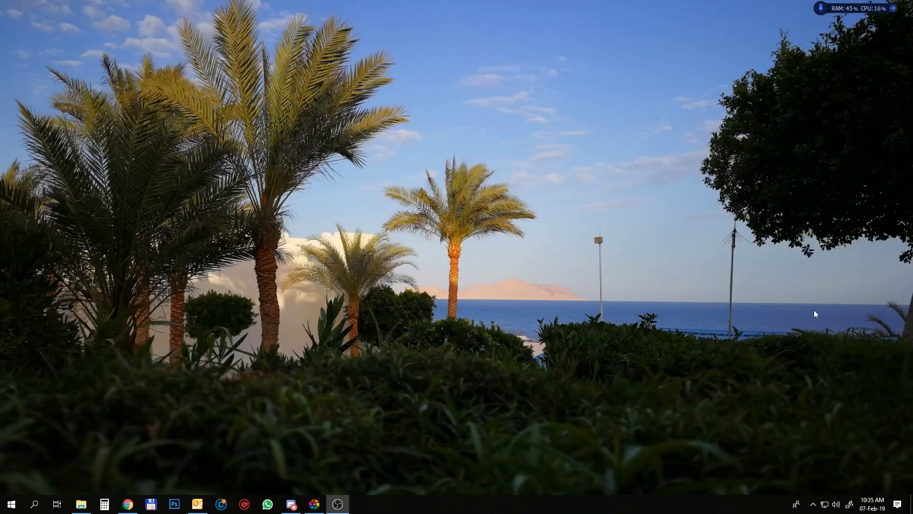
# - Switch to darktable, return to the lighttable, and view the folder import dialog without importing anything
pyautogui.click(310, 506)
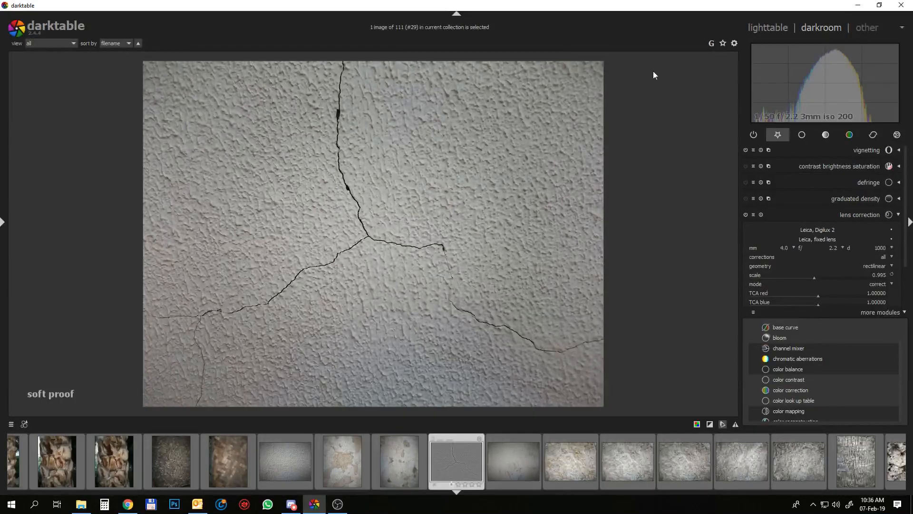
pyautogui.click(770, 29)
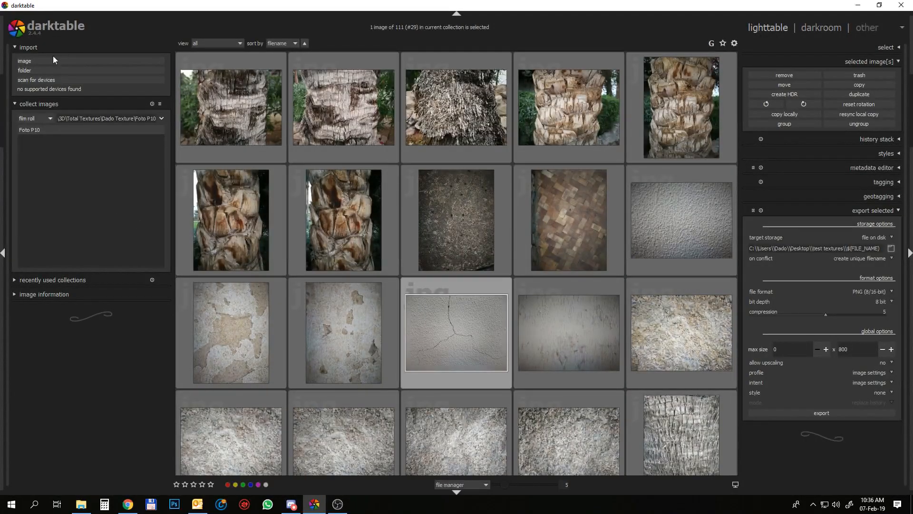
pyautogui.click(25, 71)
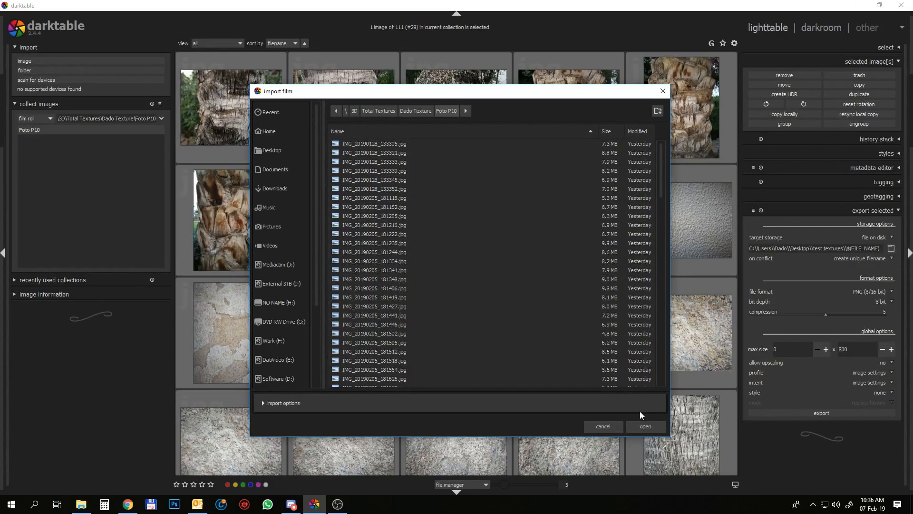
pyautogui.click(602, 426)
# - Look through the Foto P10 film roll and view the photo of two men in the darkroom before returning to the lighttable
pyautogui.scroll(5, 492, 179)
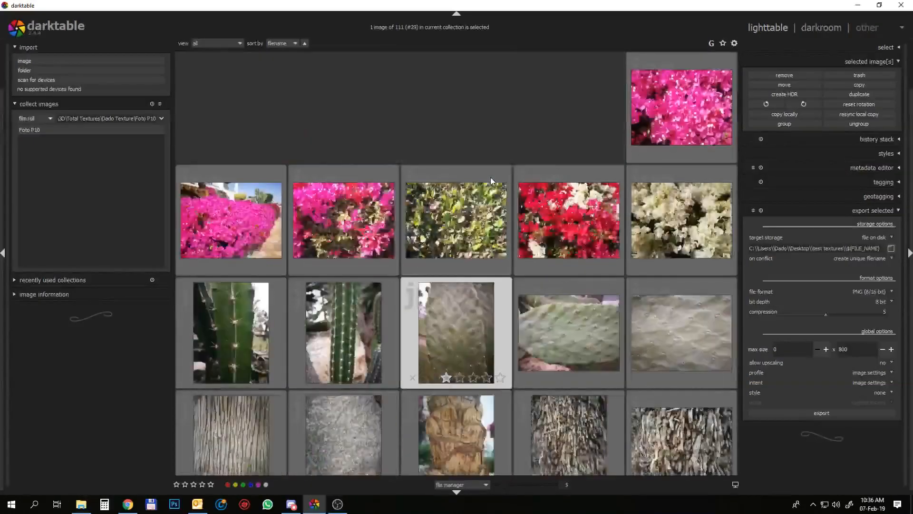
pyautogui.scroll(-2, 645, 211)
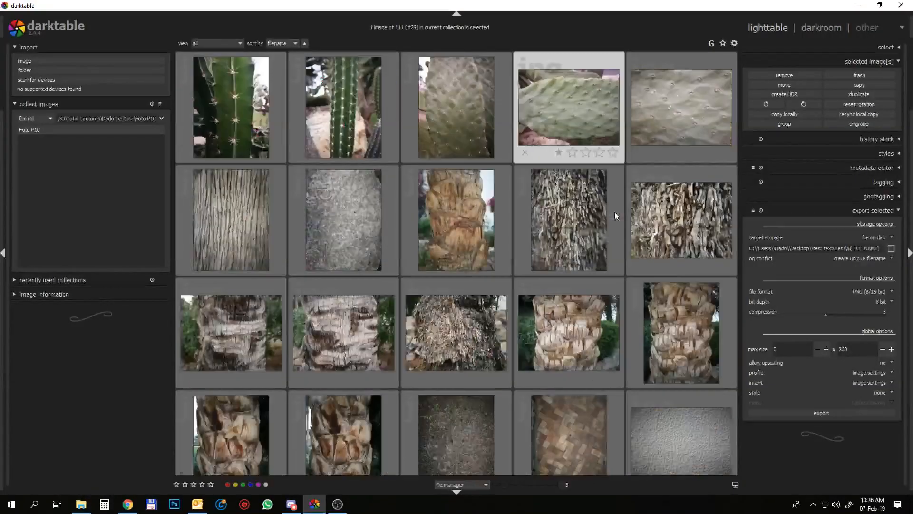
pyautogui.scroll(-3, 615, 213)
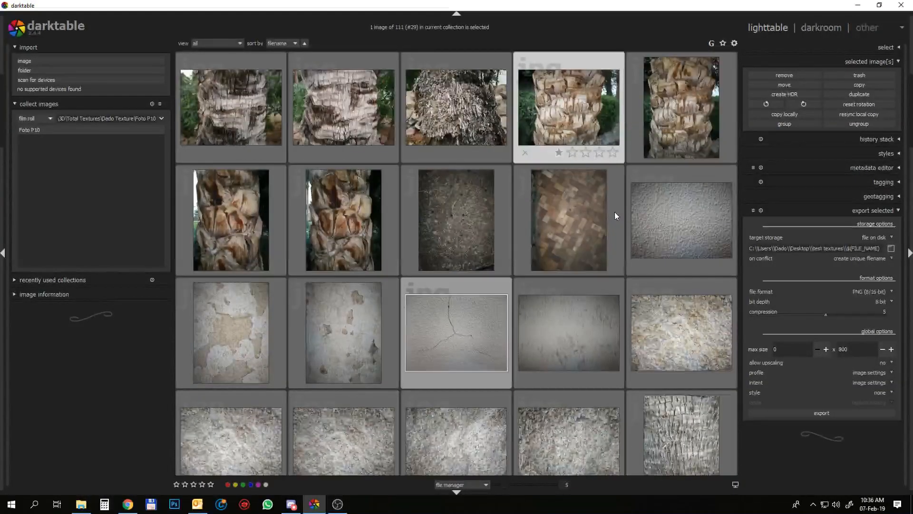
pyautogui.scroll(-2, 614, 212)
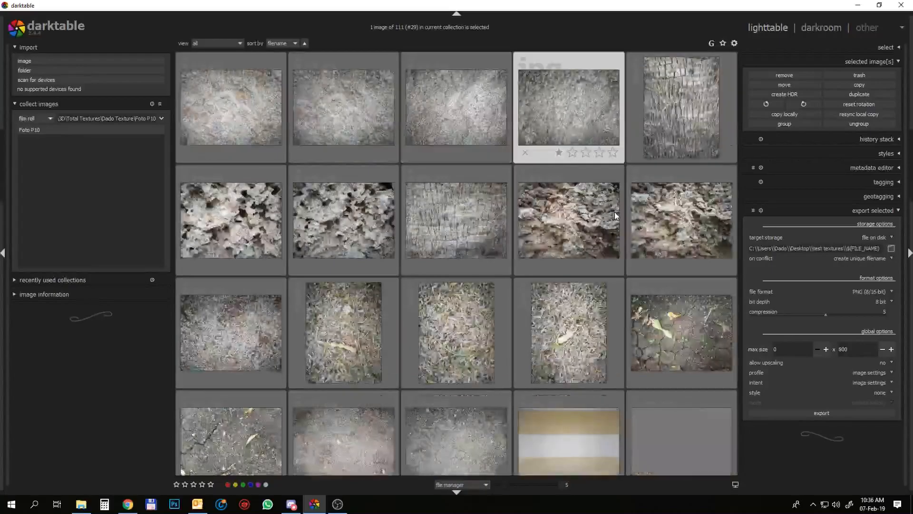
pyautogui.scroll(-3, 615, 212)
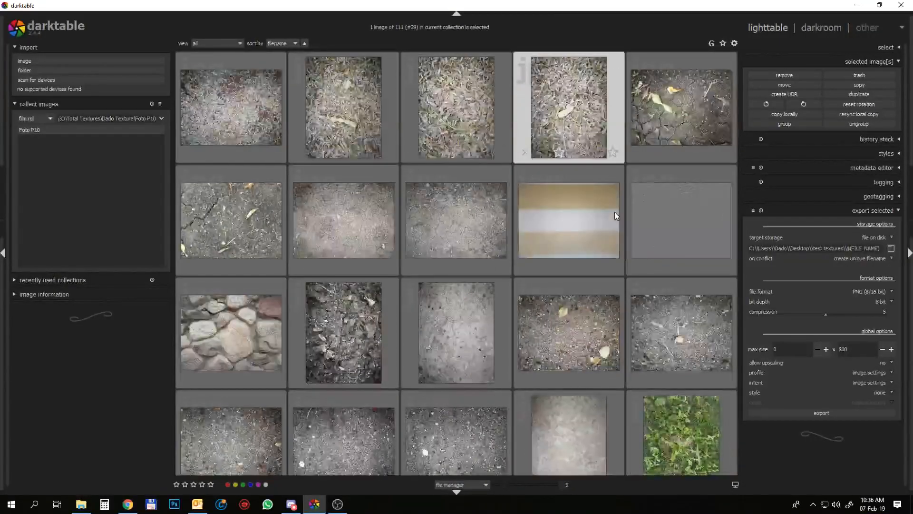
pyautogui.scroll(-4, 614, 212)
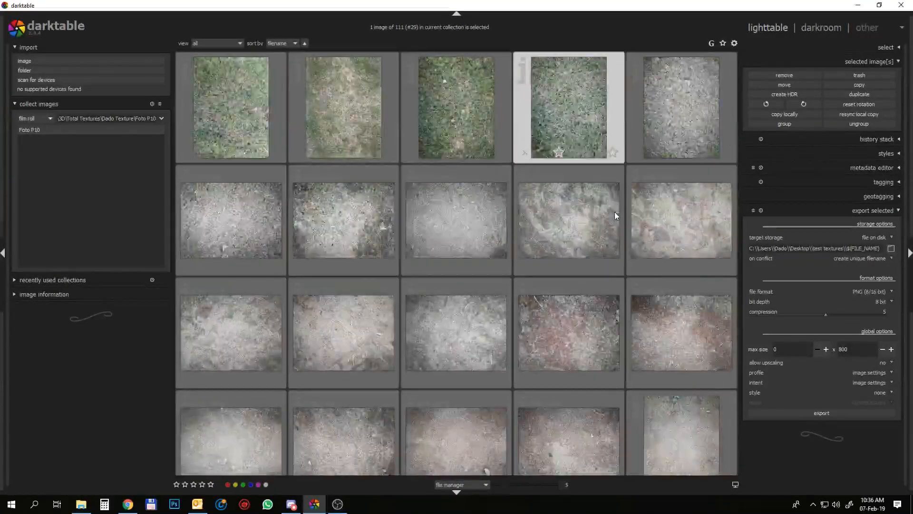
pyautogui.scroll(-7, 614, 213)
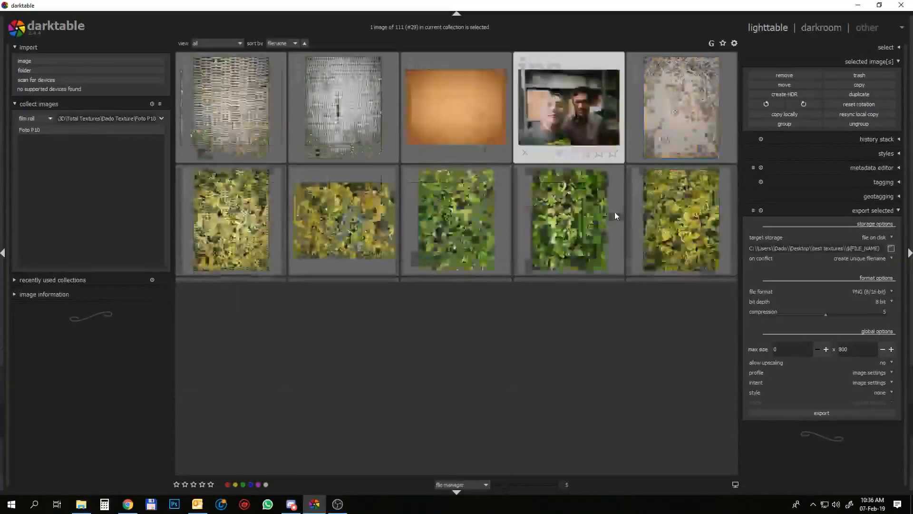
pyautogui.scroll(3, 615, 212)
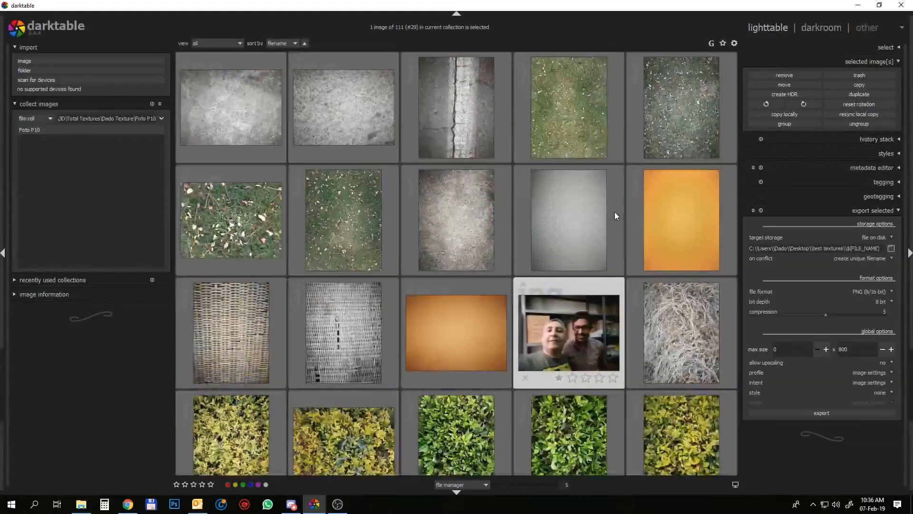
pyautogui.doubleClick(586, 329)
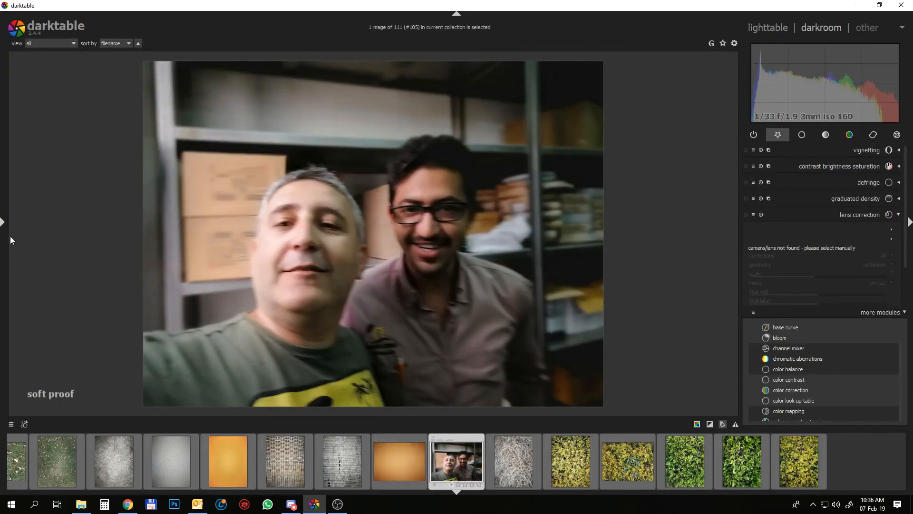
pyautogui.click(774, 27)
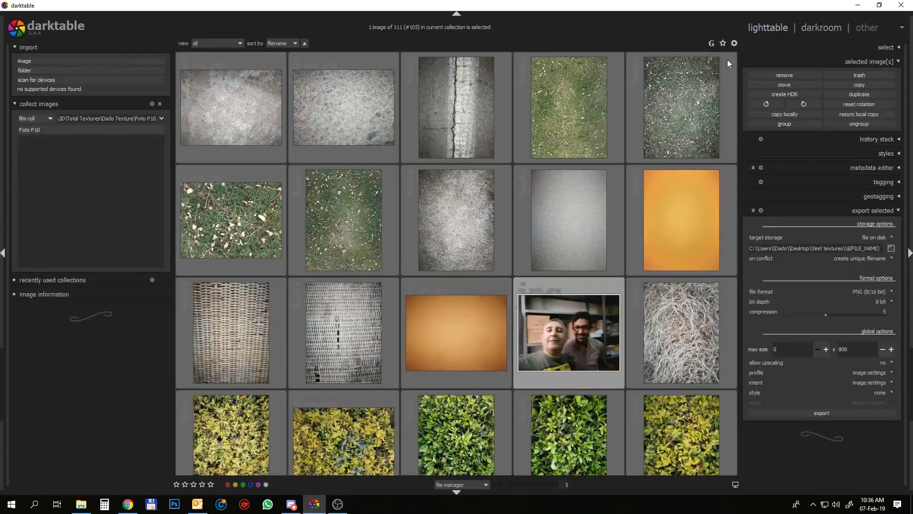
# - Open the grey dry-ground texture photo just before the reddish ground shots in the darkroom
pyautogui.scroll(2, 470, 358)
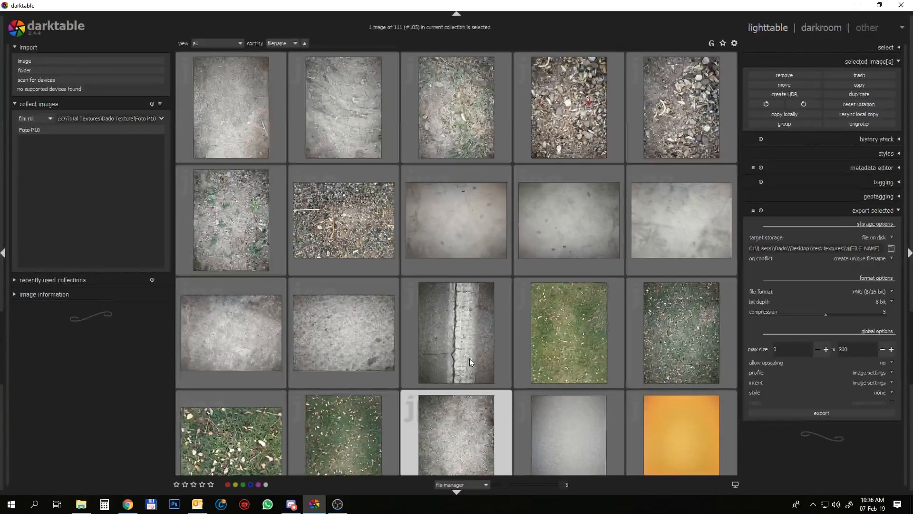
pyautogui.scroll(1, 469, 358)
pyautogui.scroll(4, 470, 358)
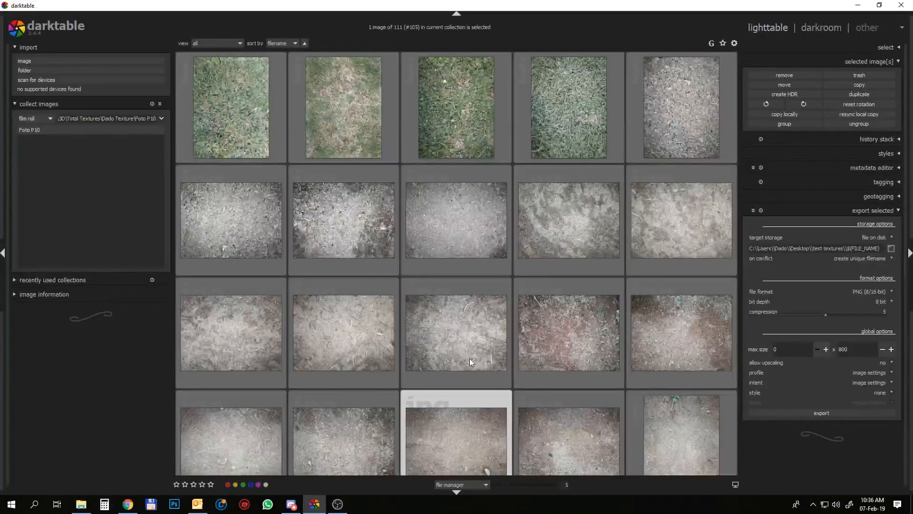
pyautogui.click(449, 344)
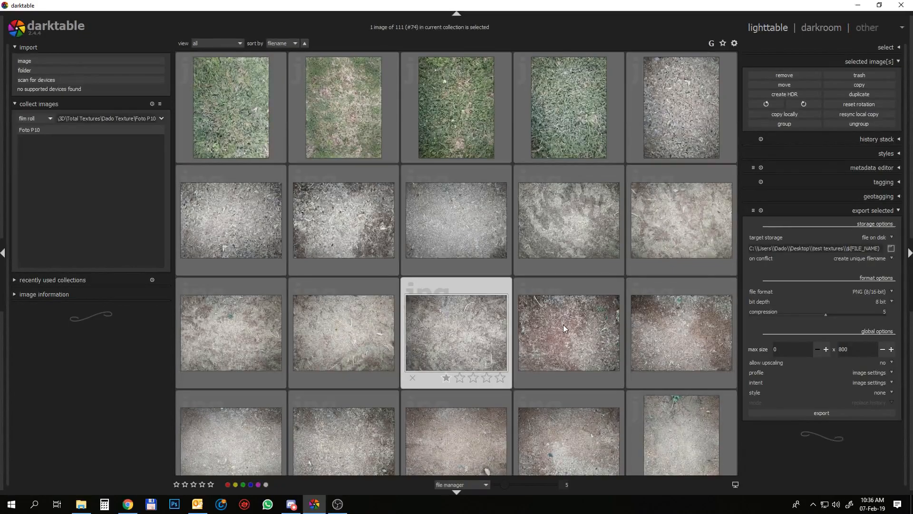
pyautogui.press('d')
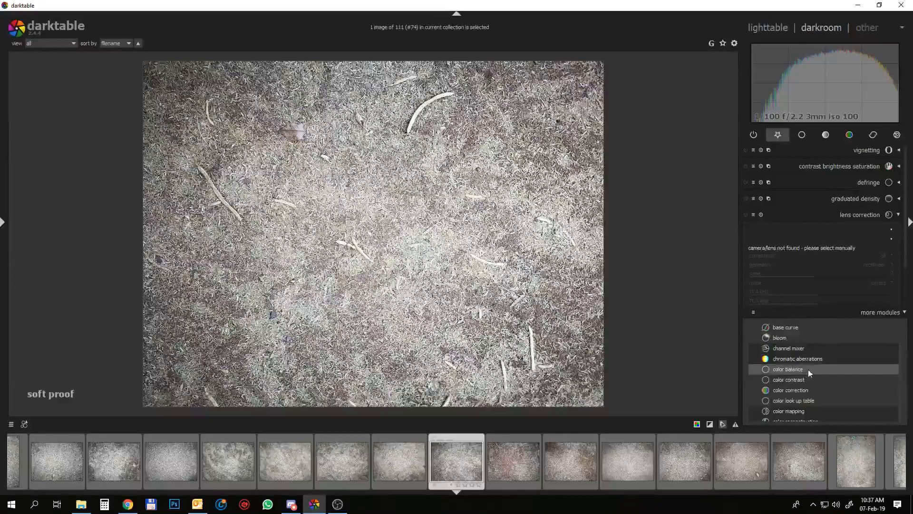
# - Cycle the vignetting module's display state, leaving it shown in the effects group but removed from the favourites
pyautogui.scroll(-5, 806, 361)
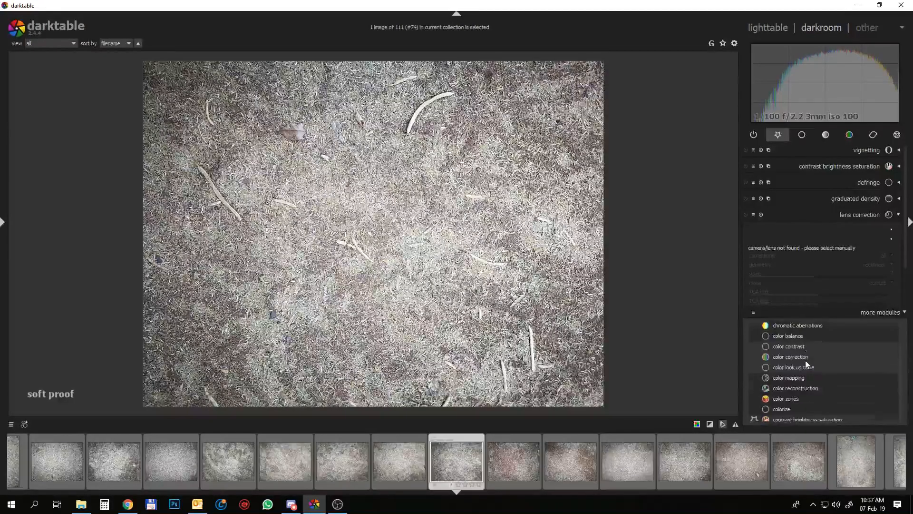
pyautogui.scroll(-7, 805, 365)
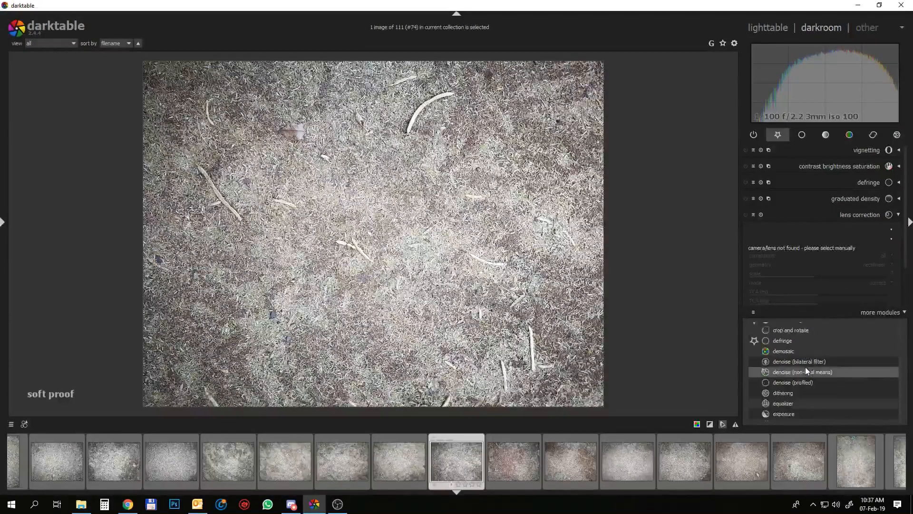
pyautogui.scroll(-6, 806, 368)
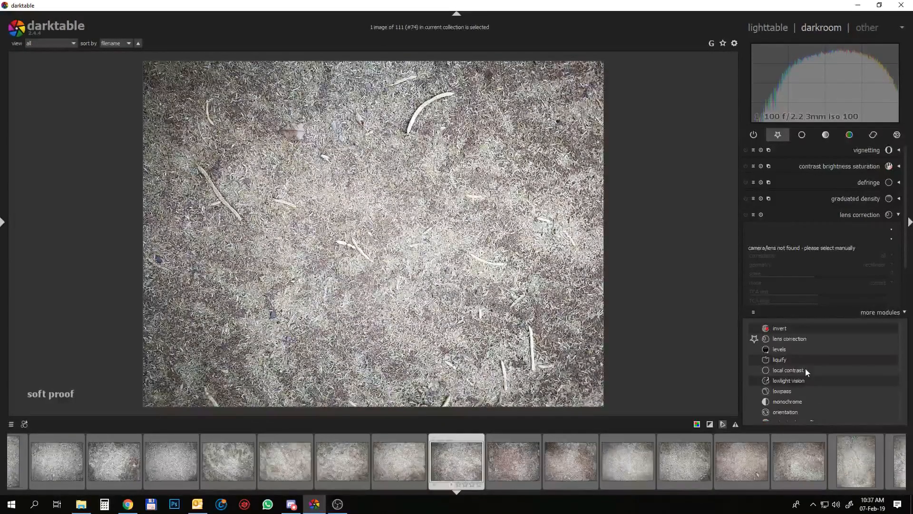
pyautogui.scroll(-5, 805, 369)
pyautogui.scroll(-1, 806, 373)
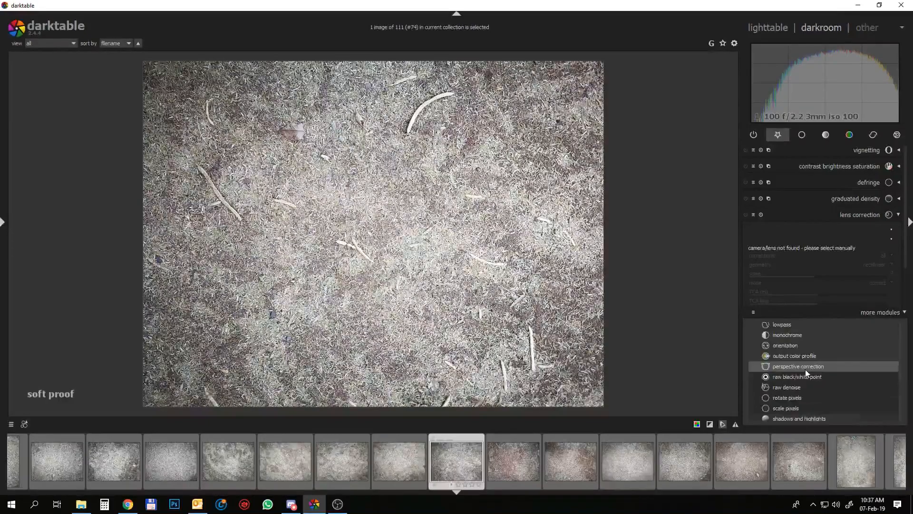
pyautogui.scroll(-6, 805, 369)
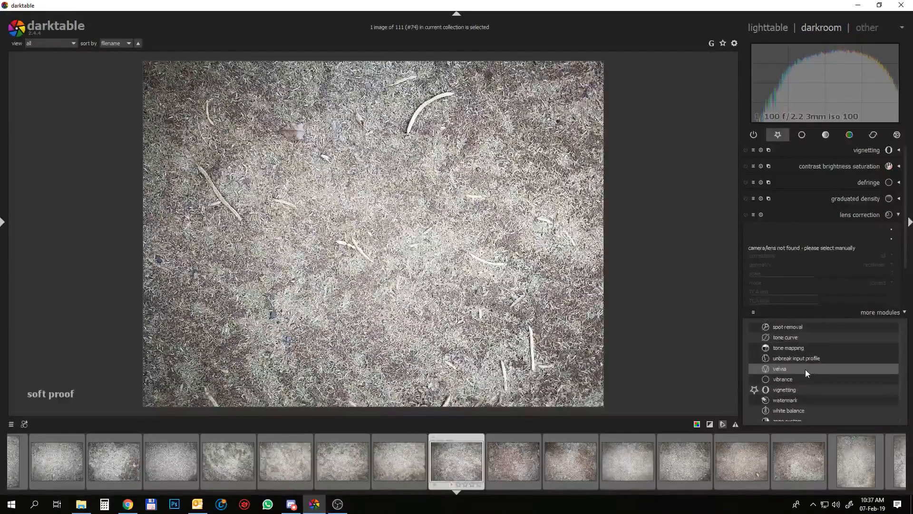
pyautogui.click(786, 389)
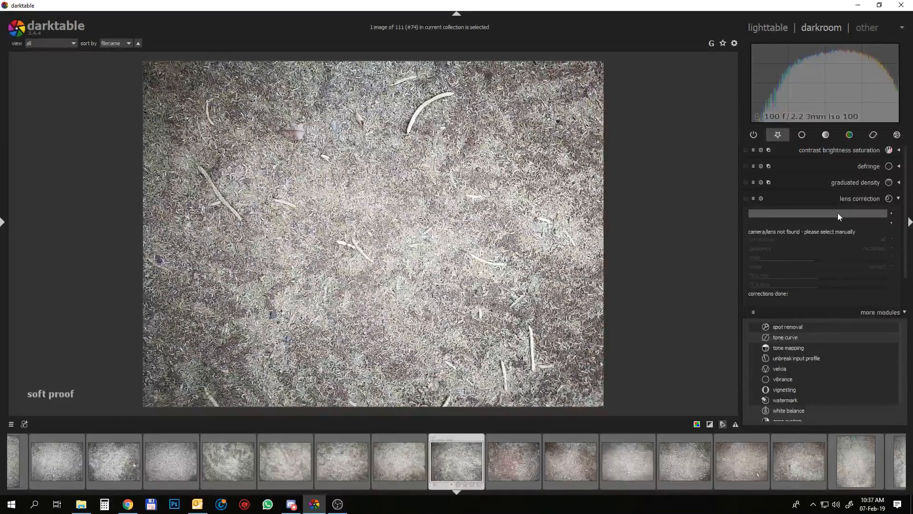
pyautogui.click(787, 390)
pyautogui.click(757, 388)
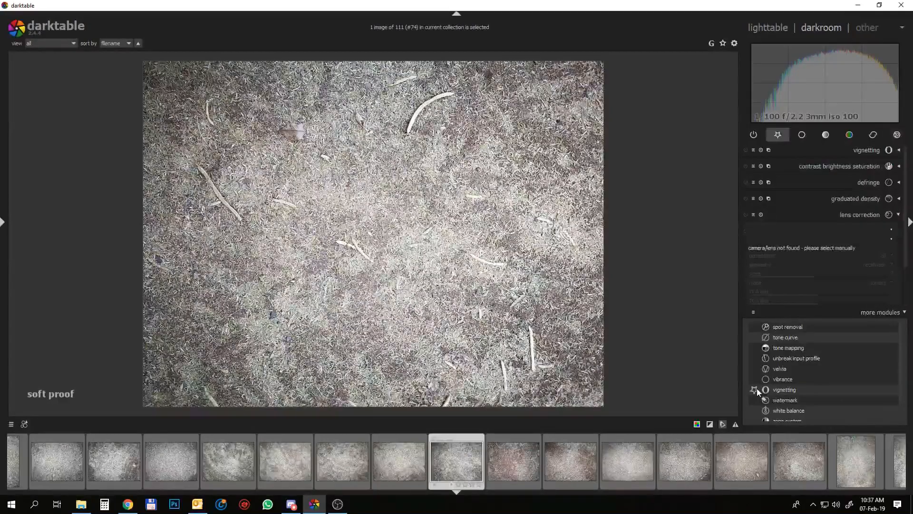
pyautogui.click(796, 391)
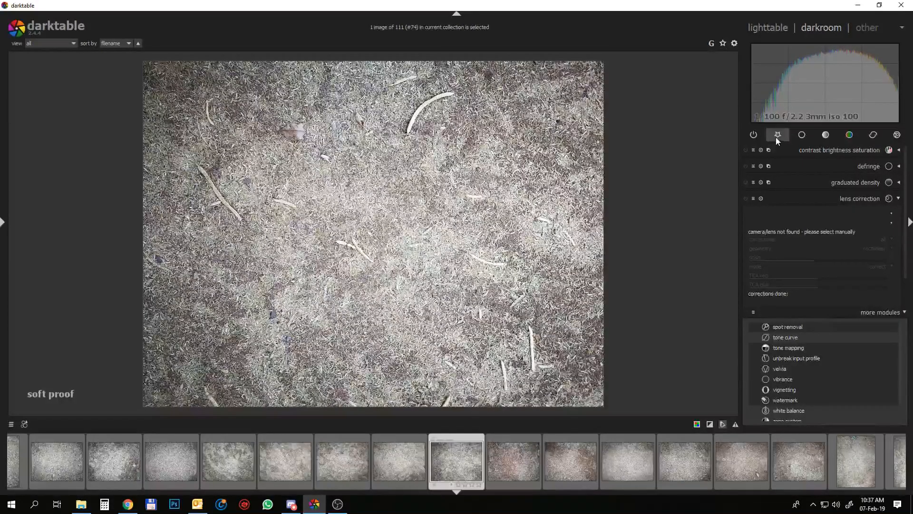
pyautogui.click(754, 133)
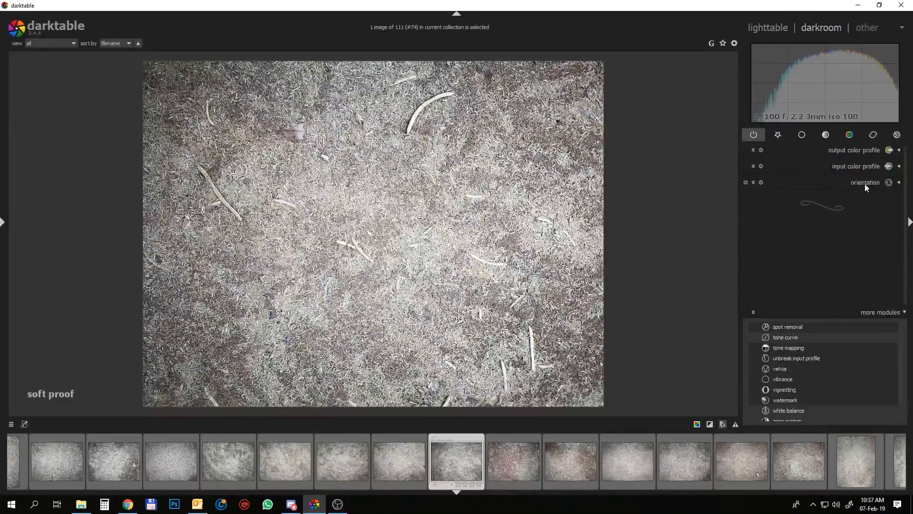
pyautogui.click(780, 394)
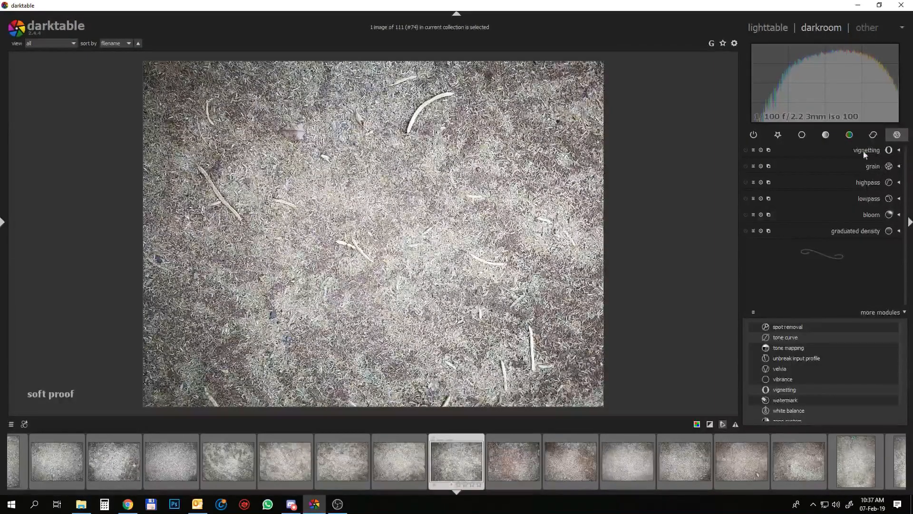
# - Enable the vignetting module, expand its settings and turn on the automatic ratio
pyautogui.click(746, 149)
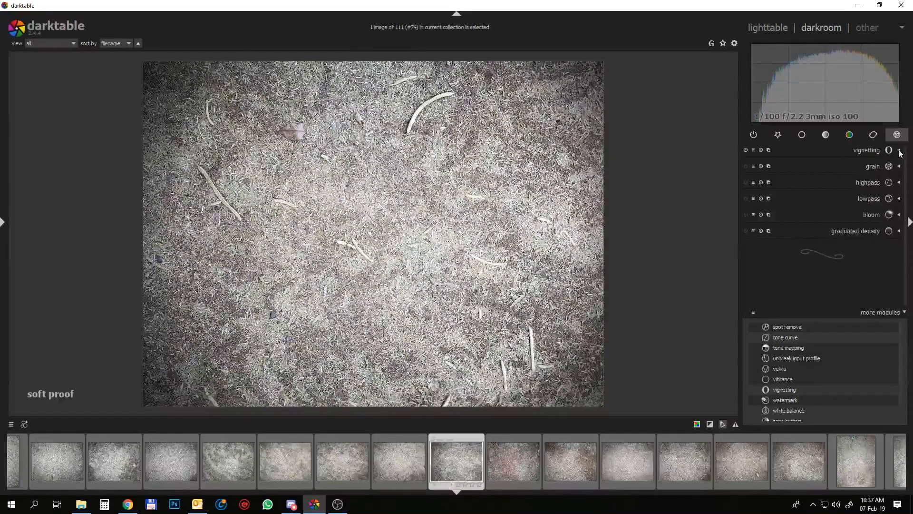
pyautogui.click(849, 152)
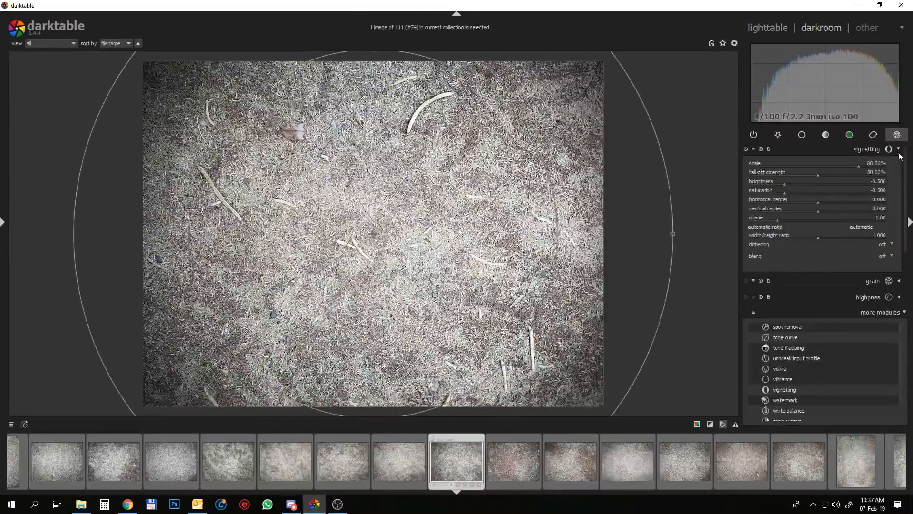
pyautogui.click(865, 226)
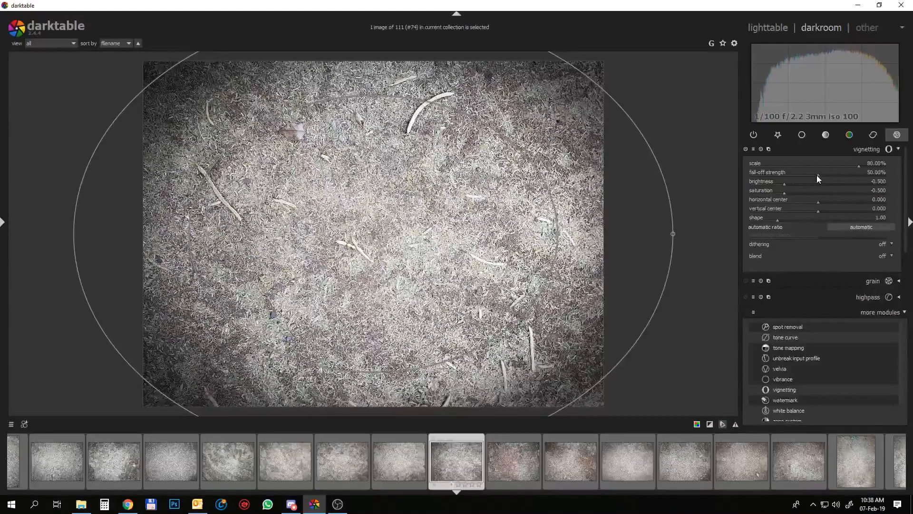
# - Raise the vignetting fall-off strength to 67.02% while keeping the automatic ratio on
pyautogui.moveTo(818, 175); pyautogui.dragTo(835, 176)
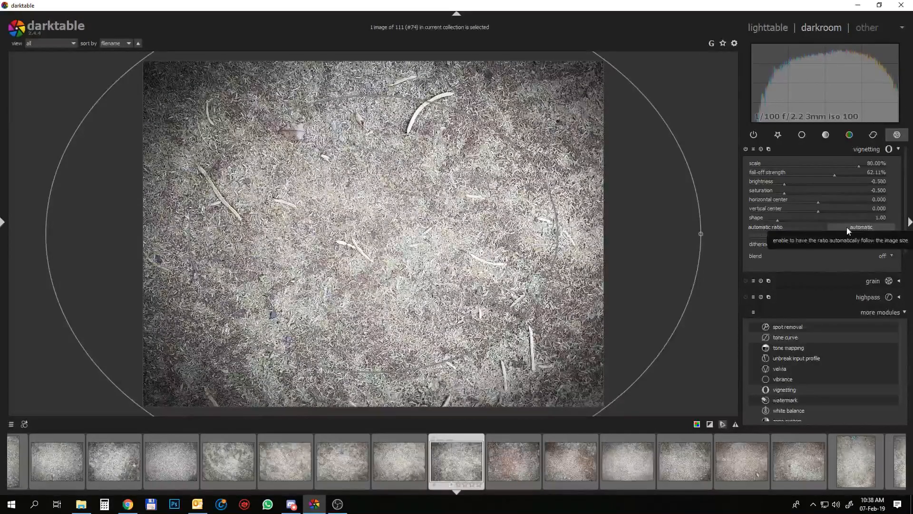
pyautogui.click(854, 227)
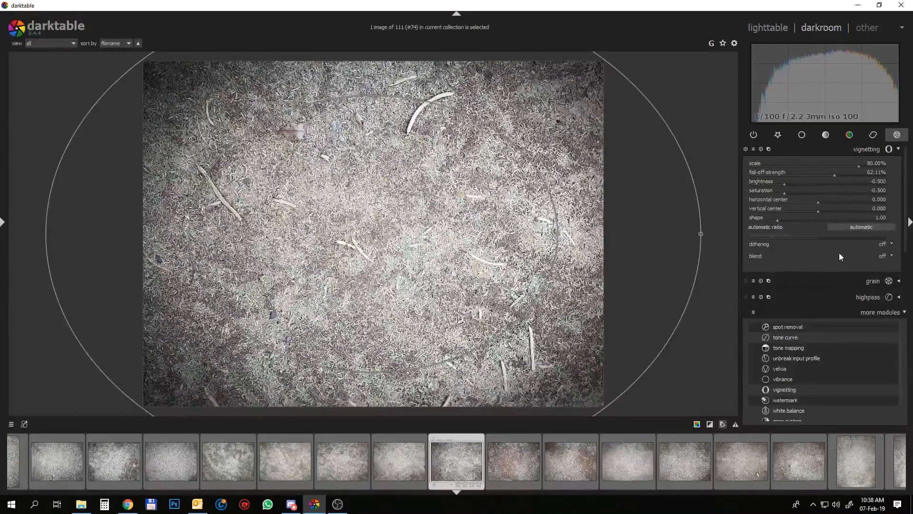
pyautogui.click(836, 177)
pyautogui.moveTo(835, 174); pyautogui.dragTo(840, 176)
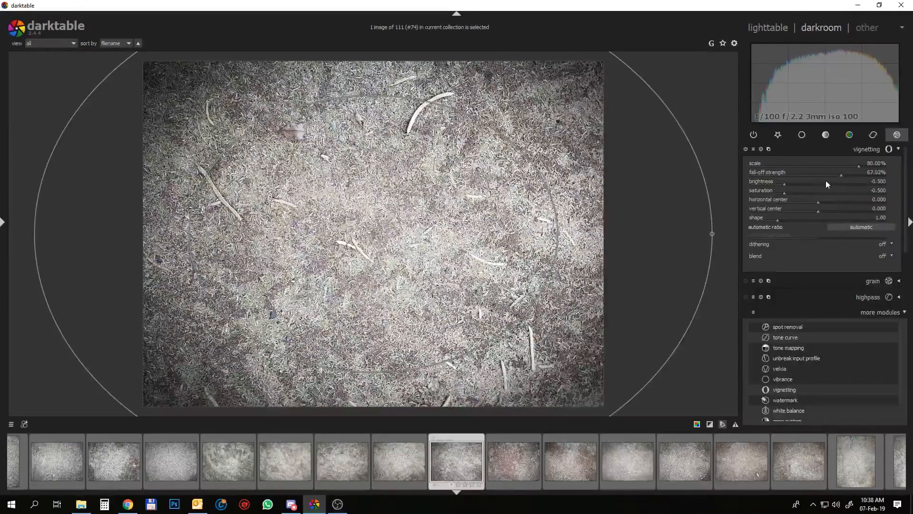
# - Set the vignetting brightness to 0.326 to lighten the photo's dark corners
pyautogui.moveTo(786, 183); pyautogui.dragTo(845, 198)
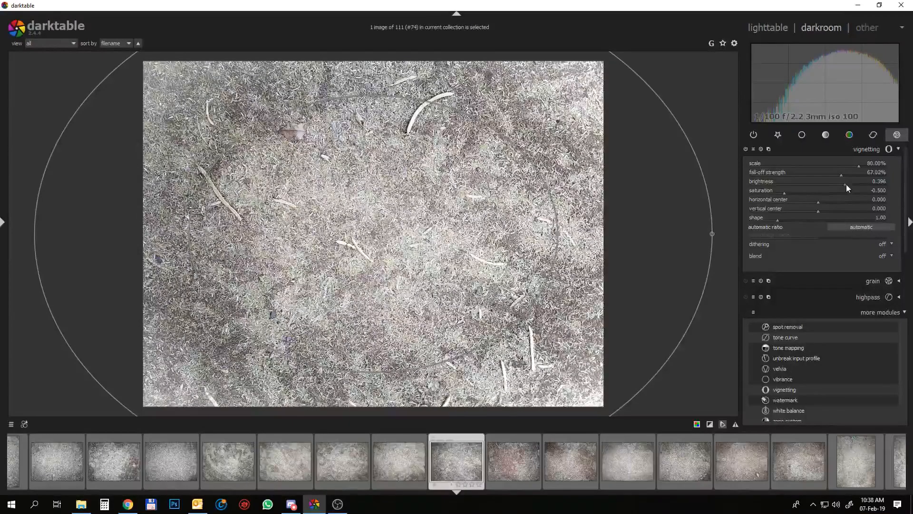
pyautogui.moveTo(843, 185)
pyautogui.mouseDown()
pyautogui.moveTo(823, 185)
pyautogui.moveTo(840, 187)
pyautogui.mouseUp()
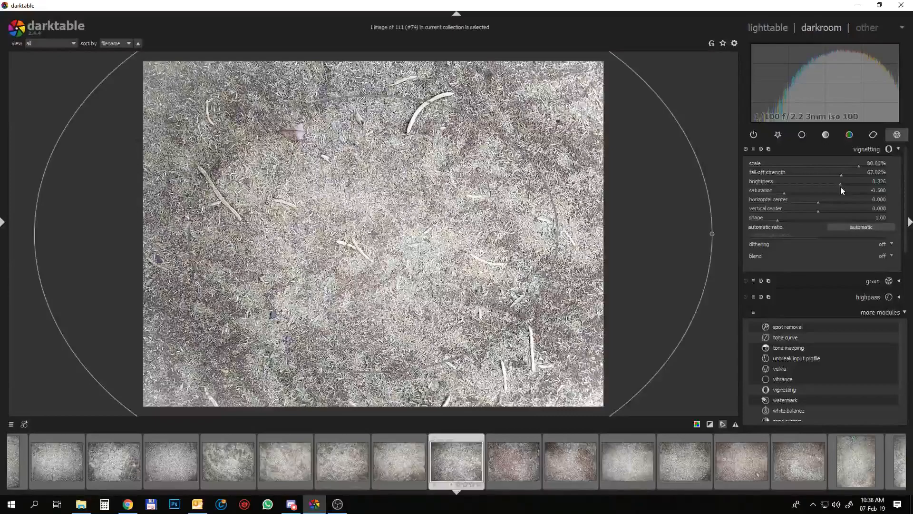
# - Set the vignetting saturation to -0.270
pyautogui.moveTo(785, 195)
pyautogui.mouseDown()
pyautogui.moveTo(807, 200)
pyautogui.moveTo(800, 196)
pyautogui.mouseUp()
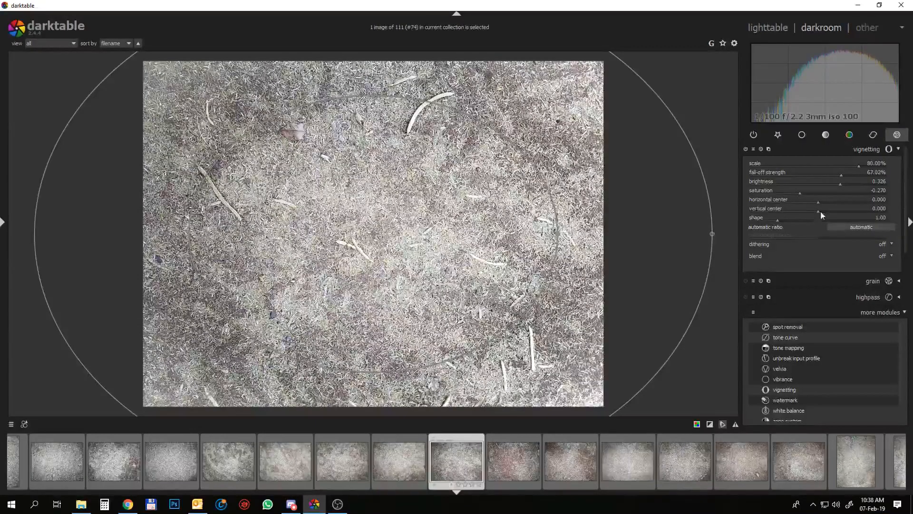
pyautogui.click(754, 149)
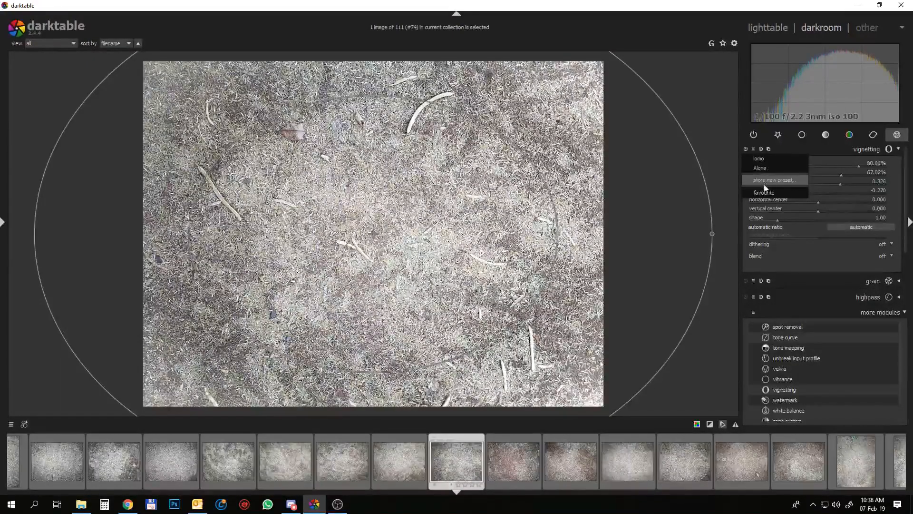
pyautogui.click(720, 138)
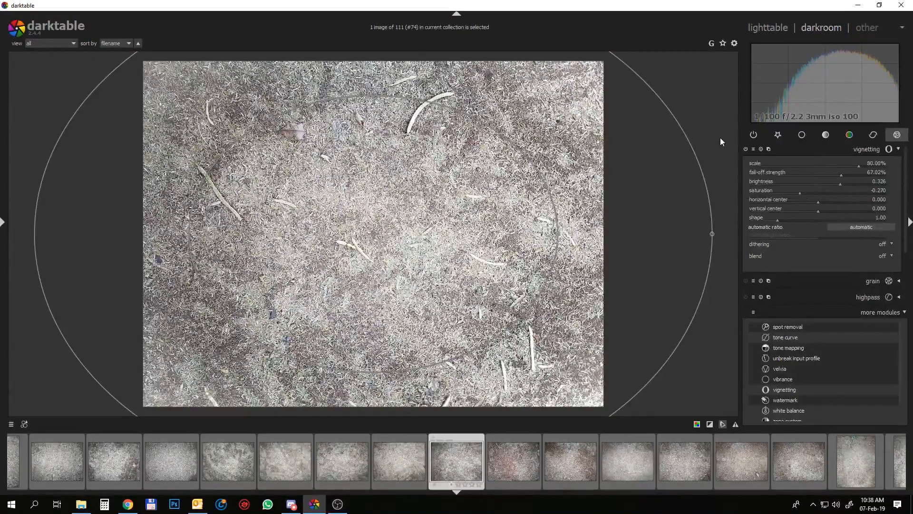
# - Apply the Alone preset to the vignetting module and collapse its settings
pyautogui.click(754, 148)
pyautogui.click(755, 167)
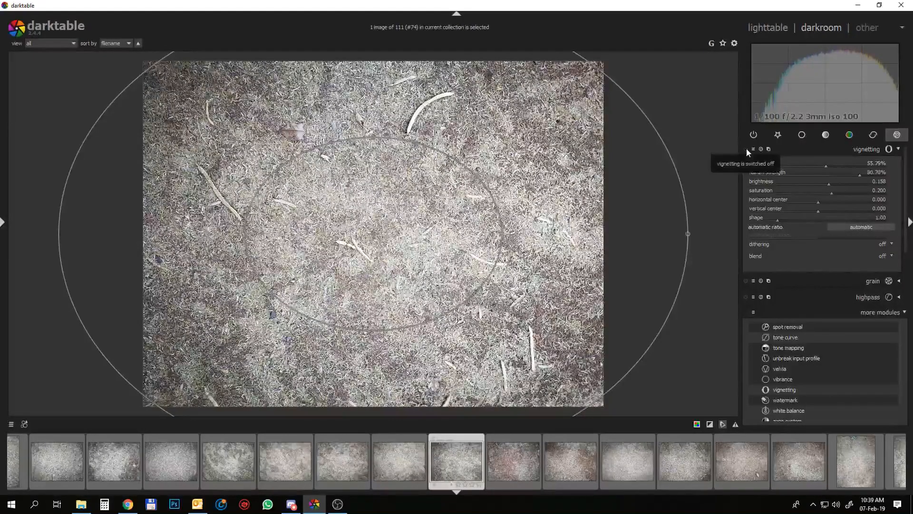
pyautogui.click(898, 150)
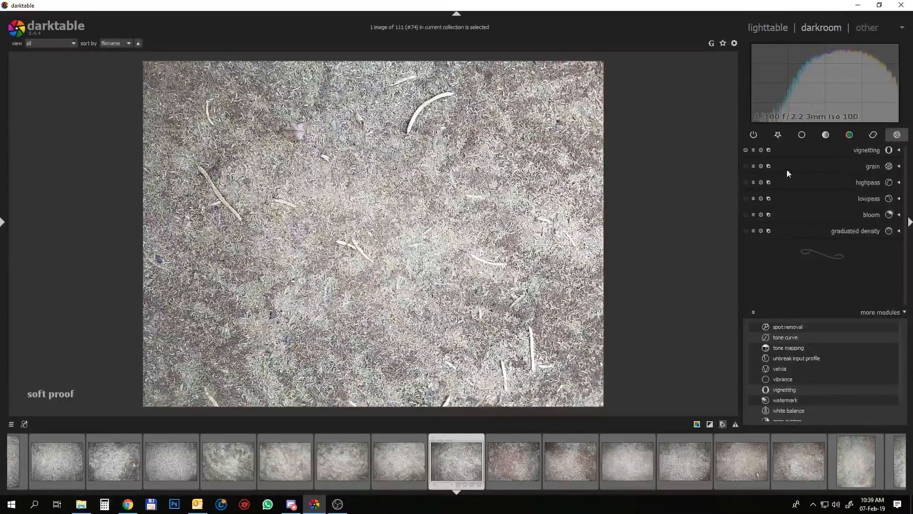
# - Show the favourite modules, enable lens correction and expand its settings
pyautogui.click(776, 135)
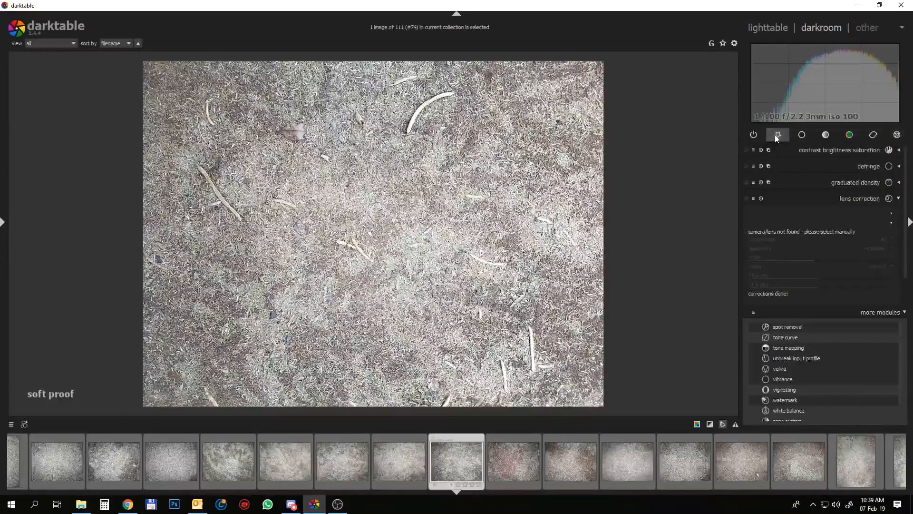
pyautogui.click(895, 201)
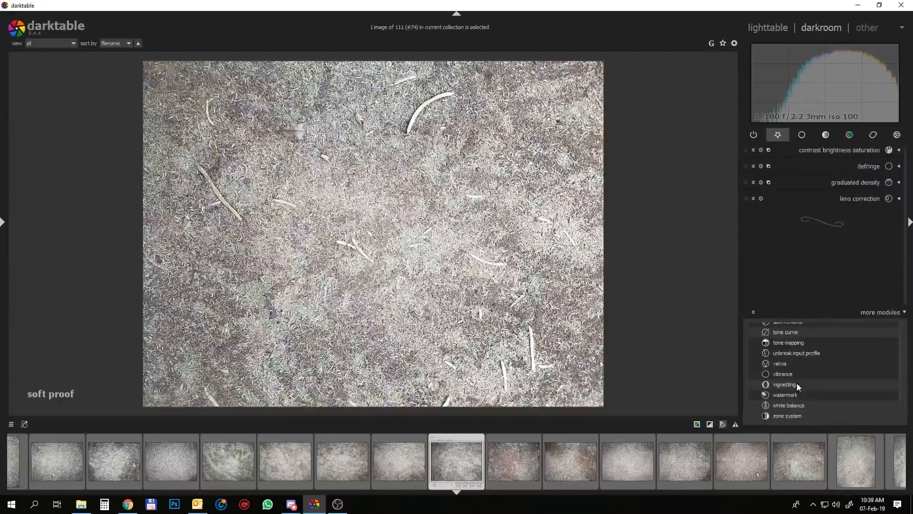
pyautogui.scroll(5, 797, 382)
pyautogui.scroll(4, 797, 382)
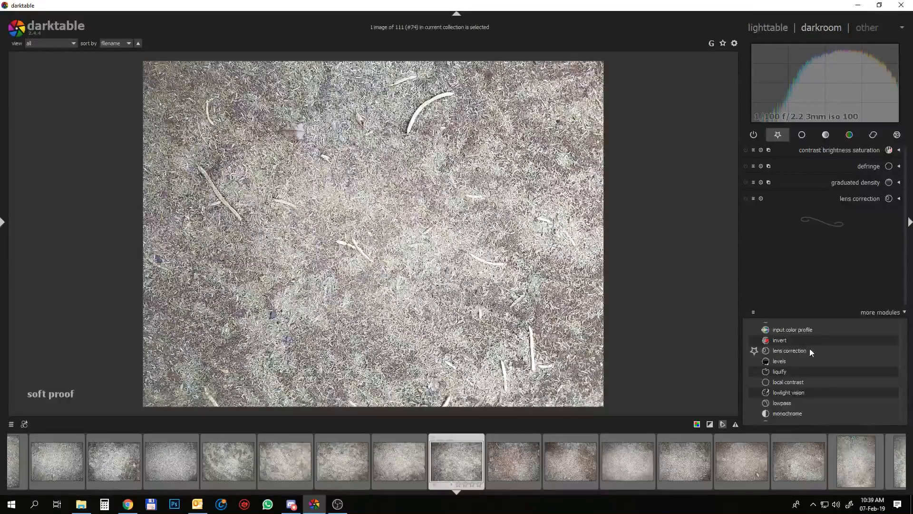
pyautogui.click(746, 198)
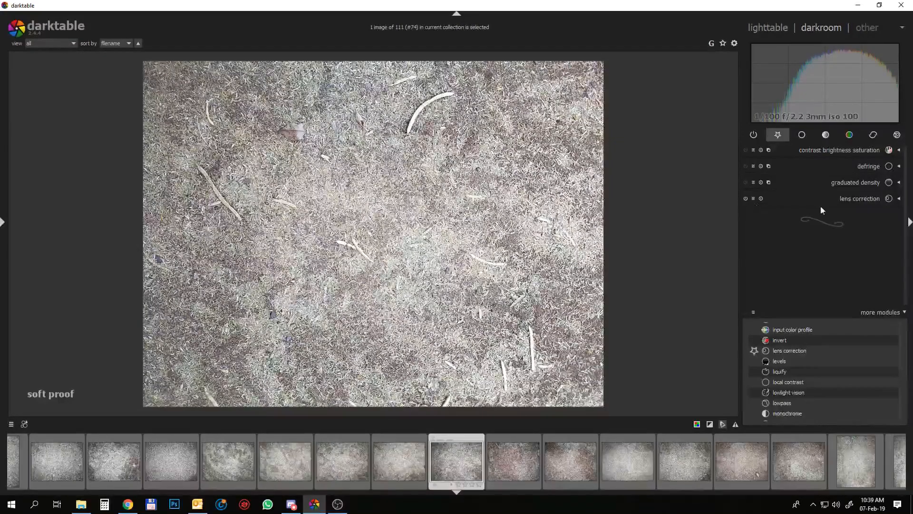
pyautogui.click(899, 198)
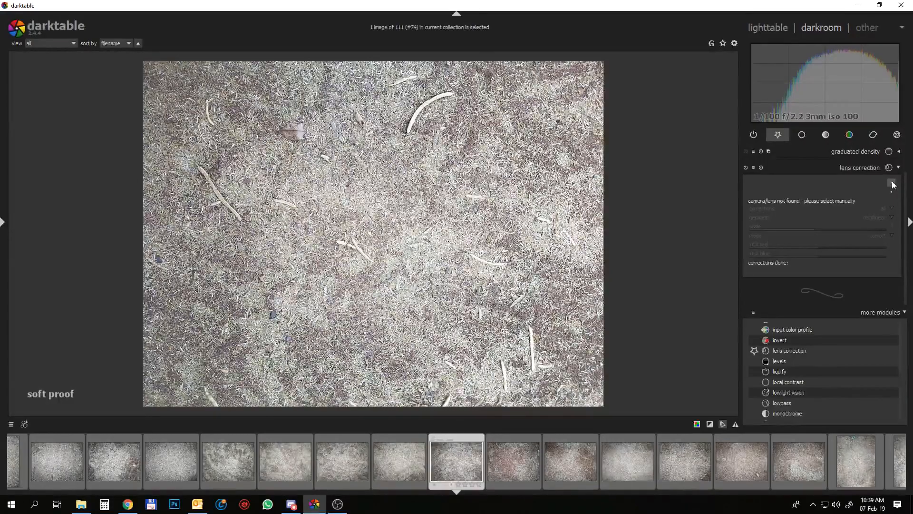
# - Set the lens correction camera to Leica Digilux 2 and the lens to Leica fixed lens
pyautogui.click(841, 184)
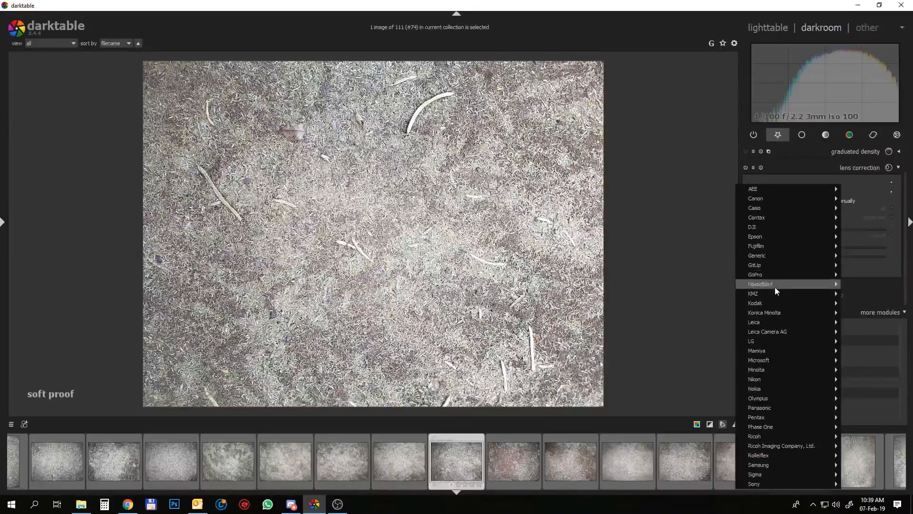
pyautogui.moveTo(772, 325)
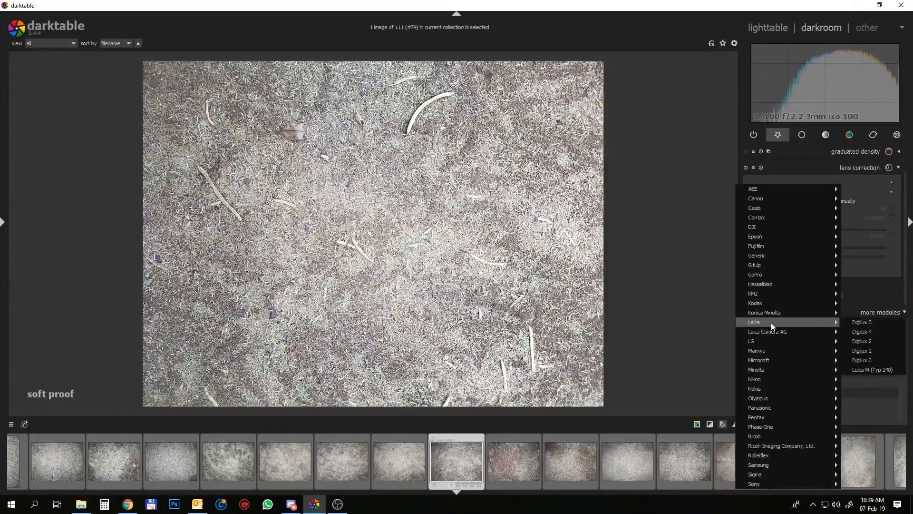
pyautogui.click(867, 341)
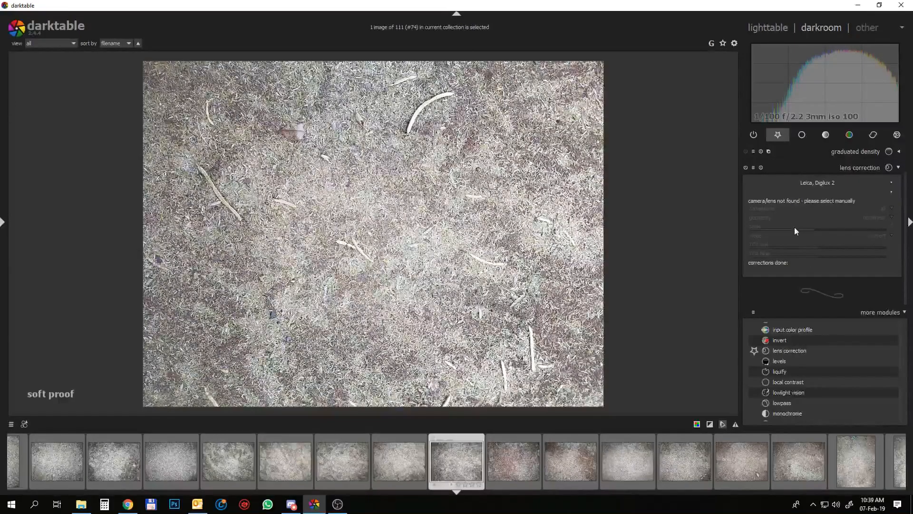
pyautogui.click(850, 192)
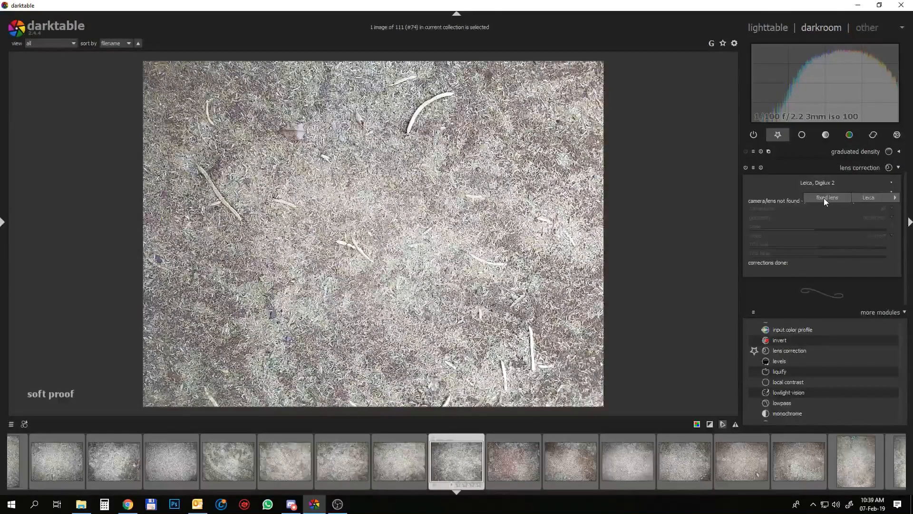
pyautogui.click(824, 199)
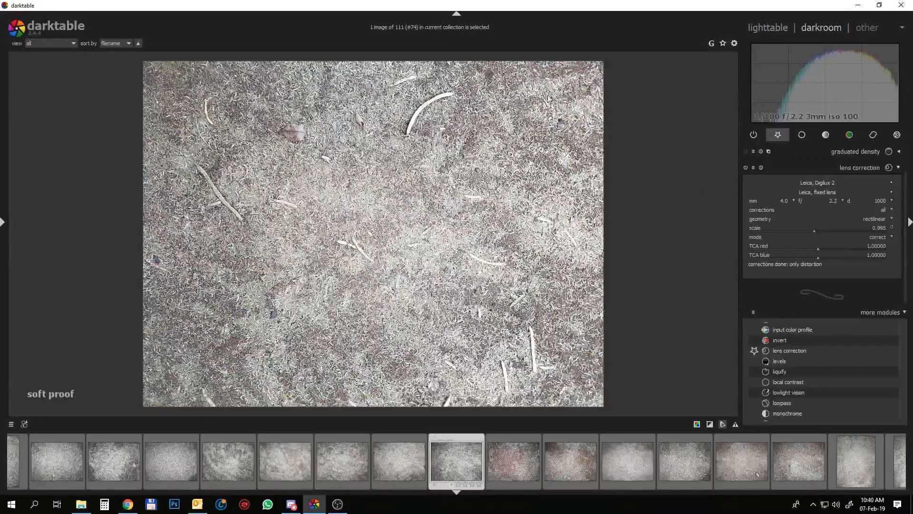
# - Compare the ground photo with lens correction off and on, leaving the module enabled
pyautogui.click(747, 168)
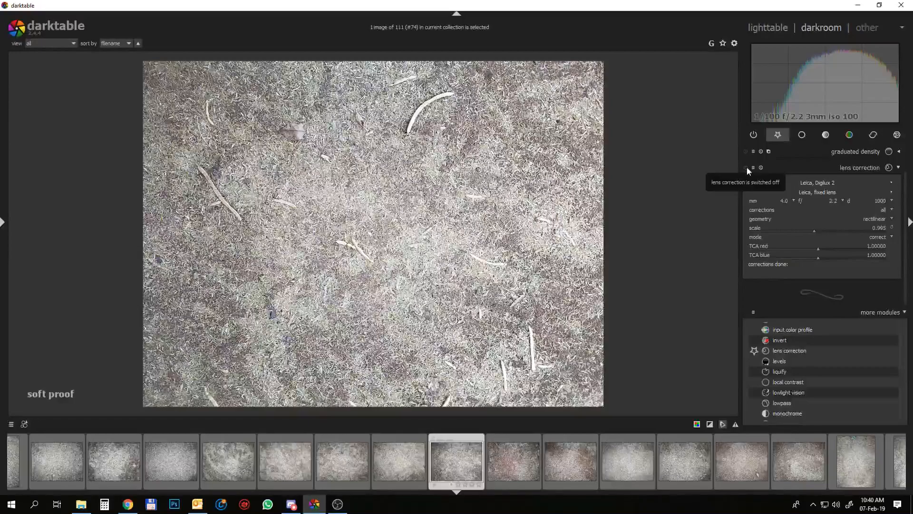
pyautogui.click(747, 167)
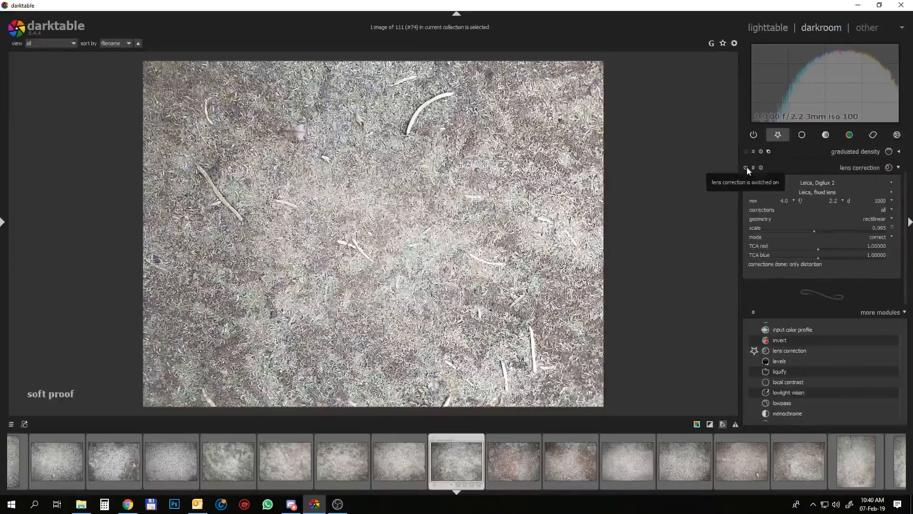
pyautogui.click(747, 168)
pyautogui.click(747, 168)
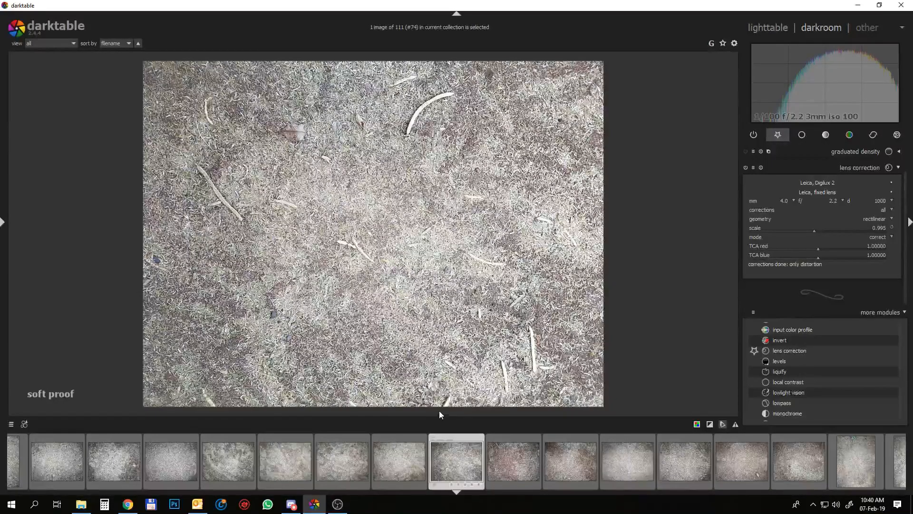
# - Return to the lighttable, choose the desktop folder test textures as the output destination and export the selected ground photo as PNG
pyautogui.click(769, 28)
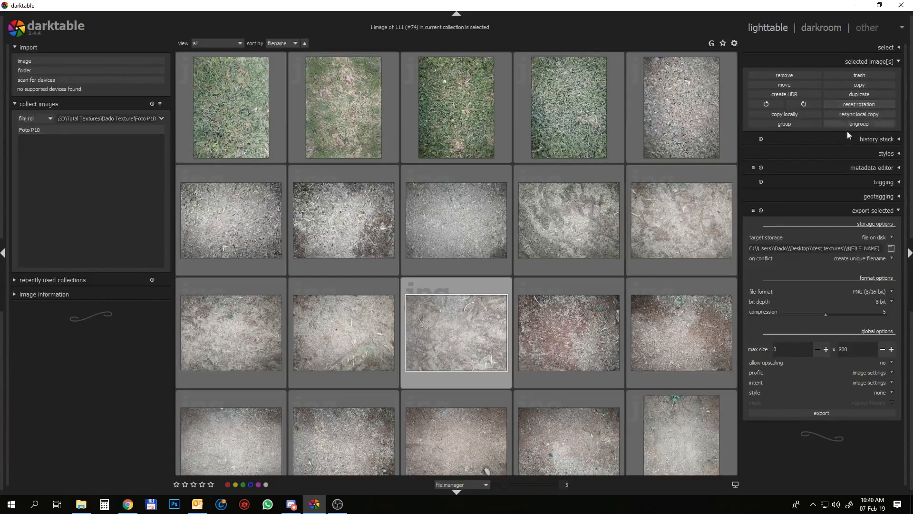
pyautogui.click(890, 249)
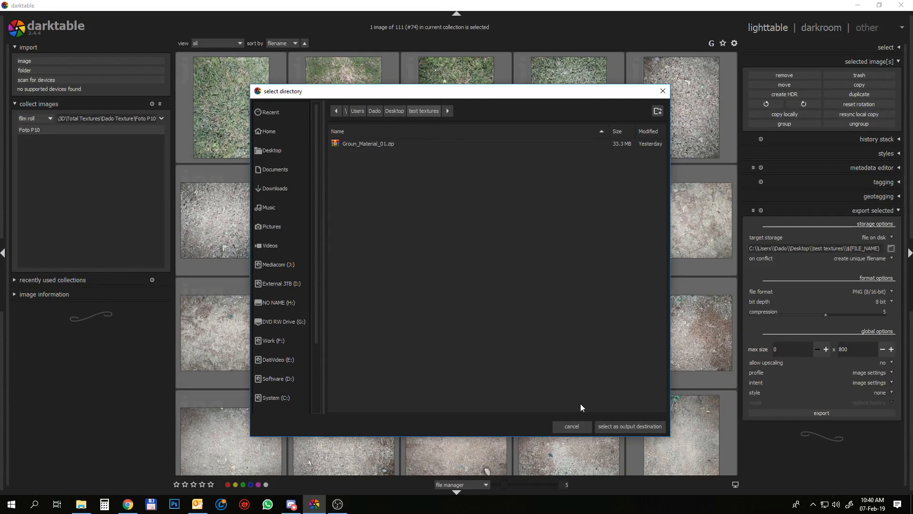
pyautogui.click(612, 426)
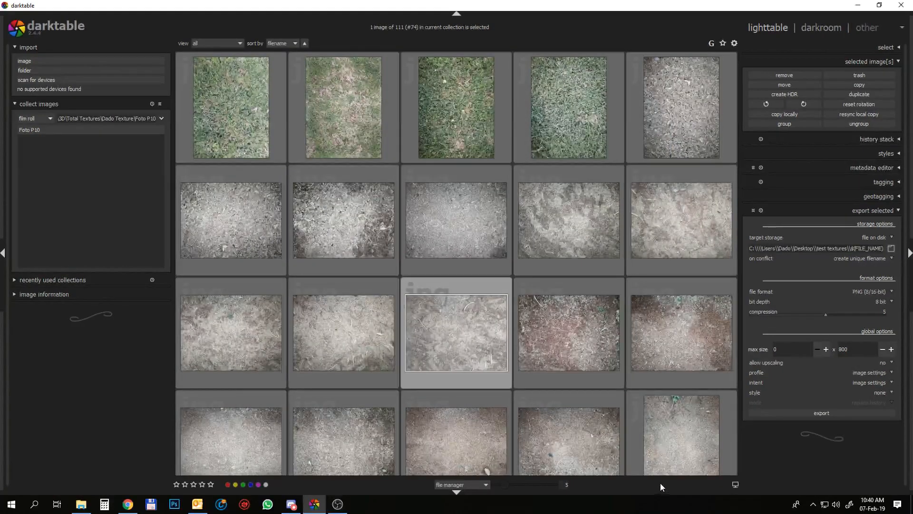
pyautogui.click(827, 412)
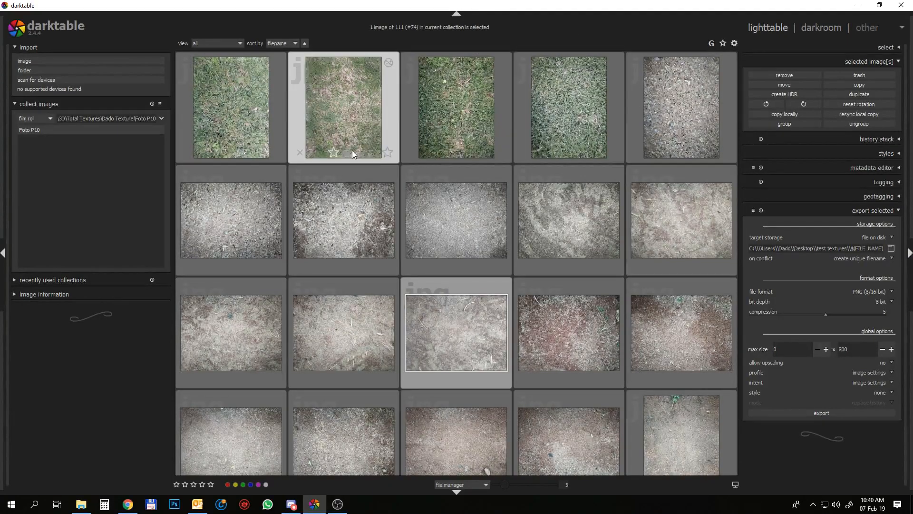
# - Open the second grass photo, the one with dry patches, in the darkroom and apply the Alone vignetting preset
pyautogui.click(354, 116)
pyautogui.doubleClick(355, 117)
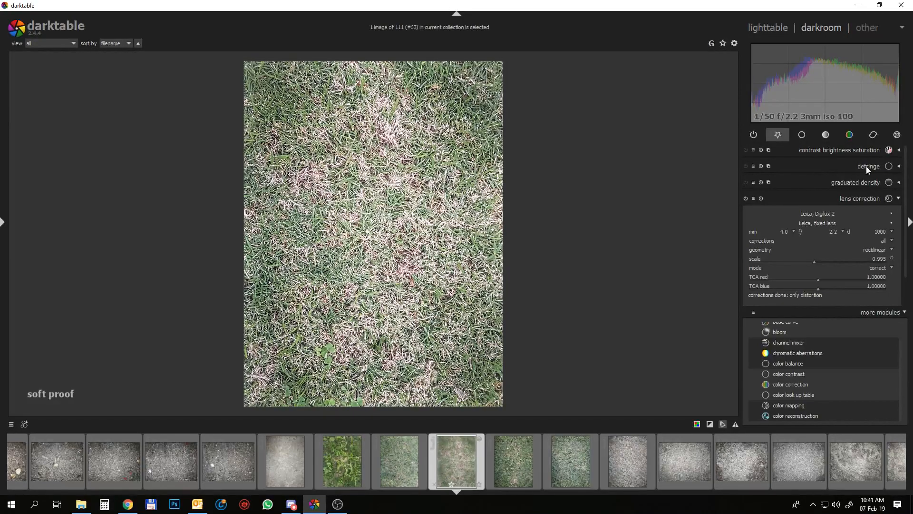
pyautogui.click(778, 135)
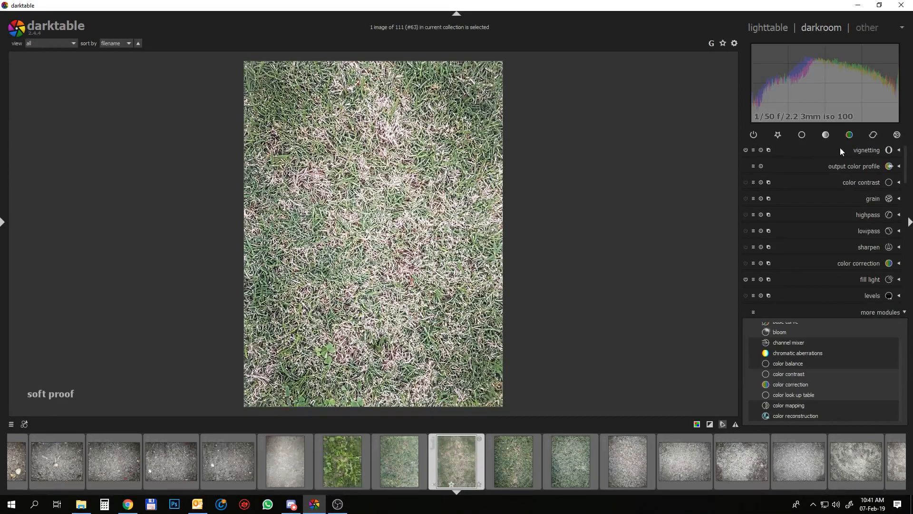
pyautogui.click(754, 151)
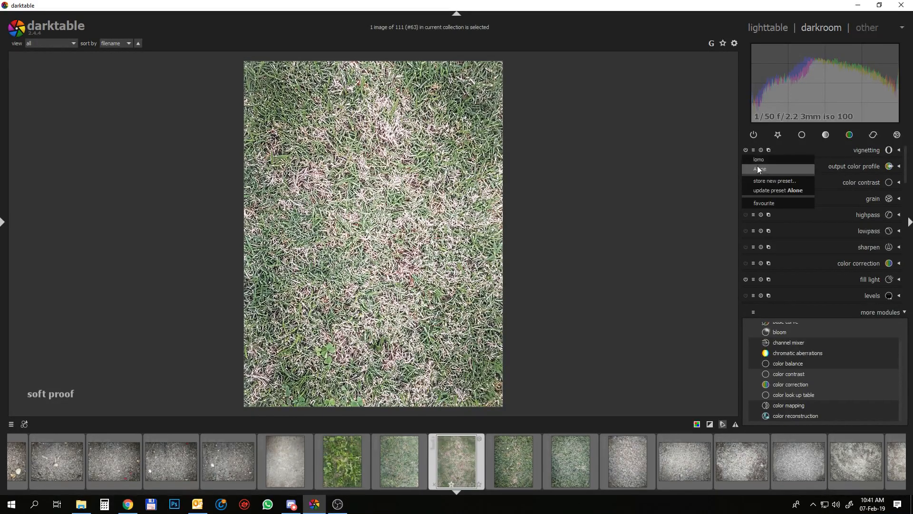
pyautogui.click(759, 170)
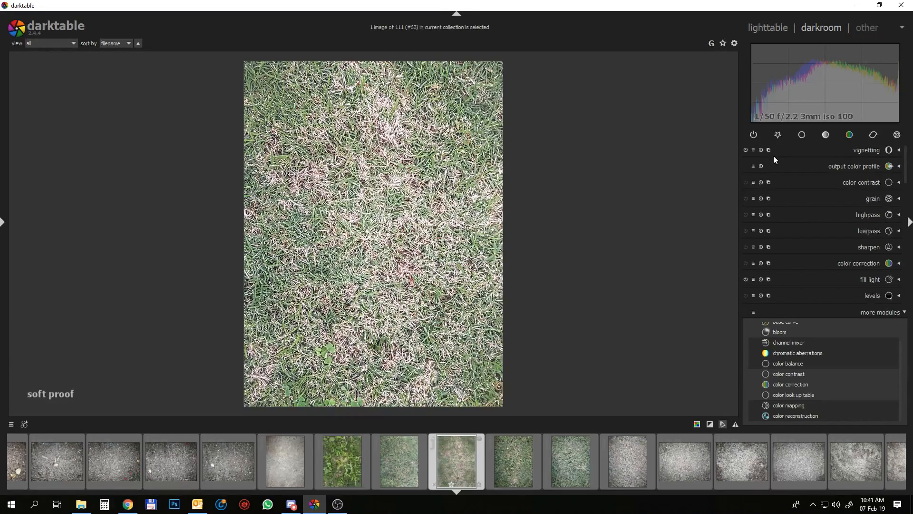
# - Apply the P10 preset to lens correction on the grass photo and check its effect by switching the module off and on
pyautogui.click(777, 135)
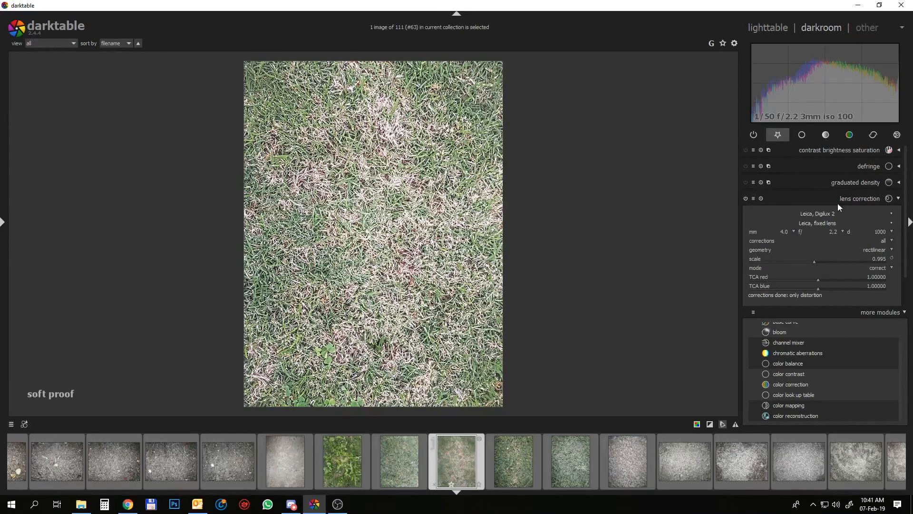
pyautogui.click(754, 198)
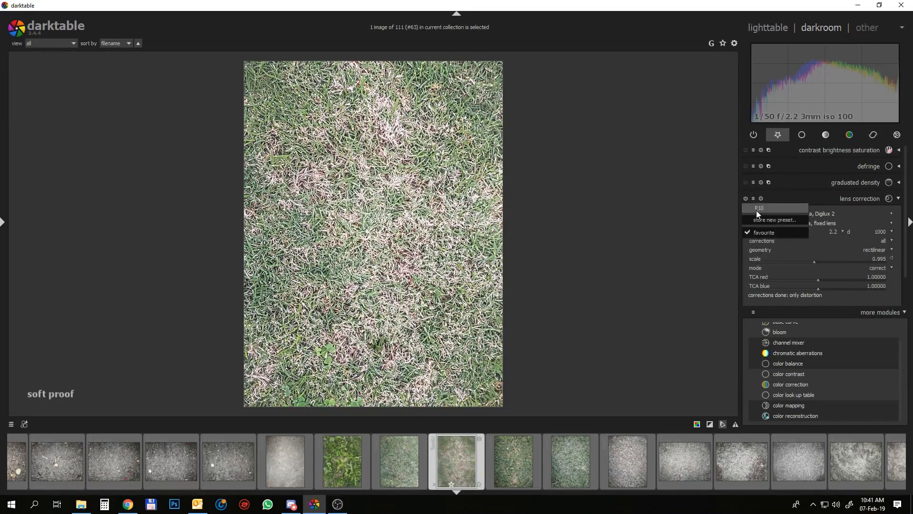
pyautogui.click(757, 209)
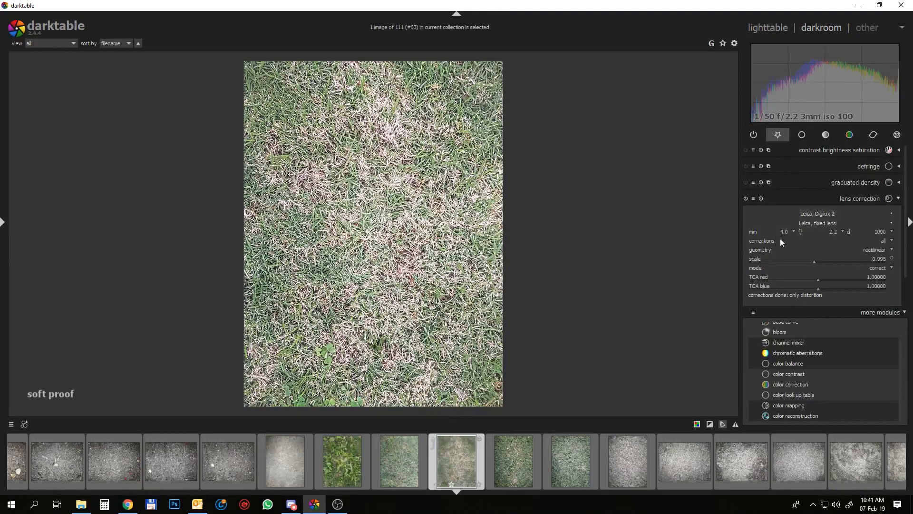
pyautogui.click(745, 198)
pyautogui.click(745, 198)
# - Return to the lighttable and export the edited grass photo as PNG
pyautogui.click(768, 28)
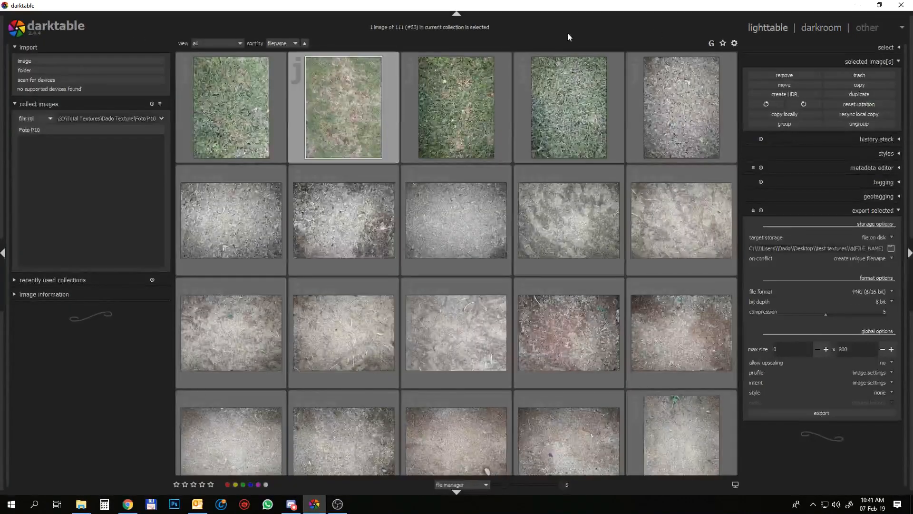
pyautogui.click(837, 411)
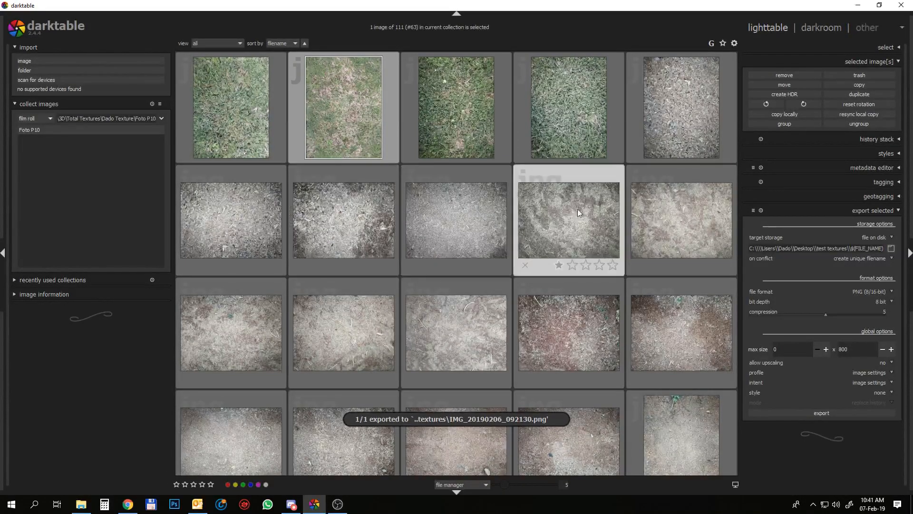
# - Select the last photo of the collection, showing yellow-green leaves
pyautogui.scroll(-4, 626, 235)
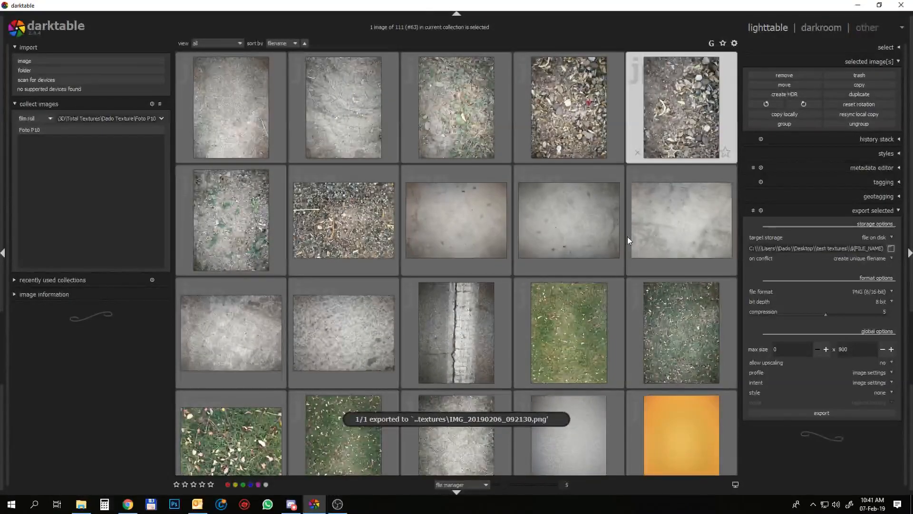
pyautogui.scroll(1, 626, 236)
pyautogui.scroll(-3, 627, 236)
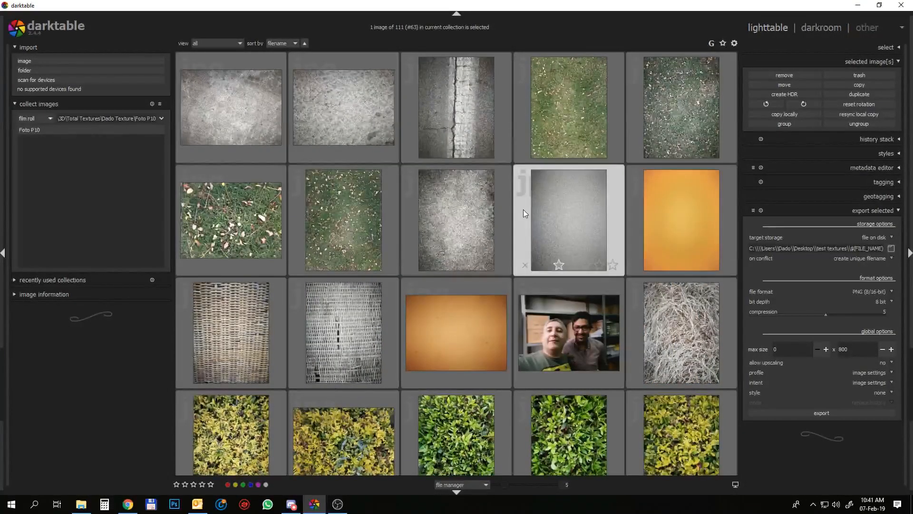
pyautogui.scroll(-1, 523, 209)
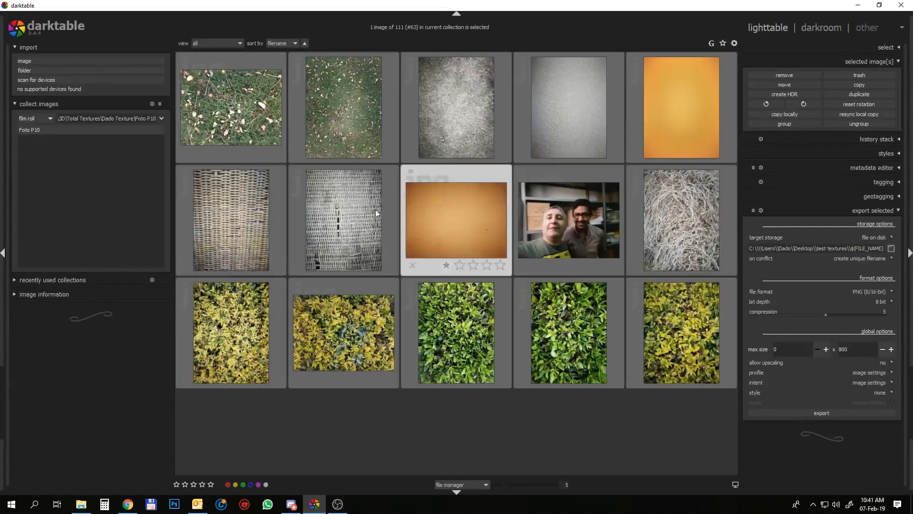
pyautogui.click(664, 329)
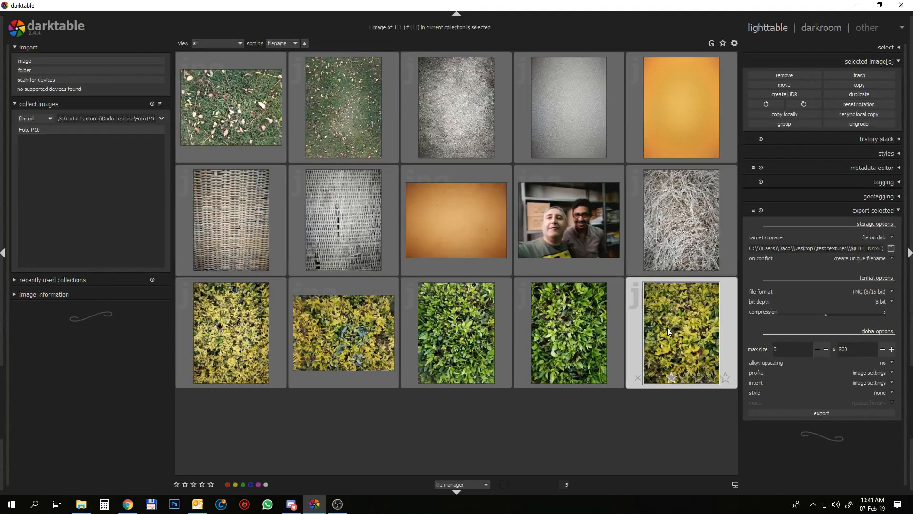
# - Open the selected yellow-green leaves photo in the darkroom and apply the Alone vignetting preset
pyautogui.doubleClick(666, 327)
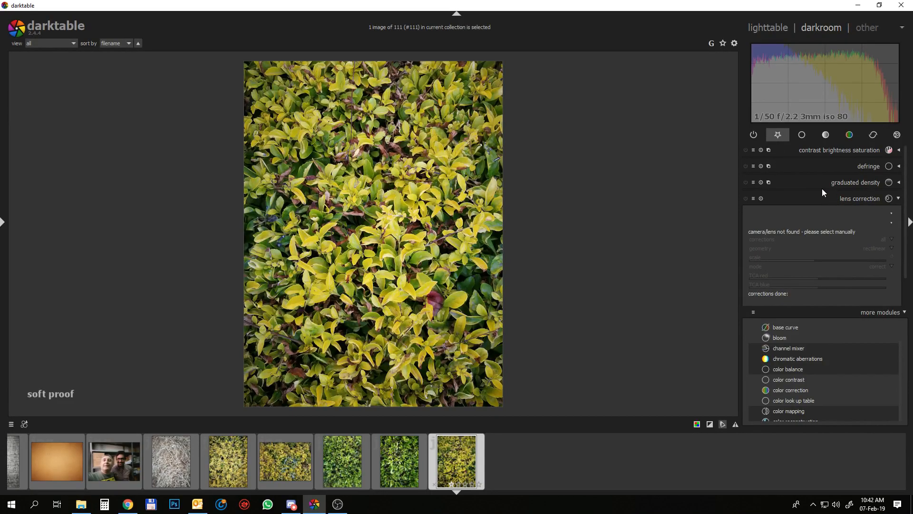
pyautogui.click(777, 135)
pyautogui.click(777, 135)
pyautogui.click(778, 135)
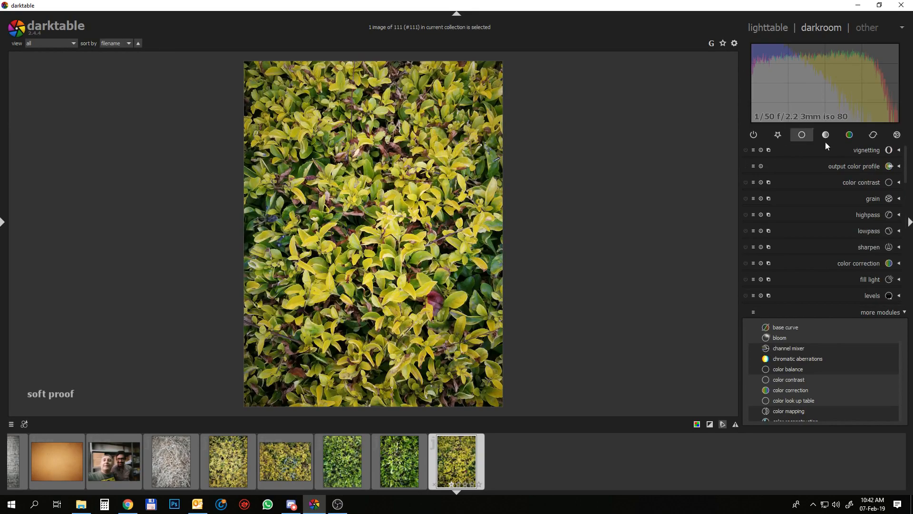
pyautogui.click(753, 150)
pyautogui.click(758, 167)
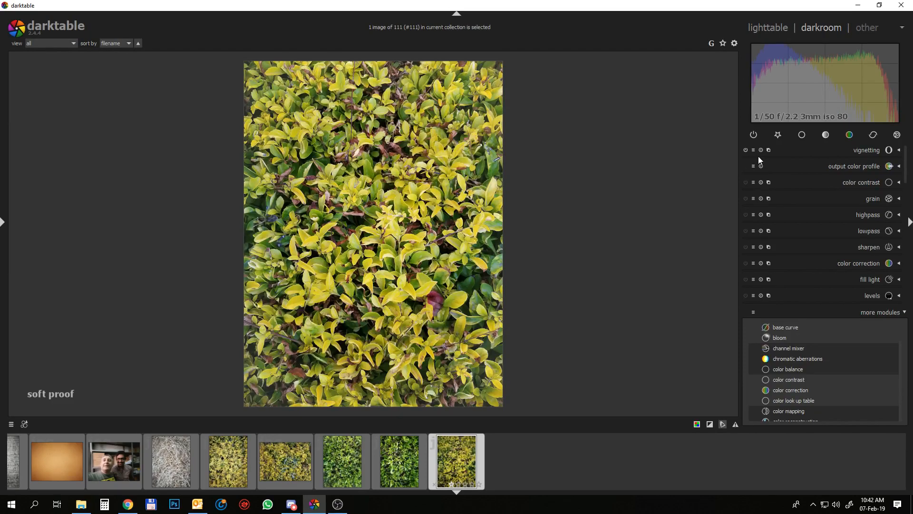
# - Apply the P10 preset to lens correction on the yellow-green leaves photo
pyautogui.click(774, 139)
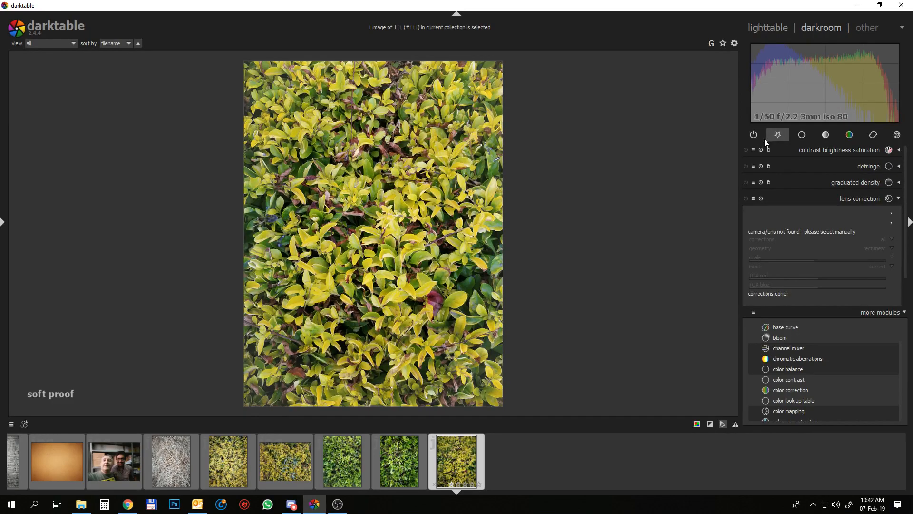
pyautogui.click(753, 198)
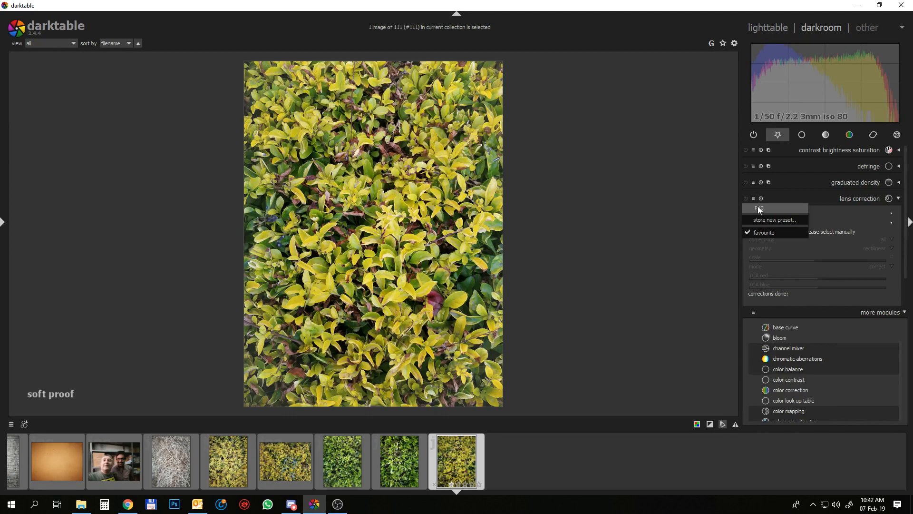
pyautogui.click(758, 206)
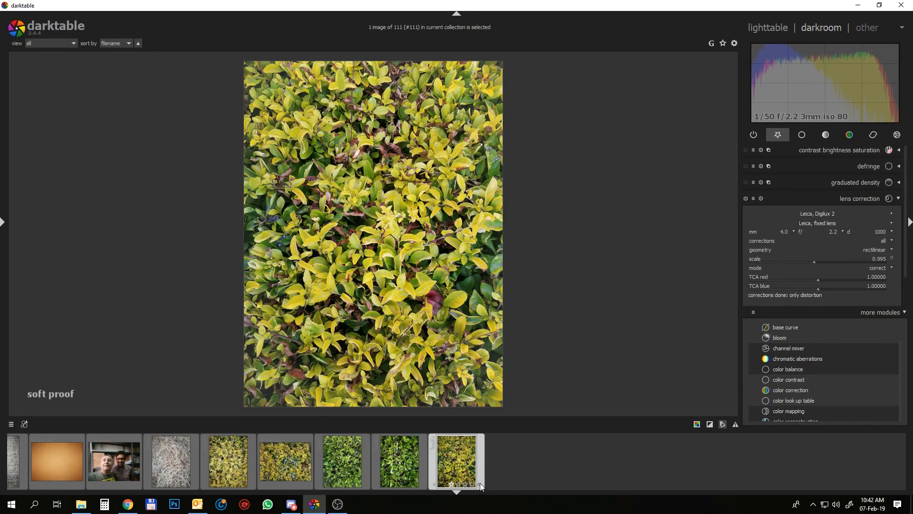
# - Return to the lighttable and export the edited leaves photo as PNG
pyautogui.press('4')
pyautogui.click(765, 27)
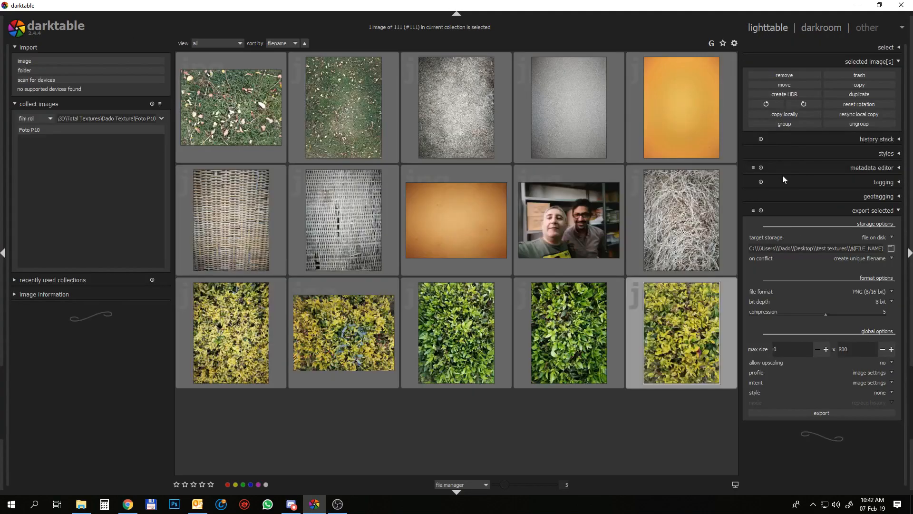
pyautogui.click(829, 411)
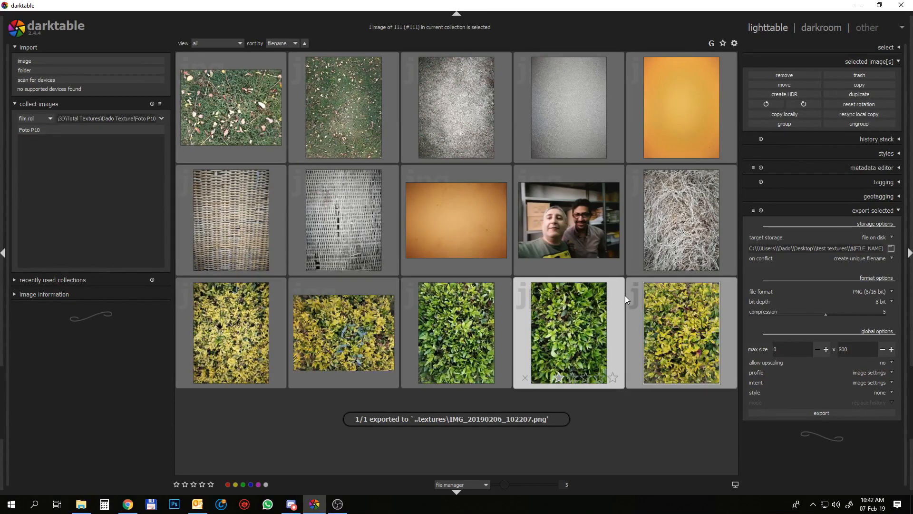
# - Open the portrait photo of gravelly ground with small green plants in the darkroom and apply the P10 preset to lens correction
pyautogui.scroll(3, 532, 282)
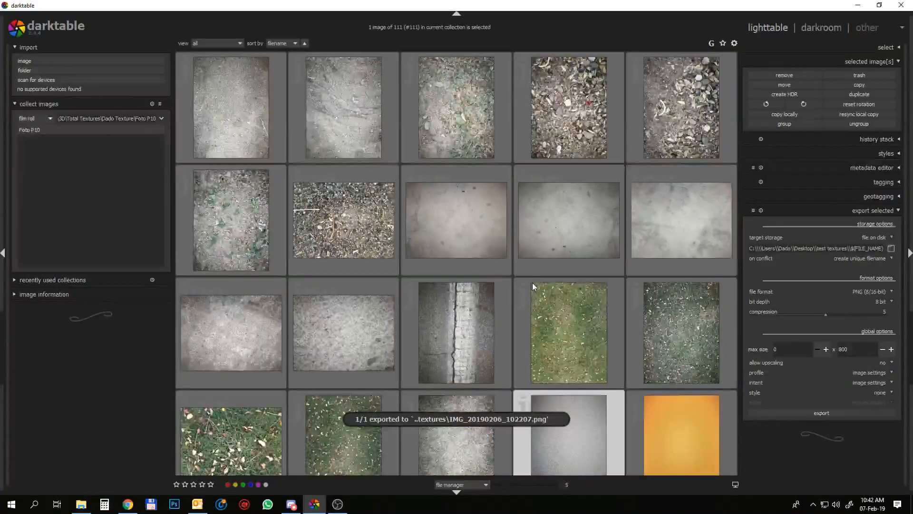
pyautogui.scroll(1, 532, 282)
pyautogui.click(250, 336)
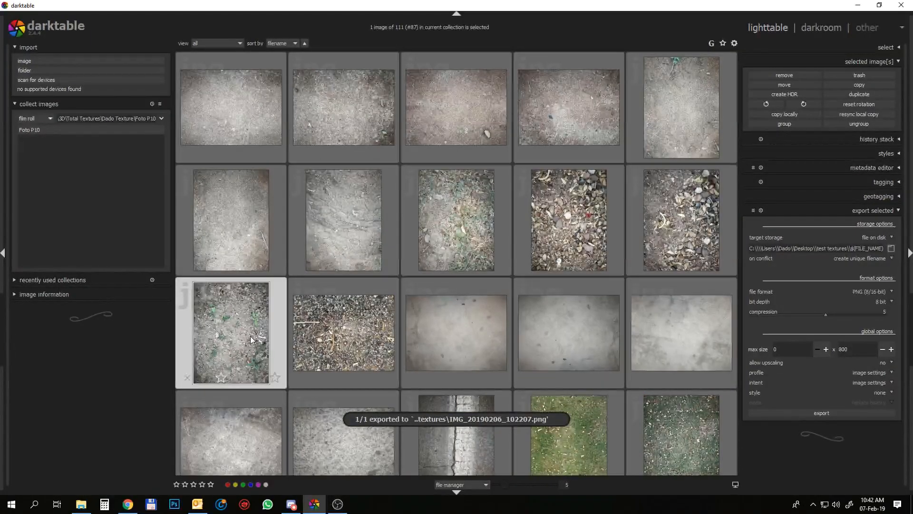
pyautogui.press('d')
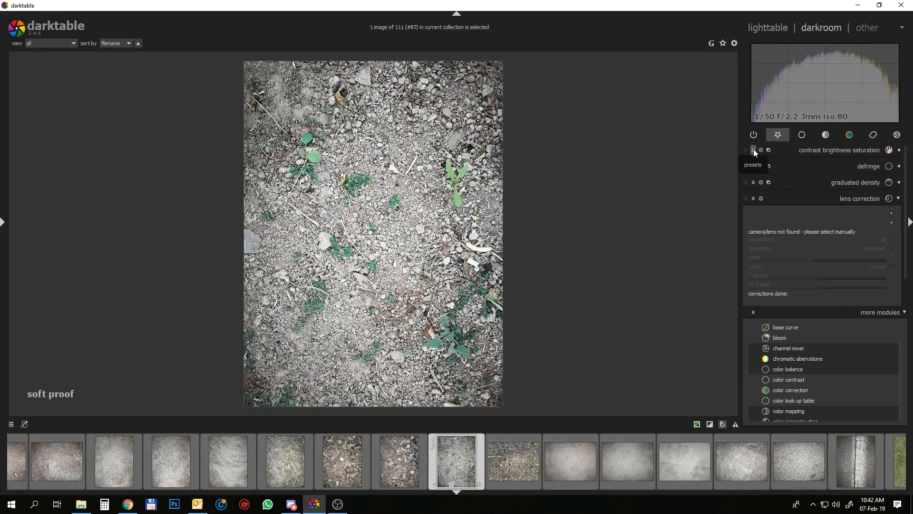
pyautogui.click(802, 135)
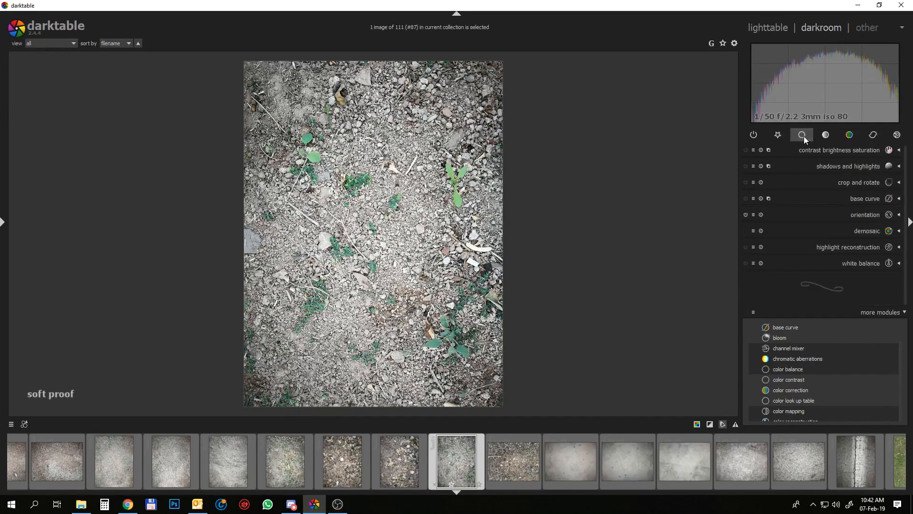
pyautogui.click(755, 135)
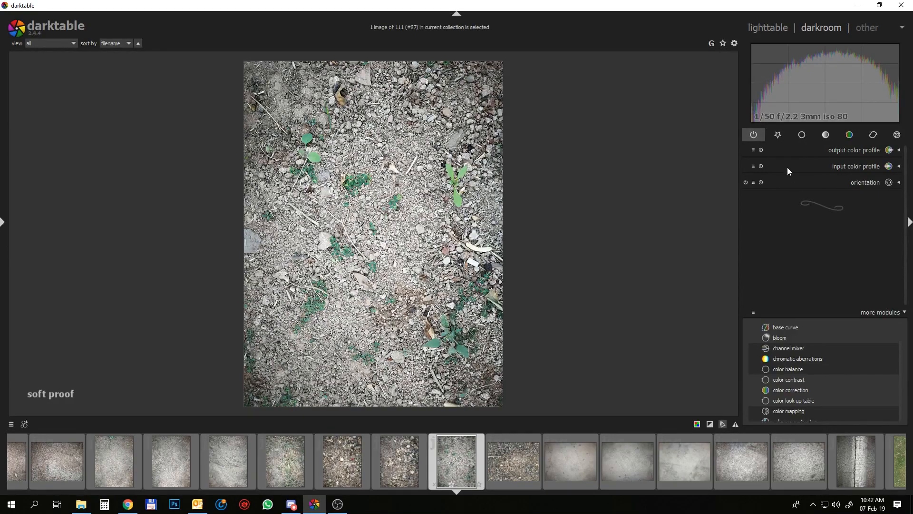
pyautogui.click(777, 135)
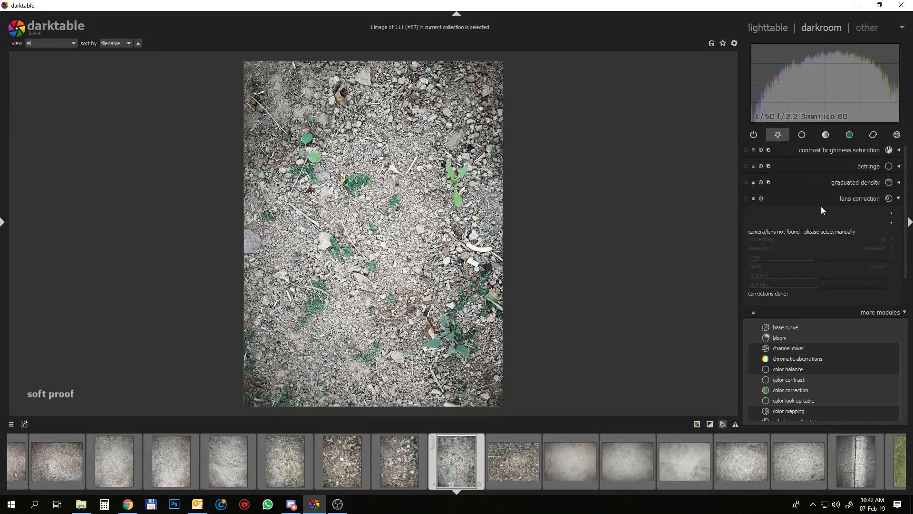
pyautogui.click(753, 199)
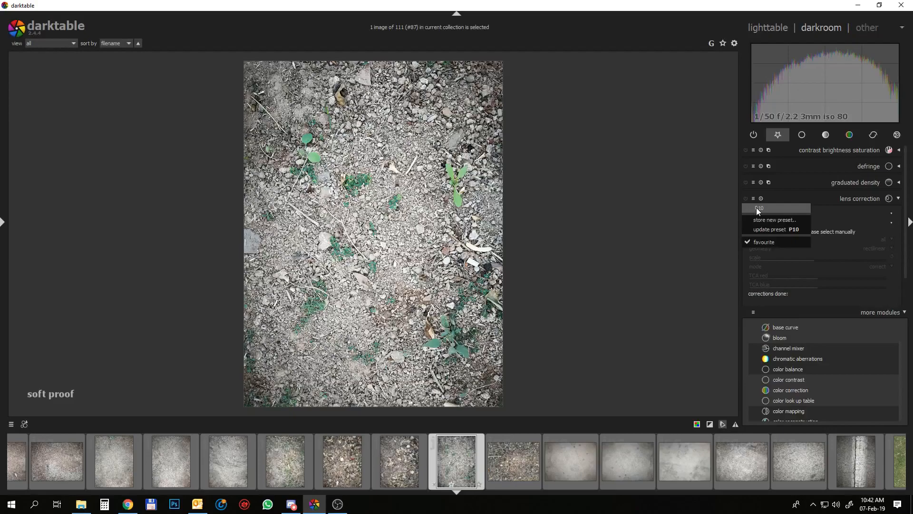
pyautogui.click(757, 212)
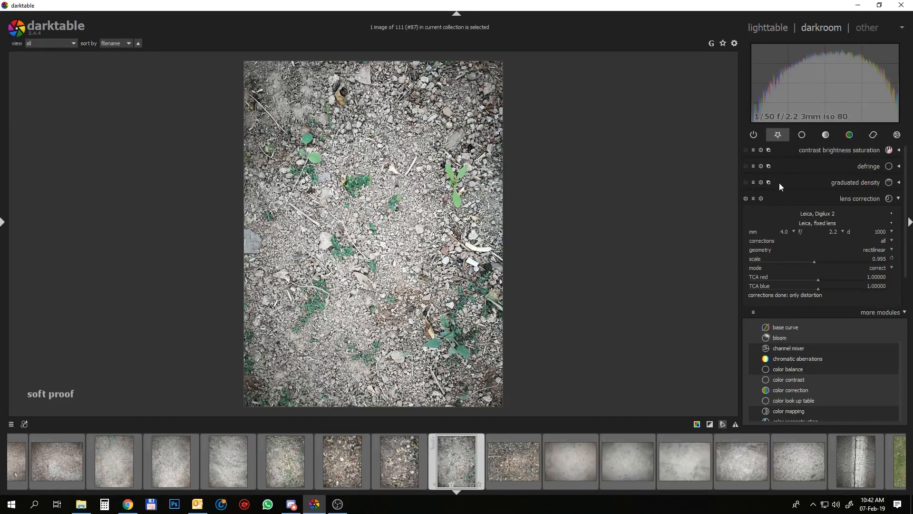
# - Apply the Alone vignetting preset to the gravelly ground photo and export it as PNG from the lighttable
pyautogui.click(776, 137)
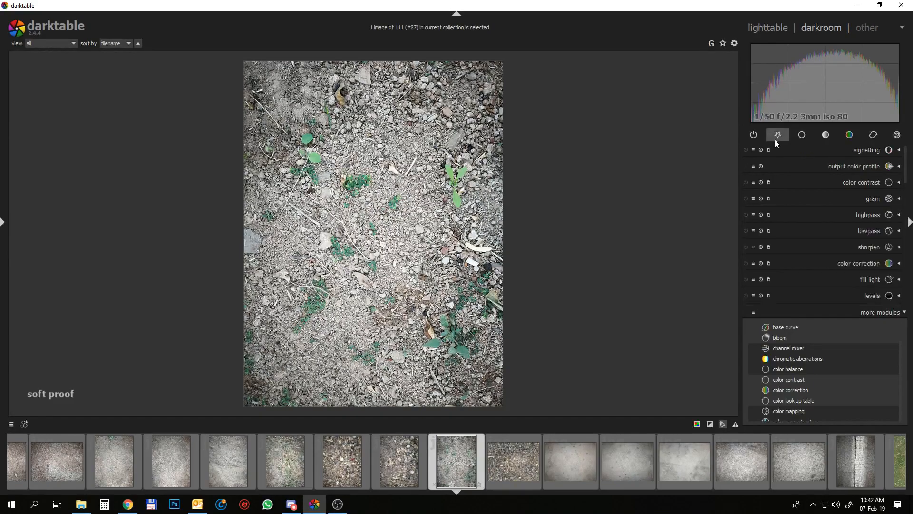
pyautogui.click(753, 149)
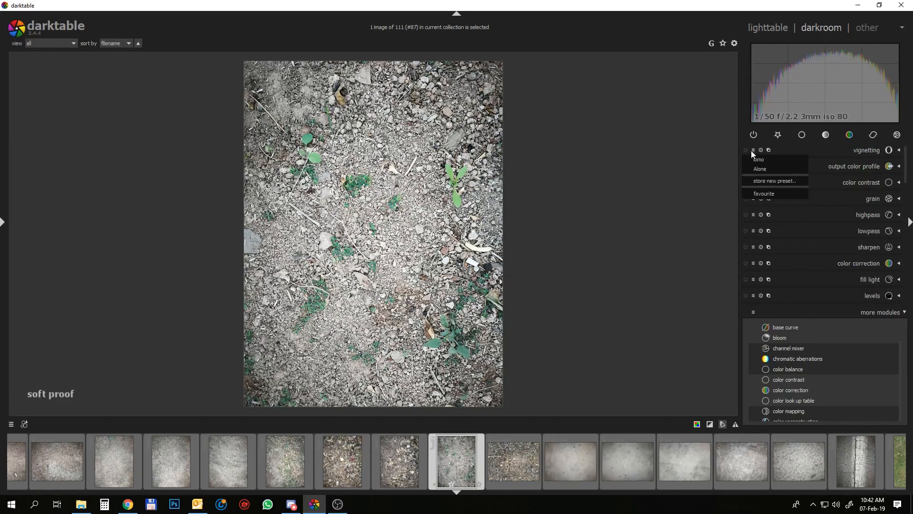
pyautogui.click(752, 167)
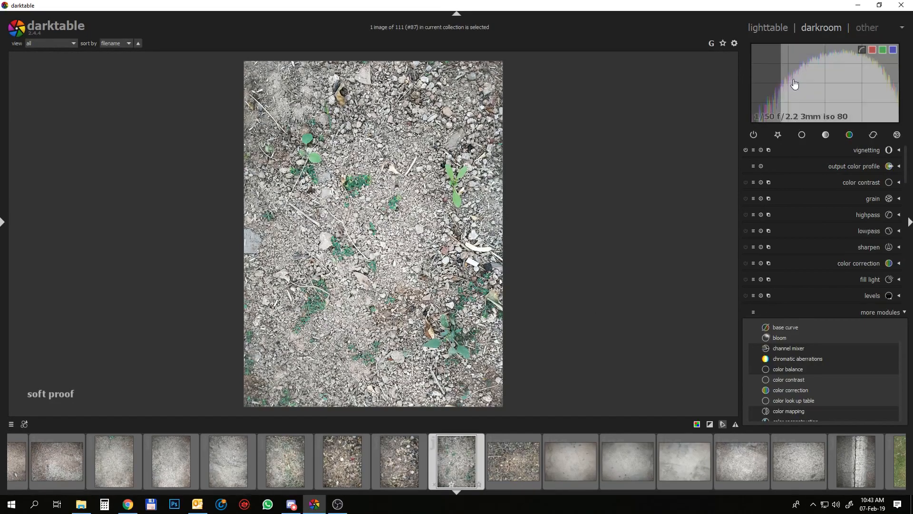
pyautogui.click(768, 28)
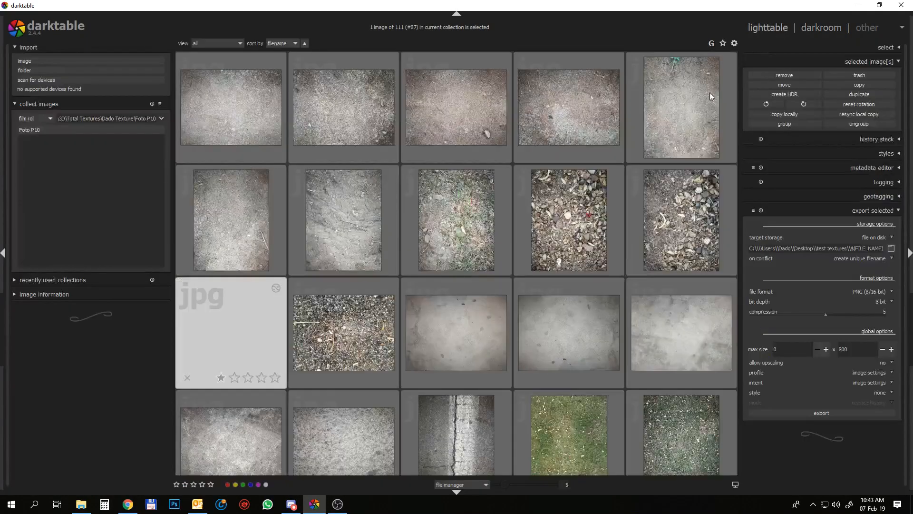
pyautogui.click(811, 413)
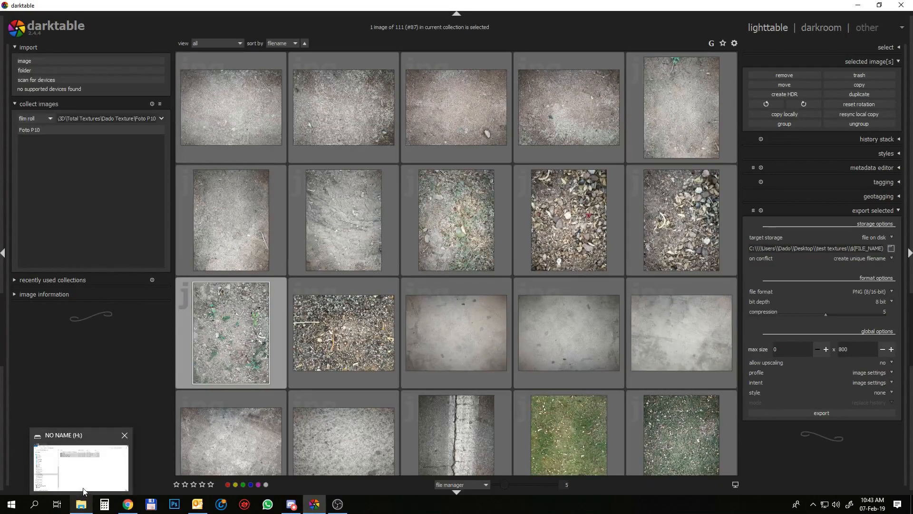
# - Switch to File Explorer and show the exported images in the test textures folder as extra large icons
pyautogui.click(79, 505)
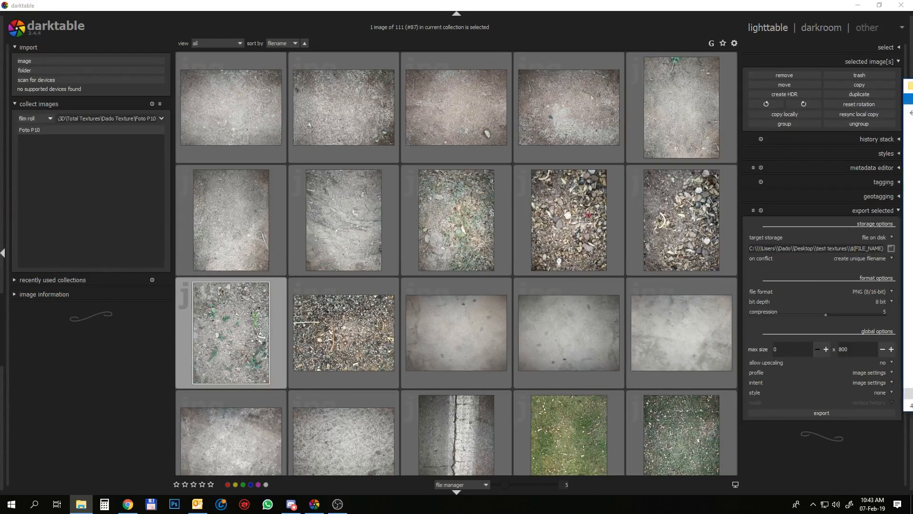
pyautogui.moveTo(912, 90); pyautogui.dragTo(341, 58)
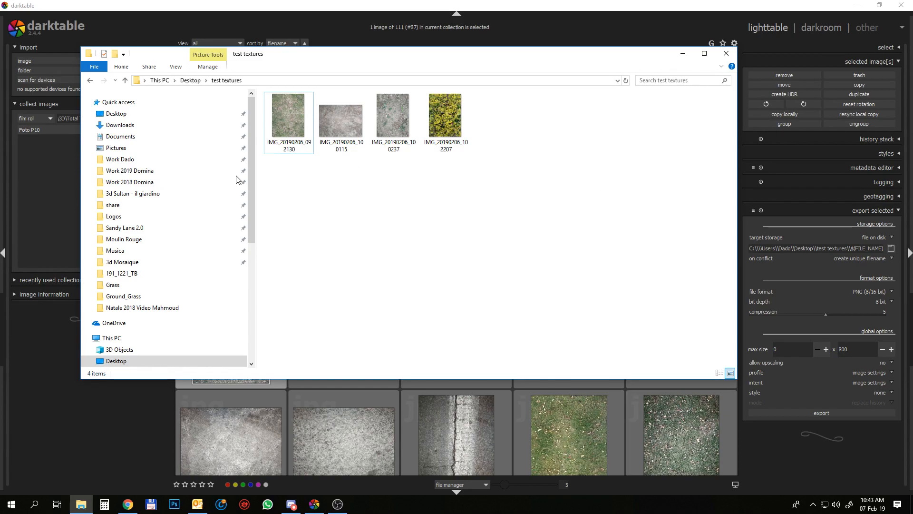
pyautogui.click(178, 69)
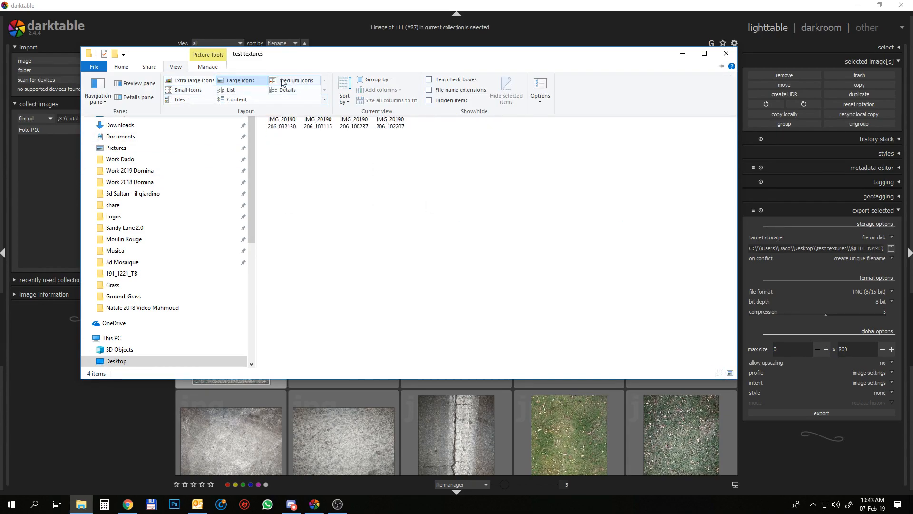
pyautogui.click(190, 85)
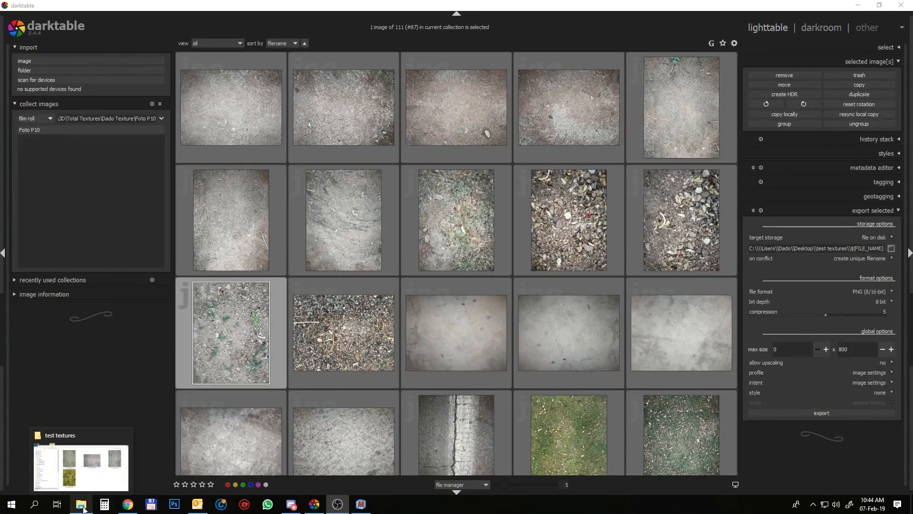
# - Switch to Materialize and load IMG_20190206_092130.png from the test textures folder on the Desktop as the diffuse map
pyautogui.click(360, 503)
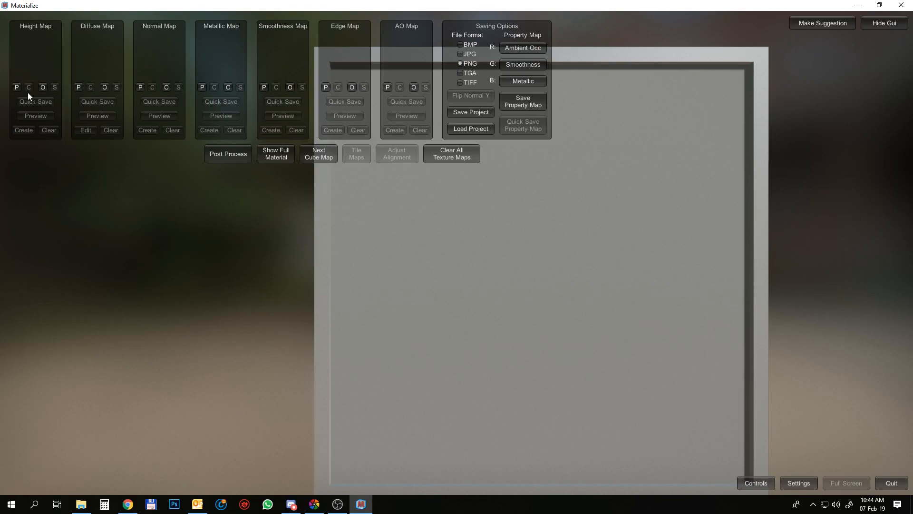
pyautogui.click(104, 87)
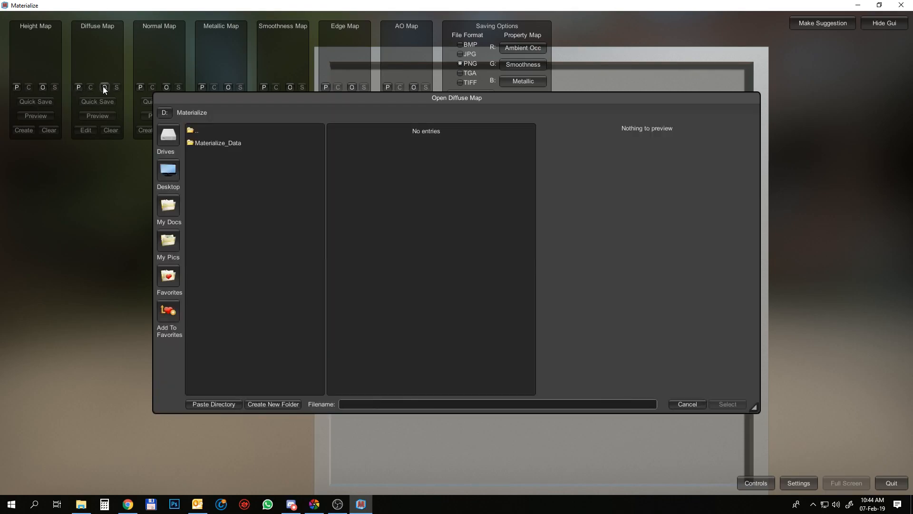
pyautogui.click(174, 170)
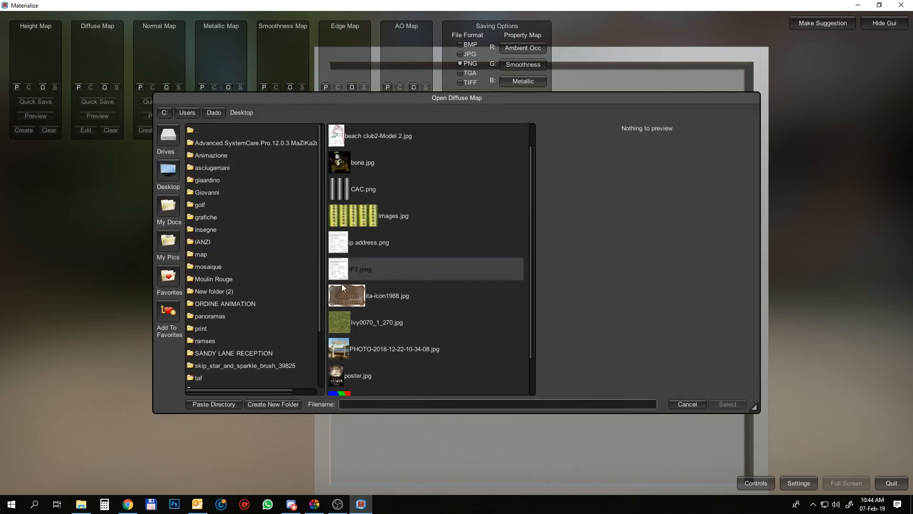
pyautogui.scroll(-3, 413, 338)
pyautogui.scroll(3, 413, 335)
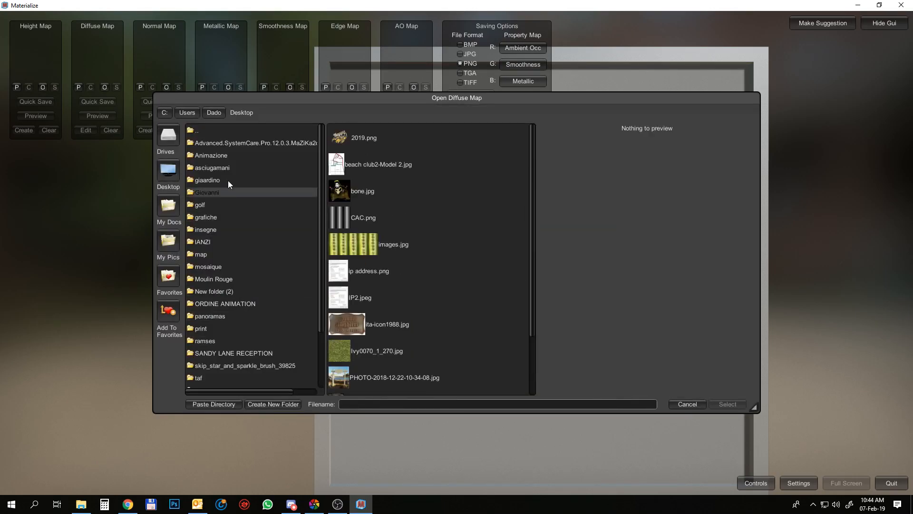
pyautogui.scroll(-6, 216, 307)
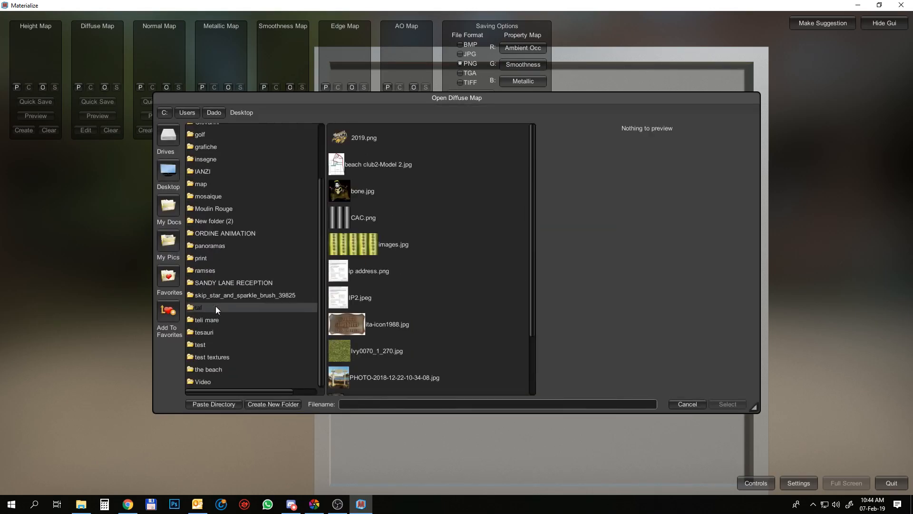
pyautogui.click(232, 357)
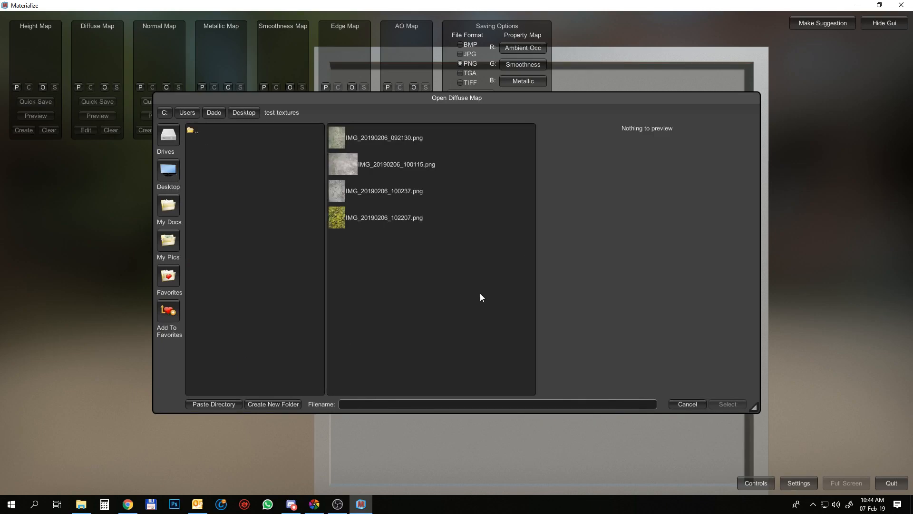
pyautogui.click(342, 138)
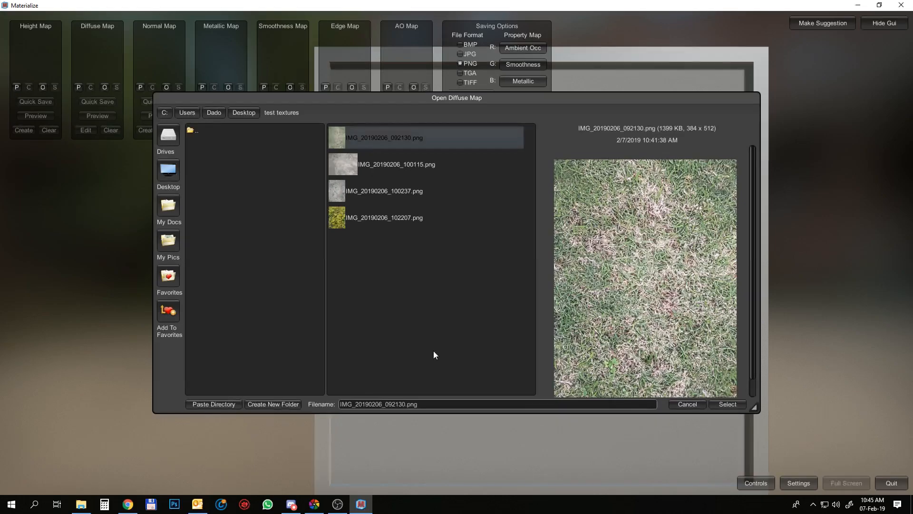
pyautogui.click(728, 403)
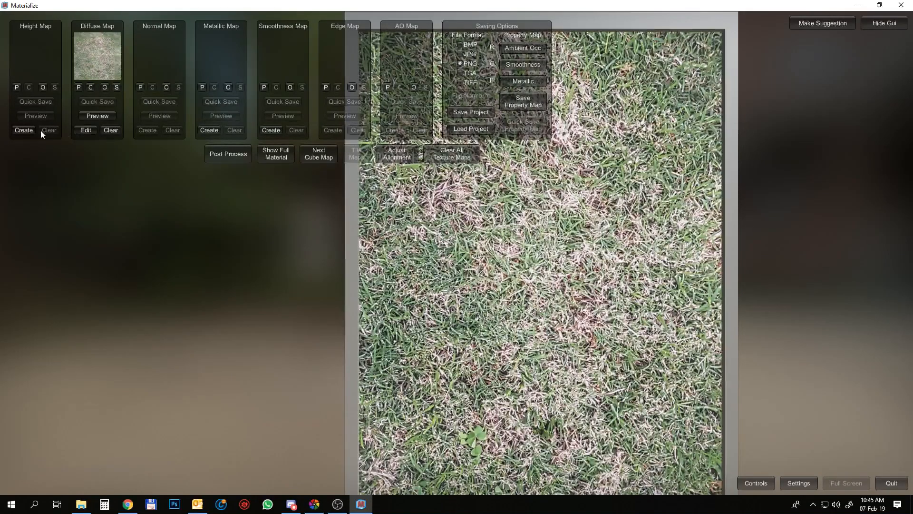
# - Create a height map from the original grass diffuse with the default settings and set it as the height map
pyautogui.click(25, 130)
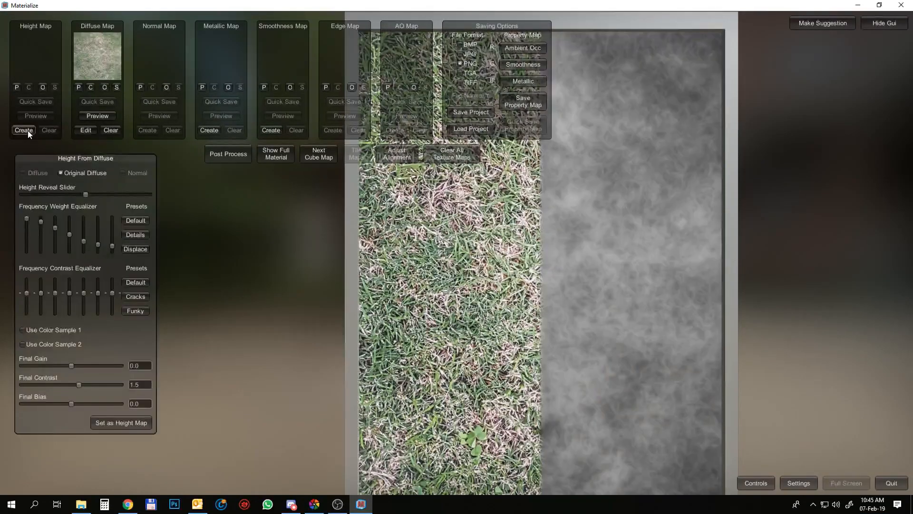
pyautogui.click(103, 423)
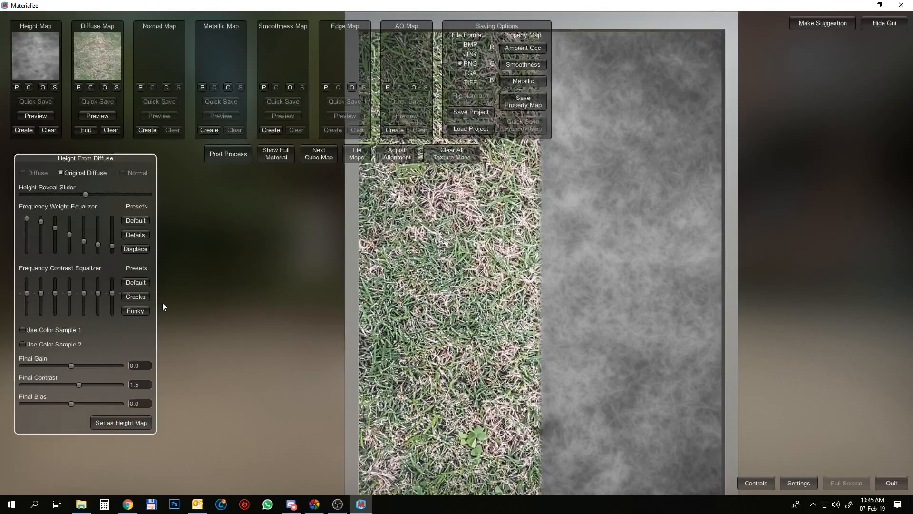
# - Create the normal map from height and the smoothness map from the original diffuse with default settings, setting both as maps
pyautogui.click(144, 129)
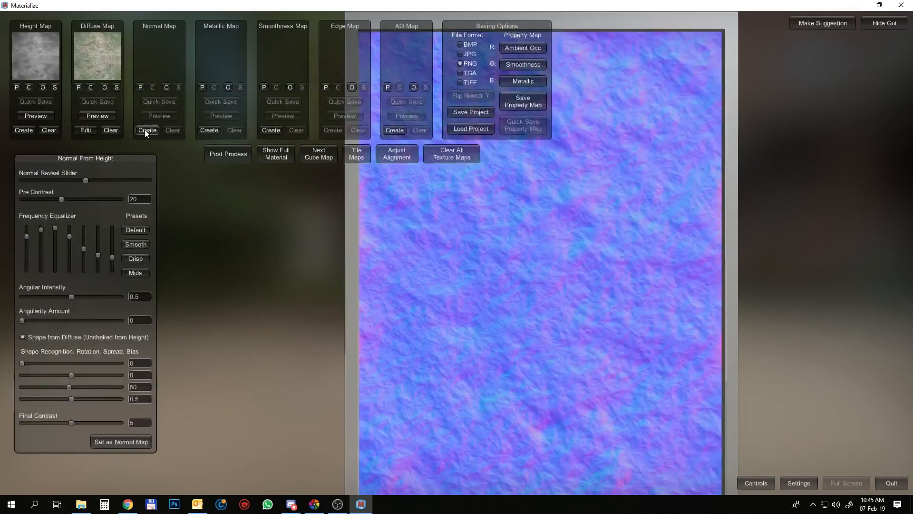
pyautogui.click(120, 441)
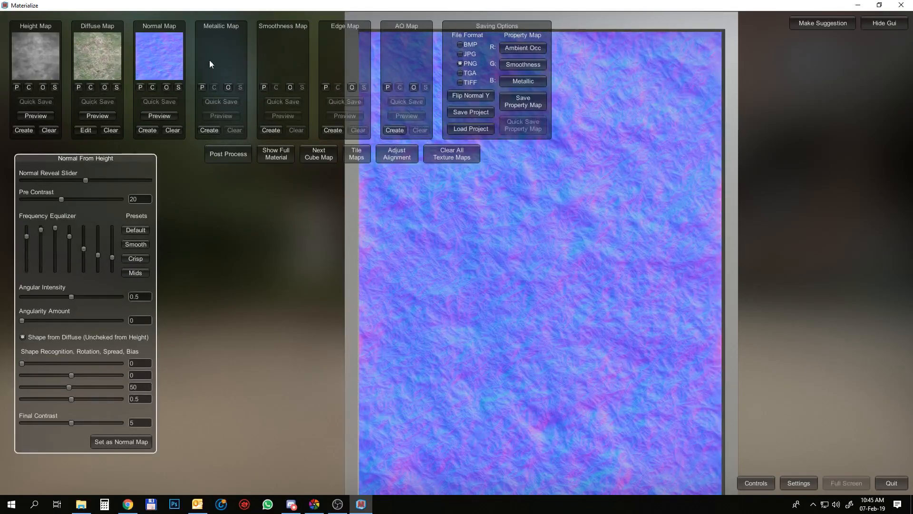
pyautogui.click(271, 129)
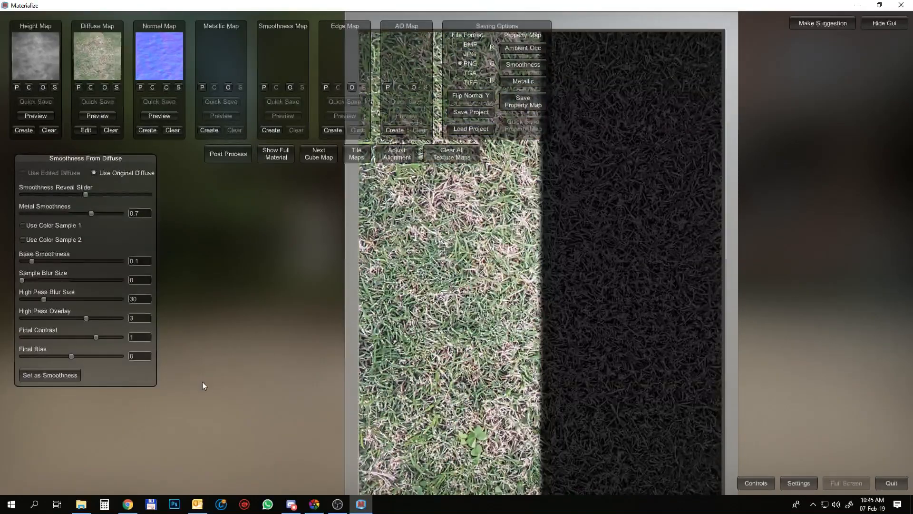
pyautogui.click(68, 374)
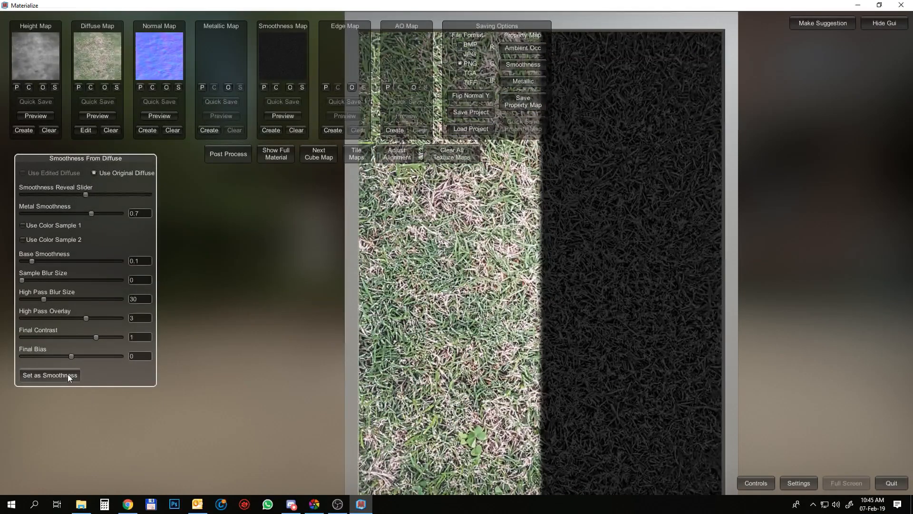
# - Create the edge map from the normal map and the AO map with default settings, setting both as maps
pyautogui.click(334, 130)
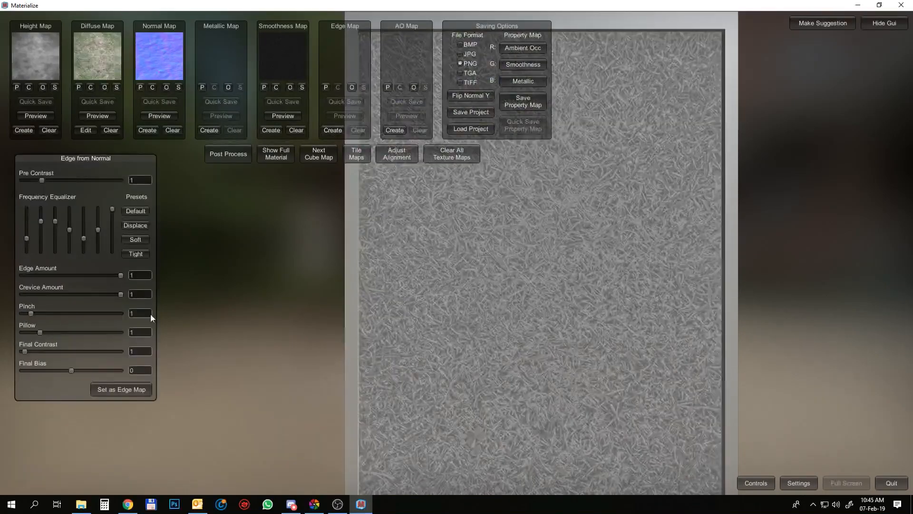
pyautogui.click(101, 390)
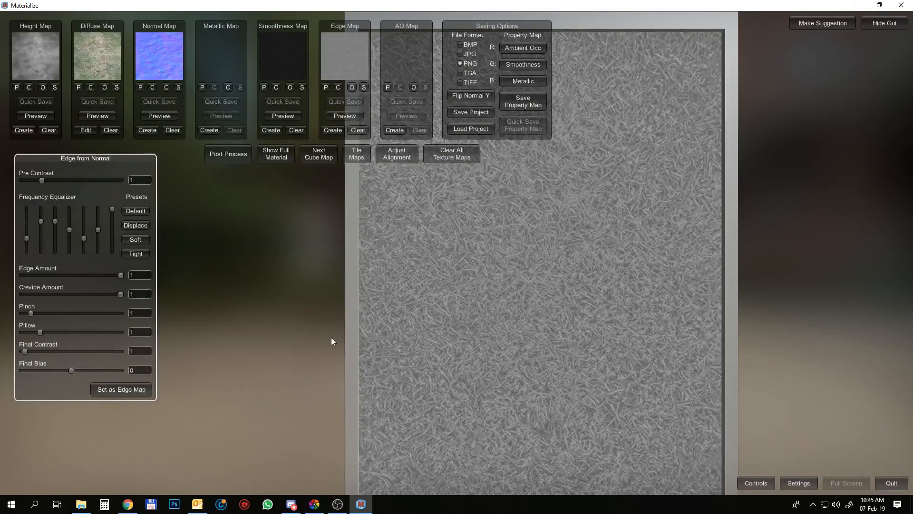
pyautogui.click(394, 131)
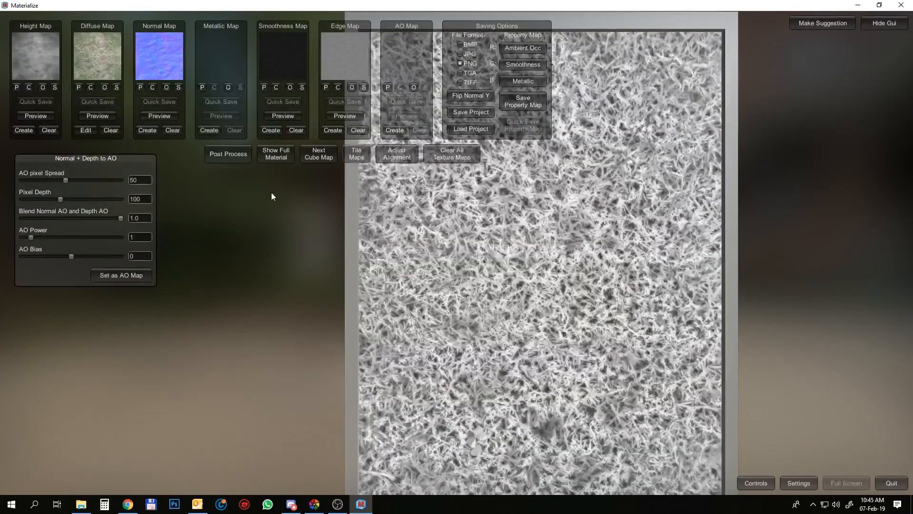
pyautogui.click(116, 276)
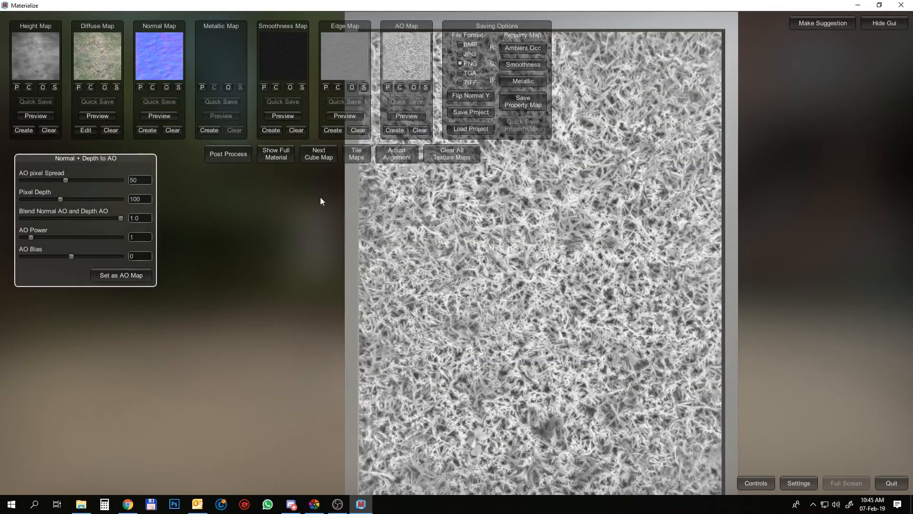
# - Preview the full grass material on the plane and view it from an angle
pyautogui.click(276, 153)
pyautogui.moveTo(569, 330); pyautogui.dragTo(575, 278)
pyautogui.moveTo(570, 276); pyautogui.dragTo(623, 309, button='right')
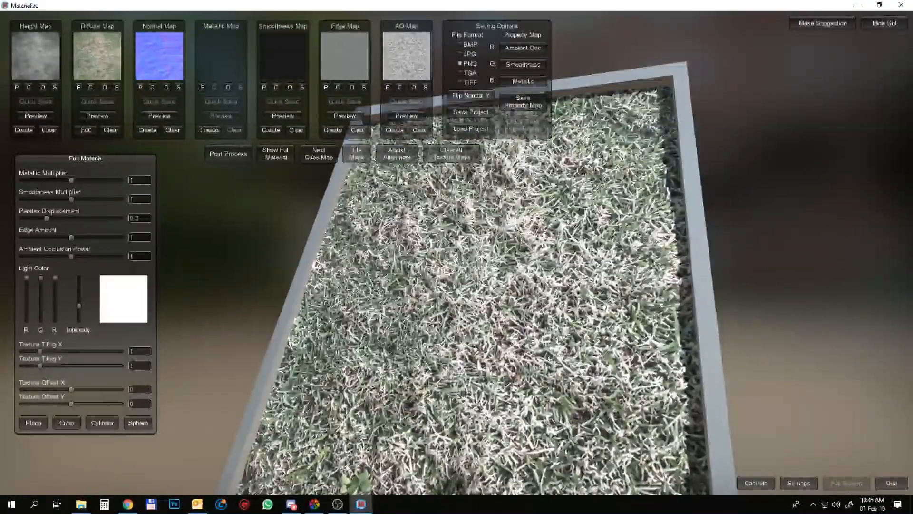
# - Make the maps tileable at 2048 x 2048 with the Overlap technique and inspect the seams with Texture Tiling set to 3
pyautogui.click(356, 153)
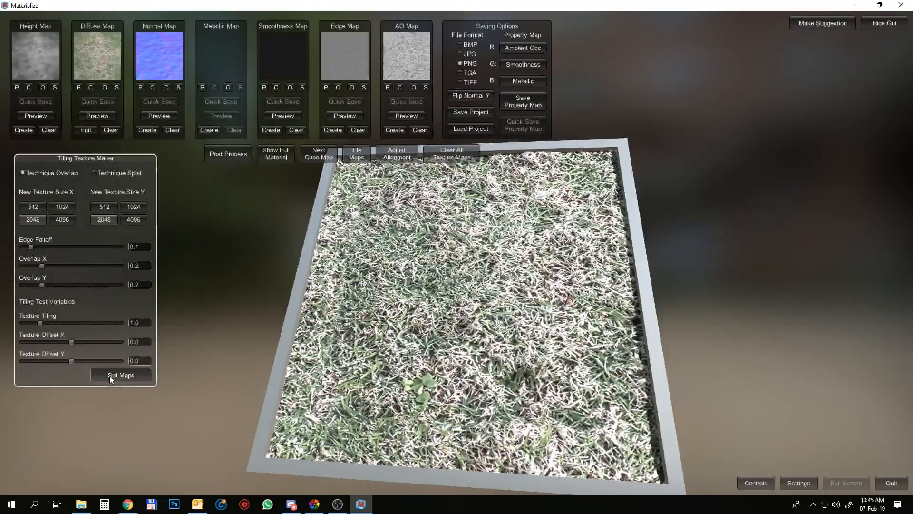
pyautogui.click(112, 375)
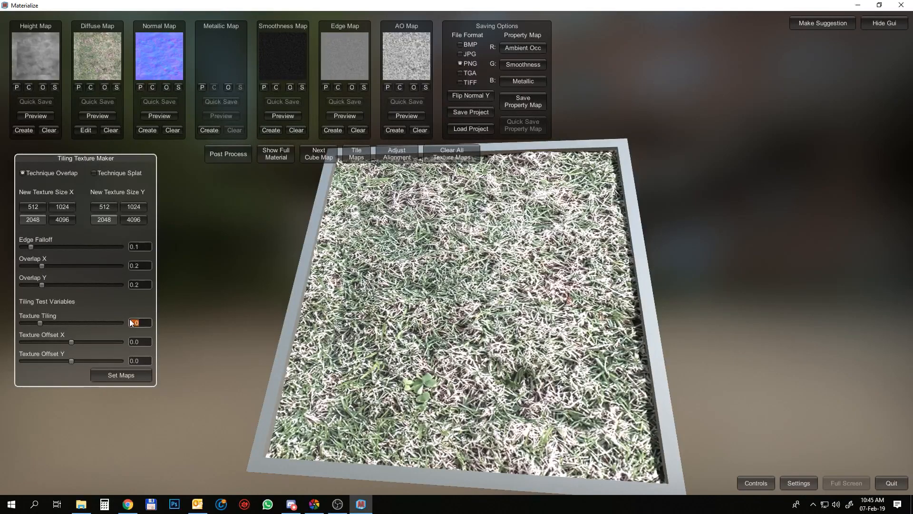
pyautogui.write('3')
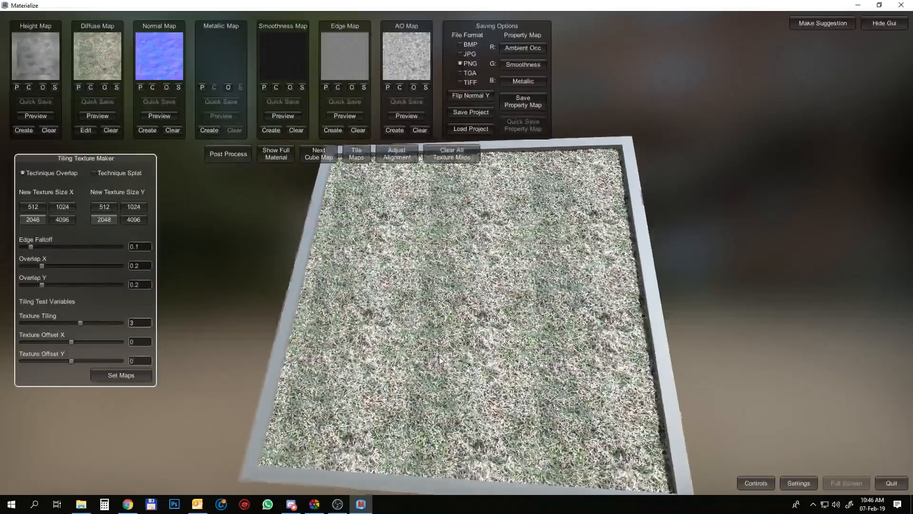
pyautogui.scroll(6, 441, 361)
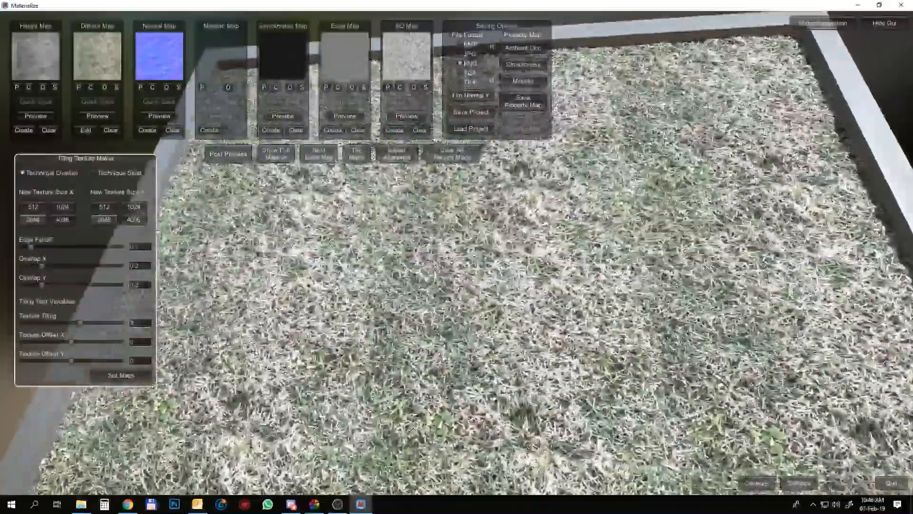
pyautogui.scroll(6, 441, 360)
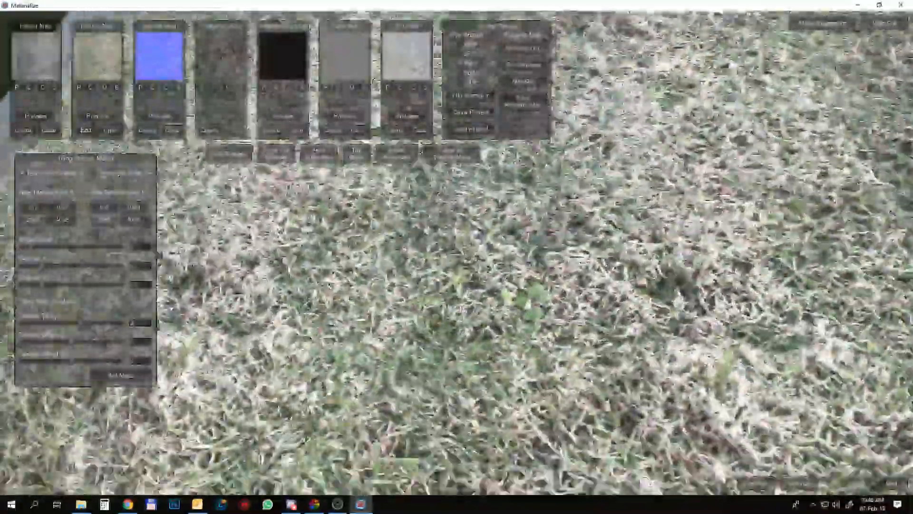
pyautogui.moveTo(441, 360); pyautogui.dragTo(447, 285, button='right')
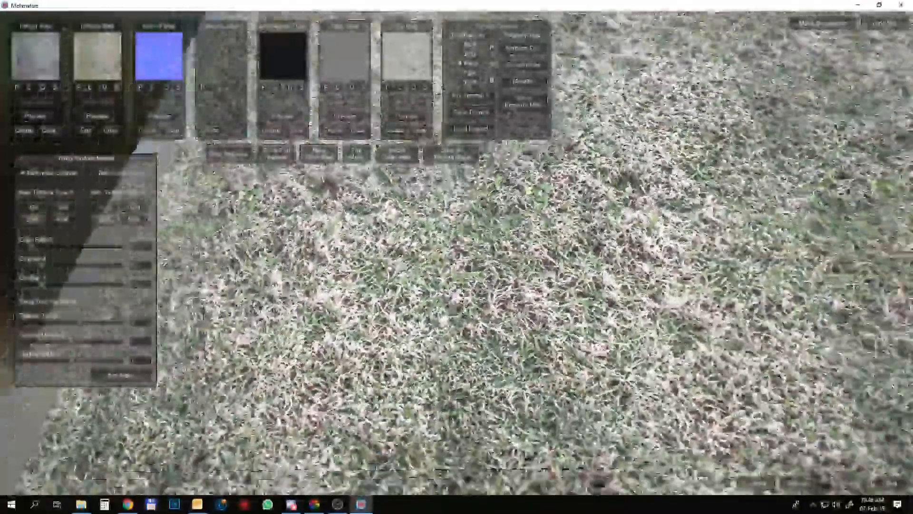
pyautogui.scroll(-8, 447, 285)
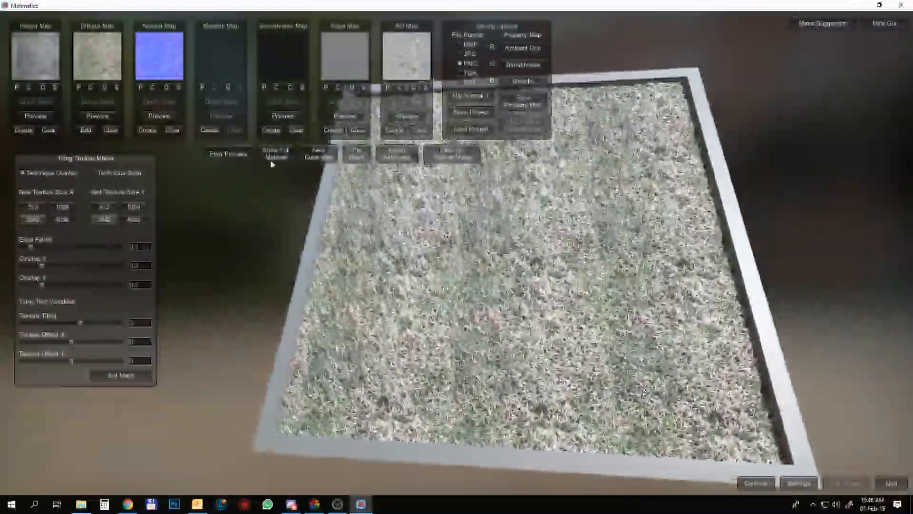
# - Preview the full material on a sphere with Texture Tiling X and Y set to 3 and inspect its surface
pyautogui.click(273, 160)
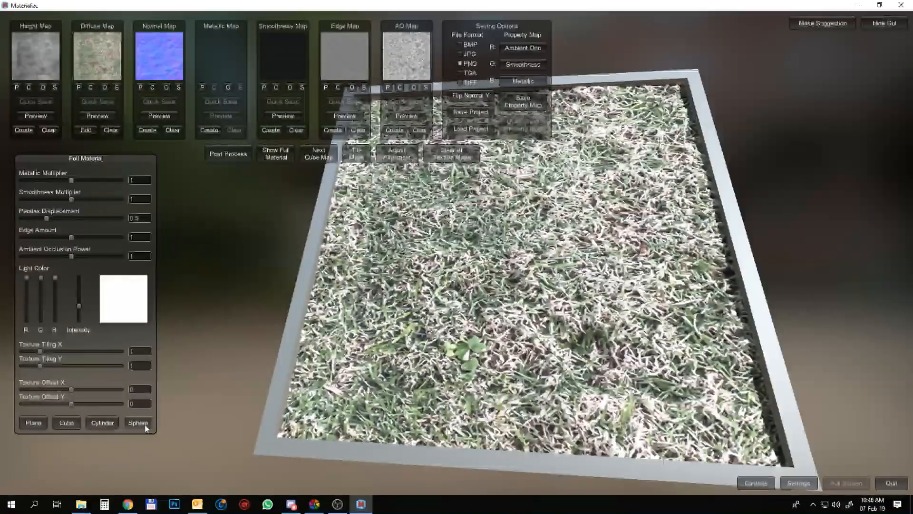
pyautogui.click(145, 425)
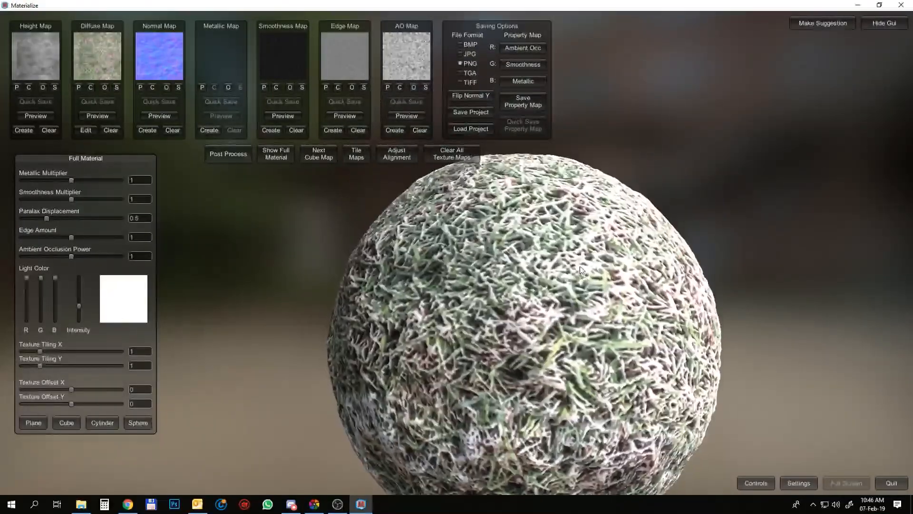
pyautogui.click(131, 351)
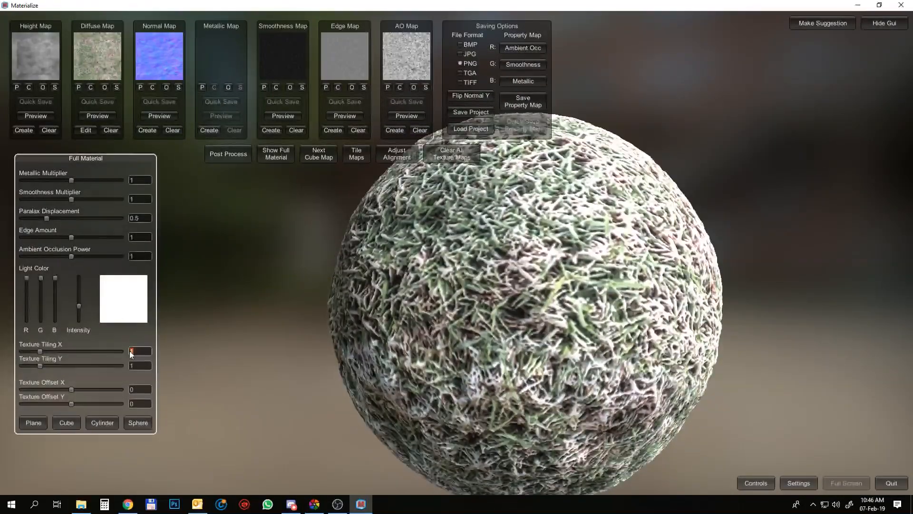
pyautogui.write('3')
pyautogui.press('Tab')
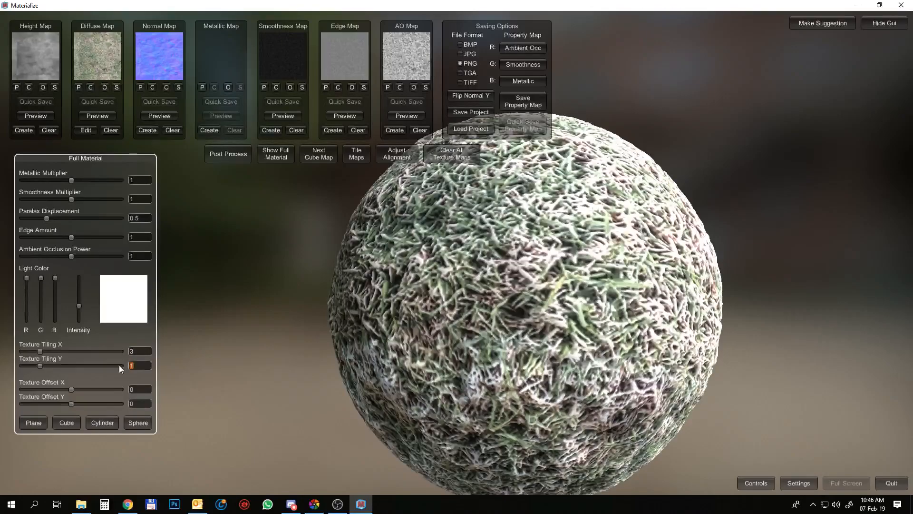
pyautogui.write('3')
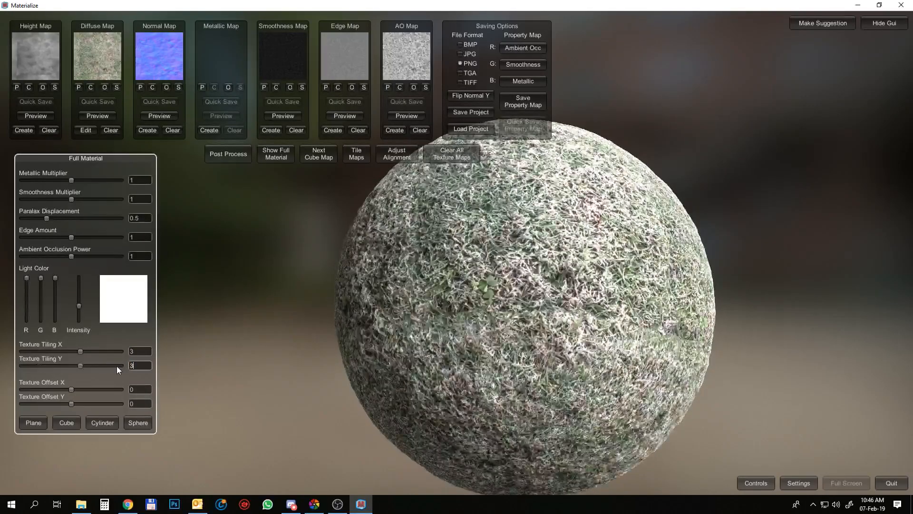
pyautogui.moveTo(588, 214); pyautogui.dragTo(559, 281, button='right')
pyautogui.scroll(5, 560, 281)
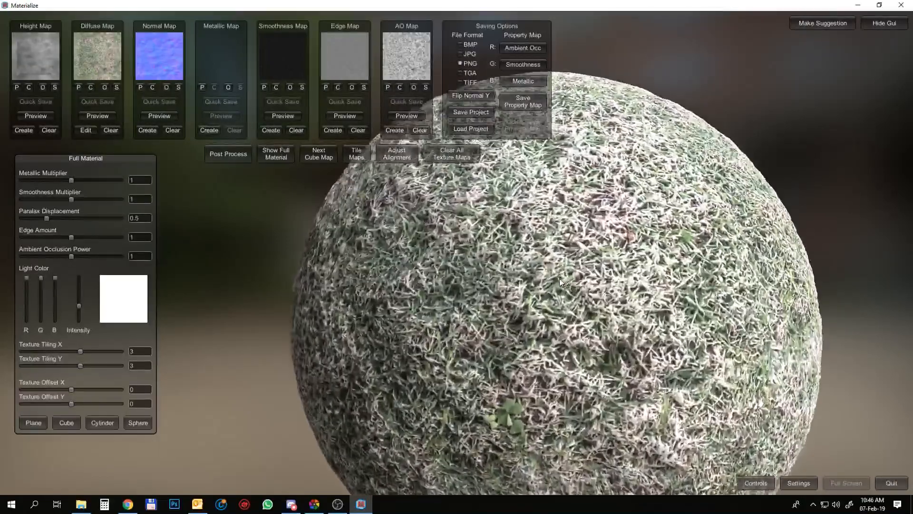
pyautogui.scroll(-3, 560, 281)
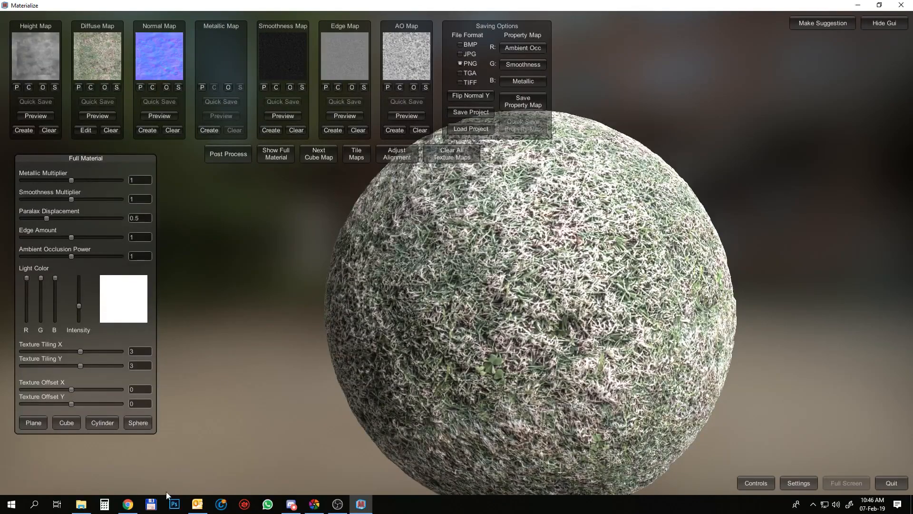
# - Reopen the smoothness map settings and set Final Contrast to -1
pyautogui.click(272, 130)
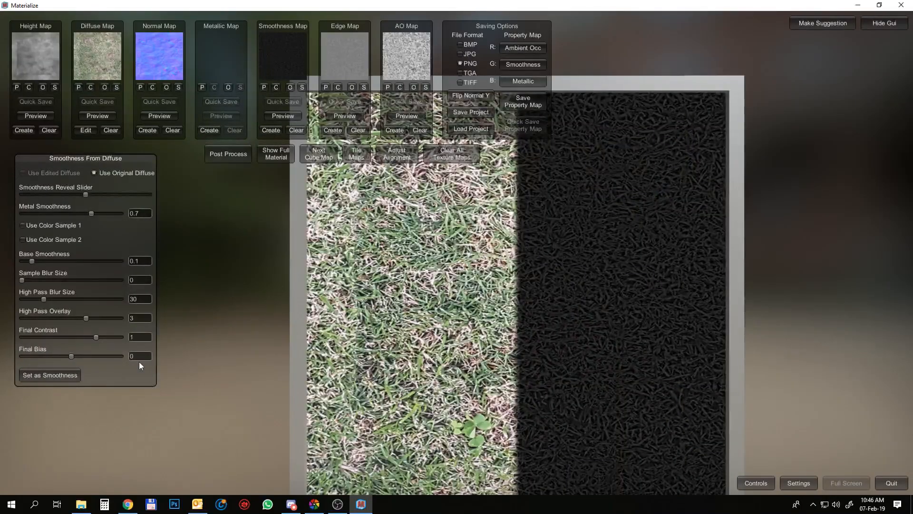
pyautogui.click(139, 338)
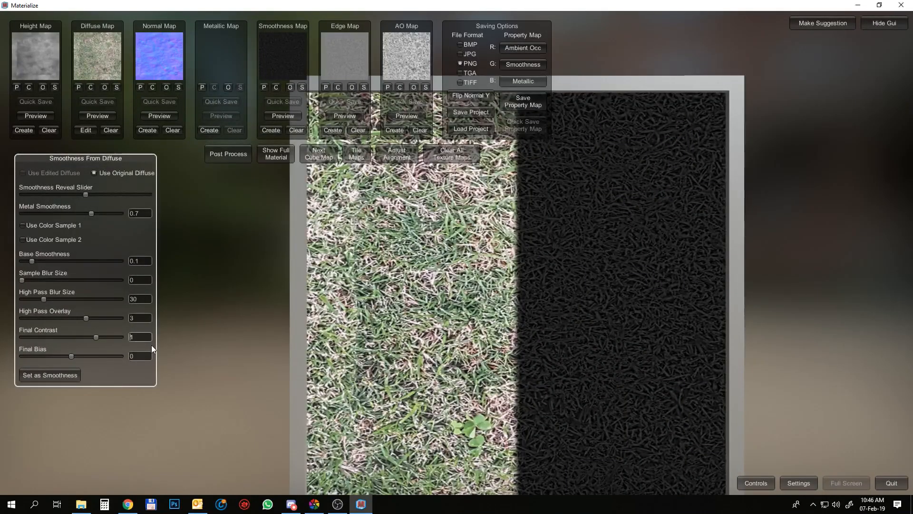
pyautogui.press('Home')
pyautogui.write('-')
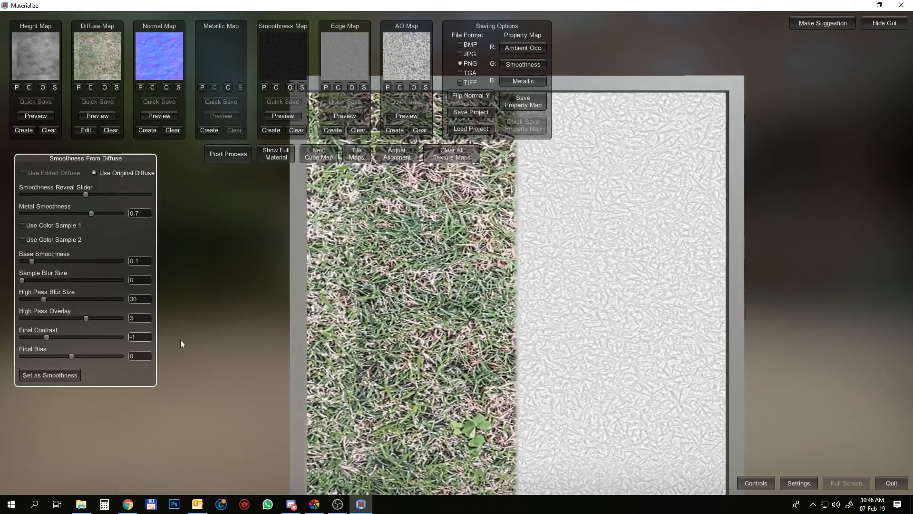
# - Assign the property map channels: Ambient Occlusion to red, Smoothness to green and Metallic to blue
pyautogui.click(516, 47)
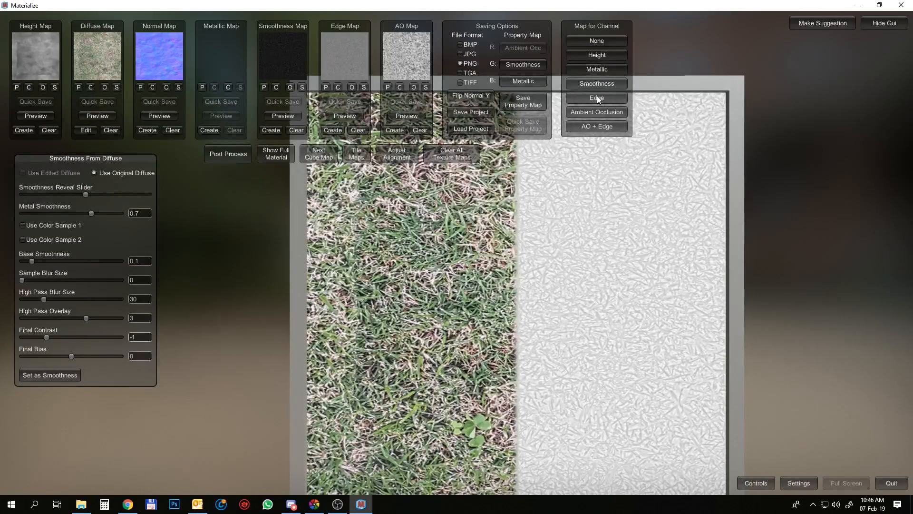
pyautogui.click(592, 112)
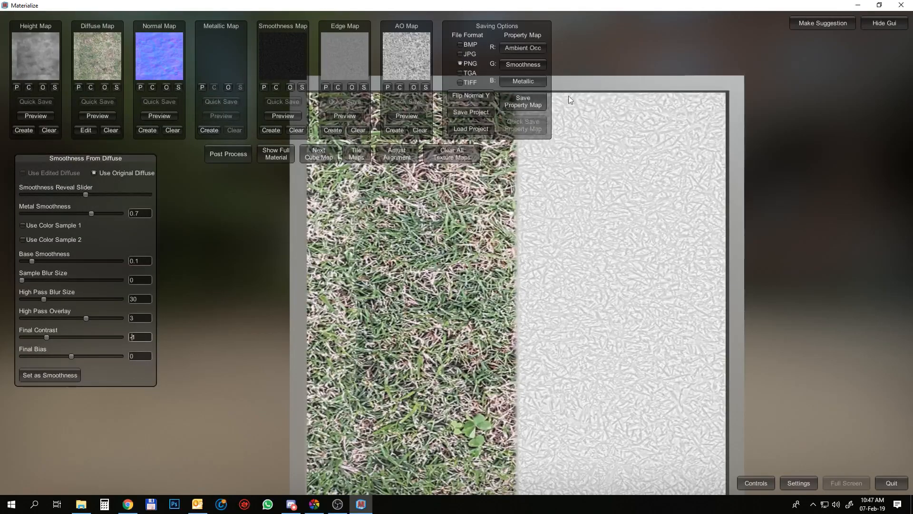
pyautogui.click(519, 64)
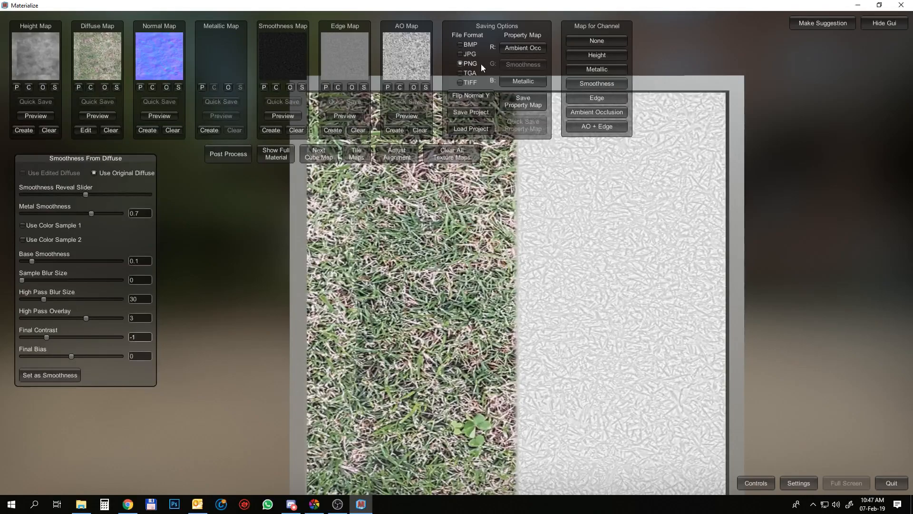
pyautogui.click(588, 84)
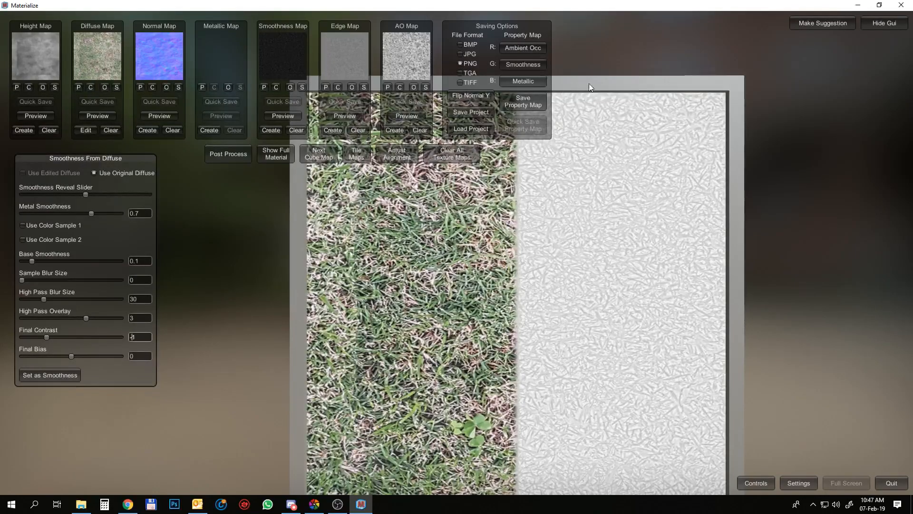
pyautogui.click(520, 82)
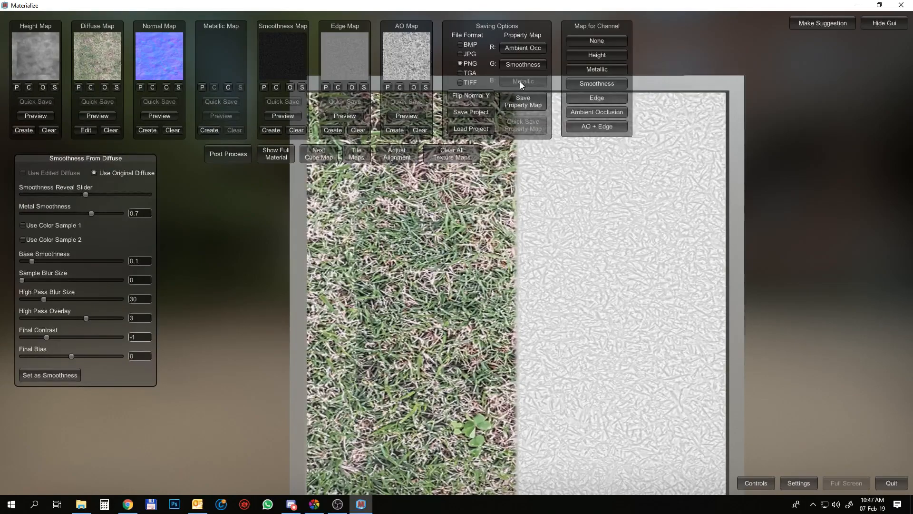
pyautogui.click(594, 69)
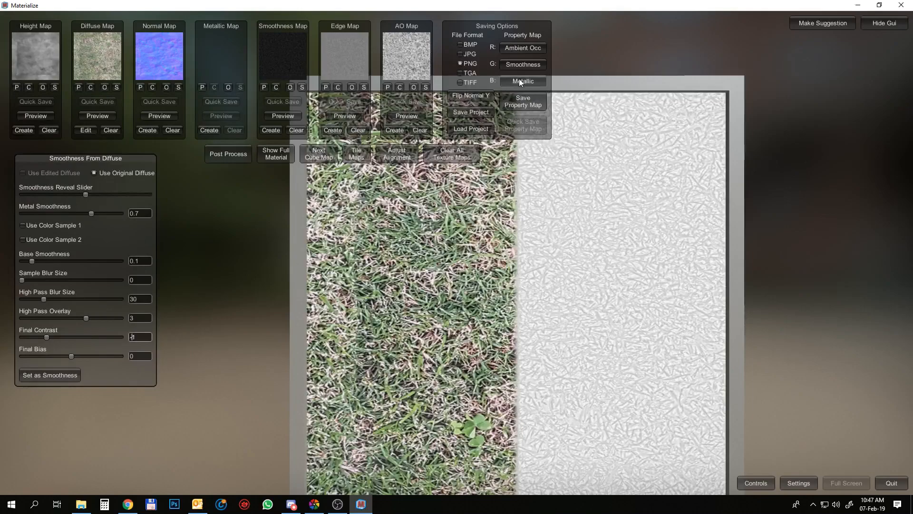
# - Start saving the property map and create a new folder named Grass inside test textures
pyautogui.click(518, 102)
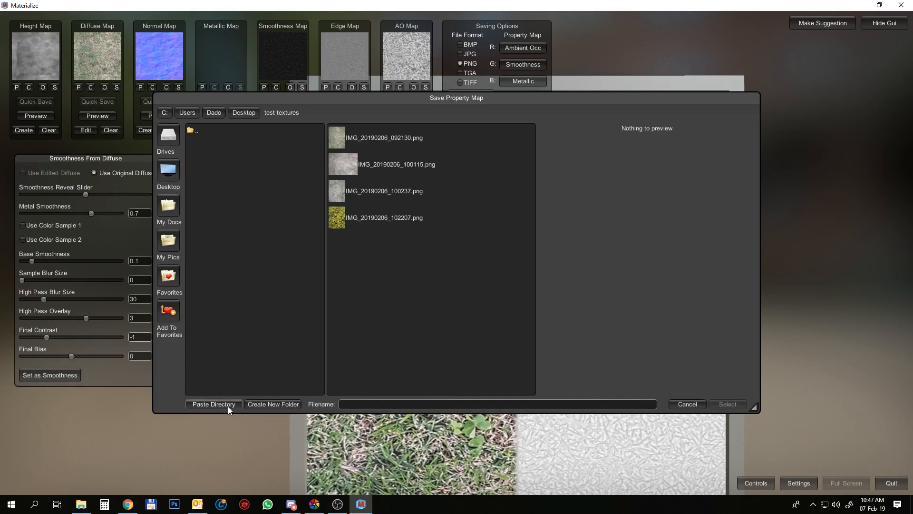
pyautogui.click(258, 404)
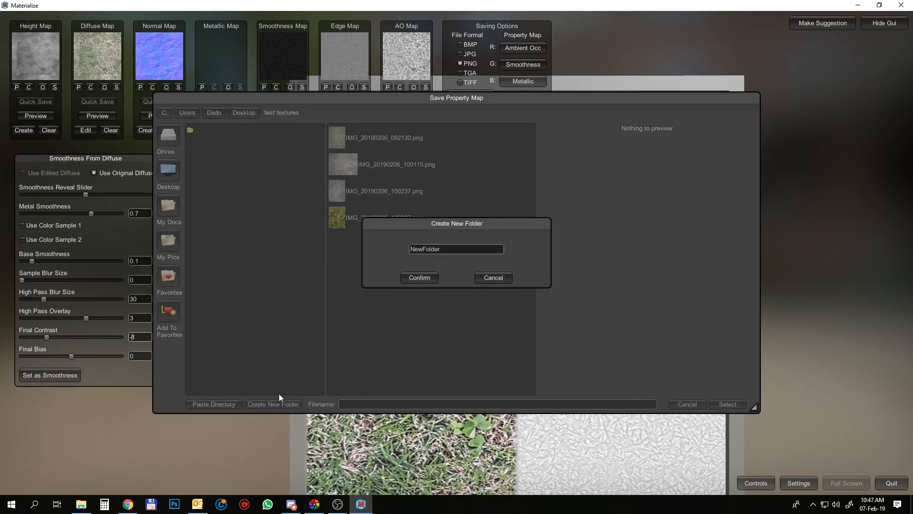
pyautogui.click(455, 246)
pyautogui.click(423, 277)
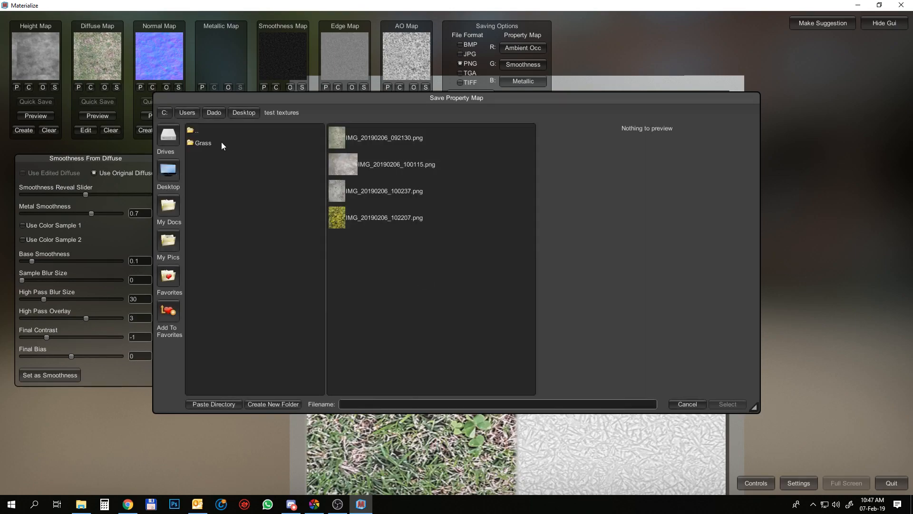
# - Save the property map as Grass_ARM inside the Grass folder
pyautogui.doubleClick(199, 144)
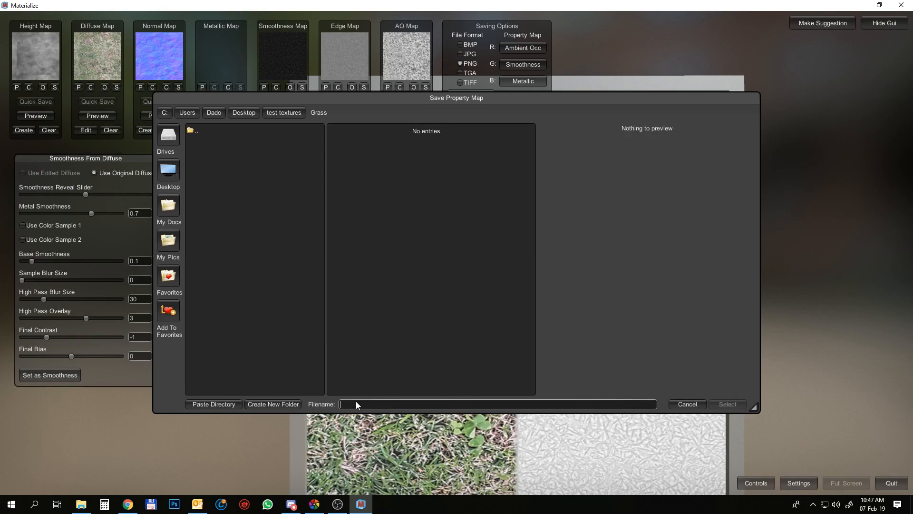
pyautogui.write('GRASS_ARM')
pyautogui.moveTo(360, 406); pyautogui.dragTo(346, 408)
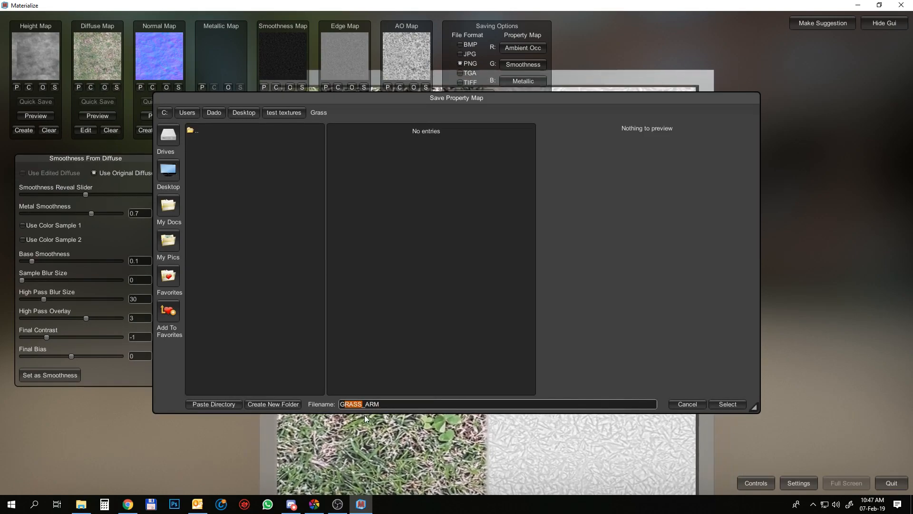
pyautogui.write('rass')
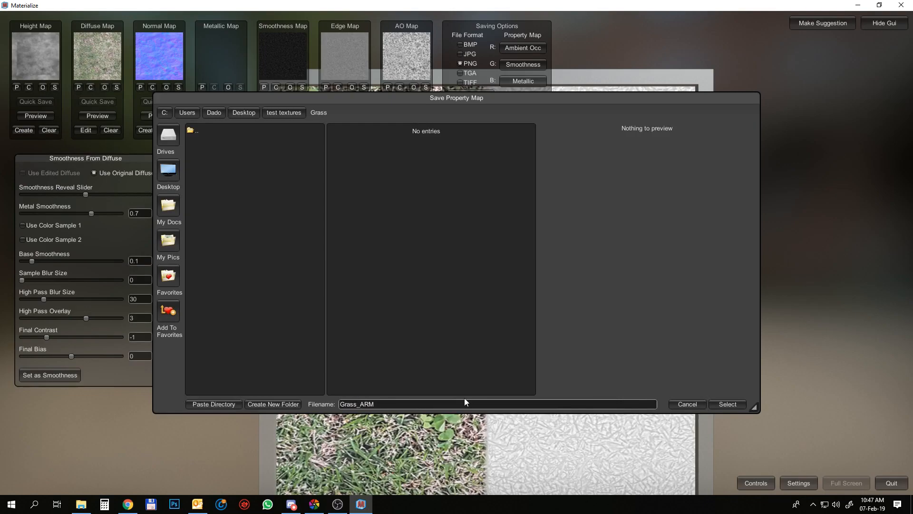
pyautogui.click(726, 404)
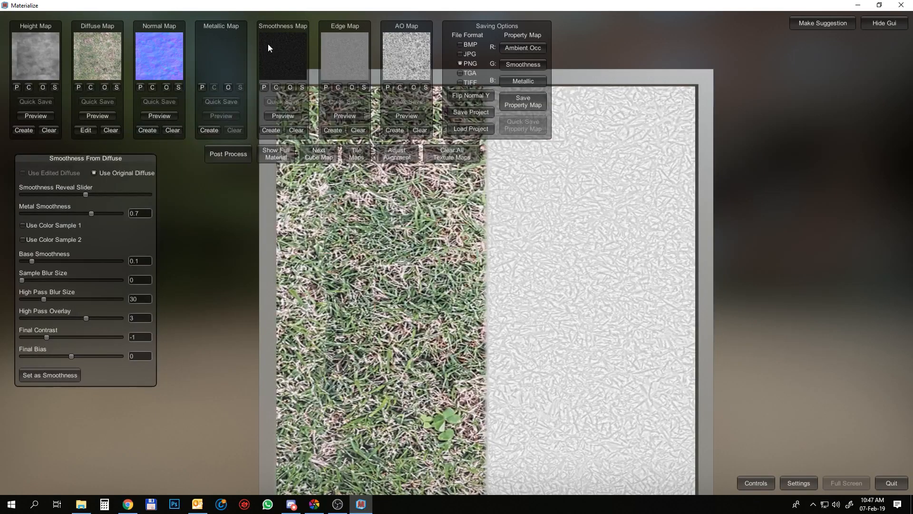
# - Save the smoothness map as Grass_Roughness in the Grass folder
pyautogui.click(302, 87)
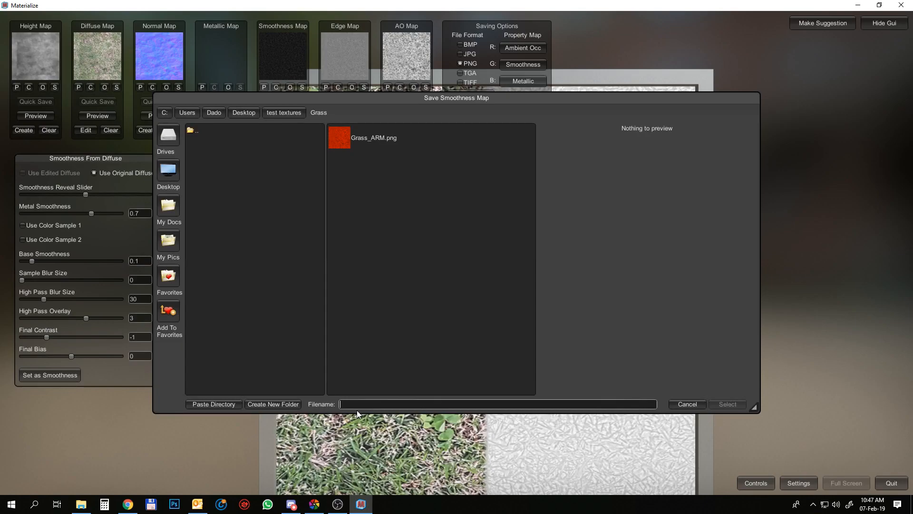
pyautogui.write('Grass_Roughness')
pyautogui.click(728, 404)
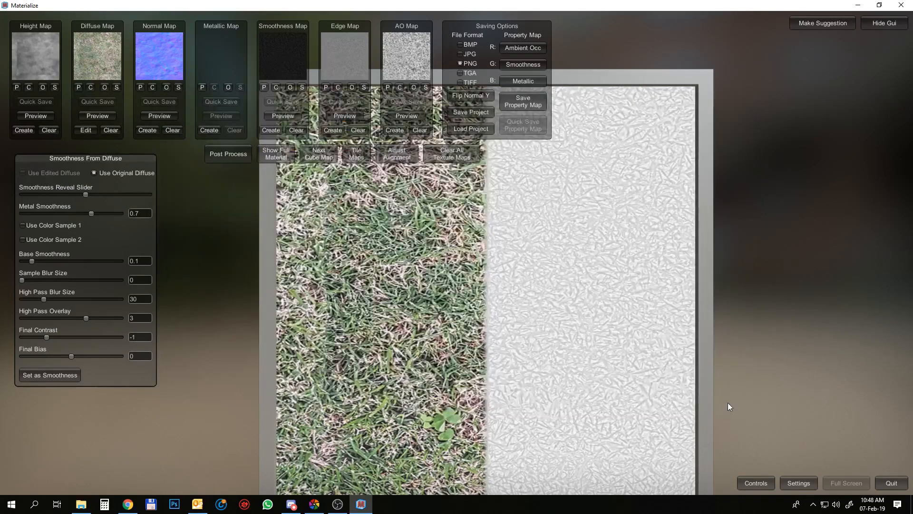
# - Set the smoothness map's Final Contrast to 1
pyautogui.click(146, 340)
pyautogui.press('BackSpace')
pyautogui.press('BackSpace')
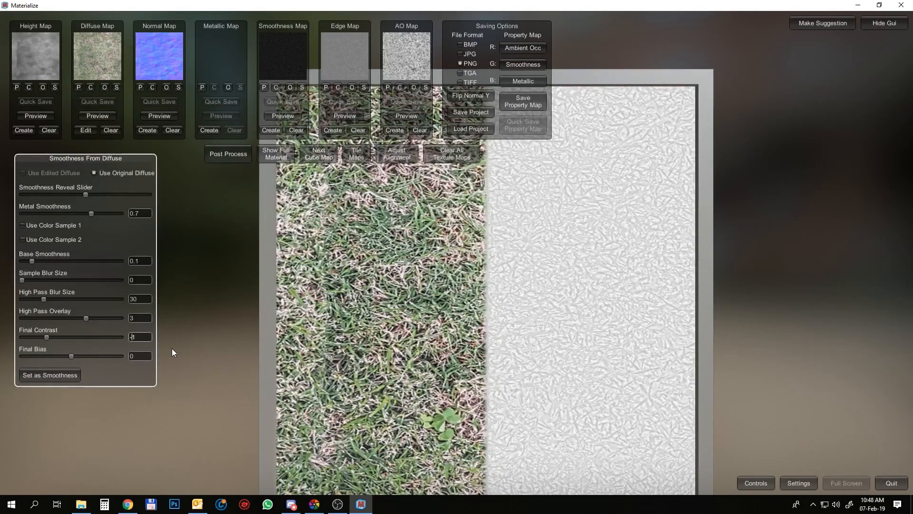
pyautogui.write('1')
pyautogui.press('Return')
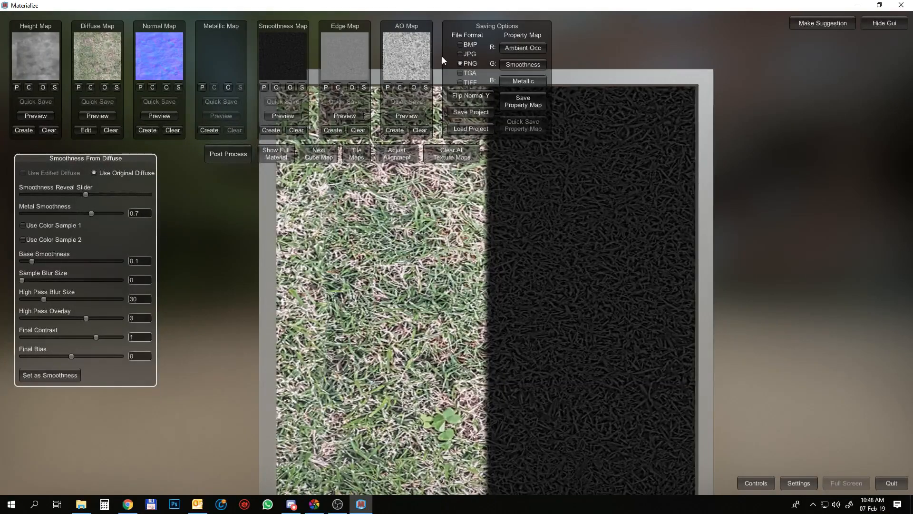
# - Save the project as Grass in the Grass folder
pyautogui.click(469, 113)
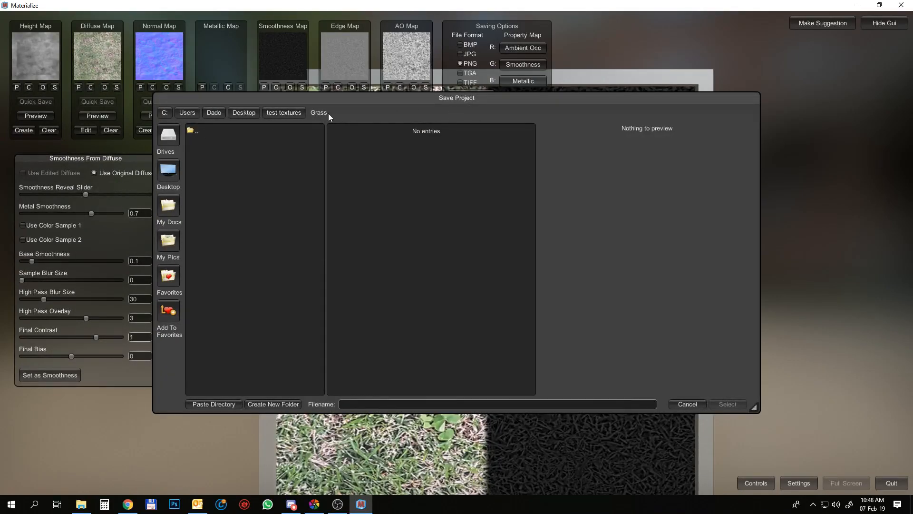
pyautogui.write('Grass')
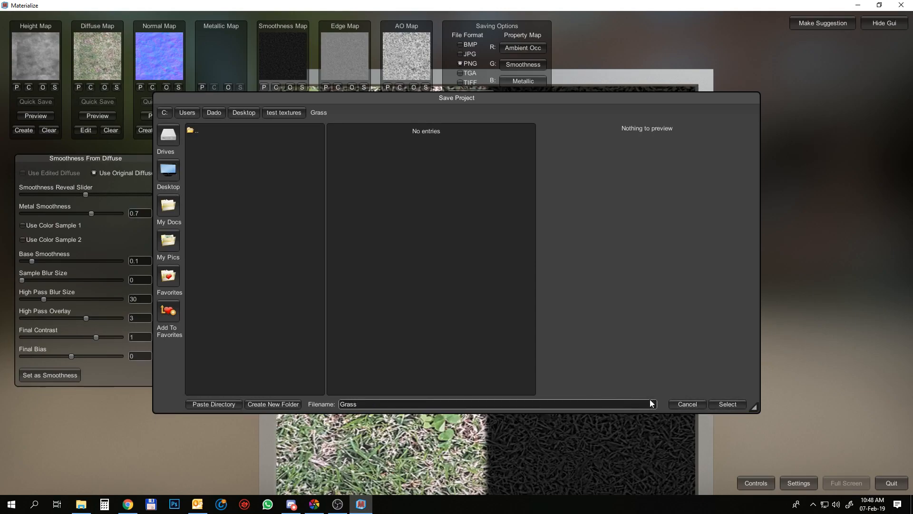
pyautogui.click(722, 404)
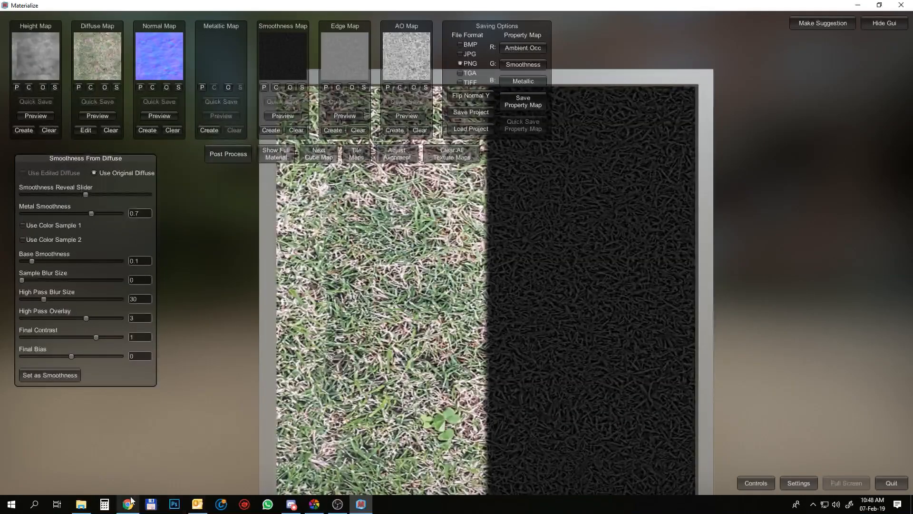
# - Switch to File Explorer, examine the roughness and ARM textures in the Grass folder, and return to Materialize
pyautogui.moveTo(83, 503)
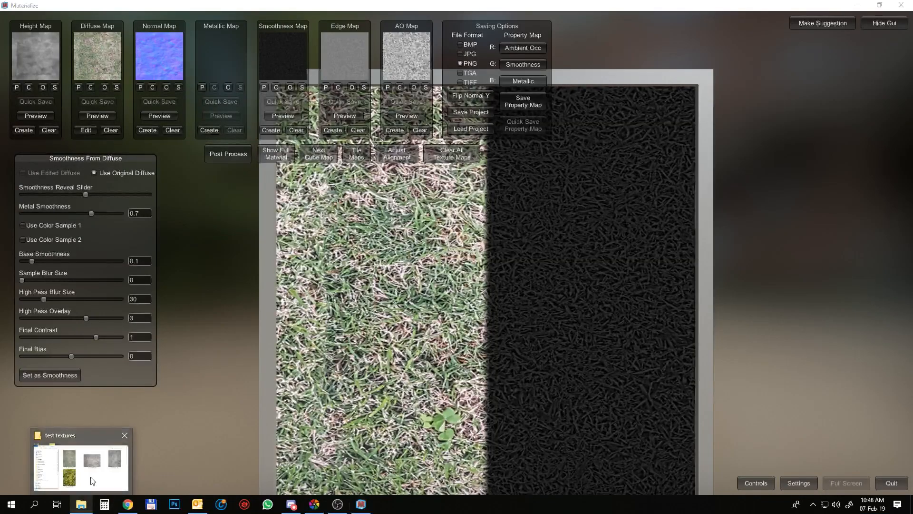
pyautogui.click(92, 481)
pyautogui.doubleClick(334, 152)
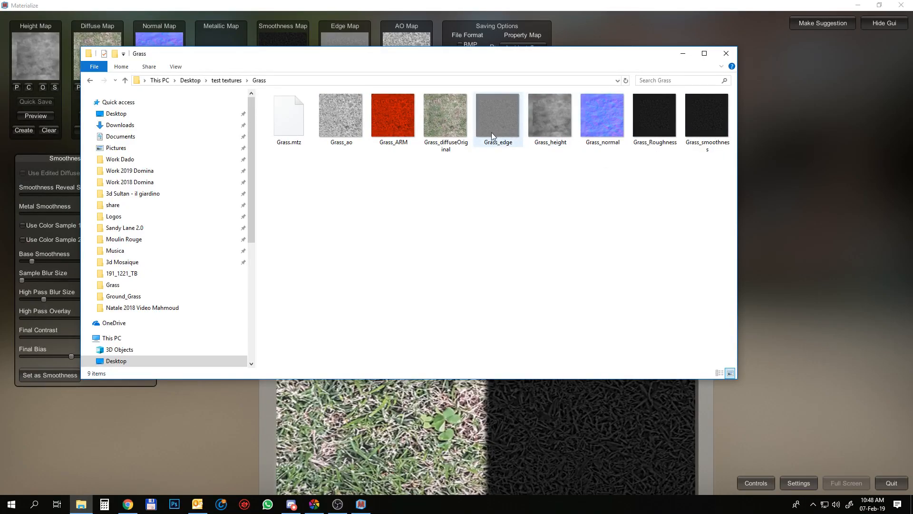
pyautogui.doubleClick(661, 132)
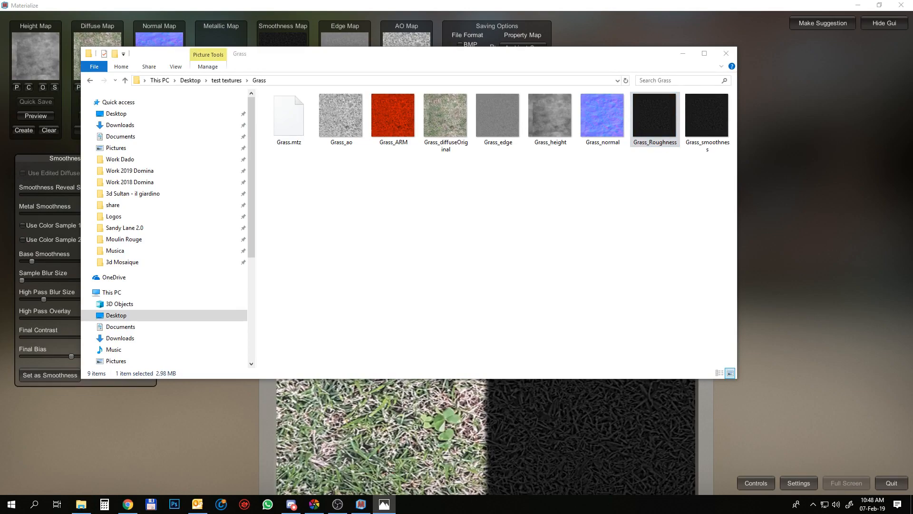
pyautogui.click(390, 117)
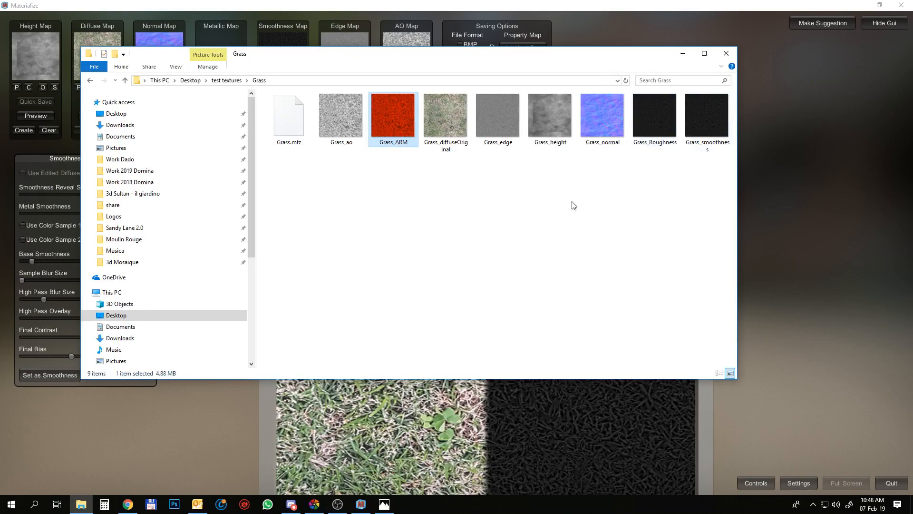
pyautogui.click(584, 10)
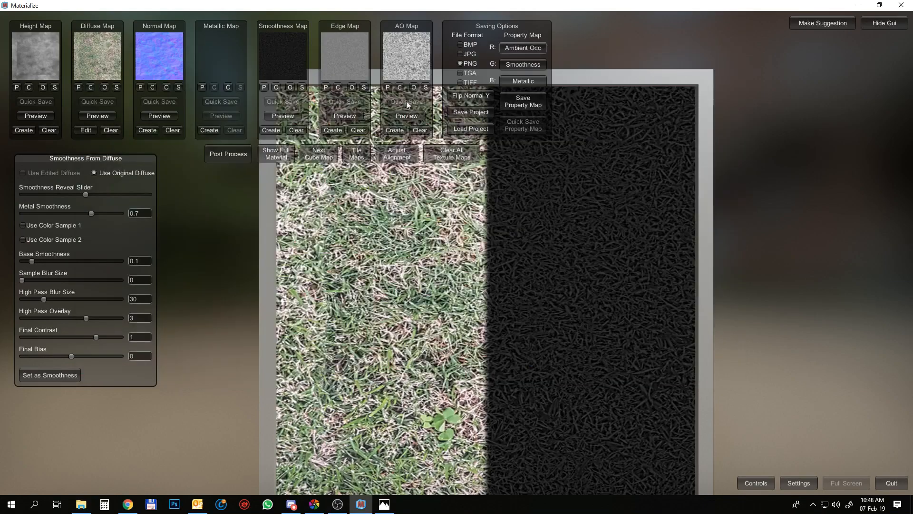
# - Set the smoothness Final Contrast to -1 and apply the result as the smoothness map
pyautogui.click(136, 337)
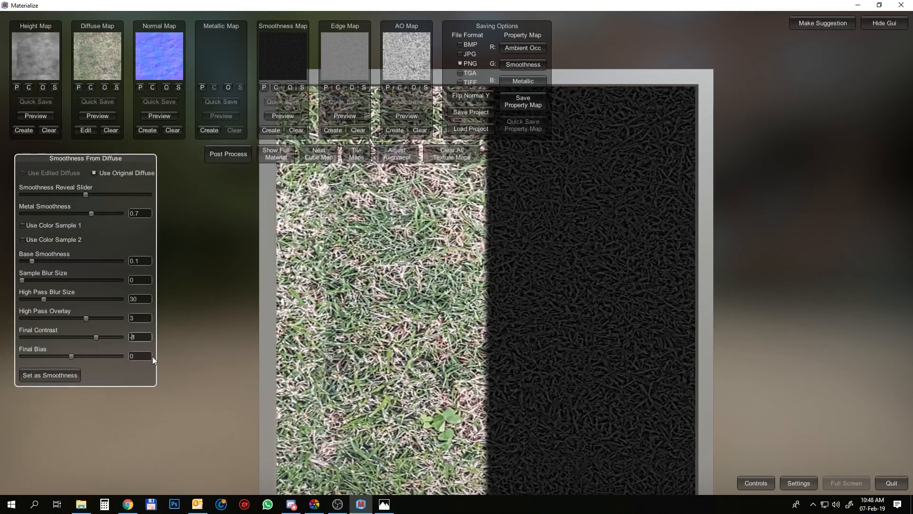
pyautogui.write('-')
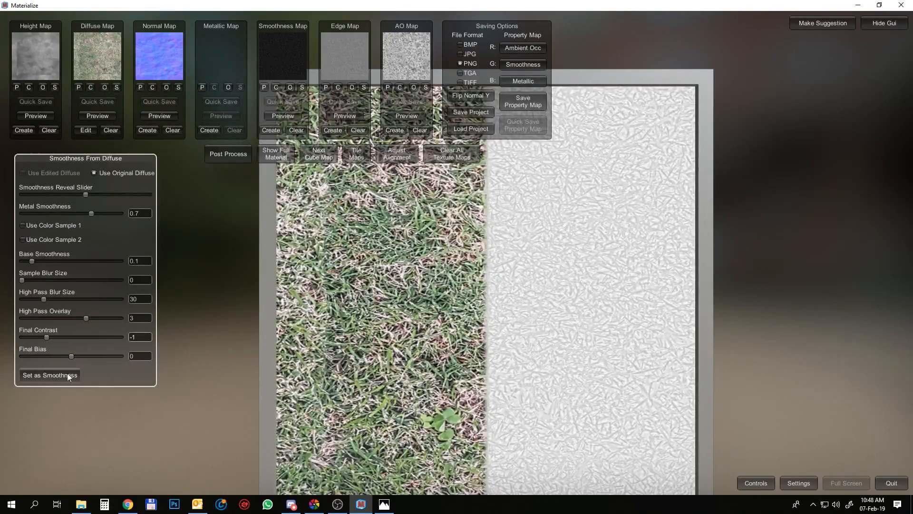
pyautogui.click(52, 374)
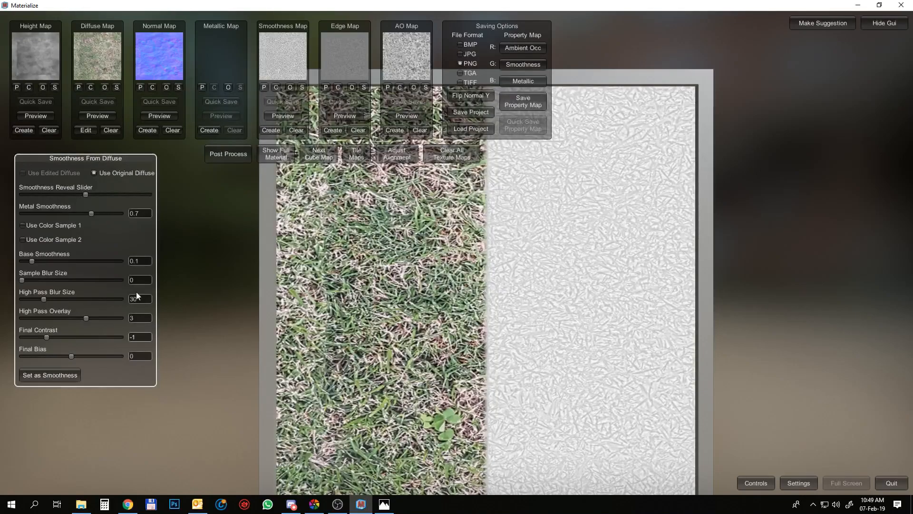
# - Save the updated smoothness map over Grass_ARM.png
pyautogui.click(301, 87)
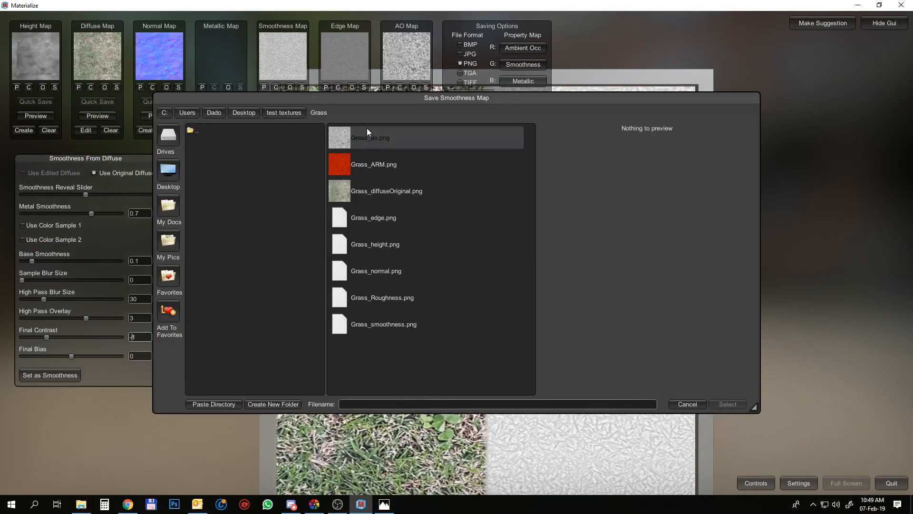
pyautogui.doubleClick(387, 160)
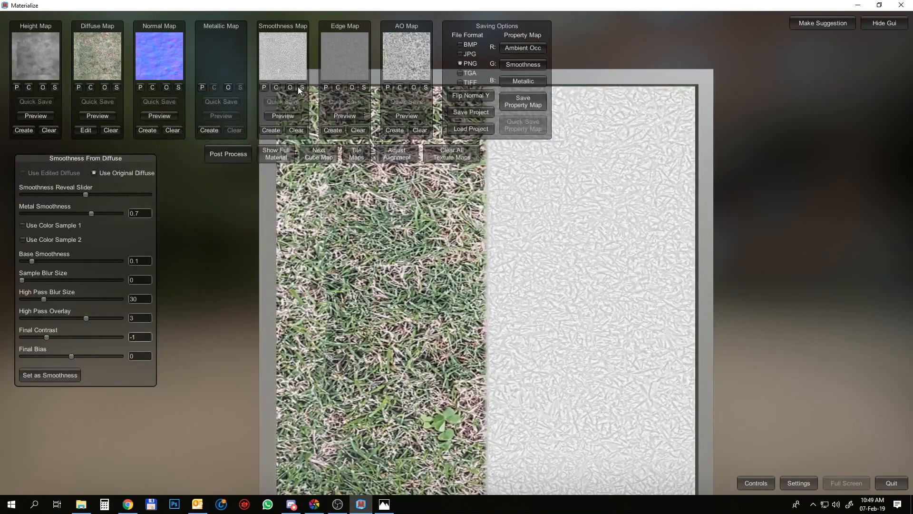
# - Save the updated smoothness map over the existing Grass_Roughness.png
pyautogui.click(298, 87)
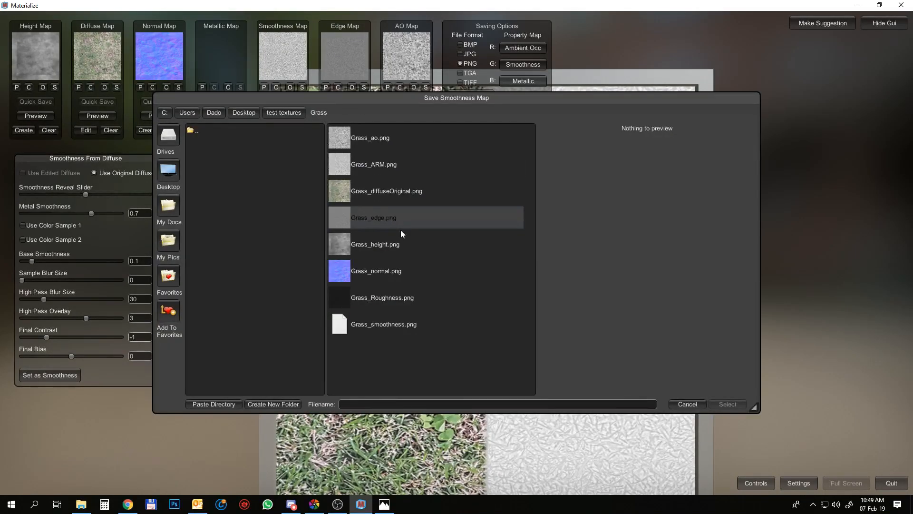
pyautogui.click(395, 298)
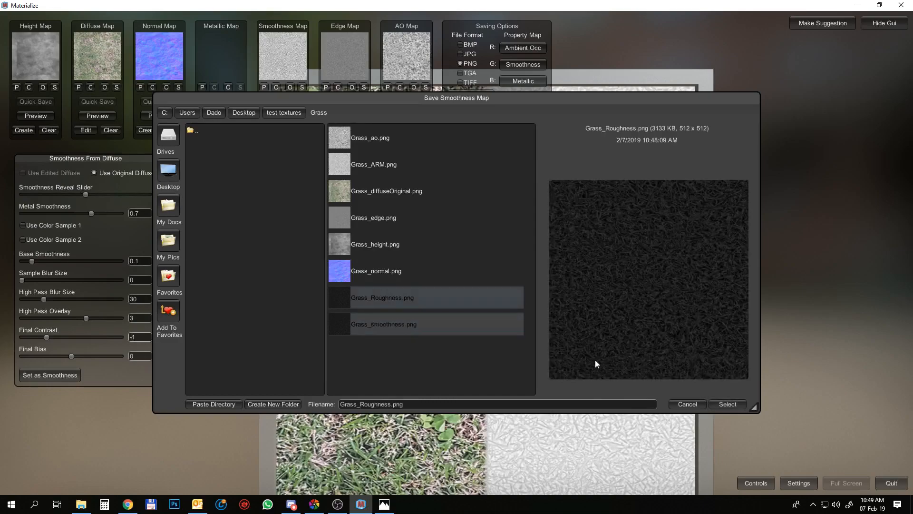
pyautogui.click(726, 404)
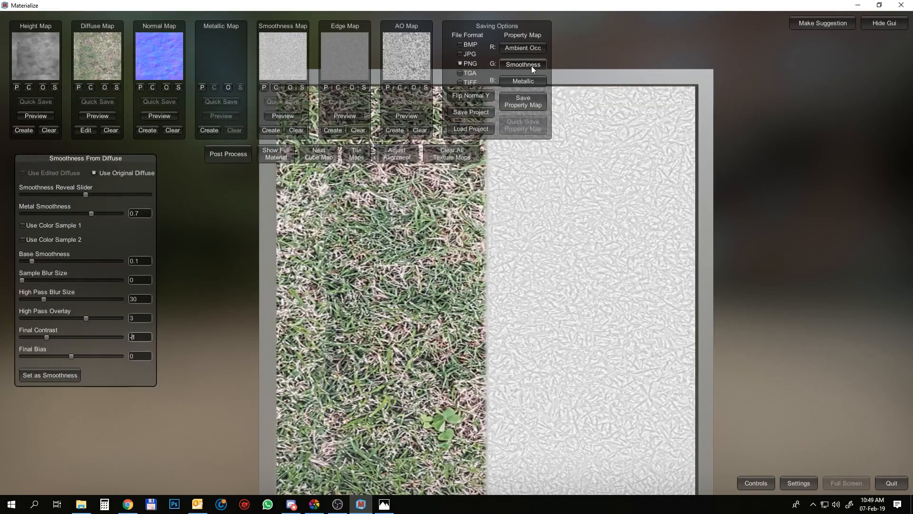
# - Save the property map again, overwriting Grass_ARM.png in the Grass folder
pyautogui.click(523, 102)
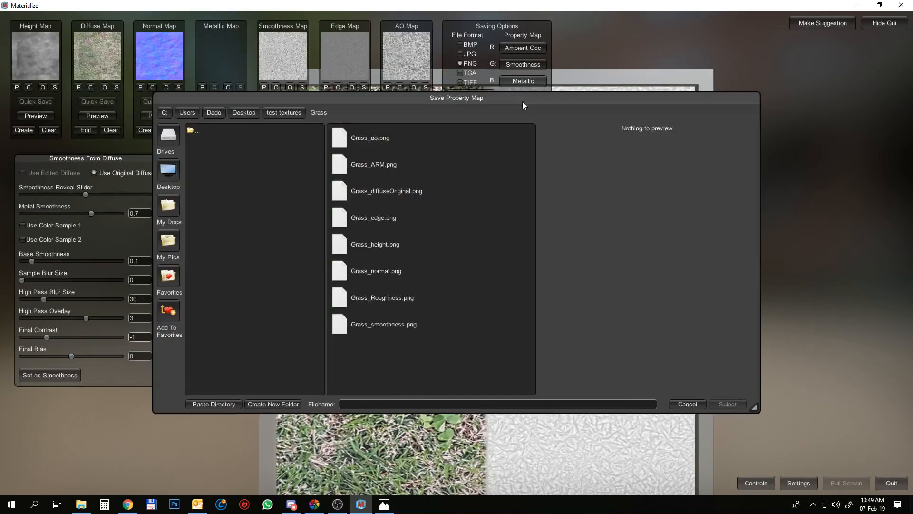
pyautogui.click(370, 165)
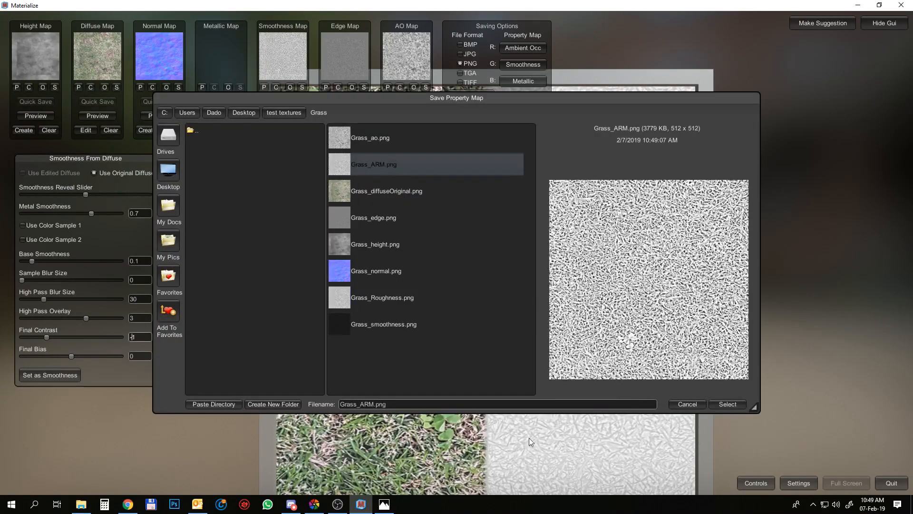
pyautogui.click(724, 404)
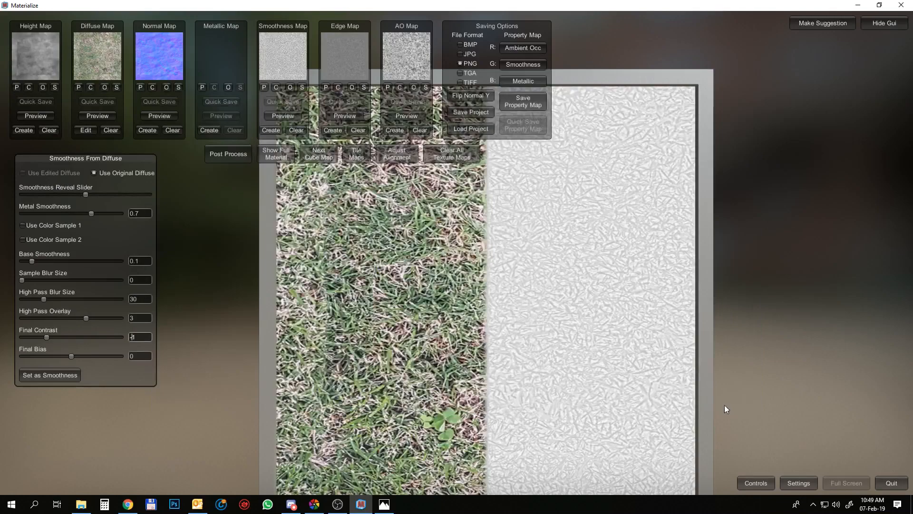
# - Switch to File Explorer, check the saved Grass textures and the source photos in test textures, and return to Materialize
pyautogui.moveTo(88, 506)
pyautogui.click(84, 477)
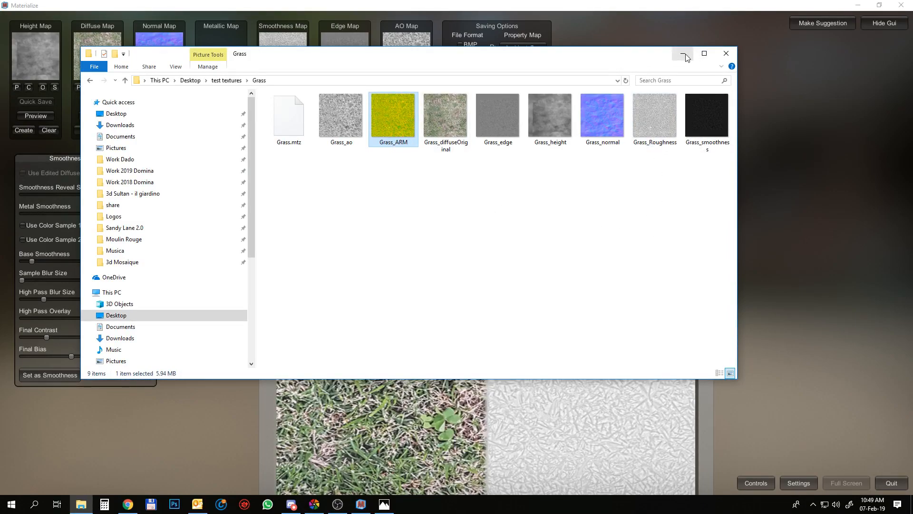
pyautogui.click(227, 80)
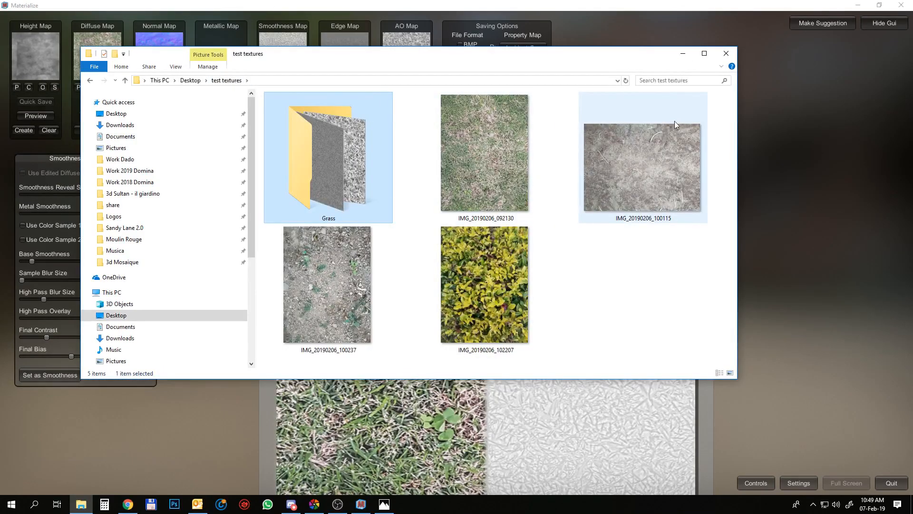
pyautogui.click(682, 53)
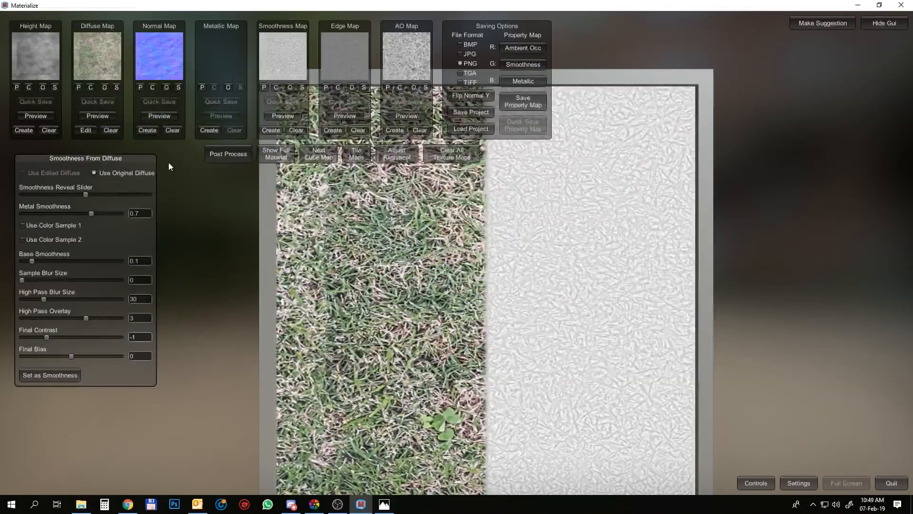
# - Clear all texture maps and load IMG_20190206_100115.png from test textures as the new diffuse map
pyautogui.click(452, 154)
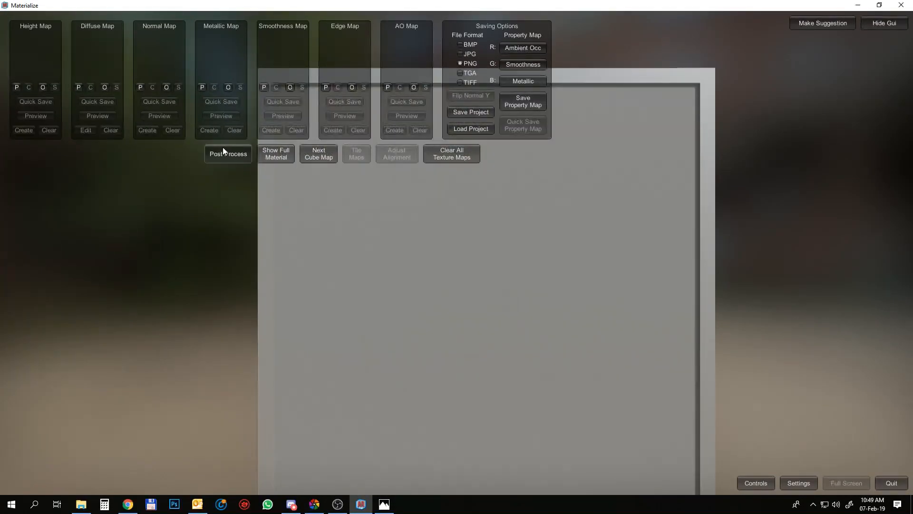
pyautogui.click(105, 87)
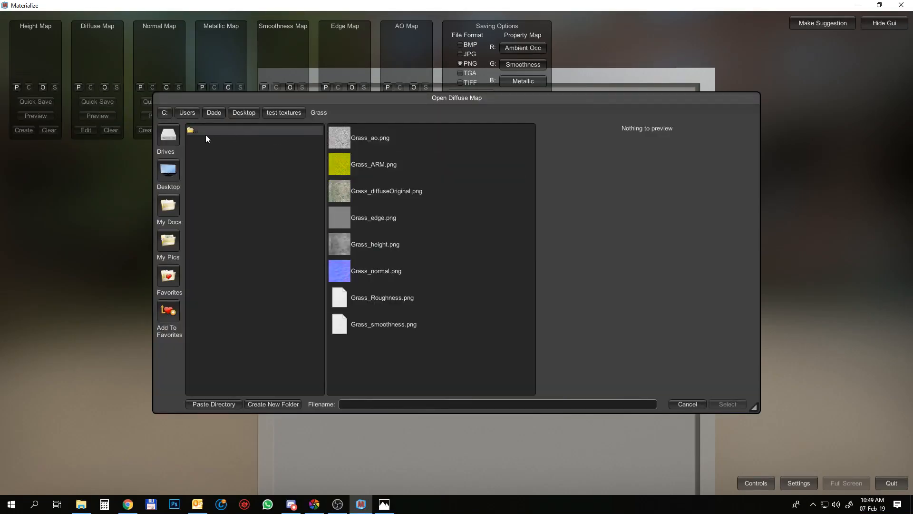
pyautogui.click(283, 112)
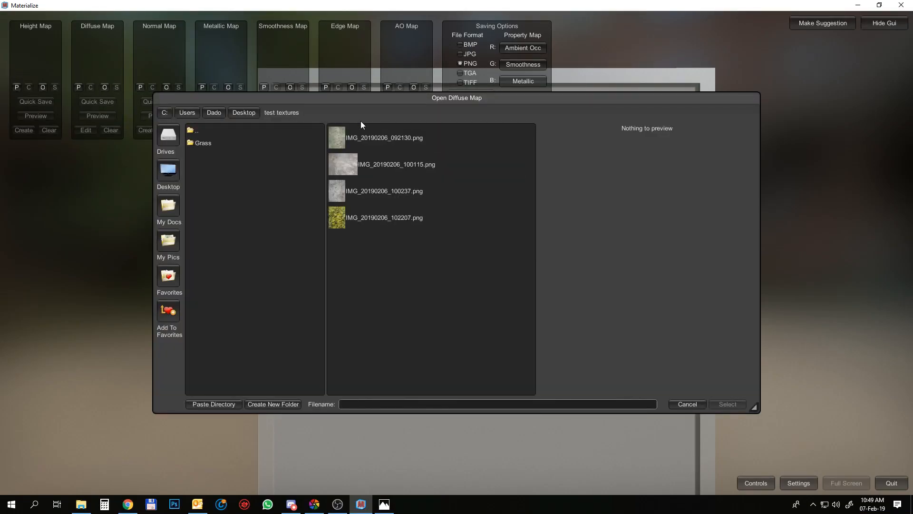
pyautogui.click(365, 163)
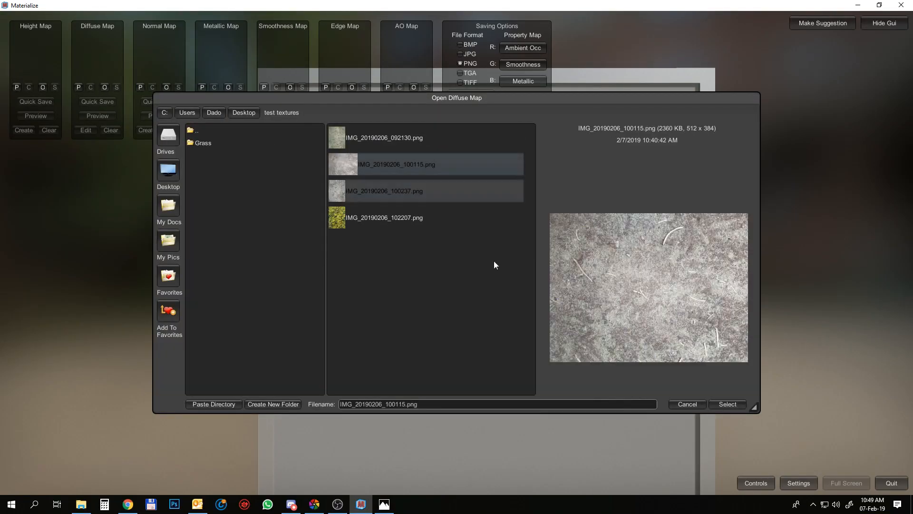
pyautogui.click(724, 404)
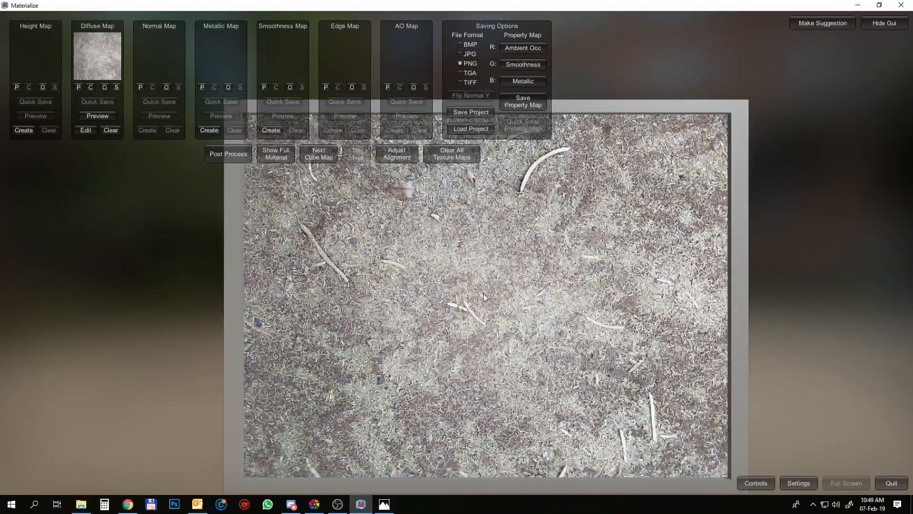
# - Create the height map from the original diffuse and the normal map from height, both with their default settings
pyautogui.click(23, 130)
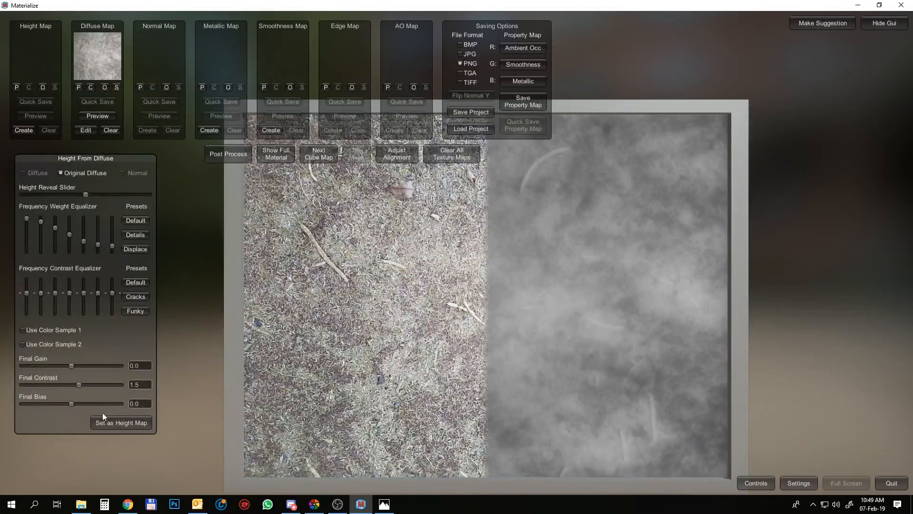
pyautogui.click(101, 421)
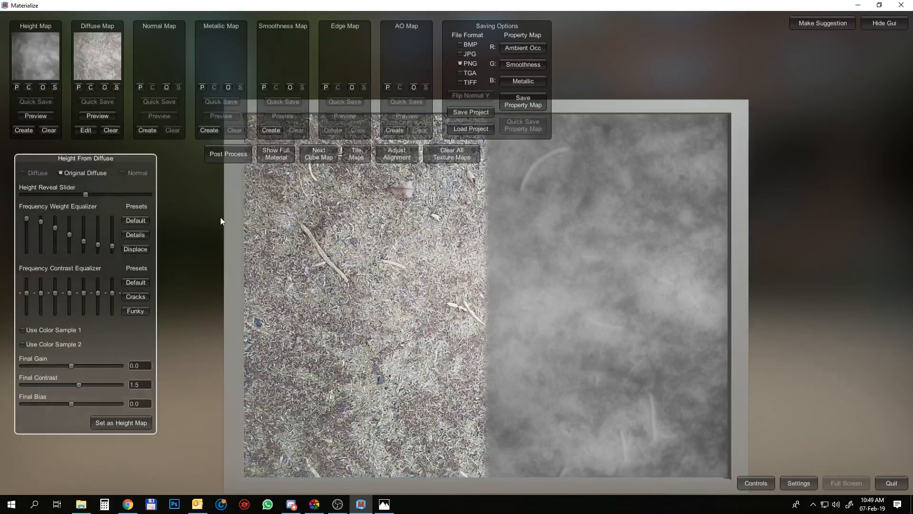
pyautogui.click(151, 129)
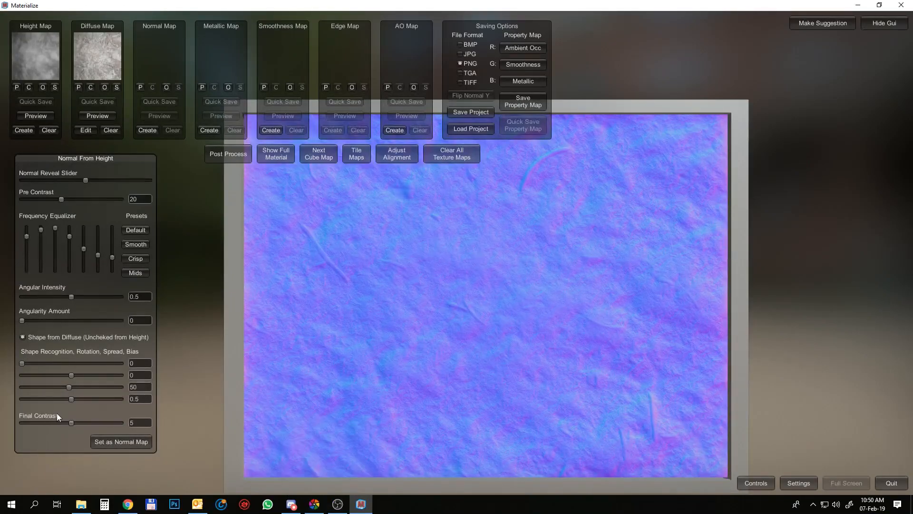
pyautogui.click(118, 440)
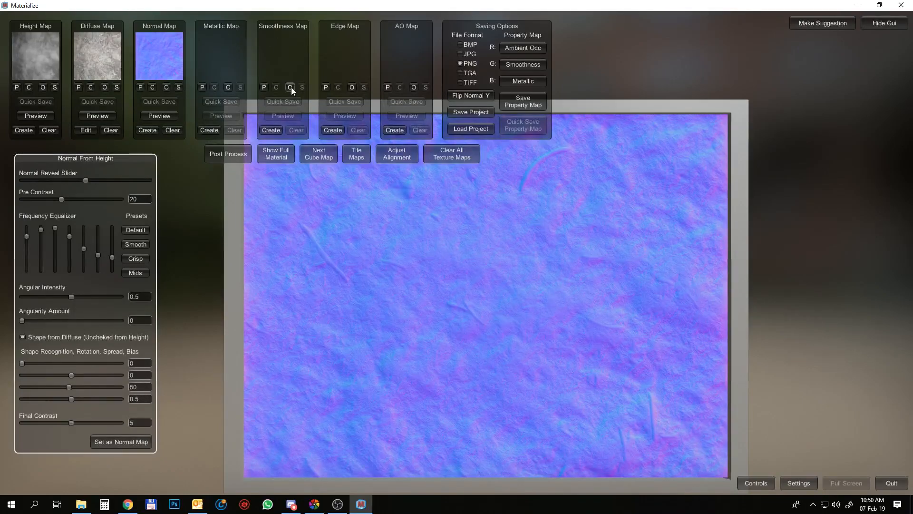
# - Create the smoothness map from the original diffuse with a Final Contrast of 1
pyautogui.click(270, 129)
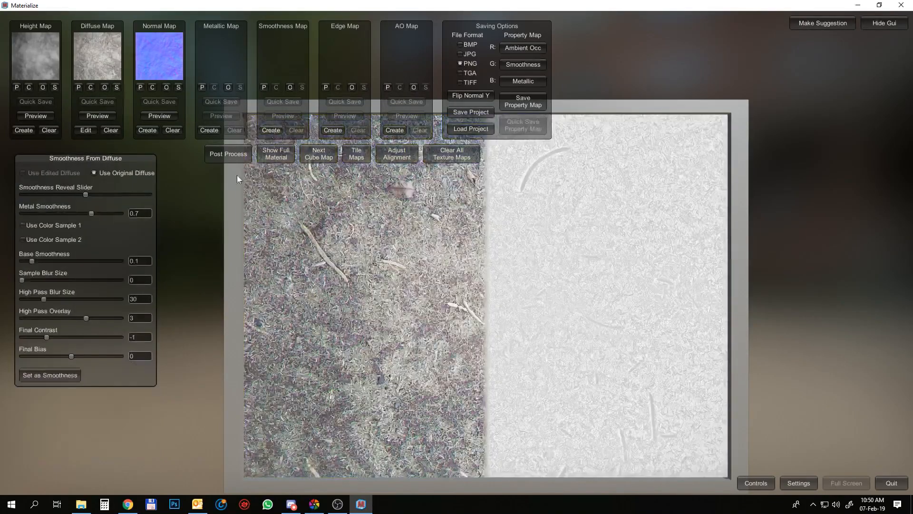
pyautogui.click(50, 373)
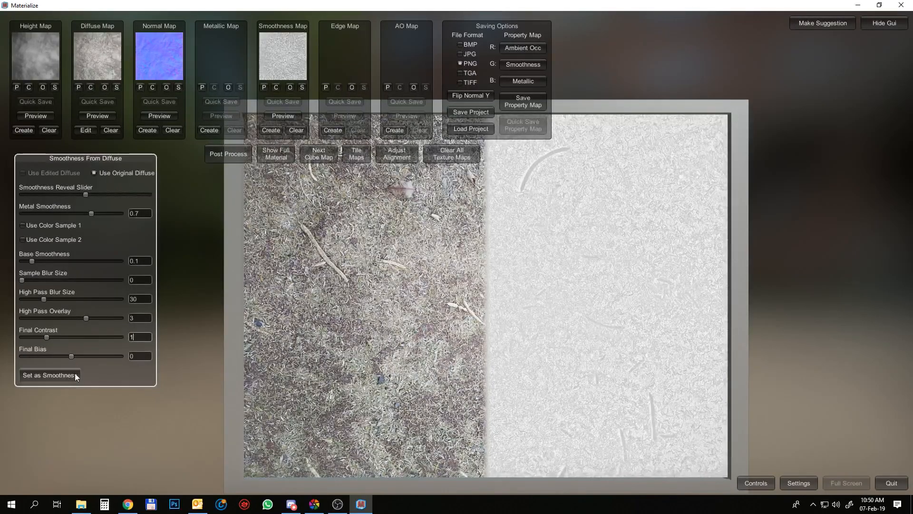
pyautogui.press('Return')
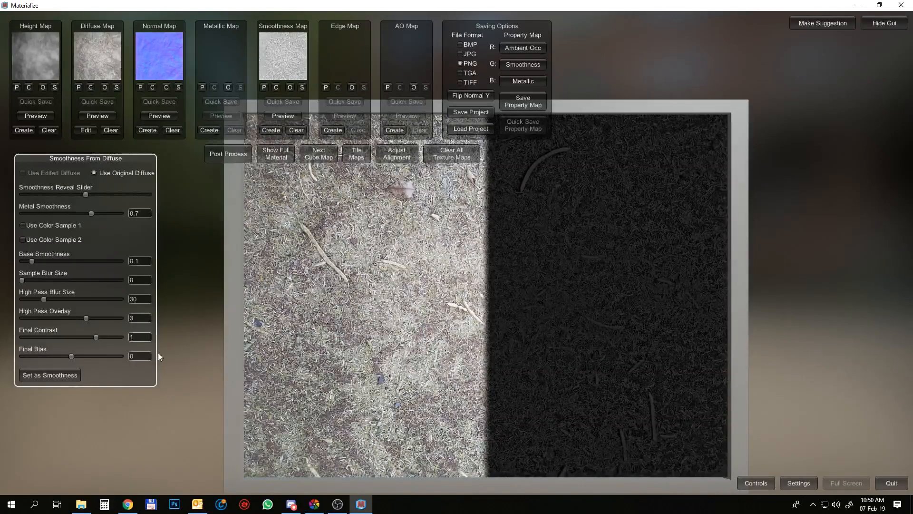
pyautogui.click(70, 375)
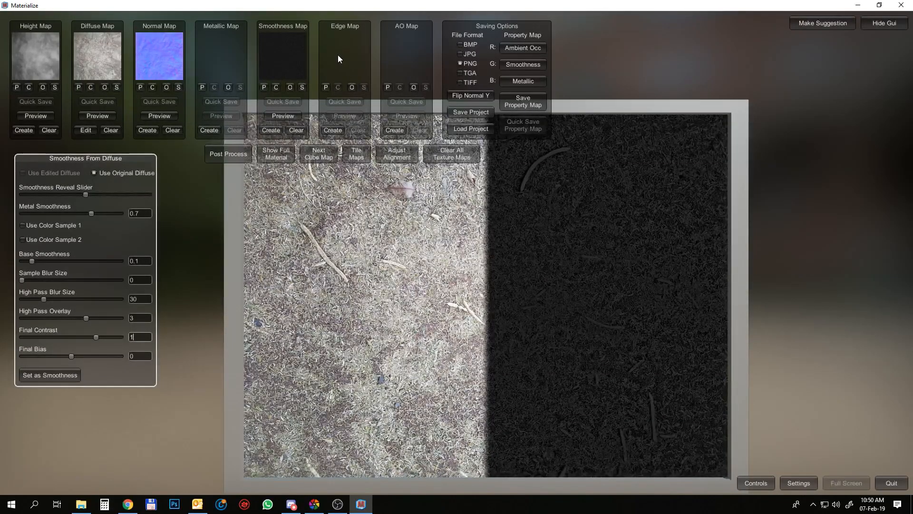
# - Create the edge map from the normal map and the ambient occlusion map, both with default settings
pyautogui.click(333, 130)
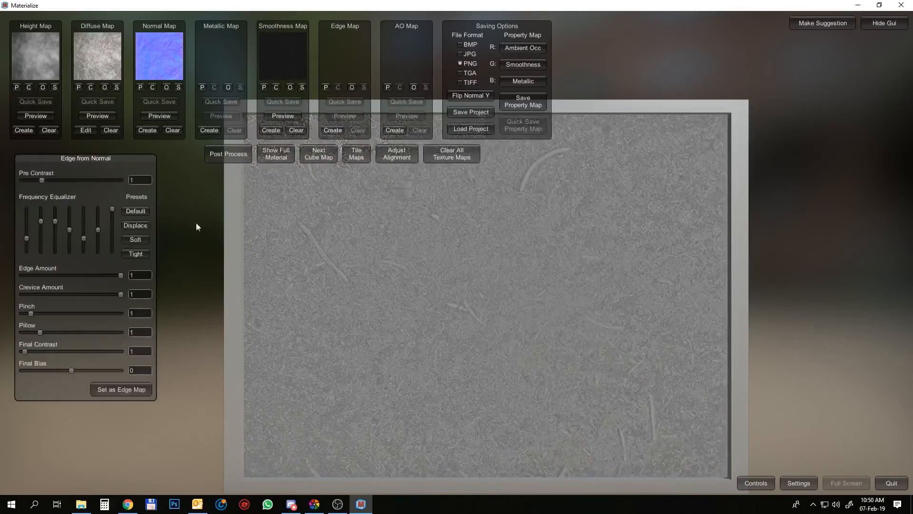
pyautogui.click(103, 388)
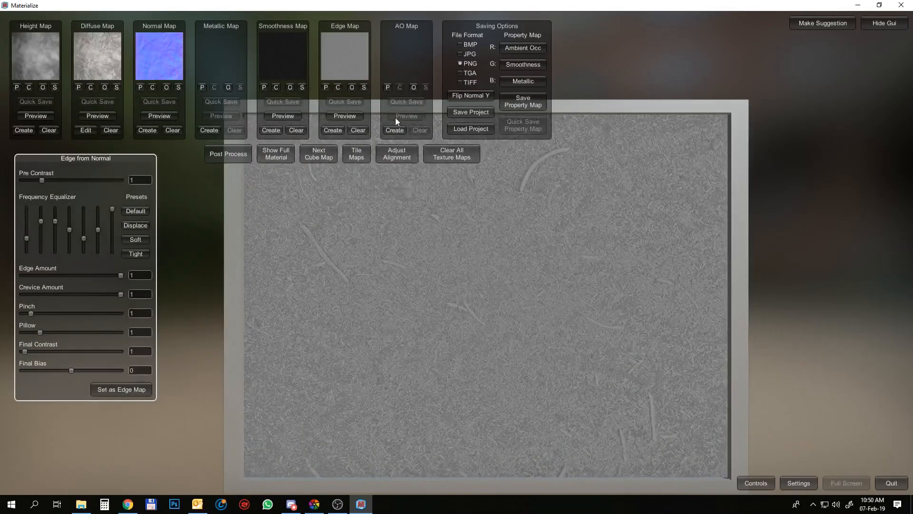
pyautogui.click(393, 130)
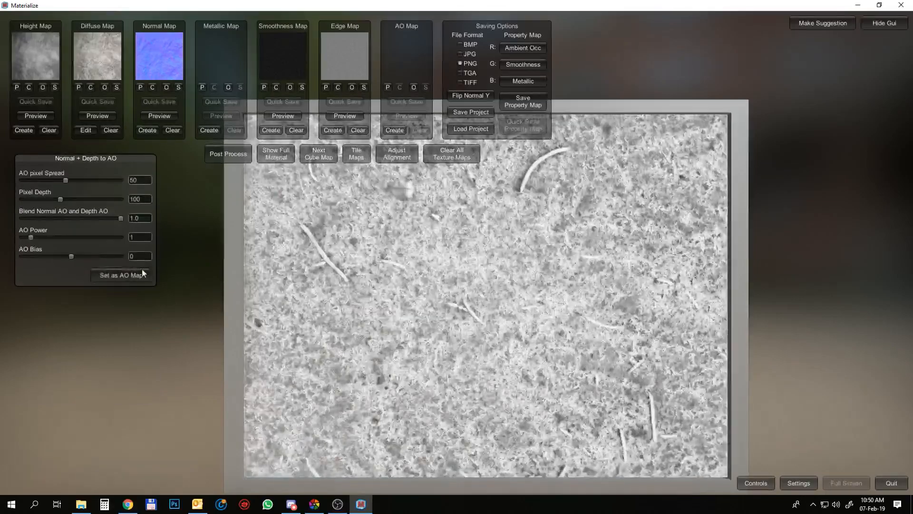
pyautogui.click(101, 275)
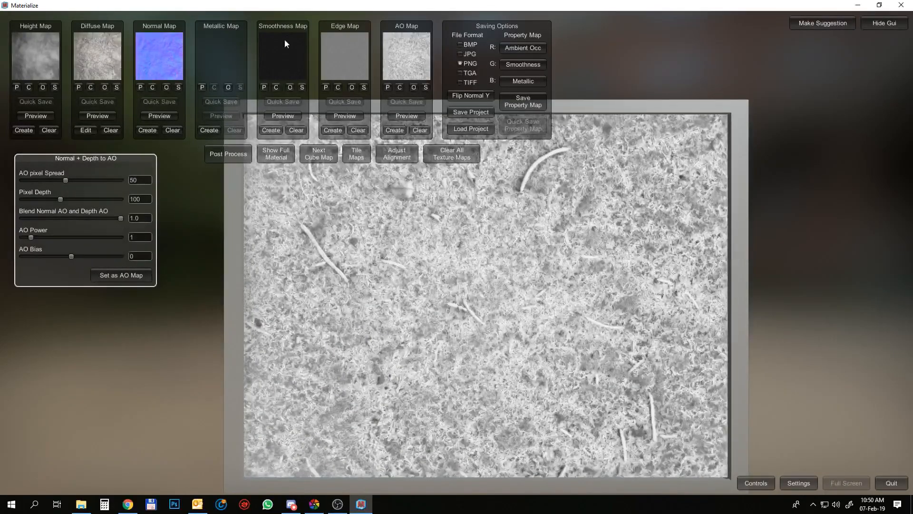
# - Review the smoothness settings and examine the full material on the sphere for visible seams
pyautogui.click(268, 130)
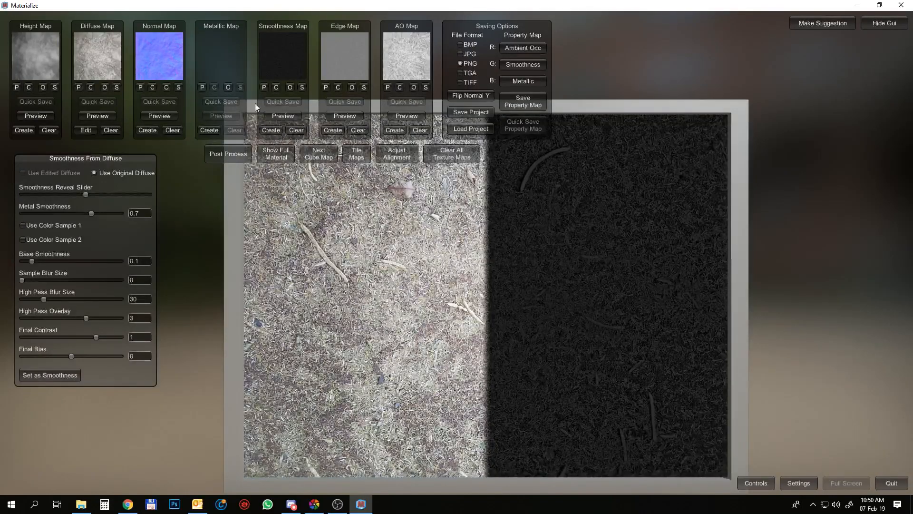
pyautogui.click(284, 154)
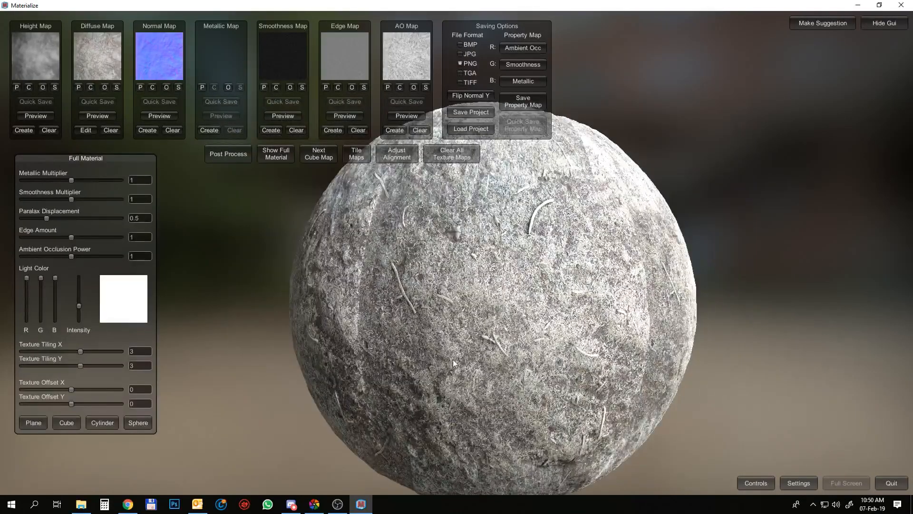
pyautogui.moveTo(381, 324); pyautogui.dragTo(455, 282, button='right')
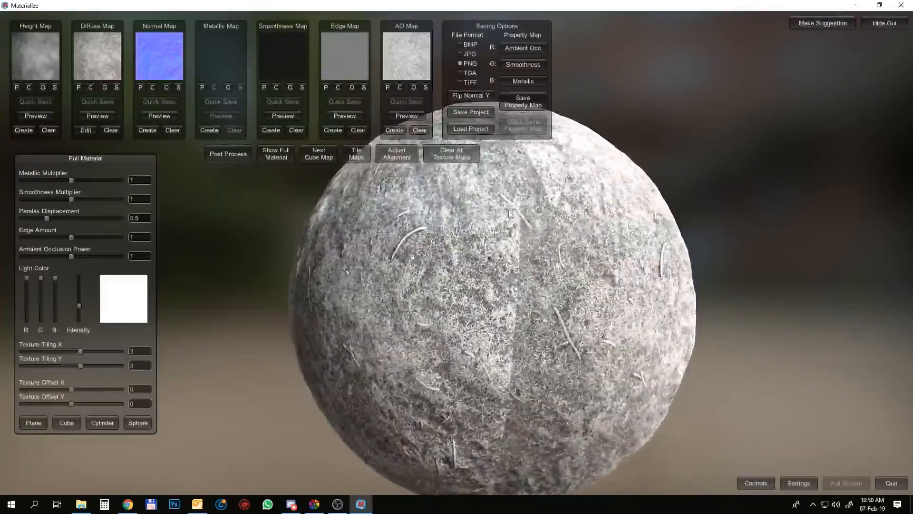
# - Tile all maps with Edge Falloff about 0.93, Overlap X 0.23 and Overlap Y 0.18, testing the seams with Texture Offset X about 0.05
pyautogui.click(355, 152)
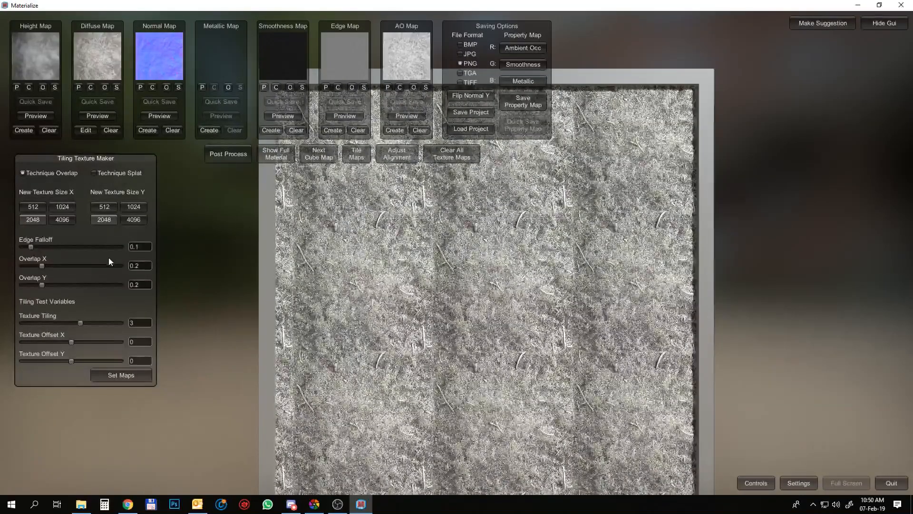
pyautogui.moveTo(32, 247); pyautogui.dragTo(122, 266)
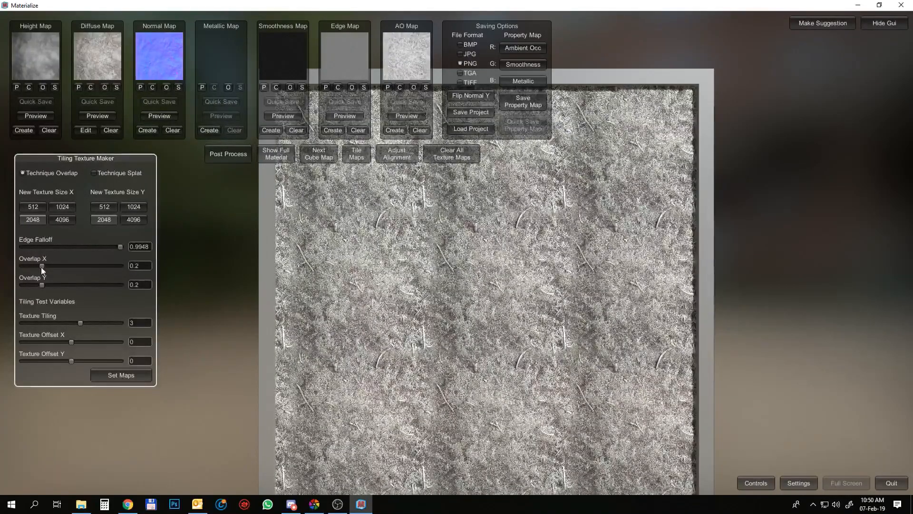
pyautogui.moveTo(121, 246)
pyautogui.mouseDown()
pyautogui.moveTo(2, 245)
pyautogui.moveTo(189, 247)
pyautogui.moveTo(110, 245)
pyautogui.mouseUp()
pyautogui.click(44, 266)
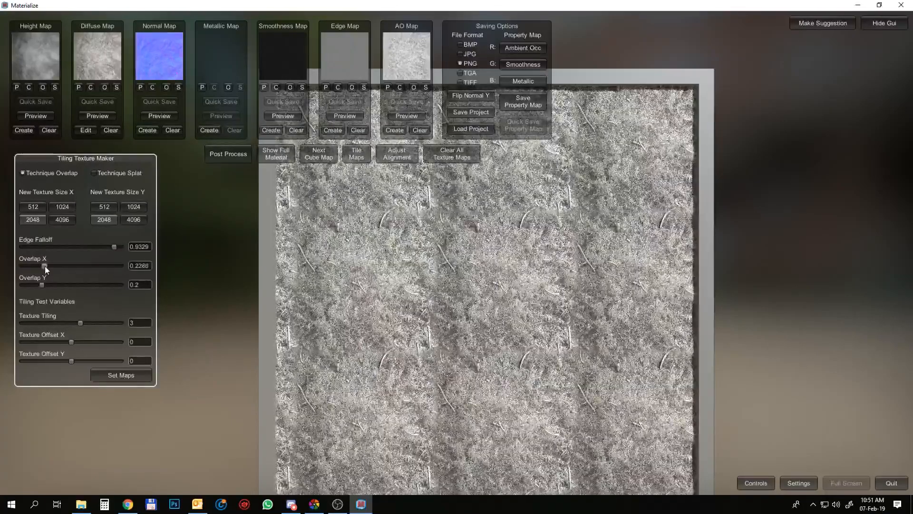
pyautogui.moveTo(45, 267); pyautogui.dragTo(42, 280)
pyautogui.click(44, 284)
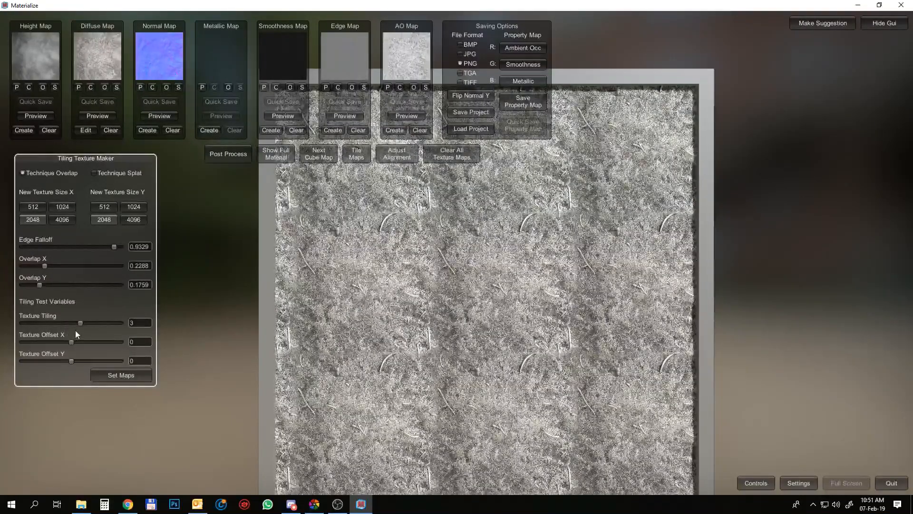
pyautogui.moveTo(80, 322); pyautogui.dragTo(75, 341)
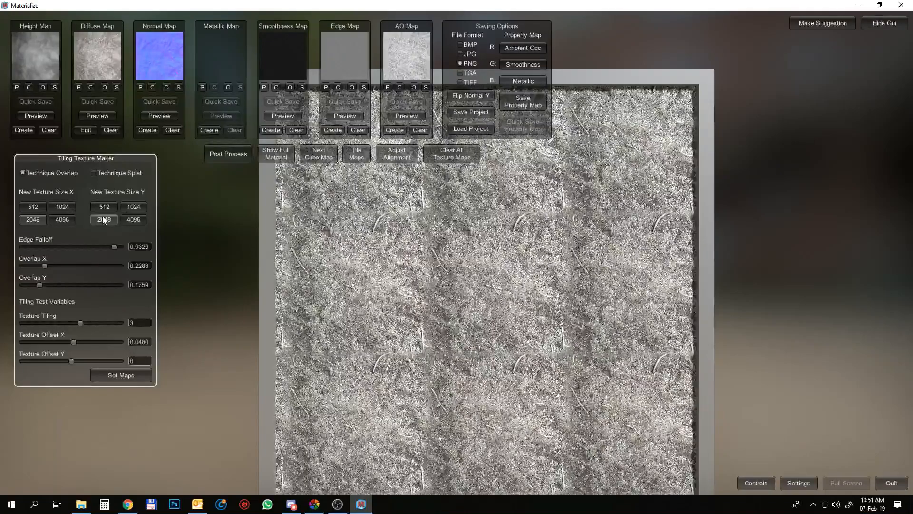
pyautogui.click(108, 375)
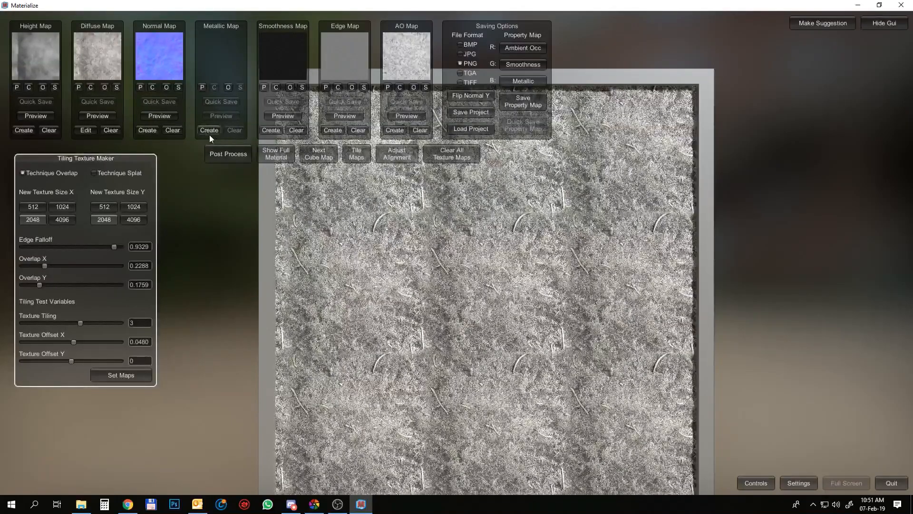
# - Examine the tiled full material on the sphere, up close and from a distance
pyautogui.click(274, 155)
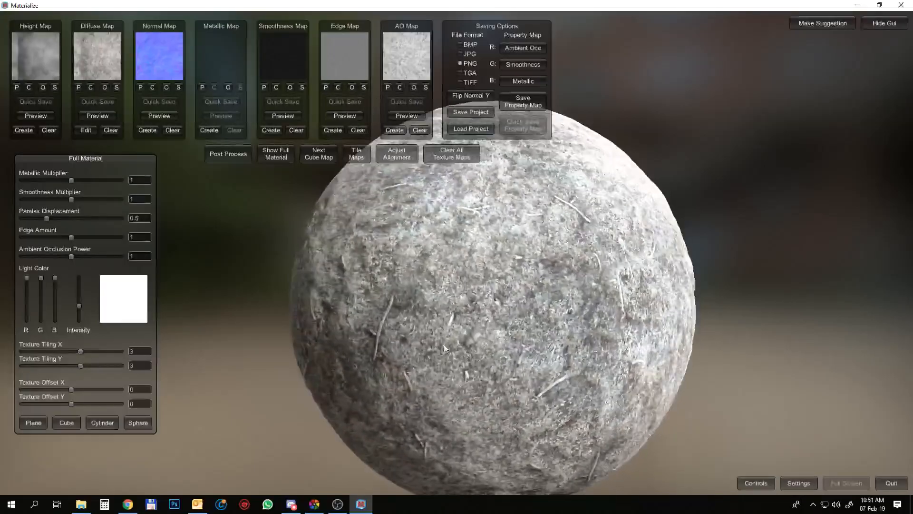
pyautogui.scroll(3, 435, 343)
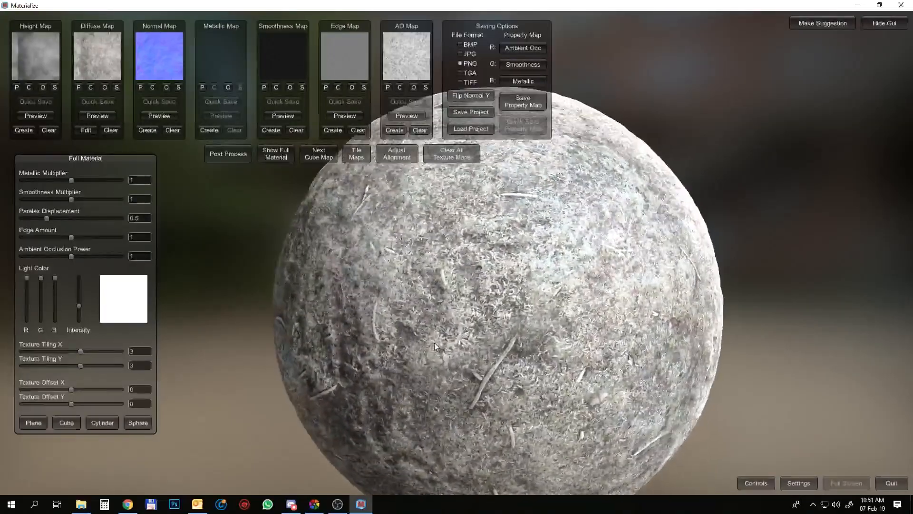
pyautogui.scroll(5, 435, 343)
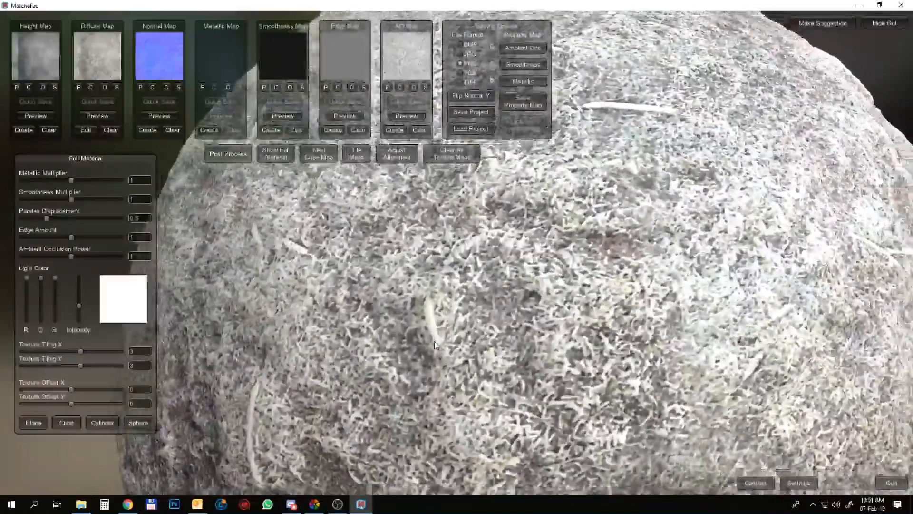
pyautogui.scroll(-8, 435, 344)
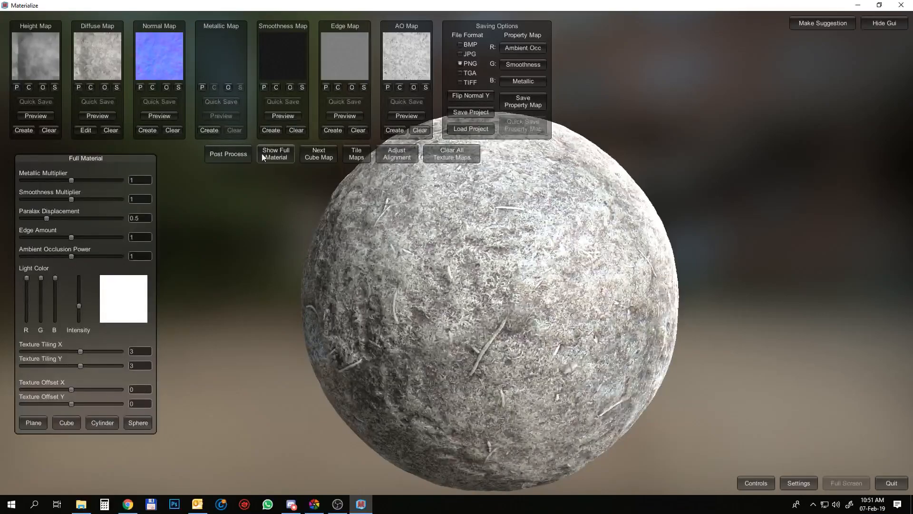
# - Recreate the smoothness map with a Final Contrast of -1 after trying a value of 2
pyautogui.click(271, 130)
pyautogui.click(137, 336)
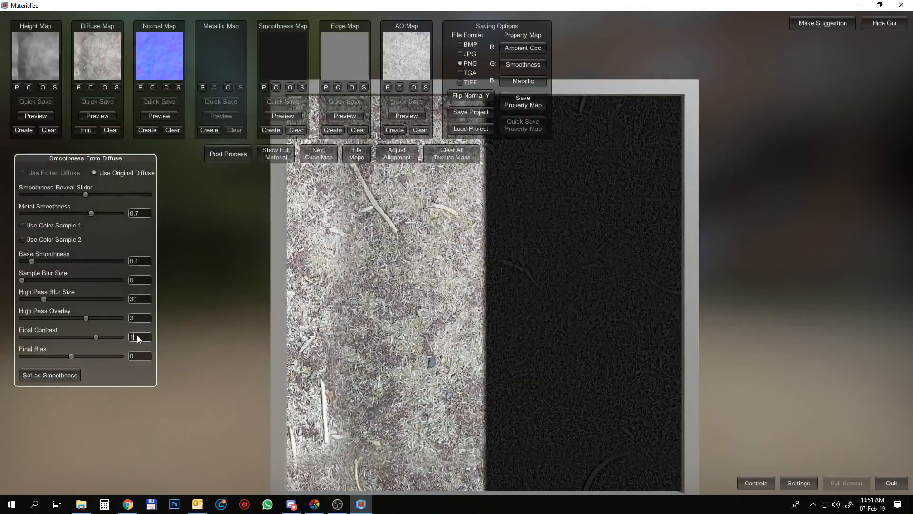
pyautogui.write('2')
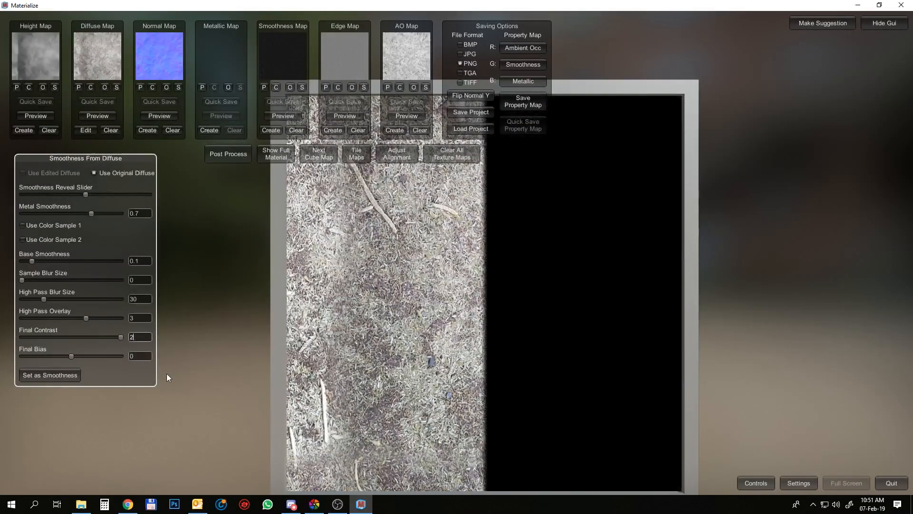
pyautogui.press('BackSpace')
pyautogui.write('-1')
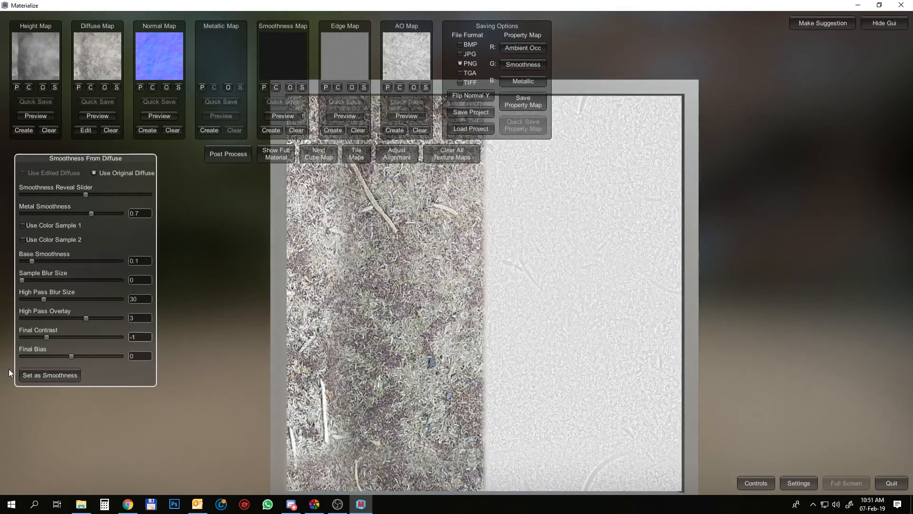
pyautogui.click(52, 375)
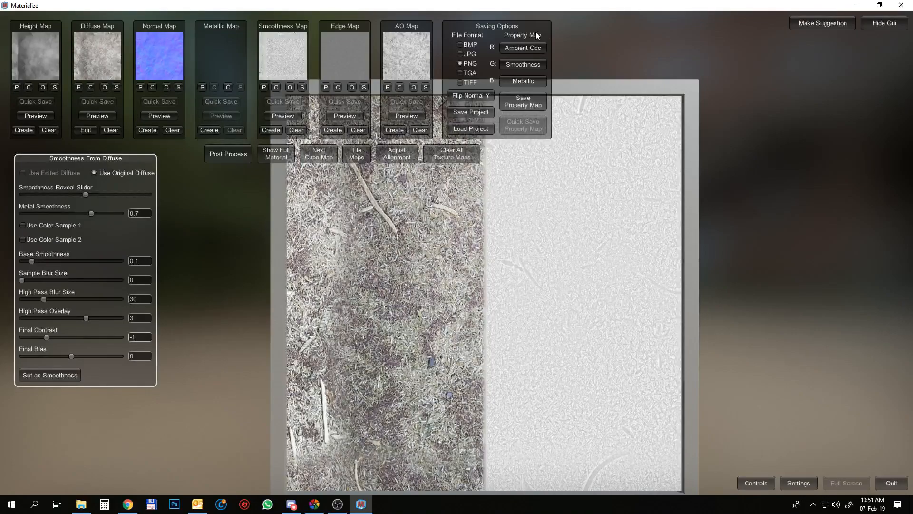
# - Start saving the property map and create a folder named Ground 01 inside test textures
pyautogui.click(520, 106)
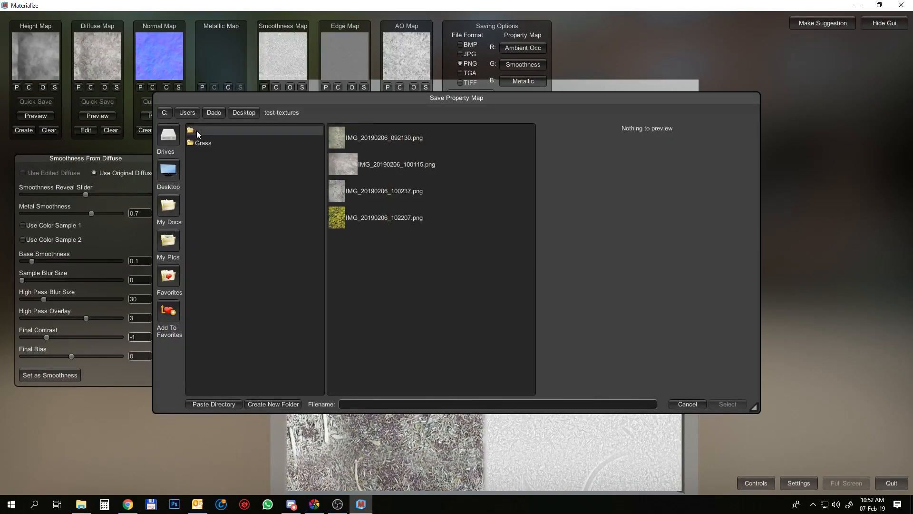
pyautogui.click(275, 404)
pyautogui.click(443, 250)
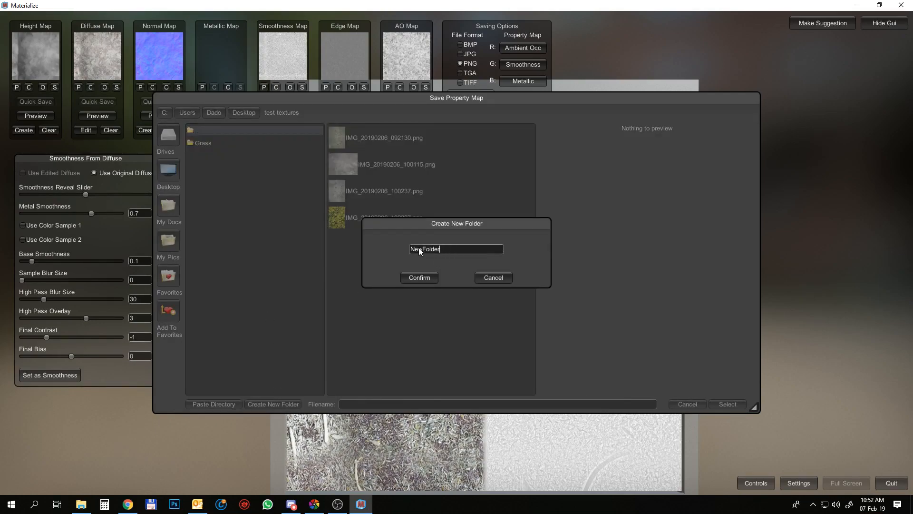
pyautogui.write('Ground 01')
pyautogui.click(419, 277)
# - Save the property map as Ground_01_ARM in the Ground 01 folder
pyautogui.doubleClick(219, 157)
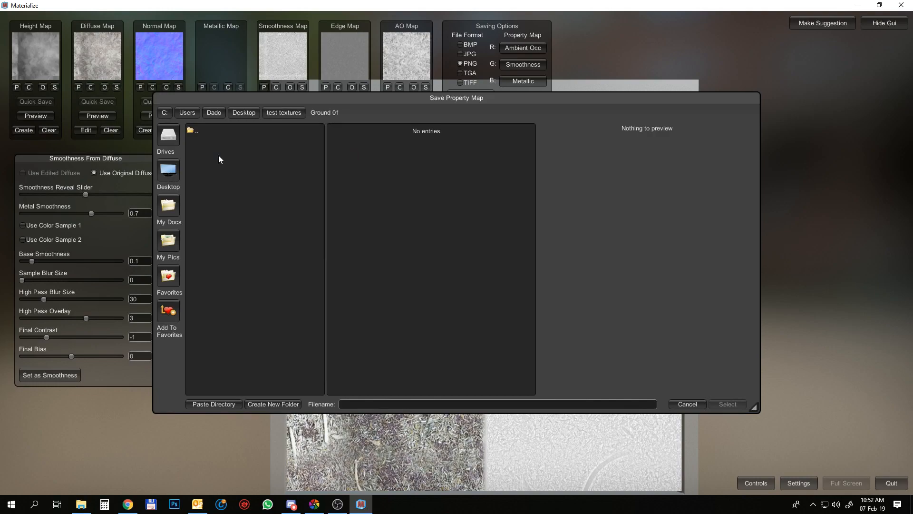
pyautogui.click(359, 406)
pyautogui.write('Ground_01_ARM')
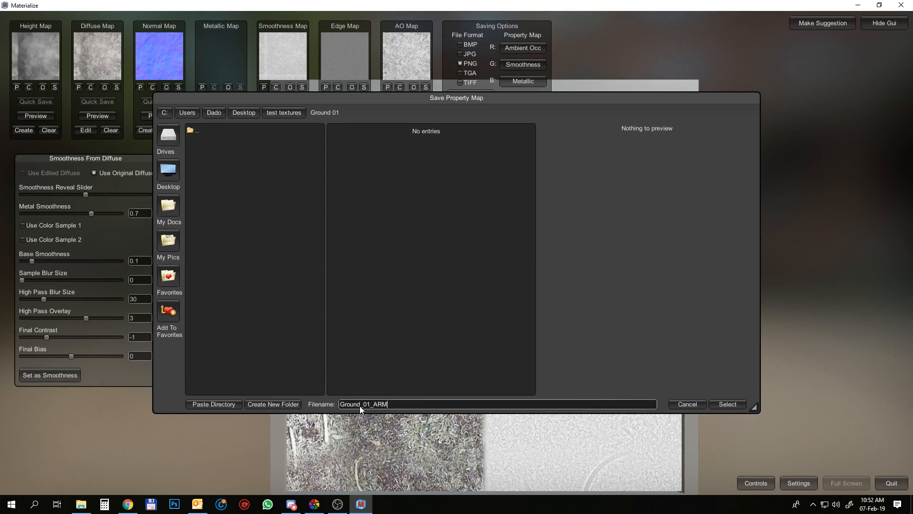
pyautogui.click(723, 399)
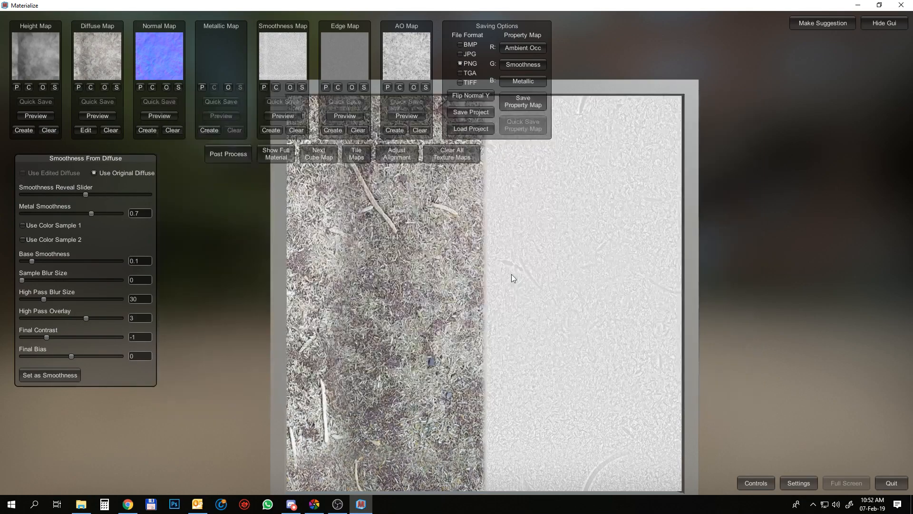
# - Save the inverted smoothness map as Ground_01_Roughness in the Ground 01 folder
pyautogui.click(301, 87)
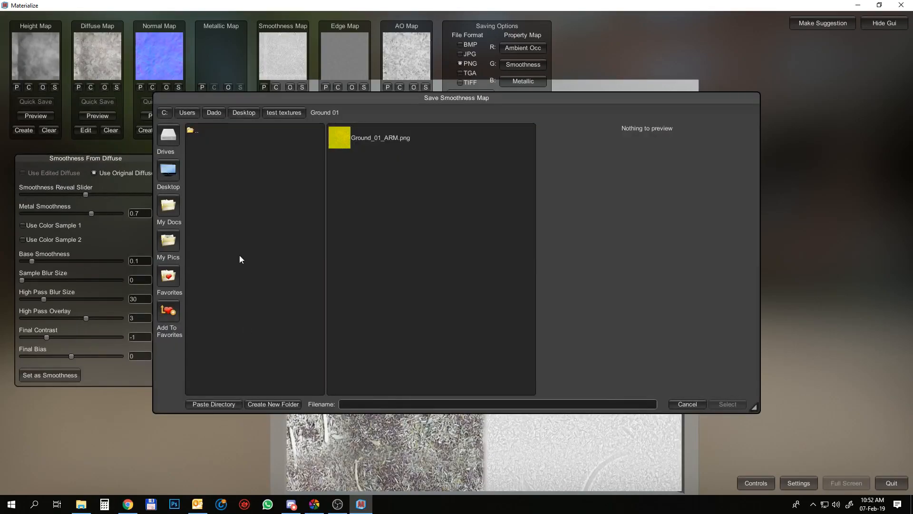
pyautogui.write('Ground_01')
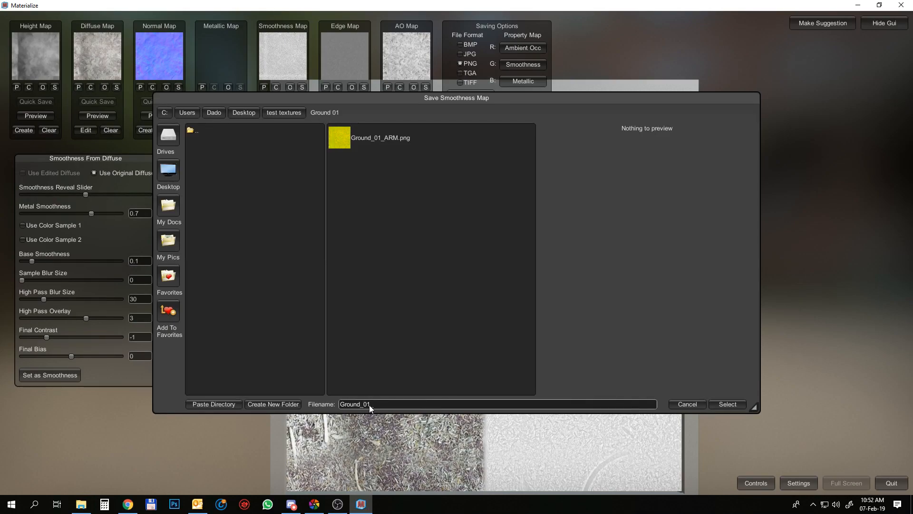
pyautogui.write('_Roughness')
pyautogui.click(720, 403)
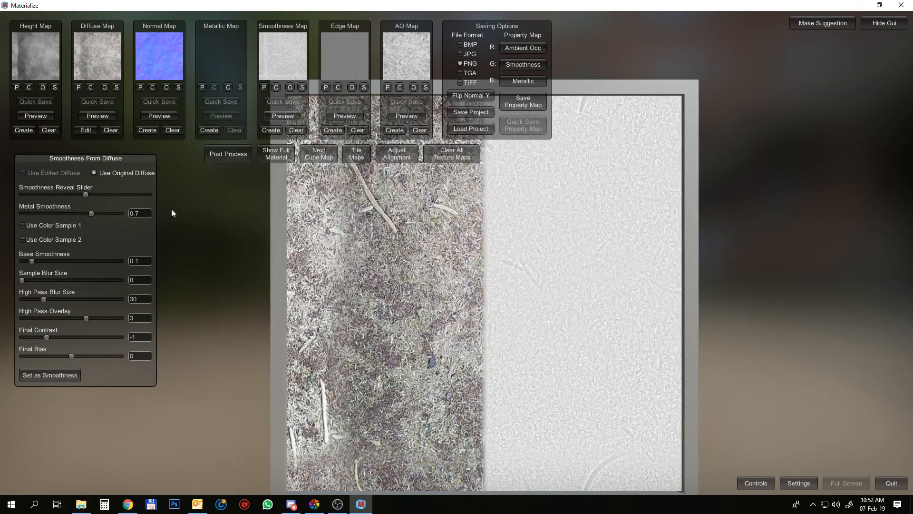
# - Set the smoothness Final Contrast to 1 and apply the result as the smoothness map
pyautogui.click(135, 338)
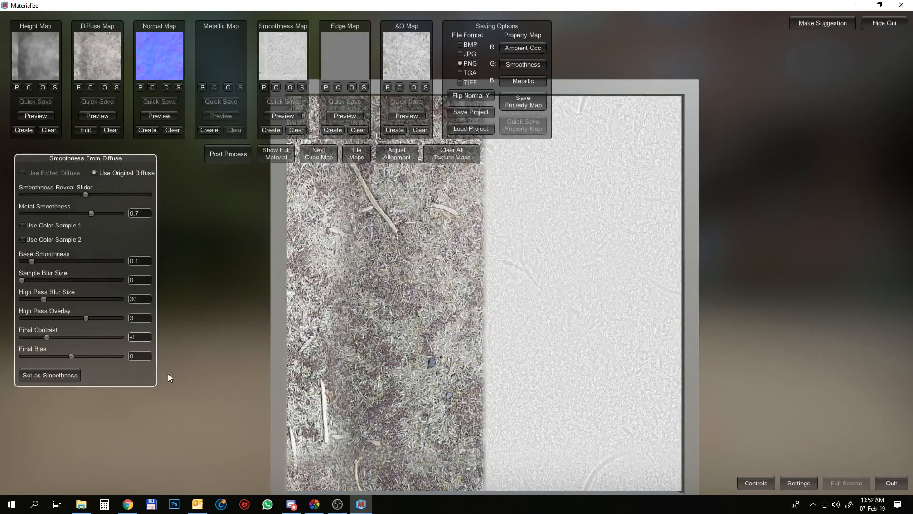
pyautogui.press('Home')
pyautogui.press('Delete')
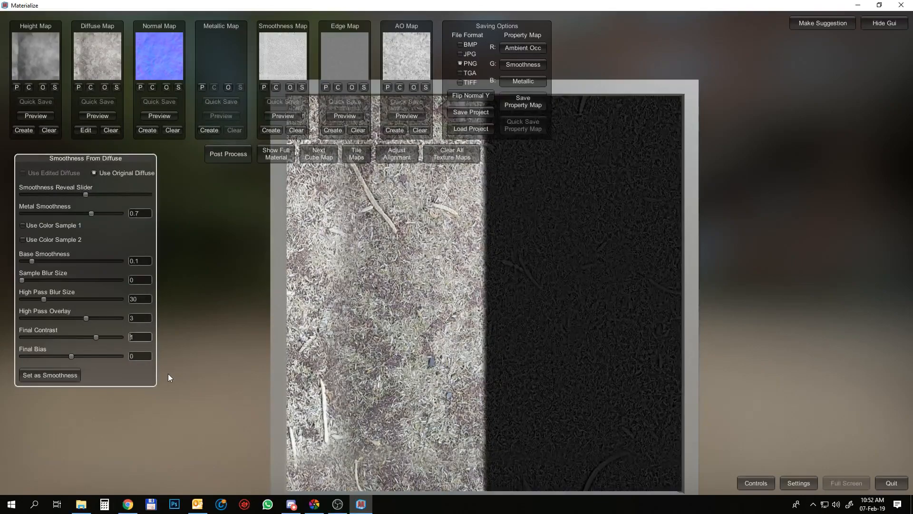
pyautogui.click(51, 375)
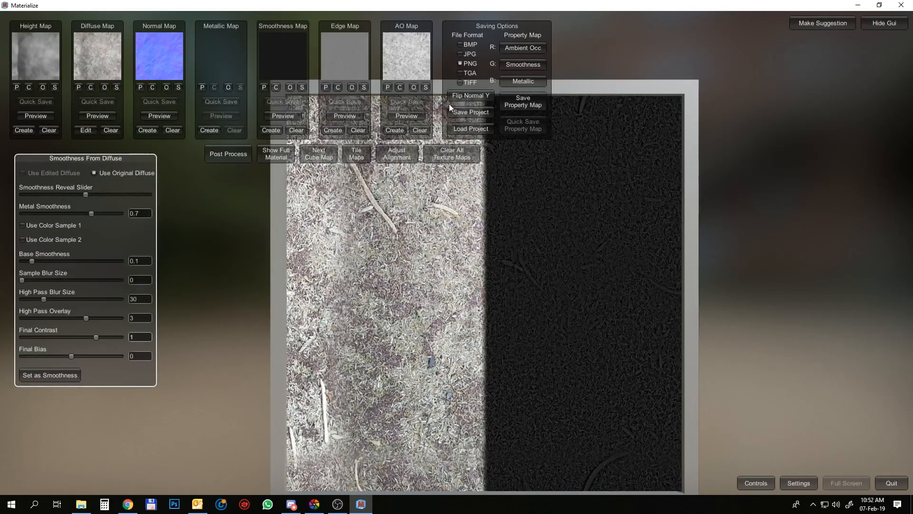
# - Save the project as Ground_01 in the Ground 01 folder
pyautogui.click(484, 112)
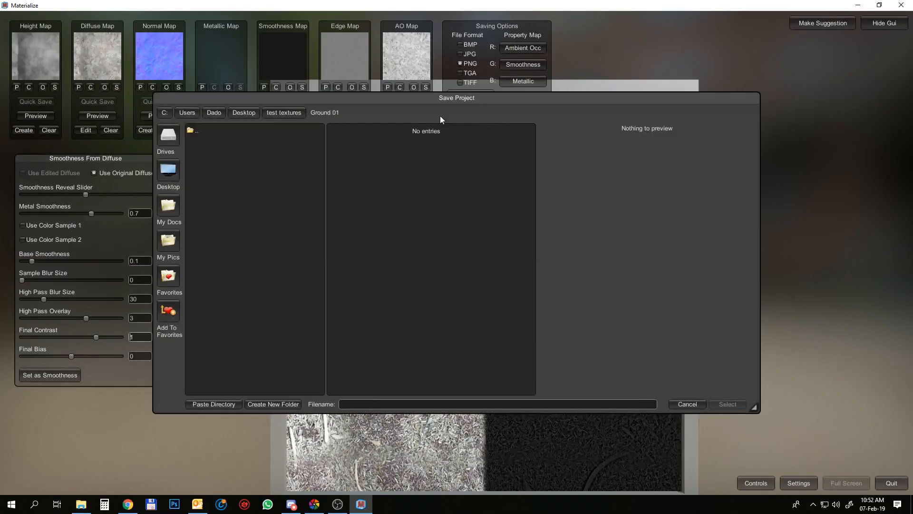
pyautogui.click(356, 404)
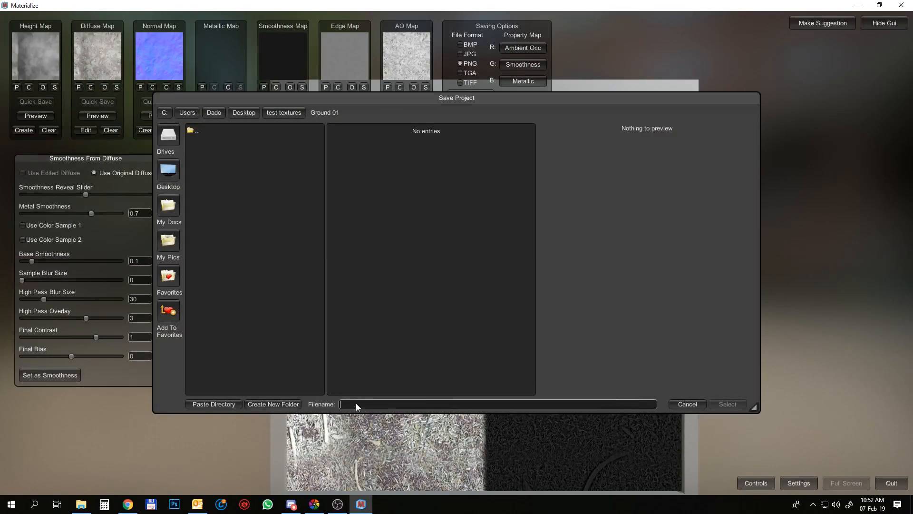
pyautogui.write('Ground 01')
pyautogui.press('Return')
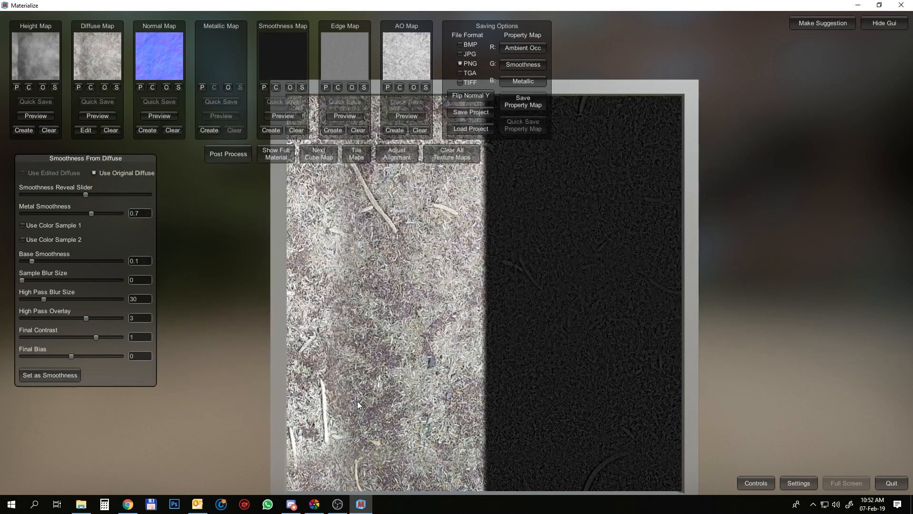
# - Check the exported map files in the Ground 01 folder in File Explorer, then return to Materialize
pyautogui.click(82, 503)
pyautogui.doubleClick(509, 160)
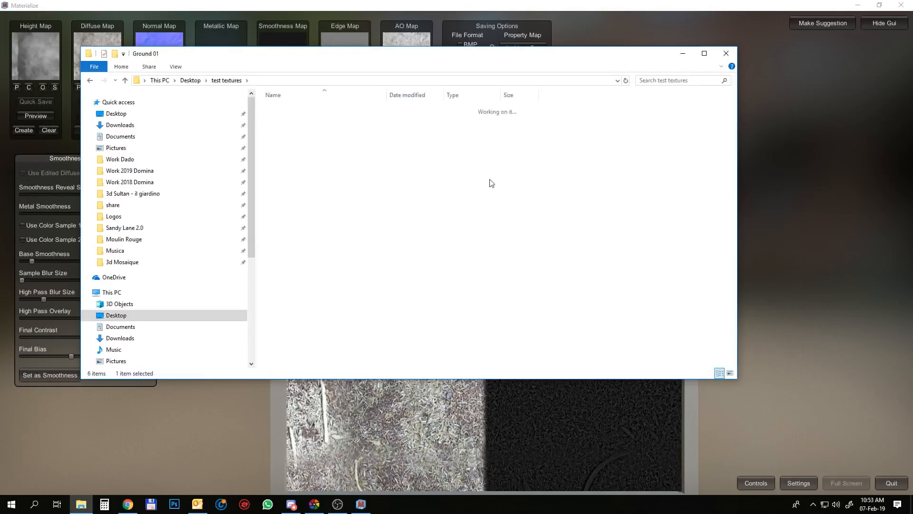
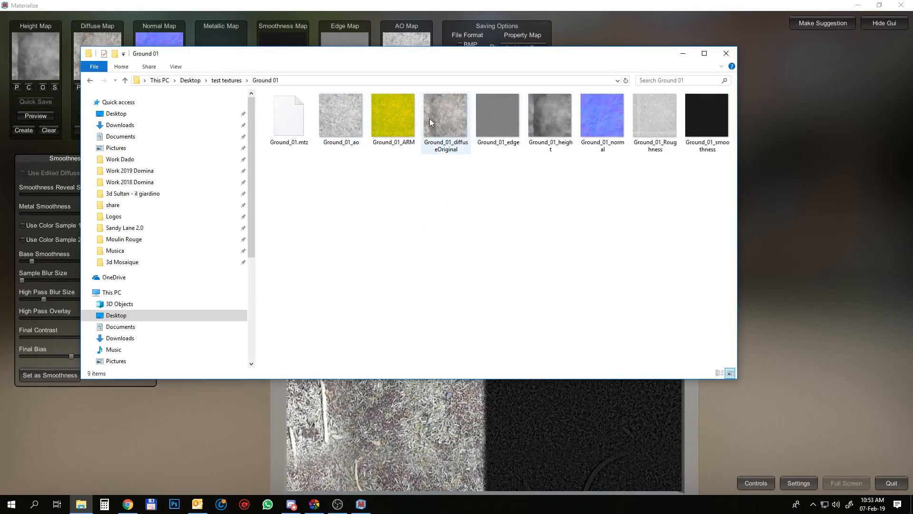
pyautogui.click(683, 55)
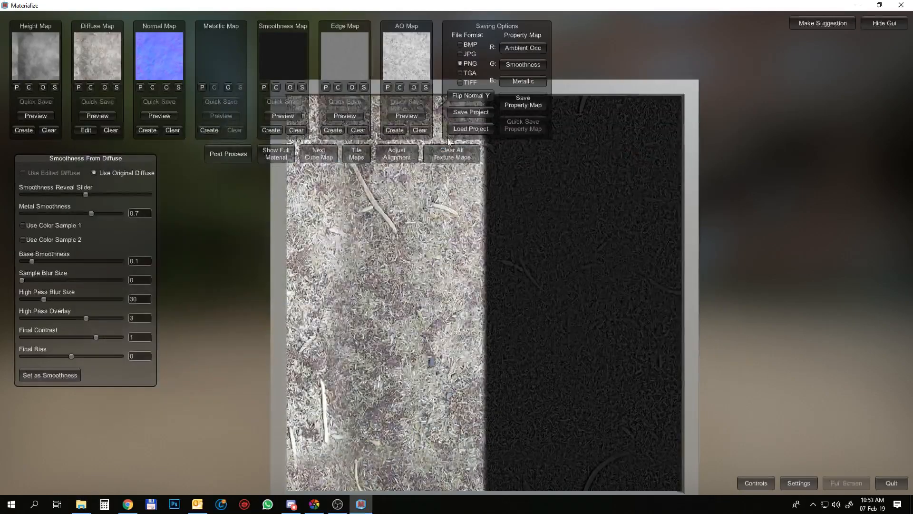
# - Clear all texture maps and load IMG_20190206_100237.png from test textures as the new diffuse map
pyautogui.click(450, 154)
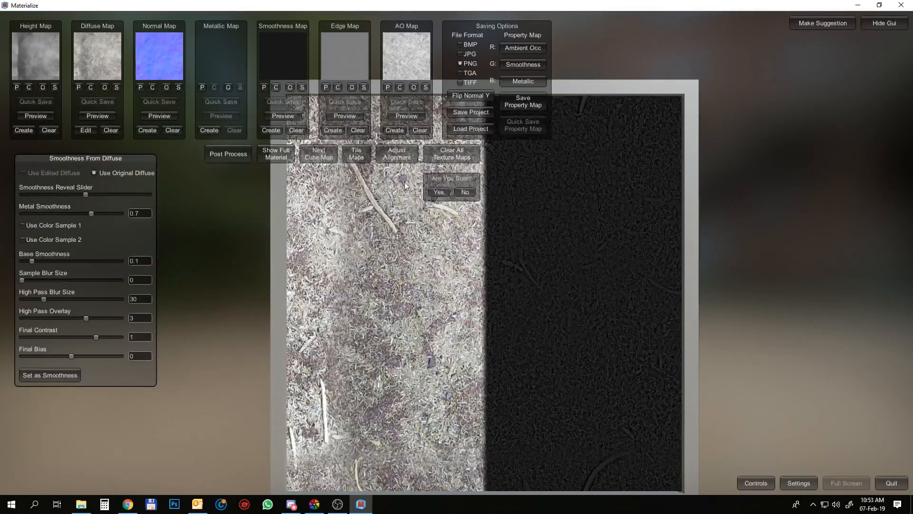
pyautogui.click(439, 193)
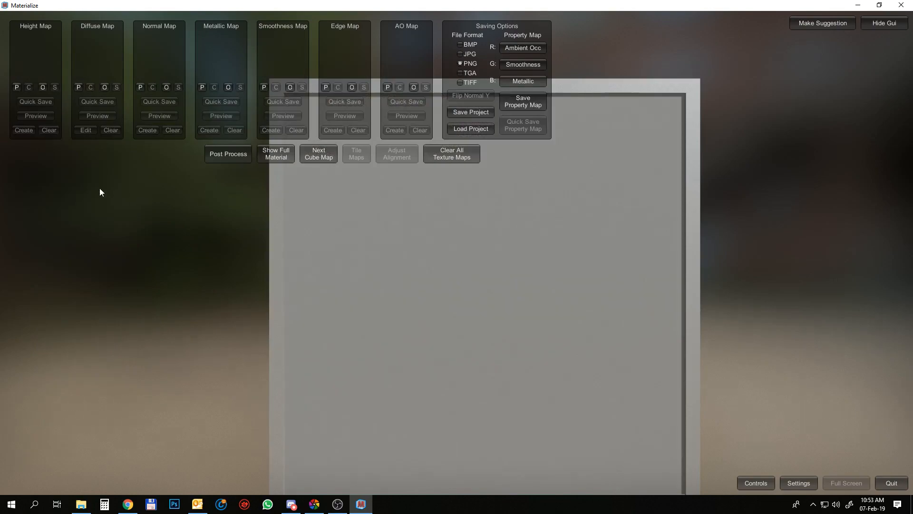
pyautogui.click(105, 87)
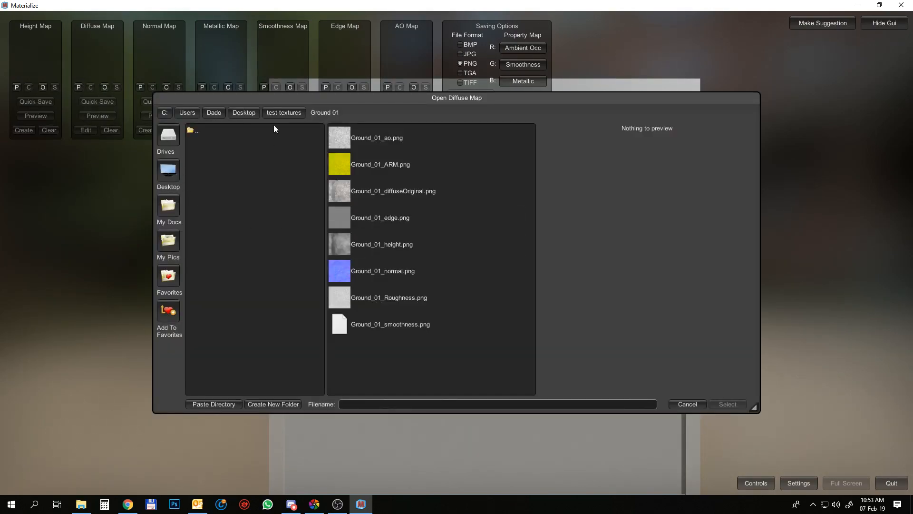
pyautogui.click(278, 113)
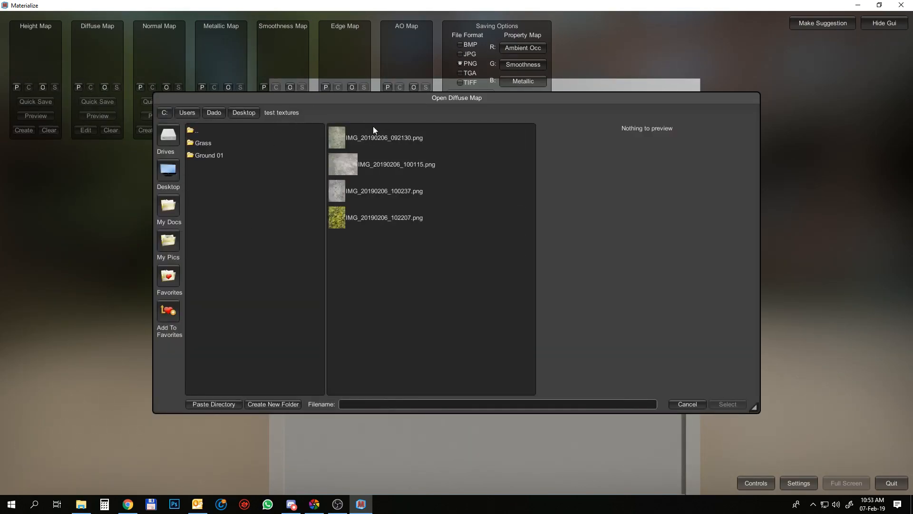
pyautogui.click(339, 191)
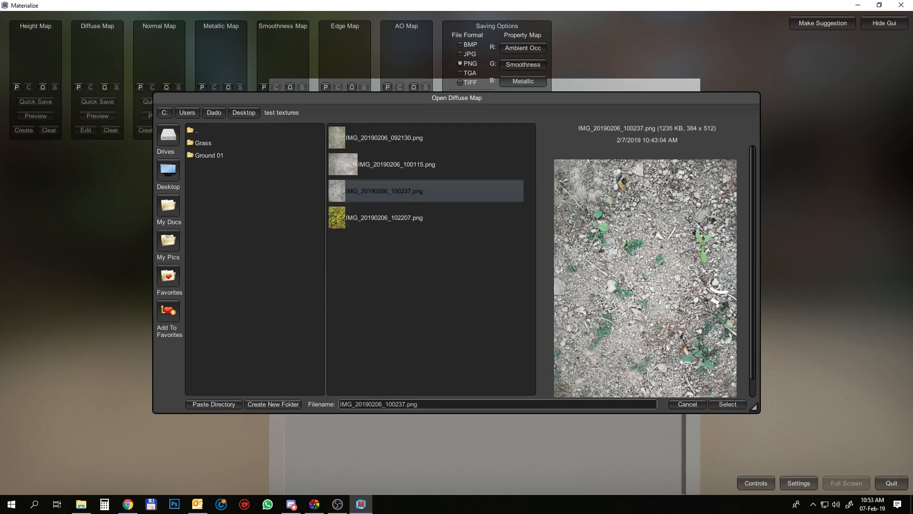
pyautogui.click(721, 405)
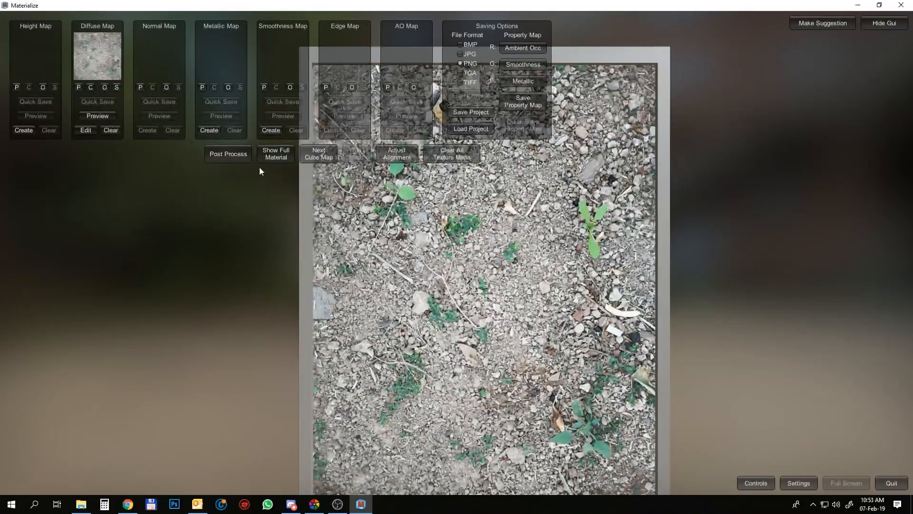
# - Create the height map from the original diffuse and the normal map from the height, keeping the current settings
pyautogui.click(25, 129)
pyautogui.click(126, 421)
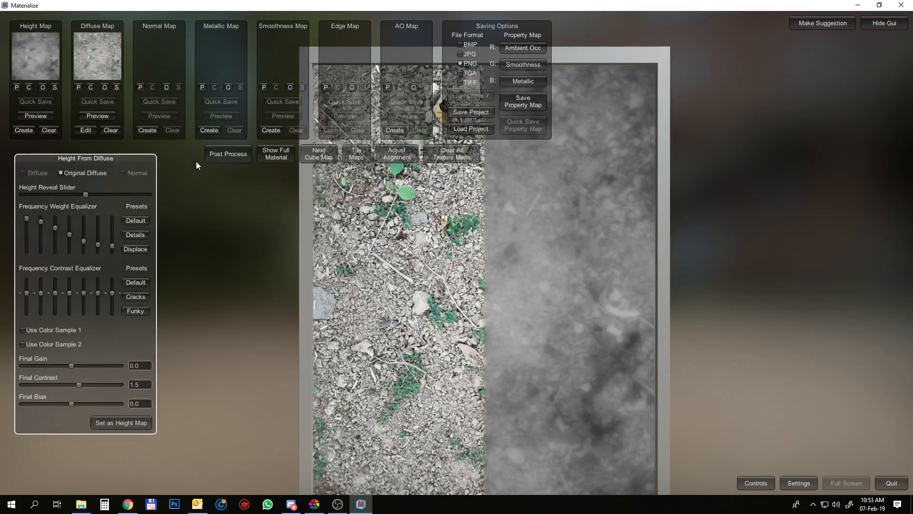
pyautogui.click(147, 130)
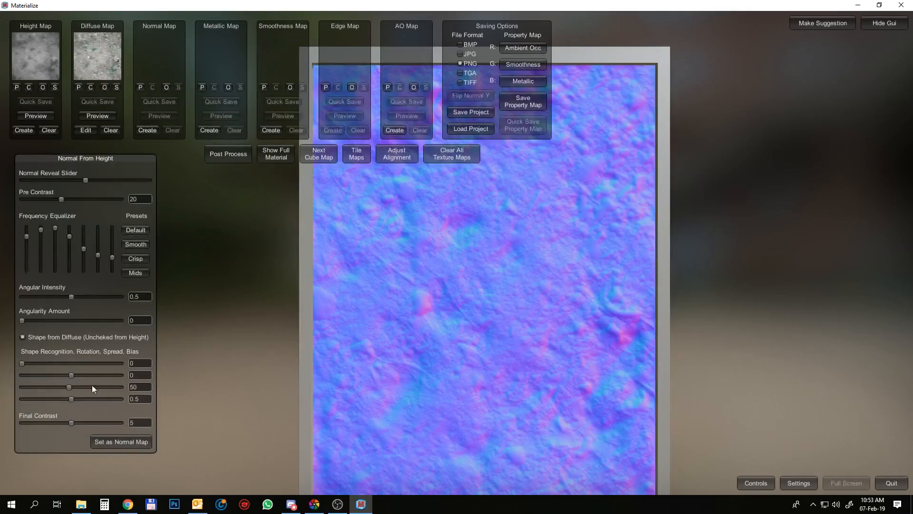
pyautogui.click(118, 439)
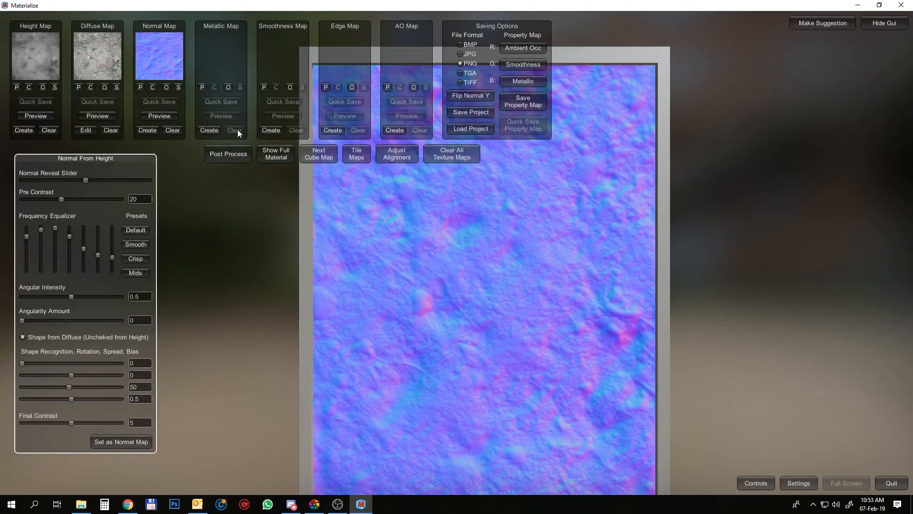
# - Create the smoothness, edge and AO maps with the current settings, keeping the smoothness Final Contrast at 1
pyautogui.click(267, 130)
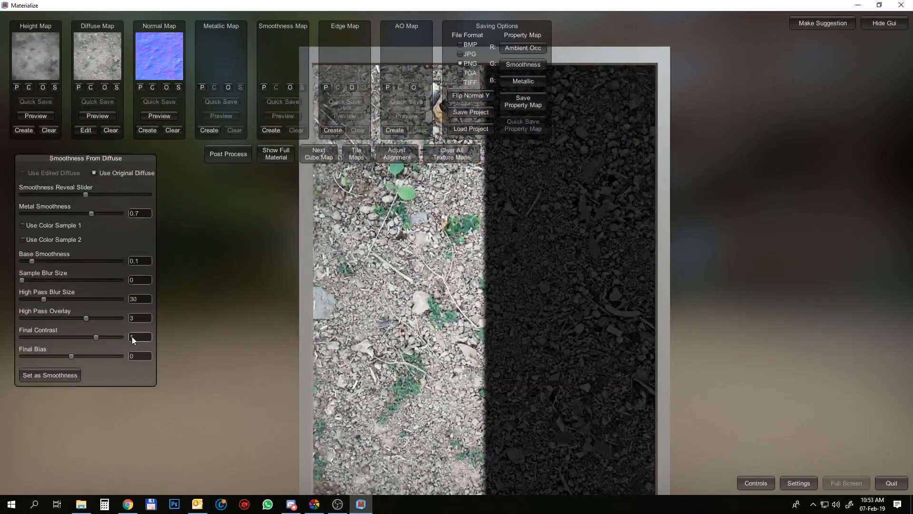
pyautogui.click(53, 375)
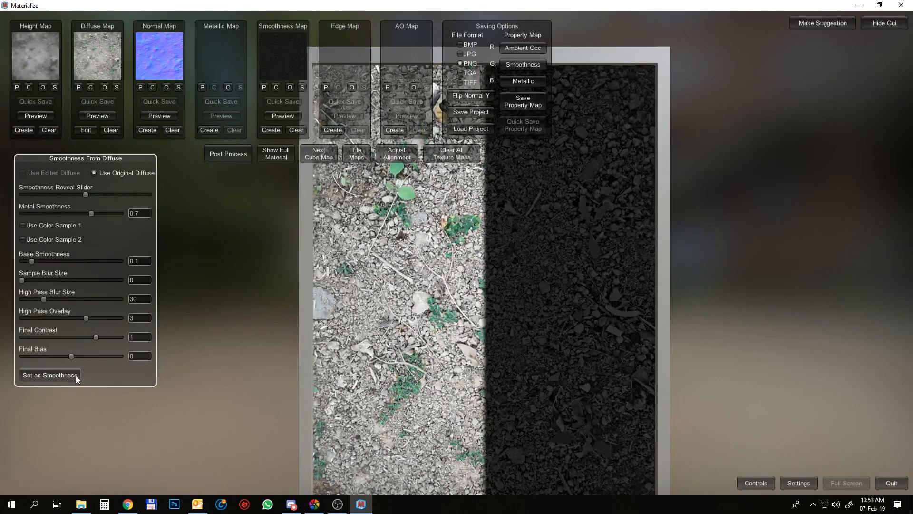
pyautogui.click(330, 131)
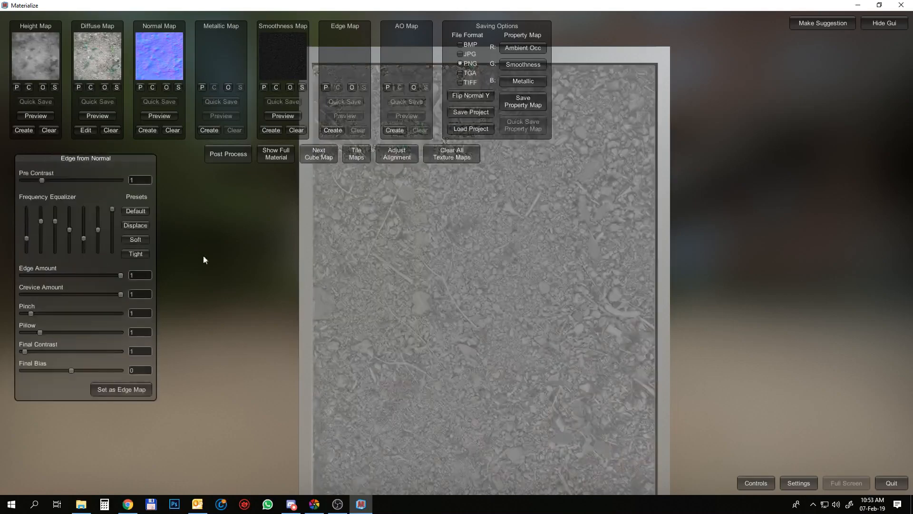
pyautogui.click(112, 390)
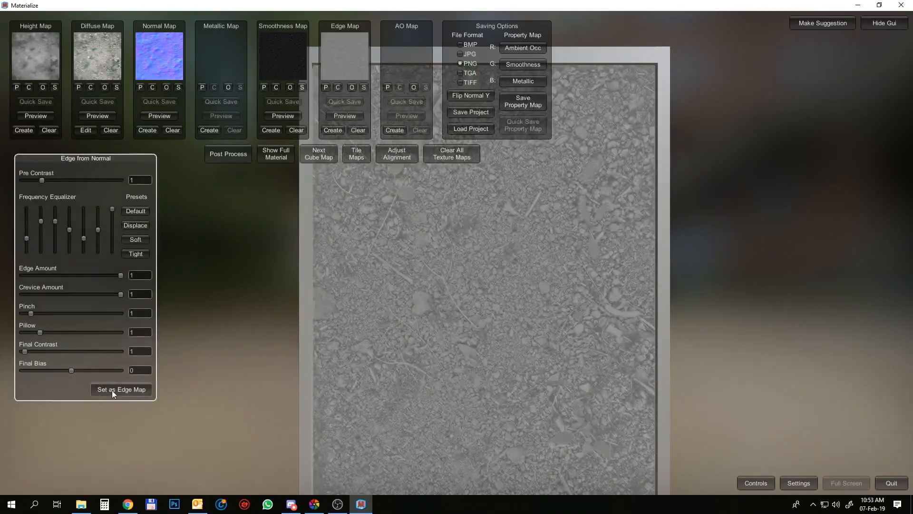
pyautogui.click(403, 129)
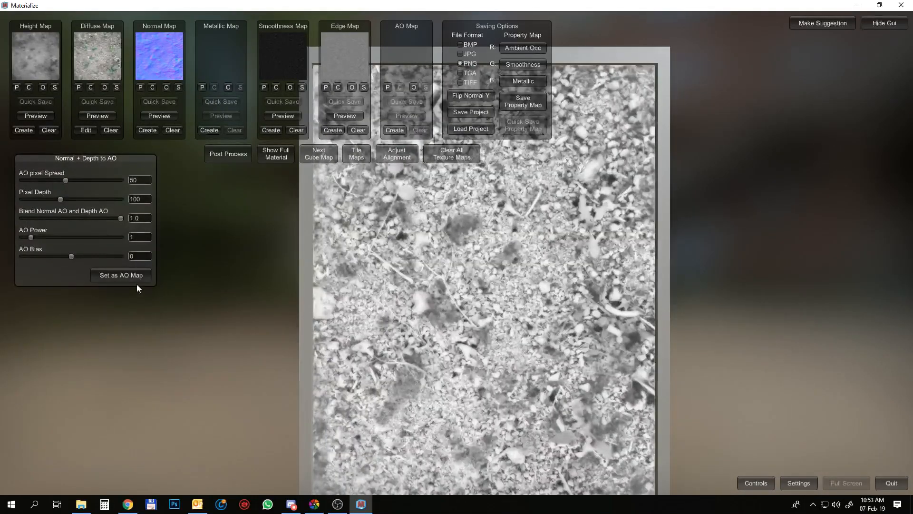
pyautogui.click(135, 275)
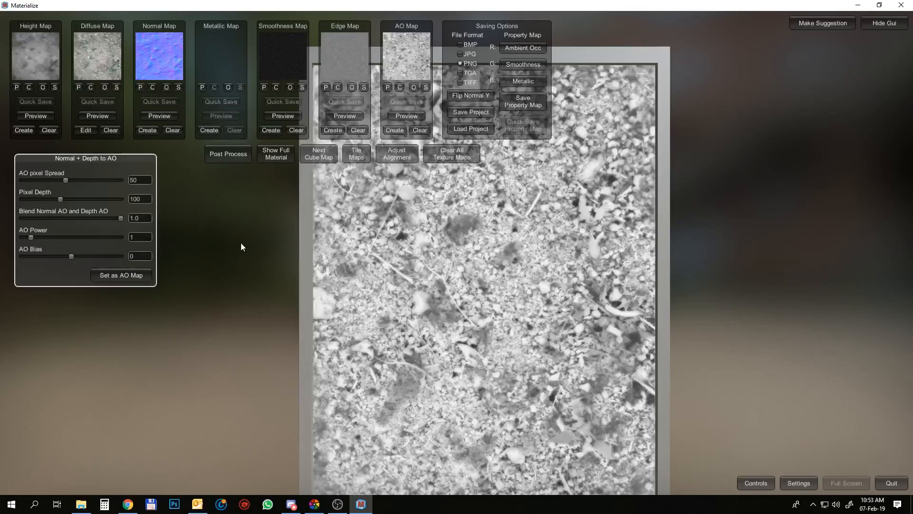
# - Make all maps tileable with the Overlap technique at 2048 by 2048 and preview the full material on the sphere
pyautogui.click(275, 156)
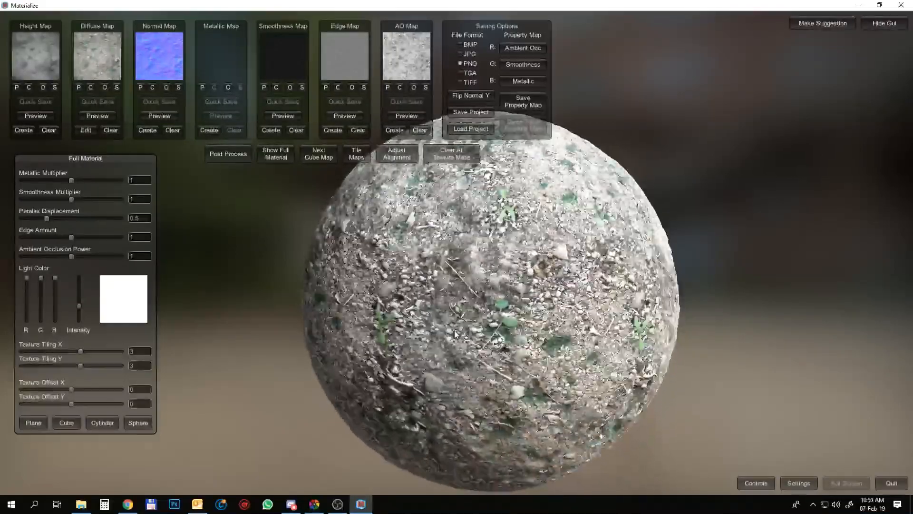
pyautogui.click(357, 153)
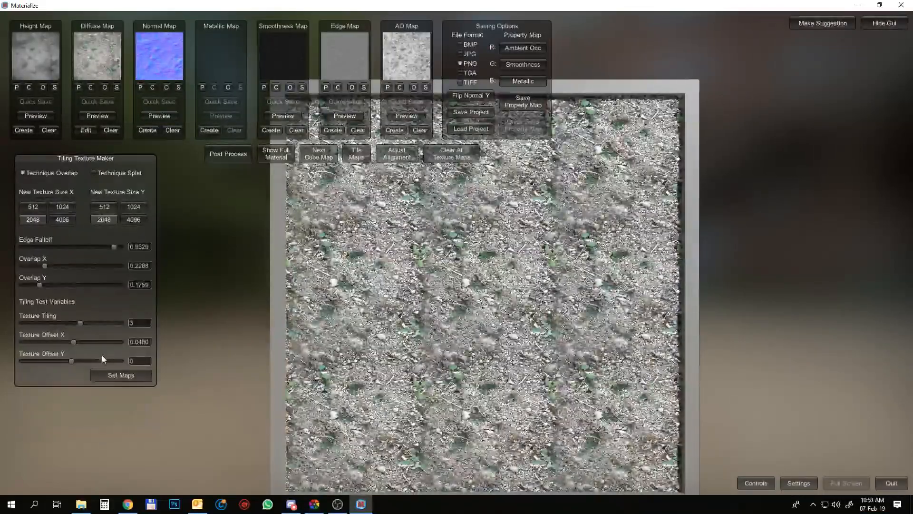
pyautogui.click(111, 375)
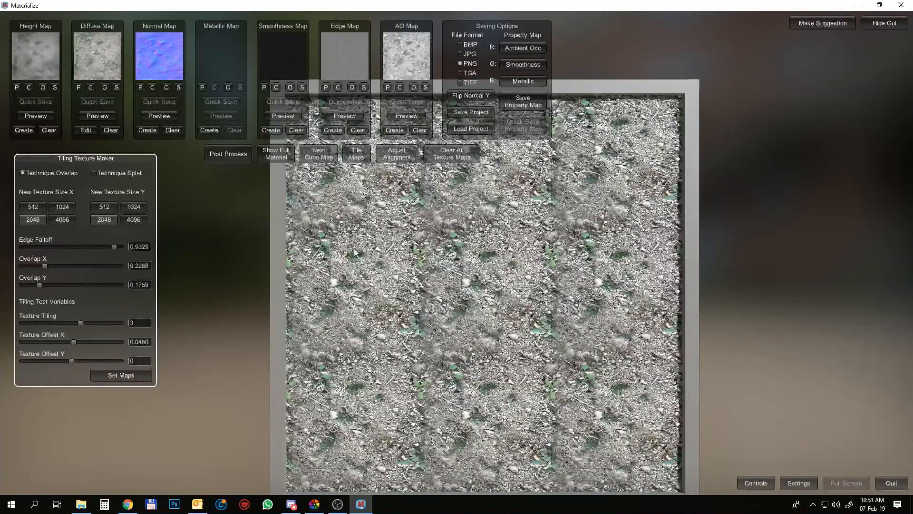
pyautogui.click(280, 155)
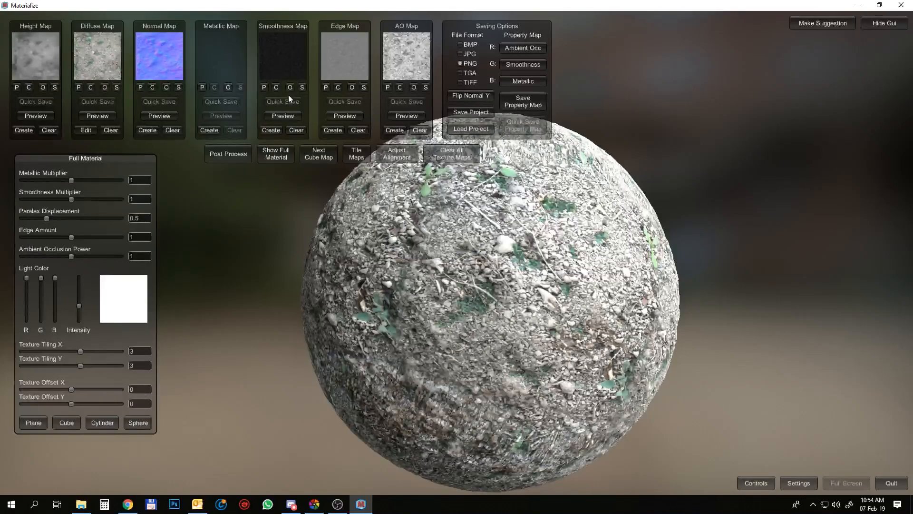
# - Recreate the smoothness map from the tiled diffuse with a Final Contrast of -1
pyautogui.click(271, 129)
pyautogui.click(136, 340)
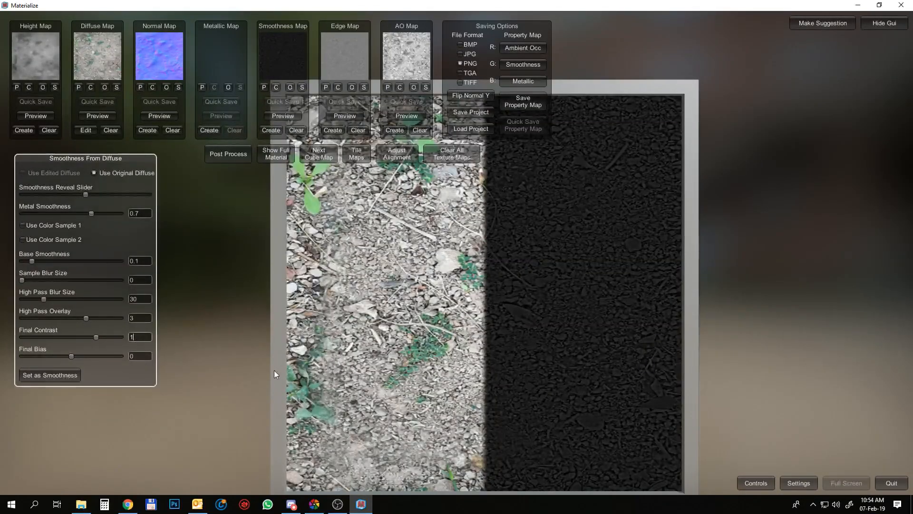
pyautogui.press('Left')
pyautogui.write('-')
pyautogui.click(59, 375)
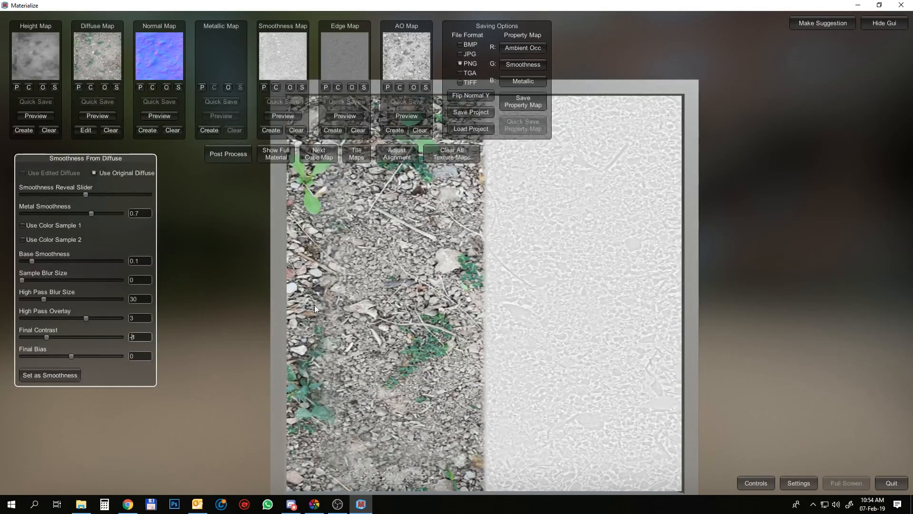
# - Save the property map as Ground_02_ARM in a new Ground_02 folder inside test textures
pyautogui.click(527, 105)
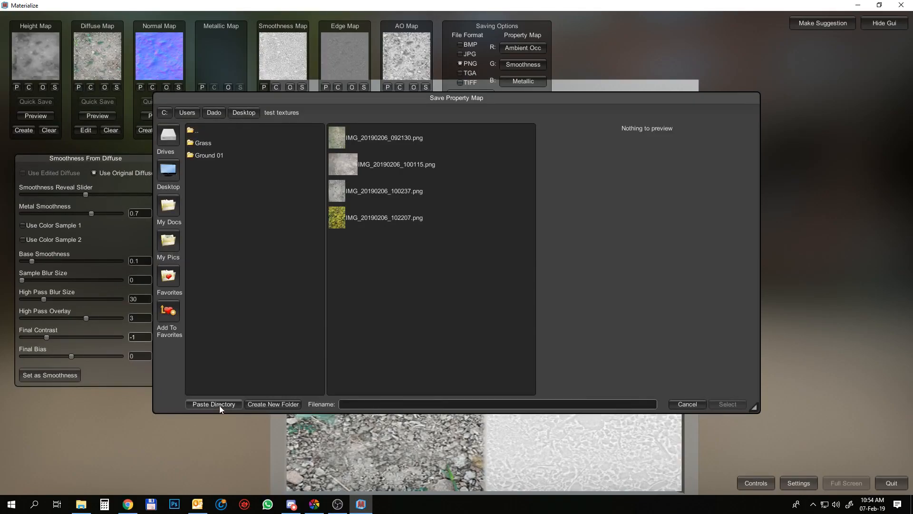
pyautogui.click(262, 404)
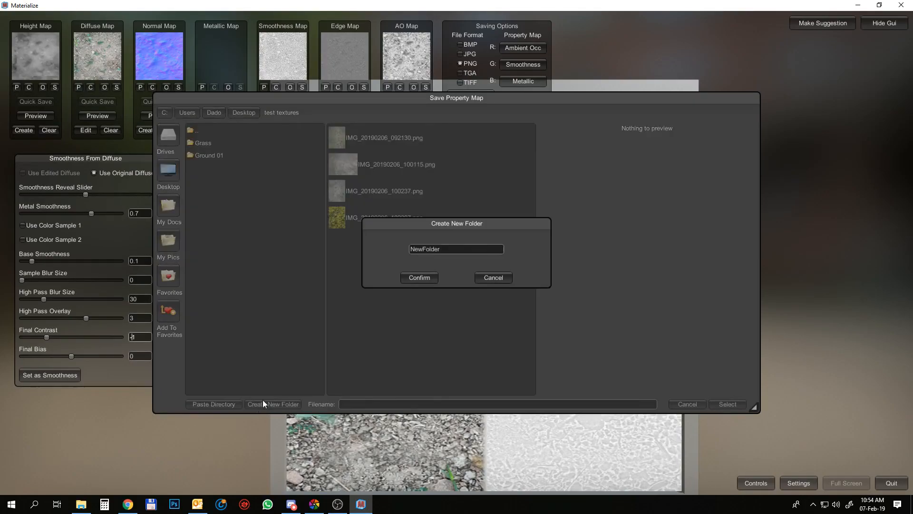
pyautogui.click(448, 251)
pyautogui.write('Ground_02')
pyautogui.click(431, 277)
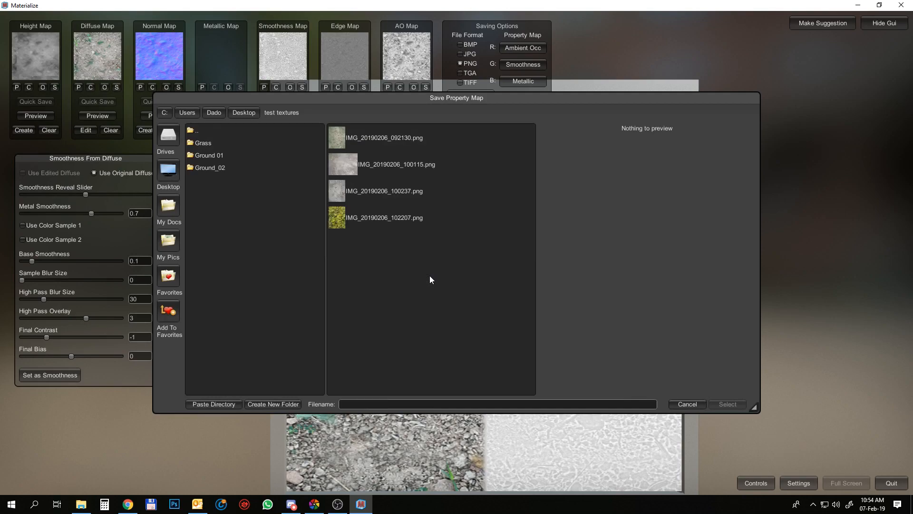
pyautogui.doubleClick(204, 162)
pyautogui.click(367, 404)
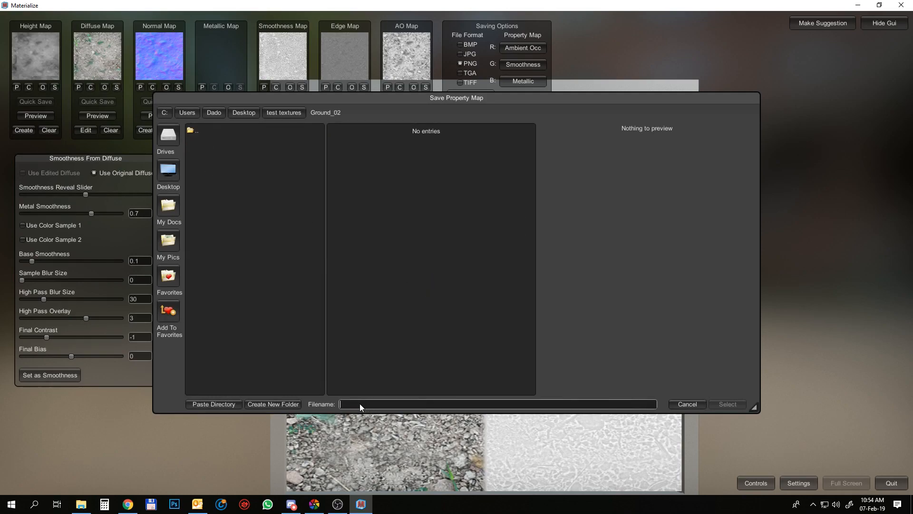
pyautogui.write('Ground_02_ARM')
pyautogui.click(720, 403)
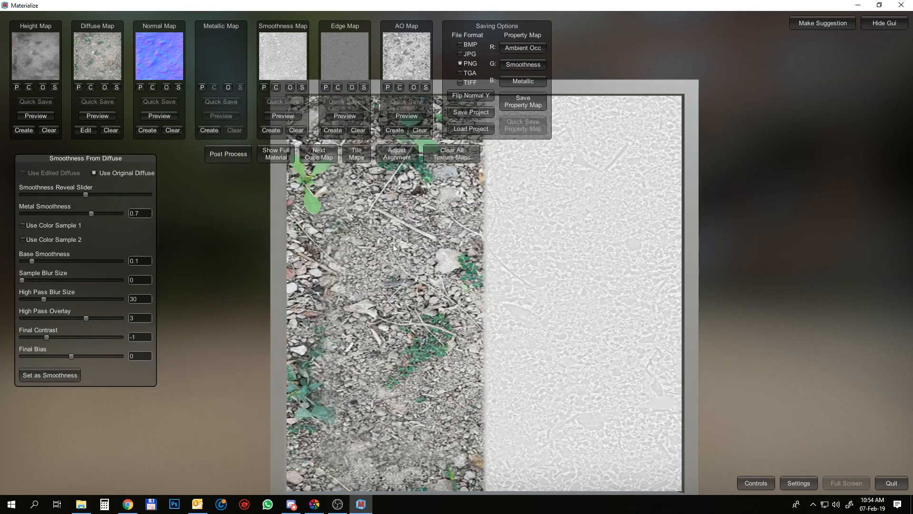
# - Save the inverted smoothness map as Ground_02_roughness in the Ground_02 folder
pyautogui.click(301, 88)
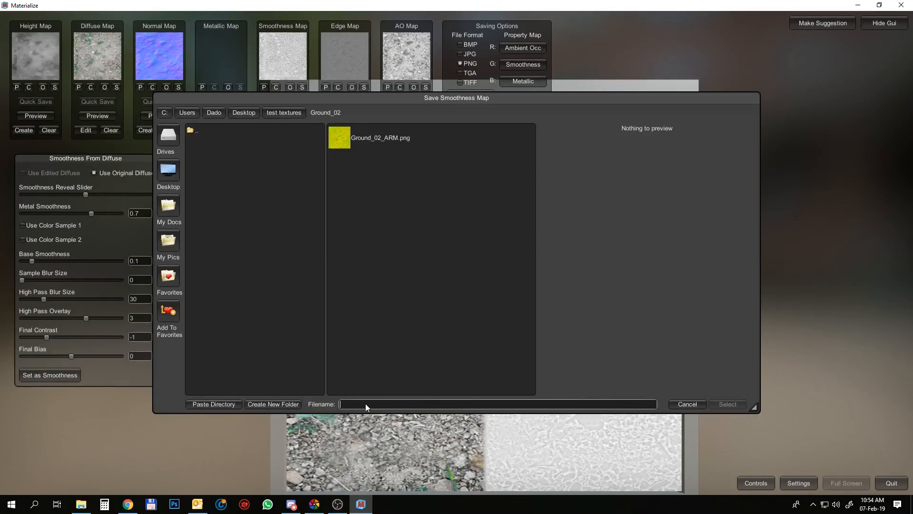
pyautogui.write('Ground_02_roughness')
pyautogui.click(724, 404)
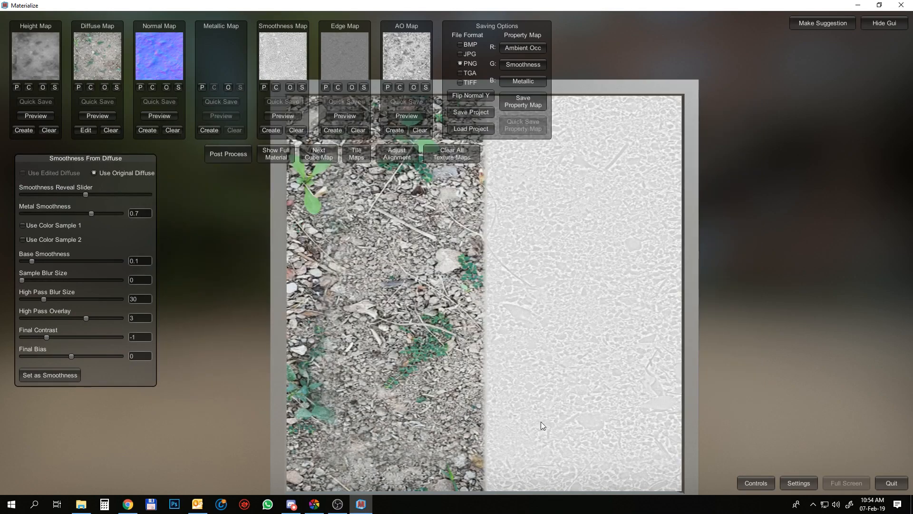
# - Set the smoothness Final Contrast to 1 and apply the result as the smoothness map
pyautogui.click(133, 336)
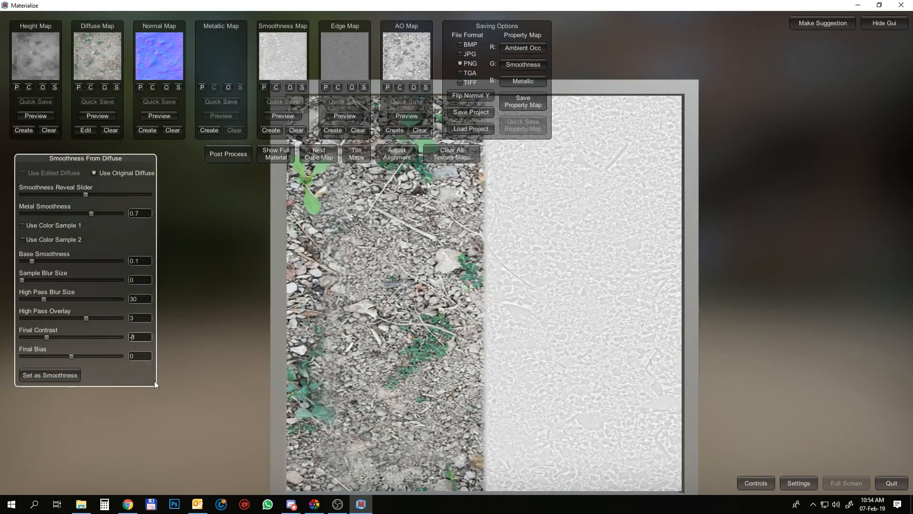
pyautogui.press('BackSpace')
pyautogui.click(47, 376)
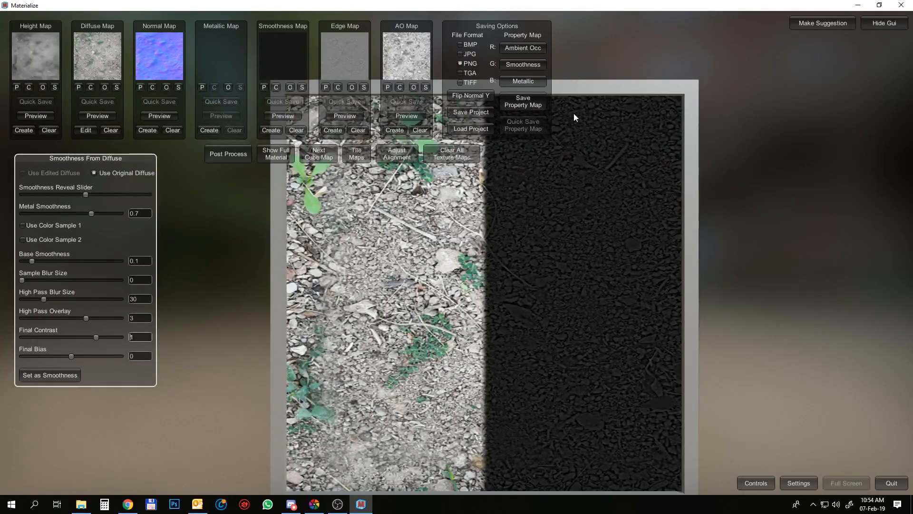
# - Save the project as Ground_02 in the Ground_02 folder
pyautogui.click(470, 112)
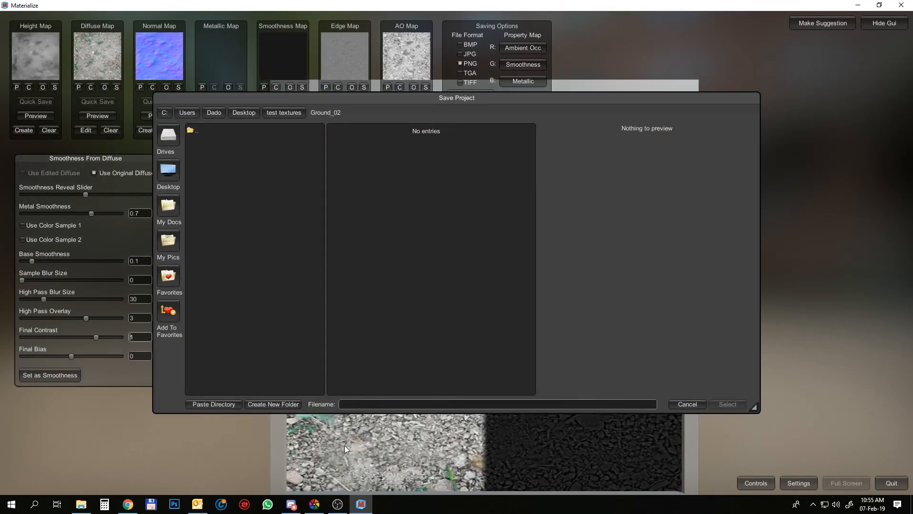
pyautogui.click(367, 404)
pyautogui.write('Ground_02')
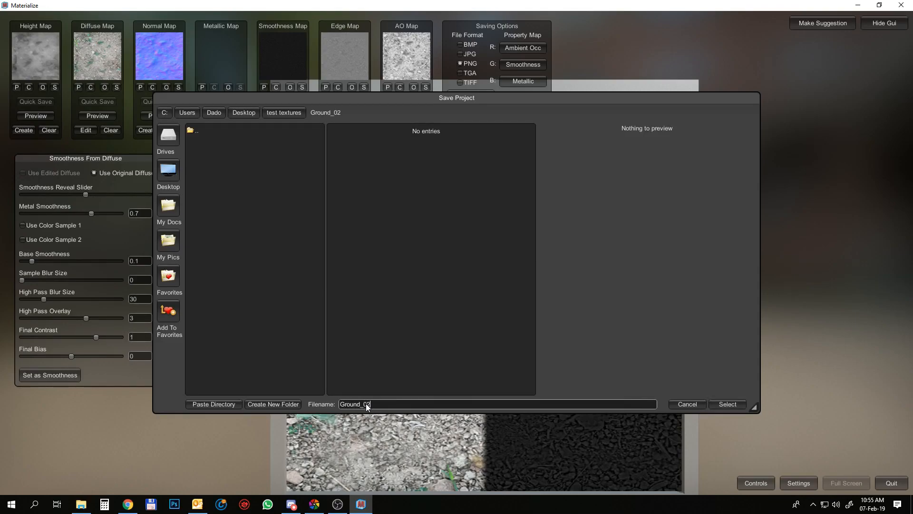
pyautogui.press('Return')
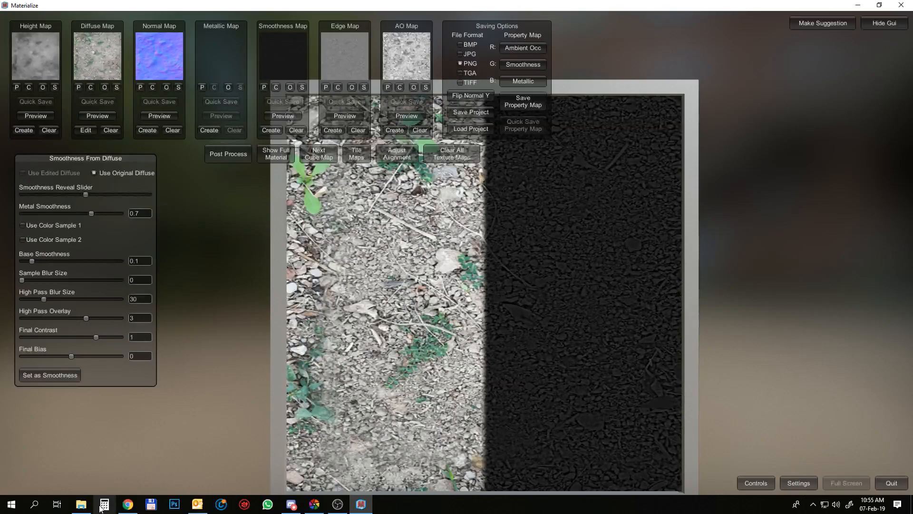
# - Check the exported map files of the Ground_02 folder in File Explorer and return to Materialize
pyautogui.click(127, 474)
pyautogui.click(236, 81)
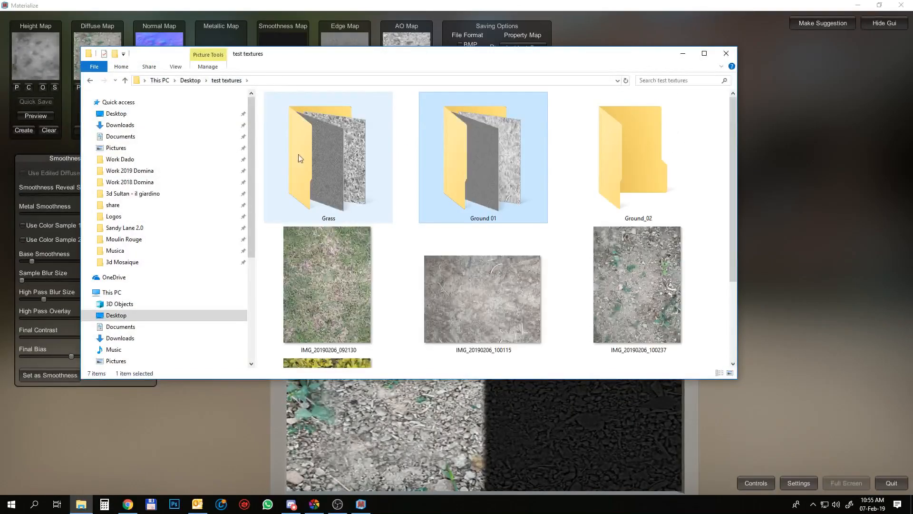
pyautogui.doubleClick(639, 152)
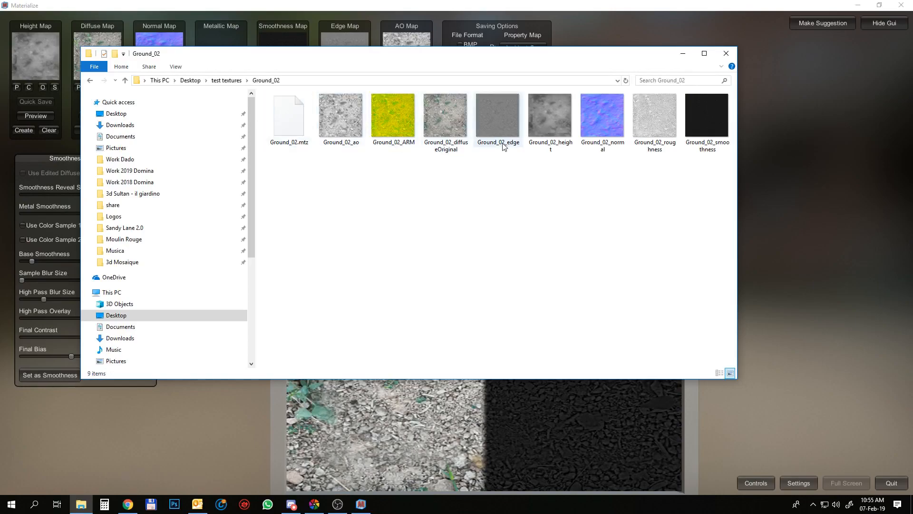
pyautogui.click(683, 54)
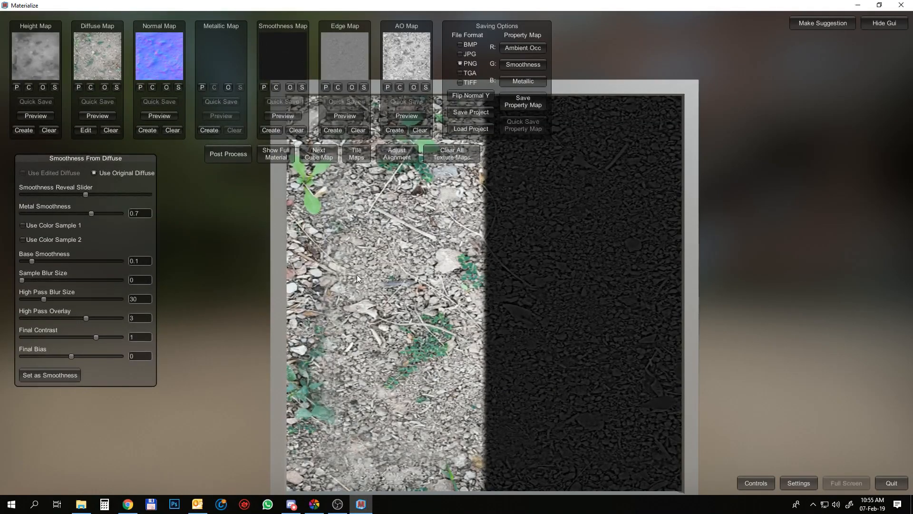
# - Clear all texture maps and load IMG_20190206_102207.png from the test textures folder as the diffuse map
pyautogui.click(449, 159)
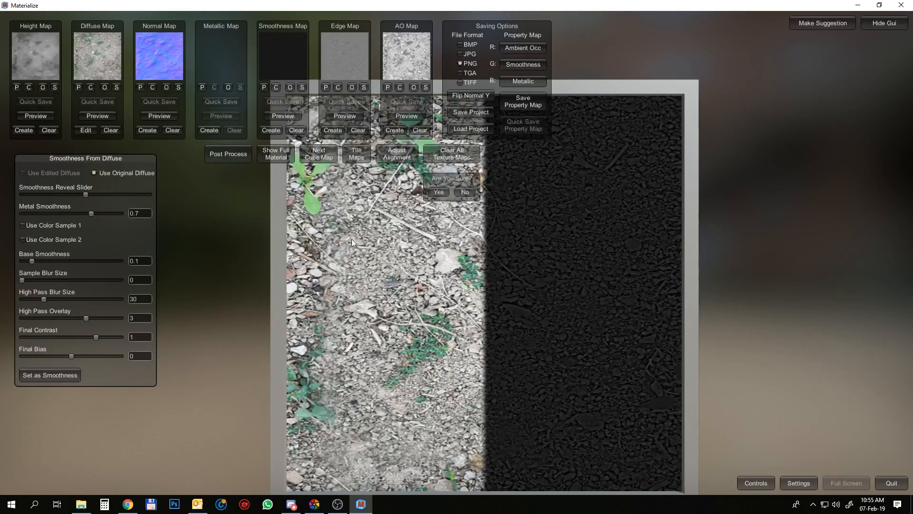
pyautogui.click(438, 192)
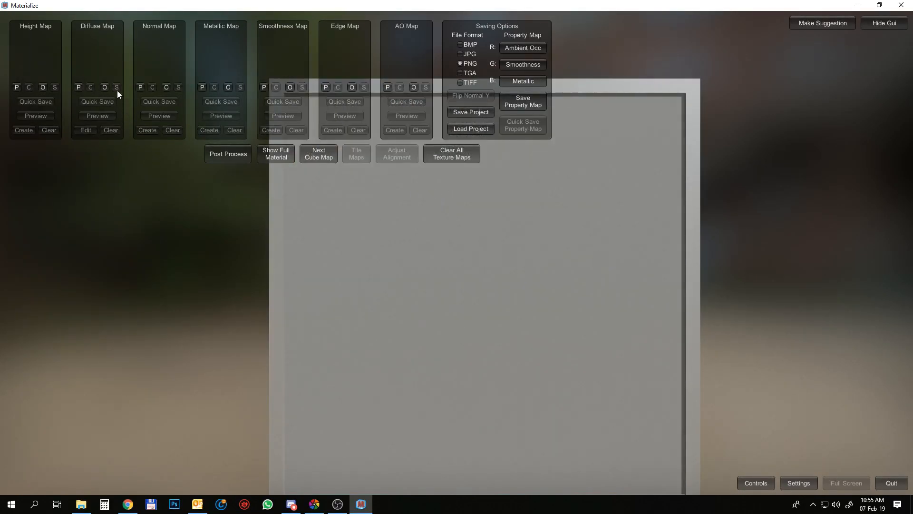
pyautogui.click(101, 88)
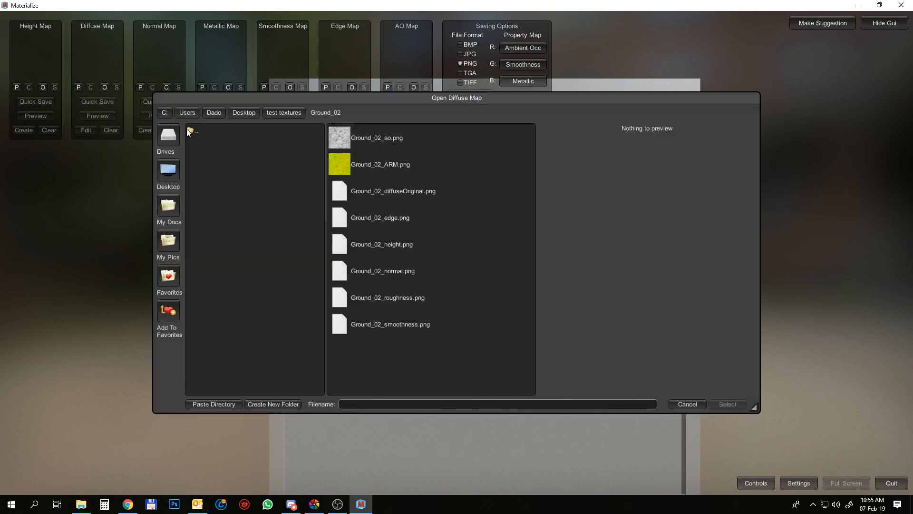
pyautogui.click(253, 113)
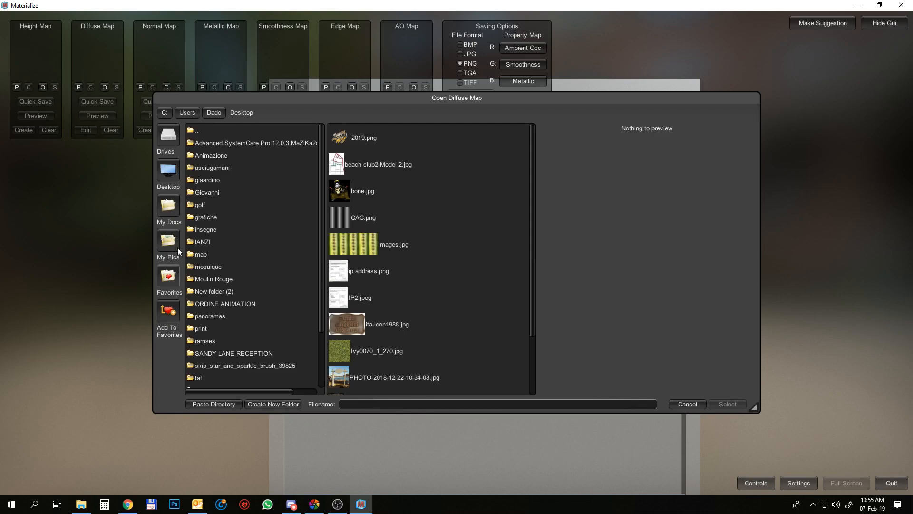
pyautogui.scroll(-3, 193, 199)
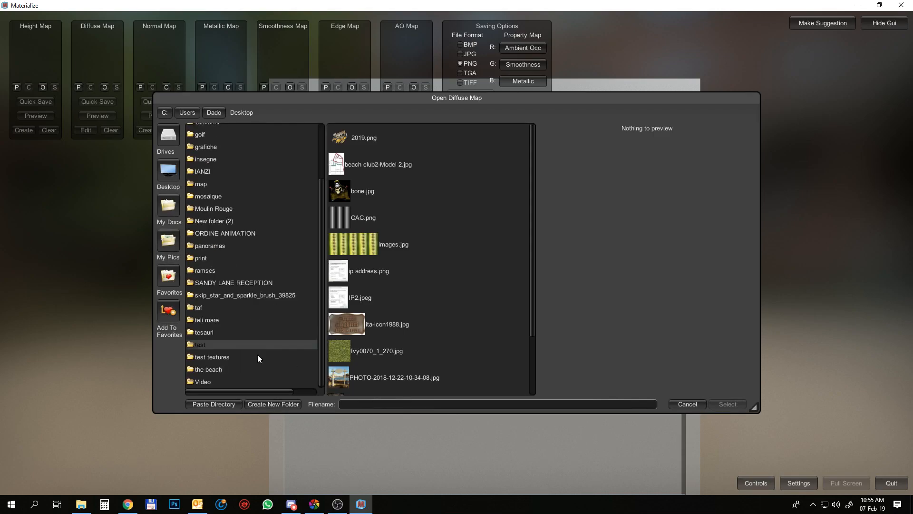
pyautogui.click(220, 355)
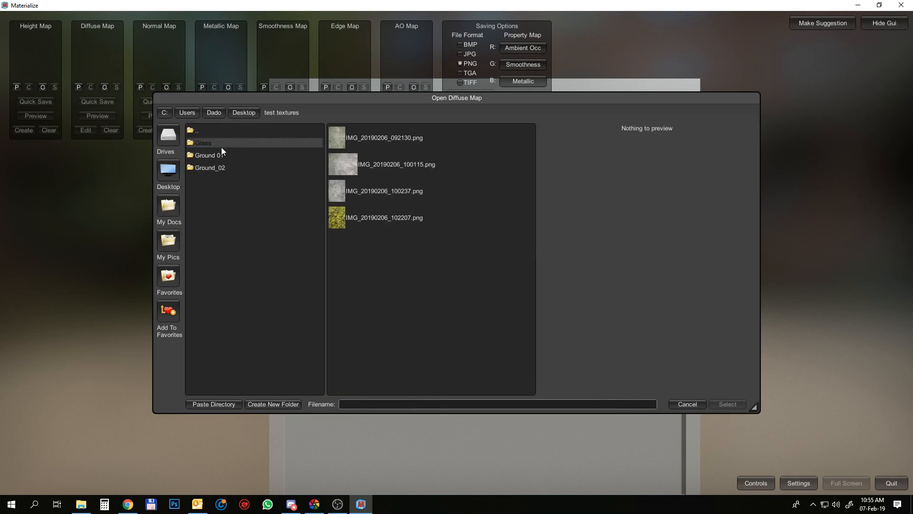
pyautogui.click(342, 217)
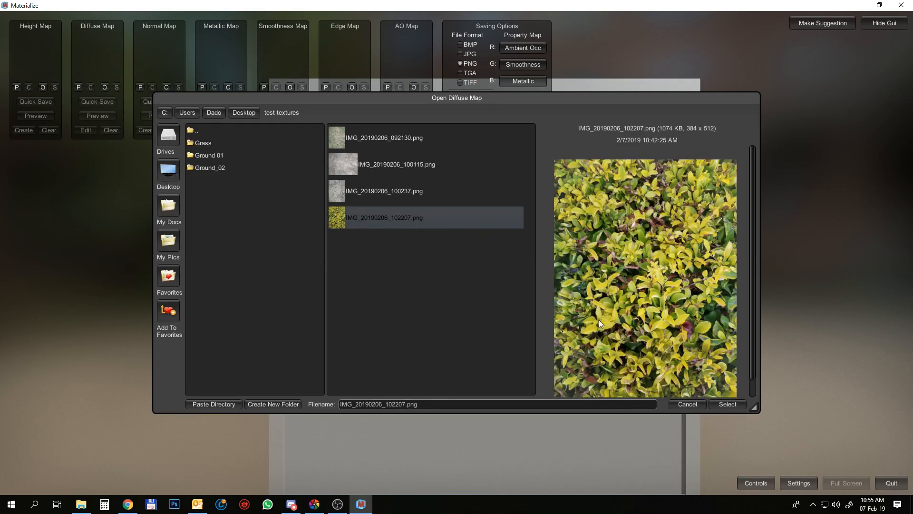
pyautogui.click(724, 403)
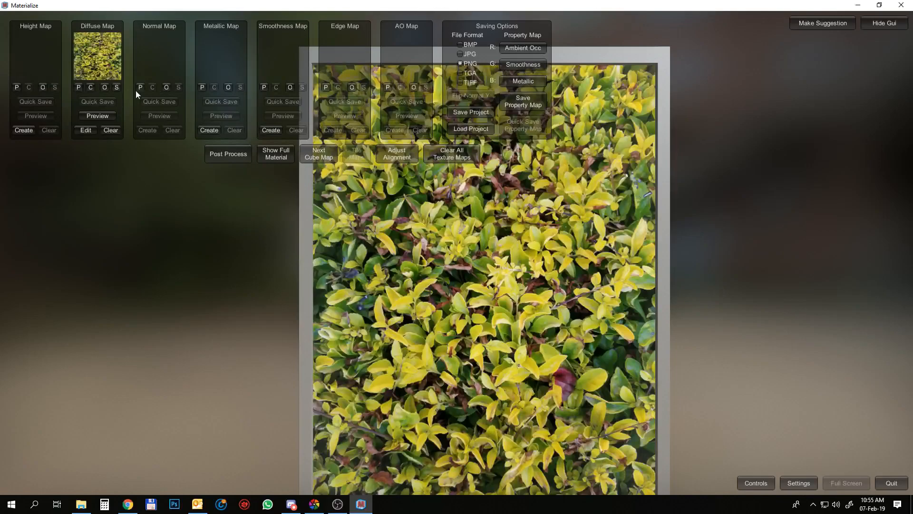
# - Create the height map from the leaf photo's original diffuse and the normal map from the height, keeping the current settings
pyautogui.click(23, 130)
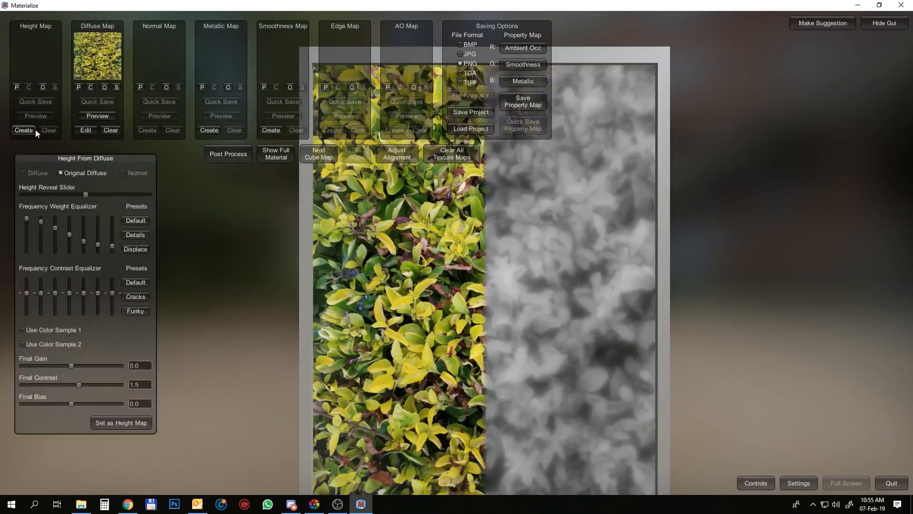
pyautogui.click(113, 420)
pyautogui.click(148, 130)
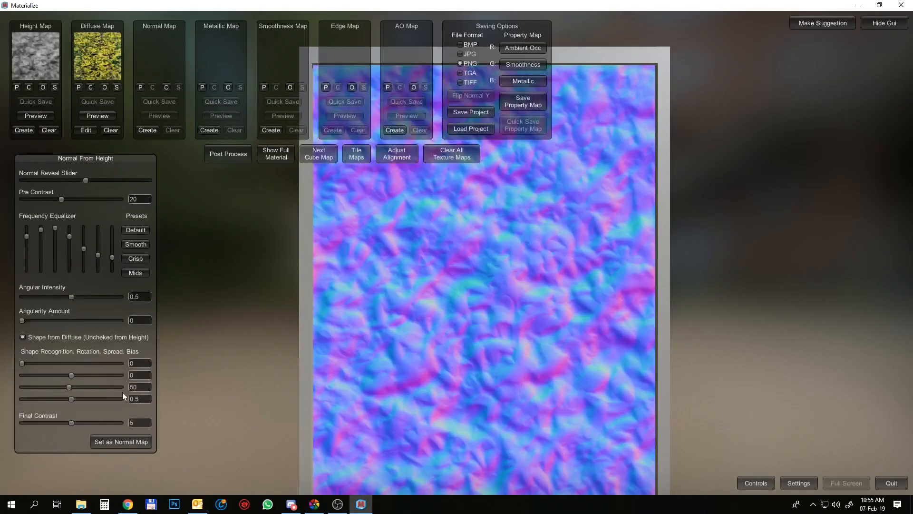
pyautogui.click(115, 439)
# - Create the leaf texture's smoothness, edge and AO maps with the current settings
pyautogui.click(271, 130)
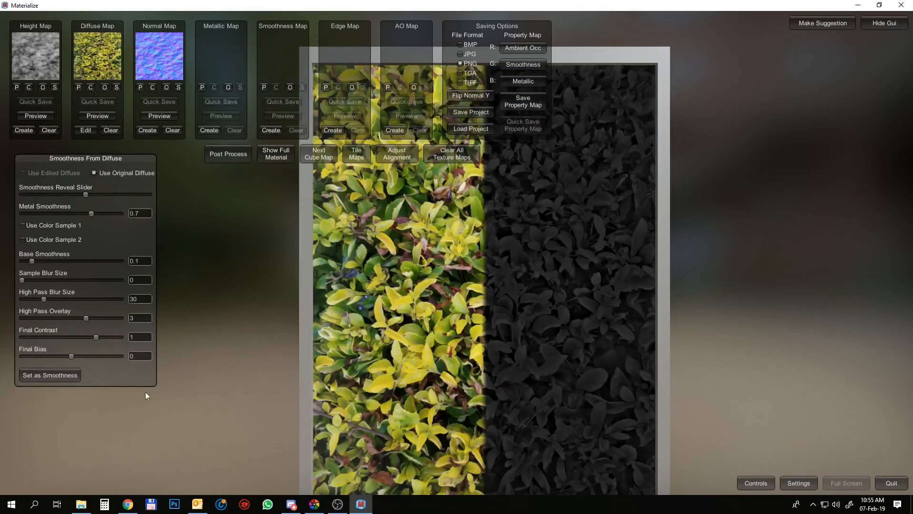
pyautogui.click(79, 374)
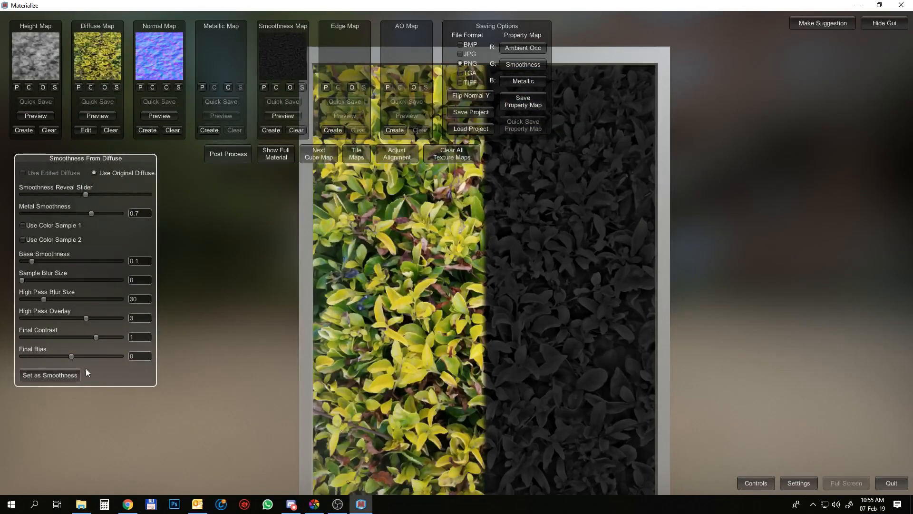
pyautogui.click(338, 131)
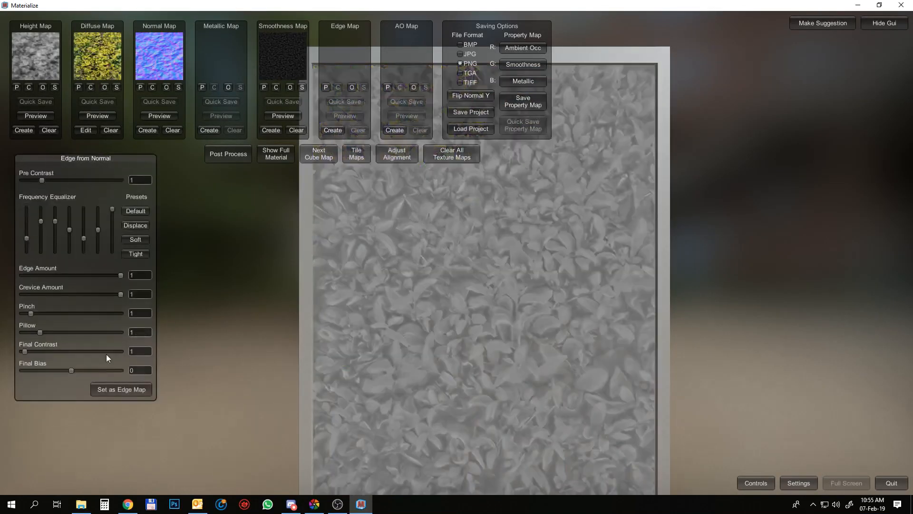
pyautogui.click(118, 390)
pyautogui.click(395, 128)
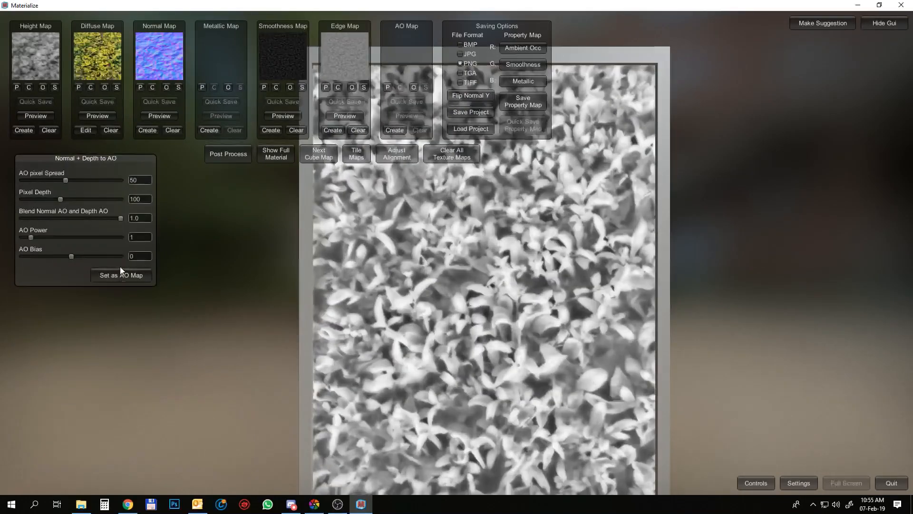
pyautogui.click(130, 275)
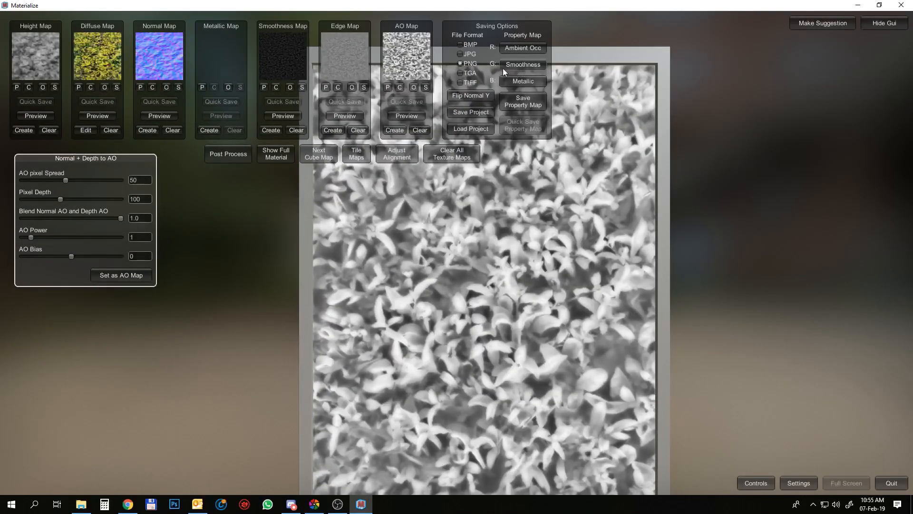
# - Preview the full material, and make all maps tileable with the Overlap technique at 2048 by 2048 and an Edge Falloff of 0.7853
pyautogui.click(275, 154)
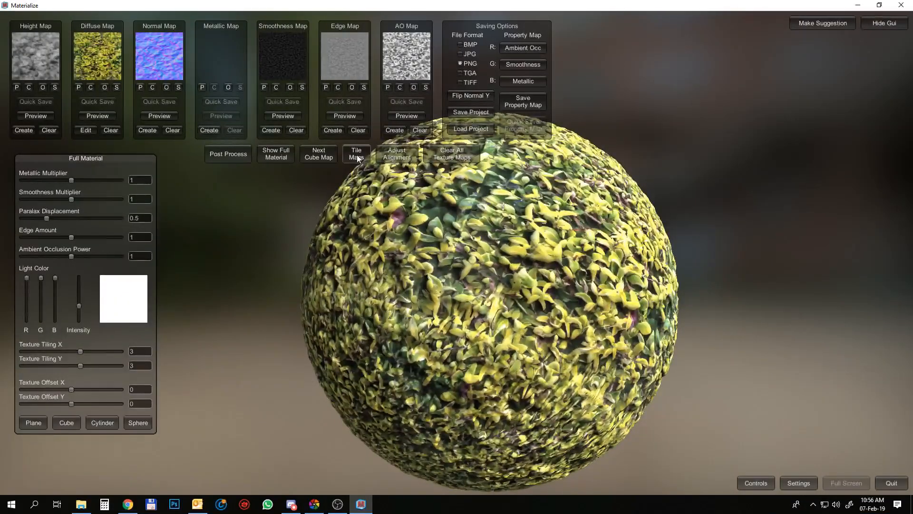
pyautogui.click(357, 155)
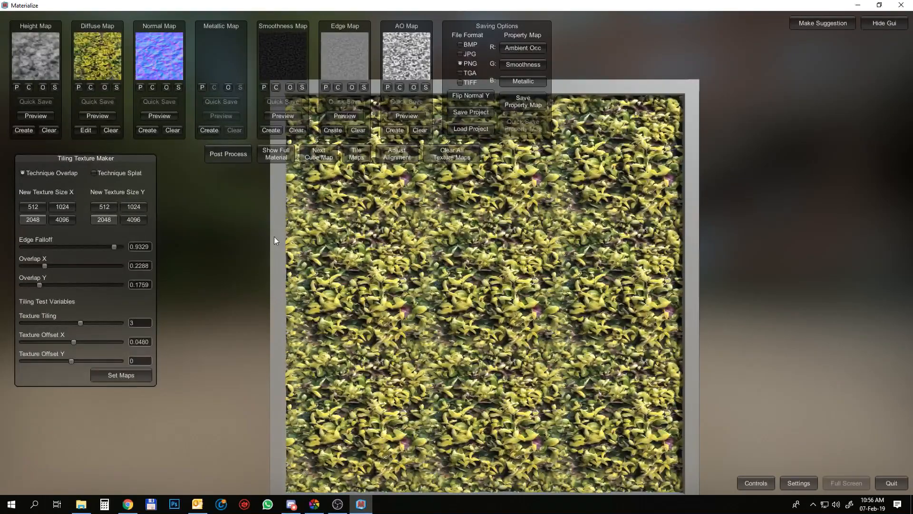
pyautogui.moveTo(114, 247)
pyautogui.mouseDown()
pyautogui.moveTo(127, 249)
pyautogui.moveTo(2, 233)
pyautogui.moveTo(99, 244)
pyautogui.mouseUp()
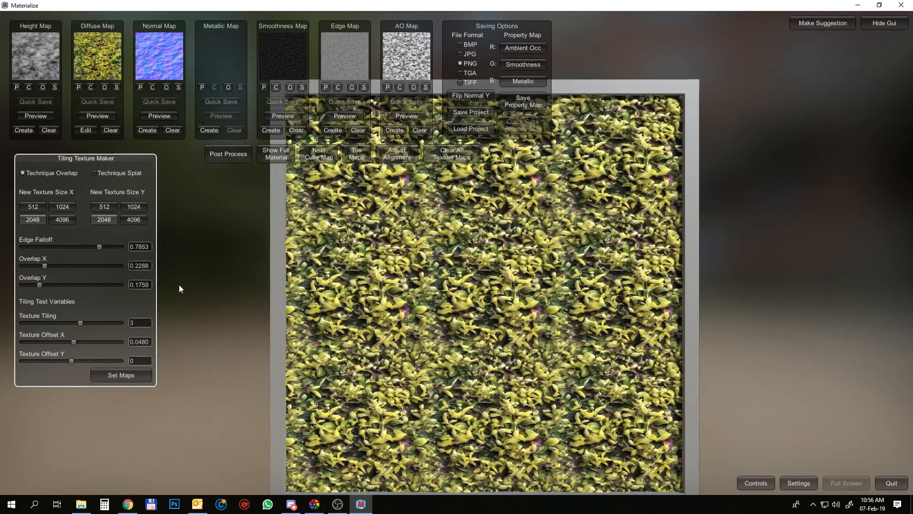
pyautogui.click(139, 368)
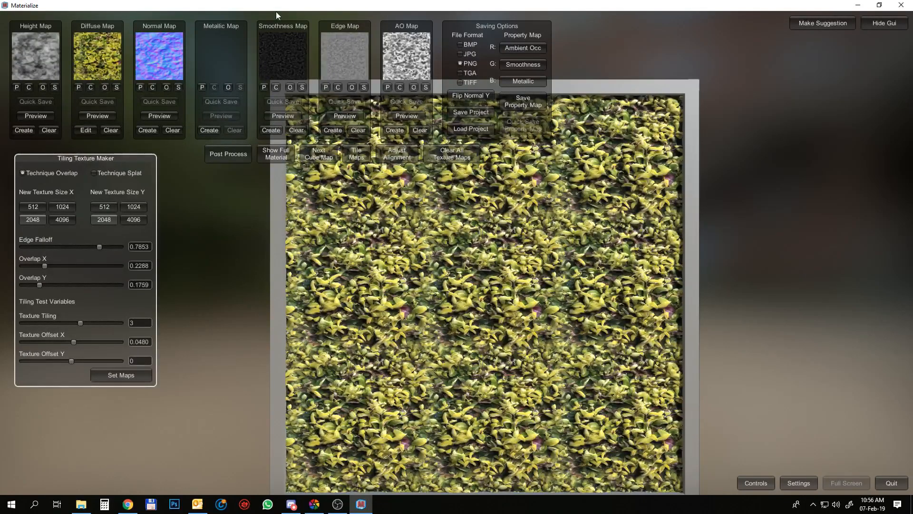
# - Recreate the leaf texture's smoothness map with Final Contrast set to -1
pyautogui.click(270, 131)
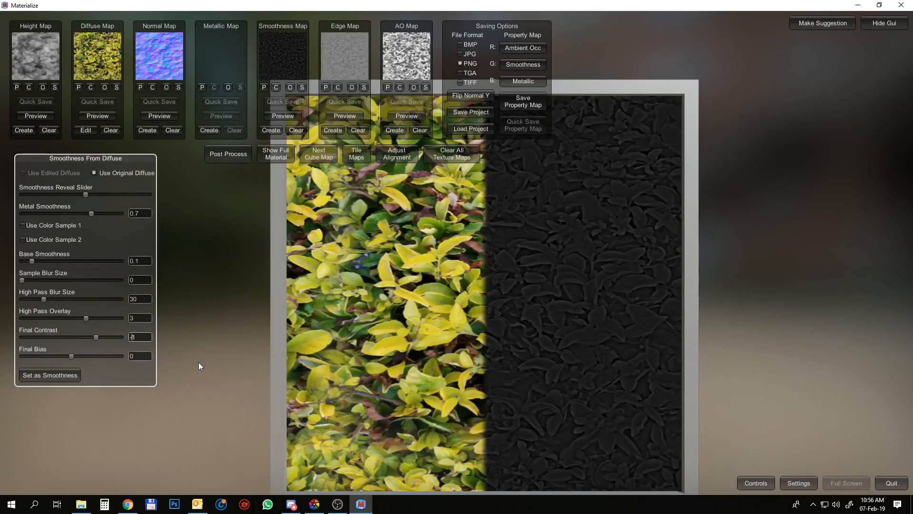
pyautogui.write('-')
pyautogui.click(31, 373)
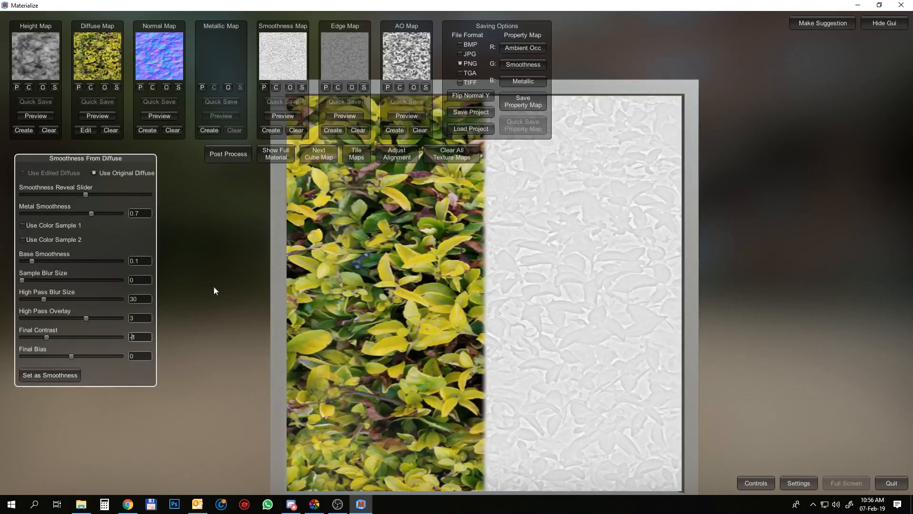
# - Save the smoothness map as Grass_02_Roughness in a new Grass_02 folder inside test textures
pyautogui.click(302, 87)
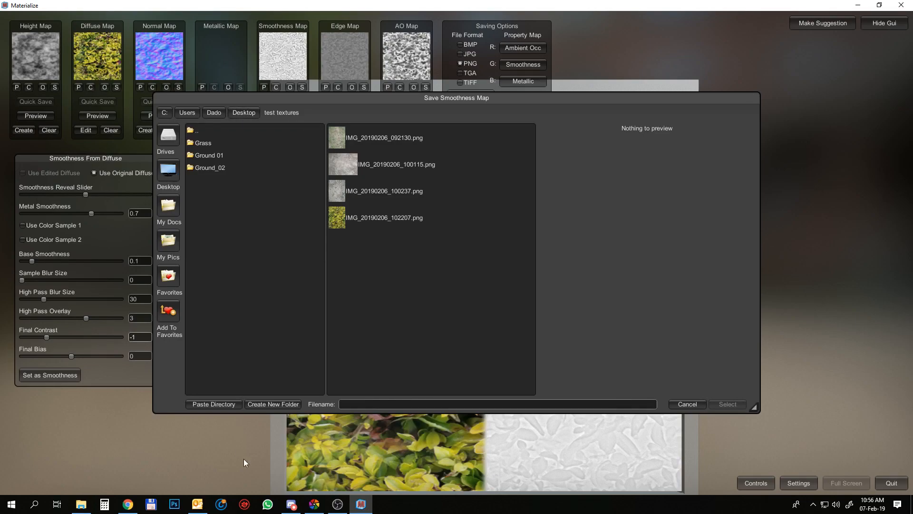
pyautogui.click(251, 404)
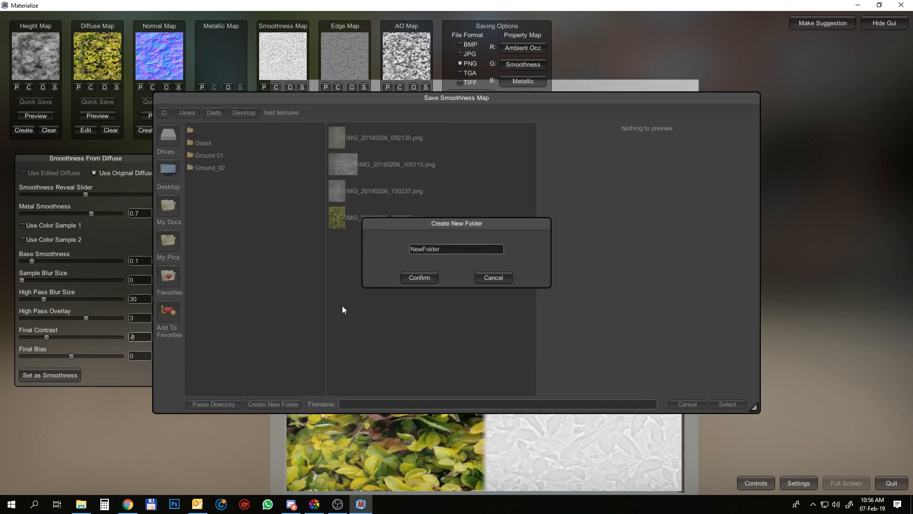
pyautogui.moveTo(447, 246); pyautogui.dragTo(364, 247)
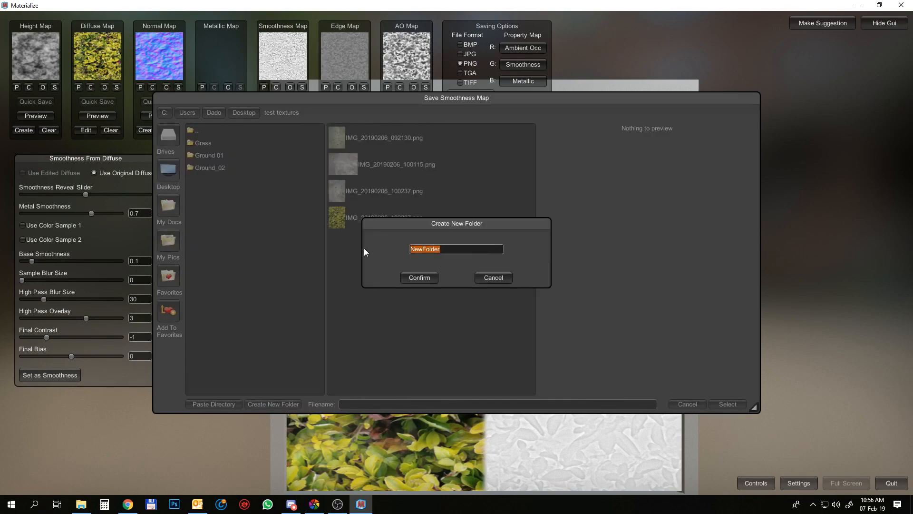
pyautogui.write('Grass_02')
pyautogui.click(414, 279)
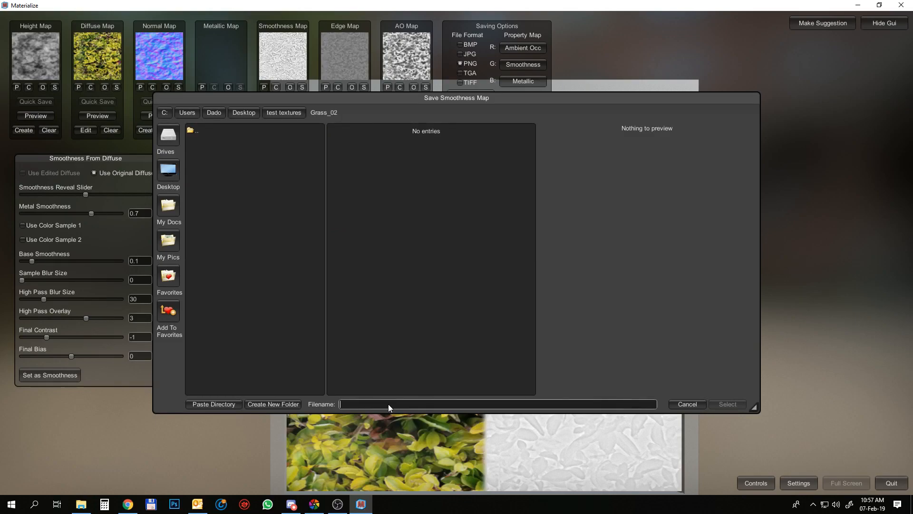
pyautogui.write('g')
pyautogui.press('BackSpace')
pyautogui.write('Grass_02_Roughness')
pyautogui.click(718, 404)
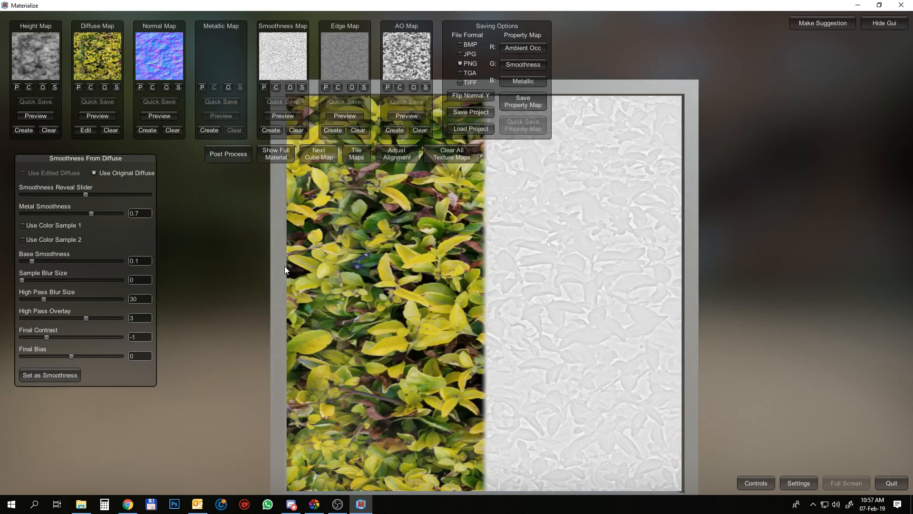
# - Save the property map as Grass_02_ARM in the Grass_02 folder
pyautogui.click(523, 101)
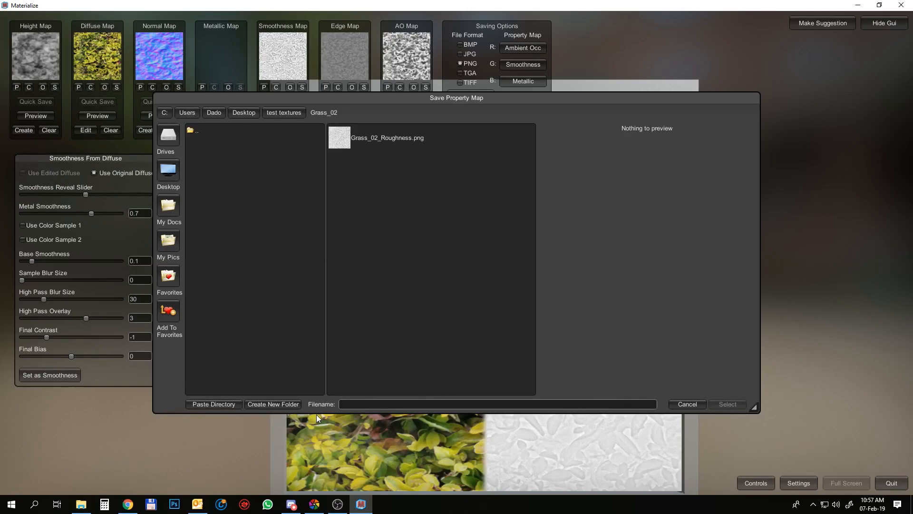
pyautogui.click(382, 143)
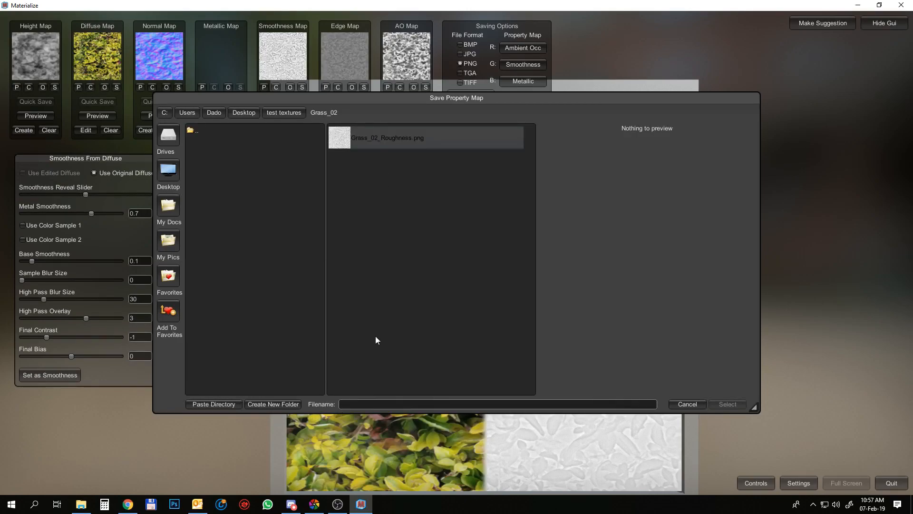
pyautogui.moveTo(371, 404); pyautogui.dragTo(435, 404)
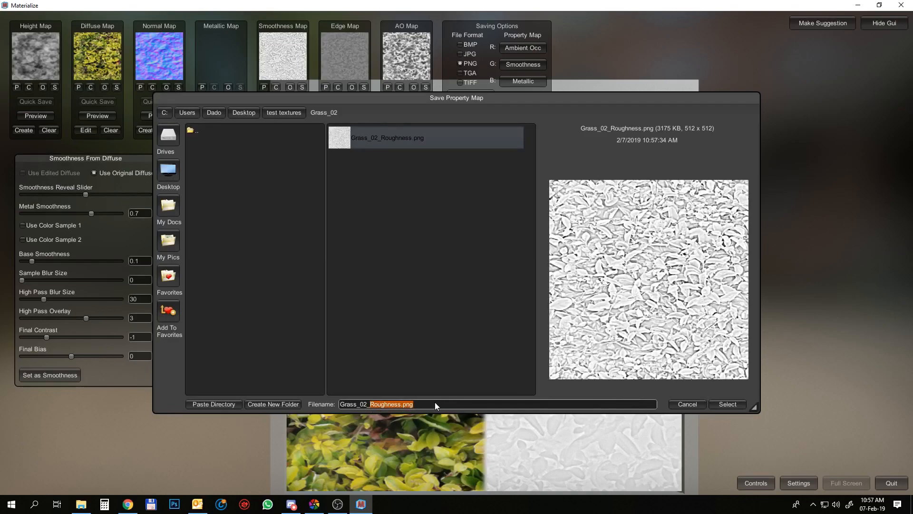
pyautogui.write('ARM')
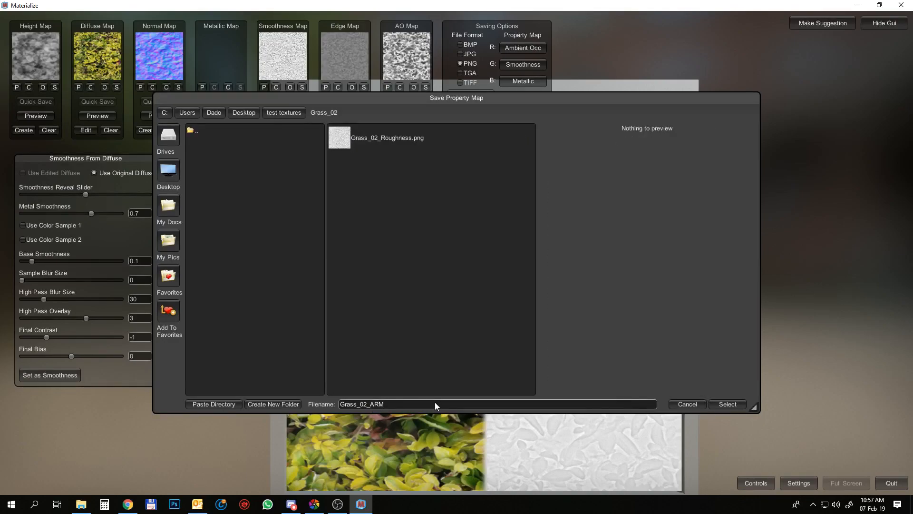
pyautogui.click(725, 405)
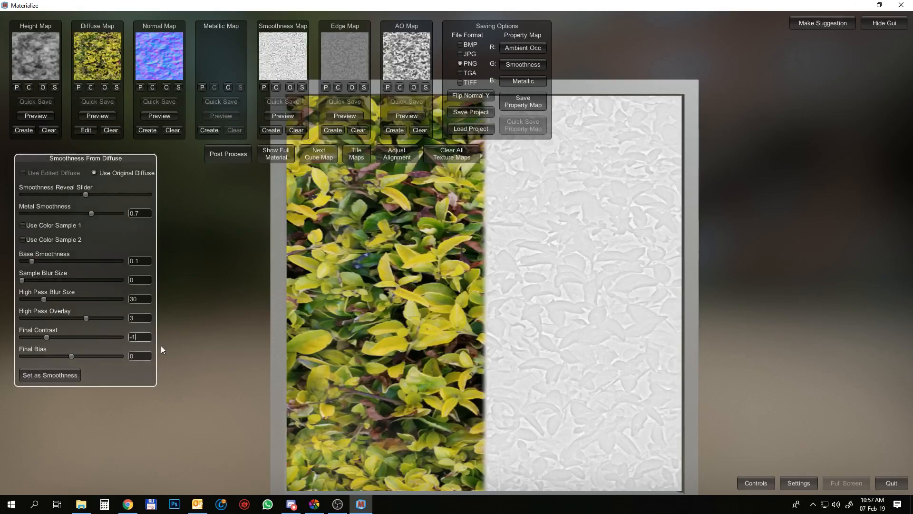
# - Set the smoothness map's Final Contrast to 1 and reapply it, and save the project as Grass_02 in the Grass_02 folder
pyautogui.press('BackSpace')
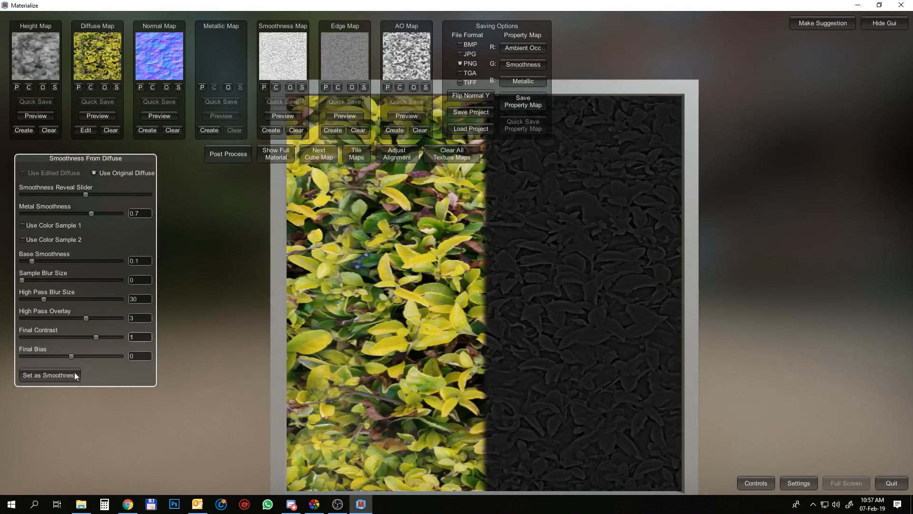
pyautogui.click(58, 374)
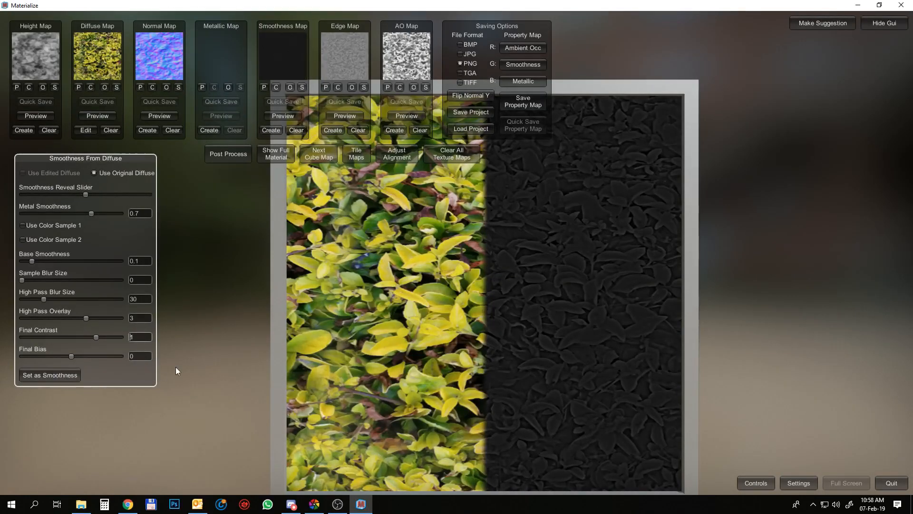
pyautogui.click(470, 114)
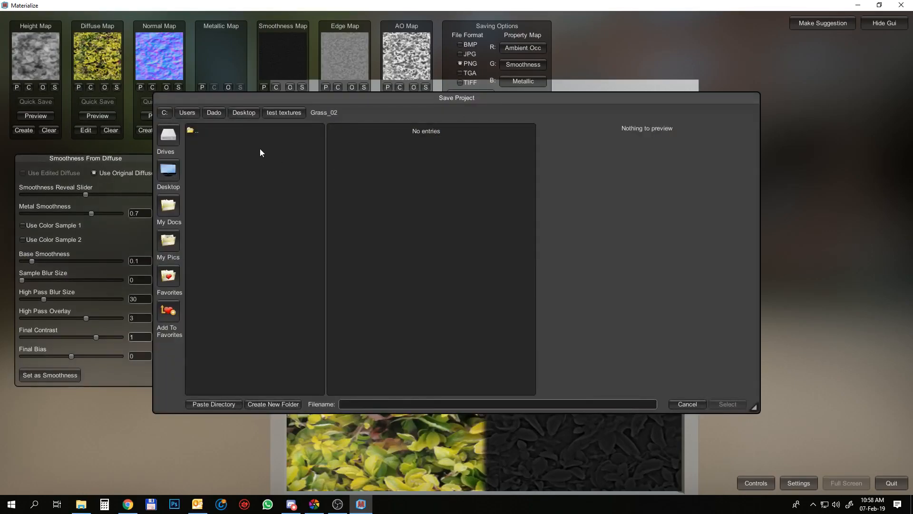
pyautogui.click(347, 405)
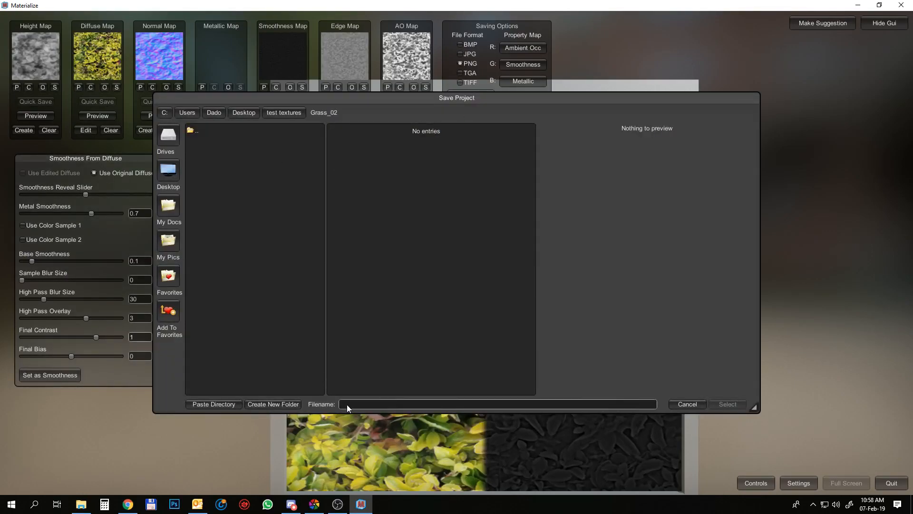
pyautogui.write('Grass_02')
pyautogui.press('Return')
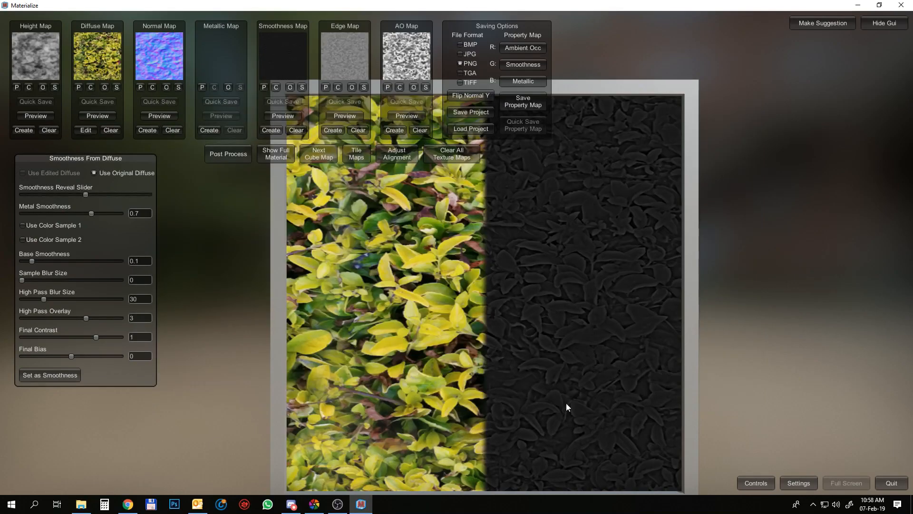
# - Switch to File Explorer and open the Grass_02 folder in test textures to check the saved maps
pyautogui.click(81, 504)
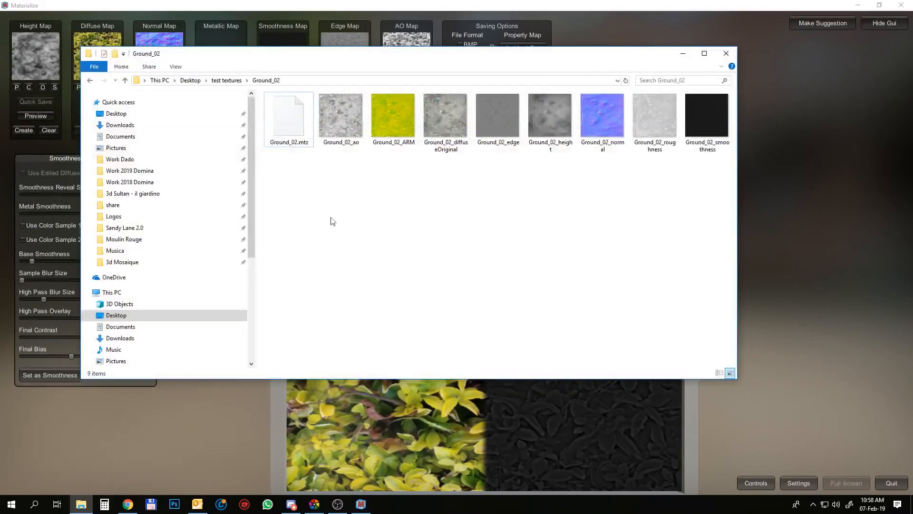
pyautogui.click(235, 80)
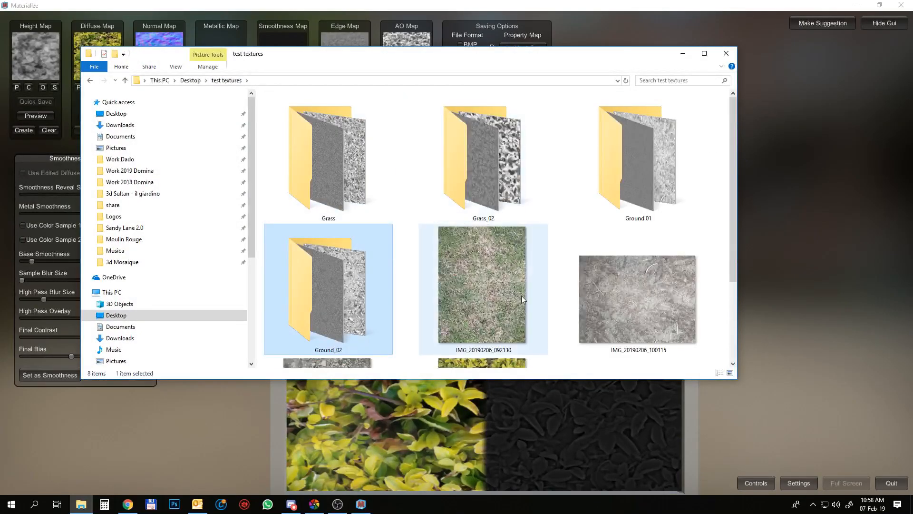
pyautogui.doubleClick(498, 158)
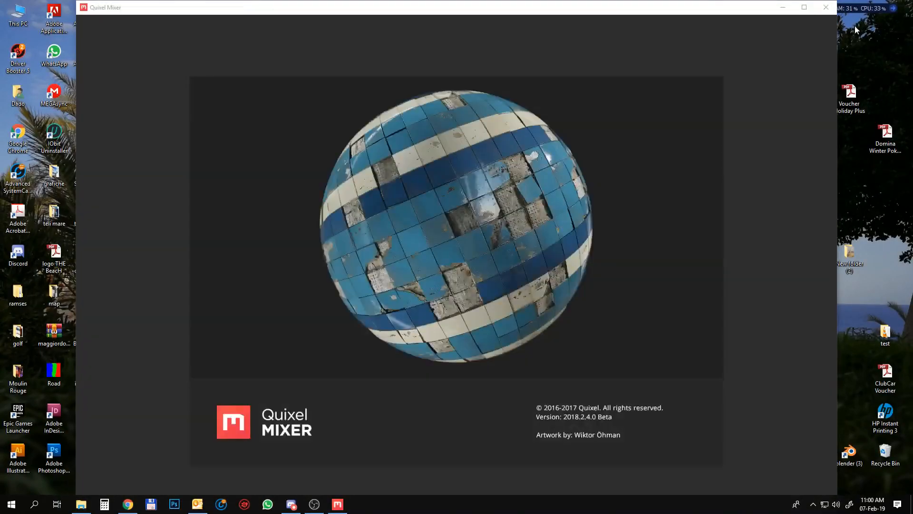
# - In Quixel Mixer, create a new mix named Ground_Mix in the Dado Textures project, with 2048 px resolution and the Metalness workflow
pyautogui.click(808, 8)
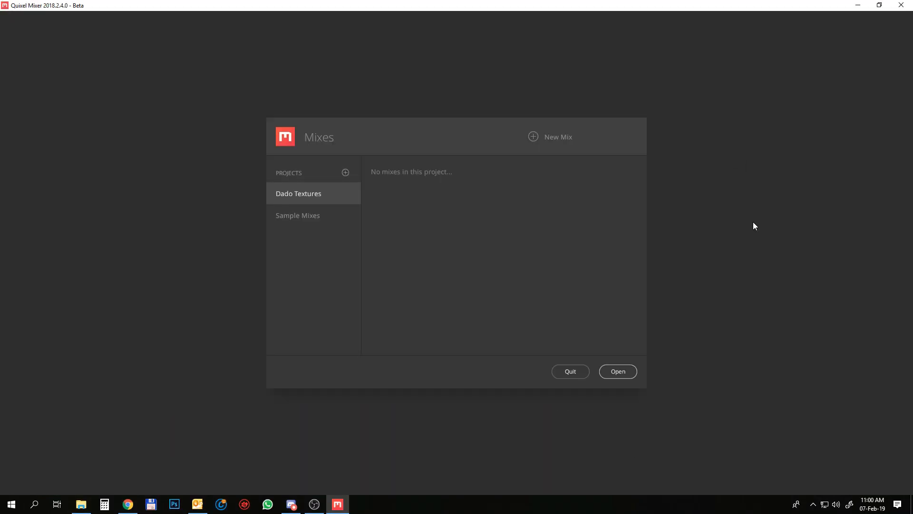
pyautogui.click(566, 137)
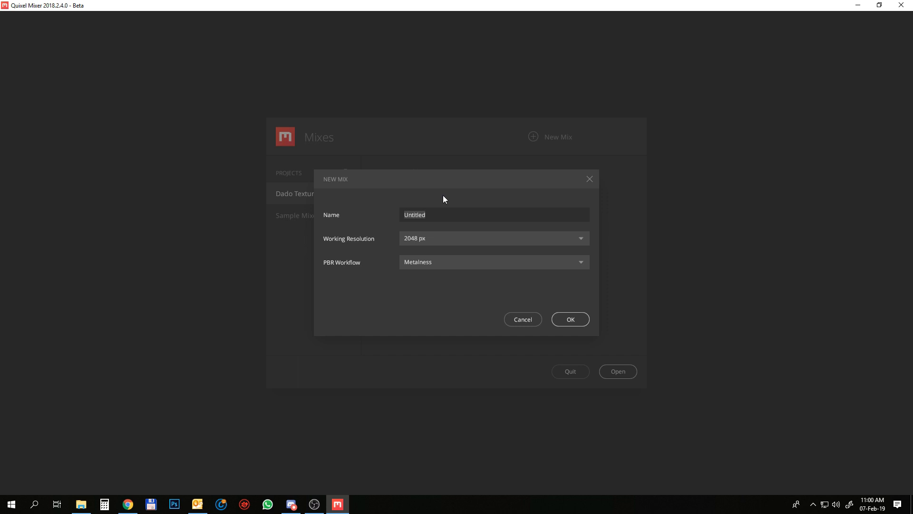
pyautogui.write('Ground_Mix')
pyautogui.click(579, 321)
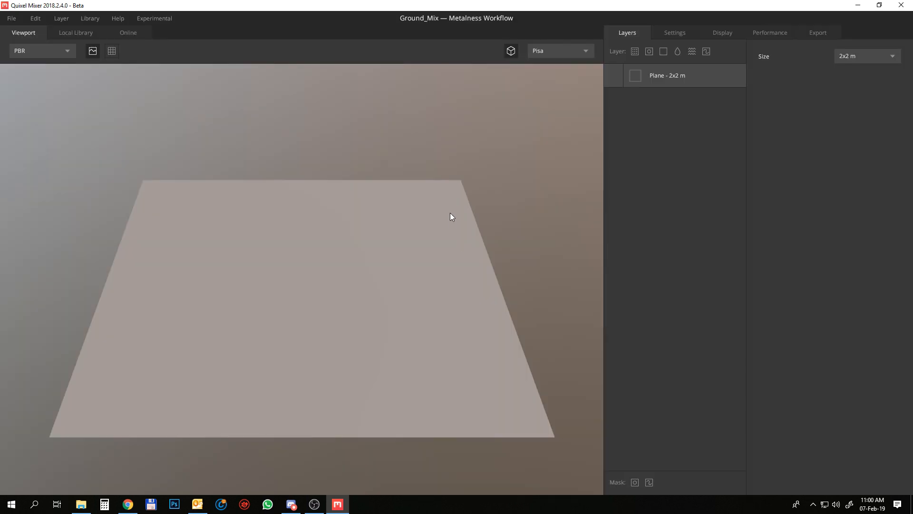
# - Start a custom surface import and load Ground_01_diffuseOriginal from the test textures Ground 01 folder as its diffuse map
pyautogui.moveTo(449, 213); pyautogui.dragTo(443, 195, button='middle')
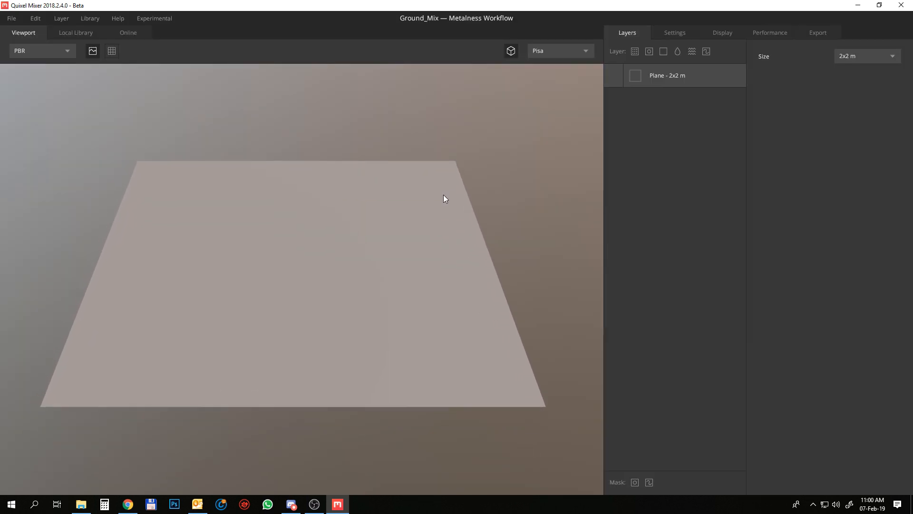
pyautogui.click(68, 18)
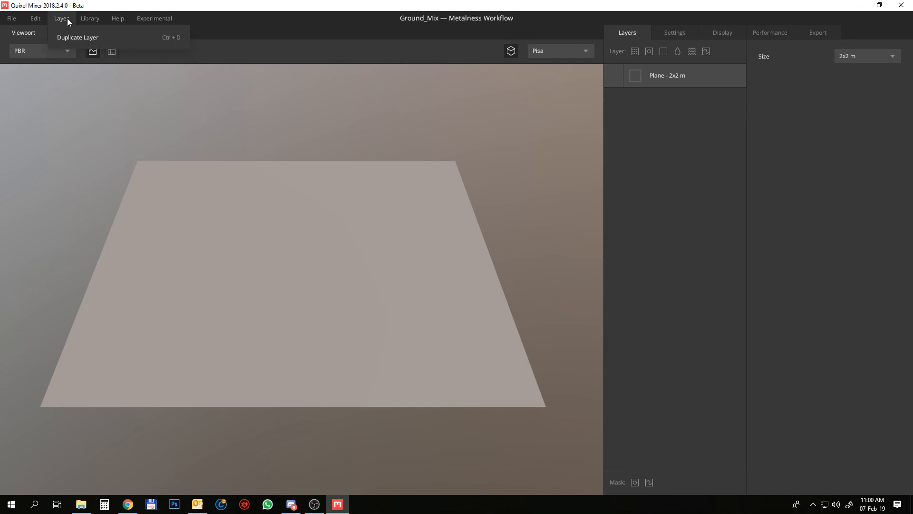
pyautogui.moveTo(98, 19)
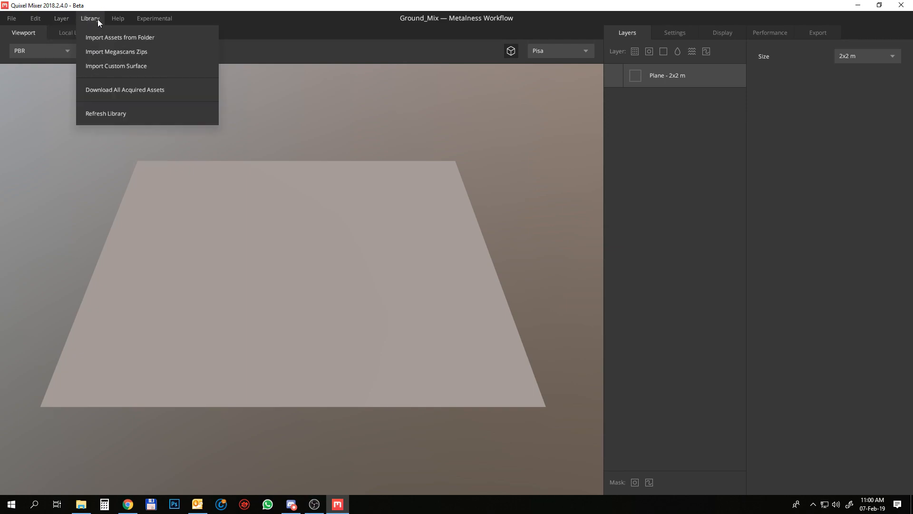
pyautogui.click(94, 65)
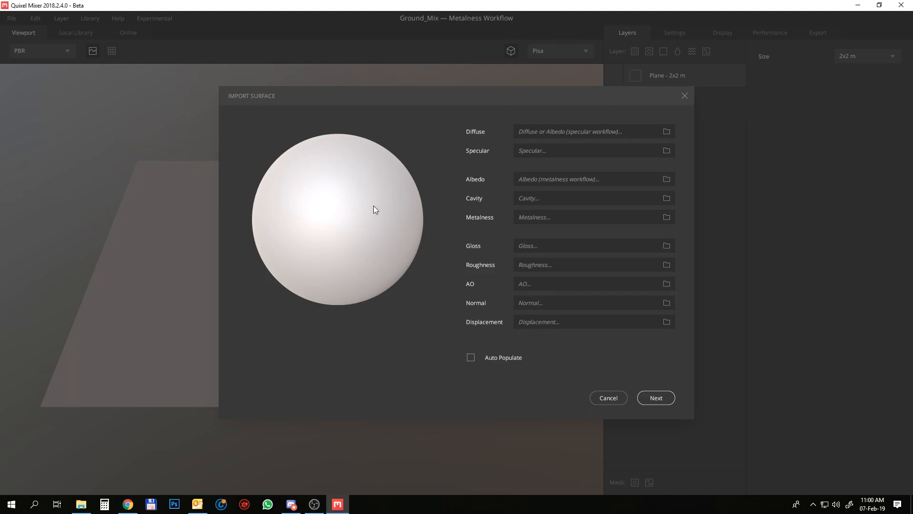
pyautogui.click(667, 131)
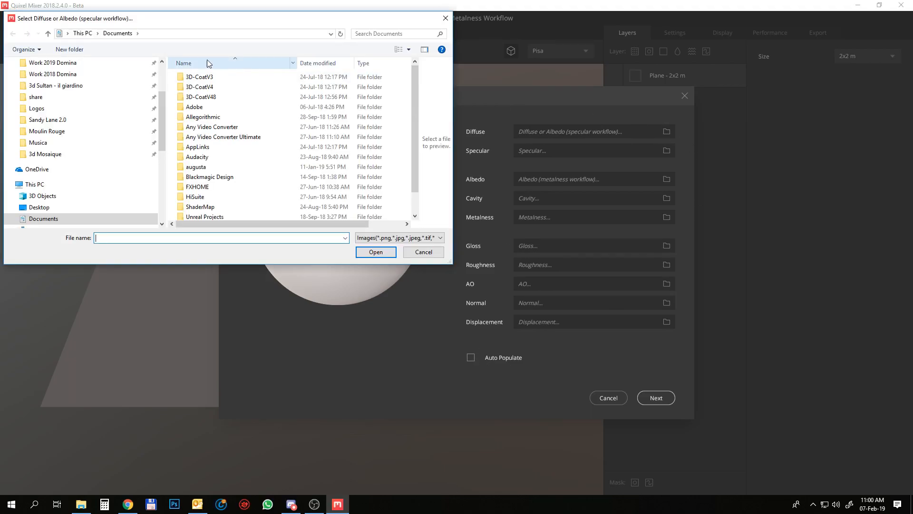
pyautogui.moveTo(161, 102); pyautogui.dragTo(163, 76)
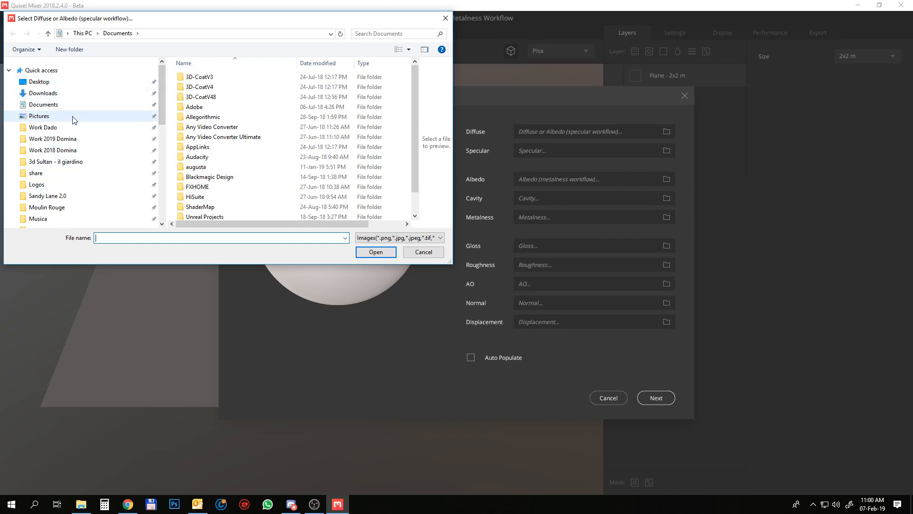
pyautogui.scroll(-3, 76, 143)
pyautogui.scroll(3, 77, 167)
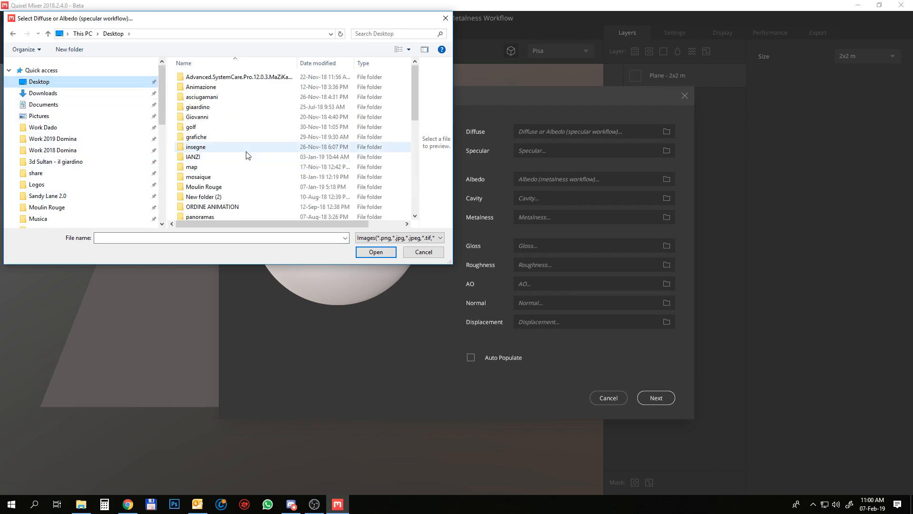
pyautogui.doubleClick(225, 140)
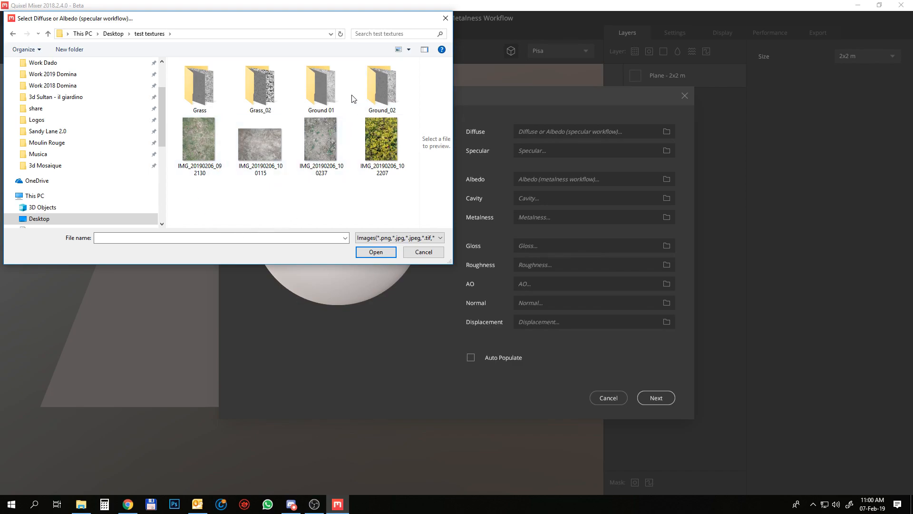
pyautogui.doubleClick(324, 86)
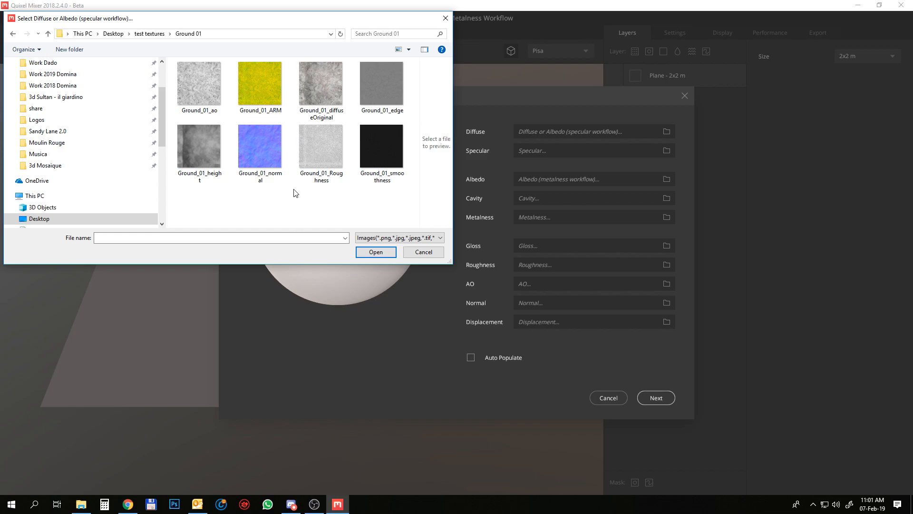
pyautogui.click(315, 119)
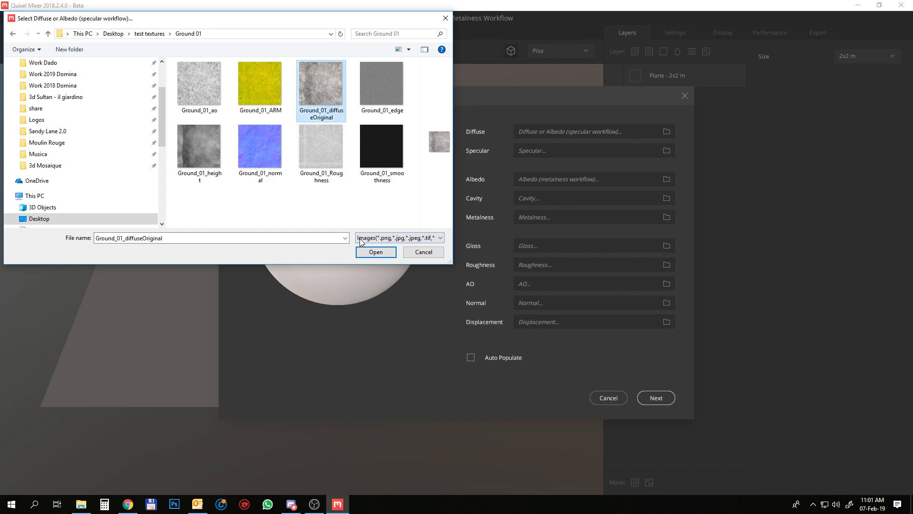
pyautogui.click(369, 252)
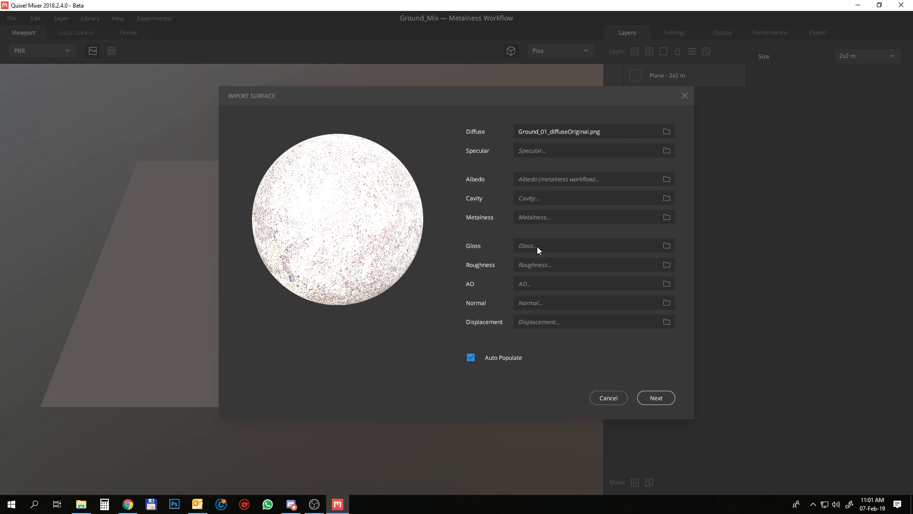
# - Load Ground_01_ao from the Ground 01 folder as the surface's AO map
pyautogui.click(667, 284)
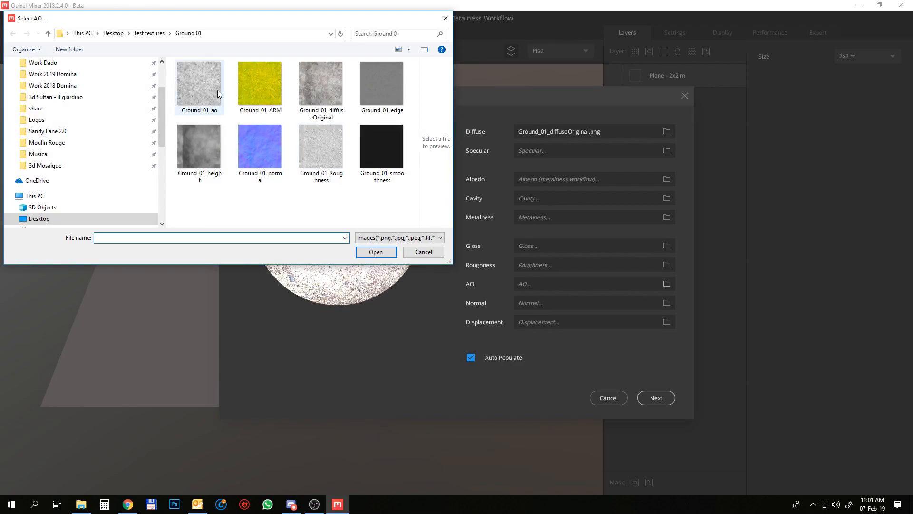
pyautogui.click(199, 84)
pyautogui.click(376, 252)
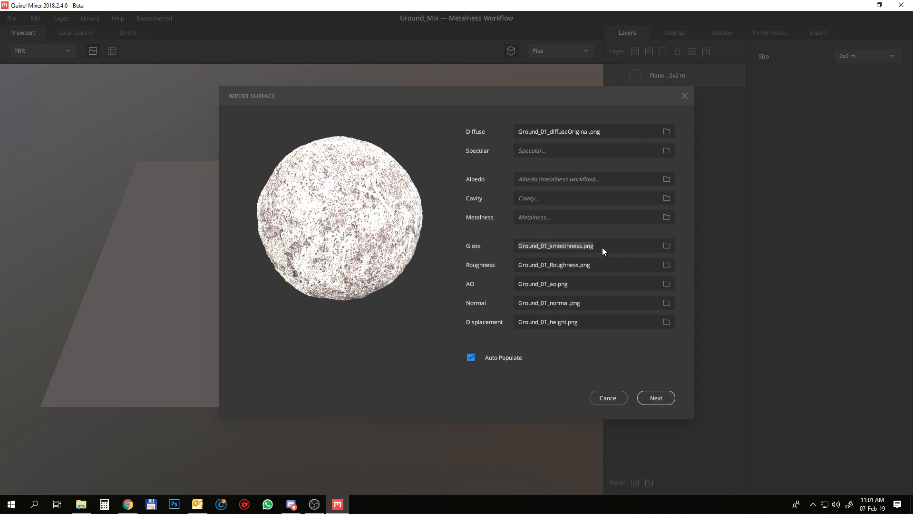
# - Import the surface with the name Ground_01, a 2 m area, the Ground category and the tag Ground
pyautogui.click(656, 398)
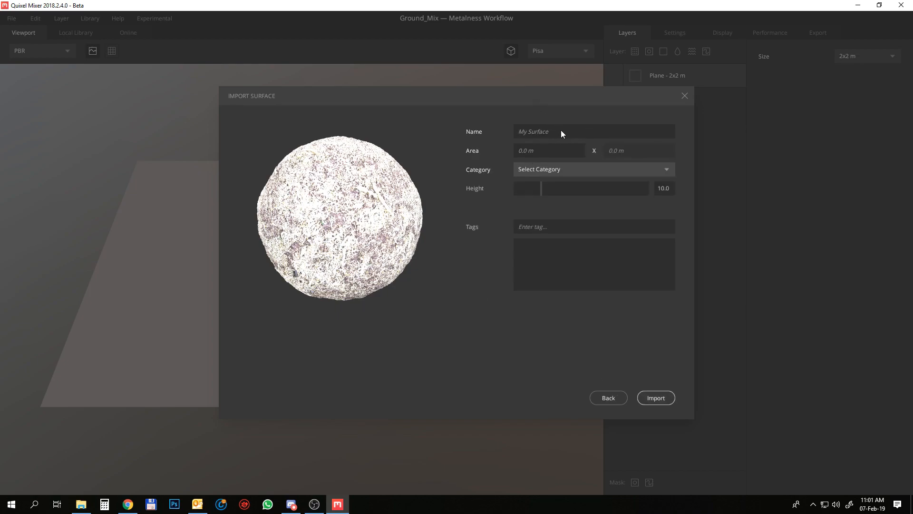
pyautogui.write('Ground_01')
pyautogui.click(549, 150)
pyautogui.click(561, 171)
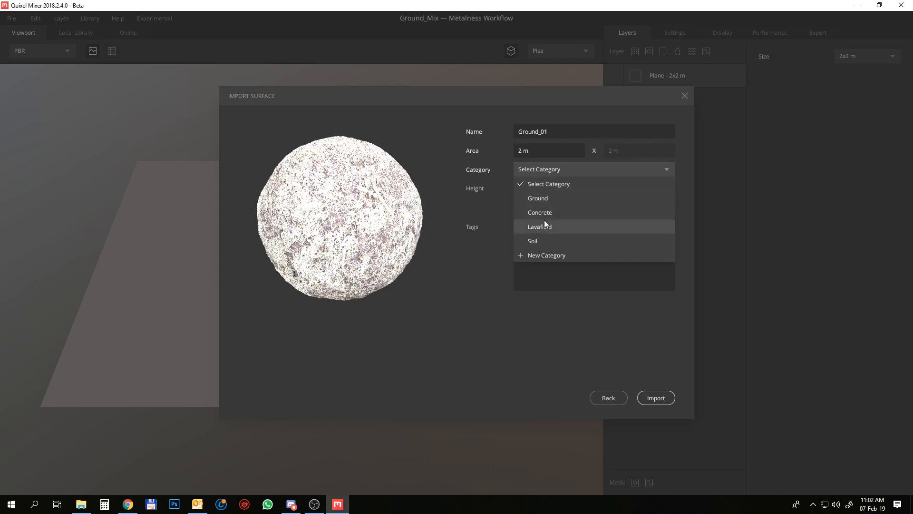
pyautogui.click(546, 204)
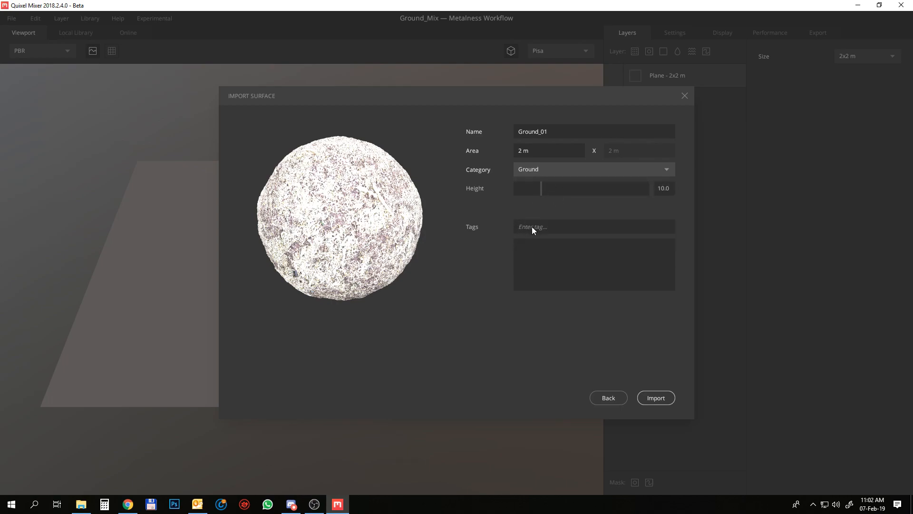
pyautogui.click(557, 229)
pyautogui.write('Ground')
pyautogui.press('Return')
pyautogui.click(656, 398)
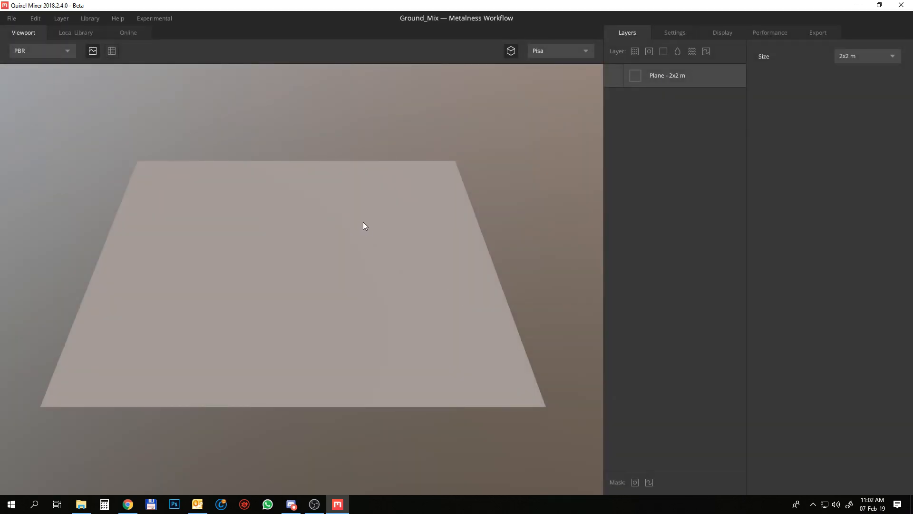
# - Start another custom surface import and load Ground_02_diffuseOriginal from the test textures Ground_02 folder as its diffuse map
pyautogui.click(81, 19)
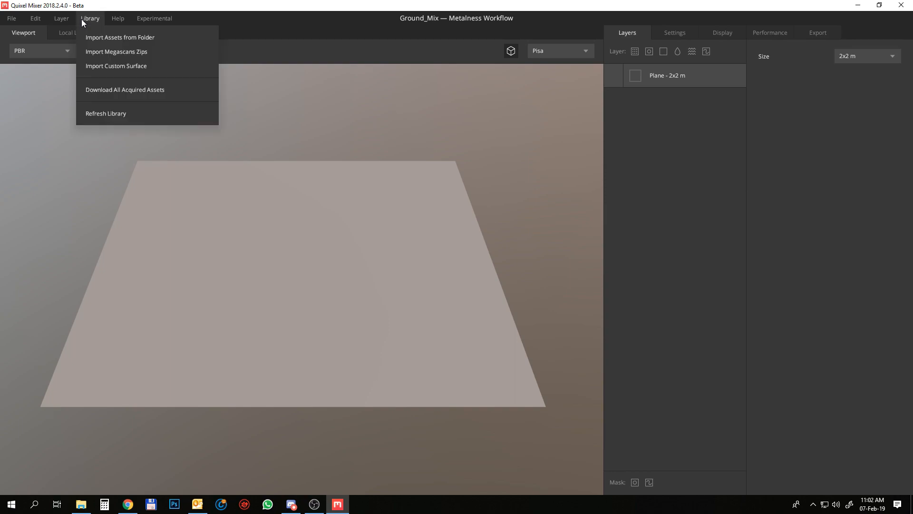
pyautogui.click(89, 66)
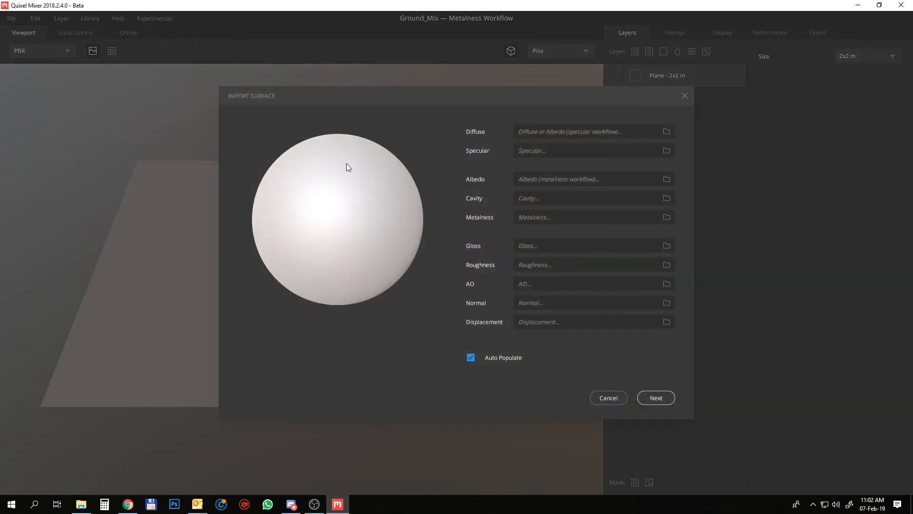
pyautogui.click(667, 132)
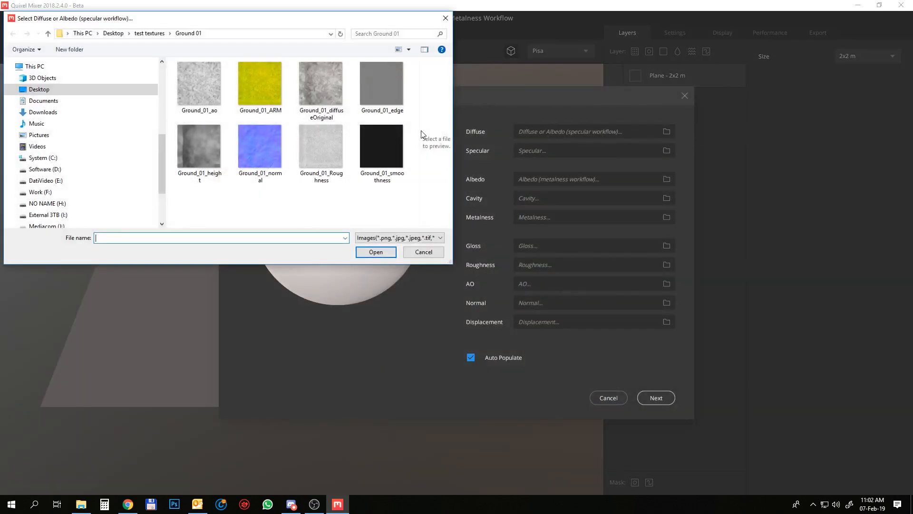
pyautogui.click(149, 33)
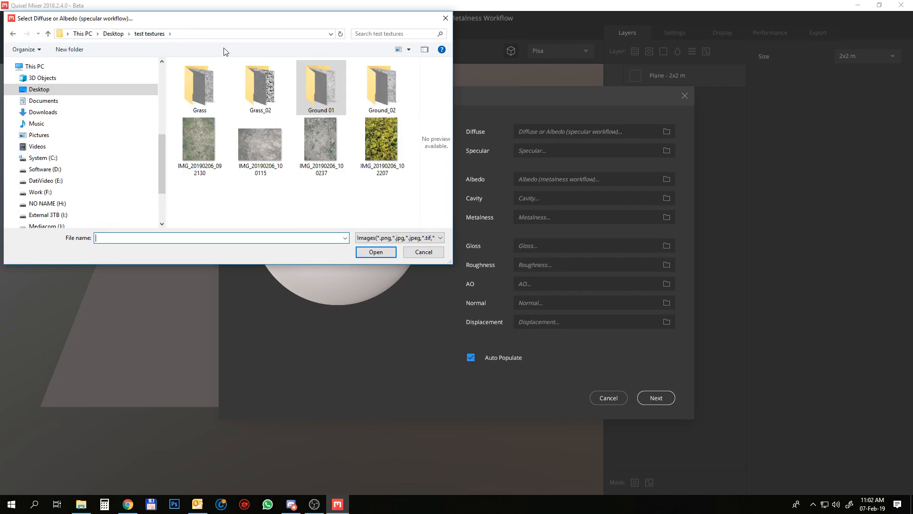
pyautogui.doubleClick(383, 81)
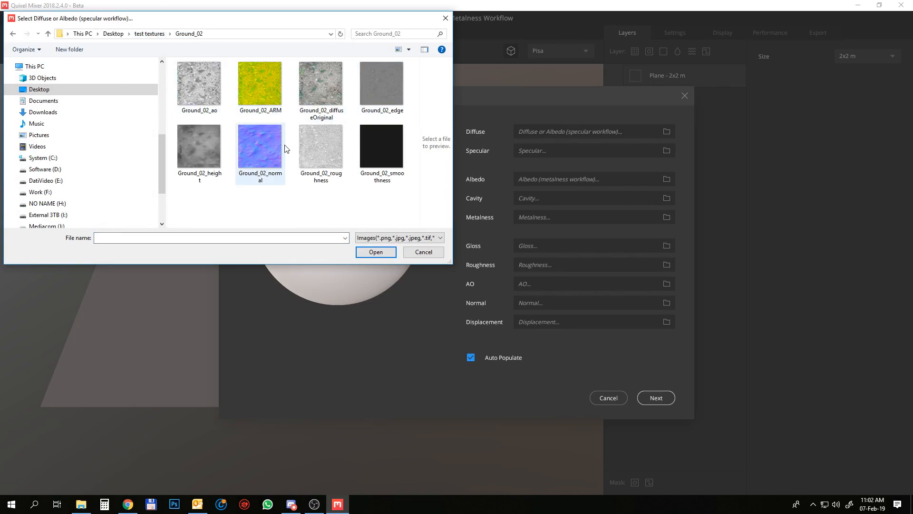
pyautogui.click(321, 95)
pyautogui.click(375, 252)
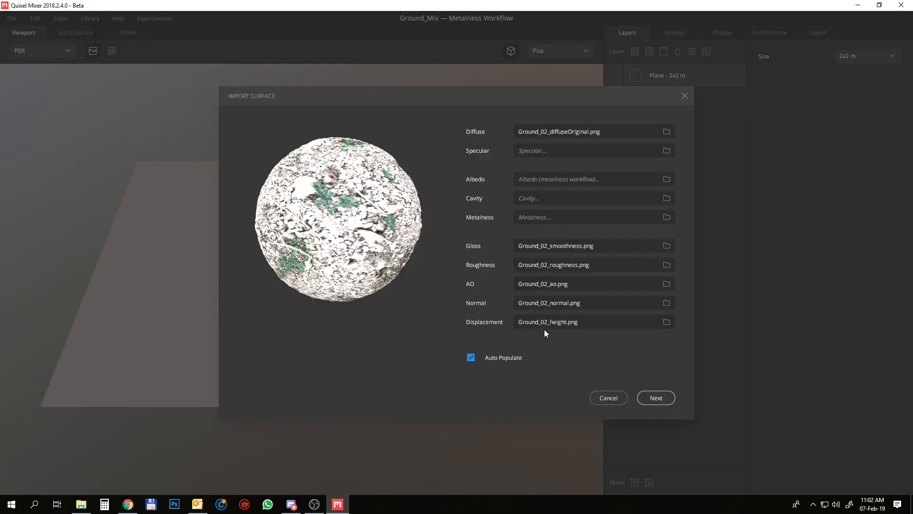
# - Import the surface with the name Ground_2, a 2 m area and the Ground category
pyautogui.click(653, 398)
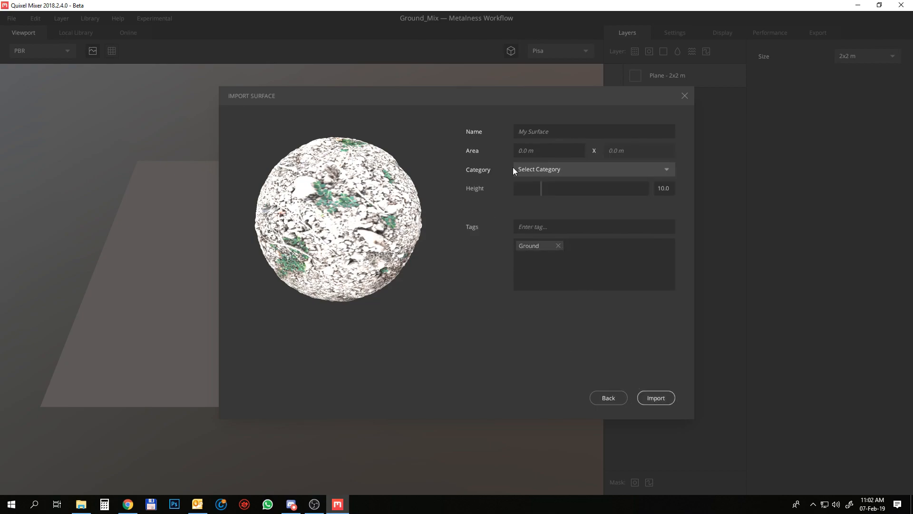
pyautogui.write('Ground_2')
pyautogui.click(545, 151)
pyautogui.click(551, 177)
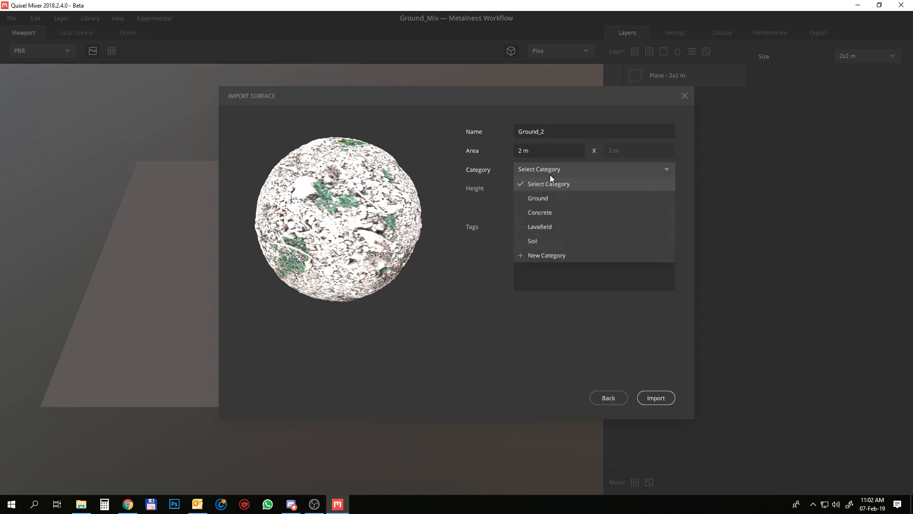
pyautogui.click(546, 196)
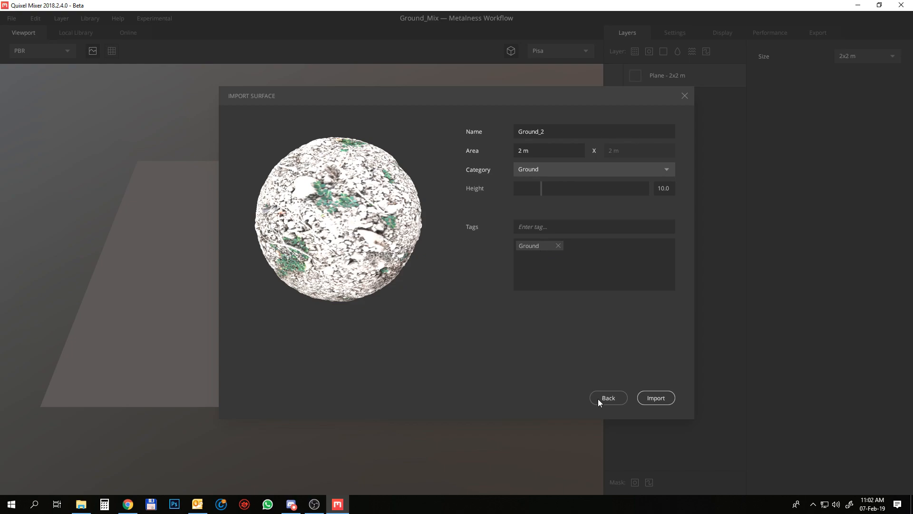
pyautogui.click(656, 398)
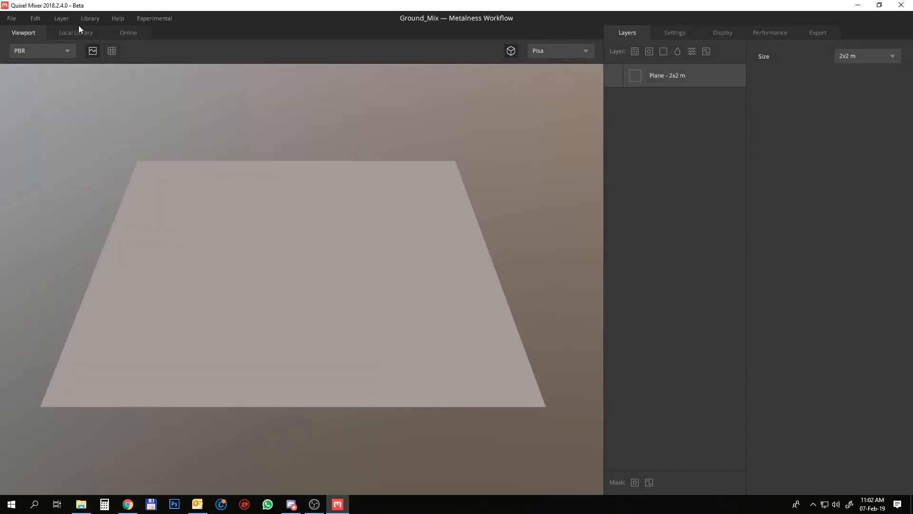
# - Start another custom surface import and load Grass_diffuseOriginal from the test textures Grass folder as its diffuse map
pyautogui.click(84, 19)
pyautogui.click(93, 68)
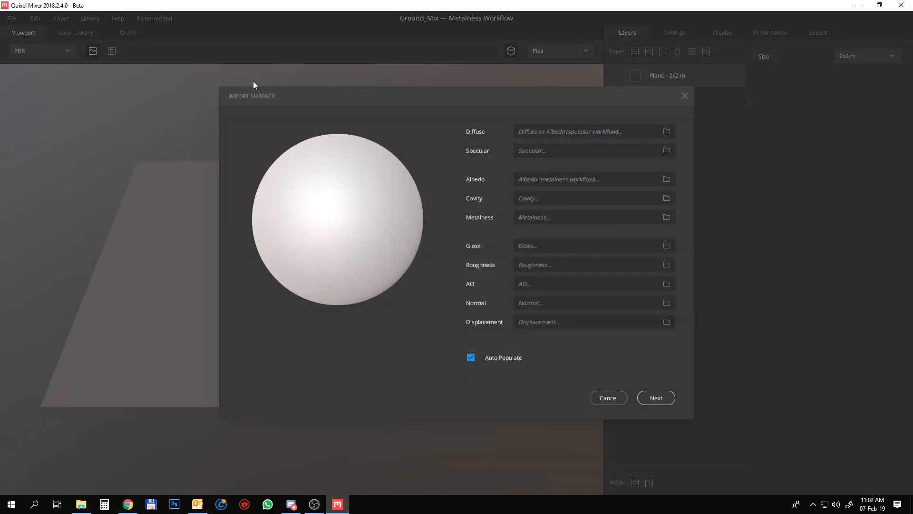
pyautogui.click(667, 131)
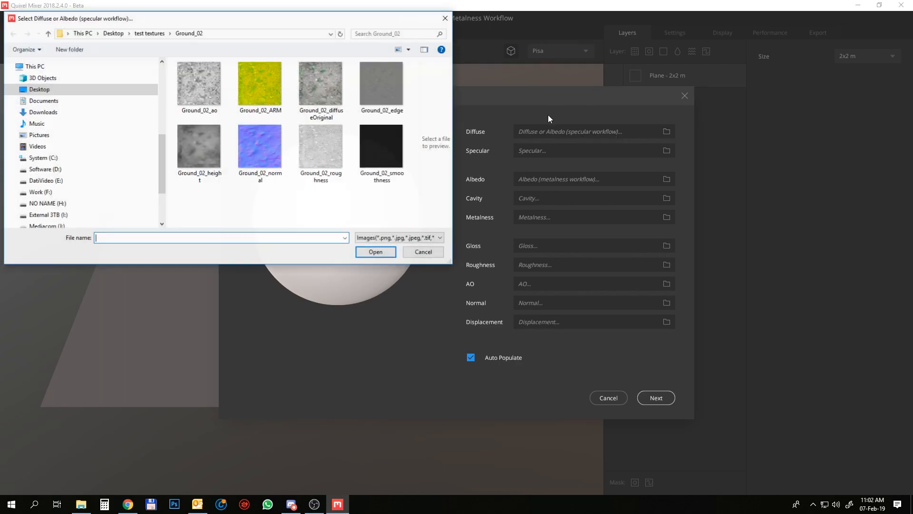
pyautogui.click(149, 33)
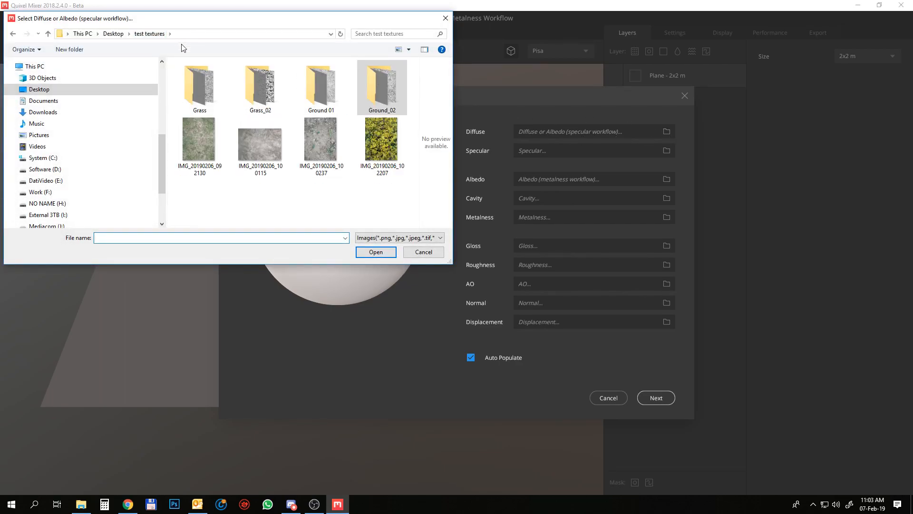
pyautogui.doubleClick(204, 82)
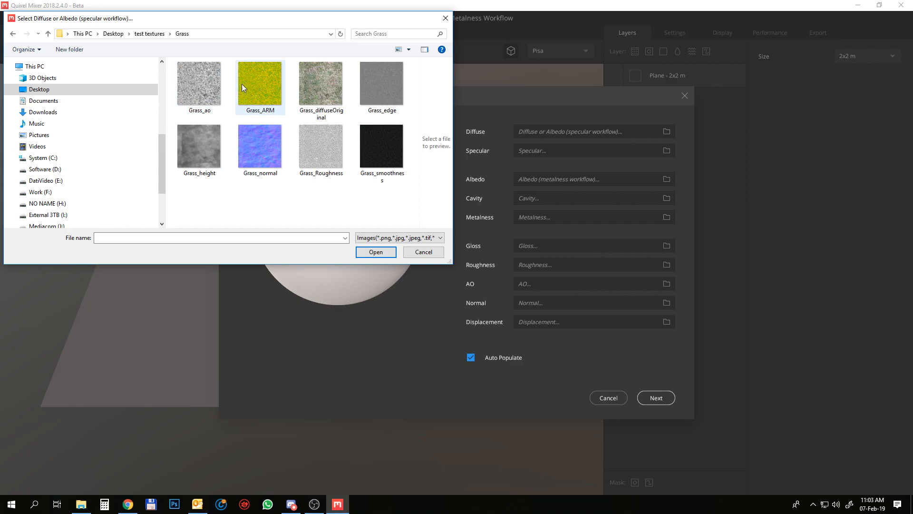
pyautogui.click(318, 101)
pyautogui.click(376, 251)
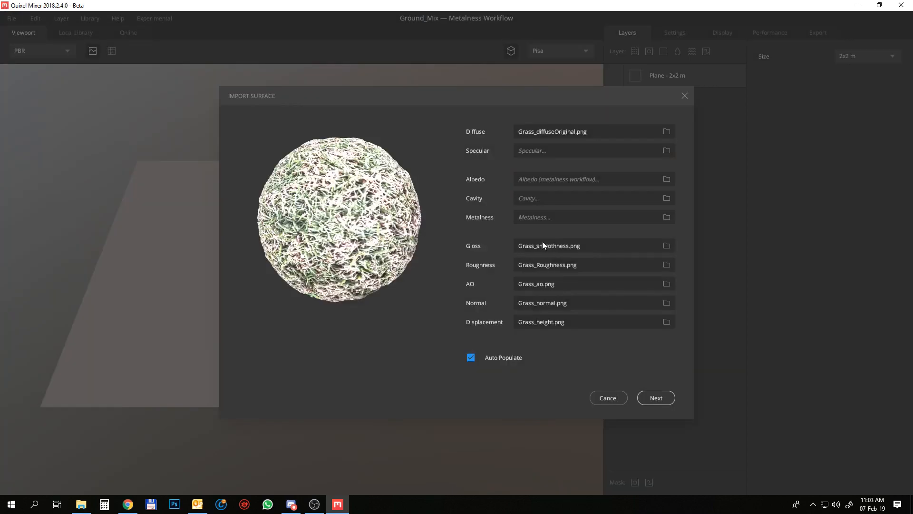
# - Import the surface with the name Grass_01, a 2 m area and the Ground category
pyautogui.click(667, 401)
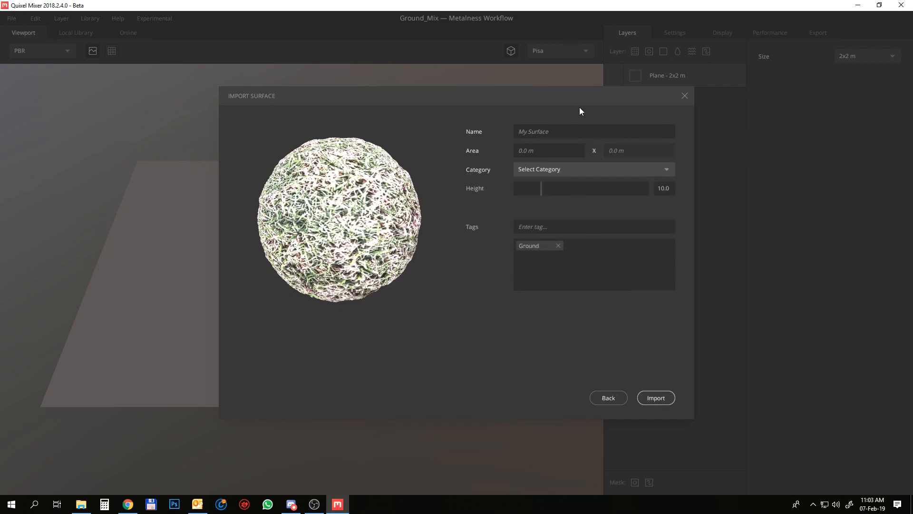
pyautogui.write('Grass_01')
pyautogui.click(542, 151)
pyautogui.click(538, 171)
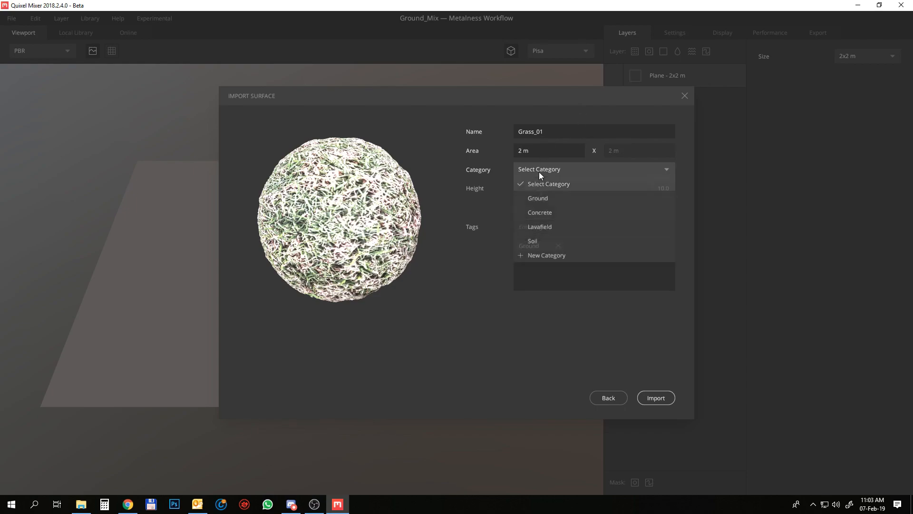
pyautogui.click(541, 200)
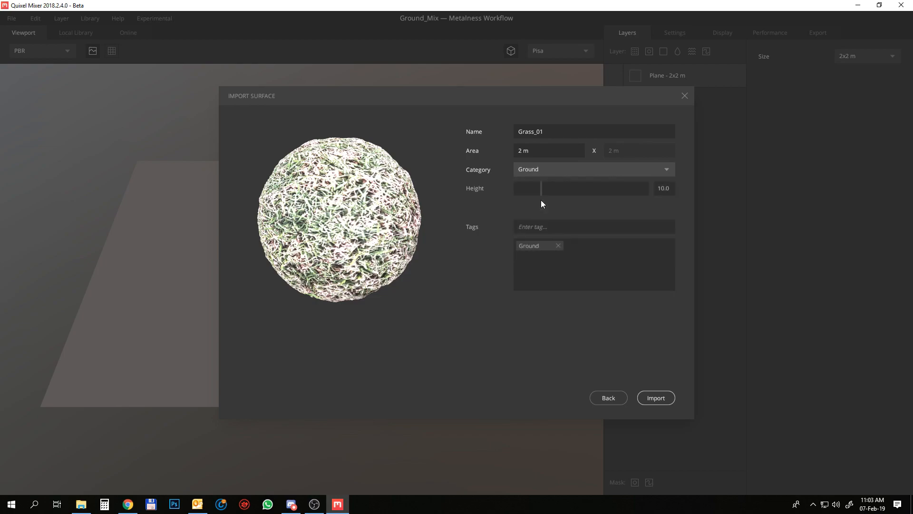
pyautogui.click(656, 398)
# - Start another custom surface import and load Grass_02_diffuseOriginal from the test textures Grass_02 folder as its diffuse map
pyautogui.click(93, 19)
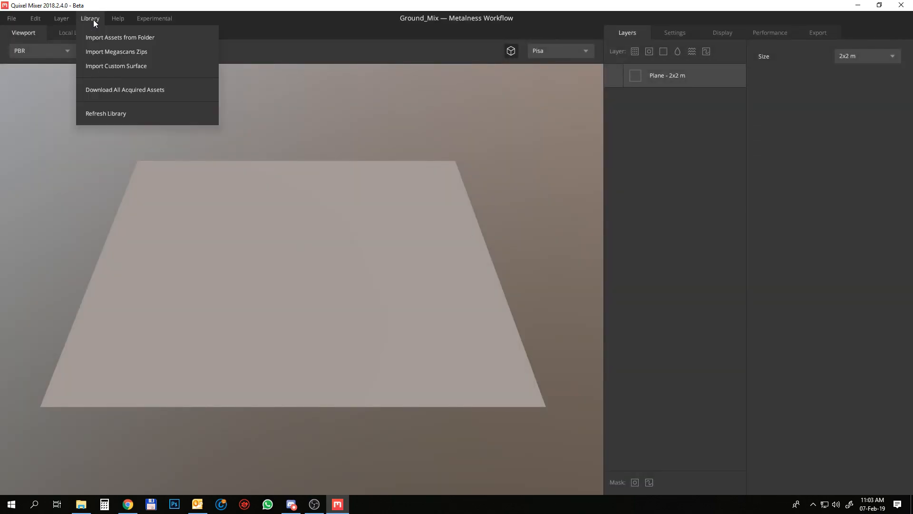
pyautogui.click(98, 65)
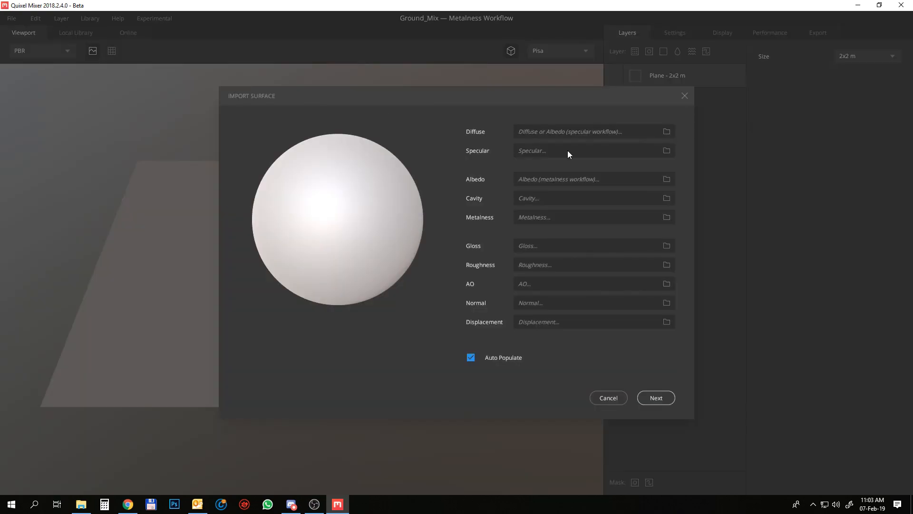
pyautogui.click(667, 132)
pyautogui.click(153, 33)
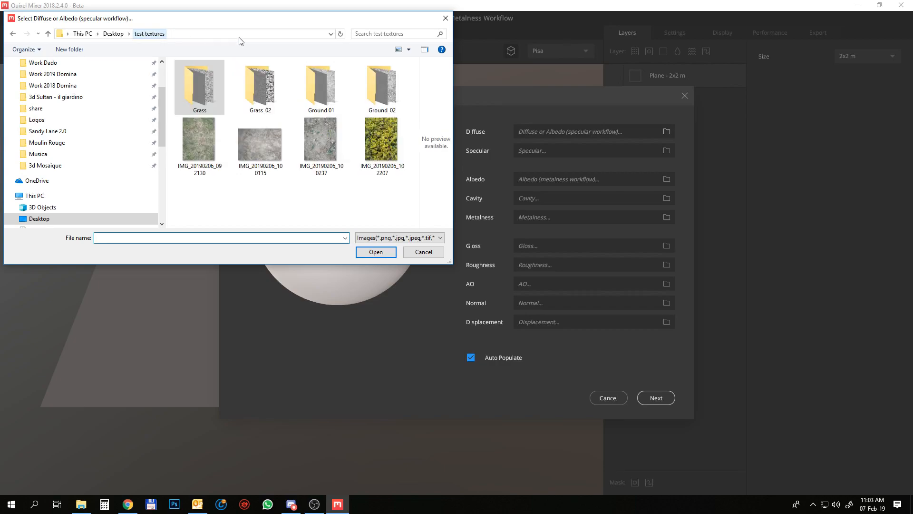
pyautogui.click(264, 94)
pyautogui.doubleClick(265, 94)
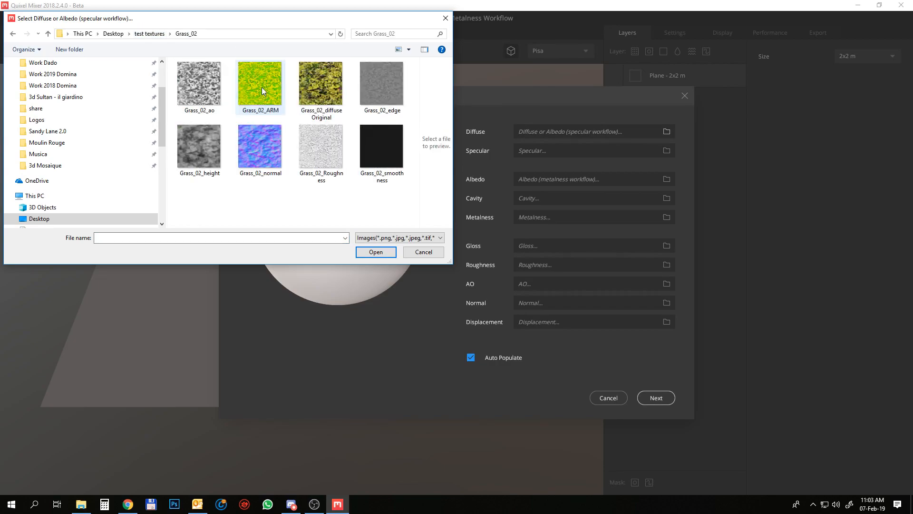
pyautogui.click(321, 88)
pyautogui.click(377, 252)
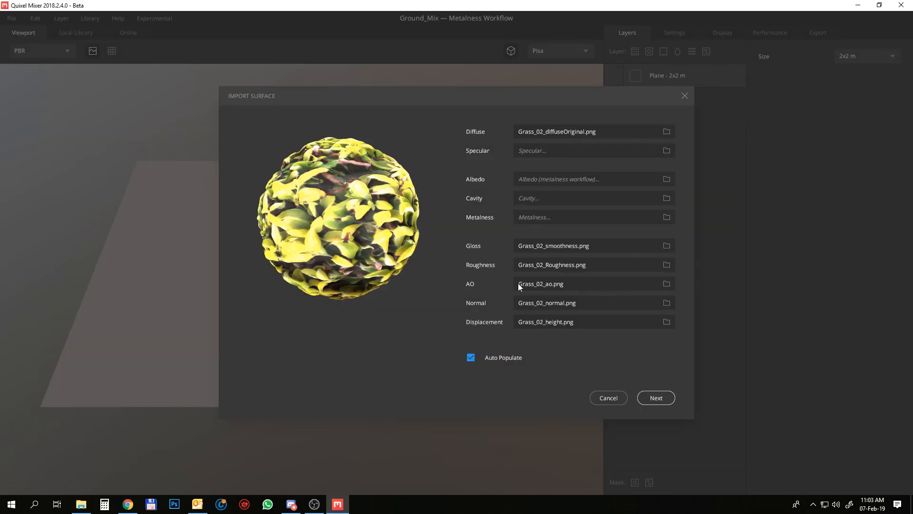
# - Import the surface with the name Grass_2, a 2 m area and the Ground category
pyautogui.click(657, 398)
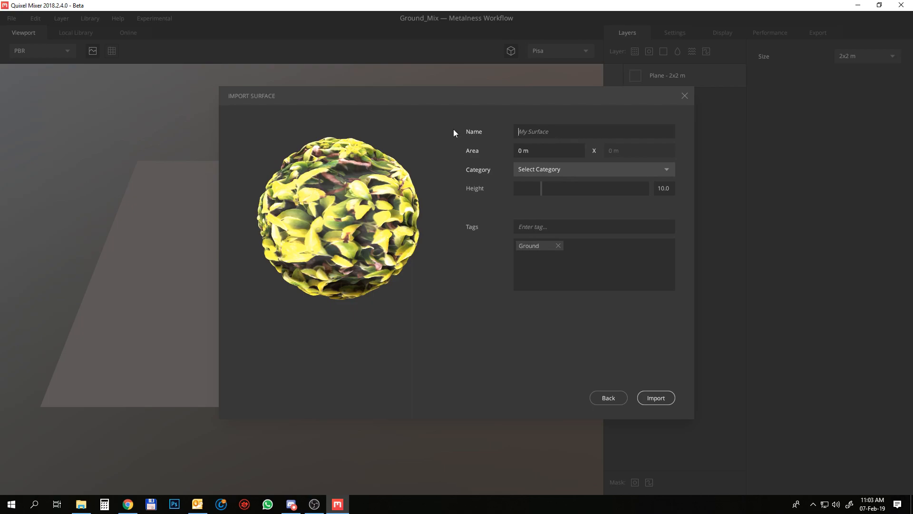
pyautogui.write('Grass_2')
pyautogui.click(653, 399)
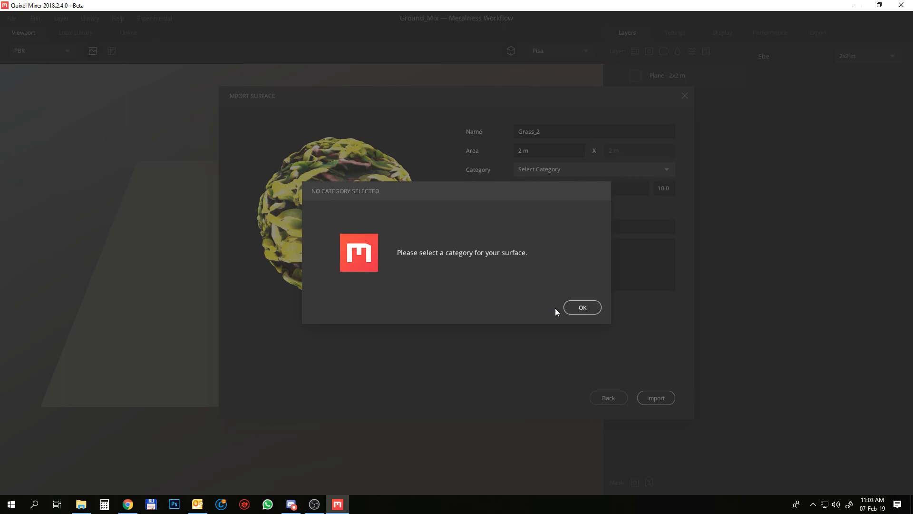
pyautogui.click(580, 308)
pyautogui.click(549, 171)
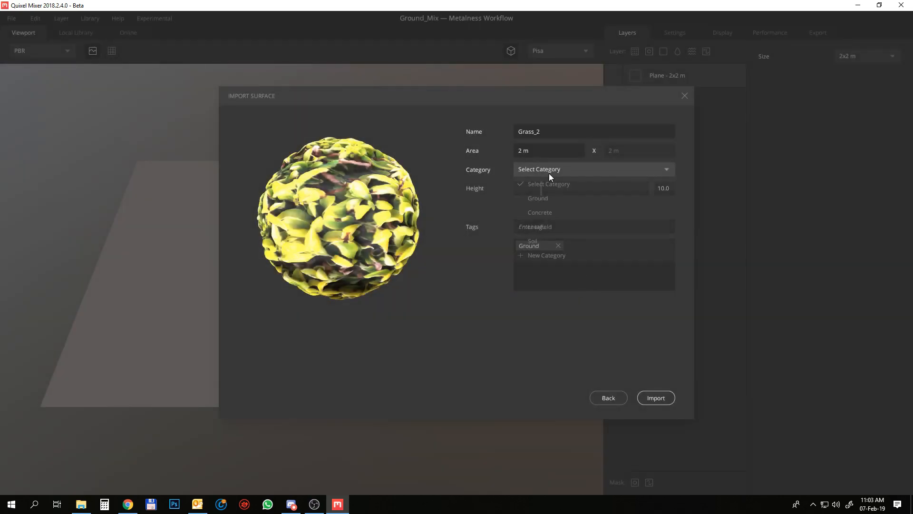
pyautogui.click(542, 198)
pyautogui.click(643, 398)
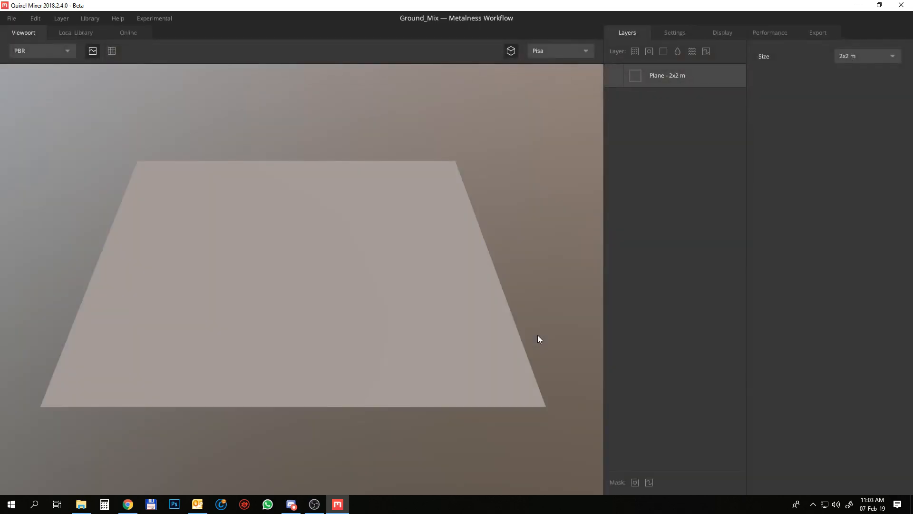
# - Add the Ground_2 surface from the local library to the mix as a layer above the plane
pyautogui.click(75, 33)
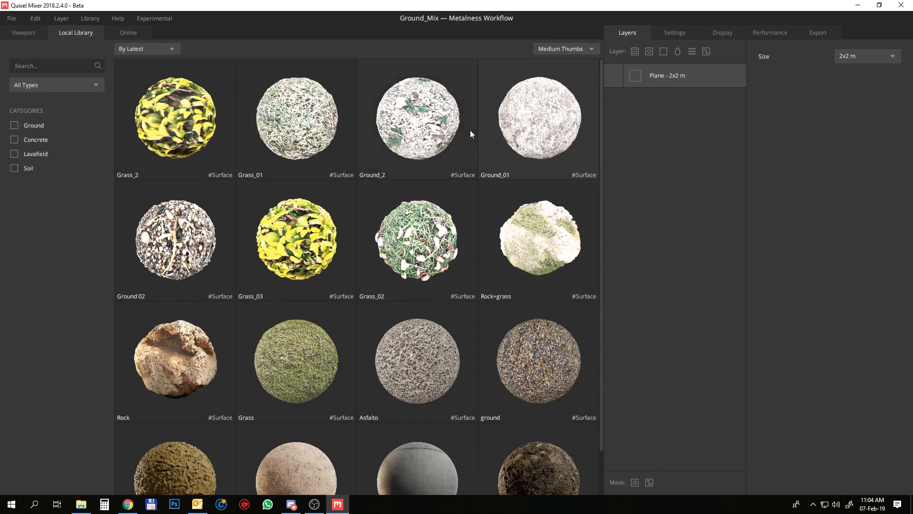
pyautogui.click(435, 124)
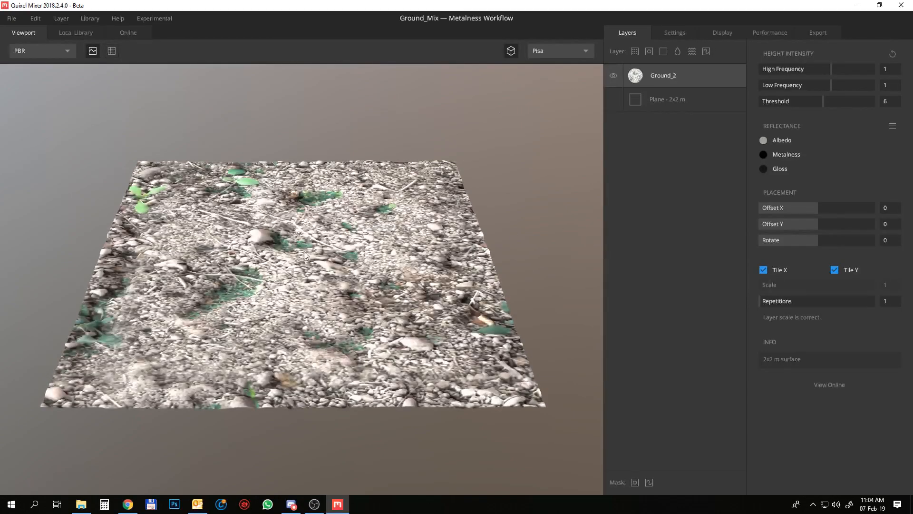
# - Turn off the displacement preview and inspect the Ground_2 surface up close
pyautogui.moveTo(222, 230); pyautogui.dragTo(244, 215, button='middle')
pyautogui.moveTo(209, 262); pyautogui.dragTo(287, 245)
pyautogui.click(95, 53)
pyautogui.moveTo(425, 255)
pyautogui.mouseDown()
pyautogui.moveTo(290, 221)
pyautogui.moveTo(367, 273)
pyautogui.moveTo(428, 264)
pyautogui.mouseUp()
pyautogui.scroll(5, 294, 232)
pyautogui.scroll(-5, 293, 232)
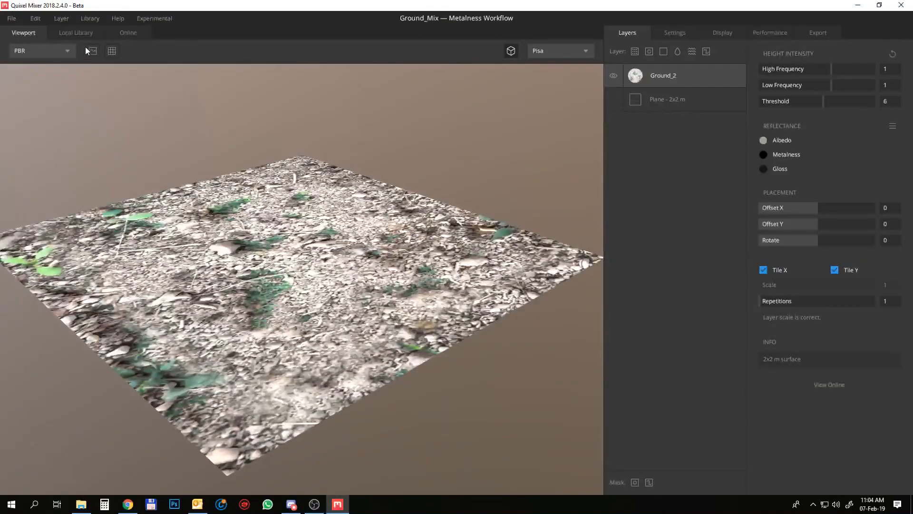
# - Add the Ground_01 surface from the local library to the mix and move its layer below Ground_2
pyautogui.click(76, 33)
pyautogui.click(423, 124)
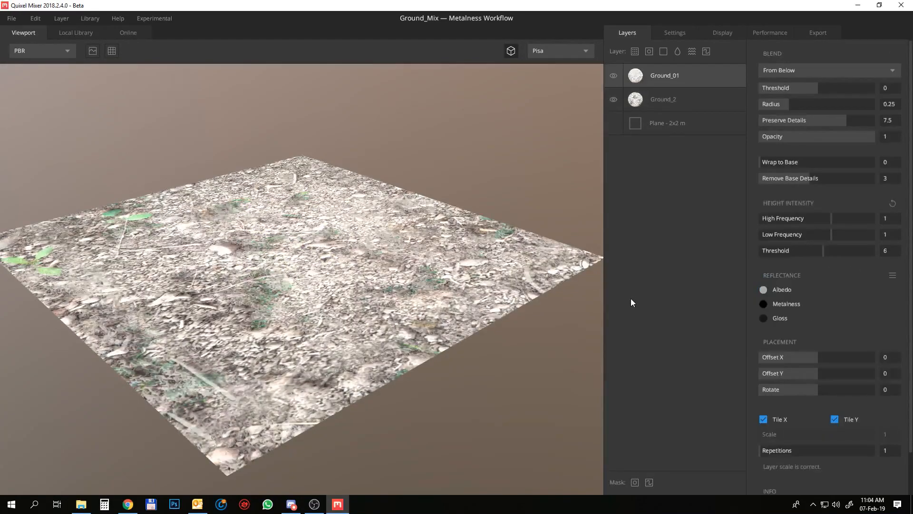
pyautogui.moveTo(663, 77); pyautogui.dragTo(660, 112)
pyautogui.moveTo(426, 223); pyautogui.dragTo(392, 247)
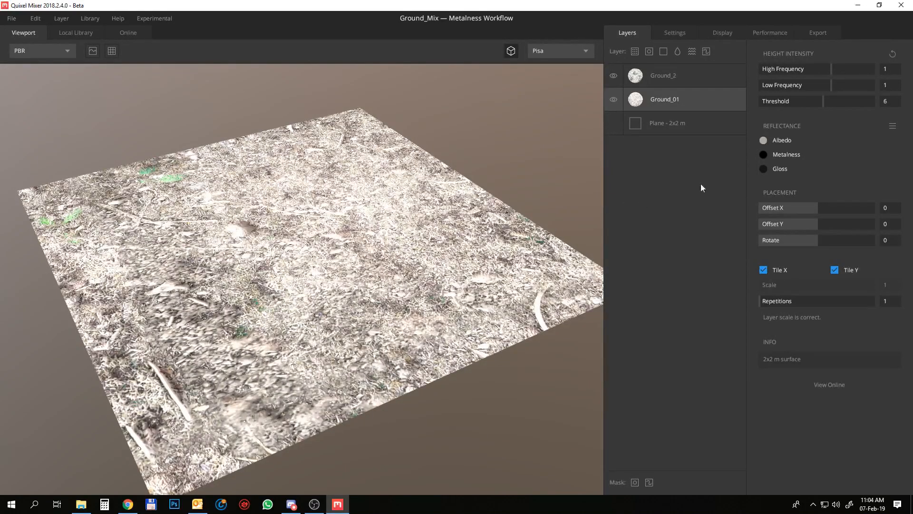
# - Set the Ground_01 layer's height intensity to High Frequency 0.979 and Low Frequency 2.838
pyautogui.moveTo(833, 70)
pyautogui.mouseDown()
pyautogui.moveTo(848, 70)
pyautogui.moveTo(838, 81)
pyautogui.mouseUp()
pyautogui.moveTo(831, 79); pyautogui.dragTo(863, 95)
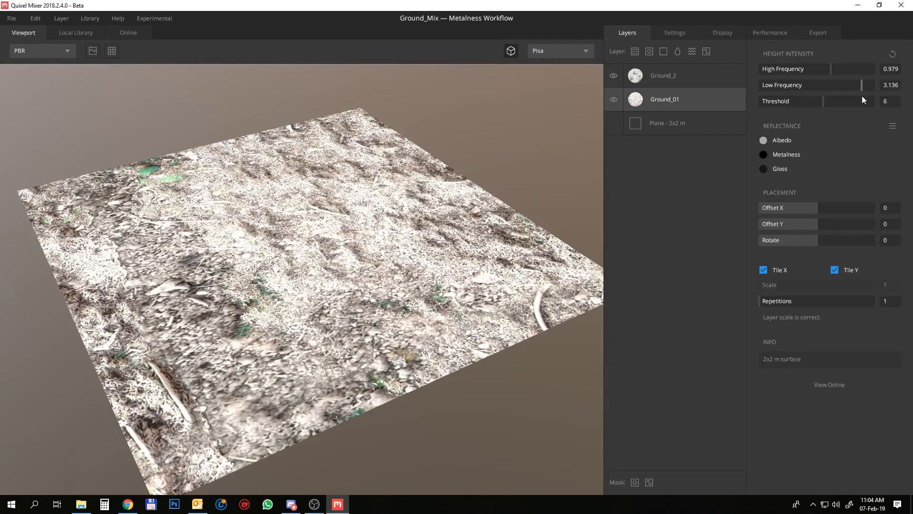
# - Select the Ground_2 layer and set its blend Threshold to 0.381
pyautogui.click(667, 76)
pyautogui.moveTo(820, 86)
pyautogui.mouseDown()
pyautogui.moveTo(806, 85)
pyautogui.moveTo(829, 92)
pyautogui.mouseUp()
pyautogui.moveTo(476, 204); pyautogui.dragTo(259, 293)
pyautogui.scroll(5, 259, 293)
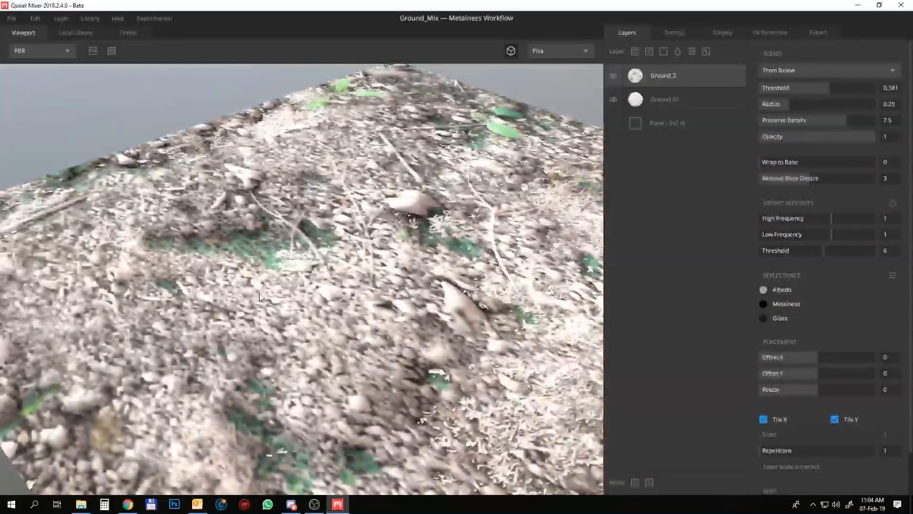
pyautogui.scroll(-5, 252, 305)
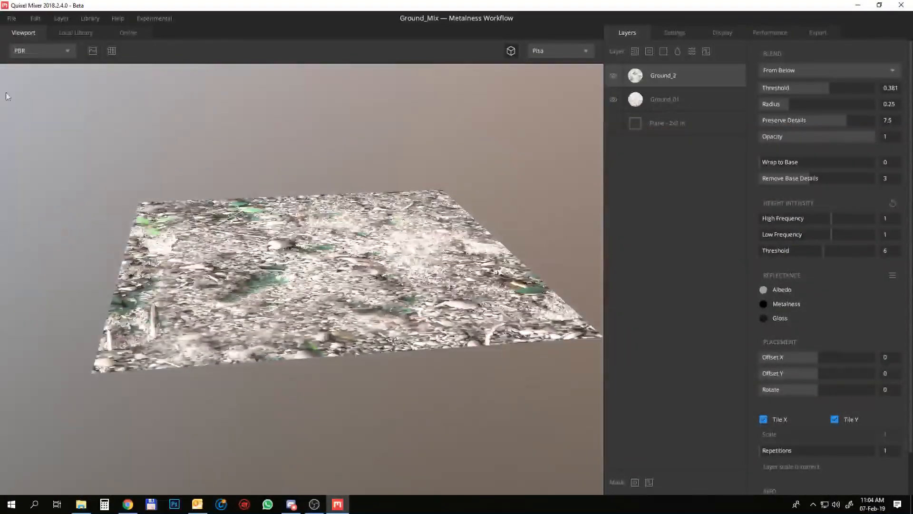
# - Turn on the displacement preview and set the Ground_2 layer's blend Threshold to 0.207
pyautogui.click(93, 51)
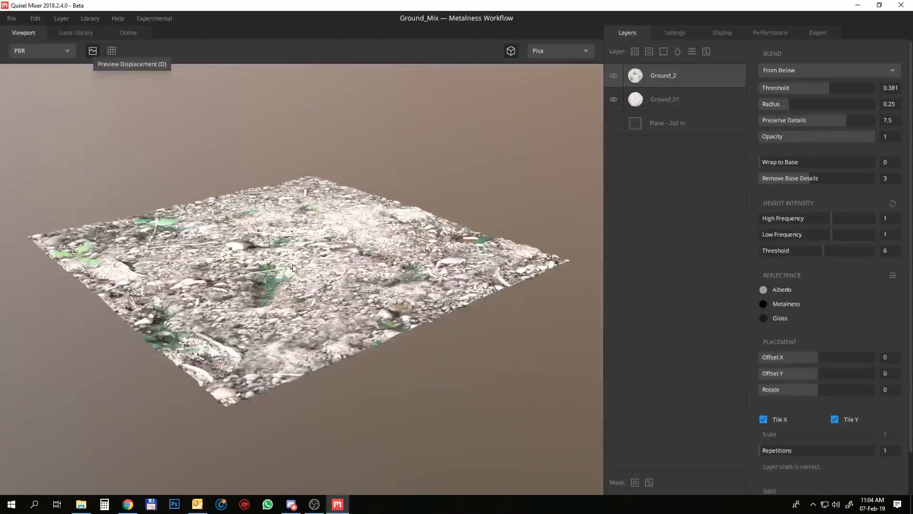
pyautogui.scroll(5, 292, 264)
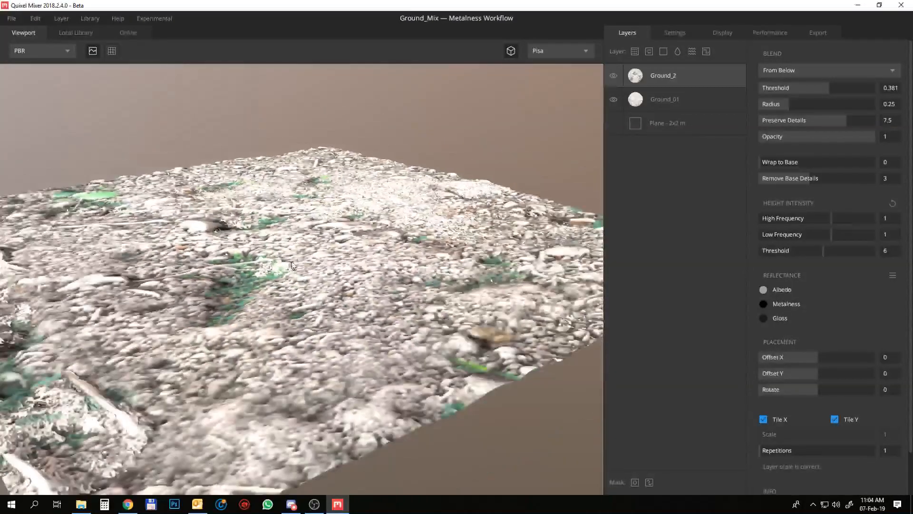
pyautogui.moveTo(293, 265); pyautogui.dragTo(328, 286)
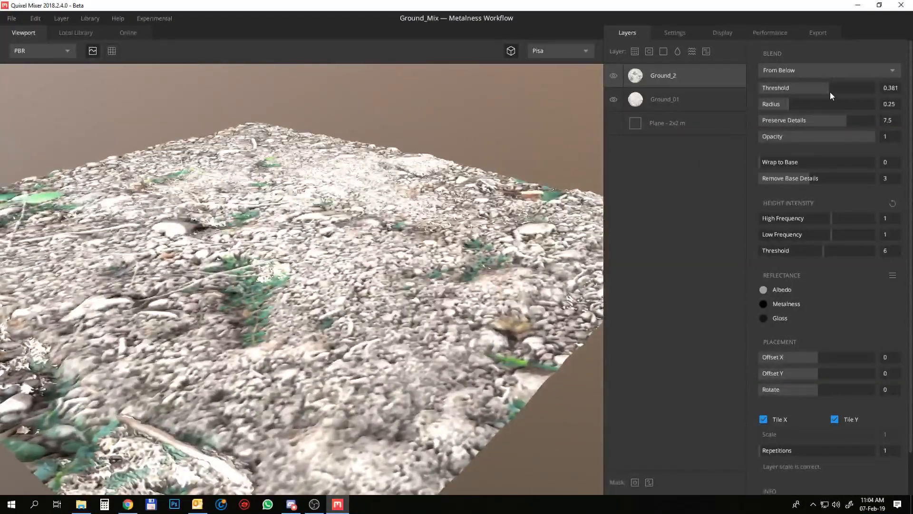
pyautogui.moveTo(831, 93); pyautogui.dragTo(823, 92)
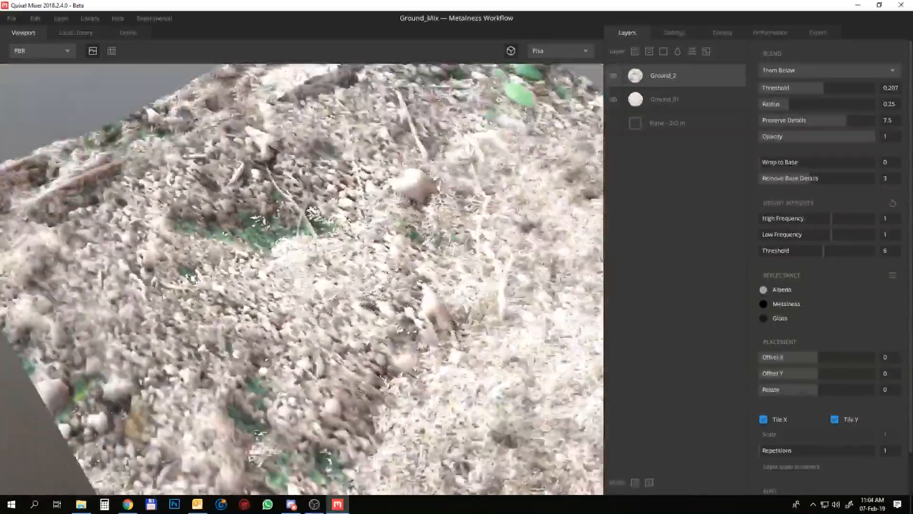
pyautogui.moveTo(163, 296); pyautogui.dragTo(239, 278)
pyautogui.scroll(-5, 239, 278)
pyautogui.scroll(1, 239, 278)
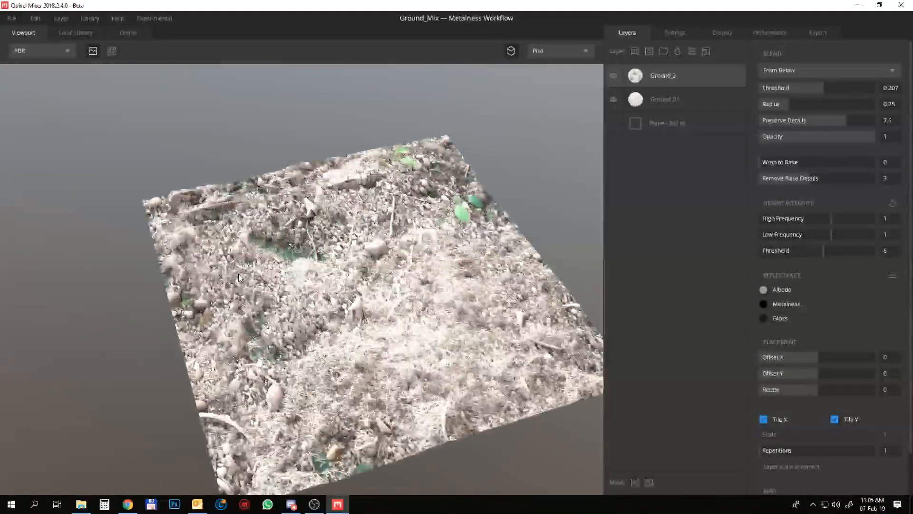
# - Set the viewport's Light Intensity to 0.72, keeping the Skybox background
pyautogui.click(726, 34)
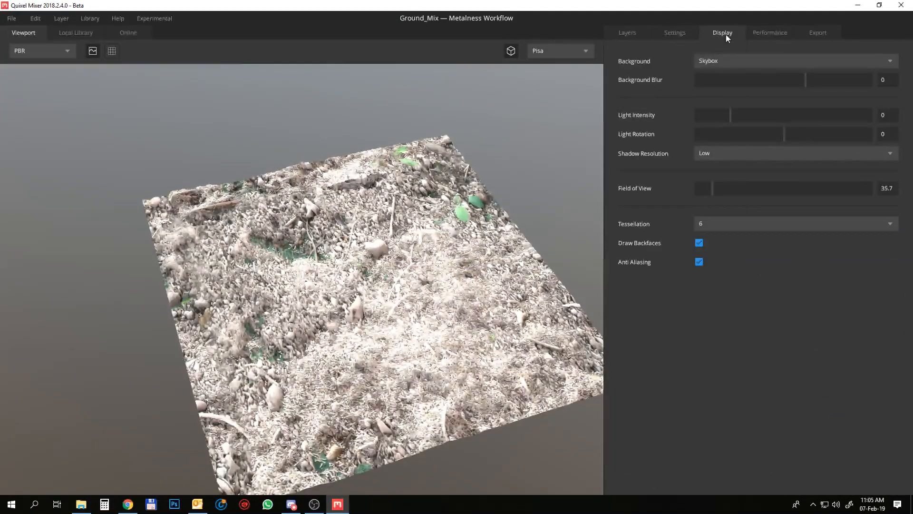
pyautogui.click(735, 61)
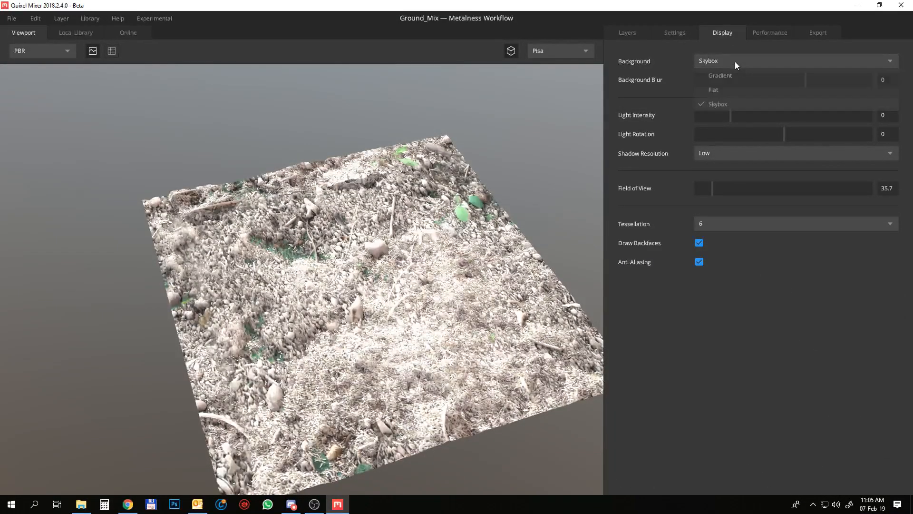
pyautogui.click(734, 61)
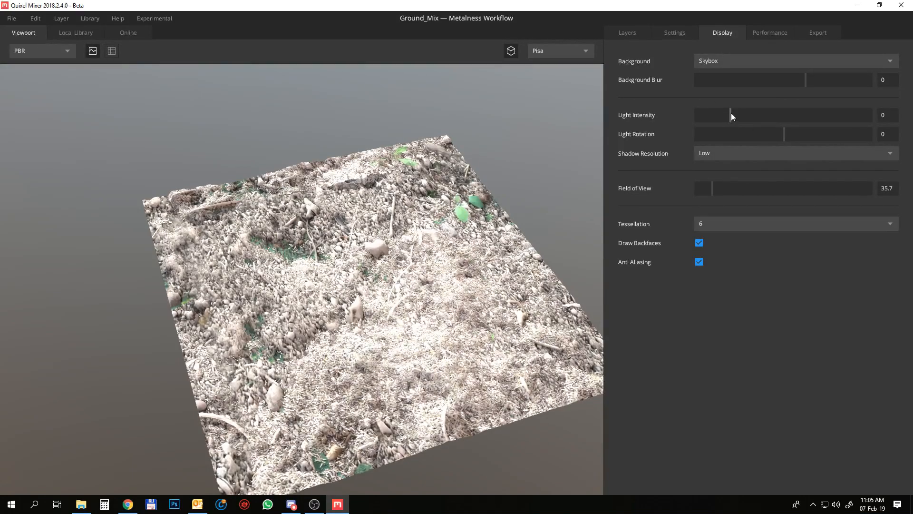
pyautogui.moveTo(731, 113); pyautogui.dragTo(721, 111)
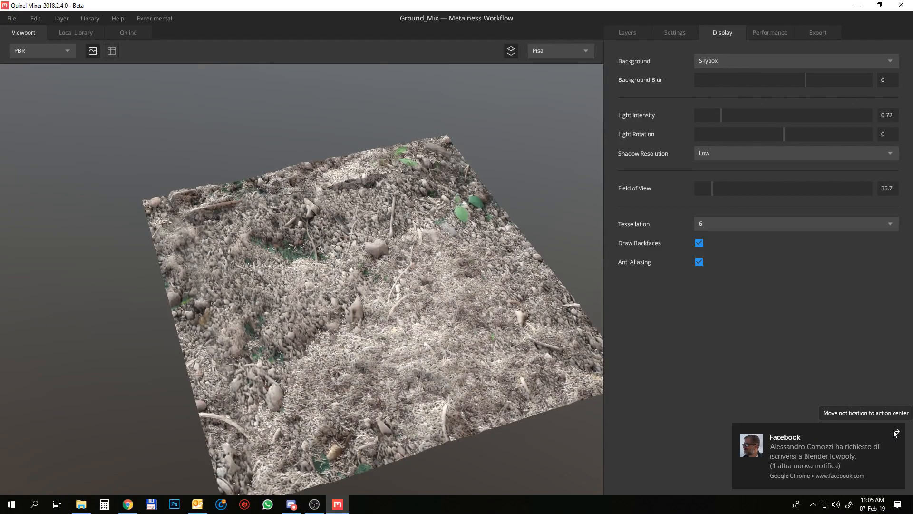
pyautogui.click(895, 433)
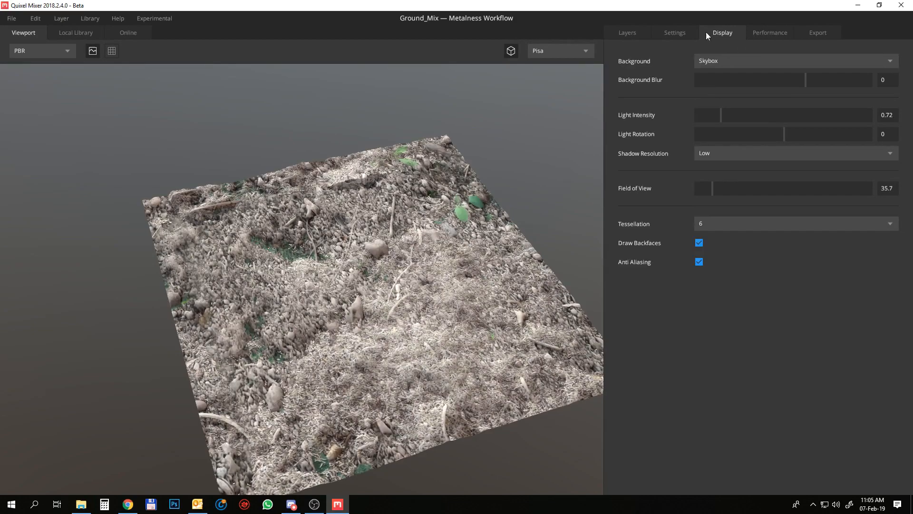
pyautogui.click(747, 59)
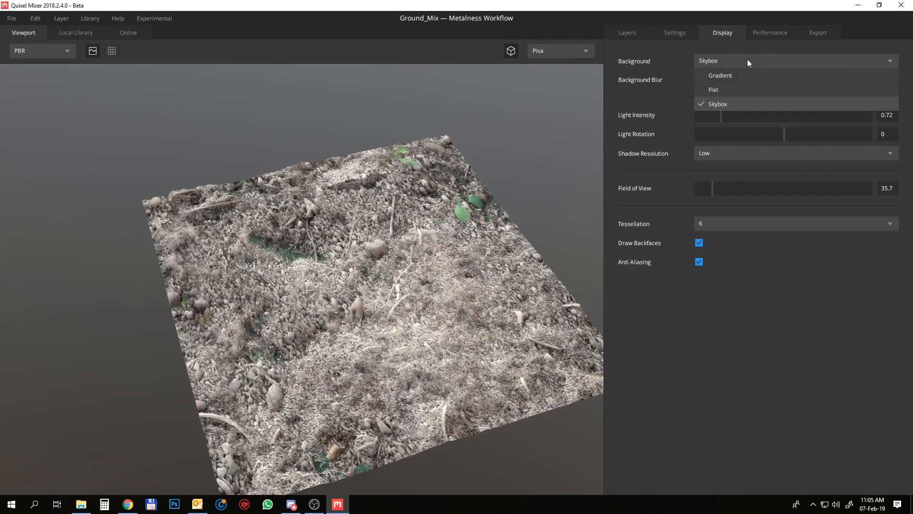
pyautogui.click(618, 61)
# - Try the Desert Road lighting environment on the ground mix
pyautogui.click(576, 49)
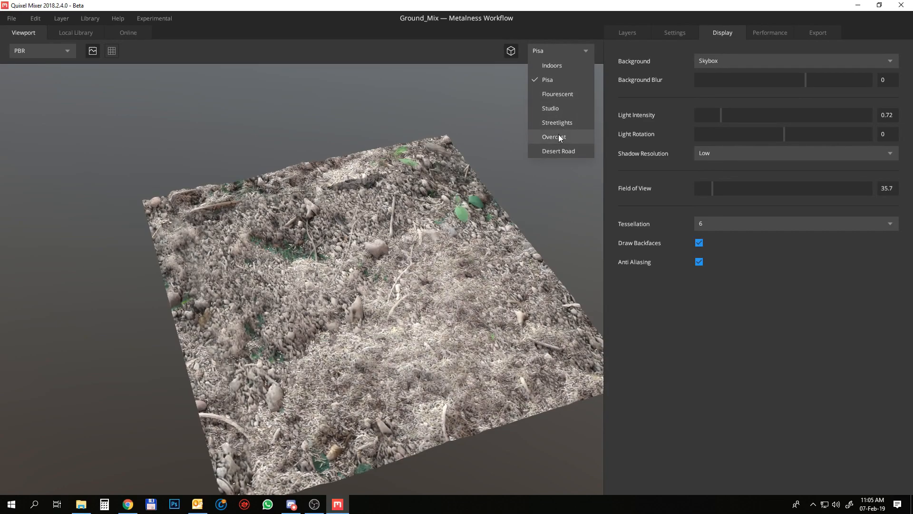
pyautogui.click(556, 150)
pyautogui.moveTo(363, 304); pyautogui.dragTo(526, 107)
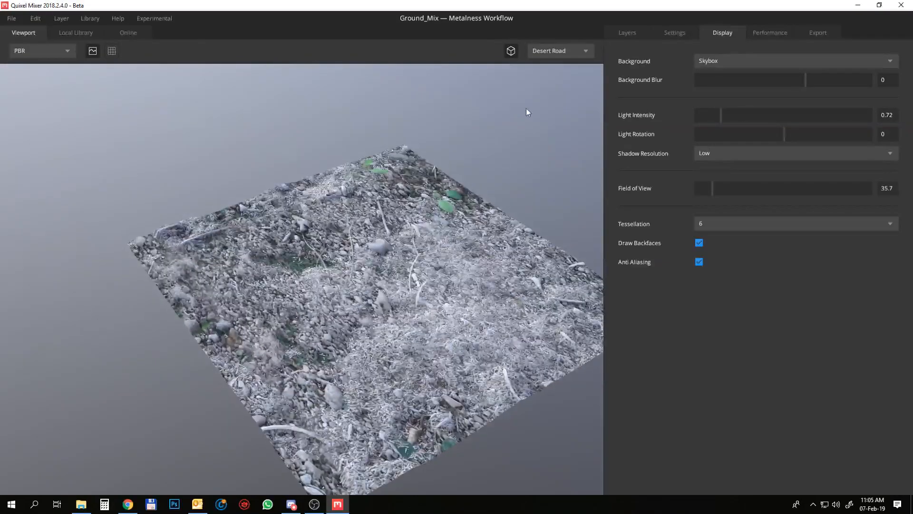
# - Switch the lighting environment to Overcast and set the Light Intensity to 0.97
pyautogui.click(561, 52)
pyautogui.click(553, 137)
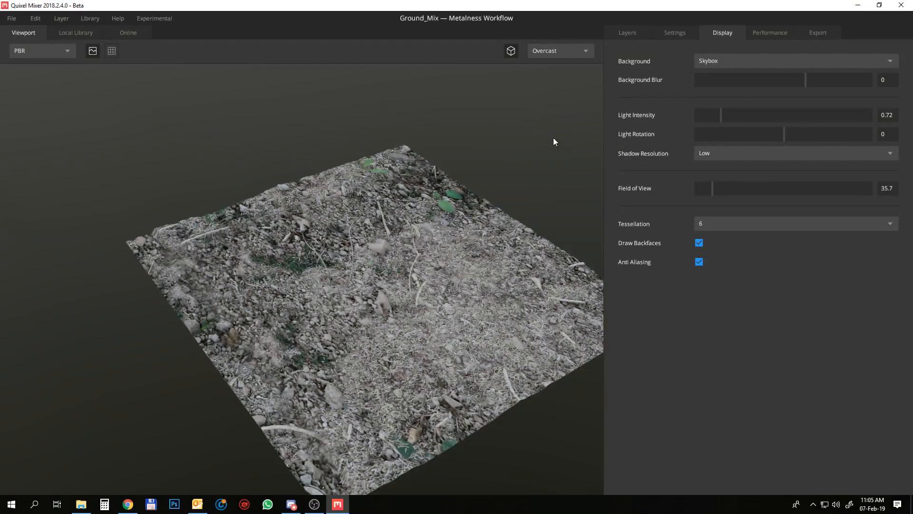
pyautogui.moveTo(465, 203); pyautogui.dragTo(394, 198)
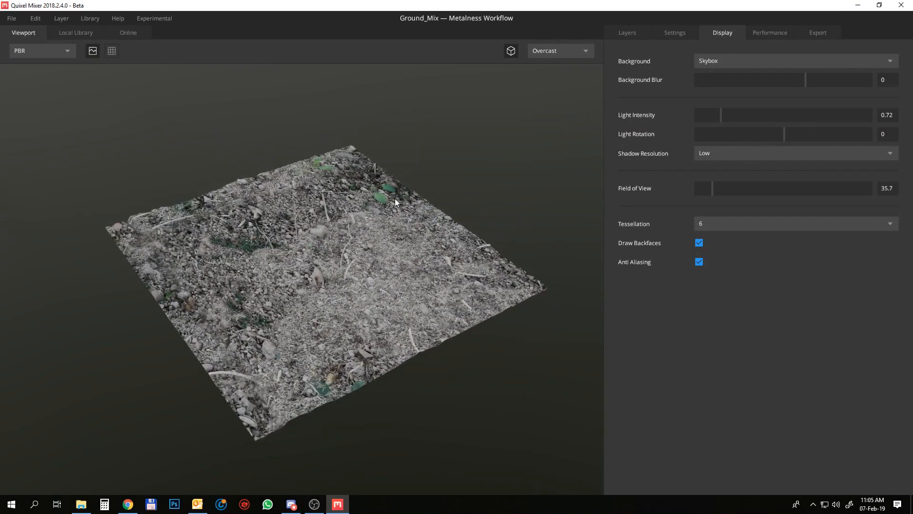
pyautogui.scroll(3, 394, 198)
pyautogui.moveTo(721, 115); pyautogui.dragTo(730, 115)
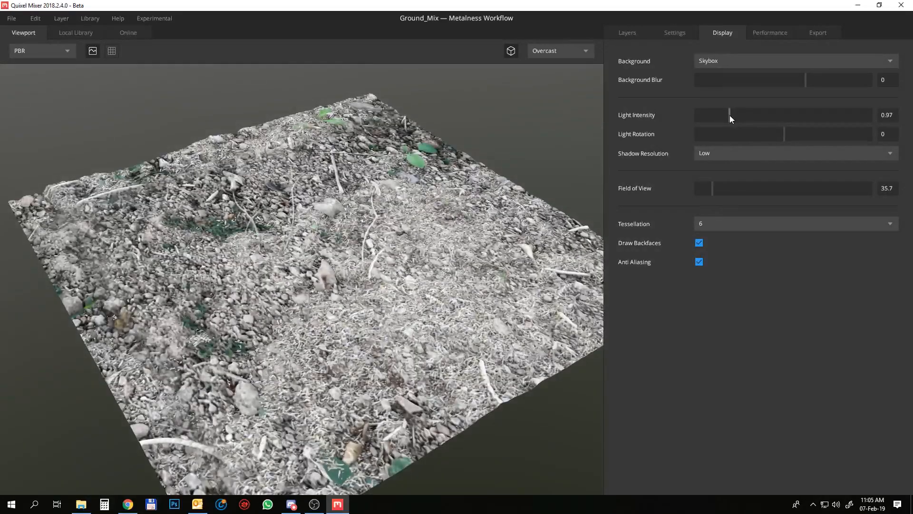
pyautogui.moveTo(370, 290); pyautogui.dragTo(295, 286)
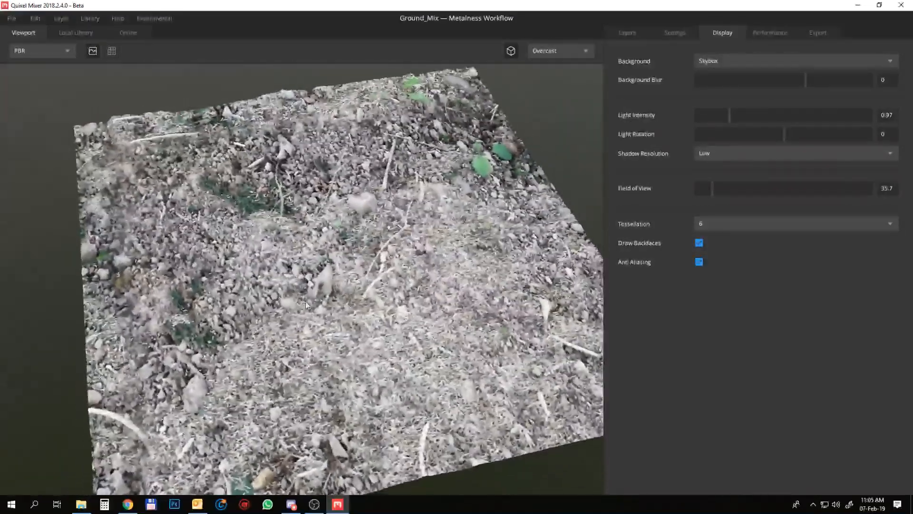
# - Set the Ground_2 layer's Repetitions to 3
pyautogui.click(623, 33)
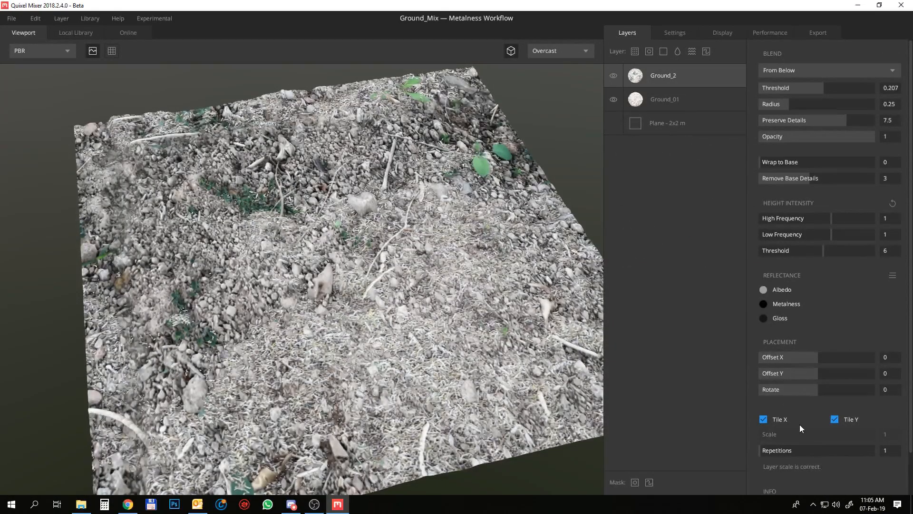
pyautogui.scroll(-1, 799, 425)
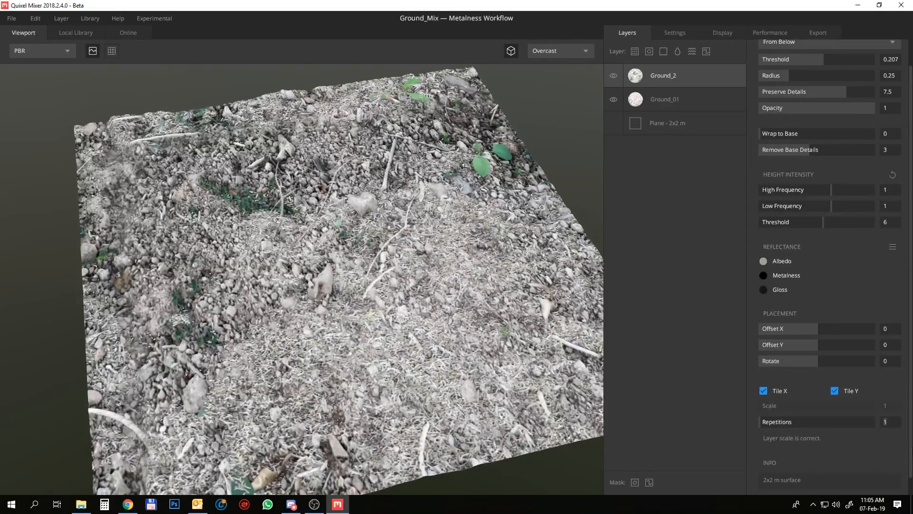
pyautogui.press('Return')
pyautogui.moveTo(353, 373); pyautogui.dragTo(336, 326)
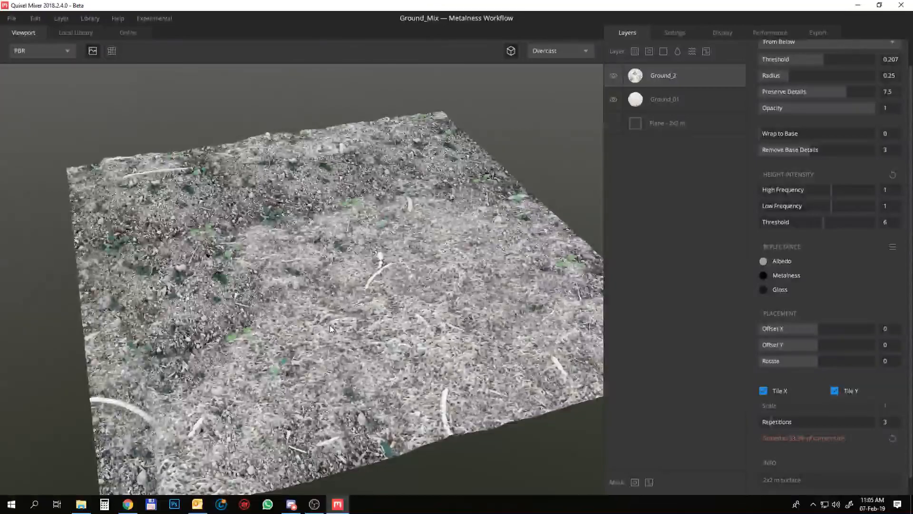
# - Select the Ground_01 layer and set its Repetitions to 3
pyautogui.click(650, 101)
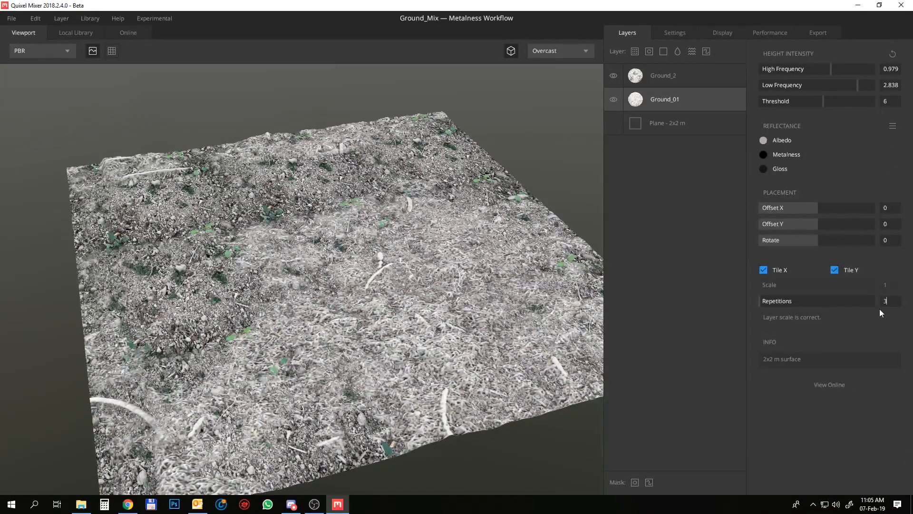
pyautogui.write('3')
pyautogui.press('Return')
pyautogui.moveTo(413, 328); pyautogui.dragTo(329, 371)
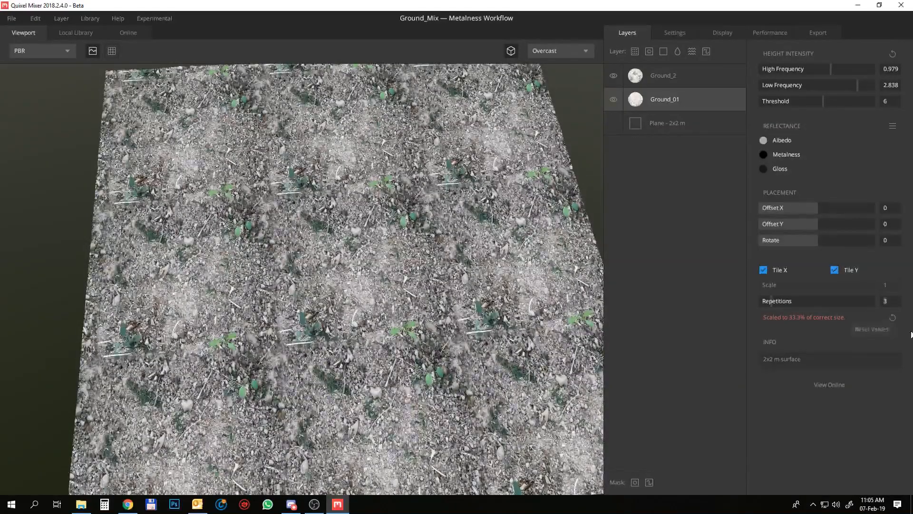
# - Try the Ground_01 layer with 2 Repetitions and reduce it to 1
pyautogui.press('Return')
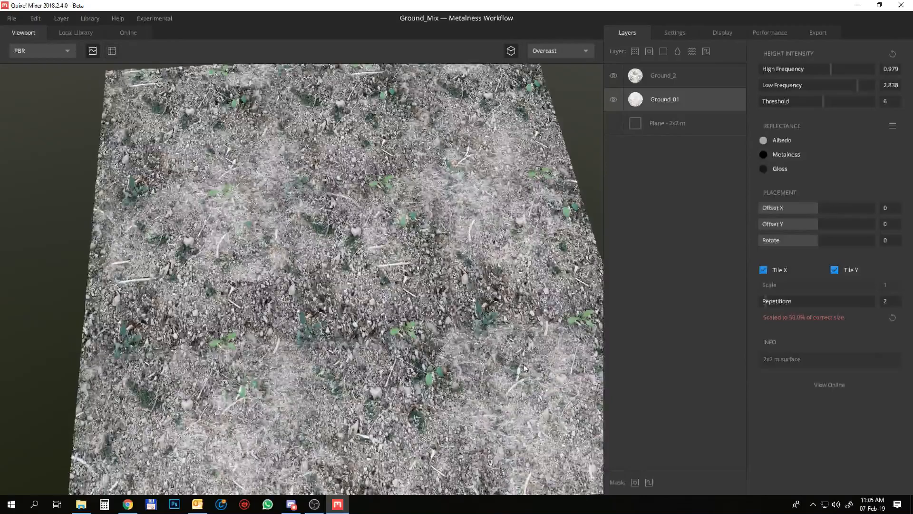
pyautogui.write('1')
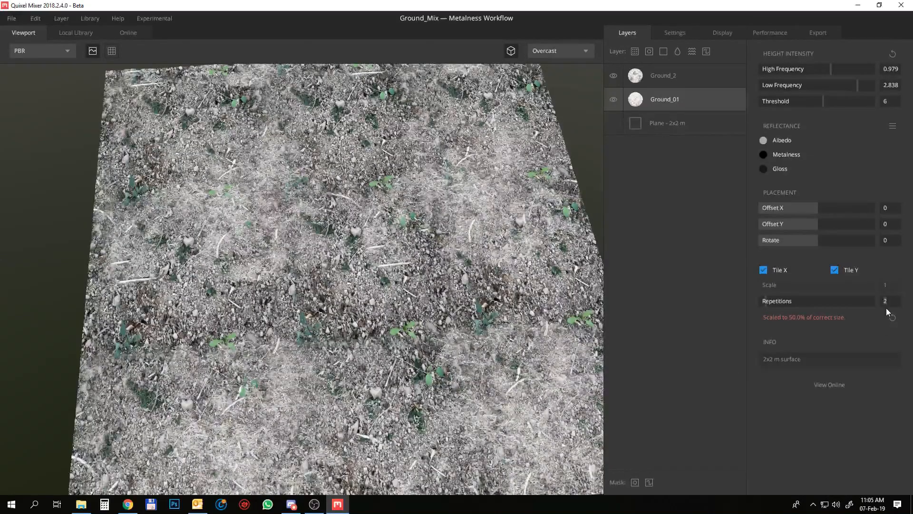
pyautogui.press('Return')
# - Turn on the tiling preview and examine how the ground mix repeats across a larger area
pyautogui.moveTo(342, 379); pyautogui.dragTo(333, 287)
pyautogui.scroll(3, 334, 287)
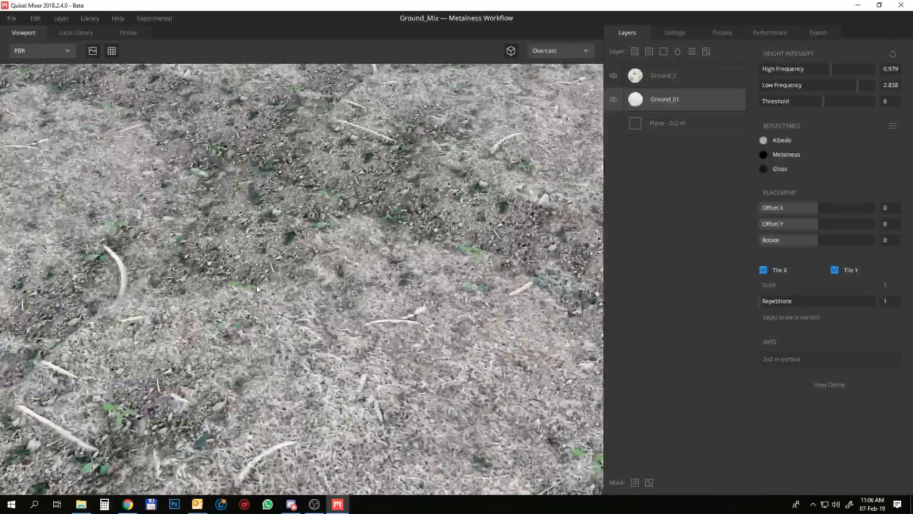
pyautogui.moveTo(277, 293); pyautogui.dragTo(349, 291)
pyautogui.scroll(-5, 360, 301)
pyautogui.scroll(2, 347, 287)
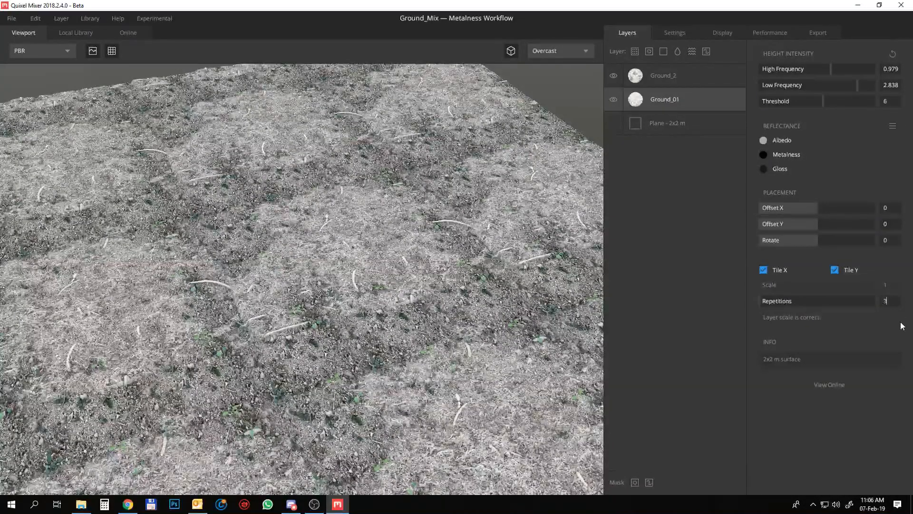
# - Raise the Ground_01 layer's Repetitions to 3 and check the repeated pattern in the tiled preview
pyautogui.write('3')
pyautogui.press('Return')
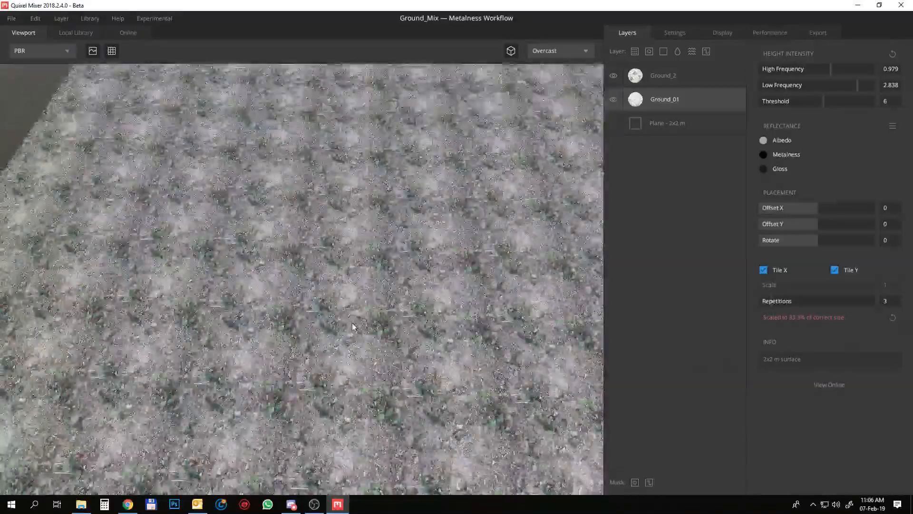
pyautogui.scroll(3, 382, 348)
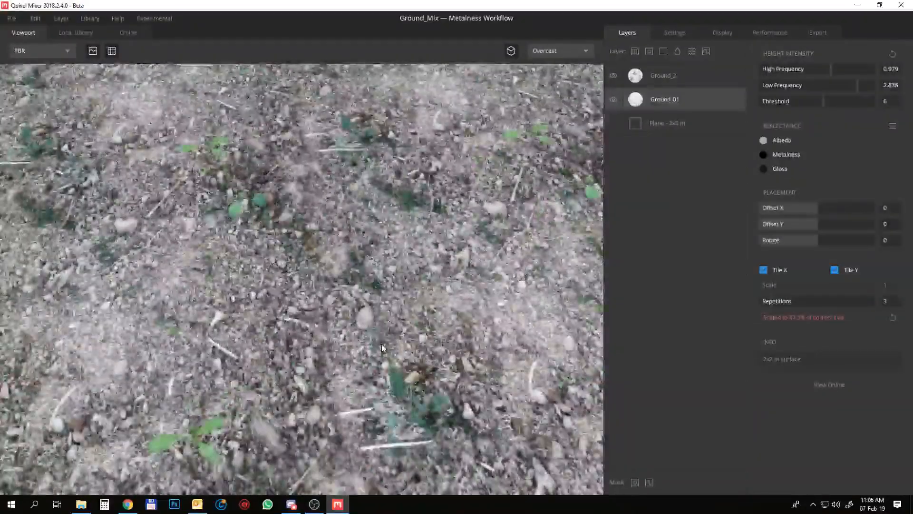
pyautogui.scroll(-3, 382, 348)
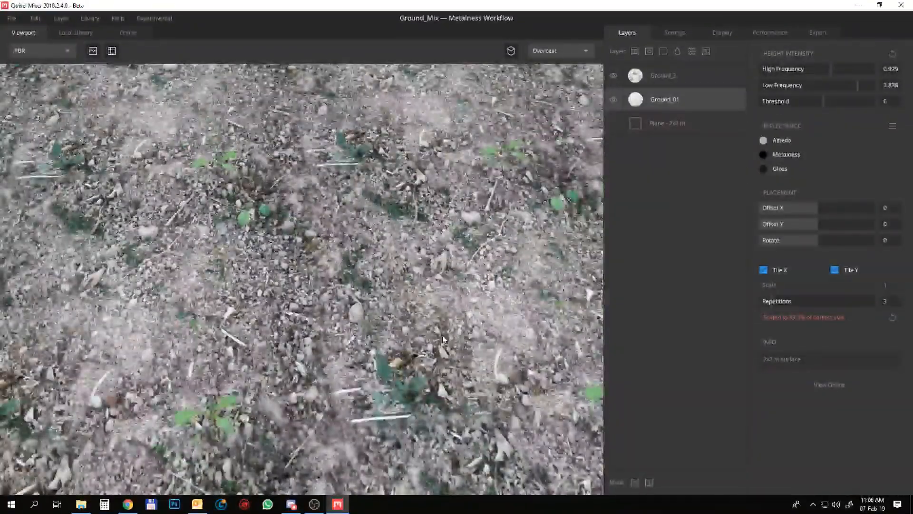
# - Darken the Ground_2 layer's albedo colour to a warm grey-brown with Hue 32, Saturation 9 and Value 55, and apply it
pyautogui.keyDown('alt'); pyautogui.moveTo(443, 339); pyautogui.dragTo(460, 336); pyautogui.keyUp('alt')
pyautogui.scroll(-3, 461, 337)
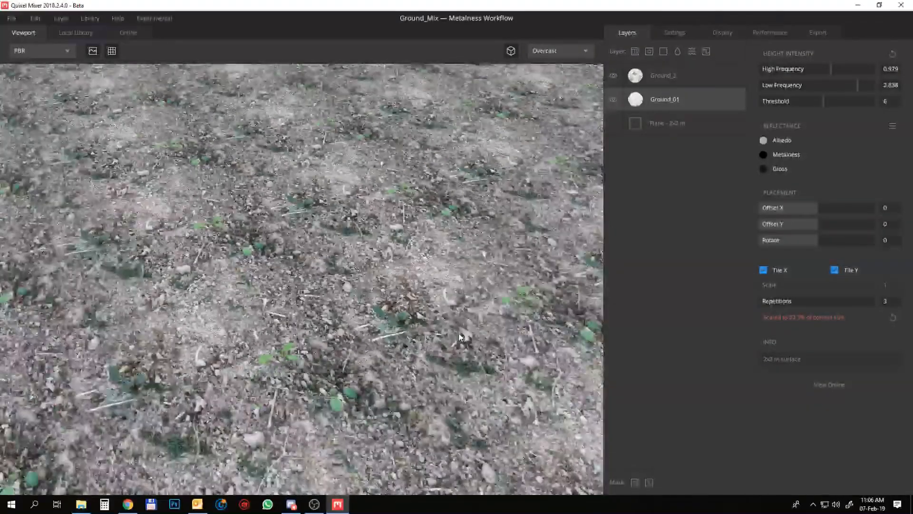
pyautogui.moveTo(460, 337); pyautogui.dragTo(461, 353, button='middle')
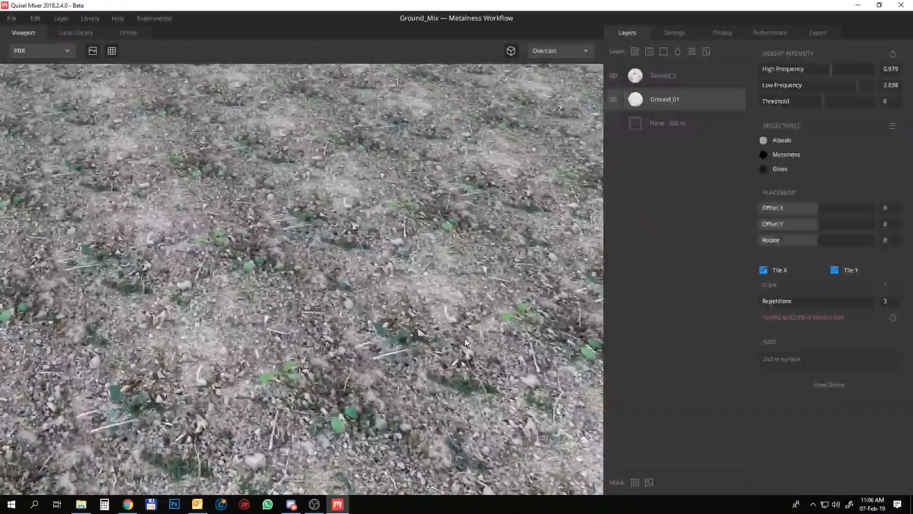
pyautogui.click(696, 75)
pyautogui.click(763, 289)
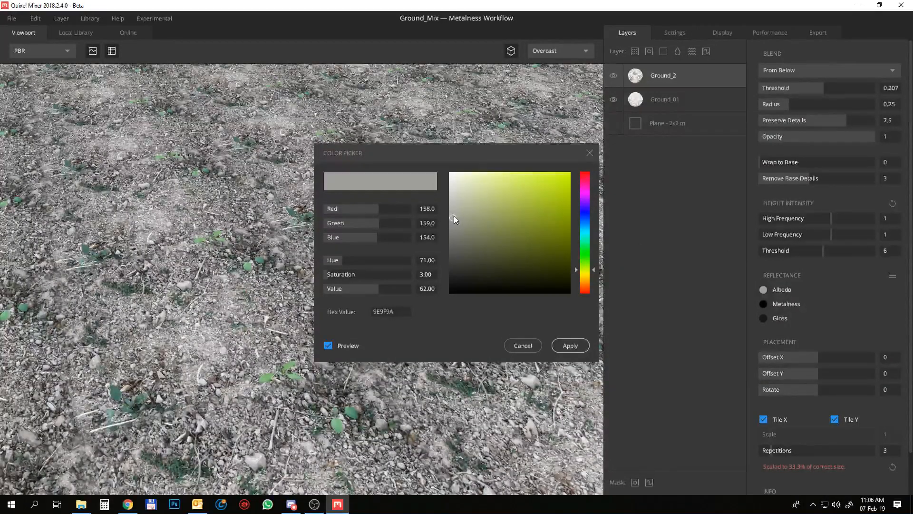
pyautogui.moveTo(454, 216)
pyautogui.mouseDown()
pyautogui.moveTo(464, 214)
pyautogui.moveTo(460, 227)
pyautogui.mouseUp()
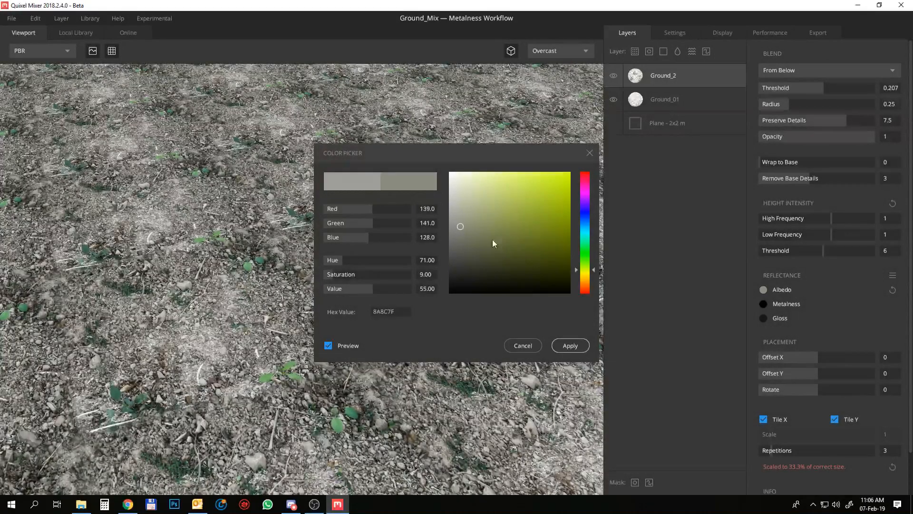
pyautogui.moveTo(594, 273); pyautogui.dragTo(594, 283)
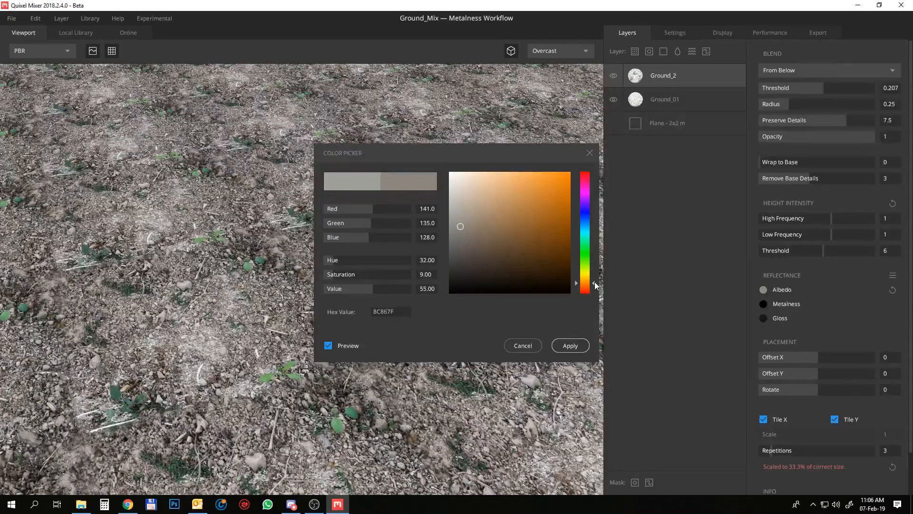
pyautogui.click(562, 343)
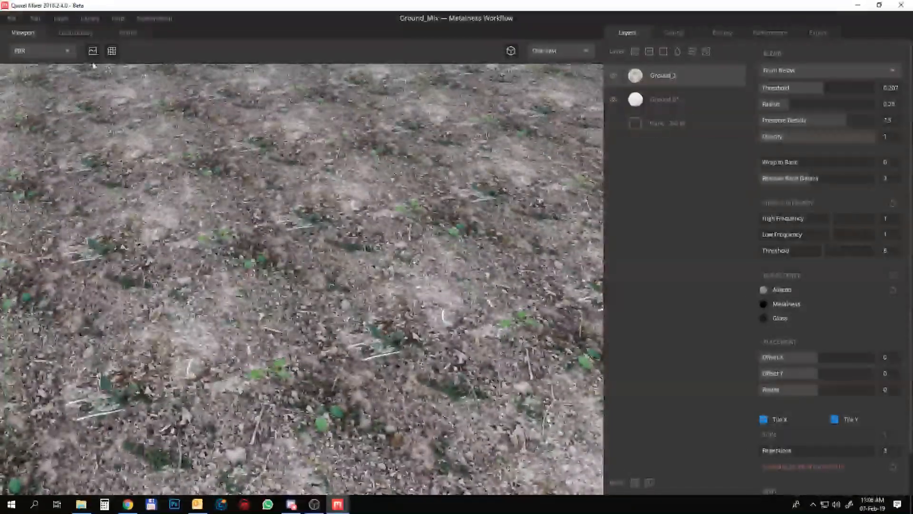
# - Add the Grass_01 surface from the local library as a top layer with 3 Repetitions and a blend Threshold of about 0.232
pyautogui.click(72, 33)
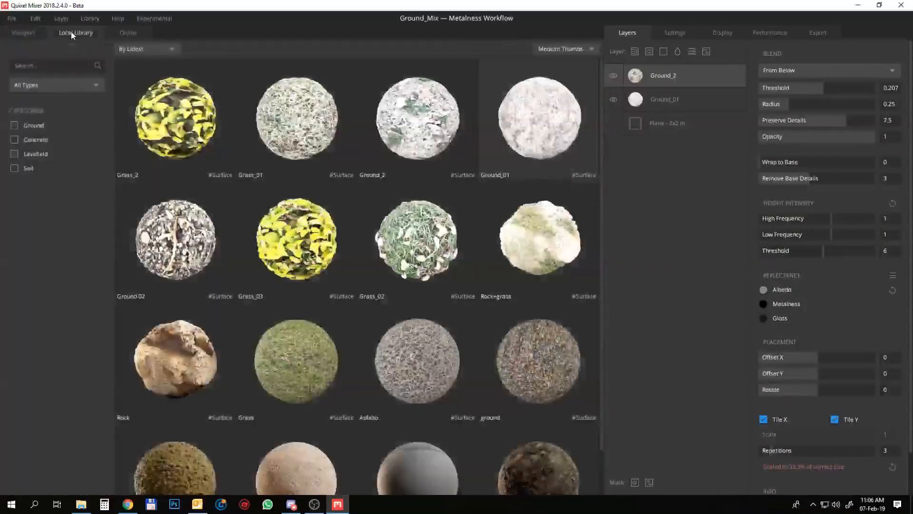
pyautogui.doubleClick(317, 120)
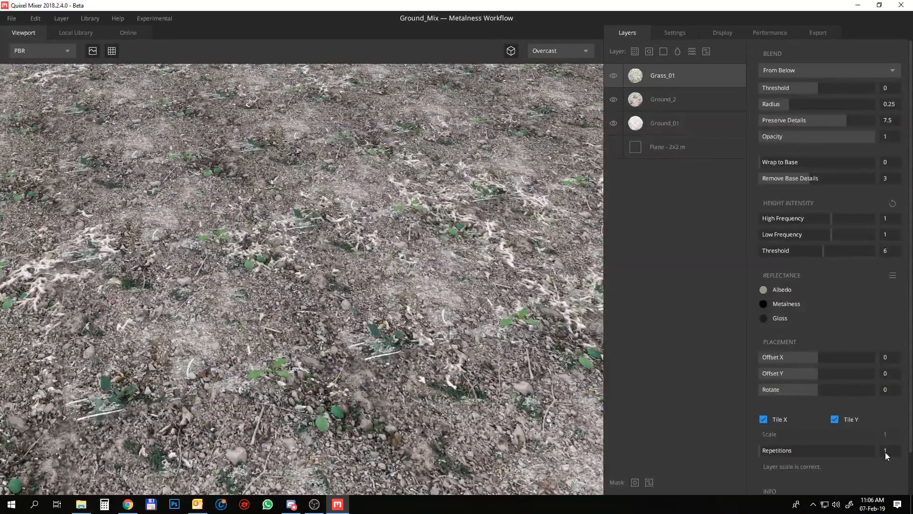
pyautogui.write('3')
pyautogui.press('Return')
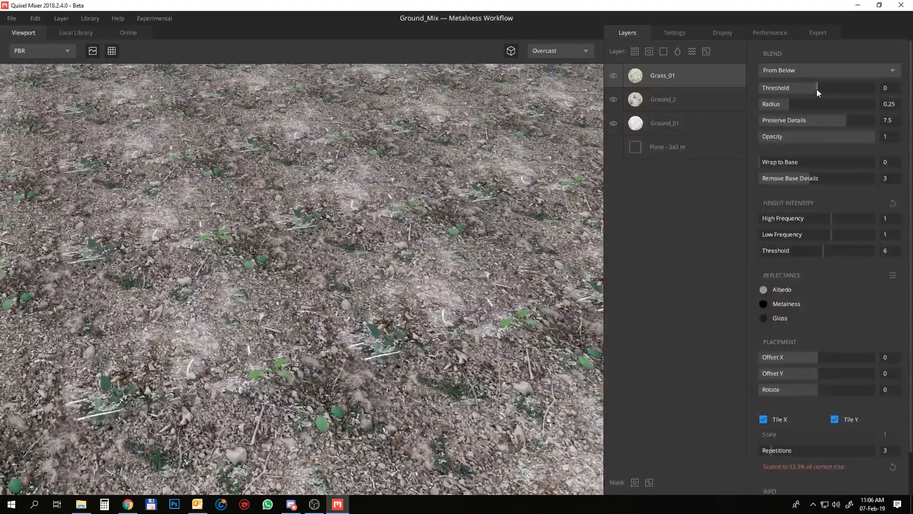
pyautogui.moveTo(817, 90); pyautogui.dragTo(823, 93)
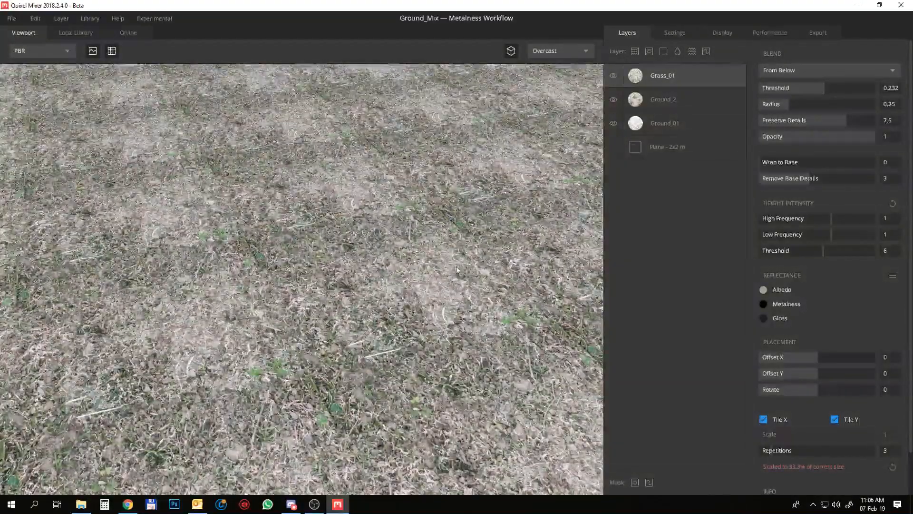
# - Turn off the tiled preview so only the single ground plane is displayed
pyautogui.moveTo(456, 270); pyautogui.dragTo(411, 337)
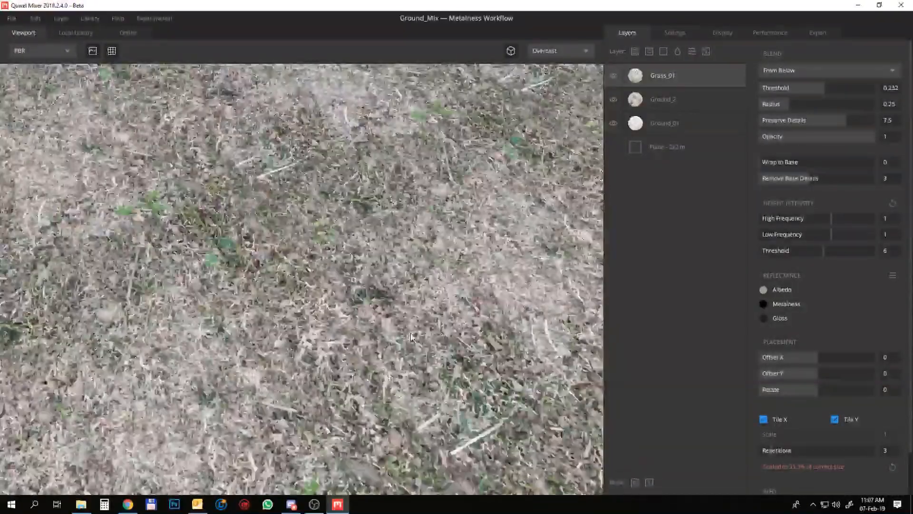
pyautogui.scroll(-8, 411, 336)
pyautogui.scroll(7, 410, 336)
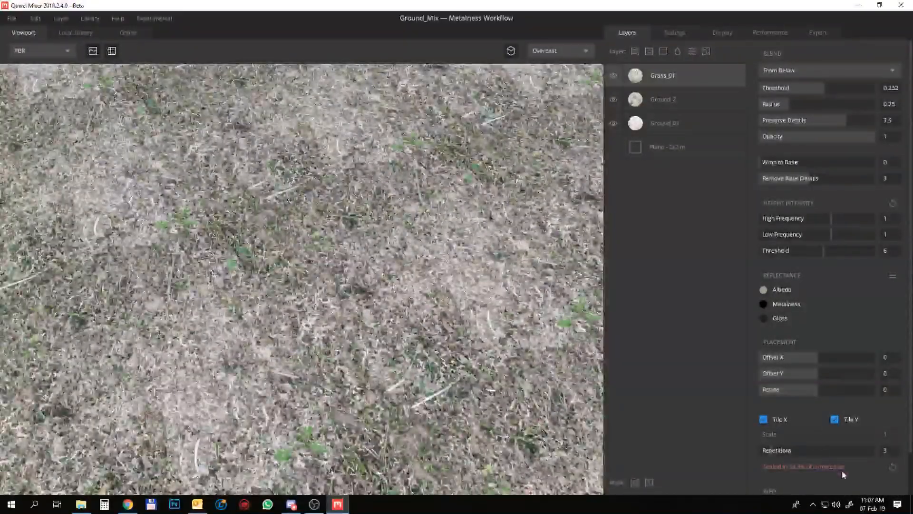
pyautogui.click(112, 51)
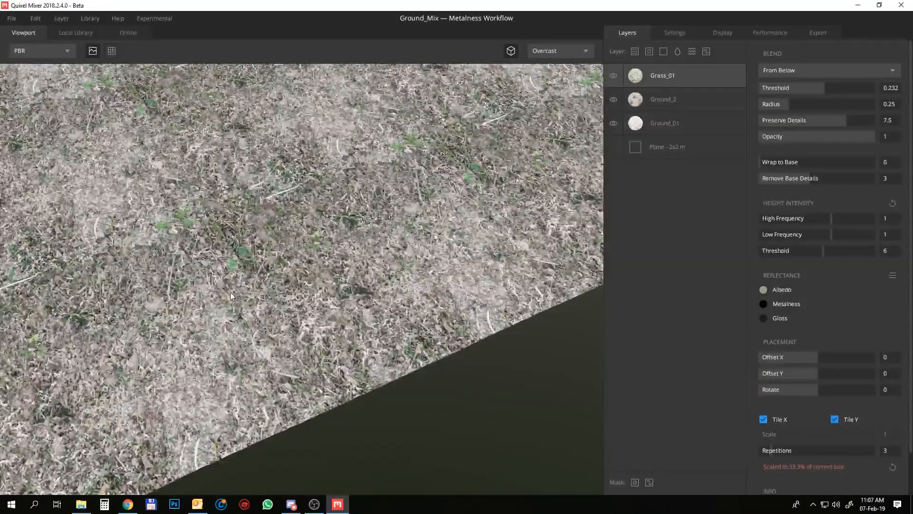
pyautogui.scroll(-4, 231, 296)
pyautogui.moveTo(231, 296); pyautogui.dragTo(289, 340, button='middle')
pyautogui.moveTo(289, 340); pyautogui.dragTo(282, 278)
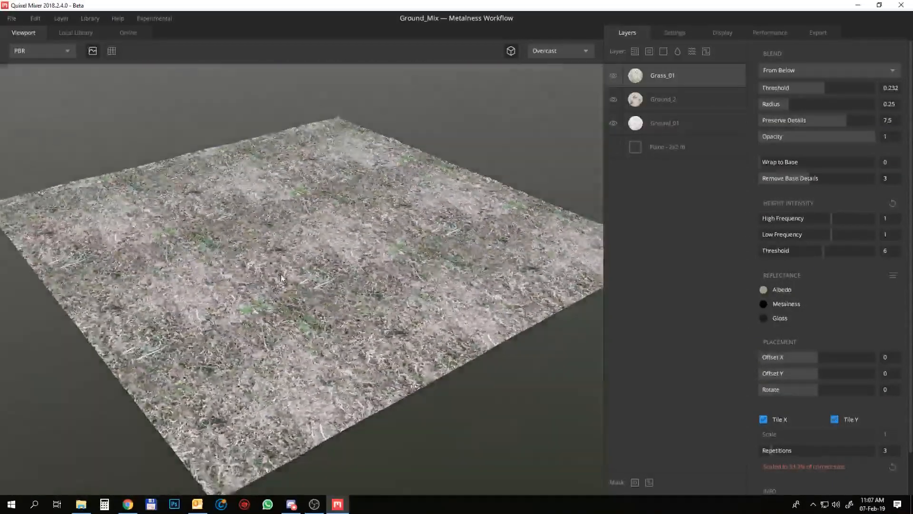
pyautogui.scroll(3, 293, 256)
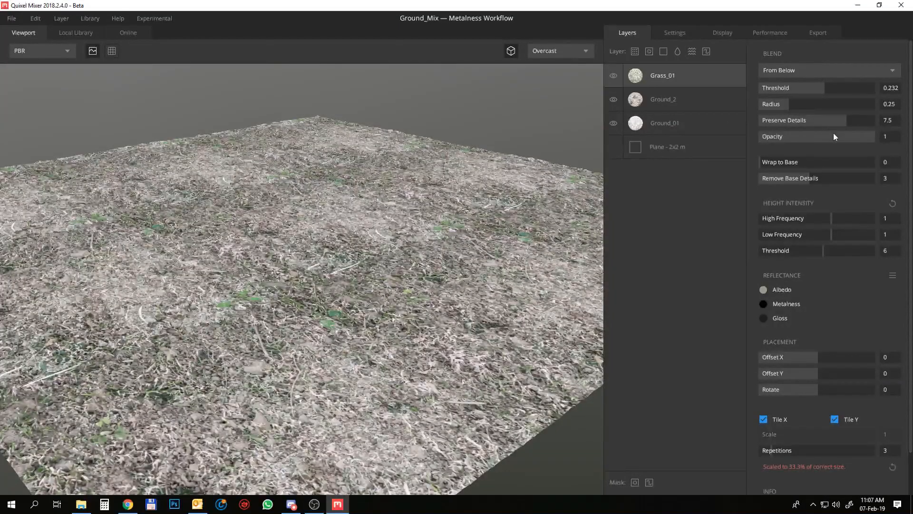
# - Tint the Grass_01 layer's albedo olive green (828B4F) and set its blend radius to 0.390
pyautogui.moveTo(863, 137)
pyautogui.mouseDown()
pyautogui.moveTo(846, 140)
pyautogui.moveTo(873, 141)
pyautogui.mouseUp()
pyautogui.click(763, 289)
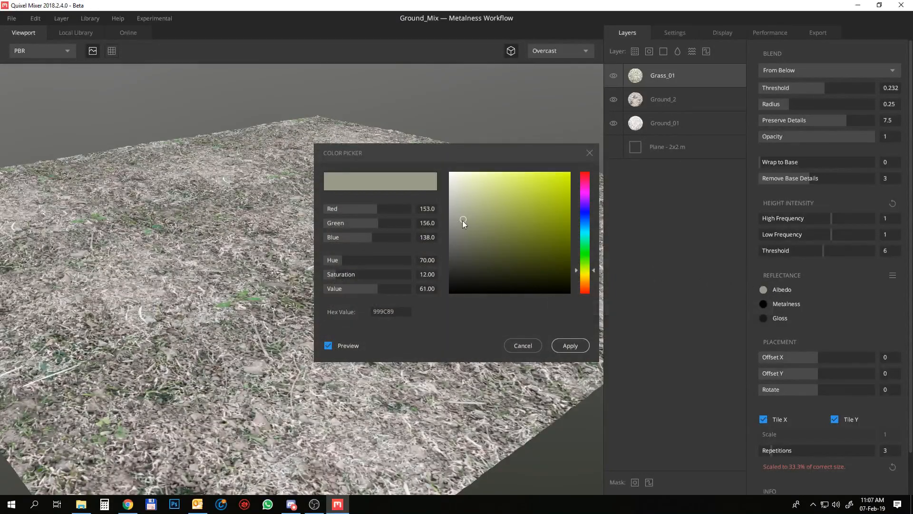
pyautogui.moveTo(463, 219); pyautogui.dragTo(501, 226)
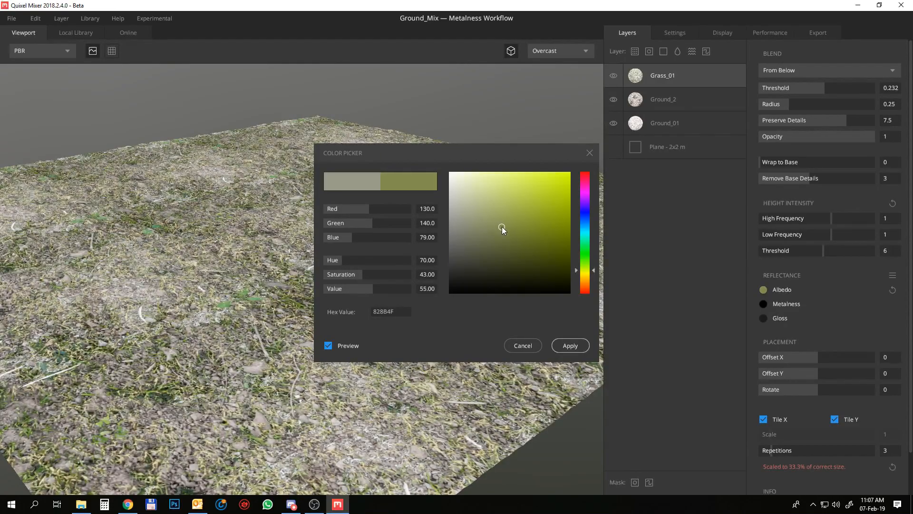
pyautogui.click(572, 346)
pyautogui.moveTo(316, 225); pyautogui.dragTo(329, 239)
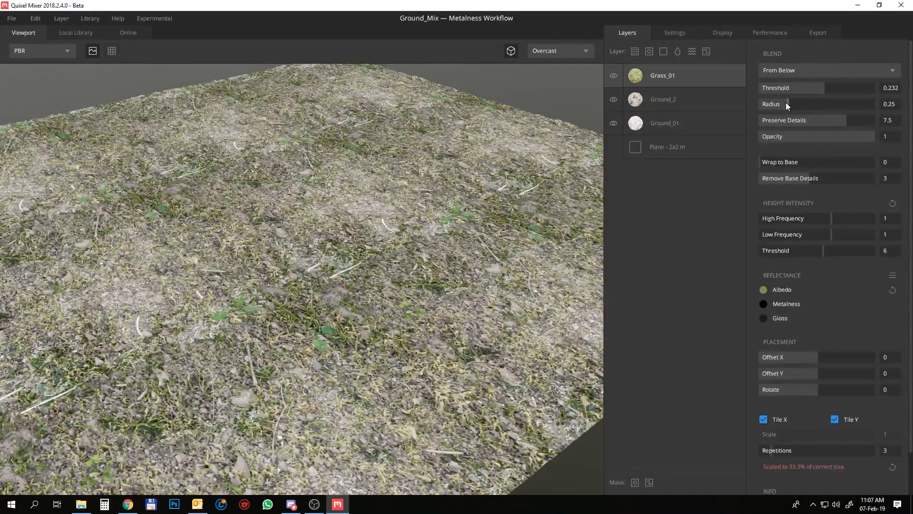
pyautogui.moveTo(786, 102); pyautogui.dragTo(816, 103)
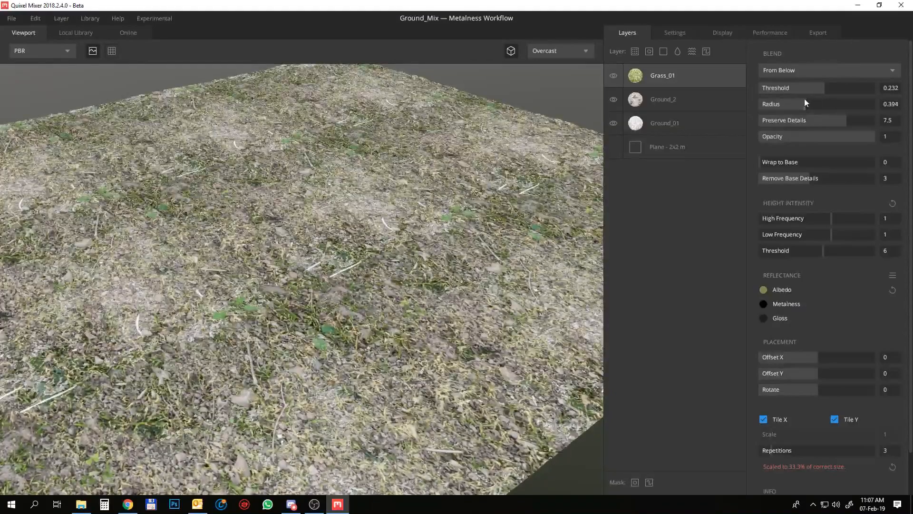
# - Set the Ground_01 layer's height intensity to a low frequency of 3.502 and a threshold of 8
pyautogui.click(662, 121)
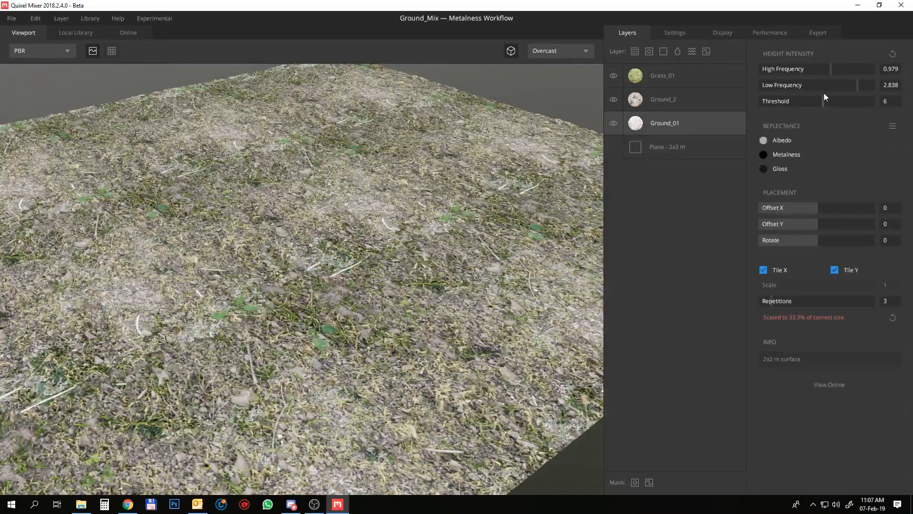
pyautogui.moveTo(858, 85); pyautogui.dragTo(882, 87)
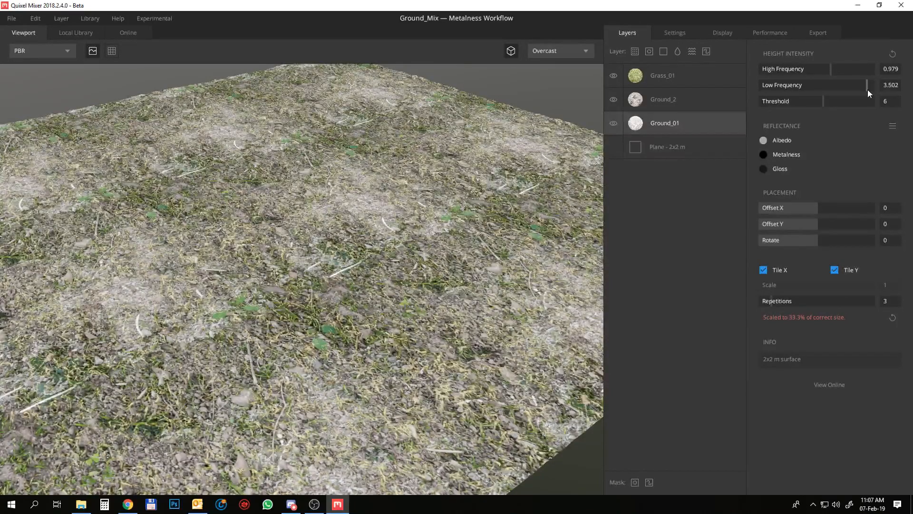
pyautogui.moveTo(833, 101); pyautogui.dragTo(846, 106)
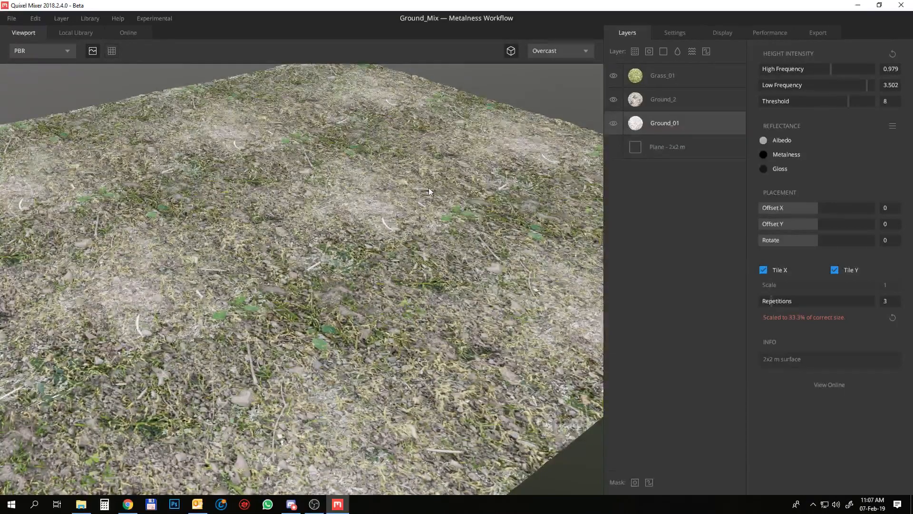
pyautogui.scroll(5, 429, 189)
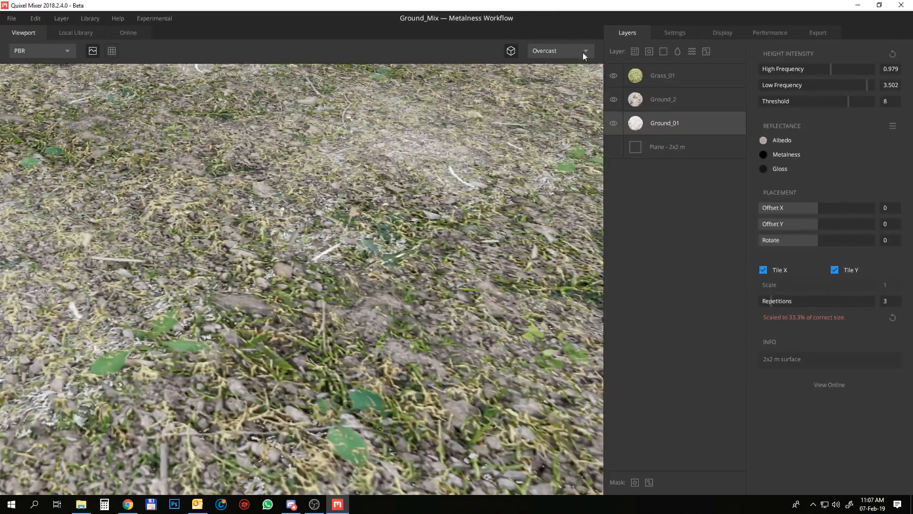
# - Set the Ground_2 layer's blend threshold to 0.340 and Wrap to Base to 0.709
pyautogui.click(679, 102)
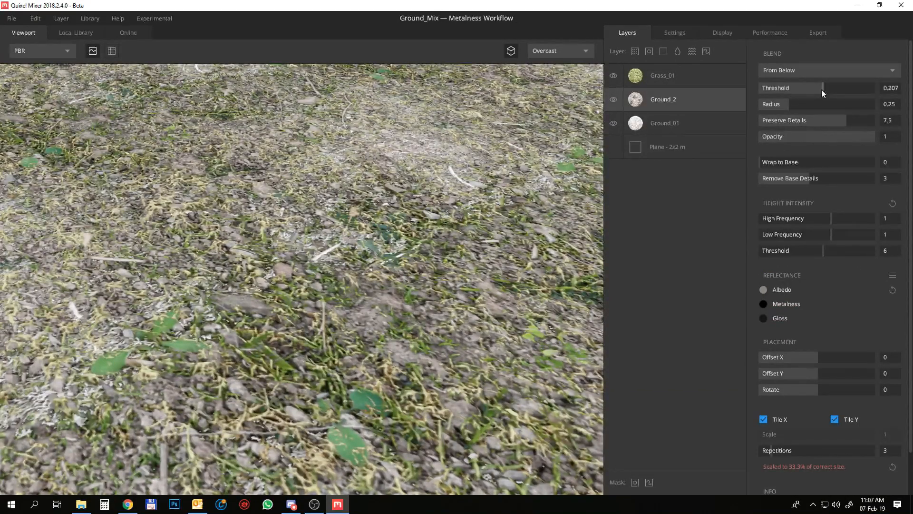
pyautogui.moveTo(822, 89); pyautogui.dragTo(826, 91)
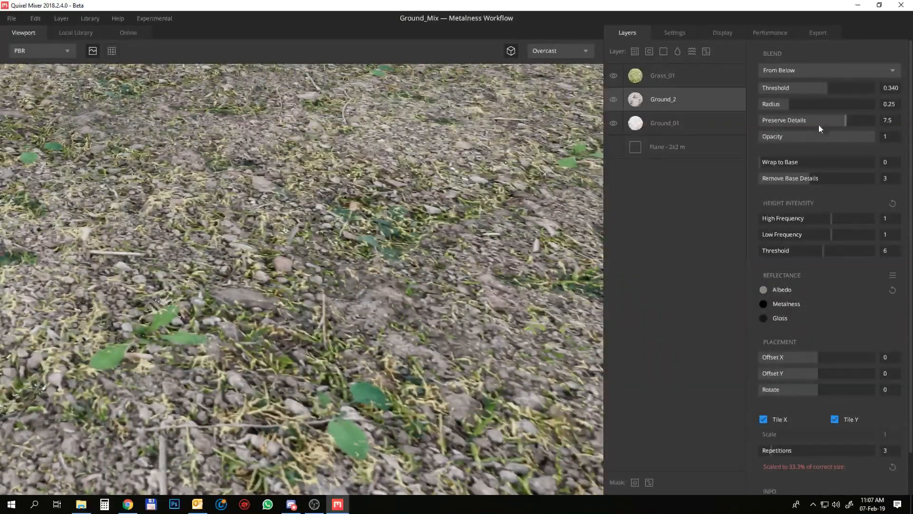
pyautogui.moveTo(771, 164); pyautogui.dragTo(841, 164)
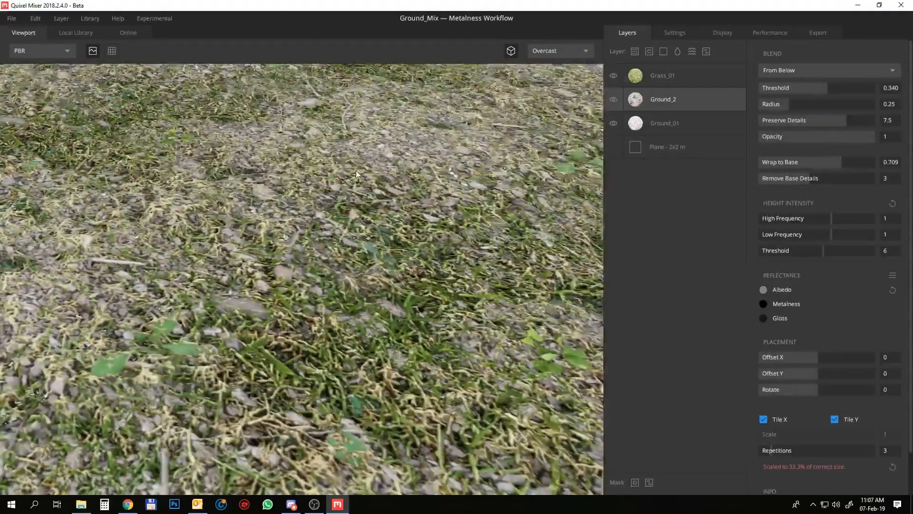
pyautogui.scroll(-5, 334, 215)
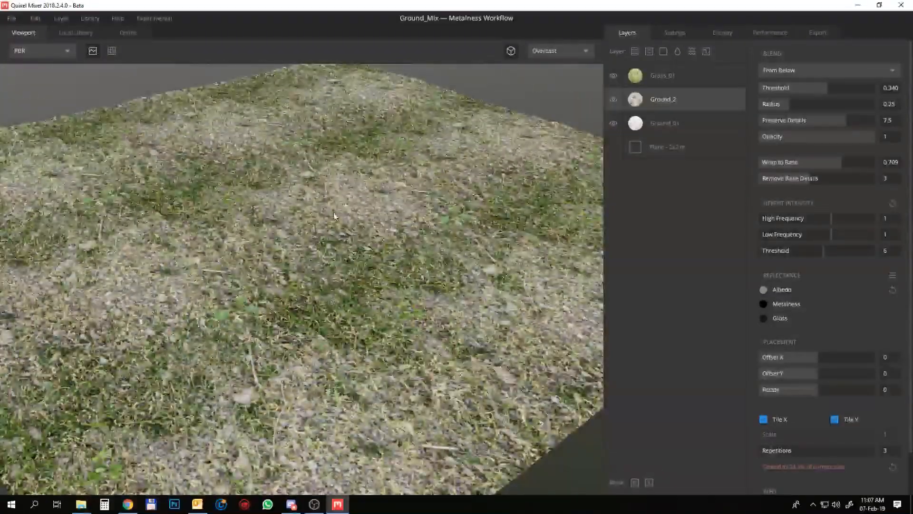
pyautogui.press('Tab')
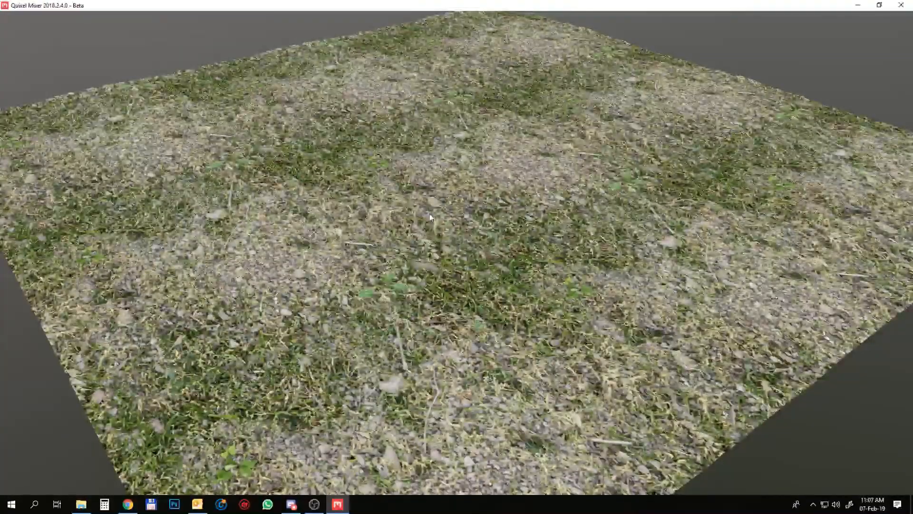
pyautogui.scroll(-2, 400, 218)
pyautogui.press('Tab')
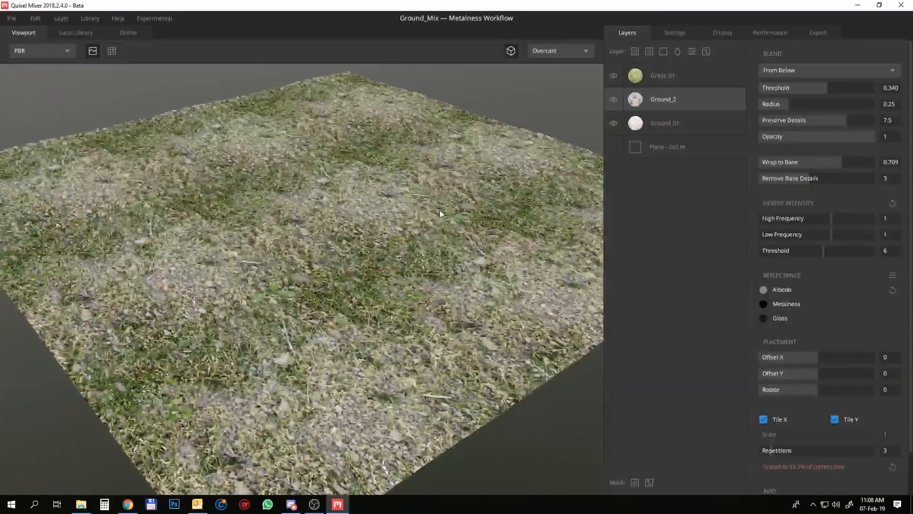
pyautogui.moveTo(439, 214); pyautogui.dragTo(432, 232)
# - Add the Grass_2 surface from the local library above Grass_01 and set its repetitions to 4
pyautogui.click(659, 77)
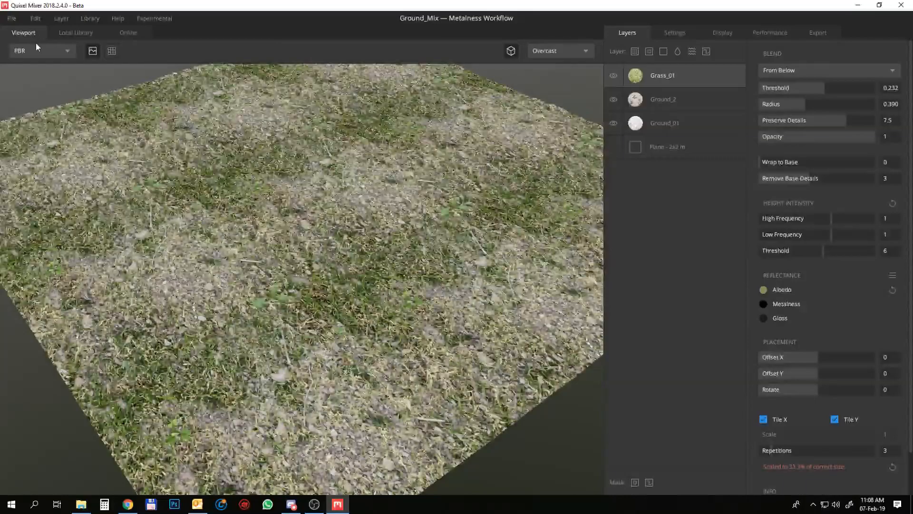
pyautogui.click(74, 33)
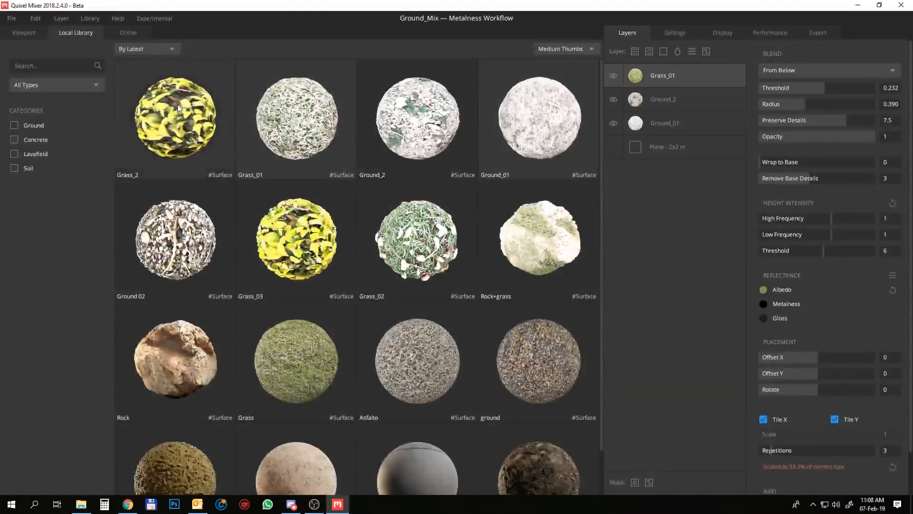
pyautogui.click(181, 124)
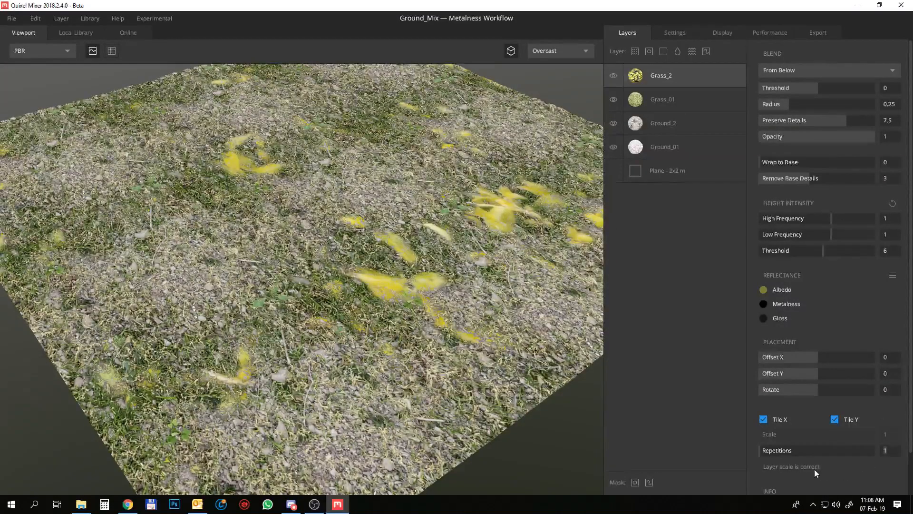
pyautogui.write('4')
pyautogui.press('Return')
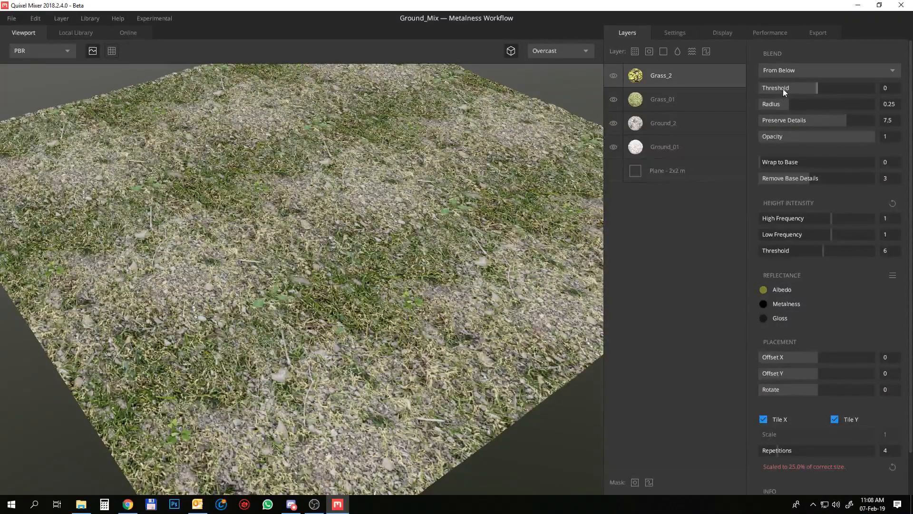
# - Change the Grass_2 layer's blend mode to From Above and set its threshold to -0.323
pyautogui.click(815, 72)
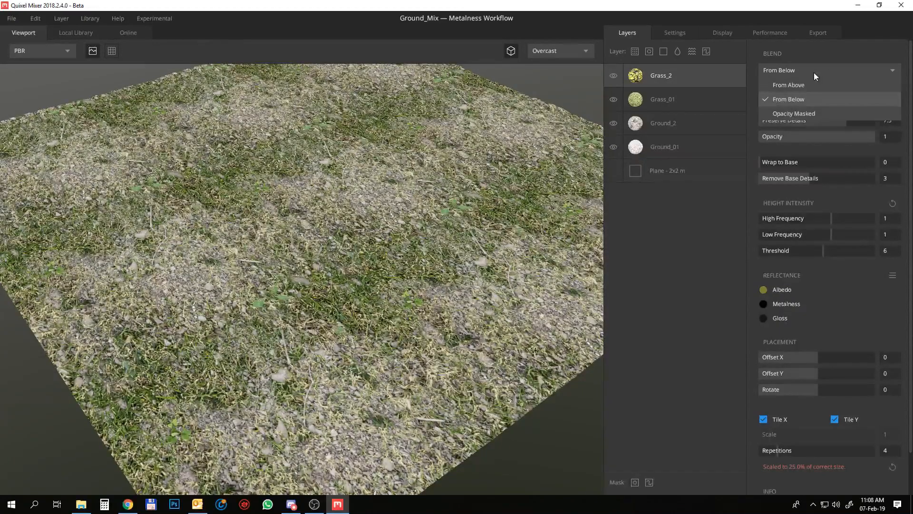
pyautogui.click(811, 85)
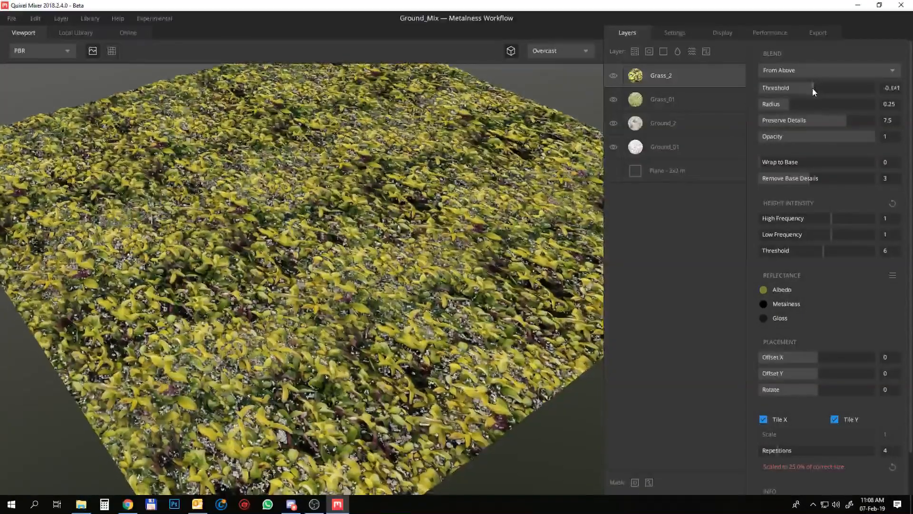
pyautogui.moveTo(814, 87); pyautogui.dragTo(807, 88)
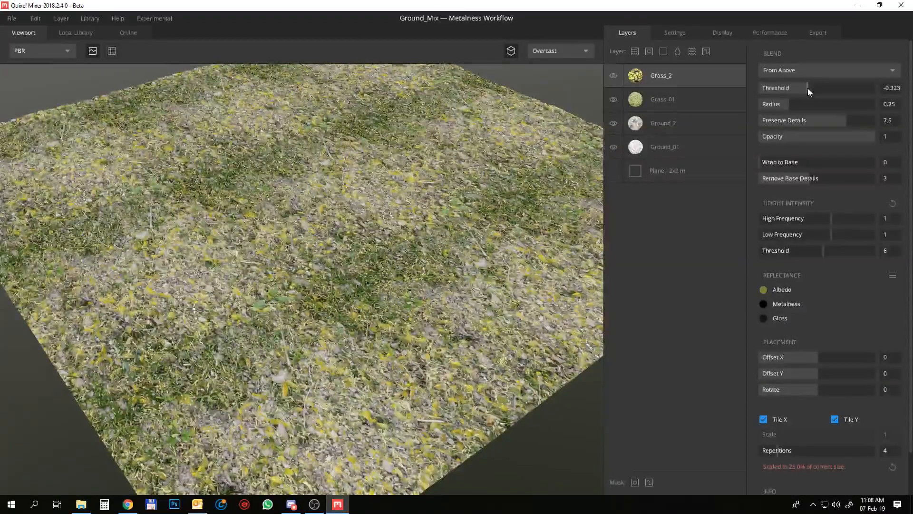
pyautogui.moveTo(463, 166); pyautogui.dragTo(440, 241)
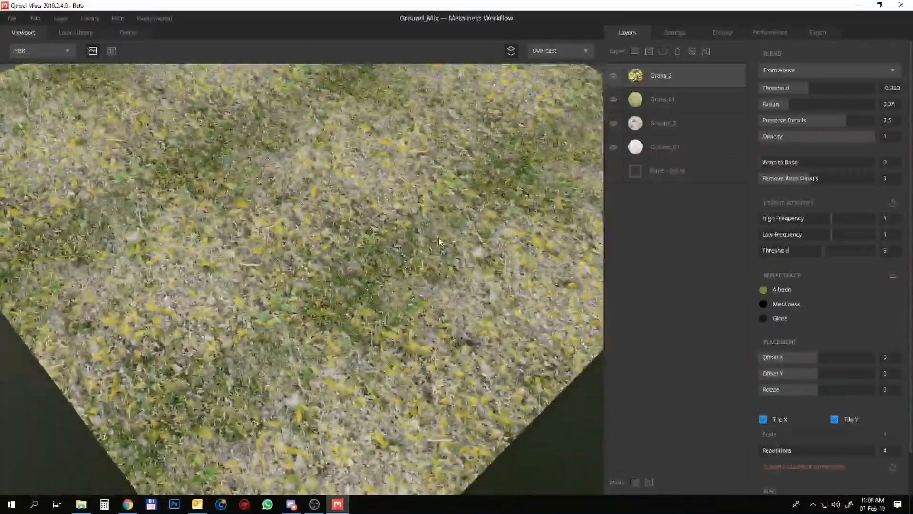
pyautogui.scroll(5, 440, 242)
pyautogui.scroll(-5, 439, 242)
pyautogui.moveTo(440, 241); pyautogui.dragTo(381, 294, button='middle')
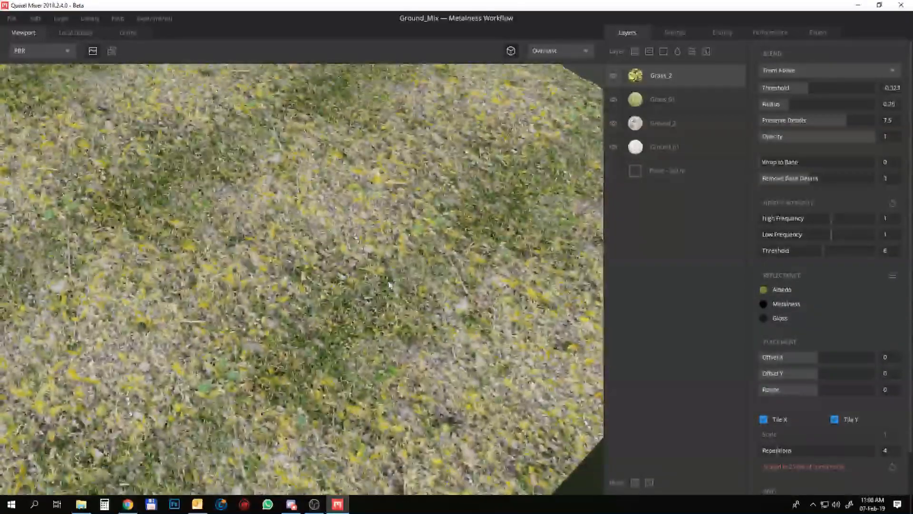
# - Hide the Grass_2 layer and duplicate the Grass_01 layer
pyautogui.click(676, 100)
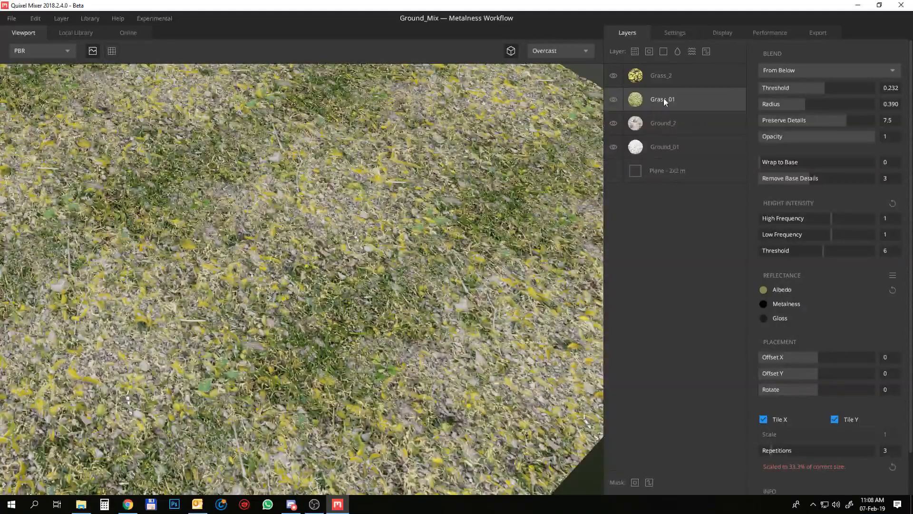
pyautogui.click(614, 76)
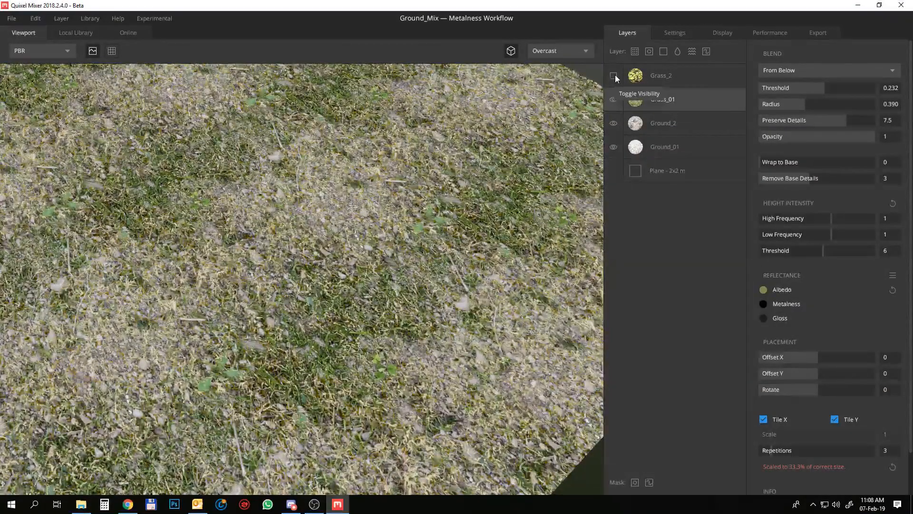
pyautogui.scroll(-5, 306, 265)
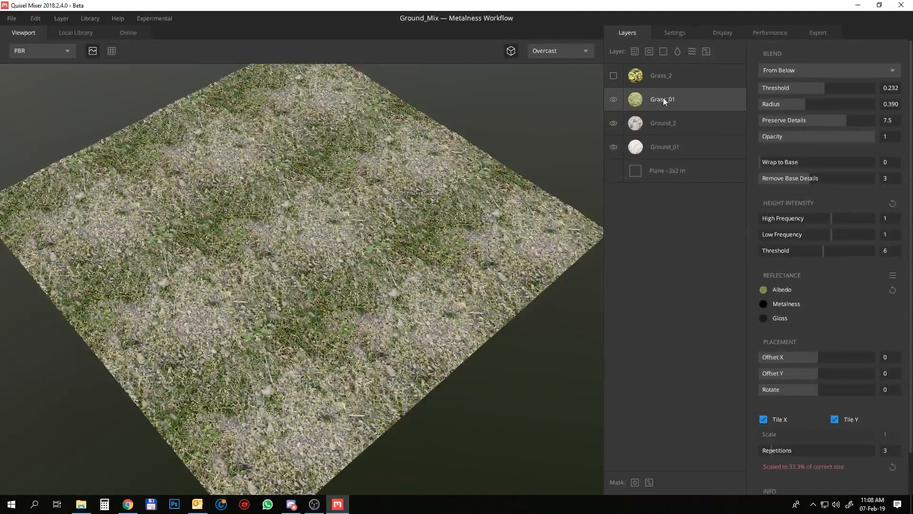
pyautogui.hotkey('ctrl', 'd')
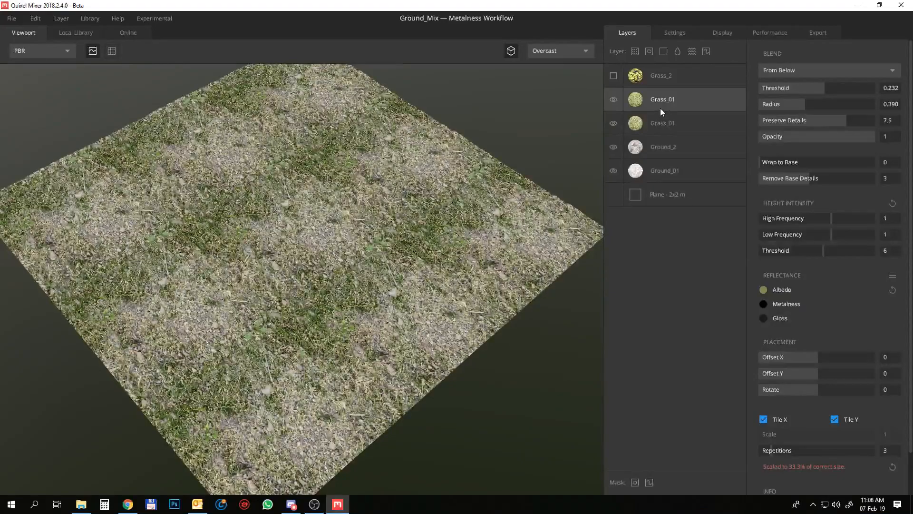
# - Offset the upper Grass_01 copy by 0.180 in X and 0.107 in Y, and set its blend threshold to 0.497
pyautogui.moveTo(817, 358); pyautogui.dragTo(837, 366)
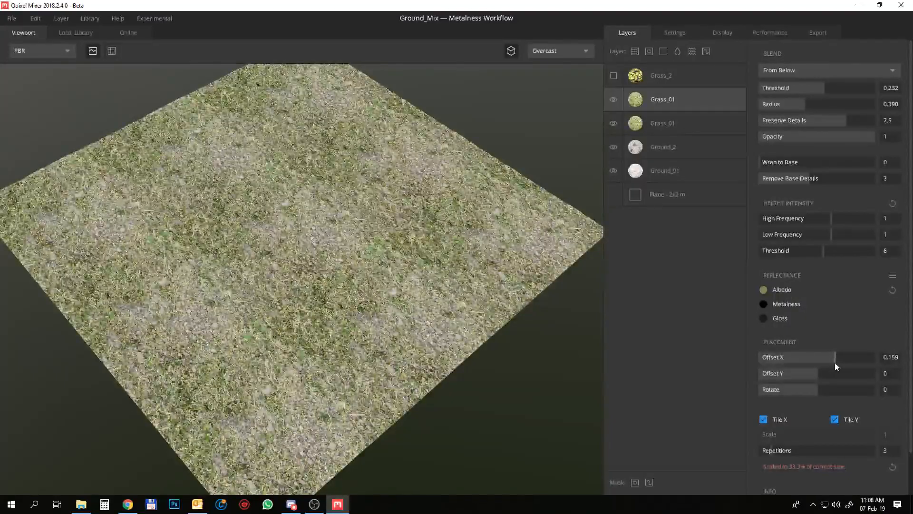
pyautogui.moveTo(817, 373); pyautogui.dragTo(829, 376)
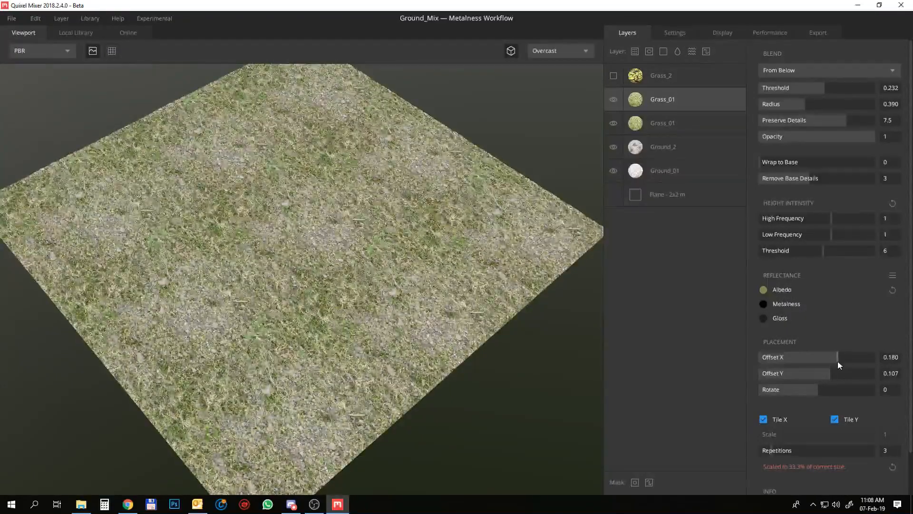
pyautogui.moveTo(824, 86); pyautogui.dragTo(831, 90)
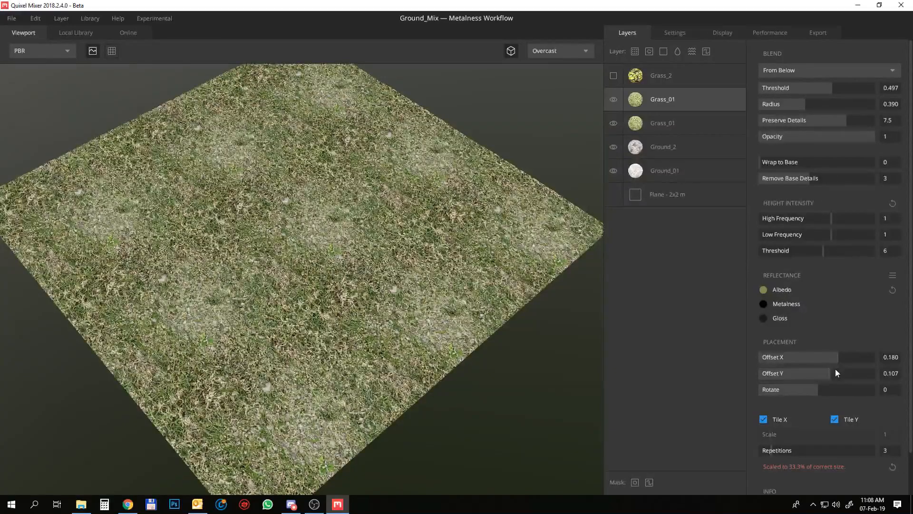
# - Shift the upper Grass_01 layer's placement to -0.080 in X and 0.114 in Y
pyautogui.moveTo(831, 371); pyautogui.dragTo(806, 340)
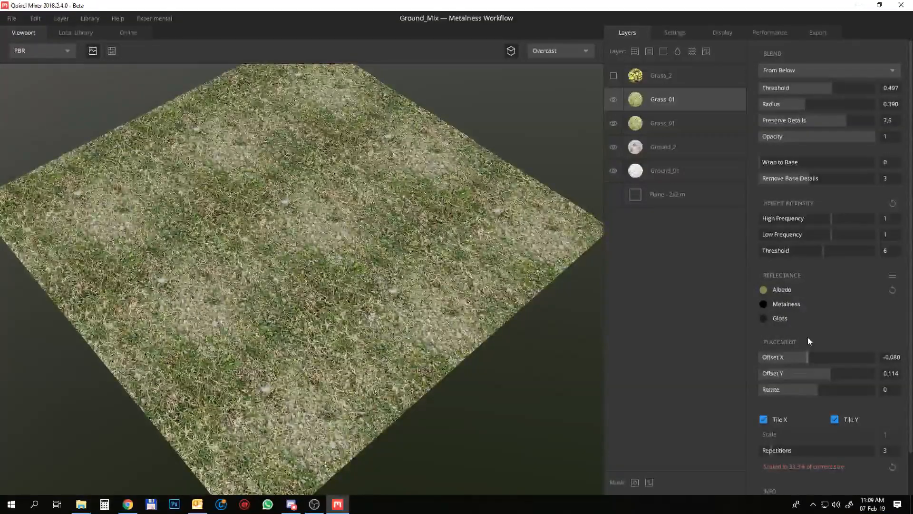
# - Duplicate the Ground_2 layer and give the upper copy an X offset of 0.120 and a rotation of 1
pyautogui.click(679, 147)
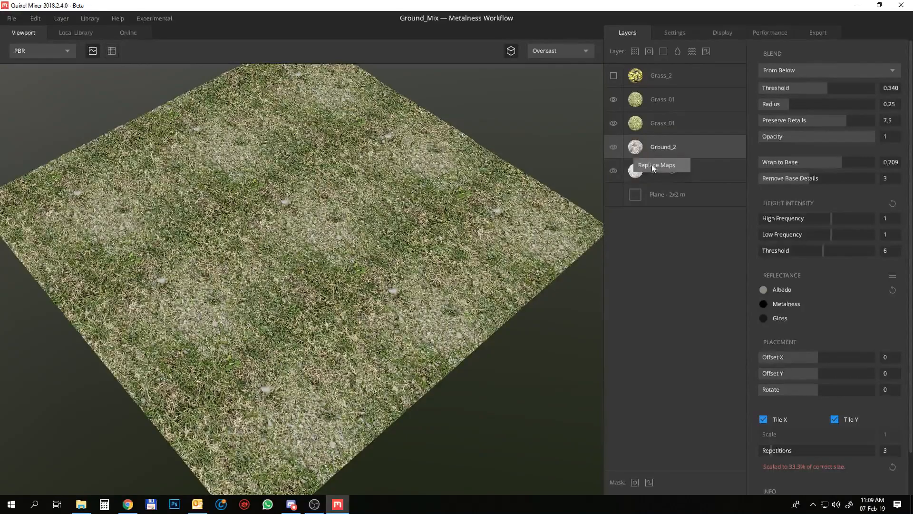
pyautogui.hotkey('ctrl', 'd')
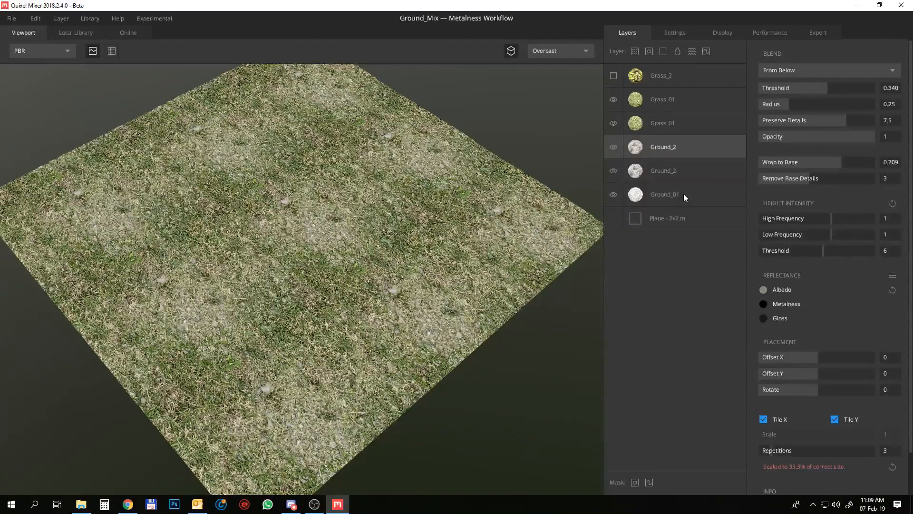
pyautogui.click(613, 147)
pyautogui.click(613, 147)
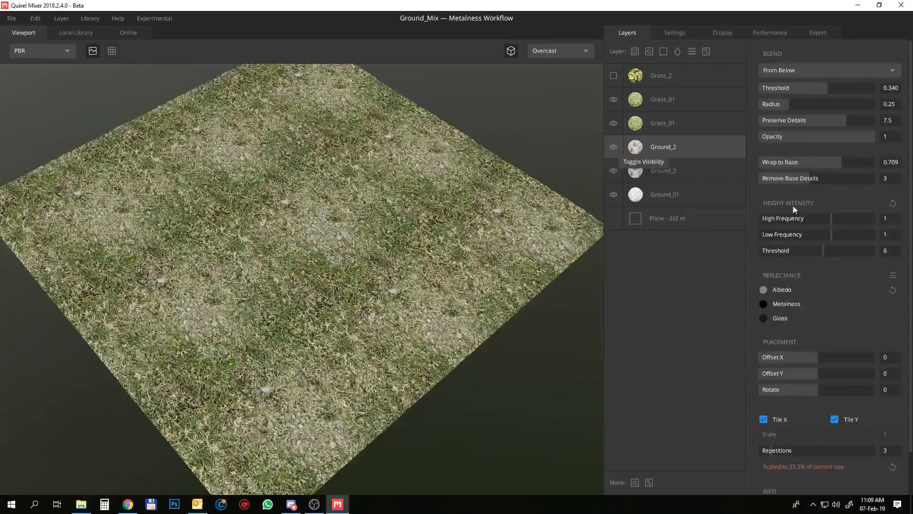
pyautogui.moveTo(816, 358); pyautogui.dragTo(831, 355)
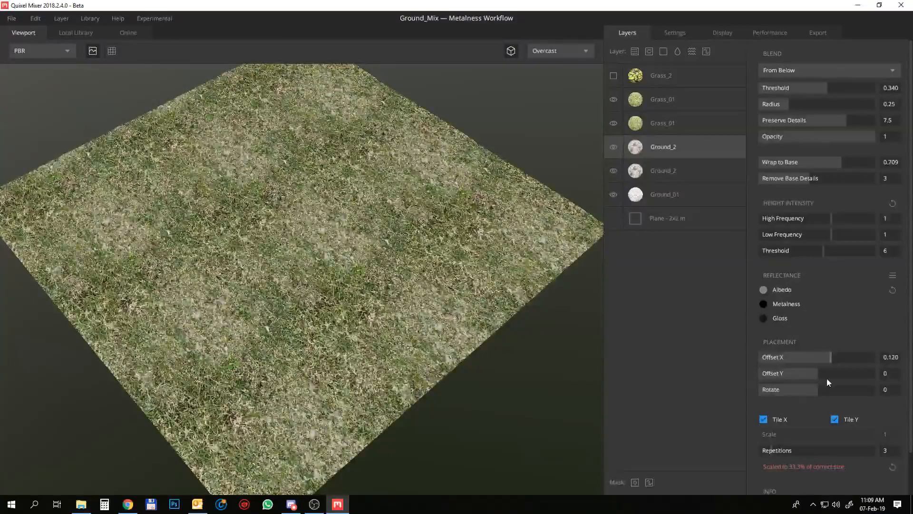
pyautogui.moveTo(822, 388); pyautogui.dragTo(839, 386)
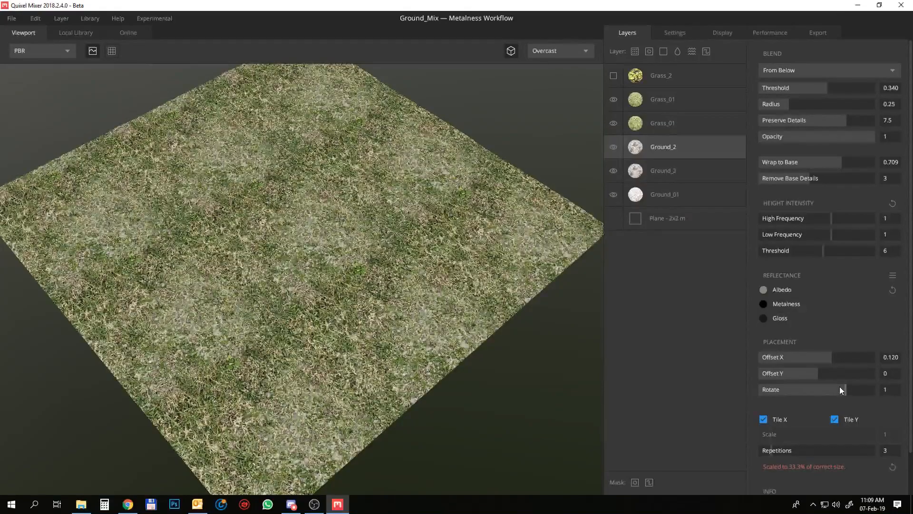
# - Set the Ground_01 layer's height intensity to a high frequency of 0.614 and a threshold of 2
pyautogui.moveTo(408, 250); pyautogui.dragTo(419, 202)
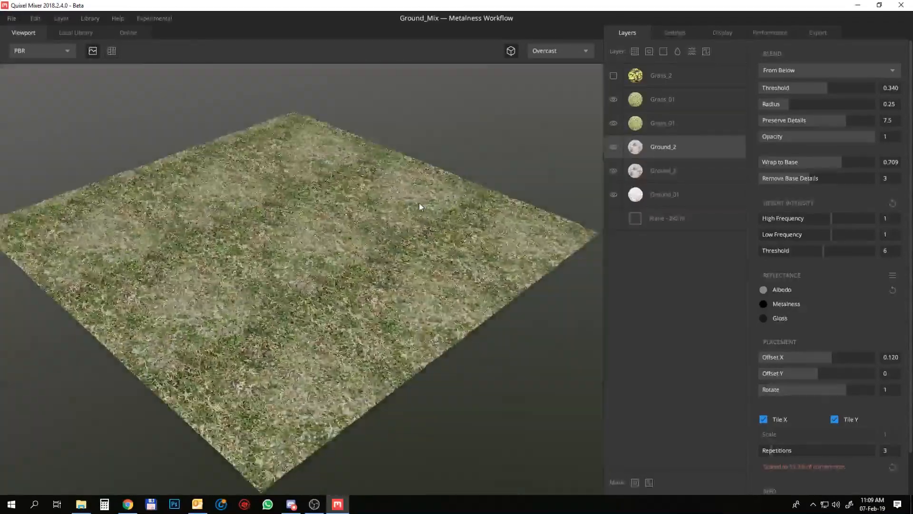
pyautogui.scroll(5, 419, 203)
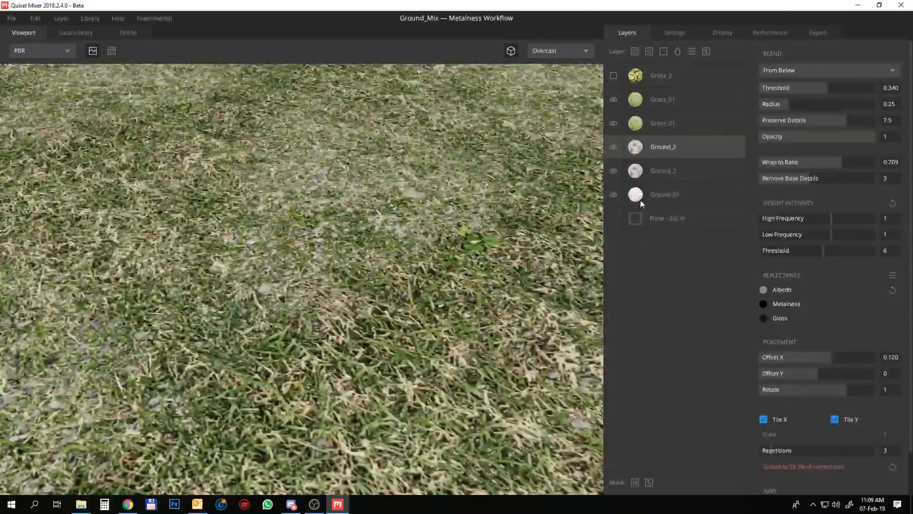
pyautogui.click(669, 194)
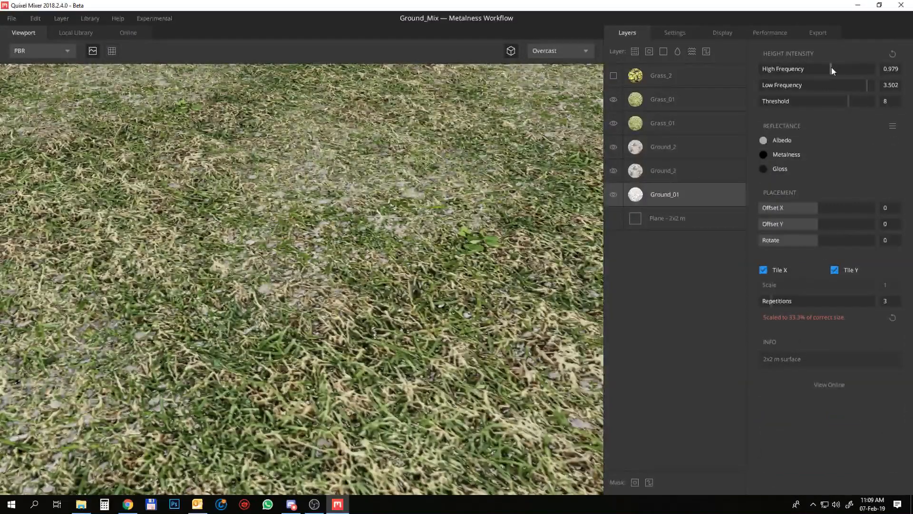
pyautogui.moveTo(831, 67); pyautogui.dragTo(841, 103)
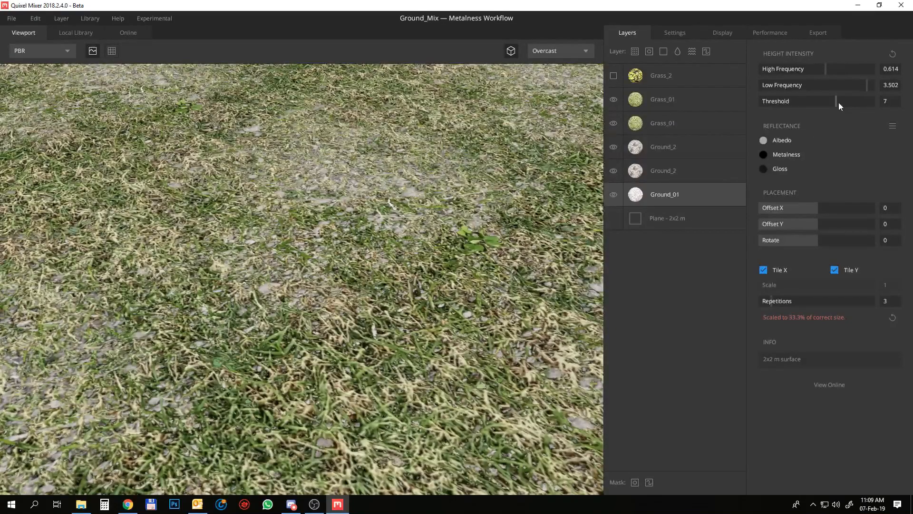
pyautogui.moveTo(837, 101); pyautogui.dragTo(767, 119)
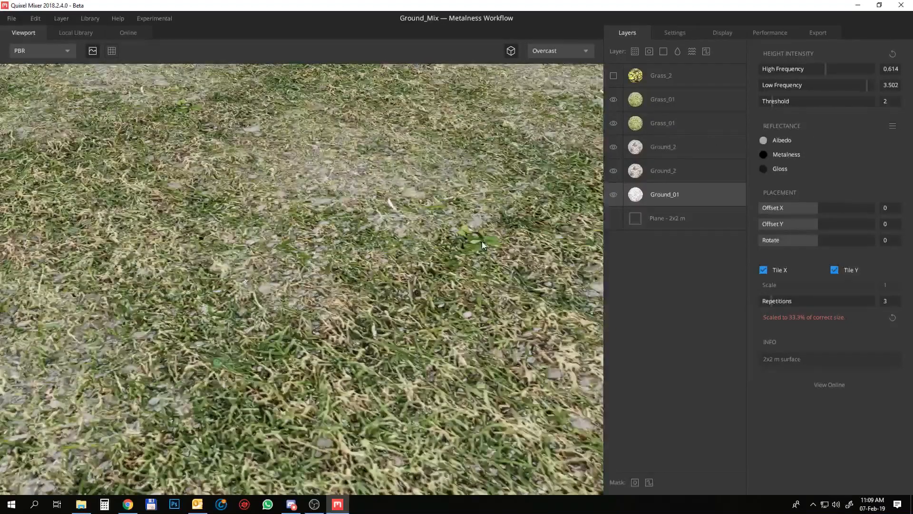
# - Set the upper Grass_01 layer's X offset to -0.197 and its blend threshold to 0.605
pyautogui.scroll(-5, 480, 249)
pyautogui.moveTo(478, 252); pyautogui.dragTo(366, 311)
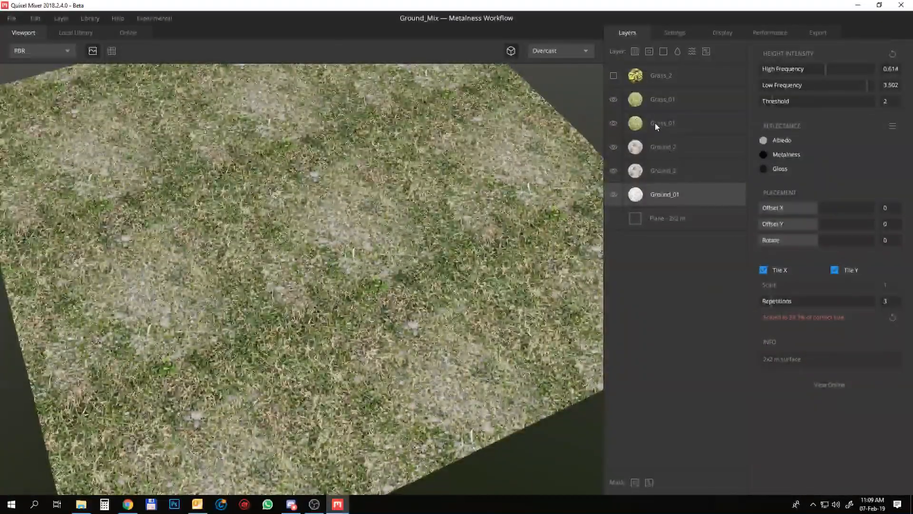
pyautogui.click(660, 99)
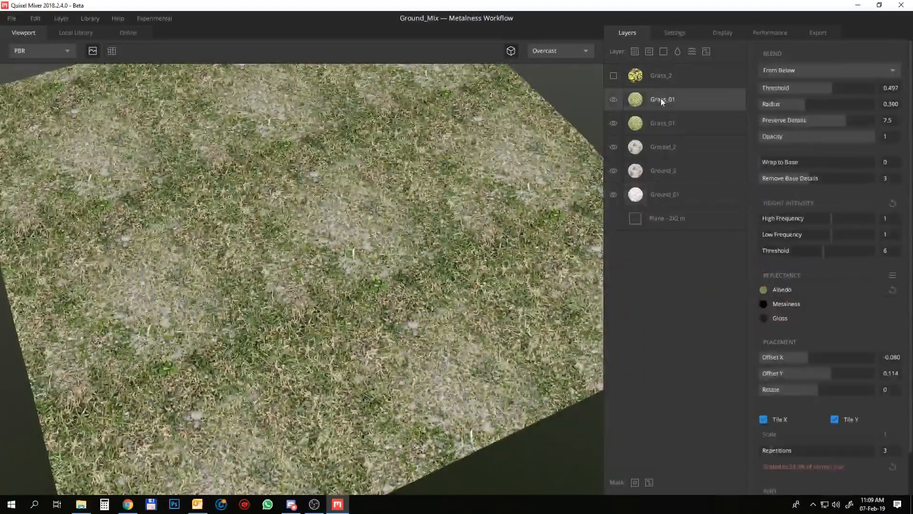
pyautogui.moveTo(809, 357); pyautogui.dragTo(795, 355)
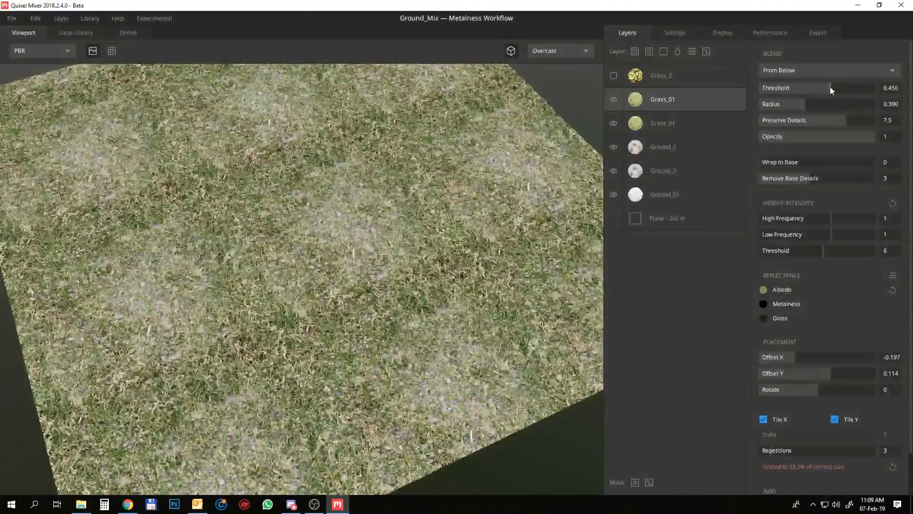
pyautogui.moveTo(829, 87); pyautogui.dragTo(832, 89)
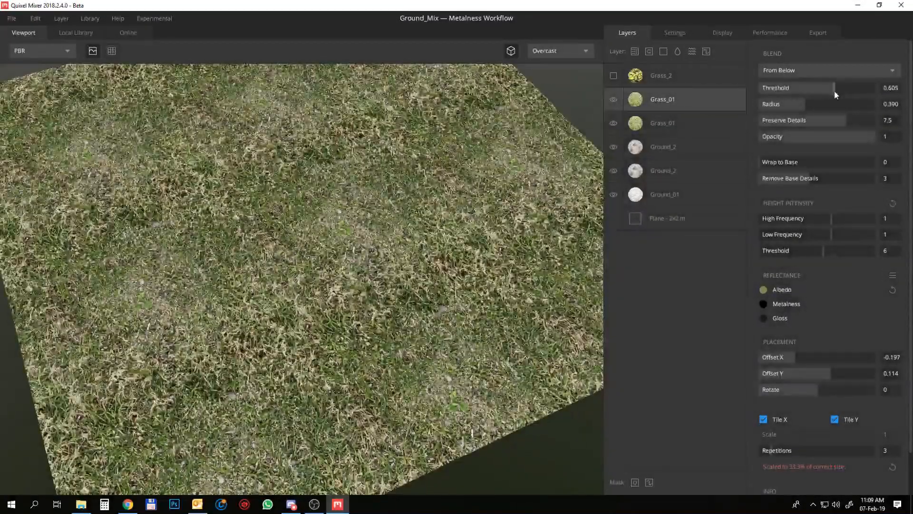
# - Show the Grass_2 layer again, set its repetitions to 6 and lower its blend threshold to -0.688
pyautogui.click(613, 76)
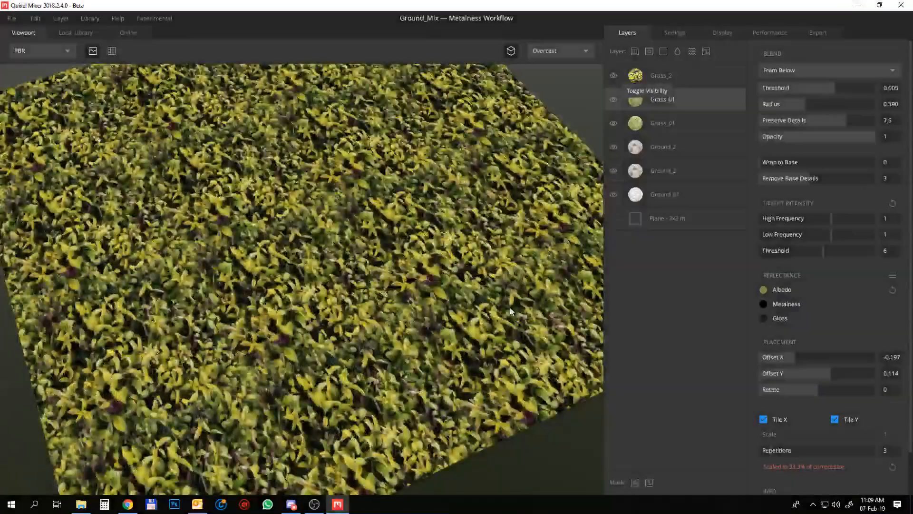
pyautogui.click(674, 76)
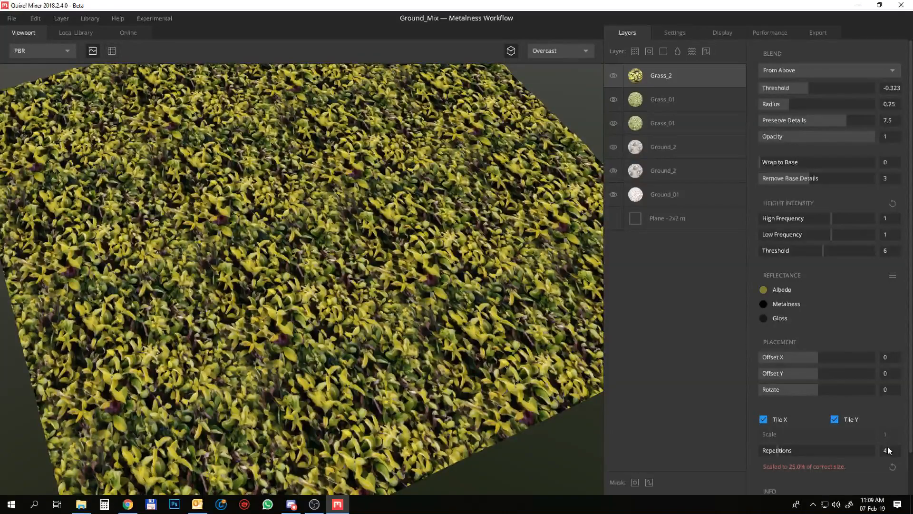
pyautogui.write('6')
pyautogui.press('Return')
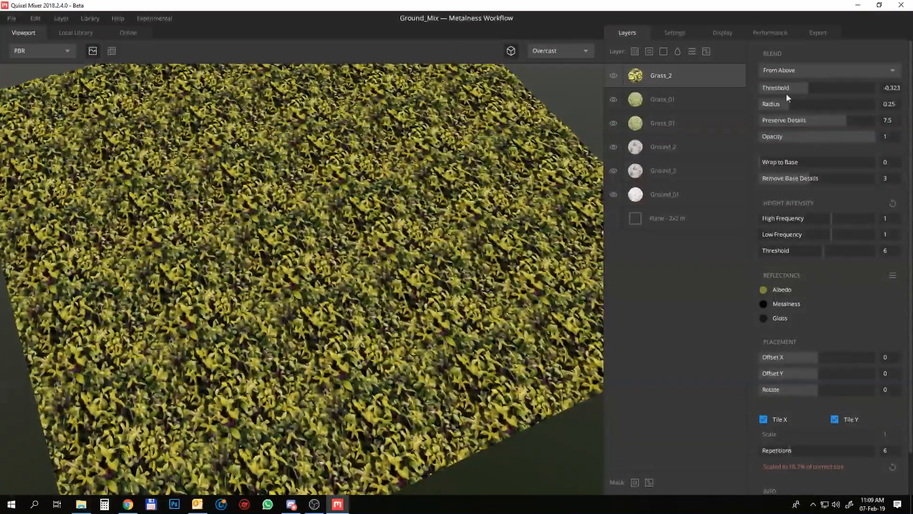
pyautogui.moveTo(808, 86); pyautogui.dragTo(797, 86)
pyautogui.moveTo(418, 183); pyautogui.dragTo(590, 91)
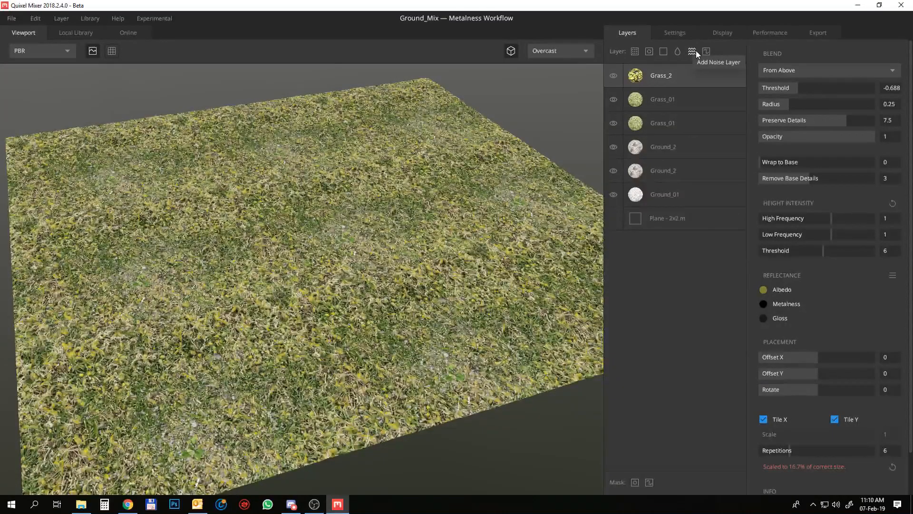
# - Hide the Grass_2 layer and check how the upper Grass_01 layer covers the ground
pyautogui.click(656, 99)
pyautogui.moveTo(457, 243); pyautogui.dragTo(433, 281)
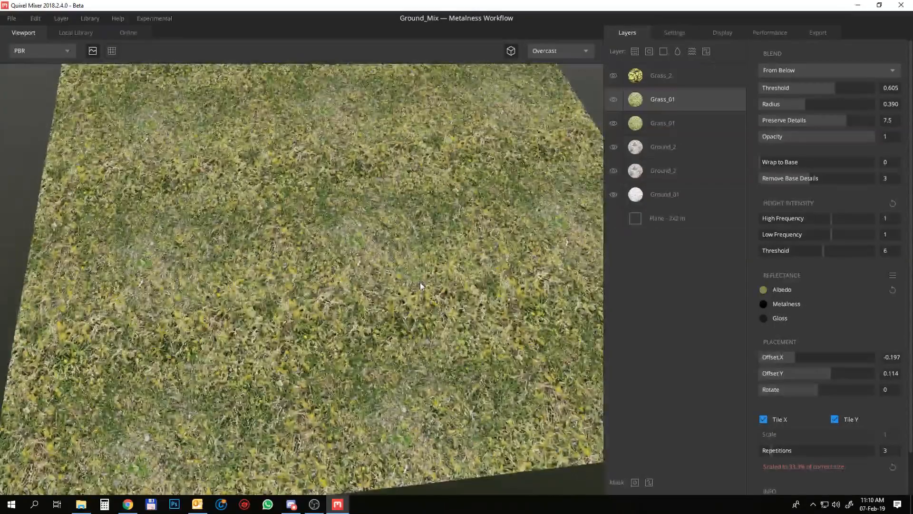
pyautogui.click(616, 75)
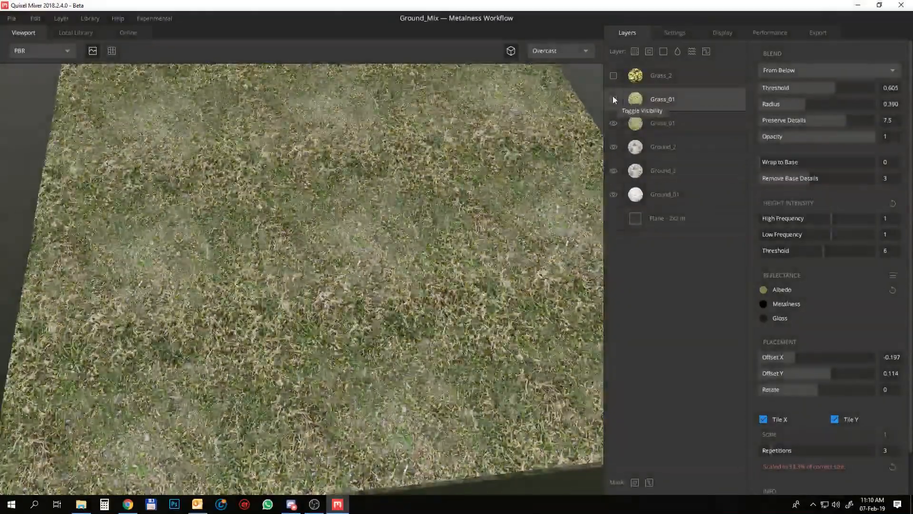
pyautogui.click(614, 99)
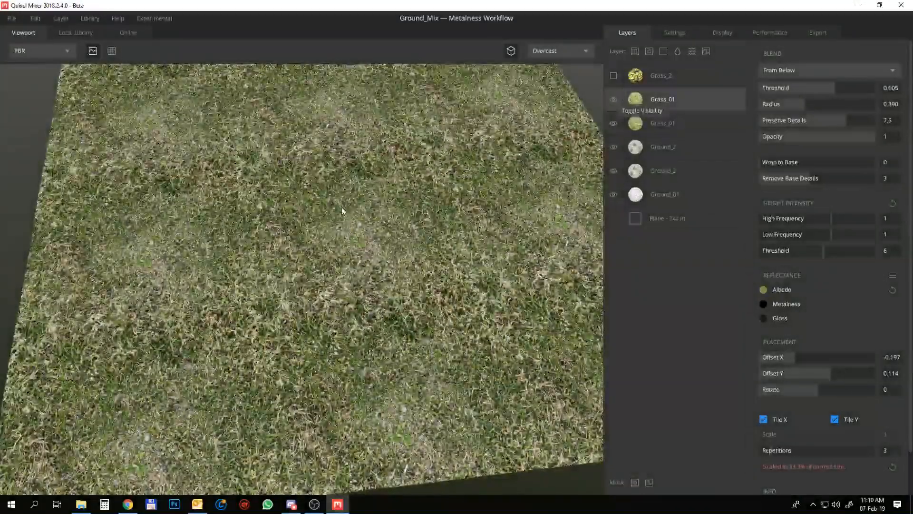
pyautogui.scroll(-5, 355, 216)
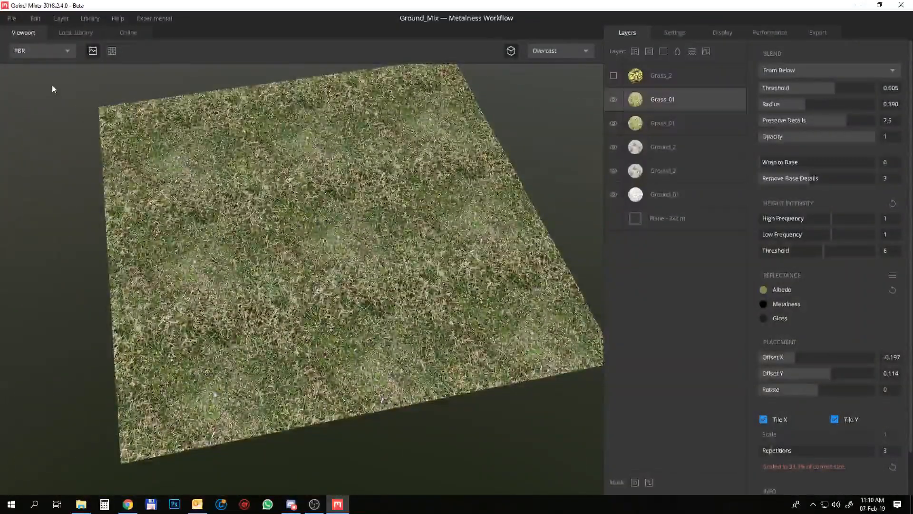
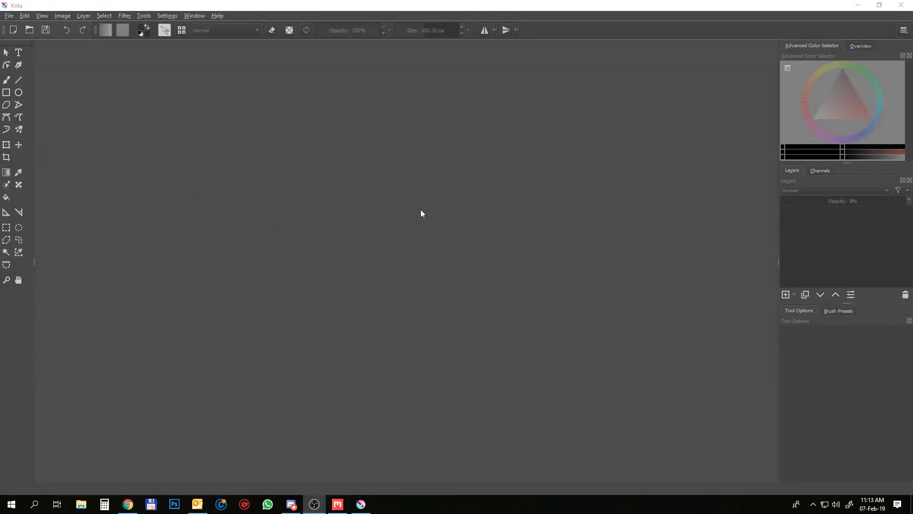
# - Switch to Krita and create a new document of 1024 by 1024 pixels
pyautogui.click(396, 204)
pyautogui.hotkey('ctrl', 'n')
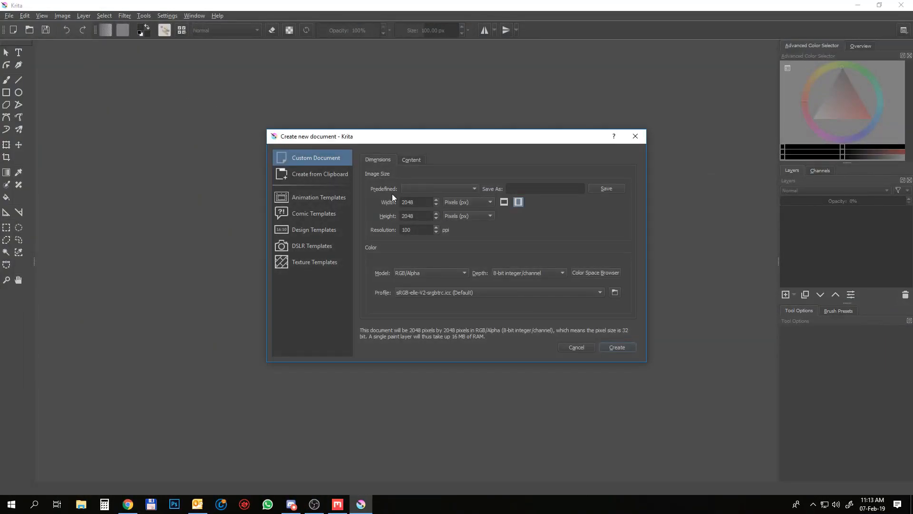
pyautogui.moveTo(417, 202); pyautogui.dragTo(397, 200)
pyautogui.write('1024')
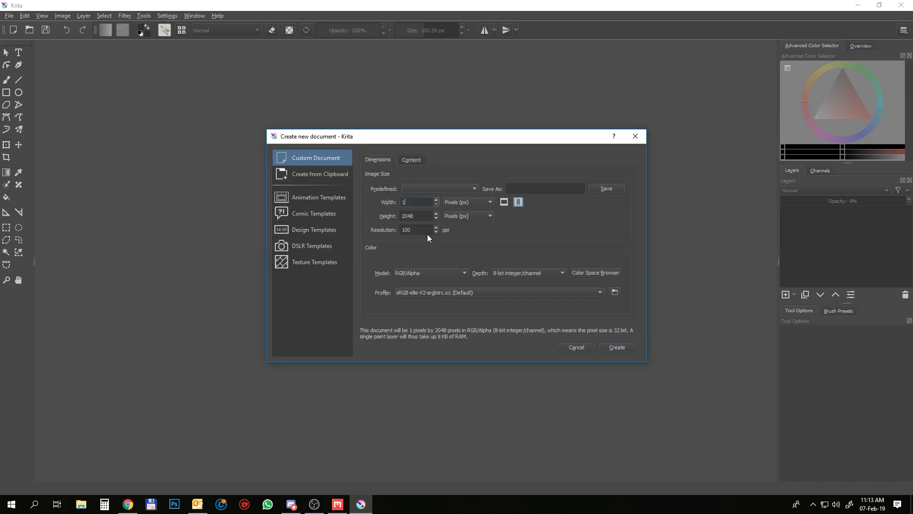
pyautogui.press('Tab')
pyautogui.write('1024')
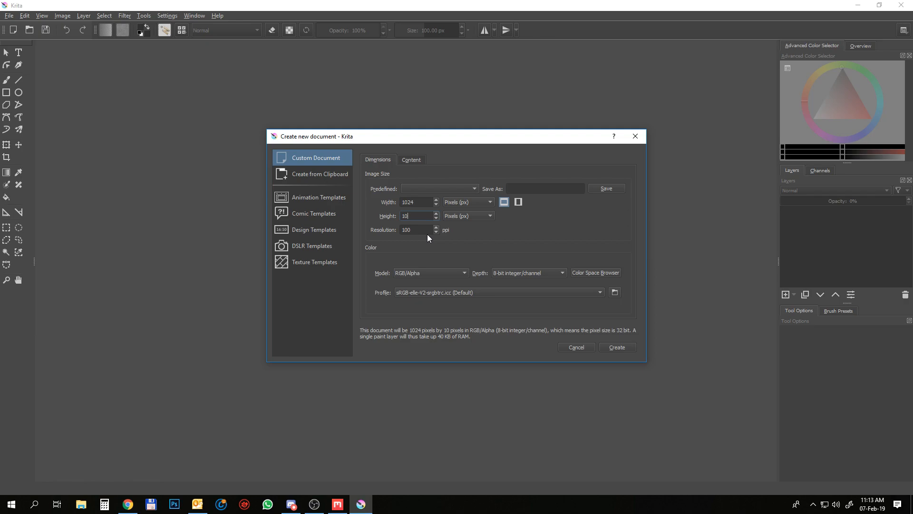
pyautogui.click(613, 347)
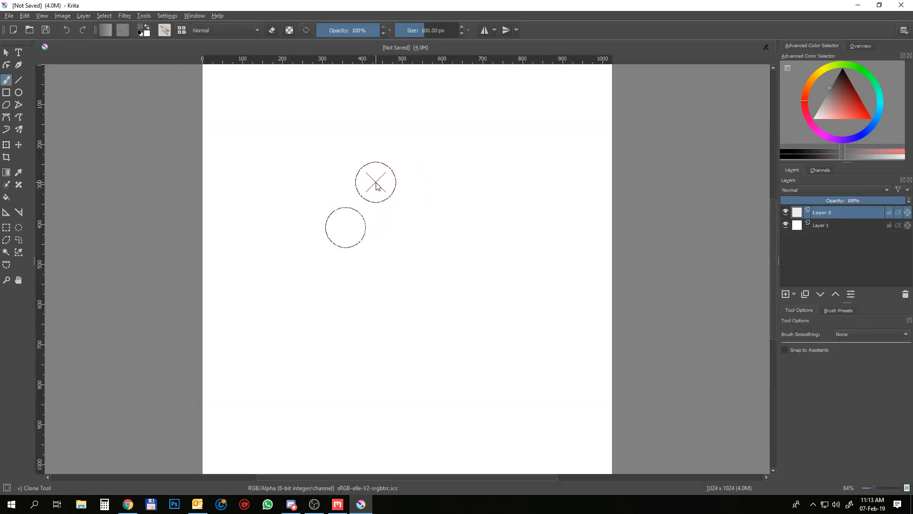
# - Choose the Texture Big brush preset and set the painting colour to black
pyautogui.click(181, 30)
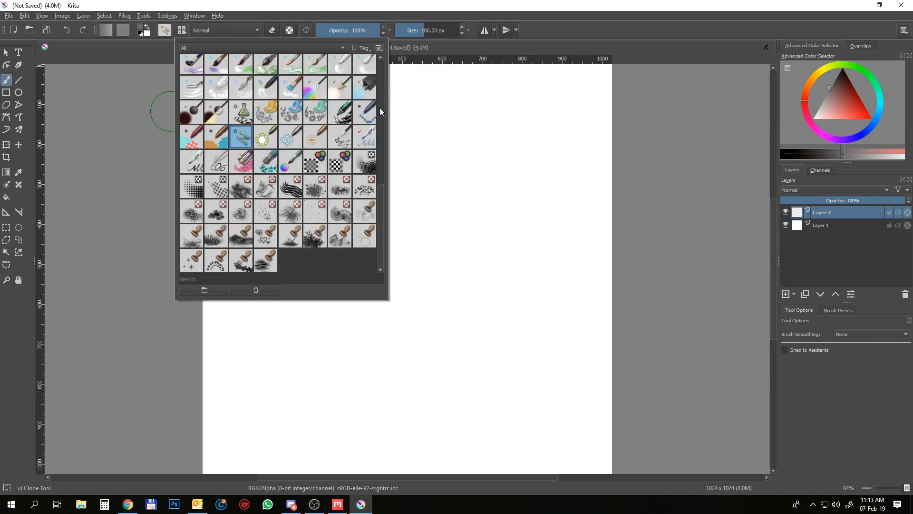
pyautogui.scroll(5, 287, 222)
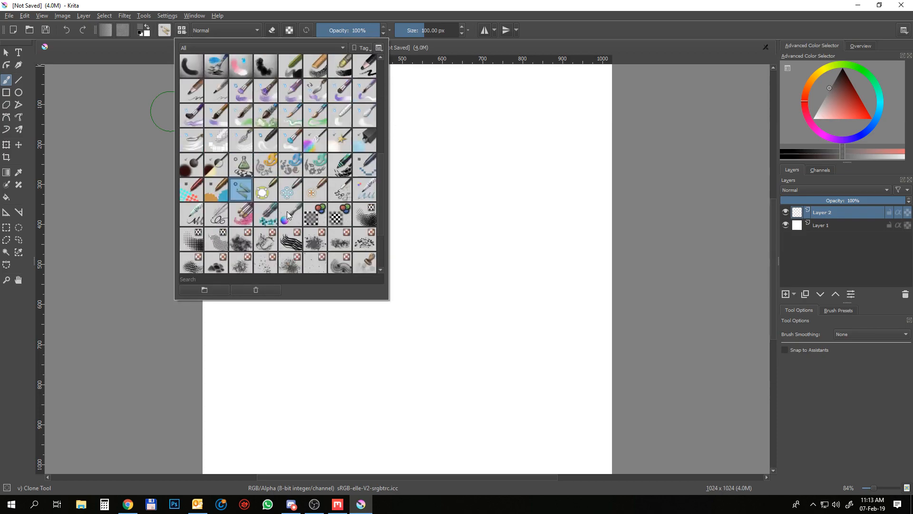
pyautogui.scroll(6, 288, 215)
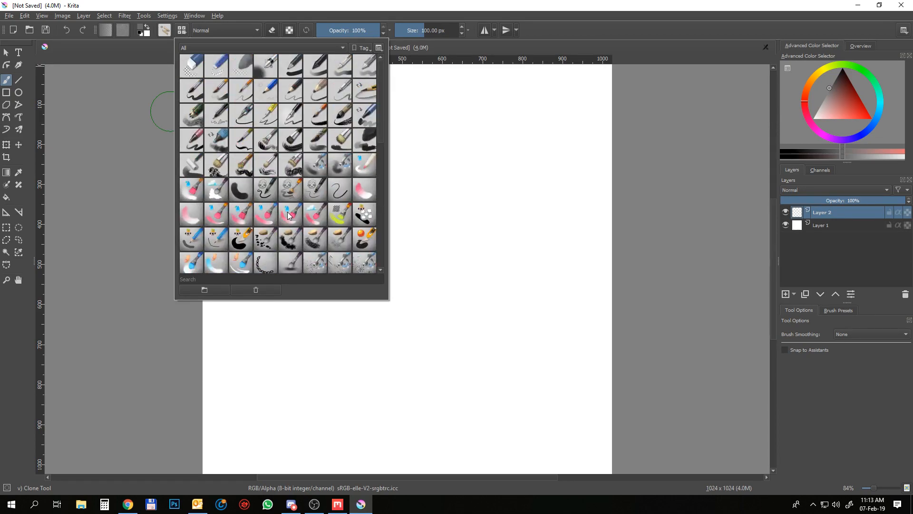
pyautogui.scroll(-12, 288, 215)
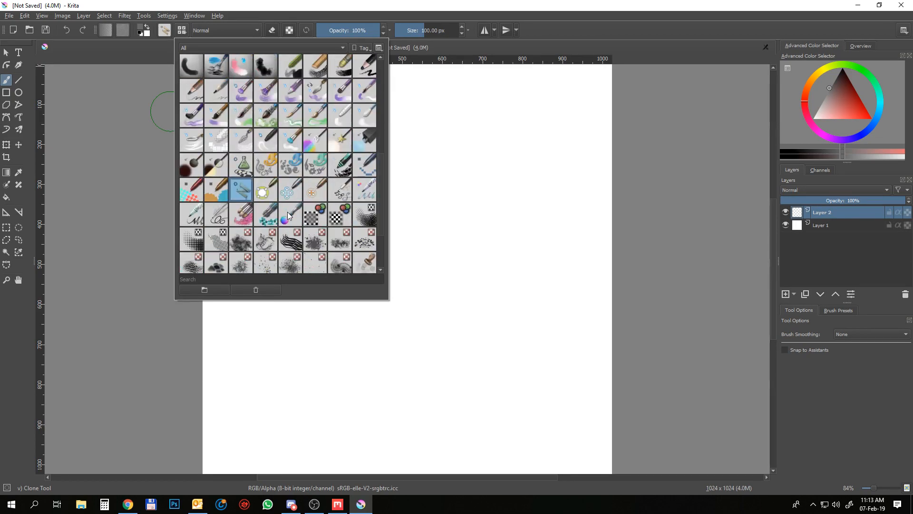
pyautogui.scroll(-2, 288, 214)
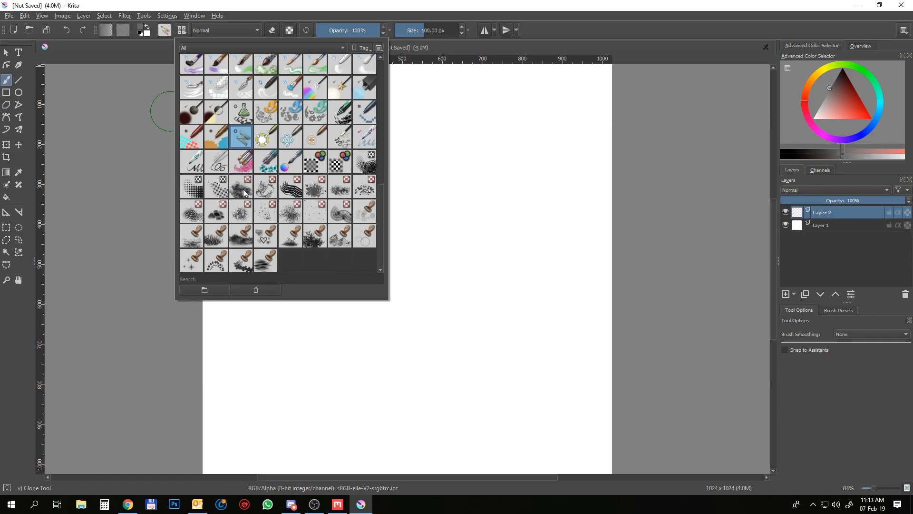
pyautogui.click(241, 187)
pyautogui.click(697, 202)
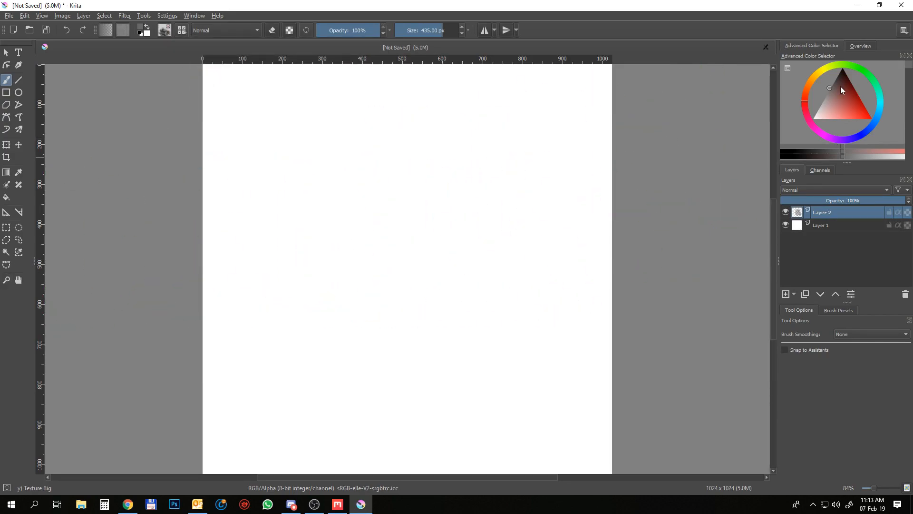
pyautogui.moveTo(840, 86); pyautogui.dragTo(840, 54)
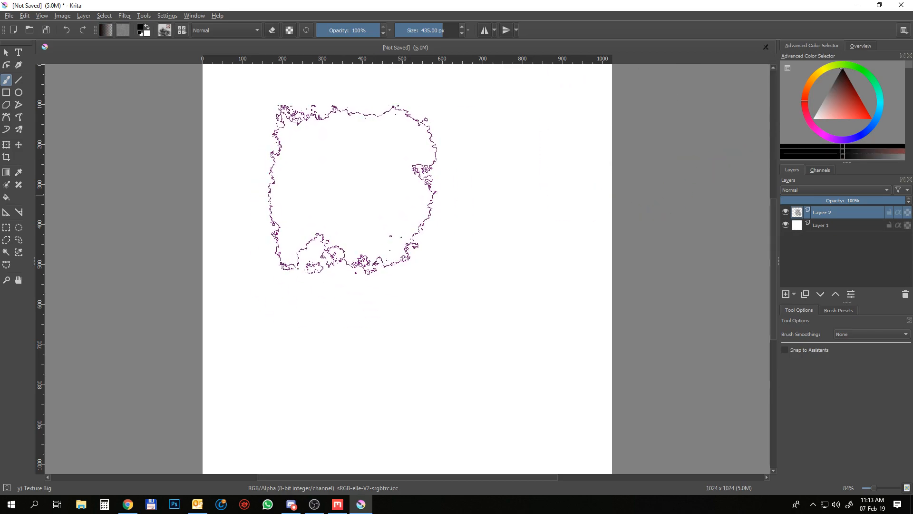
# - Paint a rough black blob about 900 px wide over most of the canvas, leaving white margins, and switch the brush to eraser mode
pyautogui.moveTo(349, 185); pyautogui.dragTo(341, 230)
pyautogui.moveTo(324, 316)
pyautogui.mouseDown()
pyautogui.moveTo(390, 371)
pyautogui.moveTo(499, 314)
pyautogui.moveTo(509, 195)
pyautogui.moveTo(437, 276)
pyautogui.moveTo(316, 337)
pyautogui.moveTo(315, 295)
pyautogui.moveTo(570, 220)
pyautogui.mouseUp()
pyautogui.press('e')
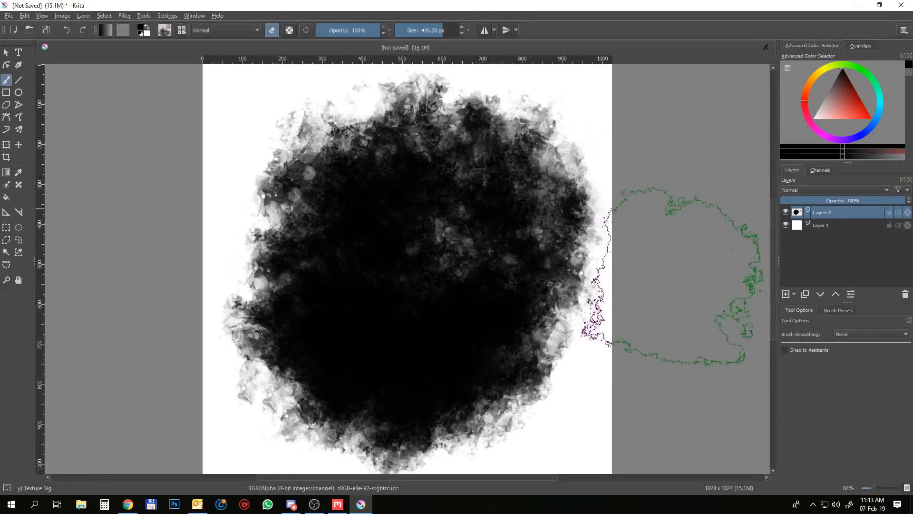
pyautogui.scroll(-2, 438, 311)
pyautogui.scroll(1, 439, 311)
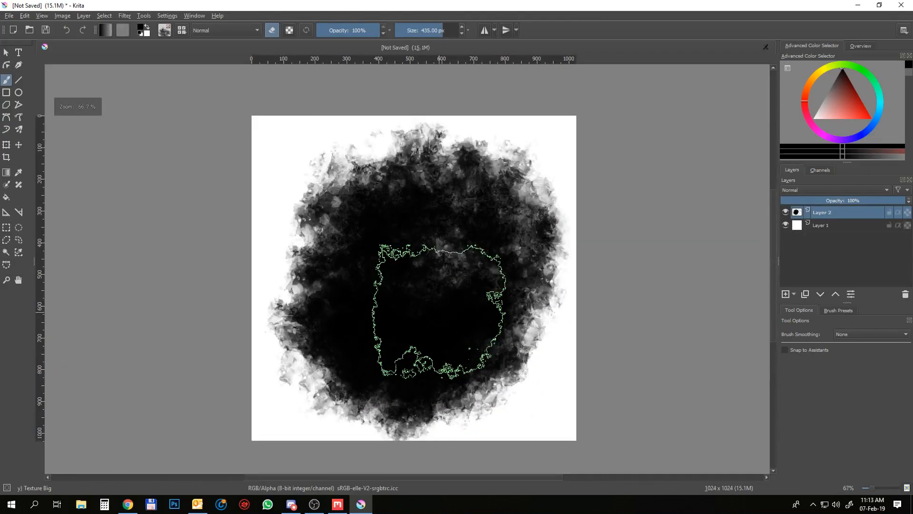
# - Start exporting the painted image and choose the test textures folder on the Desktop as the destination
pyautogui.click(9, 16)
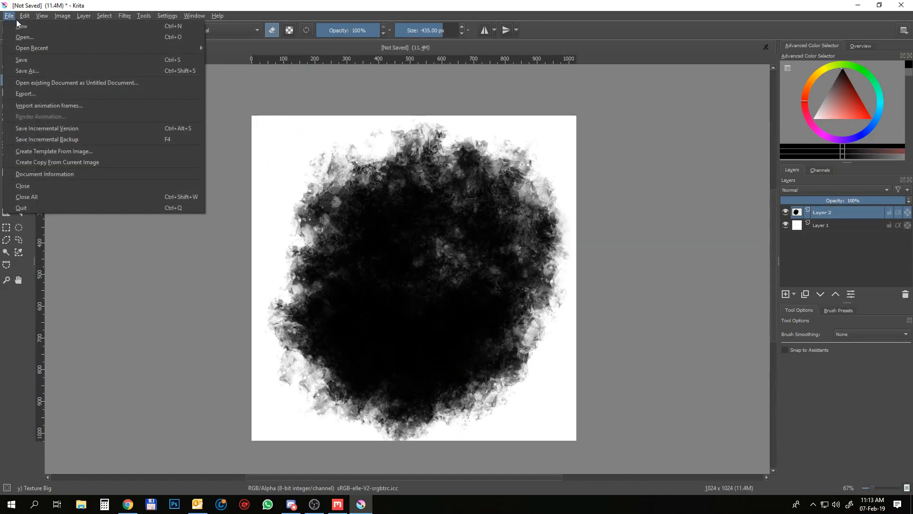
pyautogui.click(23, 94)
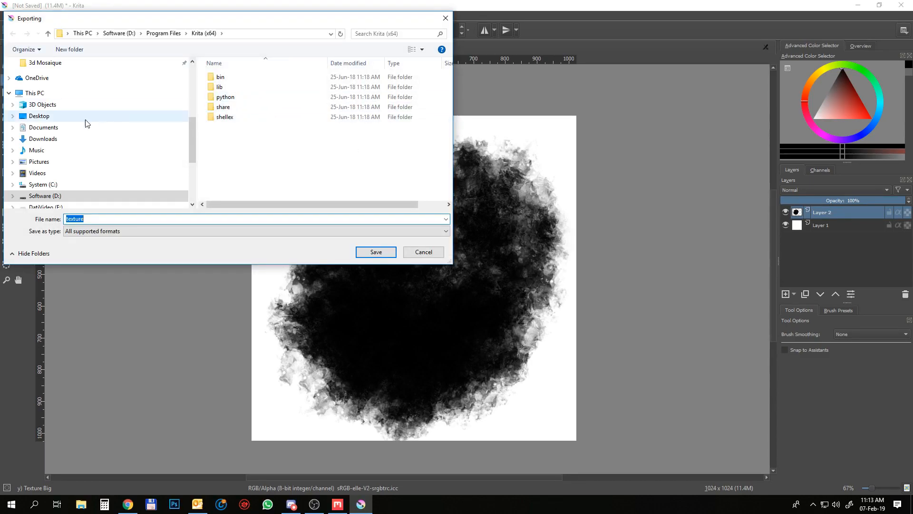
pyautogui.moveTo(191, 126); pyautogui.dragTo(192, 164)
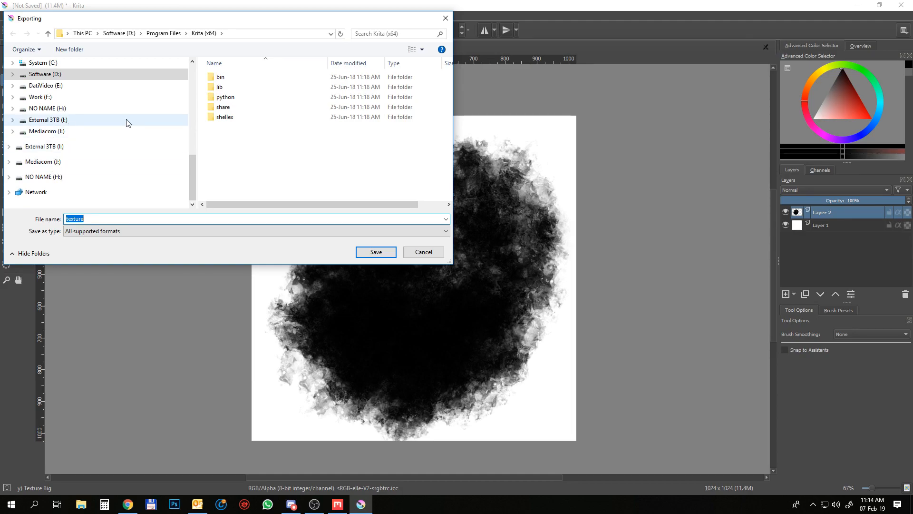
pyautogui.scroll(8, 128, 119)
pyautogui.scroll(3, 72, 93)
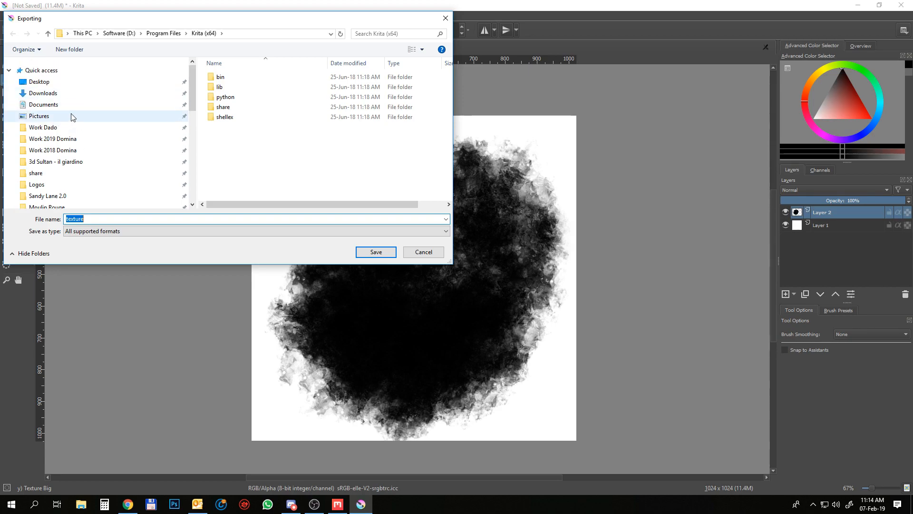
pyautogui.click(48, 82)
pyautogui.scroll(-10, 244, 136)
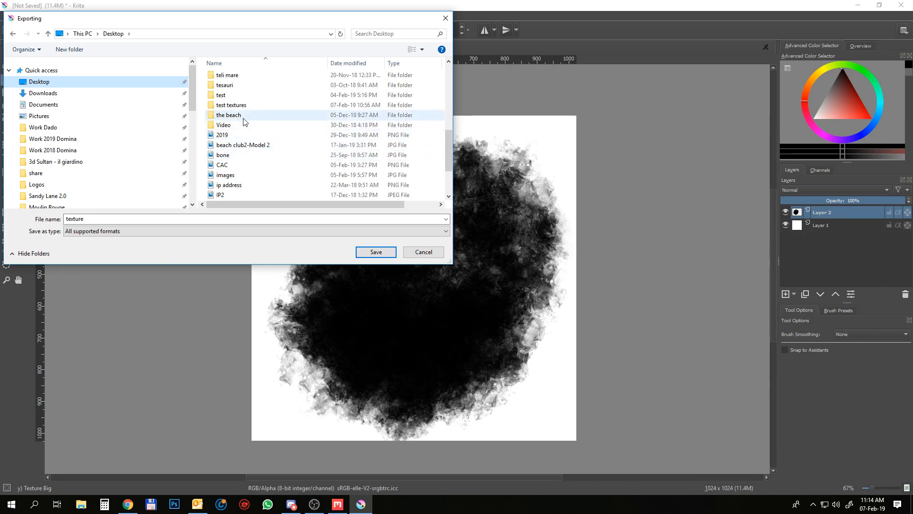
pyautogui.click(240, 109)
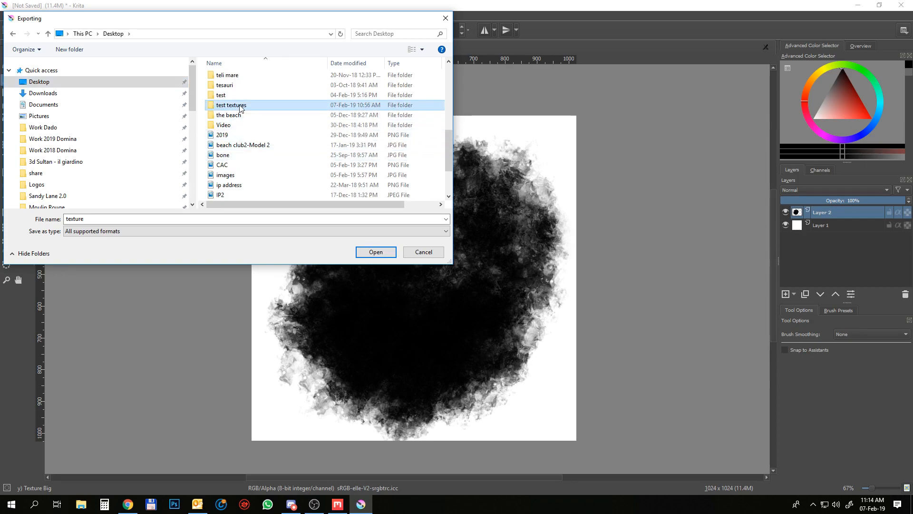
pyautogui.doubleClick(240, 108)
# - Name the export Brush 01, set its format to PNG image and save it with the default PNG options
pyautogui.doubleClick(136, 218)
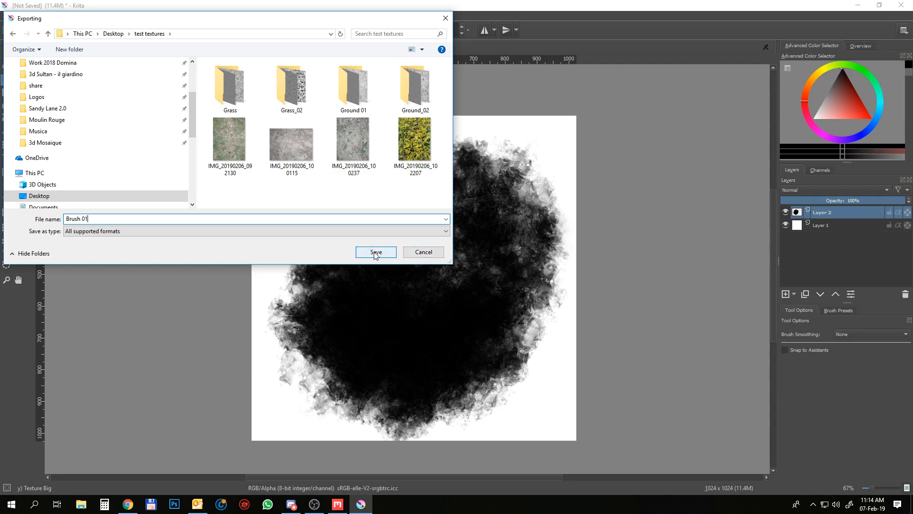
pyautogui.click(351, 232)
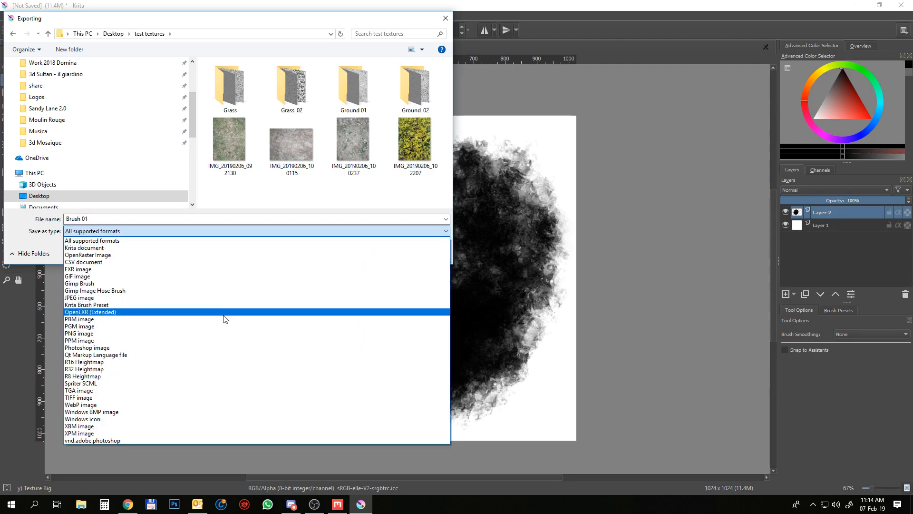
pyautogui.click(220, 334)
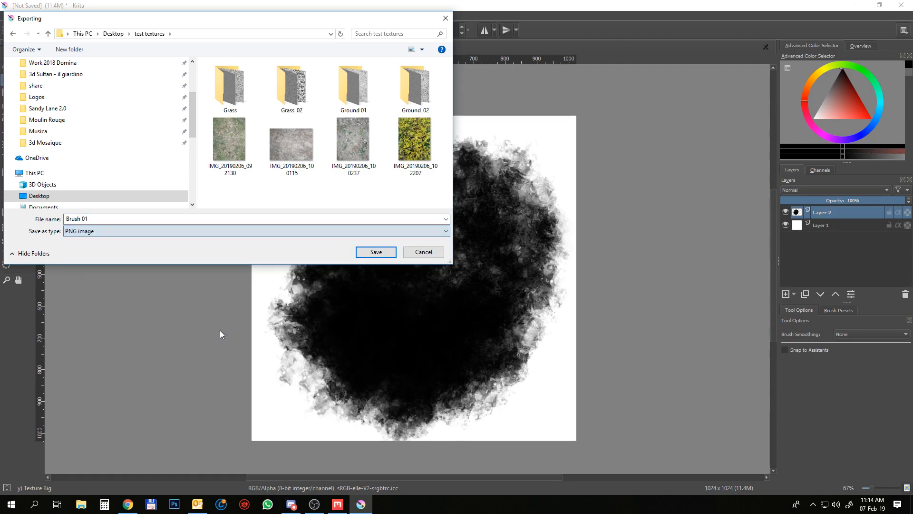
pyautogui.click(380, 253)
pyautogui.click(580, 370)
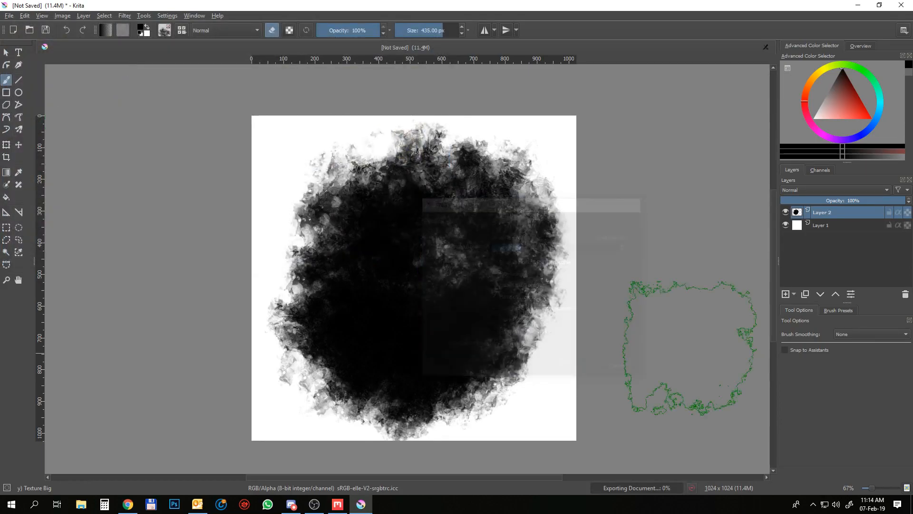
# - Hide Layer 2 and add a new paint layer above it, with the Texture Noise brush preset chosen
pyautogui.click(786, 212)
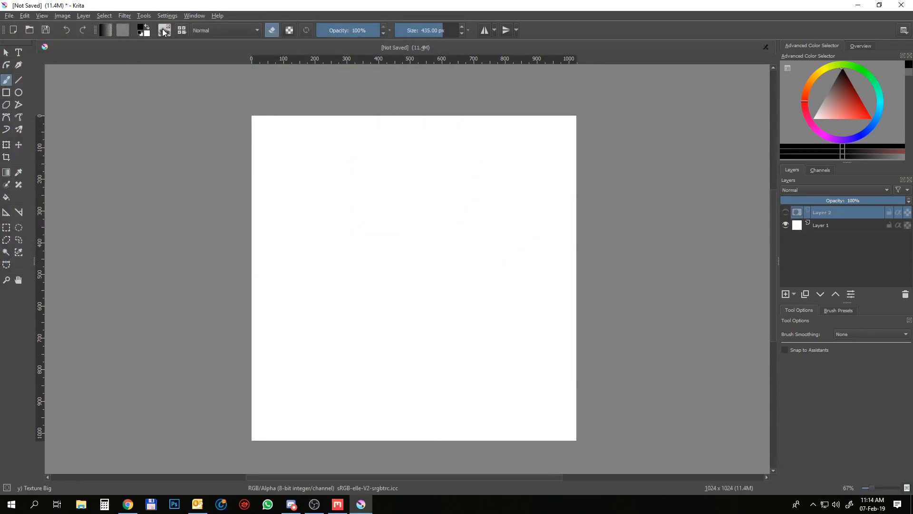
pyautogui.click(182, 30)
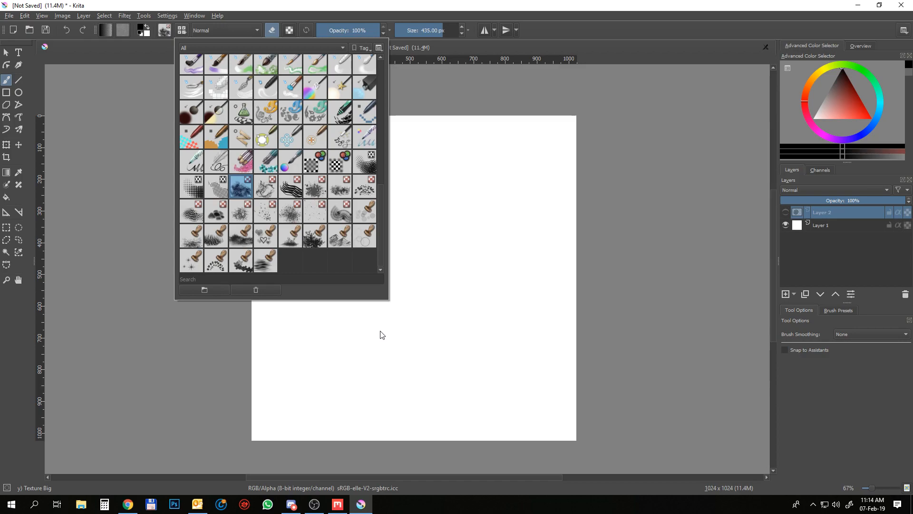
pyautogui.click(344, 189)
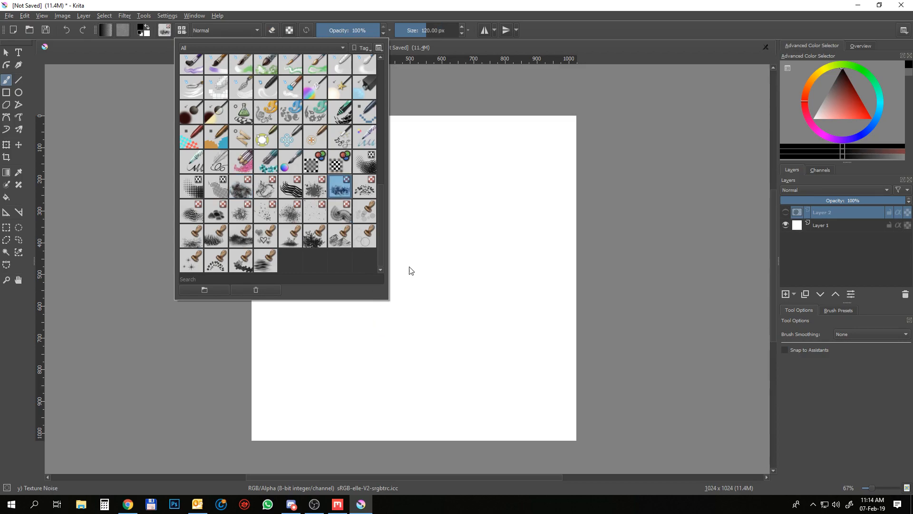
pyautogui.click(384, 236)
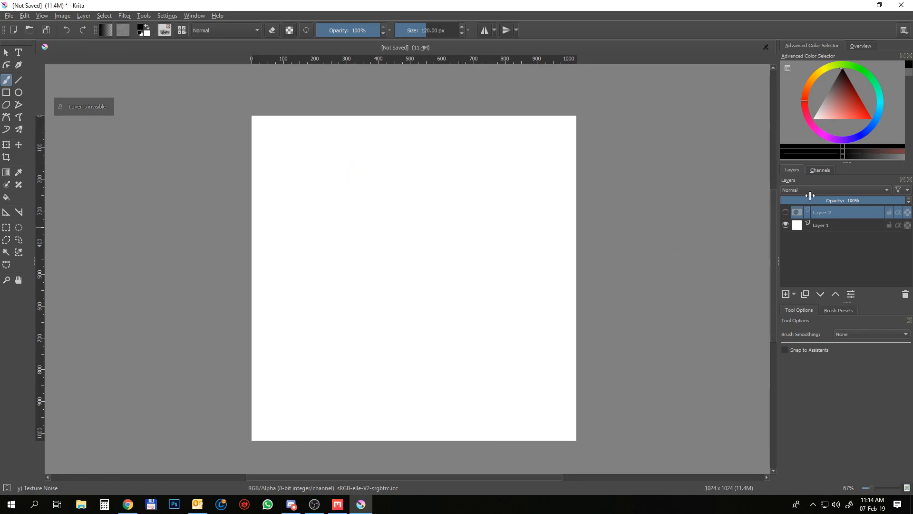
pyautogui.click(786, 294)
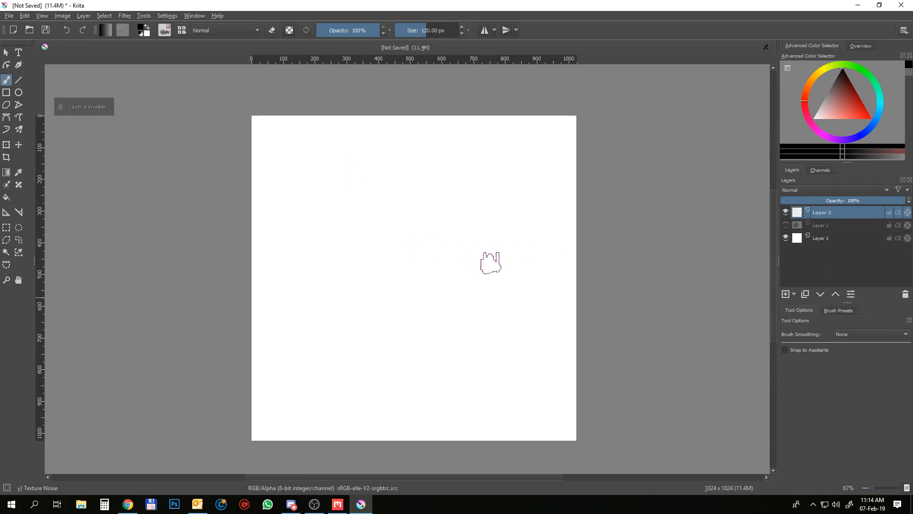
# - Try strokes with the Texture Noise brush and the Texture Spines brush at about 478 px on the new layer, clearing each one
pyautogui.moveTo(382, 183)
pyautogui.mouseDown()
pyautogui.moveTo(333, 252)
pyautogui.moveTo(347, 195)
pyautogui.mouseUp()
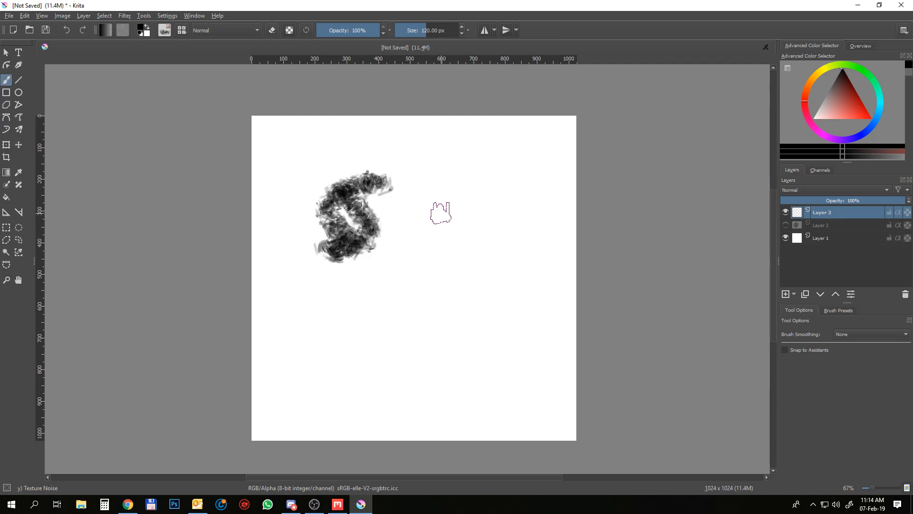
pyautogui.press('Delete')
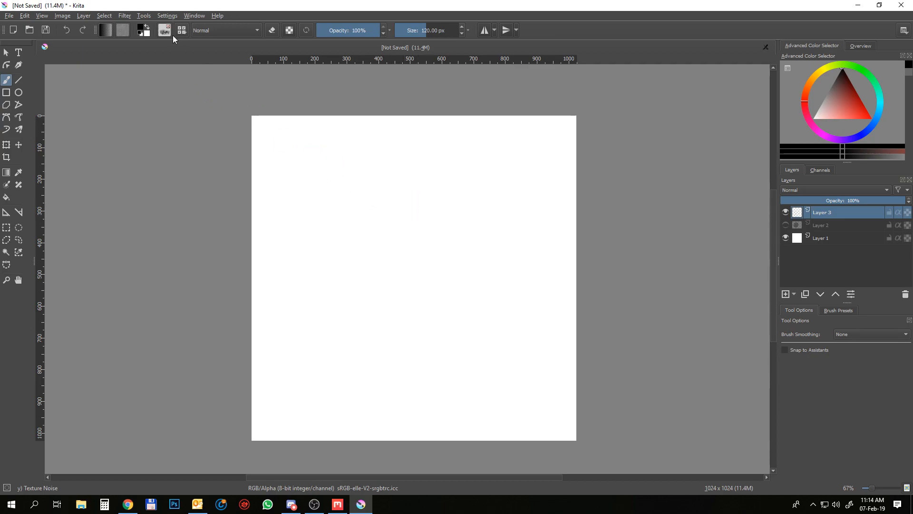
pyautogui.click(181, 30)
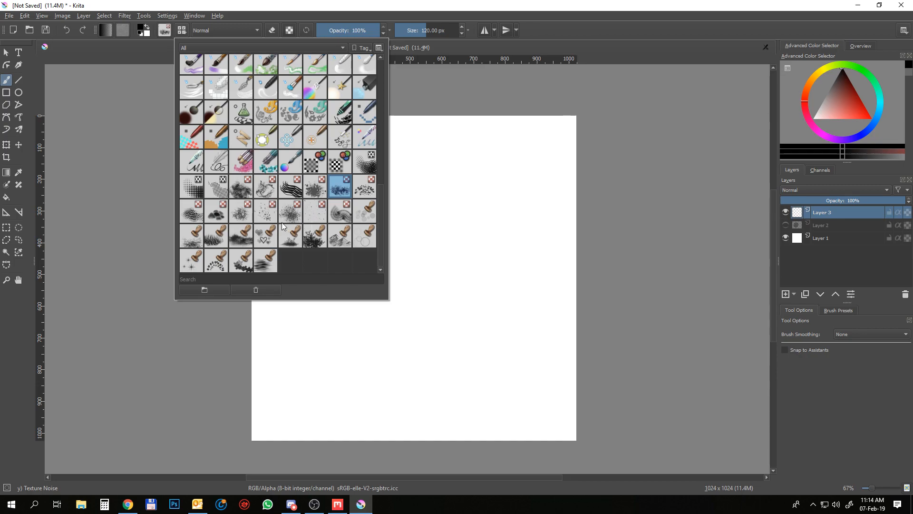
pyautogui.click(240, 216)
pyautogui.click(451, 79)
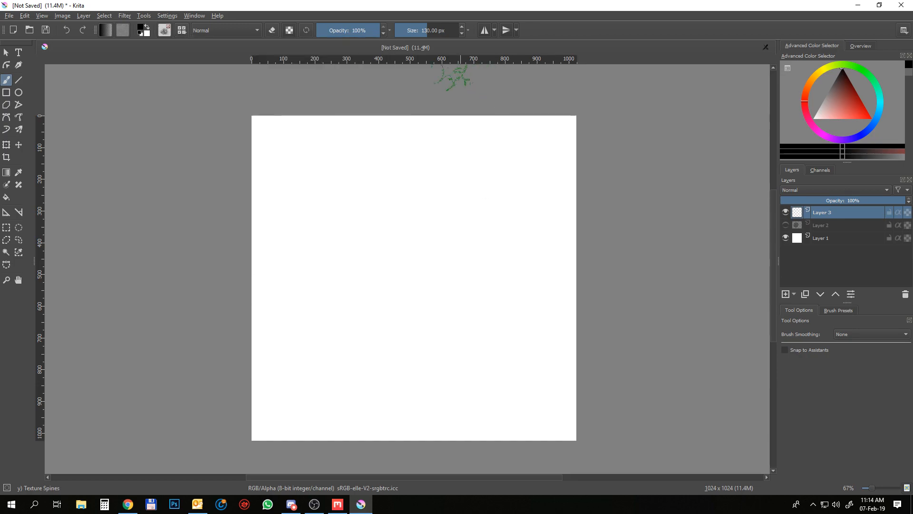
pyautogui.click(445, 31)
pyautogui.moveTo(444, 228)
pyautogui.mouseDown()
pyautogui.moveTo(366, 221)
pyautogui.moveTo(342, 352)
pyautogui.moveTo(371, 389)
pyautogui.moveTo(528, 171)
pyautogui.moveTo(376, 337)
pyautogui.mouseUp()
pyautogui.press('Delete')
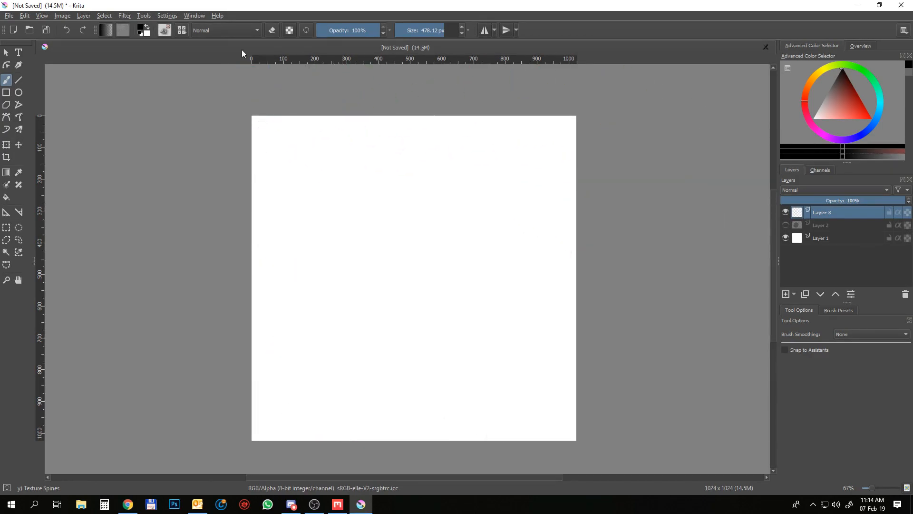
# - Choose the Stamp Leaves brush preset at about 550 px and cover most of the new layer with black leaf shapes
pyautogui.click(182, 30)
pyautogui.click(314, 236)
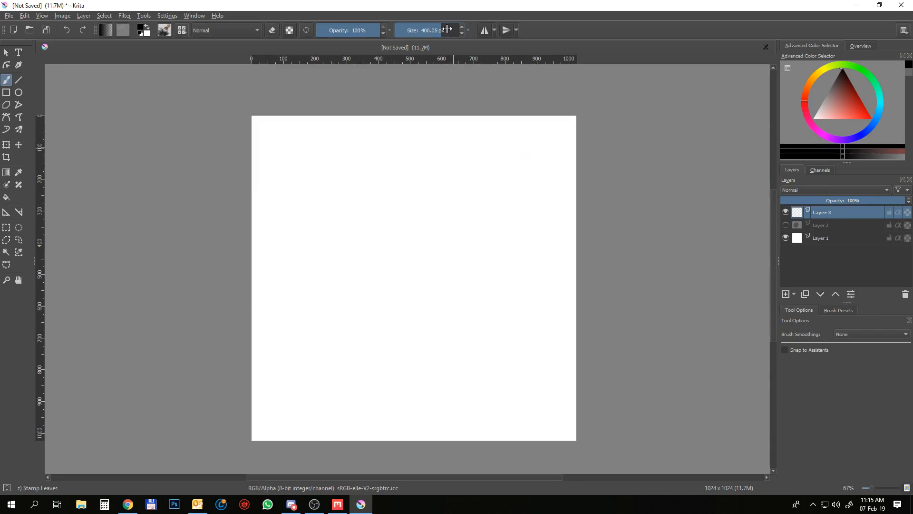
pyautogui.moveTo(447, 30); pyautogui.dragTo(451, 30)
pyautogui.moveTo(438, 203)
pyautogui.mouseDown()
pyautogui.moveTo(336, 244)
pyautogui.moveTo(326, 336)
pyautogui.moveTo(430, 340)
pyautogui.moveTo(520, 193)
pyautogui.moveTo(499, 383)
pyautogui.moveTo(428, 280)
pyautogui.moveTo(495, 342)
pyautogui.mouseUp()
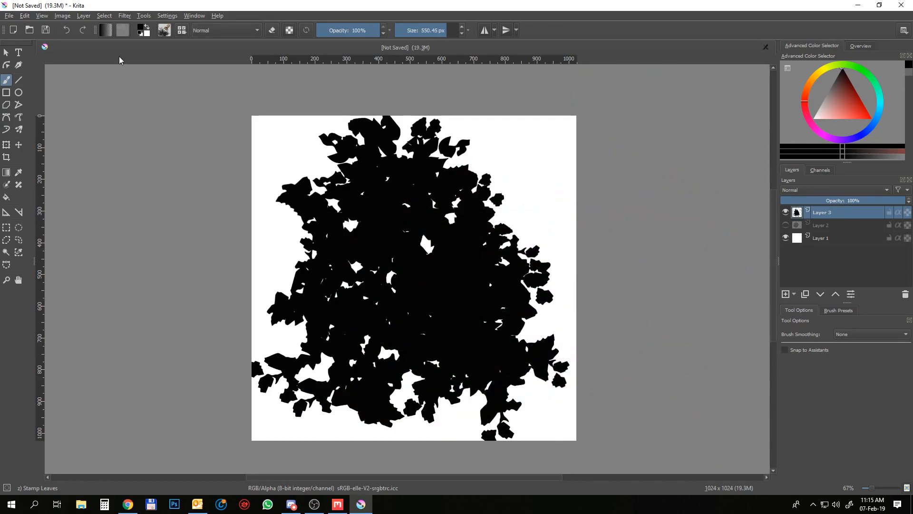
# - Export the leaf image as a PNG named Brush 02 in the test textures folder, keeping the default PNG options
pyautogui.click(8, 15)
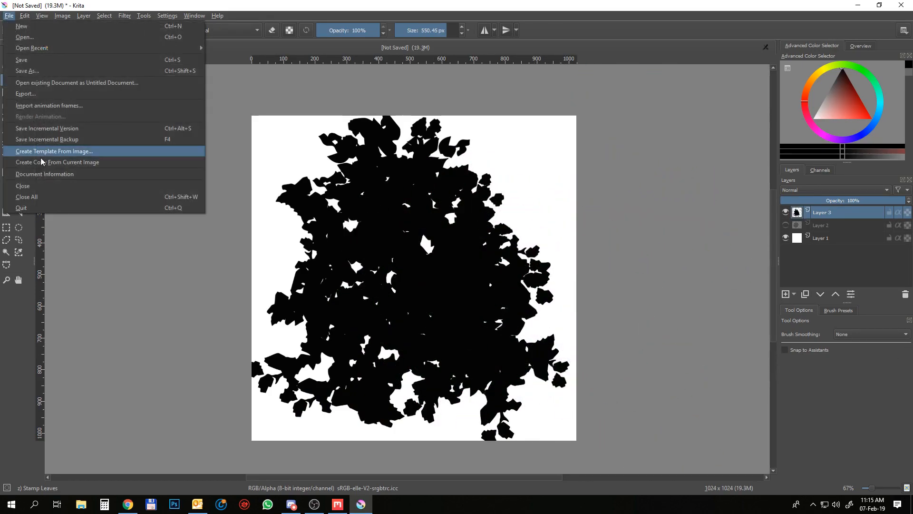
pyautogui.click(33, 99)
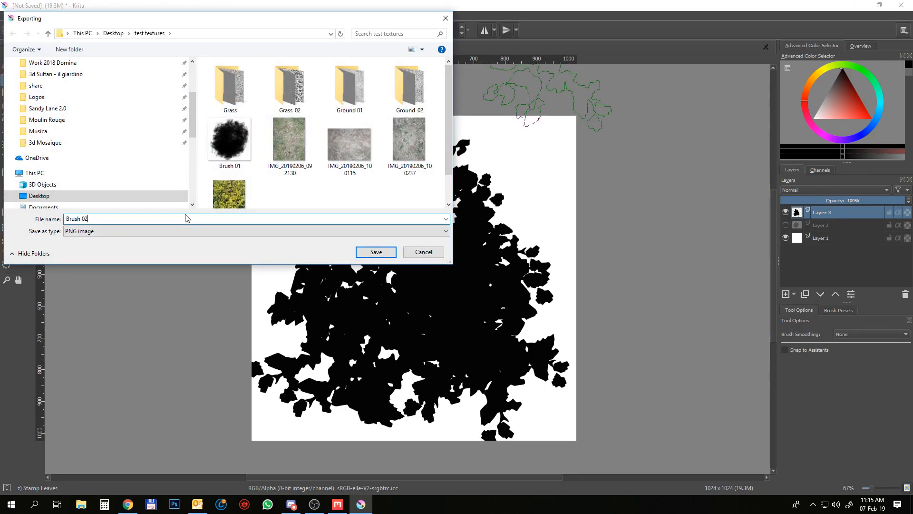
pyautogui.click(380, 254)
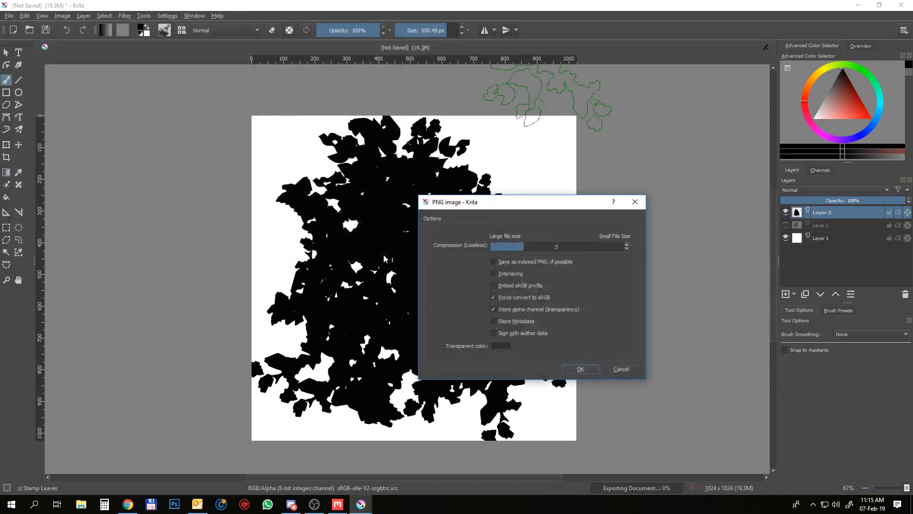
pyautogui.click(580, 369)
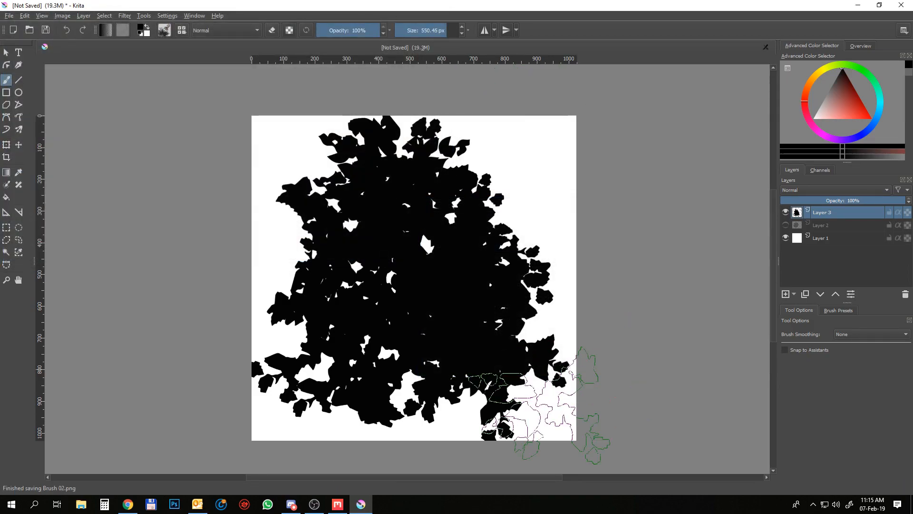
# - Switch to Quixel Mixer, add a paint mask to the upper Grass_01 layer and load Brush 01 as the custom brush alpha
pyautogui.click(337, 504)
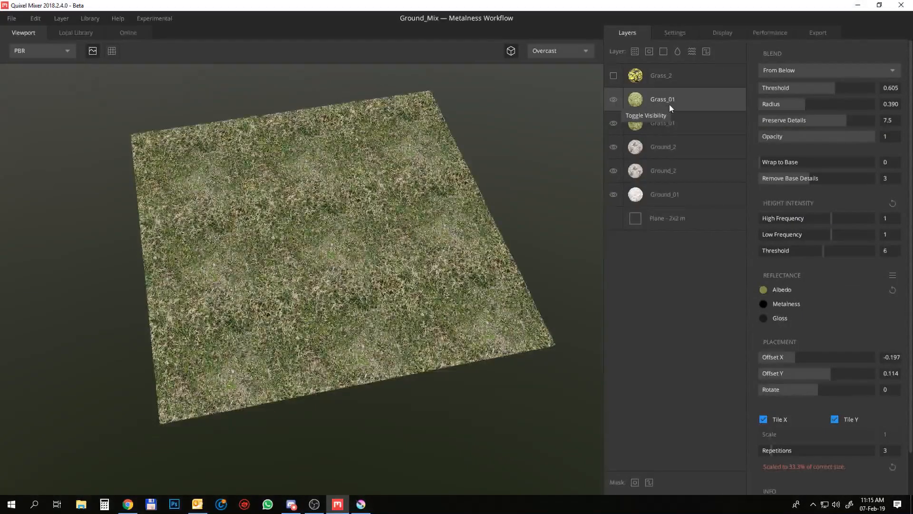
pyautogui.click(649, 483)
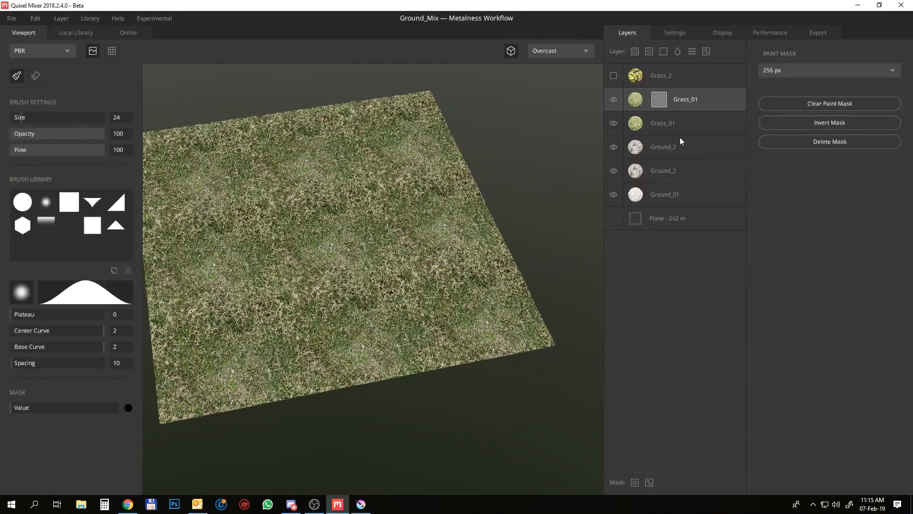
pyautogui.click(22, 293)
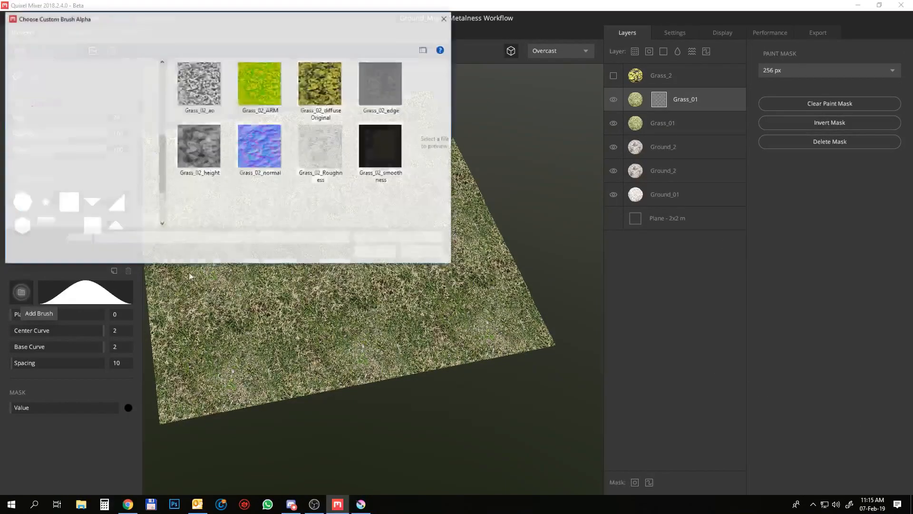
pyautogui.click(150, 34)
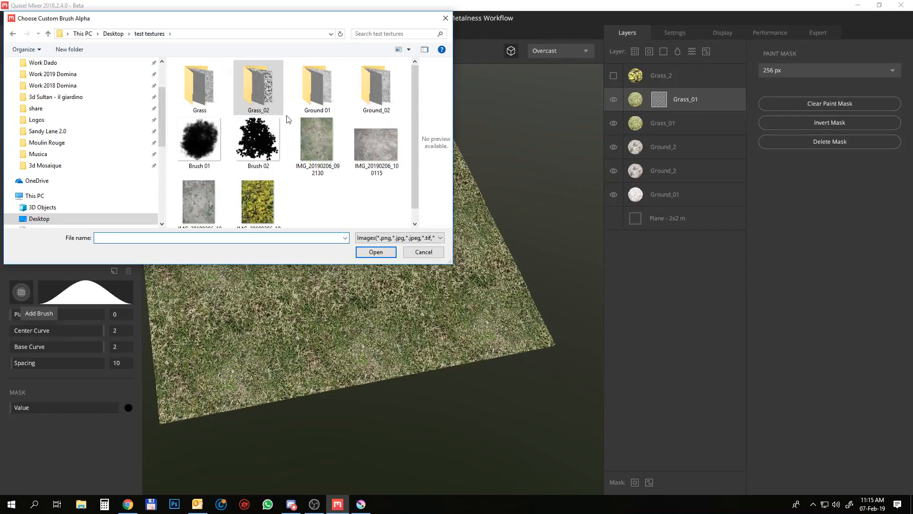
pyautogui.click(199, 143)
pyautogui.click(383, 255)
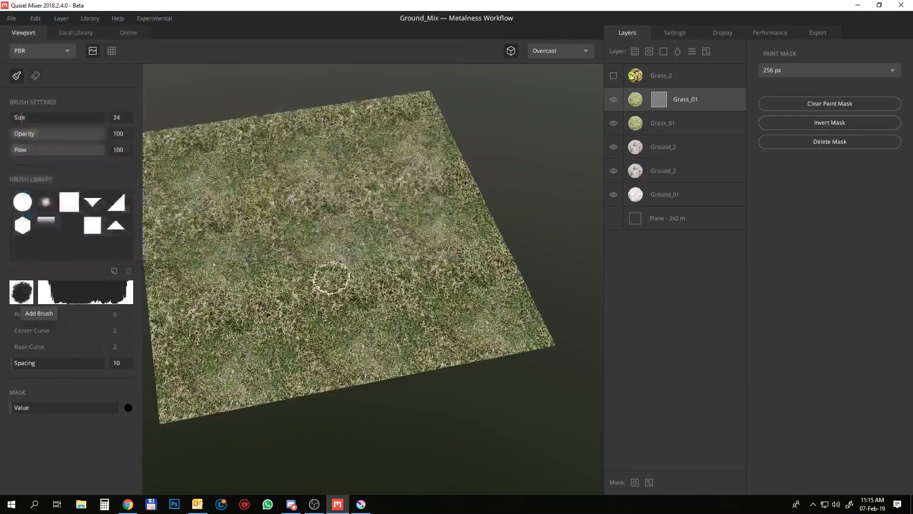
# - Set the mask brush size to 73.53 and try a dab on the Grass_01 mask, undoing it
pyautogui.click(44, 118)
pyautogui.click(266, 179)
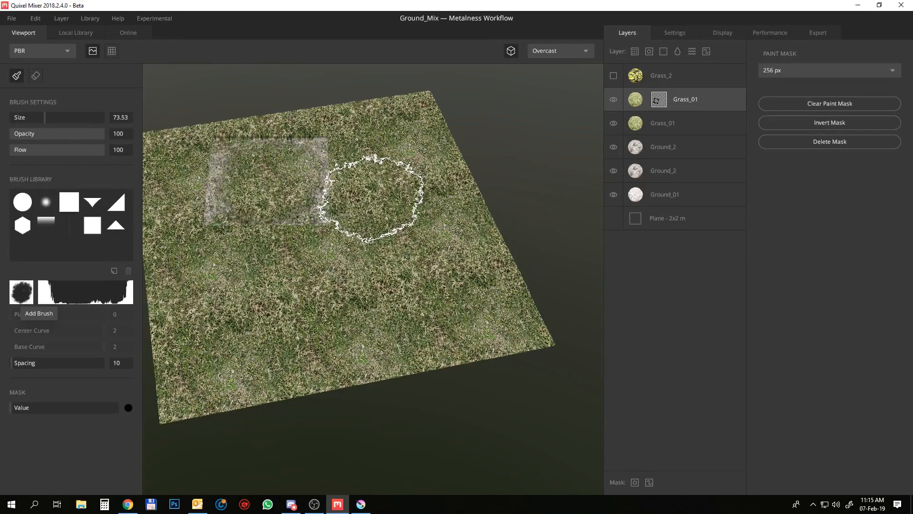
pyautogui.hotkey('ctrl', 'z')
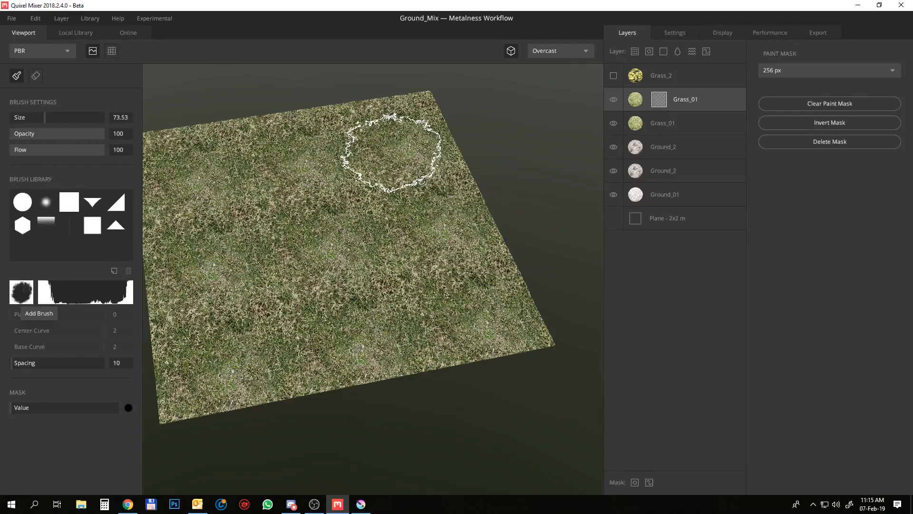
pyautogui.moveTo(61, 136); pyautogui.dragTo(30, 135)
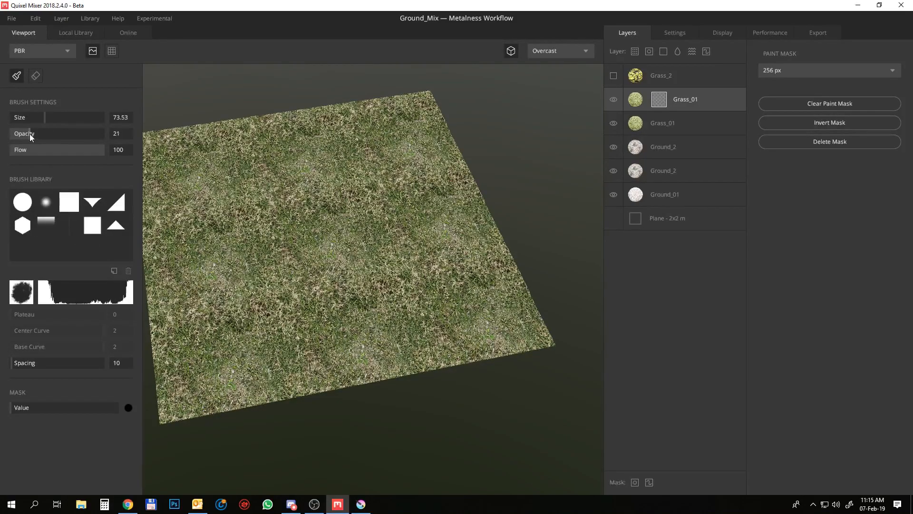
pyautogui.moveTo(257, 180)
pyautogui.mouseDown()
pyautogui.moveTo(264, 235)
pyautogui.moveTo(241, 290)
pyautogui.moveTo(375, 173)
pyautogui.moveTo(389, 205)
pyautogui.mouseUp()
pyautogui.moveTo(438, 294); pyautogui.dragTo(500, 284, button='middle')
pyautogui.hotkey('ctrl', 'z')
pyautogui.hotkey('ctrl', 'z')
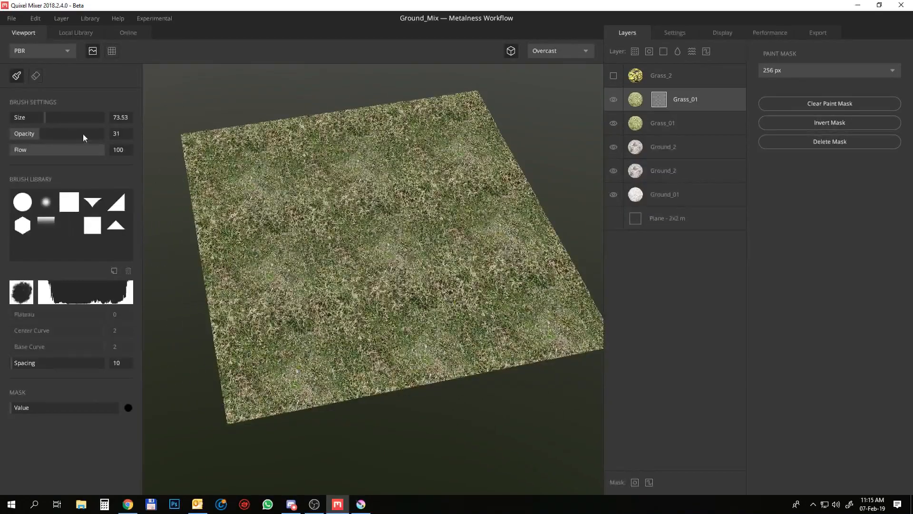
# - Set the mask brush to size 47.01 and opacity 31, and dab soil patches at several spots on the upper Grass_01 mask
pyautogui.moveTo(39, 121); pyautogui.dragTo(36, 119)
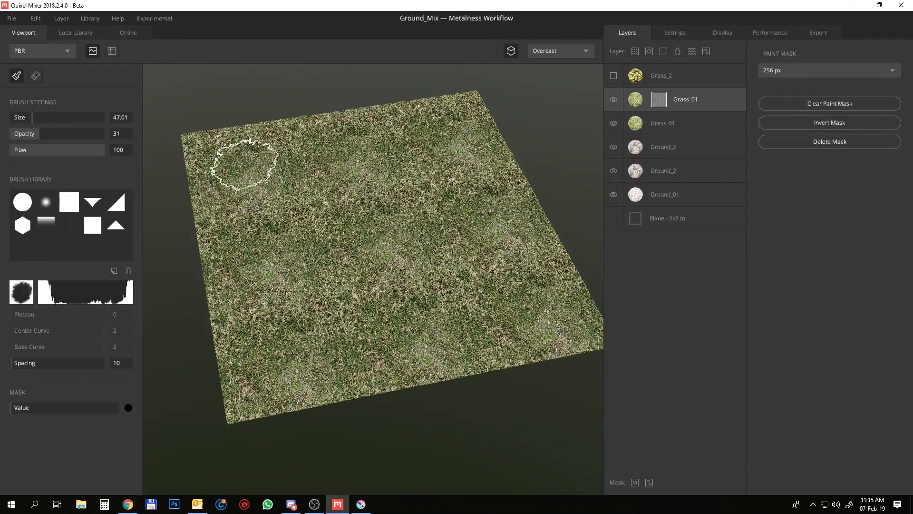
pyautogui.click(274, 221)
pyautogui.click(380, 173)
pyautogui.click(340, 234)
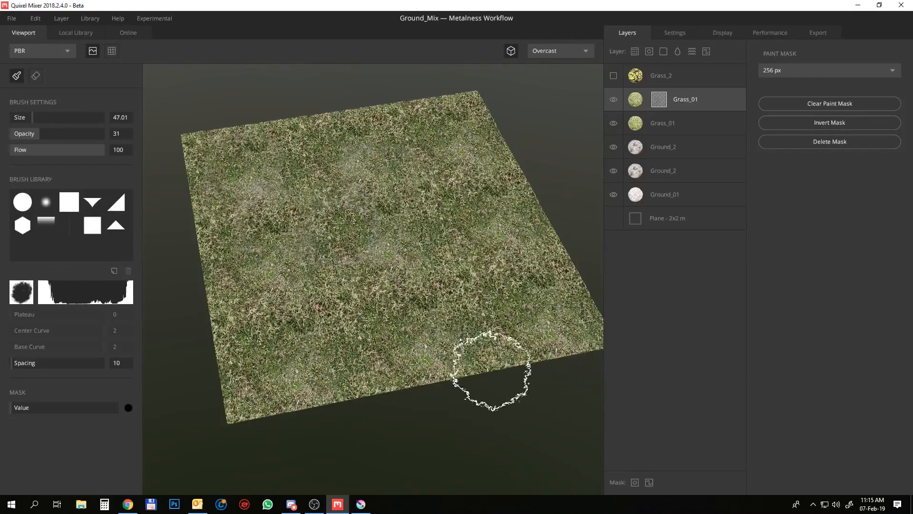
pyautogui.click(521, 303)
pyautogui.click(273, 340)
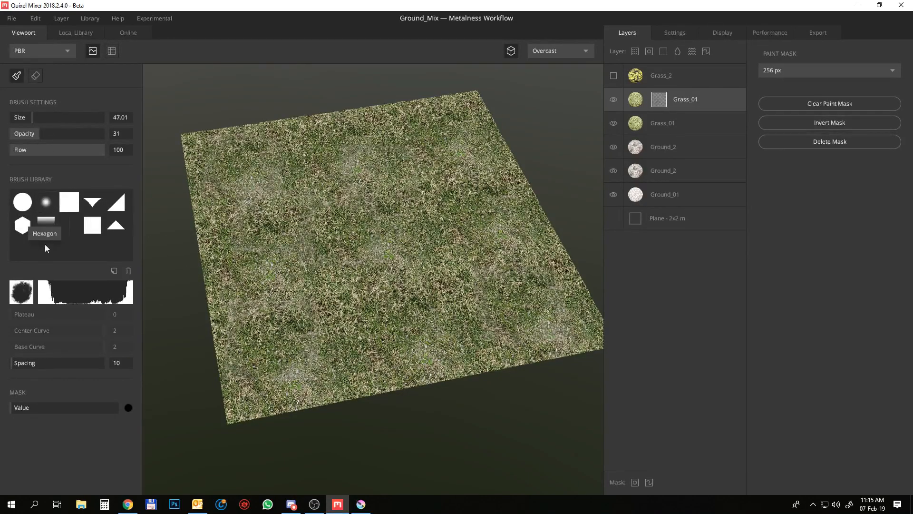
# - Replace the current custom brush alpha with the Brush 02 image from the test textures folder
pyautogui.click(22, 292)
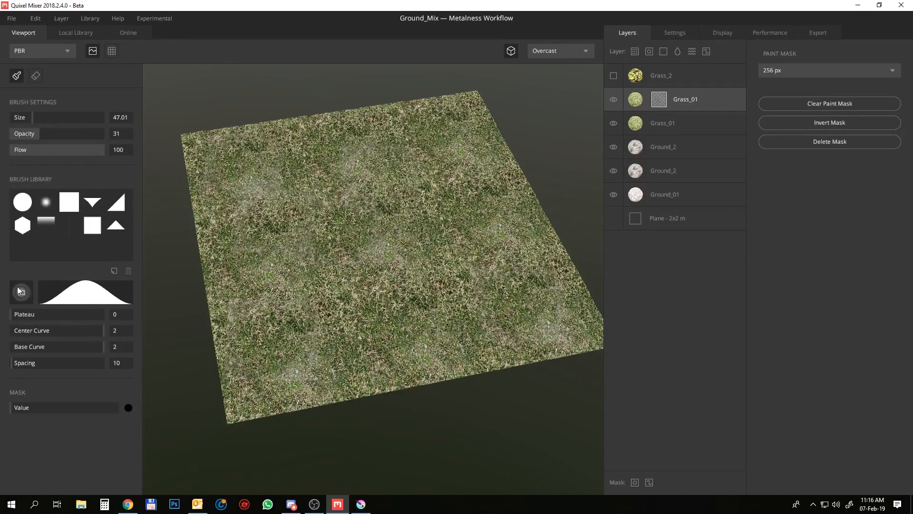
pyautogui.click(20, 291)
pyautogui.click(244, 153)
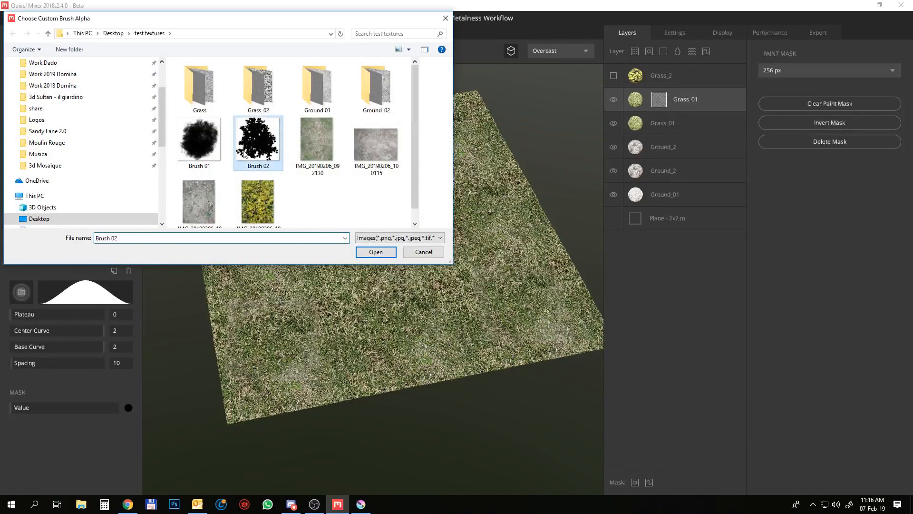
pyautogui.click(380, 253)
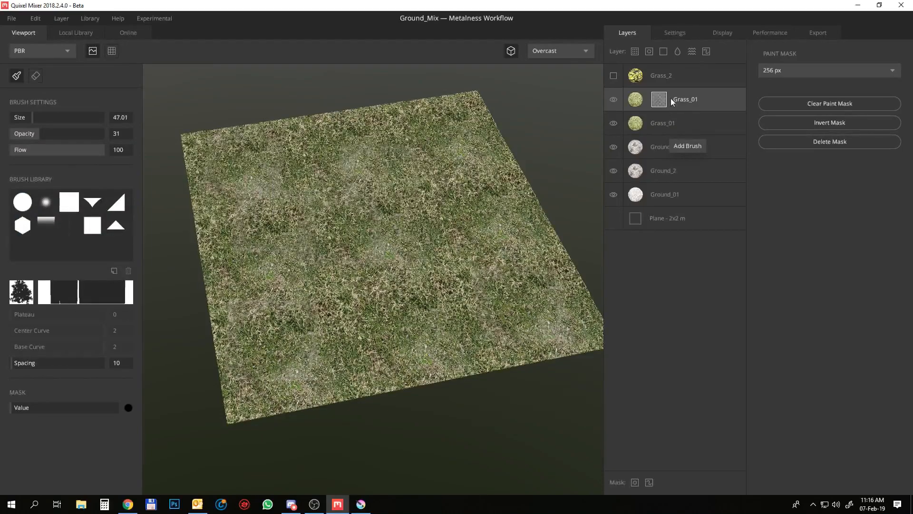
# - Show the Grass_2 layer and add a paint mask to it
pyautogui.click(613, 75)
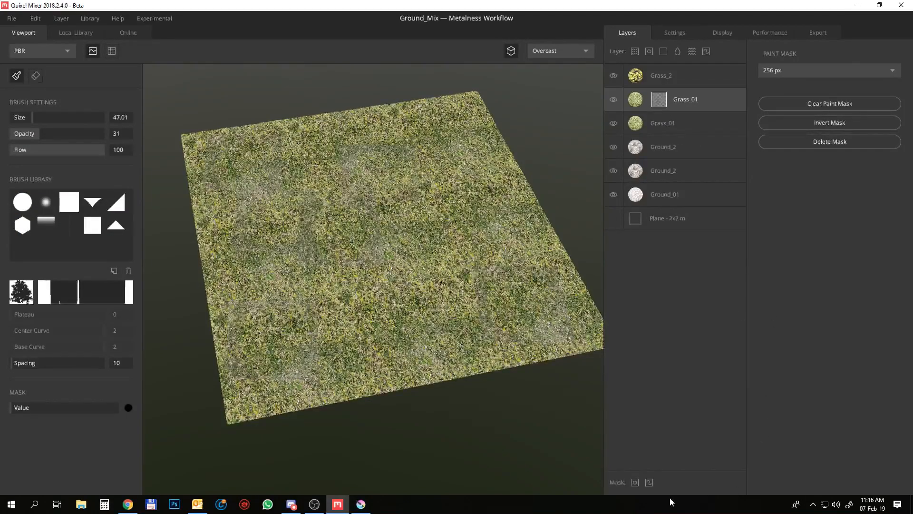
pyautogui.click(669, 80)
pyautogui.click(649, 482)
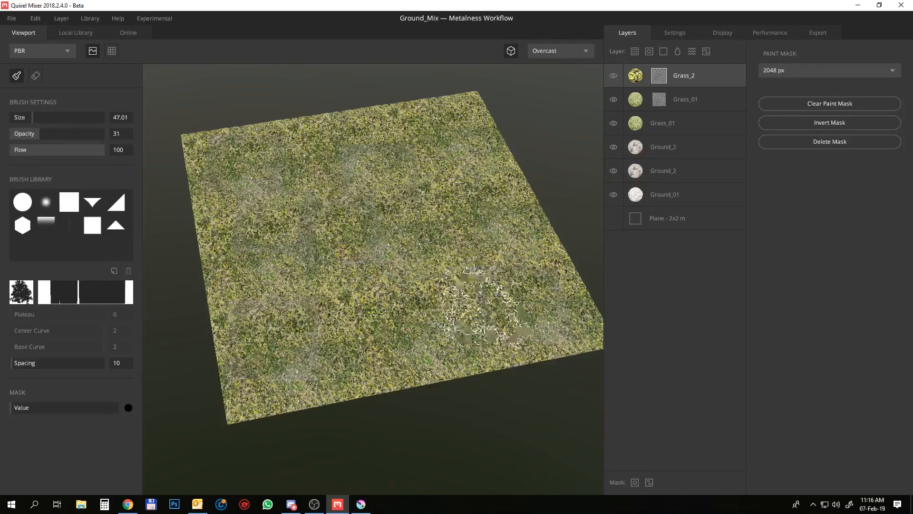
pyautogui.scroll(3, 485, 316)
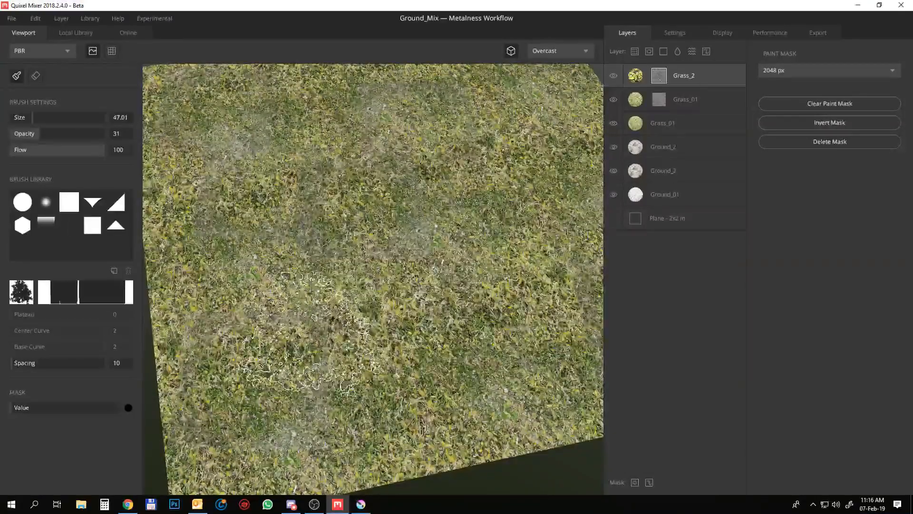
pyautogui.scroll(-4, 480, 219)
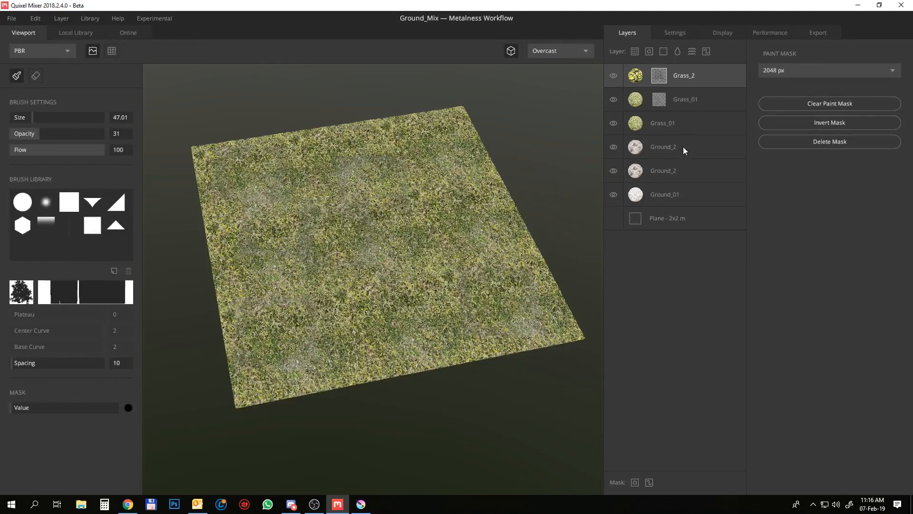
# - Add a paint mask to the lower Grass_01 layer and choose the soft round brush at size 104.1
pyautogui.click(692, 127)
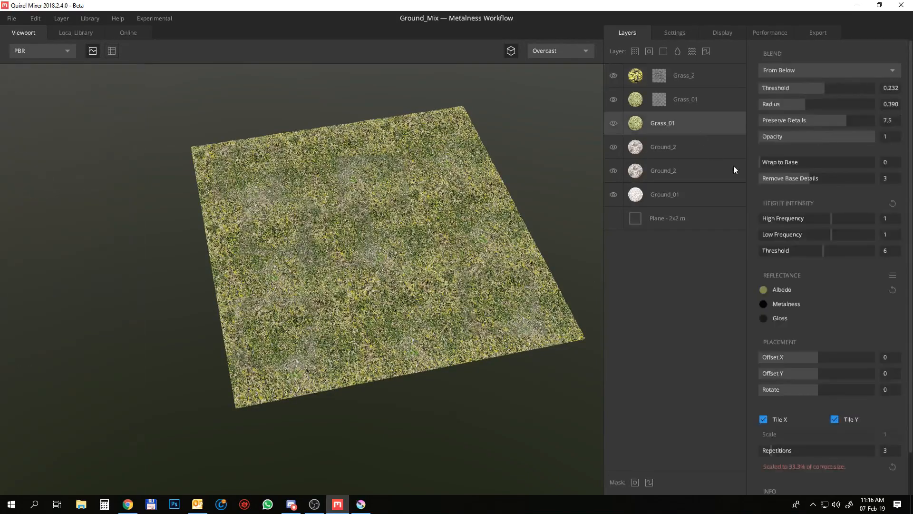
pyautogui.click(649, 482)
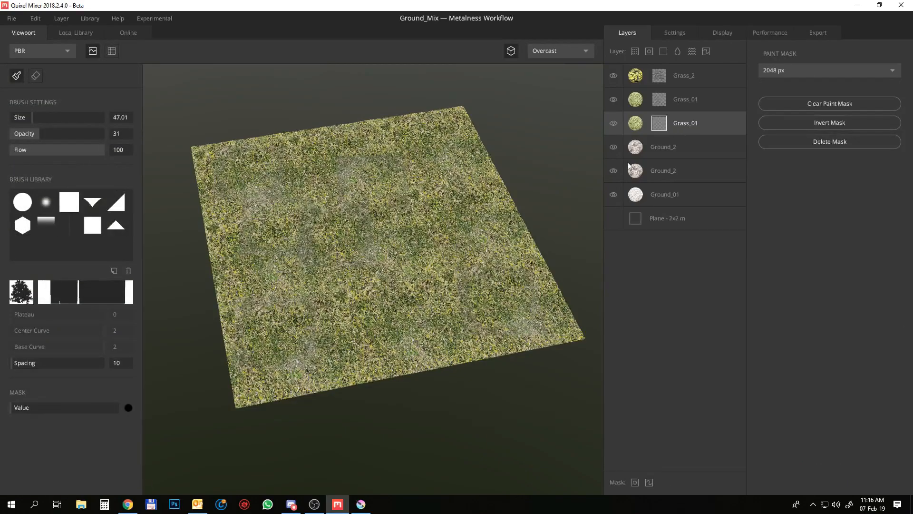
pyautogui.click(52, 205)
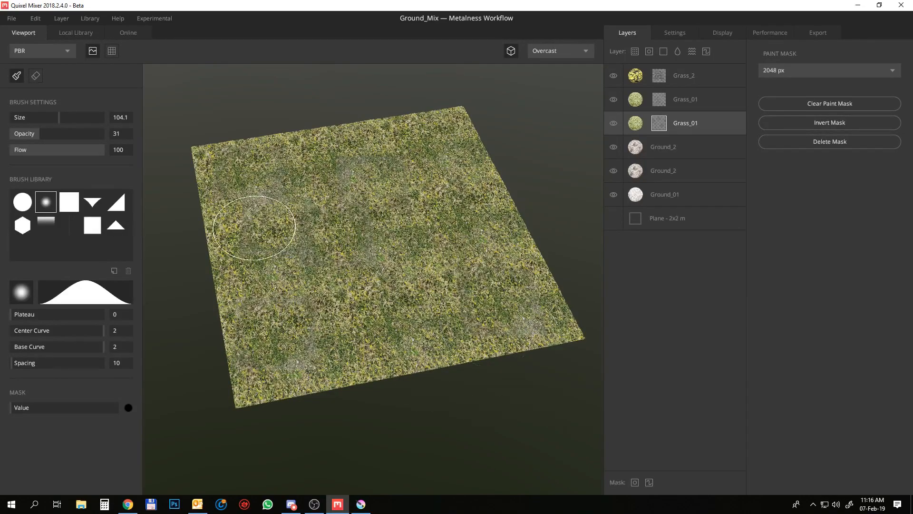
pyautogui.scroll(5, 366, 265)
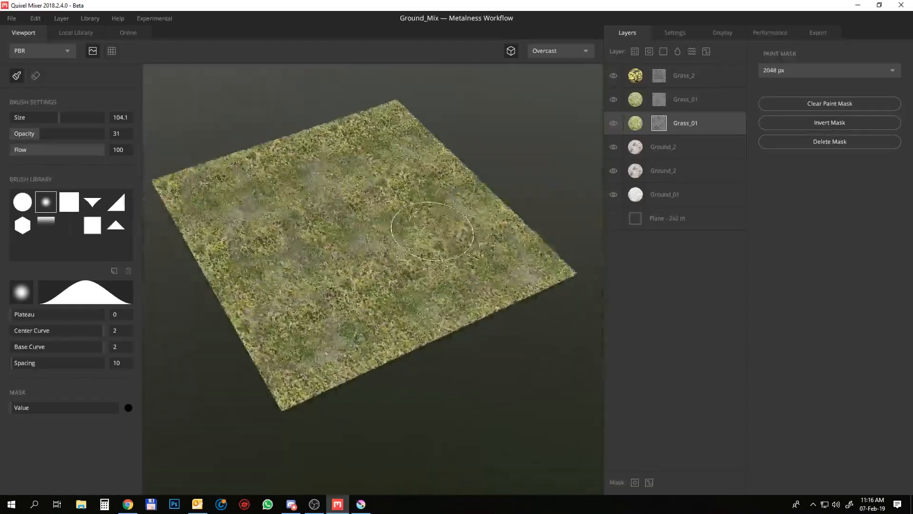
pyautogui.scroll(-5, 428, 212)
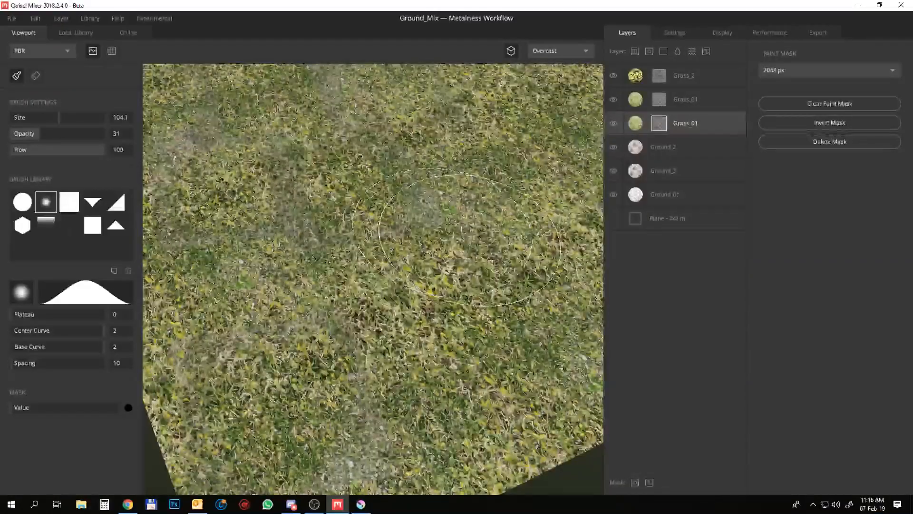
pyautogui.moveTo(459, 226); pyautogui.dragTo(388, 254, button='middle')
pyautogui.scroll(6, 386, 257)
pyautogui.scroll(-4, 387, 261)
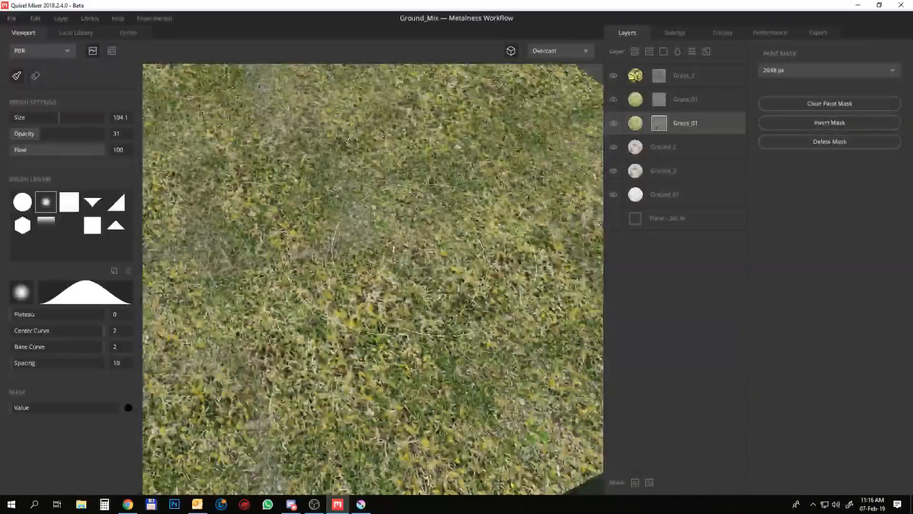
# - Set the lower Grass_01 layer's blend threshold to -0.348
pyautogui.click(718, 124)
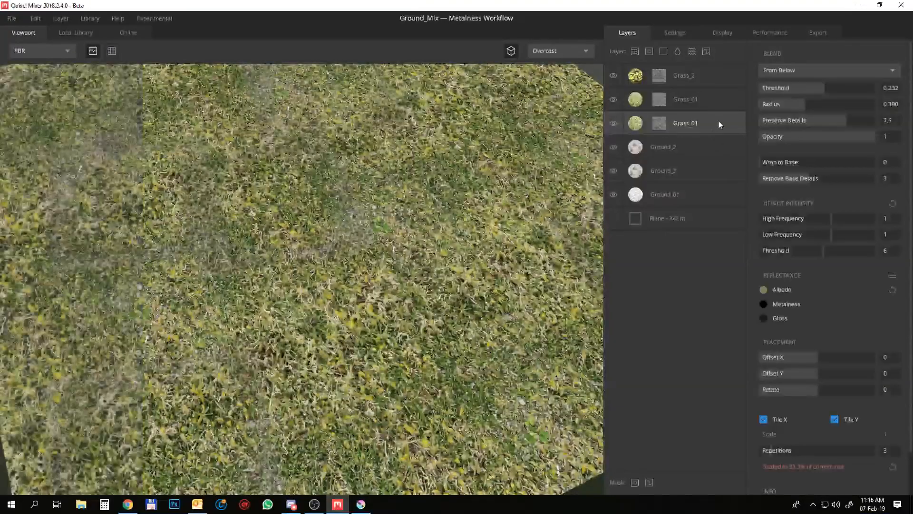
pyautogui.click(815, 90)
pyautogui.moveTo(814, 90); pyautogui.dragTo(806, 91)
pyautogui.scroll(-5, 246, 293)
pyautogui.scroll(2, 247, 290)
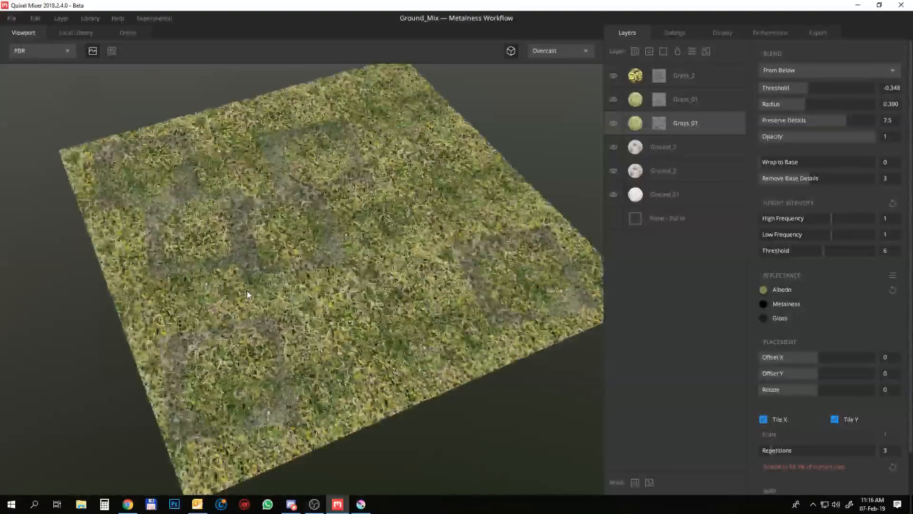
# - On the upper Grass_01 layer, set Wrap to Base to 0.302 and lower the blend threshold so more soil shows through
pyautogui.click(678, 97)
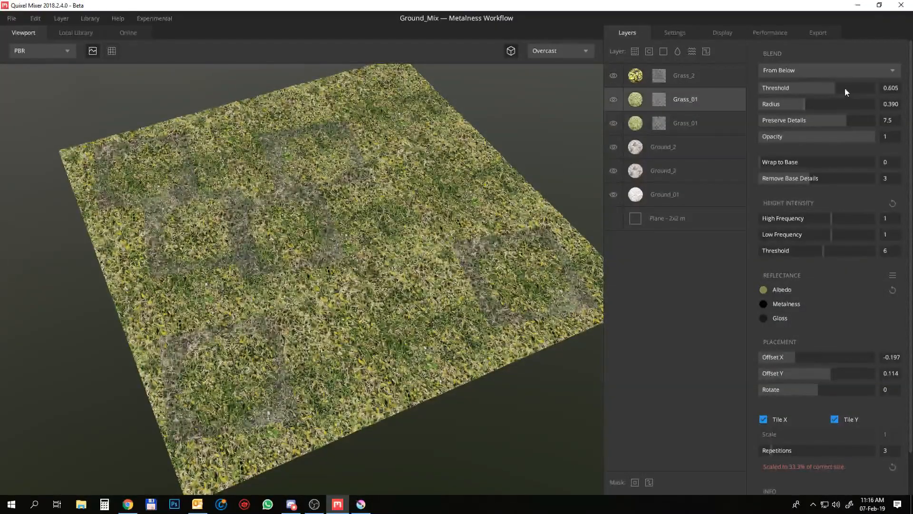
pyautogui.moveTo(845, 87); pyautogui.dragTo(832, 92)
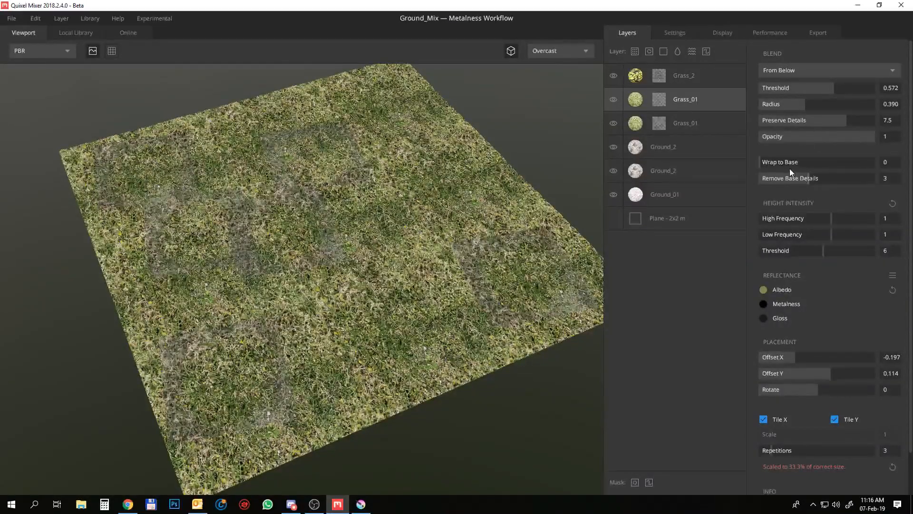
pyautogui.moveTo(790, 163)
pyautogui.mouseDown()
pyautogui.moveTo(811, 159)
pyautogui.moveTo(794, 162)
pyautogui.mouseUp()
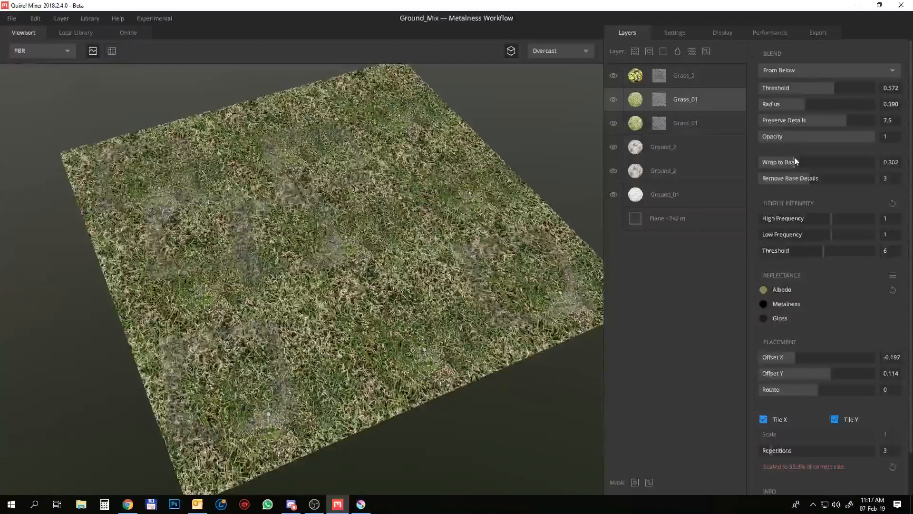
pyautogui.scroll(5, 508, 208)
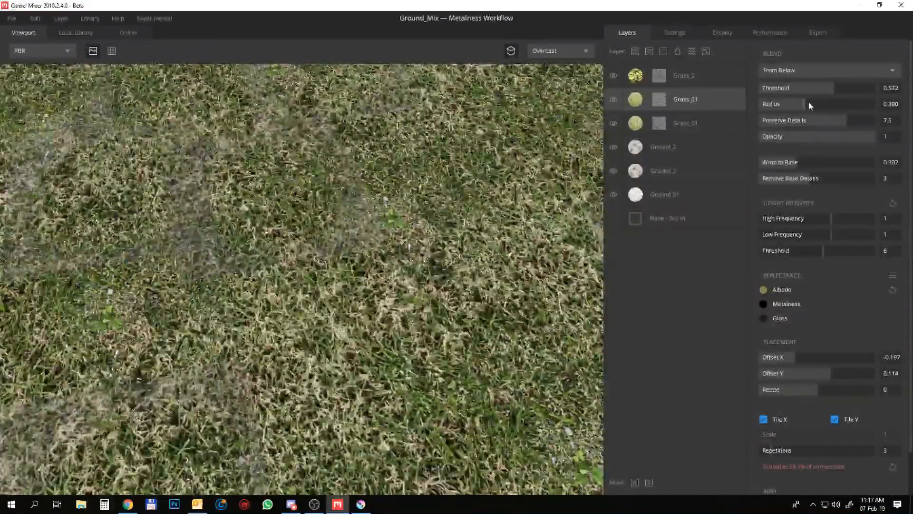
pyautogui.moveTo(830, 87); pyautogui.dragTo(835, 90)
pyautogui.moveTo(829, 87); pyautogui.dragTo(827, 90)
# - Set the Grass_2 layer's blend threshold to -0.373
pyautogui.click(691, 79)
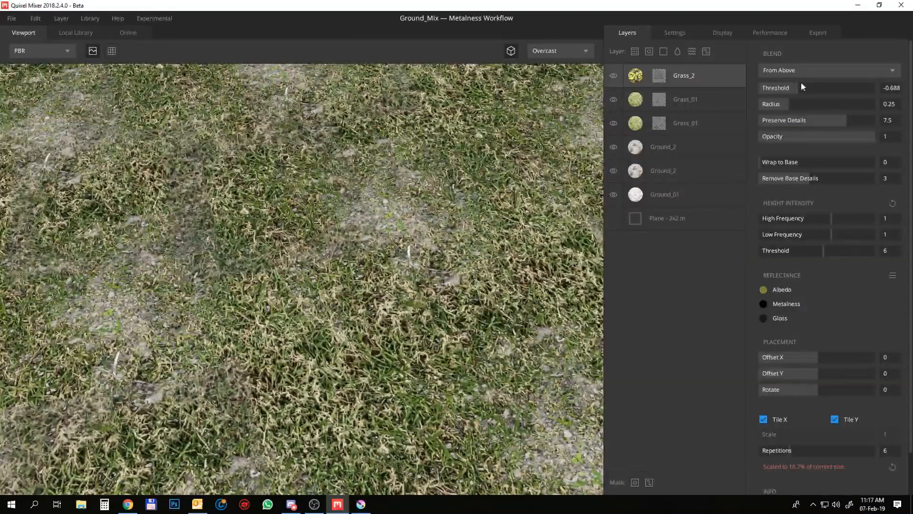
pyautogui.moveTo(801, 86); pyautogui.dragTo(806, 88)
pyautogui.scroll(-5, 381, 210)
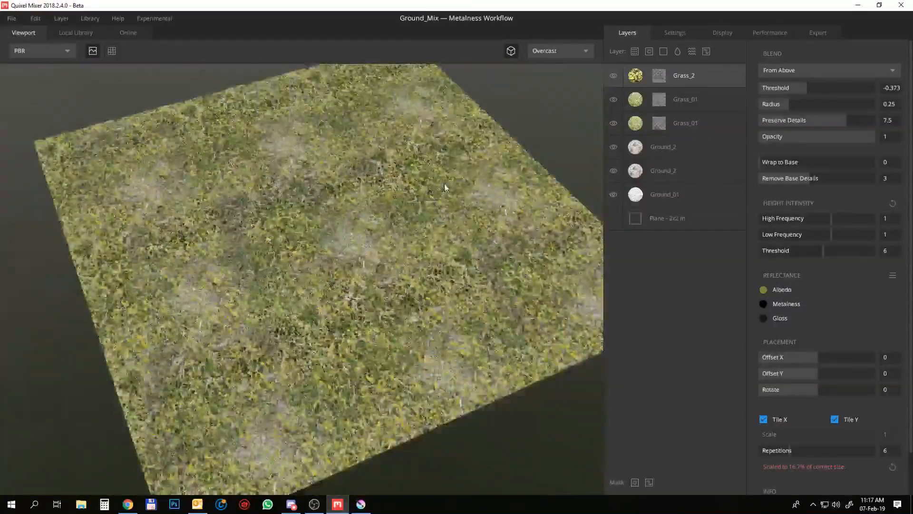
# - Examine the blended ground up close and from a distance, with and without the tiling preview, for visible repetition
pyautogui.moveTo(381, 212); pyautogui.dragTo(344, 219)
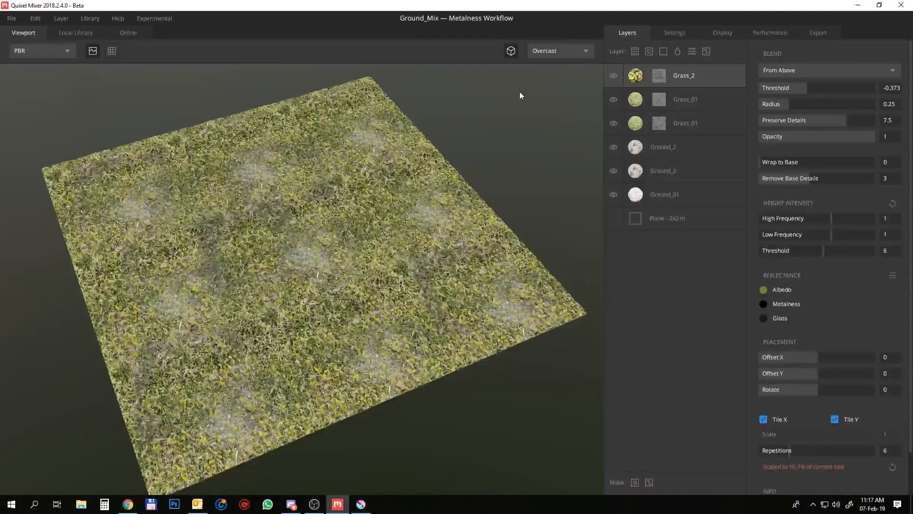
pyautogui.scroll(5, 393, 196)
pyautogui.scroll(-1, 393, 196)
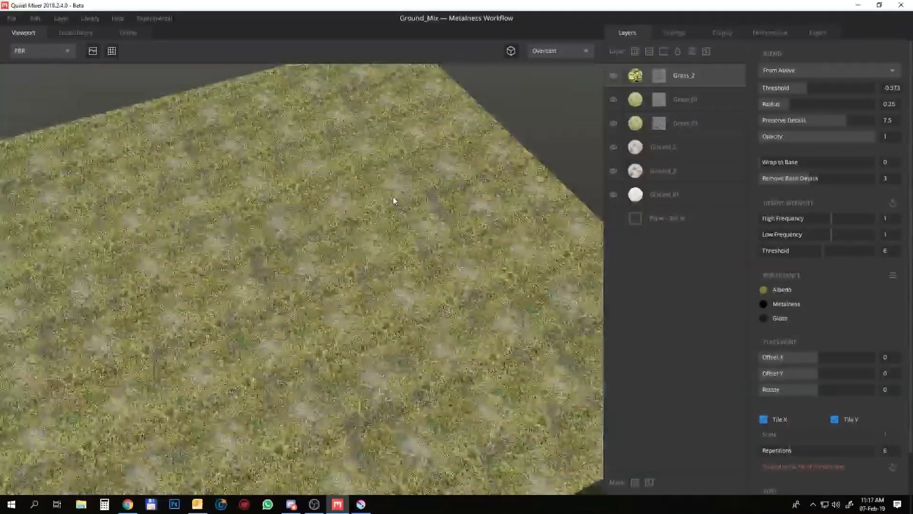
pyautogui.scroll(5, 393, 196)
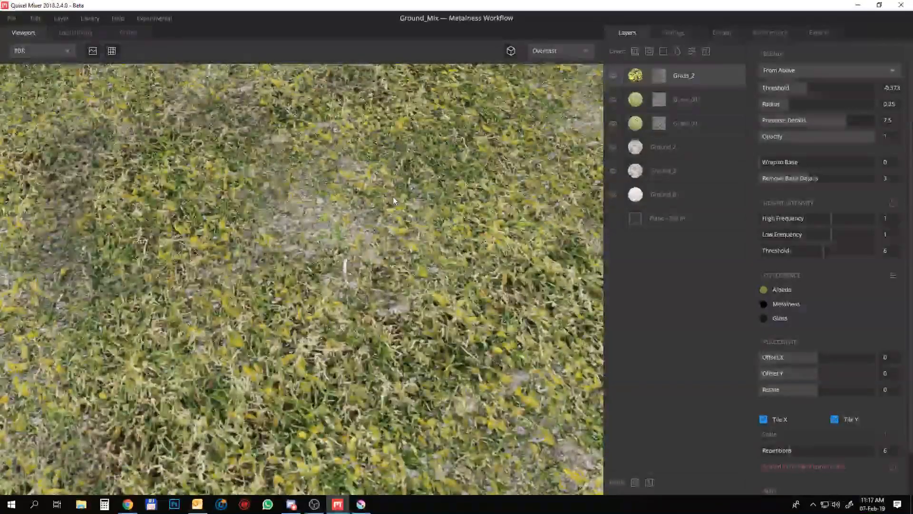
pyautogui.scroll(-5, 390, 226)
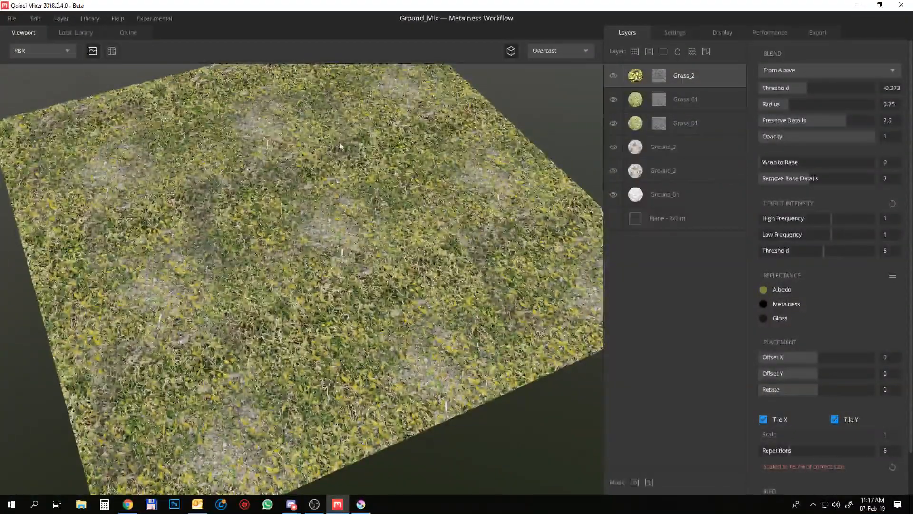
pyautogui.moveTo(565, 269); pyautogui.dragTo(424, 375)
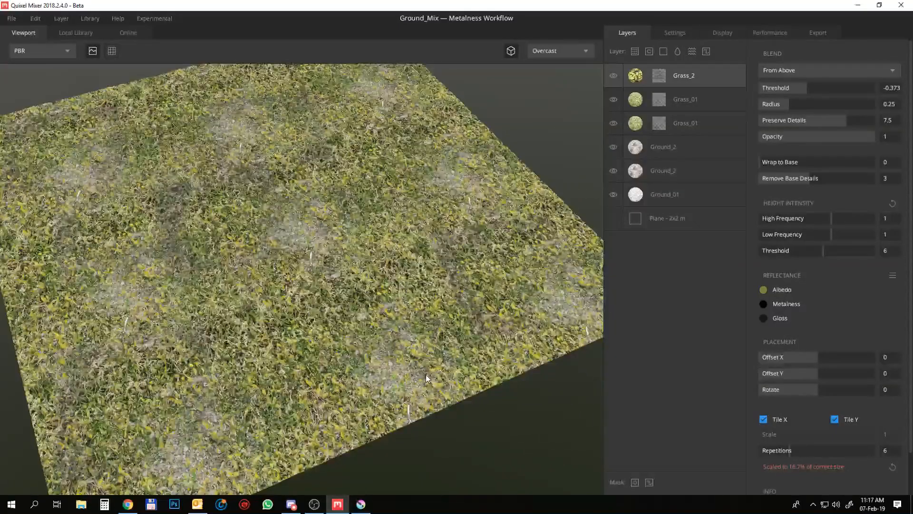
pyautogui.moveTo(398, 380); pyautogui.dragTo(436, 349, button='middle')
pyautogui.scroll(-2, 406, 374)
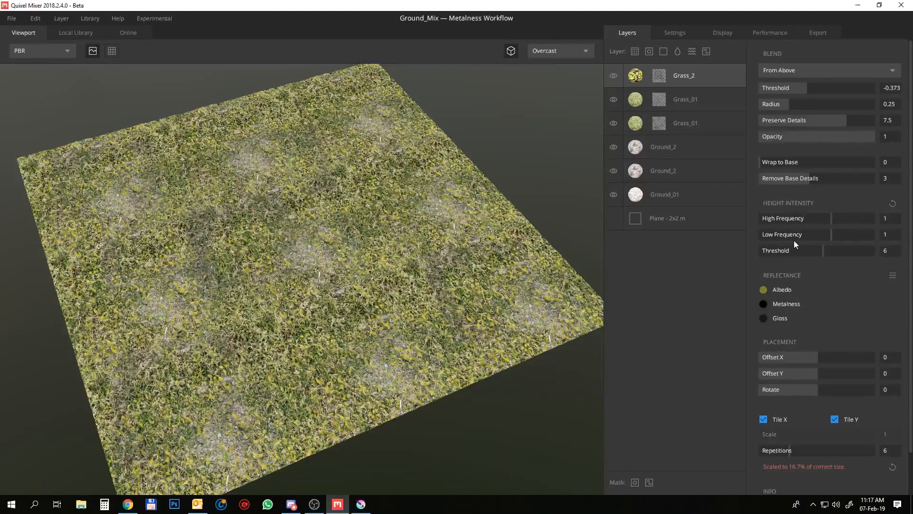
# - Save the Ground_Mix project
pyautogui.click(16, 18)
pyautogui.click(18, 76)
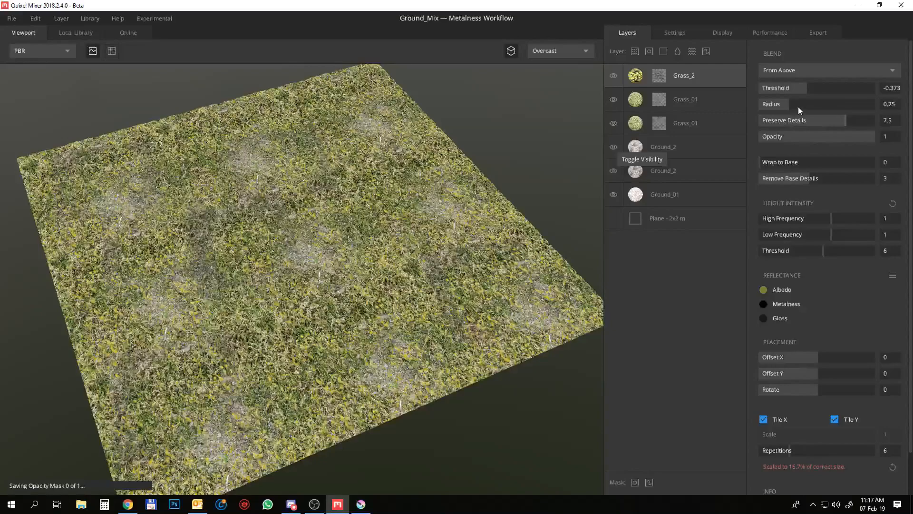
# - Add a new map named ARM to the export map list
pyautogui.click(816, 32)
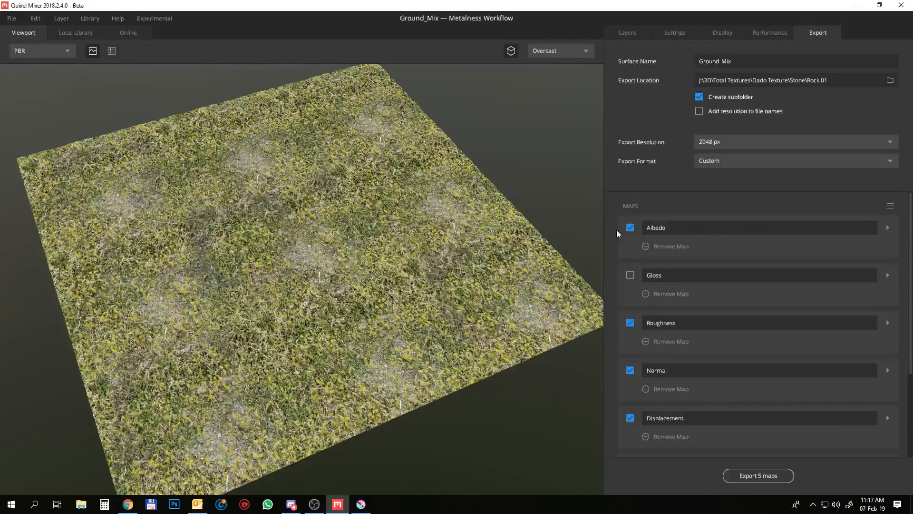
pyautogui.scroll(-1, 695, 303)
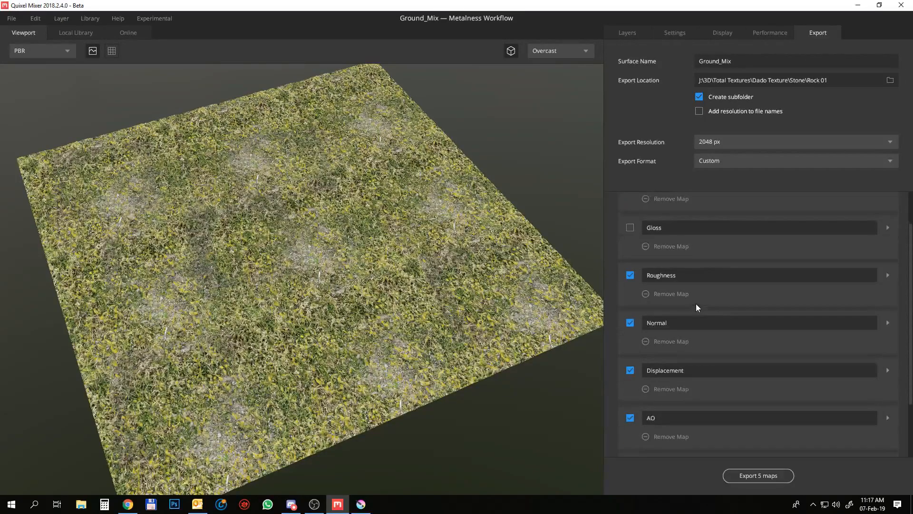
pyautogui.scroll(-1, 680, 294)
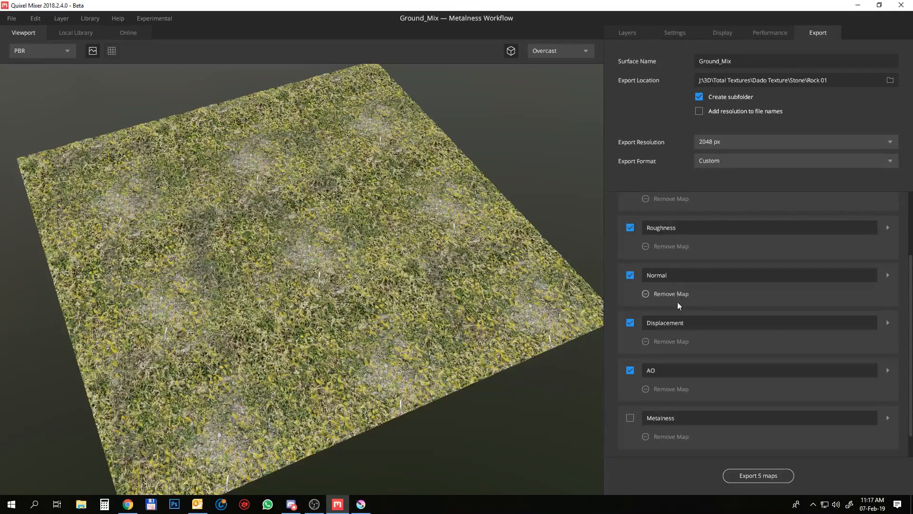
pyautogui.scroll(-1, 680, 309)
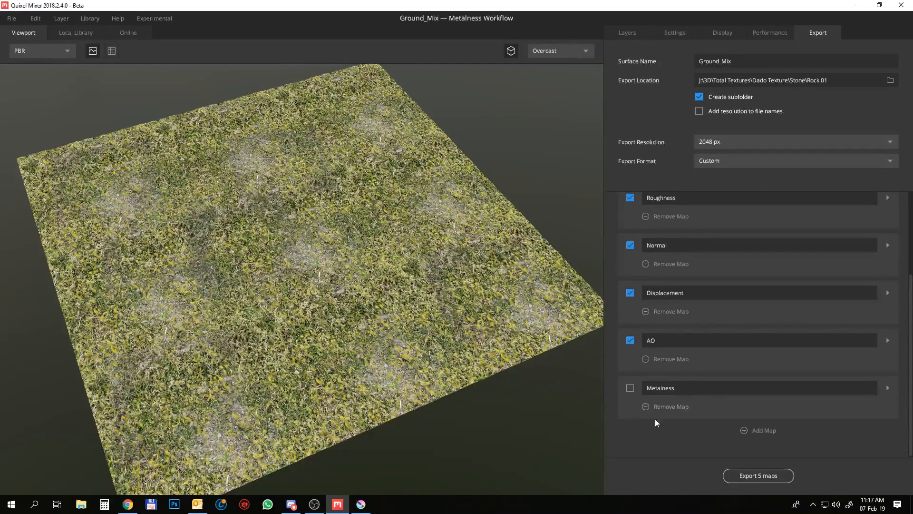
pyautogui.click(755, 431)
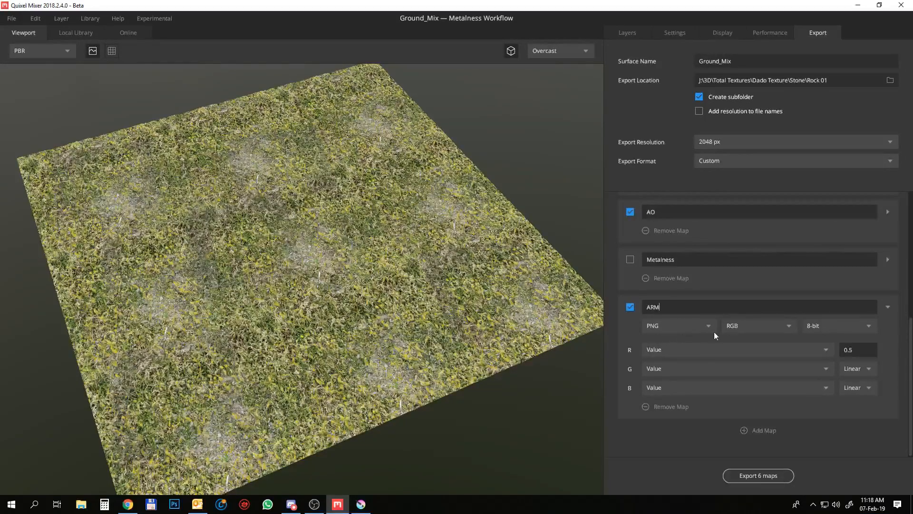
# - Pack the ARM map's channels with Ambient Occlusion in R, Roughness in G and Metalness in B
pyautogui.click(829, 352)
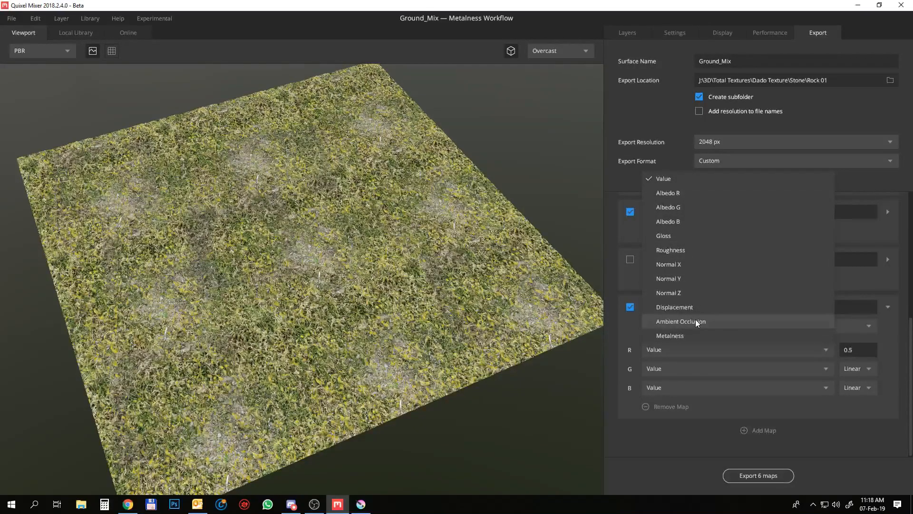
pyautogui.click(695, 322)
pyautogui.click(825, 367)
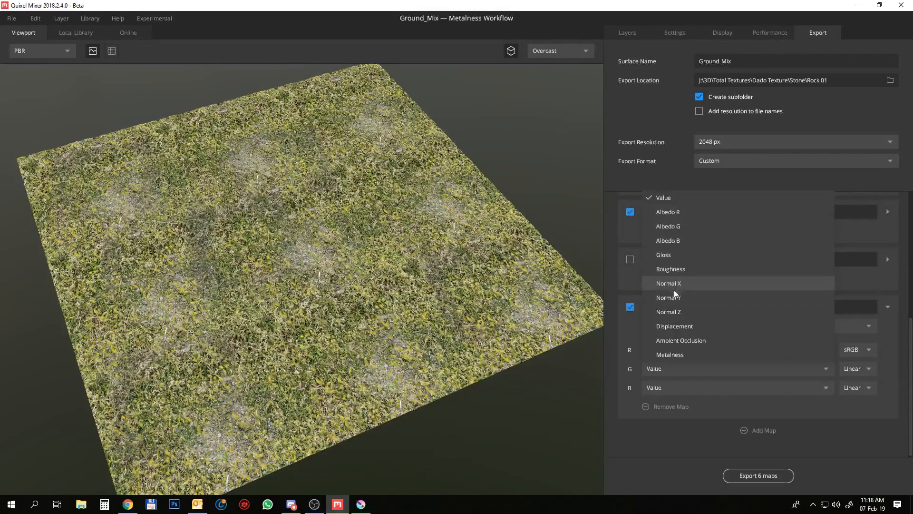
pyautogui.click(671, 354)
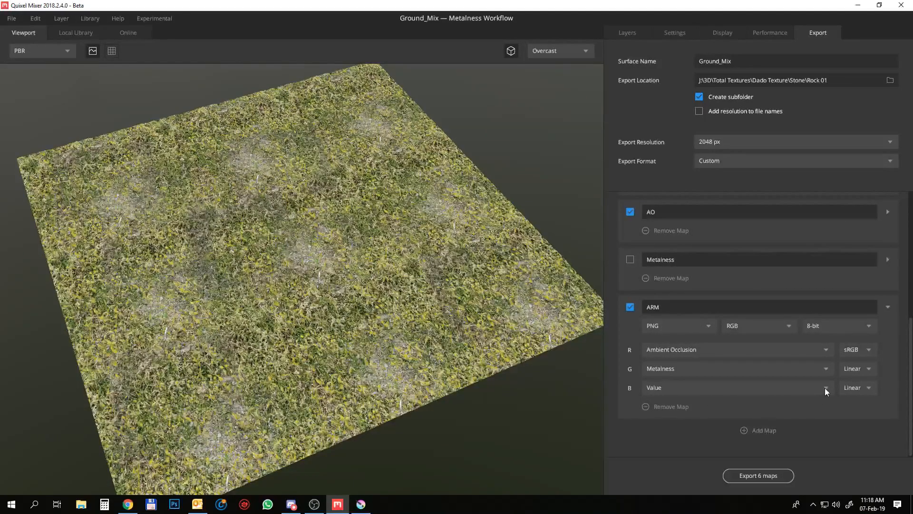
pyautogui.click(774, 367)
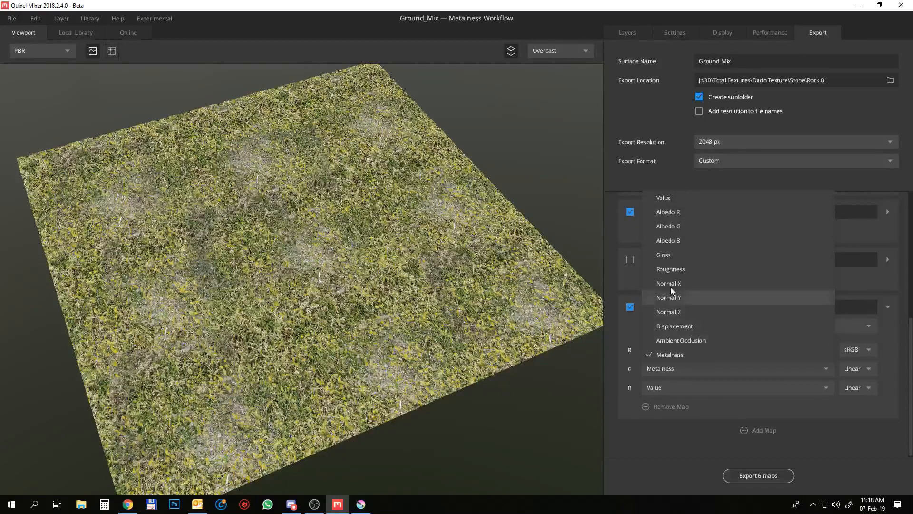
pyautogui.click(671, 269)
pyautogui.click(663, 387)
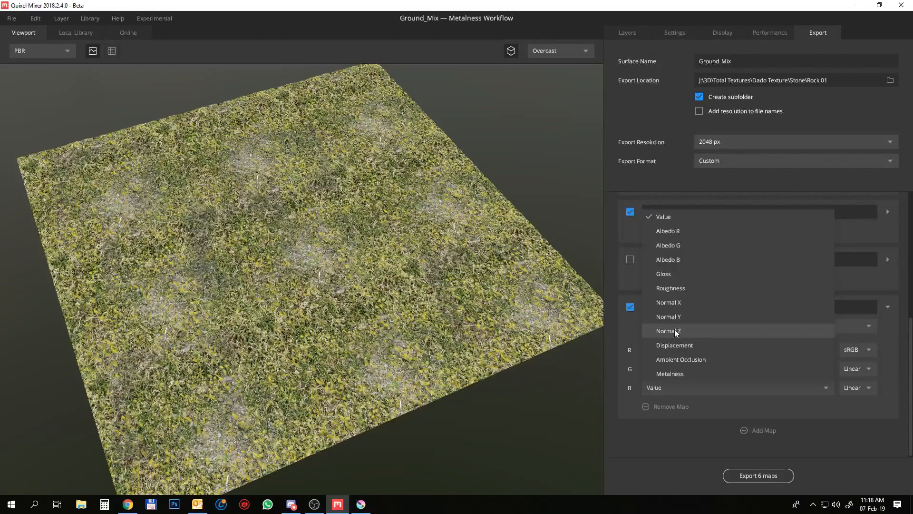
pyautogui.click(670, 372)
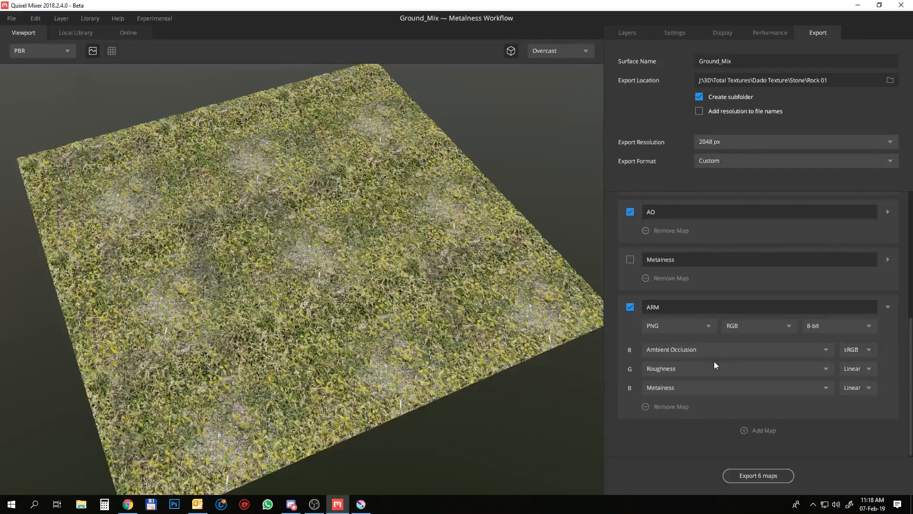
# - Set the ARM map to 16-bit with its red channel kept Linear, and export the six enabled maps
pyautogui.scroll(2, 715, 361)
pyautogui.scroll(-2, 714, 365)
pyautogui.click(829, 327)
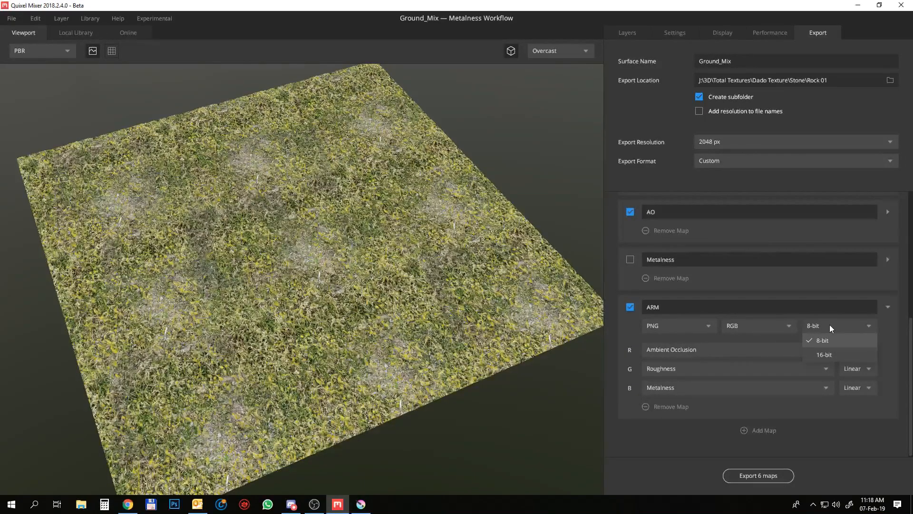
pyautogui.click(824, 352)
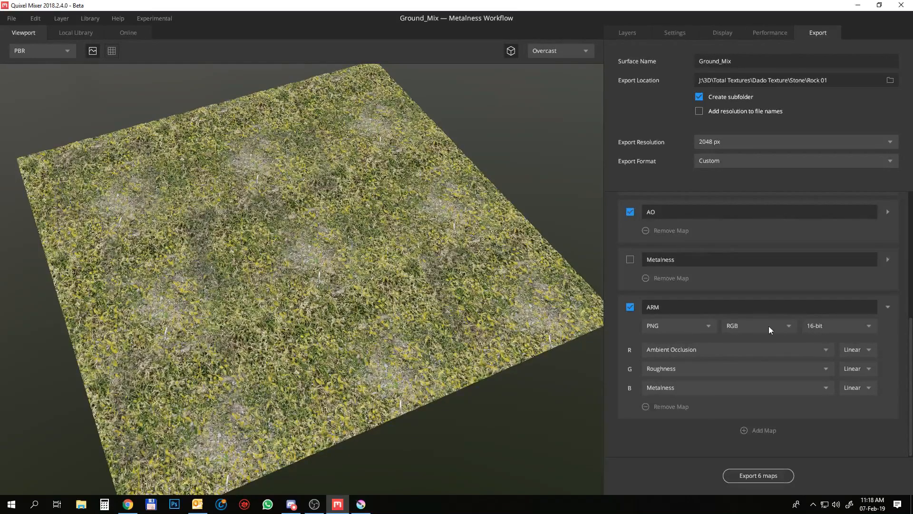
pyautogui.click(852, 350)
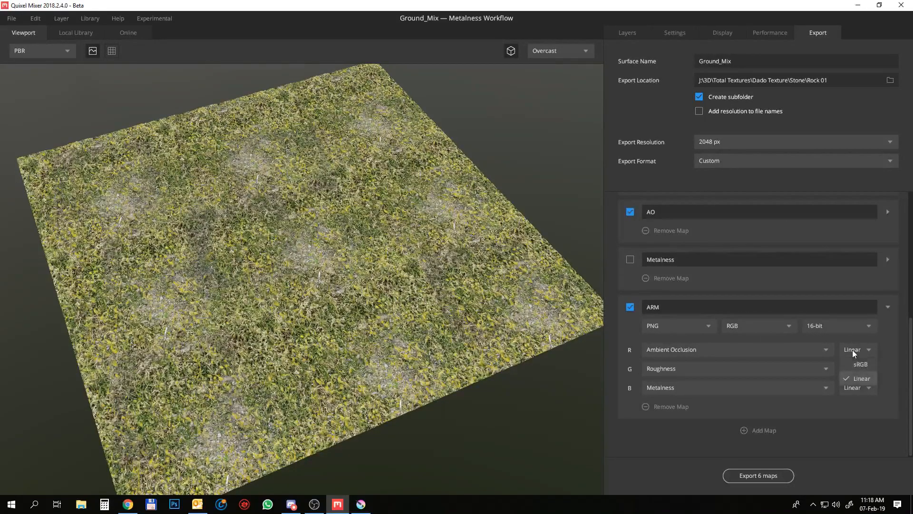
pyautogui.click(852, 350)
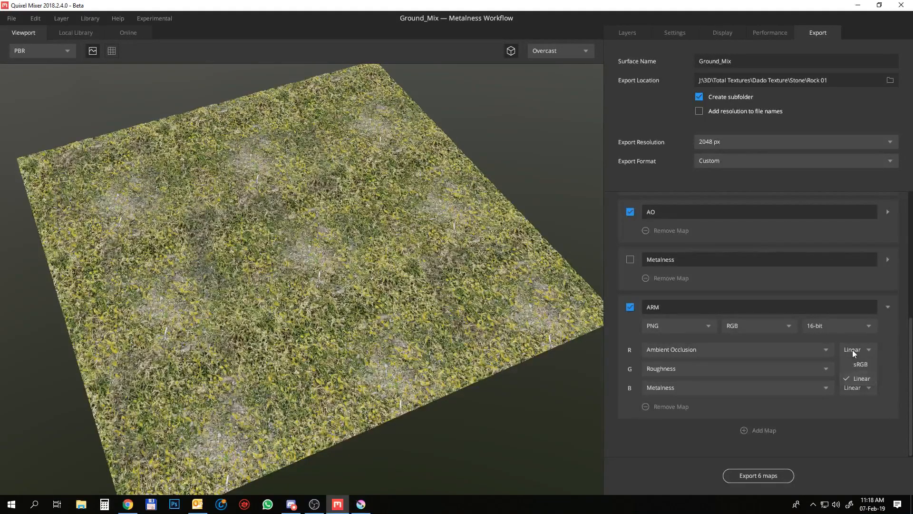
pyautogui.click(756, 477)
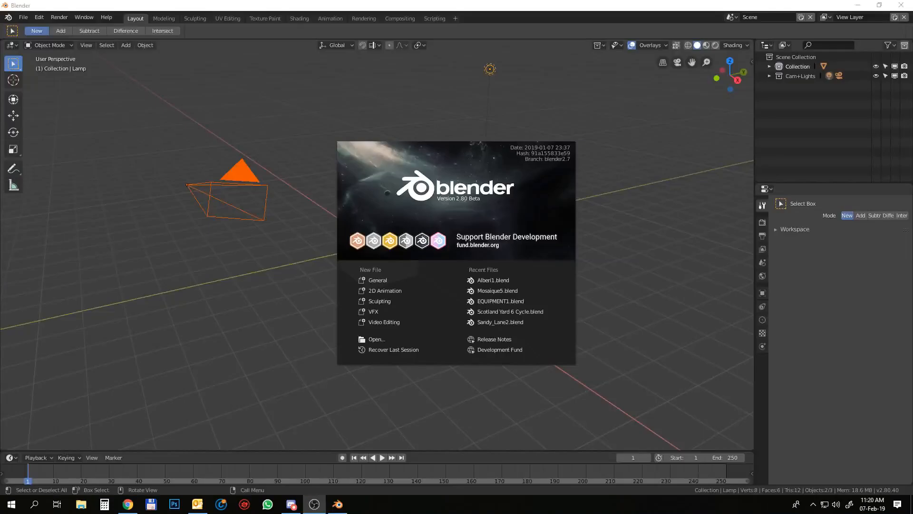
# - Switch to Blender, dismiss the splash screen and delete the default cube
pyautogui.click(259, 270)
pyautogui.moveTo(405, 261); pyautogui.dragTo(470, 258, button='middle')
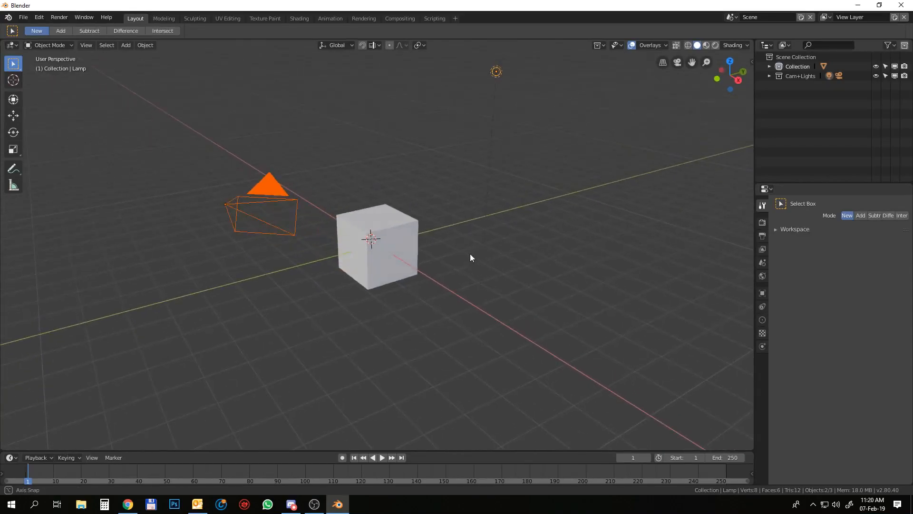
pyautogui.click(389, 220)
pyautogui.press('Delete')
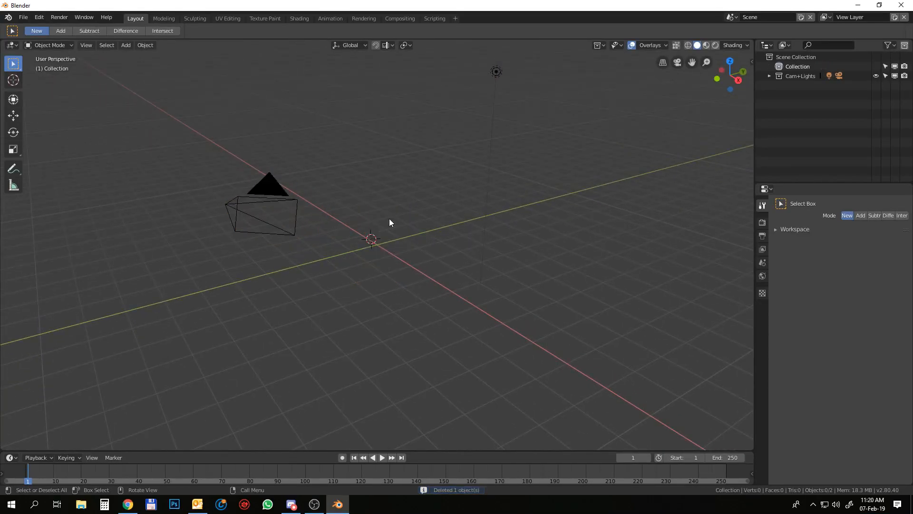
# - Add a mesh plane and move it along the X axis in the negative direction, clear of the 3D cursor
pyautogui.moveTo(389, 222); pyautogui.dragTo(414, 231, button='middle')
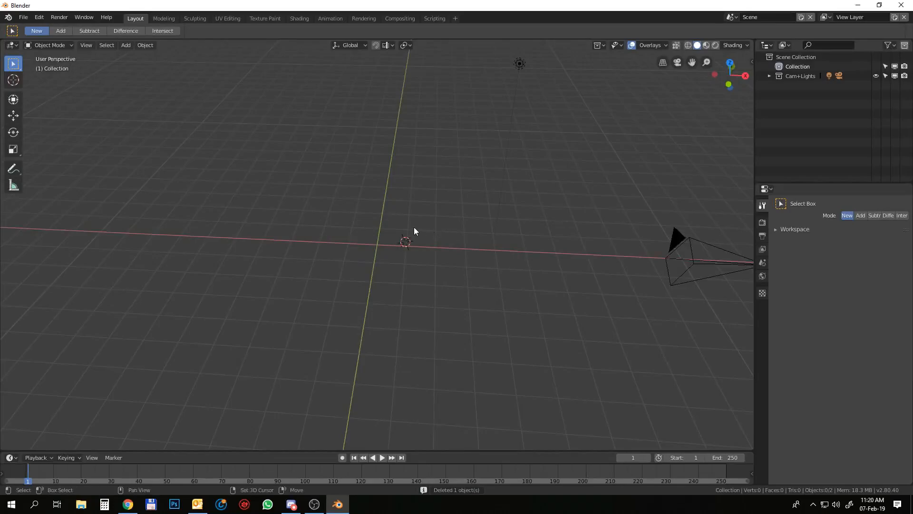
pyautogui.hotkey('shift', 'a')
pyautogui.moveTo(386, 225)
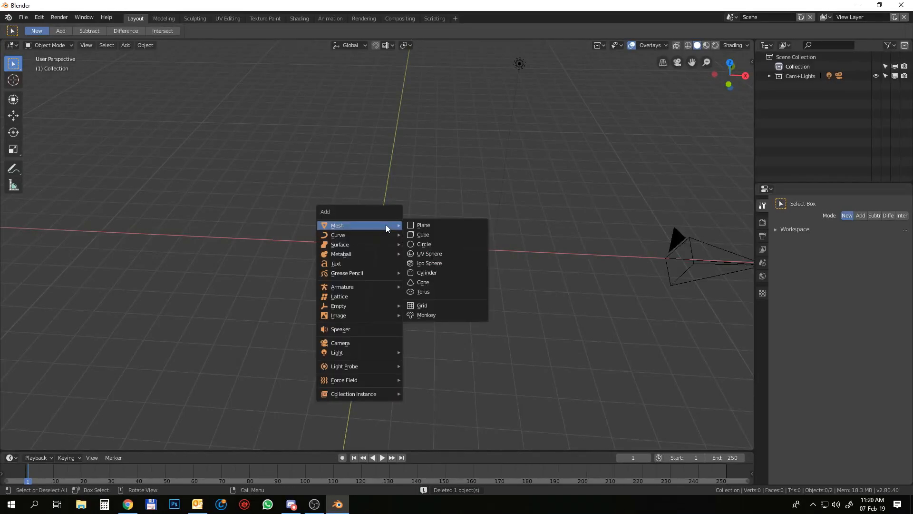
pyautogui.click(416, 227)
pyautogui.press('g')
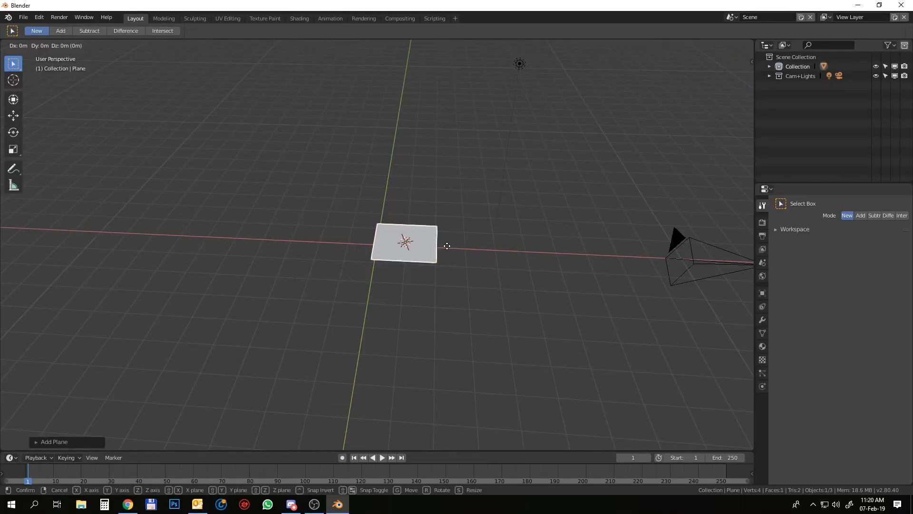
pyautogui.press('x')
pyautogui.click(312, 238)
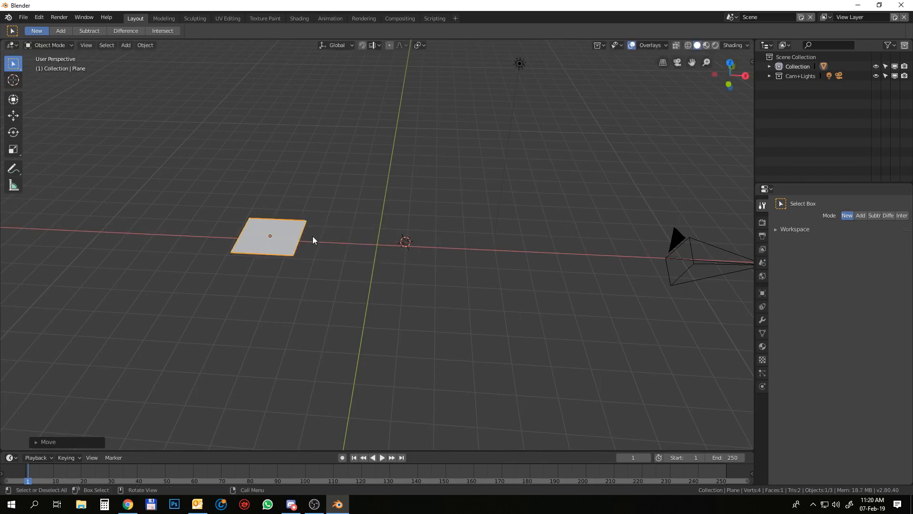
# - Add a UV sphere at the 3D cursor with 128 segments and 64 rings
pyautogui.hotkey('shift', 'a')
pyautogui.moveTo(364, 248)
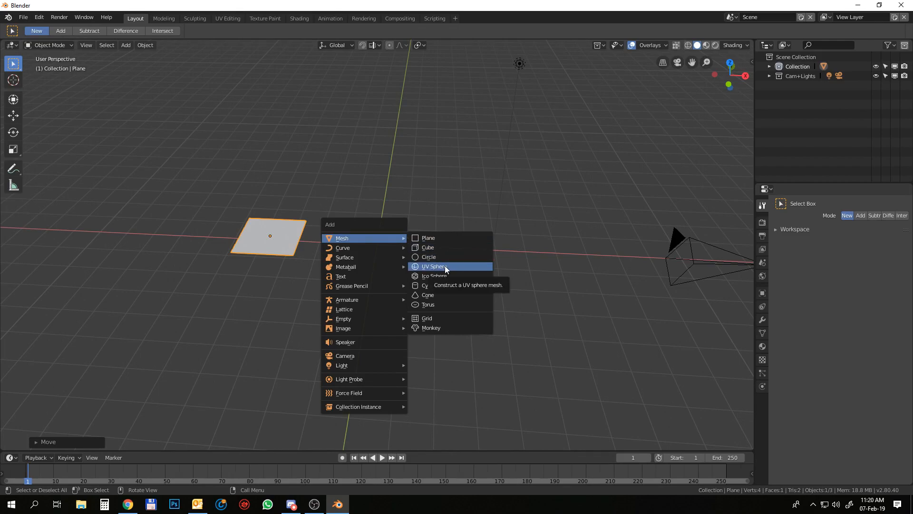
pyautogui.click(444, 267)
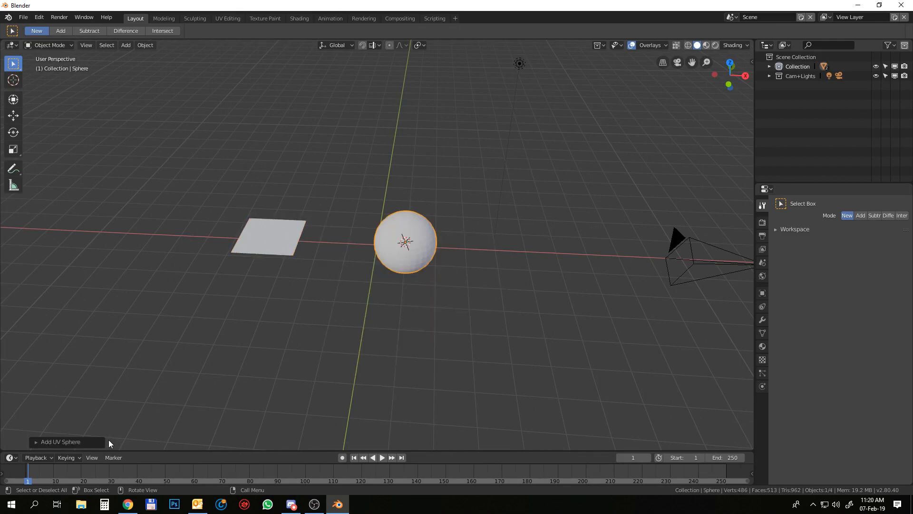
pyautogui.click(92, 443)
pyautogui.click(135, 339)
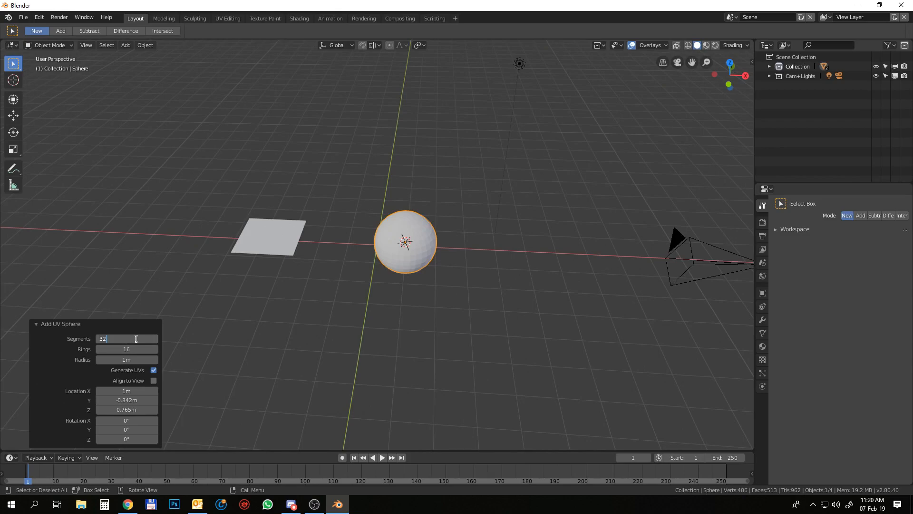
pyautogui.write('*4')
pyautogui.press('Tab')
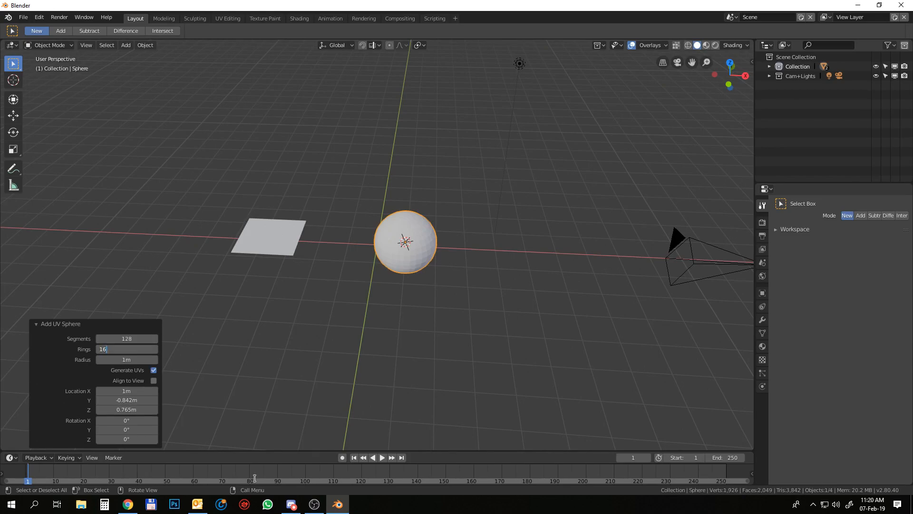
pyautogui.write('*4')
pyautogui.press('Return')
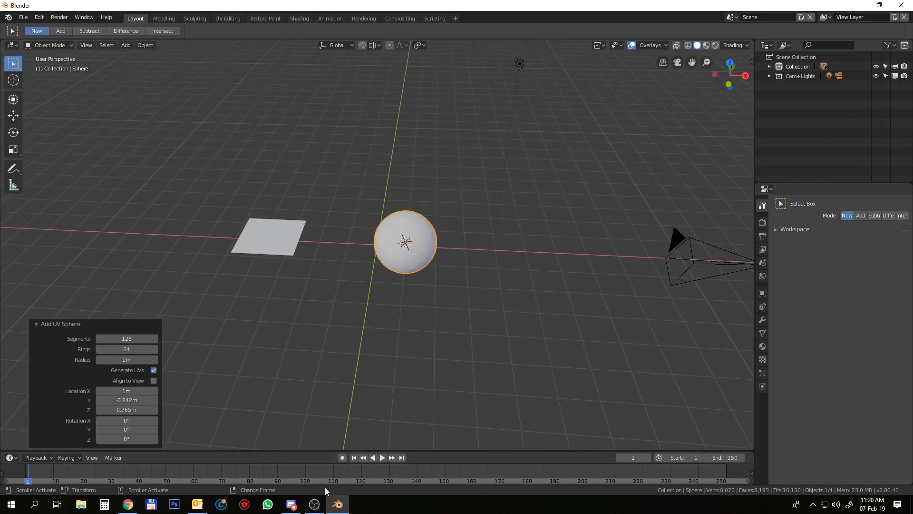
pyautogui.click(272, 357)
# - Apply smooth shading to the sphere and the plane
pyautogui.click(411, 216)
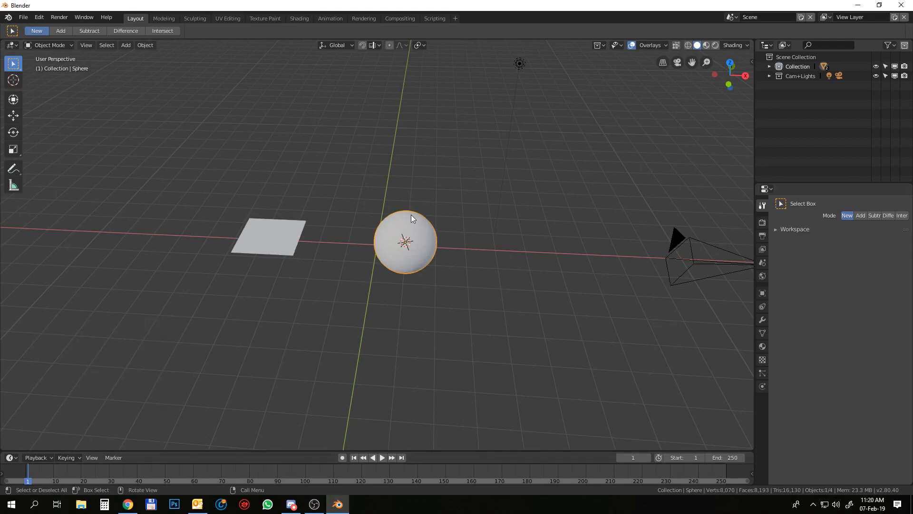
pyautogui.scroll(2, 411, 220)
pyautogui.scroll(1, 413, 224)
pyautogui.rightClick(412, 223)
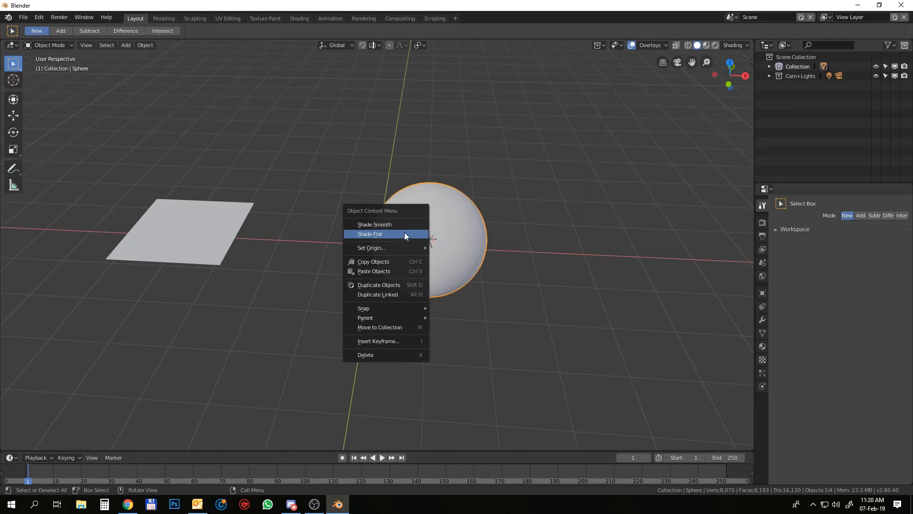
pyautogui.click(401, 224)
pyautogui.click(204, 238)
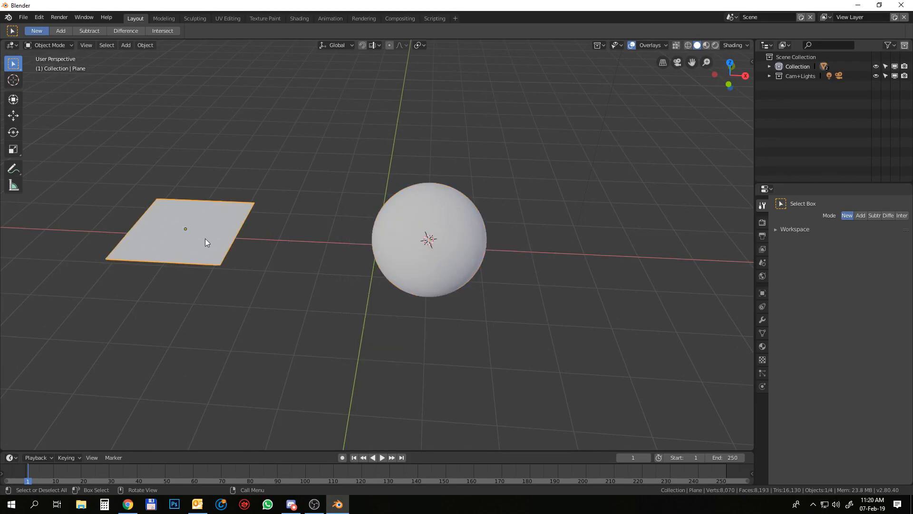
pyautogui.rightClick(204, 238)
pyautogui.click(204, 238)
# - Create a new material on the sphere and name it Ground_01
pyautogui.scroll(-2, 422, 268)
pyautogui.moveTo(423, 269)
pyautogui.mouseDown(button='middle')
pyautogui.moveTo(462, 268)
pyautogui.moveTo(420, 285)
pyautogui.mouseUp(button='middle')
pyautogui.scroll(-2, 434, 267)
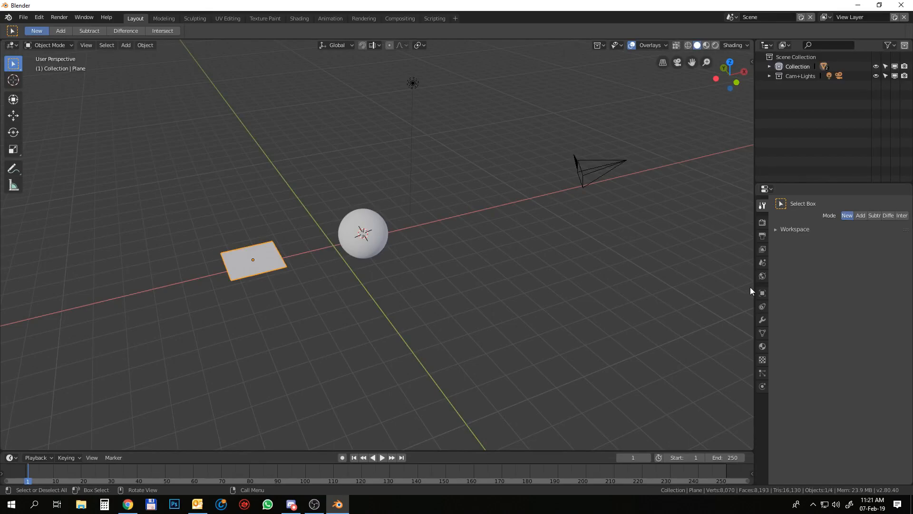
pyautogui.click(378, 241)
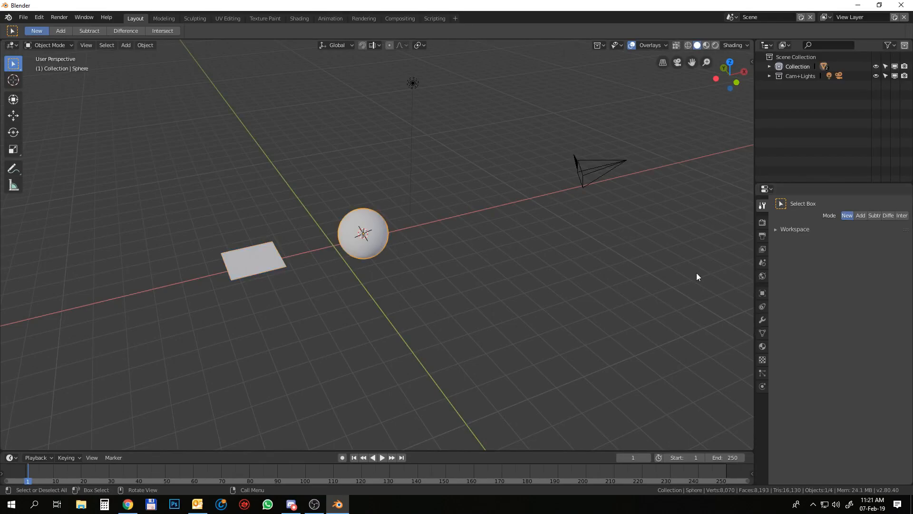
pyautogui.click(761, 346)
pyautogui.click(800, 244)
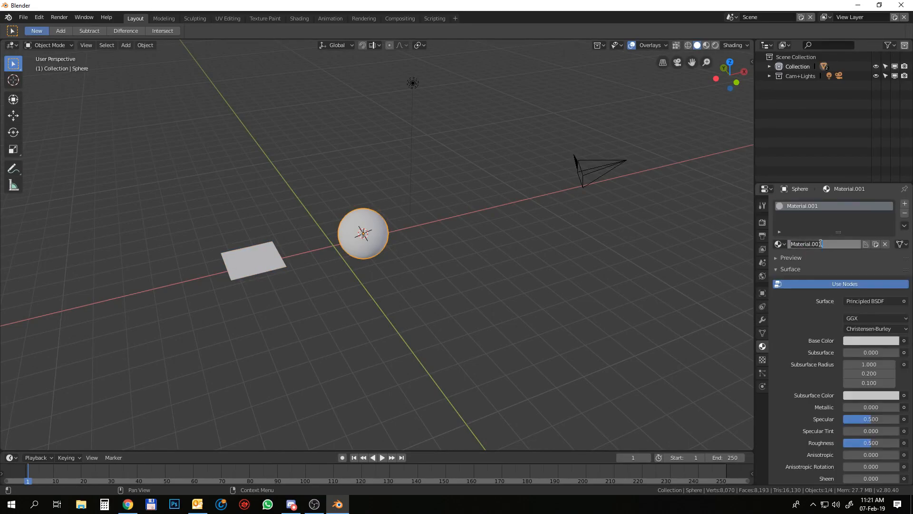
pyautogui.write('Ground_01')
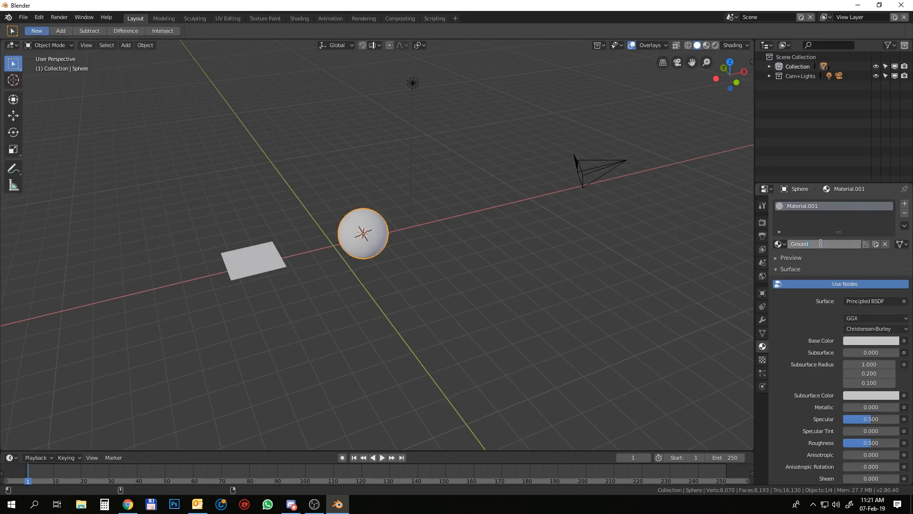
pyautogui.press('Return')
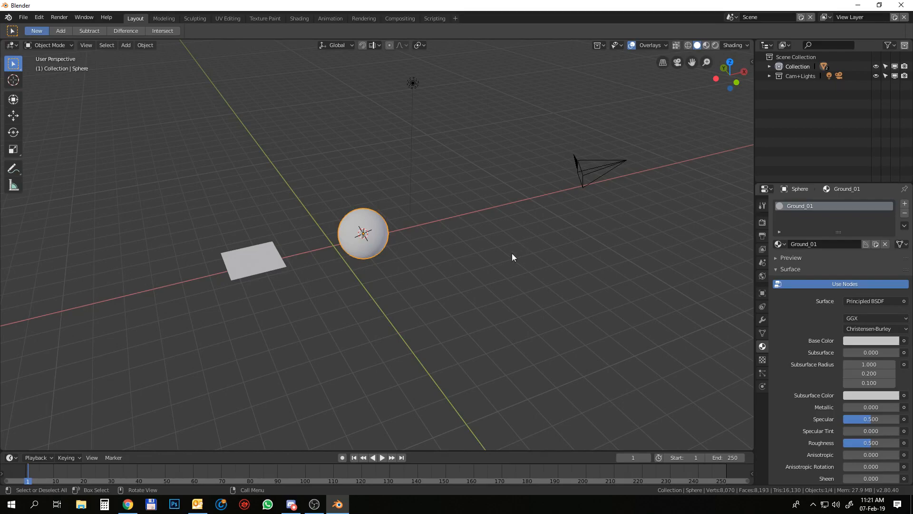
# - Assign the existing Ground_01 material to the plane in place of its own new material
pyautogui.click(271, 261)
pyautogui.click(810, 243)
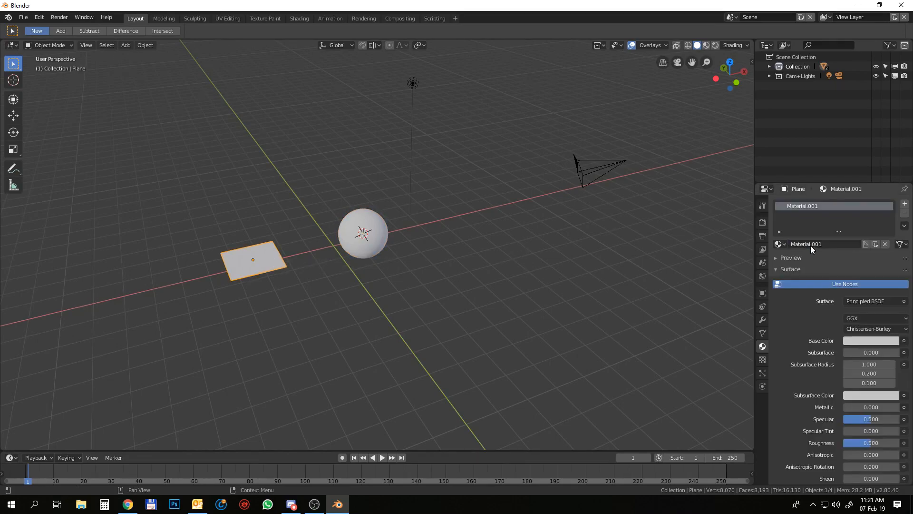
pyautogui.doubleClick(816, 244)
pyautogui.write('Ground')
pyautogui.press('Return')
pyautogui.click(775, 243)
pyautogui.click(794, 273)
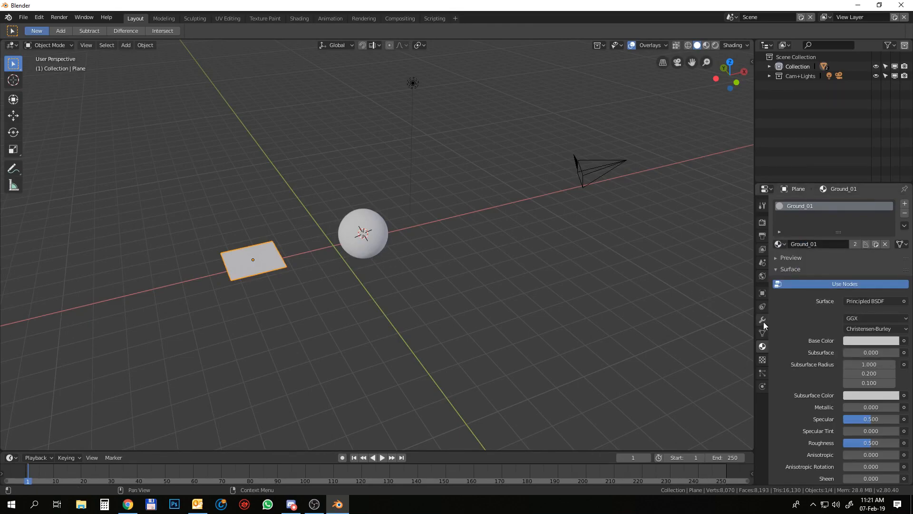
# - Switch to the Shading workspace and browse to the Ground_Mix folder inside test textures on the desktop
pyautogui.click(305, 18)
pyautogui.moveTo(528, 369); pyautogui.dragTo(601, 378, button='middle')
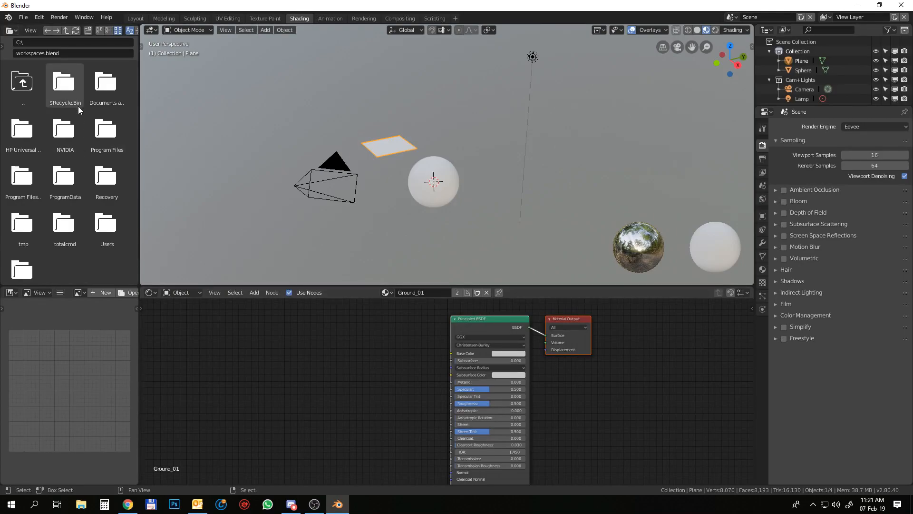
pyautogui.click(104, 232)
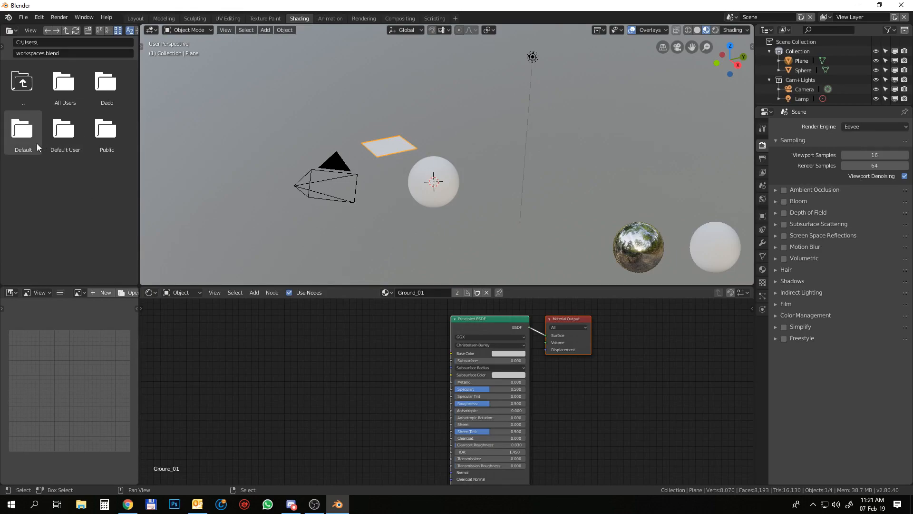
pyautogui.click(106, 88)
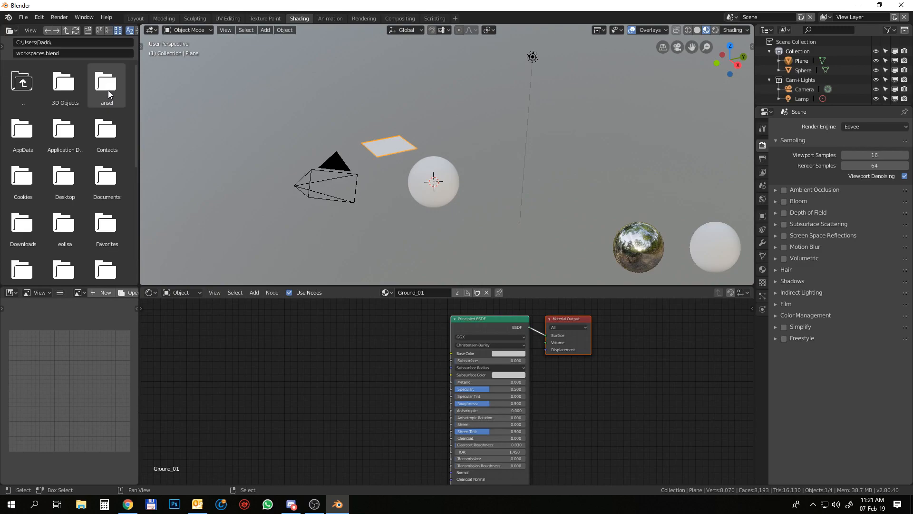
pyautogui.click(79, 169)
pyautogui.scroll(-2, 84, 169)
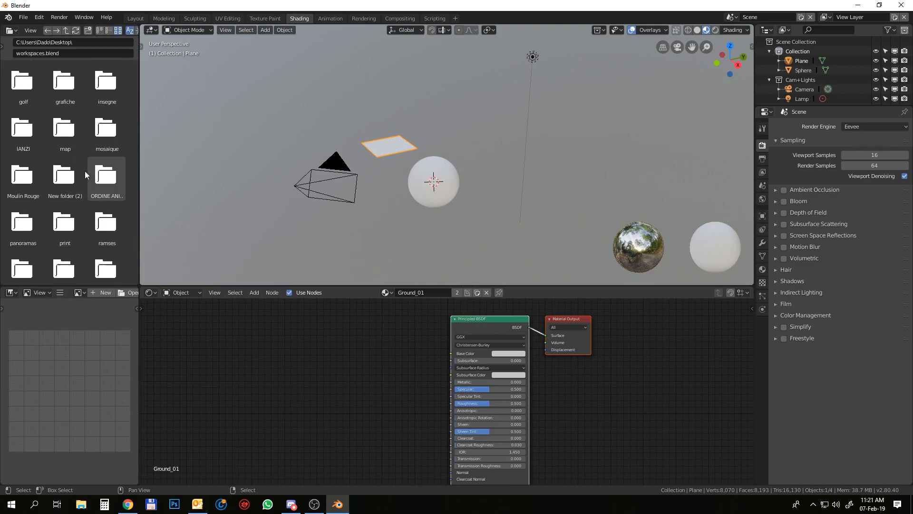
pyautogui.scroll(-2, 94, 178)
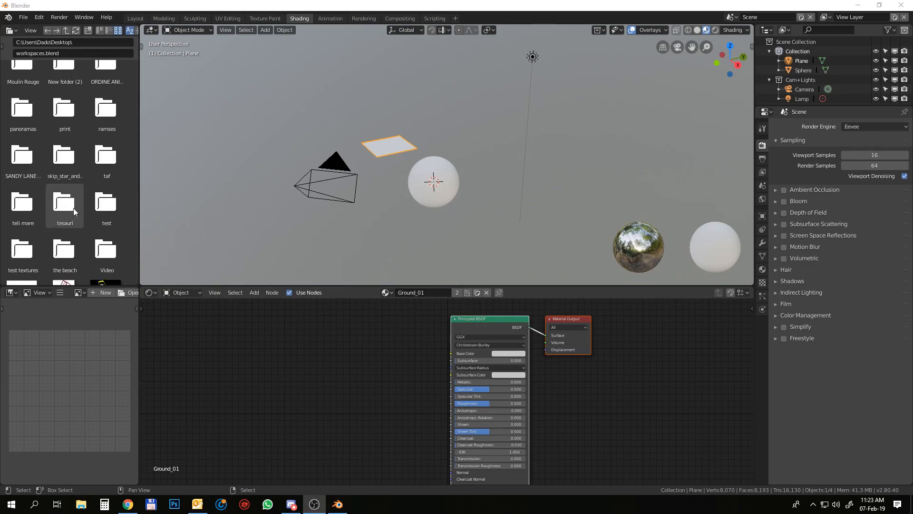
pyautogui.click(25, 249)
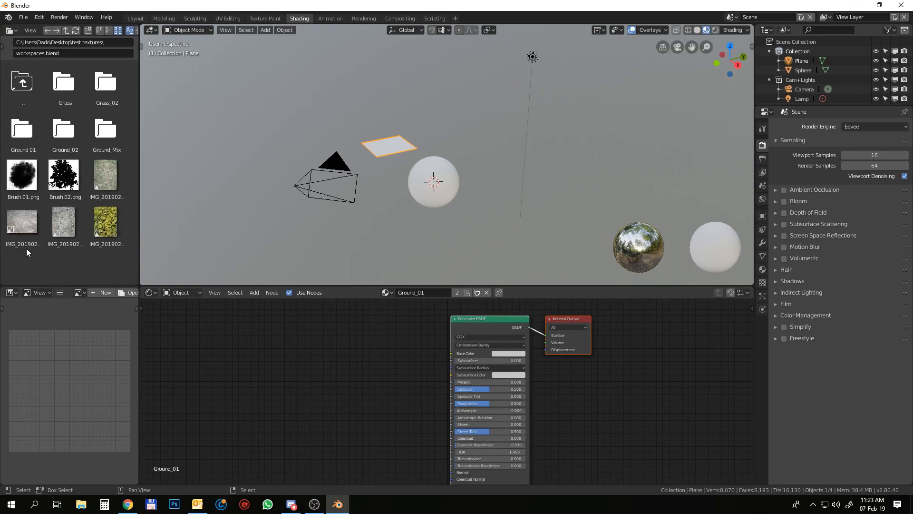
pyautogui.click(106, 129)
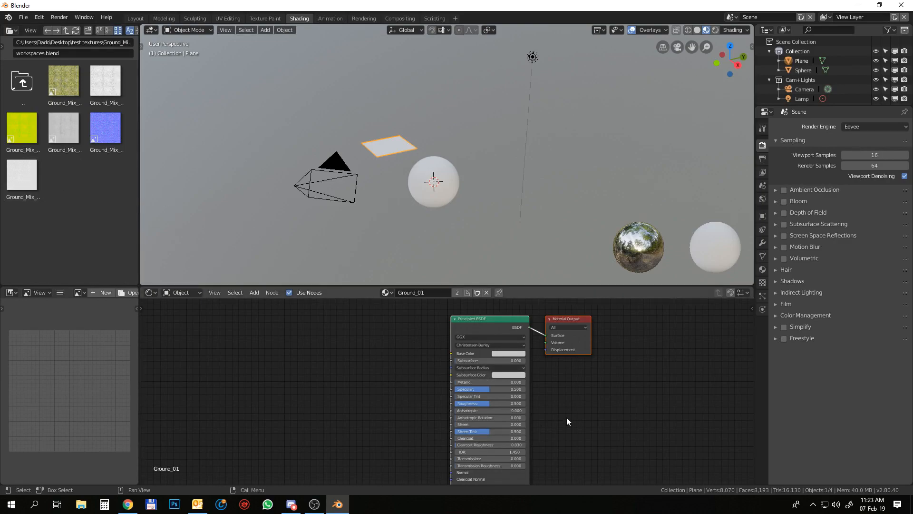
# - Add the Ground_Mix albedo map as an image texture node and connect its Color to the Principled BSDF's Base Color
pyautogui.moveTo(566, 421); pyautogui.dragTo(660, 396, button='middle')
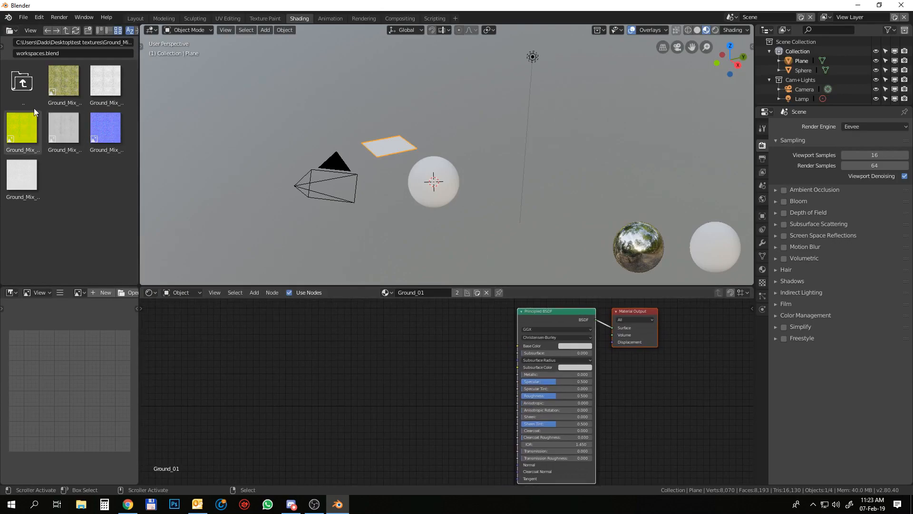
pyautogui.moveTo(27, 125); pyautogui.dragTo(382, 327)
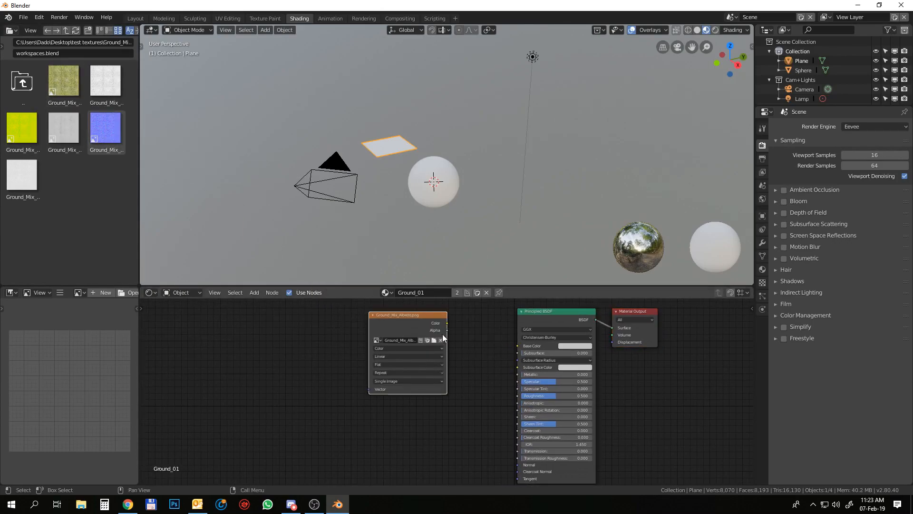
pyautogui.moveTo(446, 323); pyautogui.dragTo(517, 346)
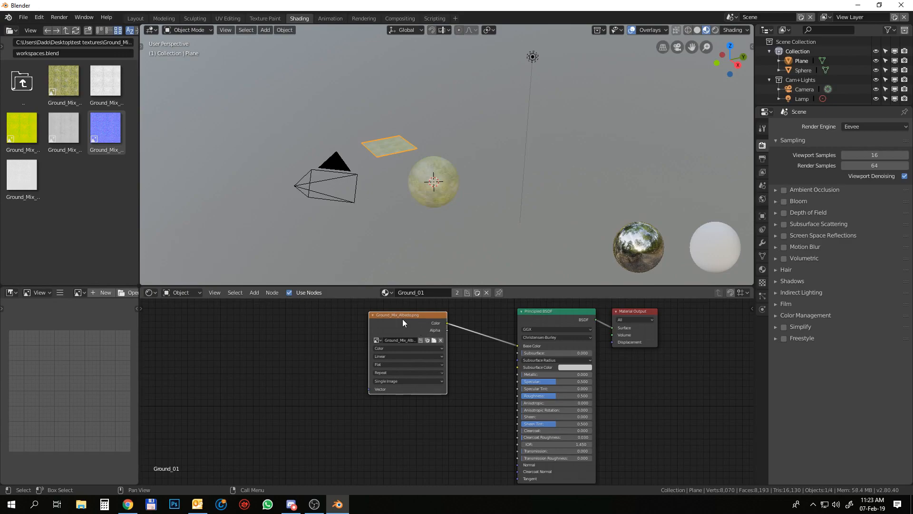
pyautogui.moveTo(398, 314); pyautogui.dragTo(355, 316)
pyautogui.scroll(7, 421, 206)
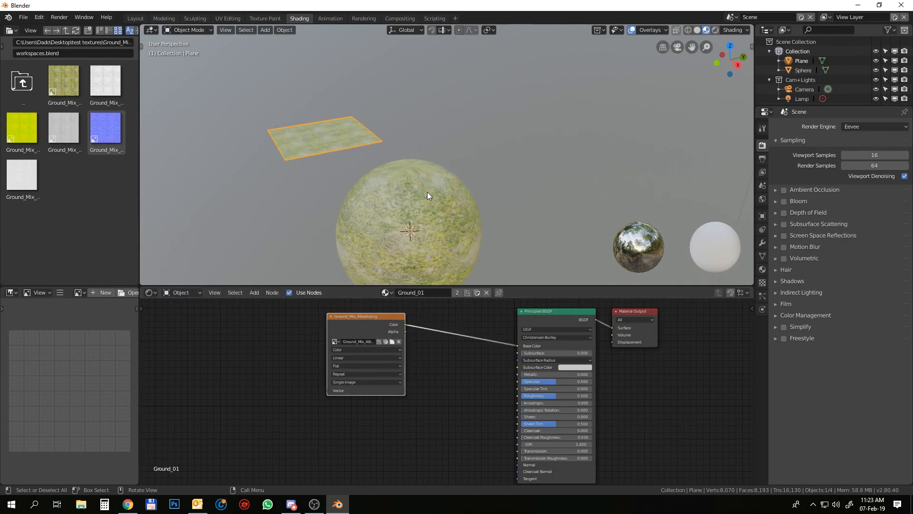
pyautogui.moveTo(427, 192); pyautogui.dragTo(481, 119, button='middle')
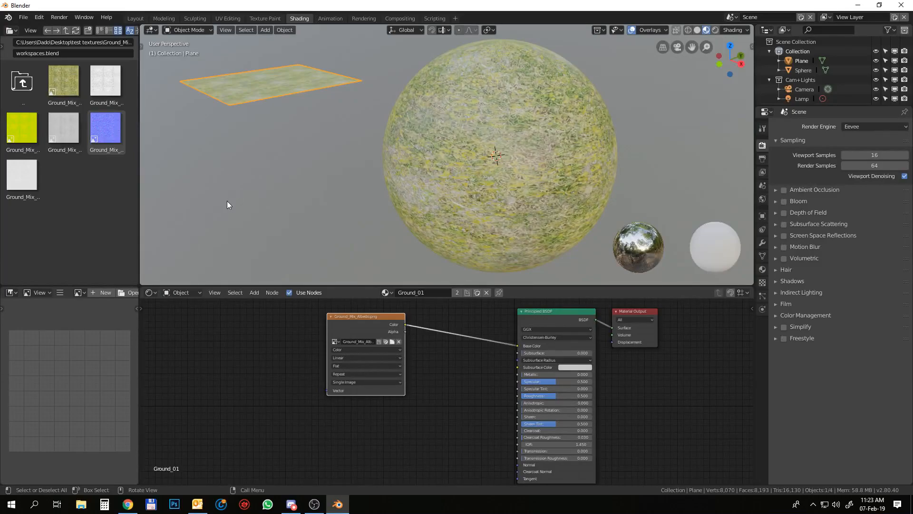
pyautogui.moveTo(228, 201); pyautogui.dragTo(233, 201, button='middle')
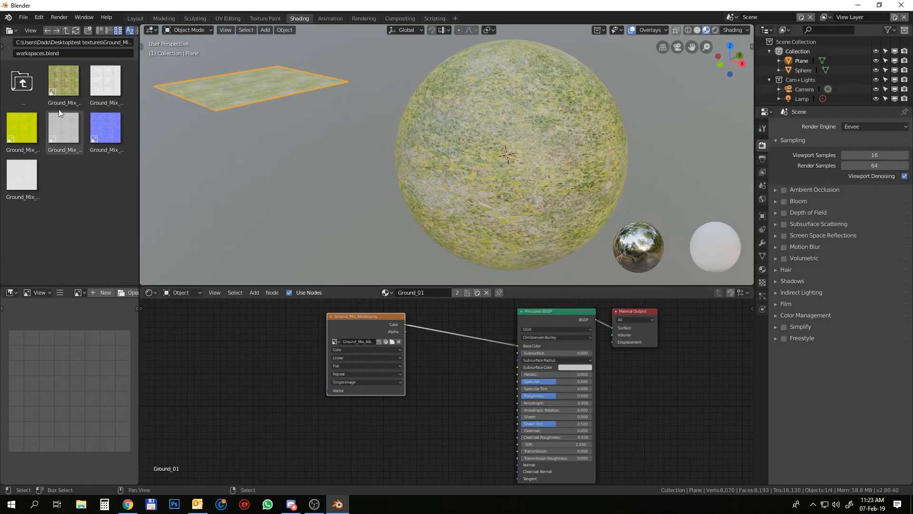
# - Add Ground_Mix_ARM.png as an image texture node and line it up directly below the albedo node
pyautogui.click(32, 124)
pyautogui.moveTo(31, 128); pyautogui.dragTo(349, 443)
pyautogui.moveTo(422, 386); pyautogui.dragTo(473, 379, button='middle')
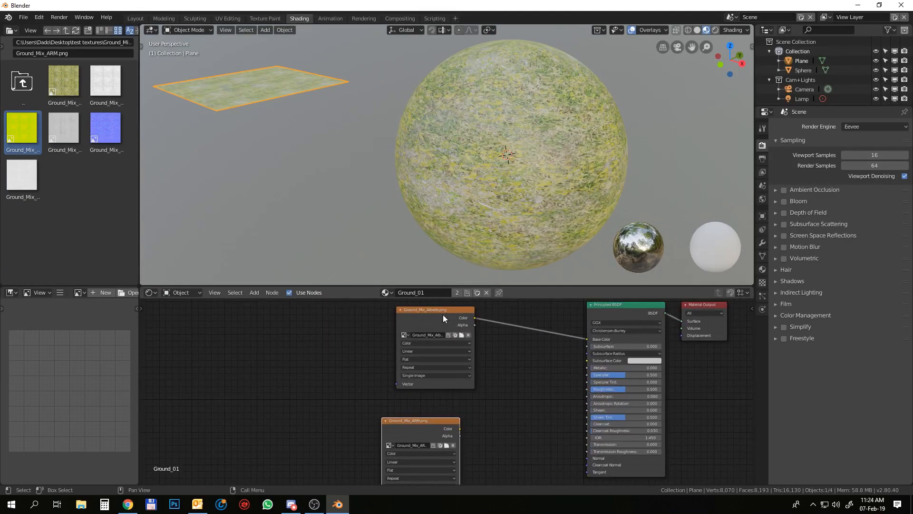
pyautogui.moveTo(443, 314); pyautogui.dragTo(390, 313)
pyautogui.moveTo(421, 421); pyautogui.dragTo(384, 398)
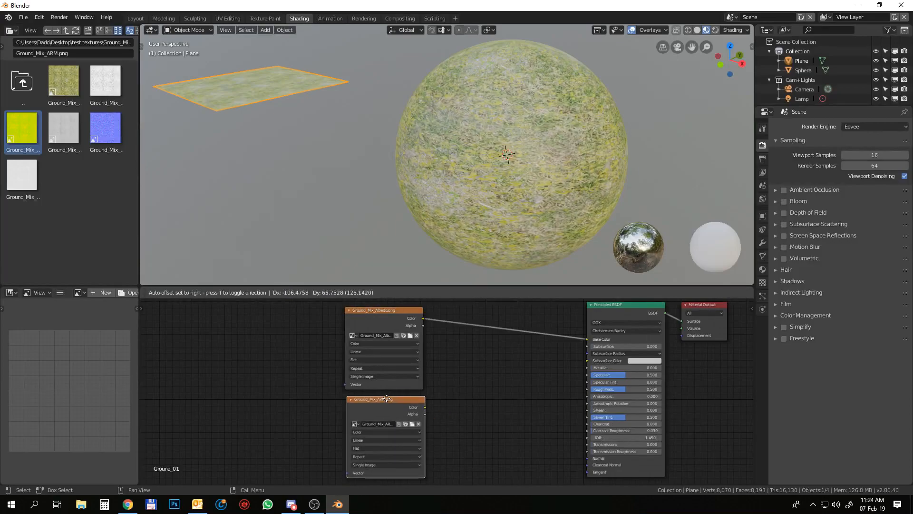
# - Set the ARM texture node's color space to Non-Color Data
pyautogui.scroll(2, 387, 446)
pyautogui.moveTo(437, 428); pyautogui.dragTo(486, 360, button='middle')
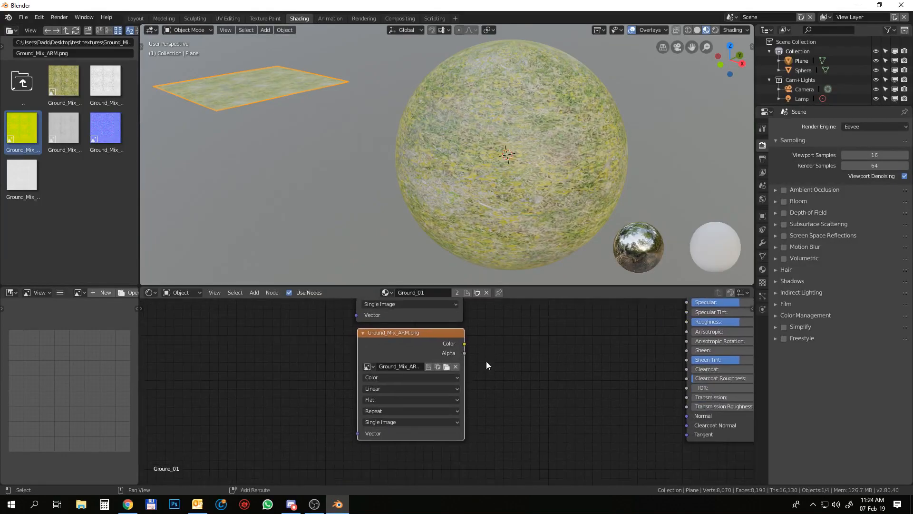
pyautogui.scroll(2, 456, 377)
pyautogui.click(369, 378)
pyautogui.click(369, 353)
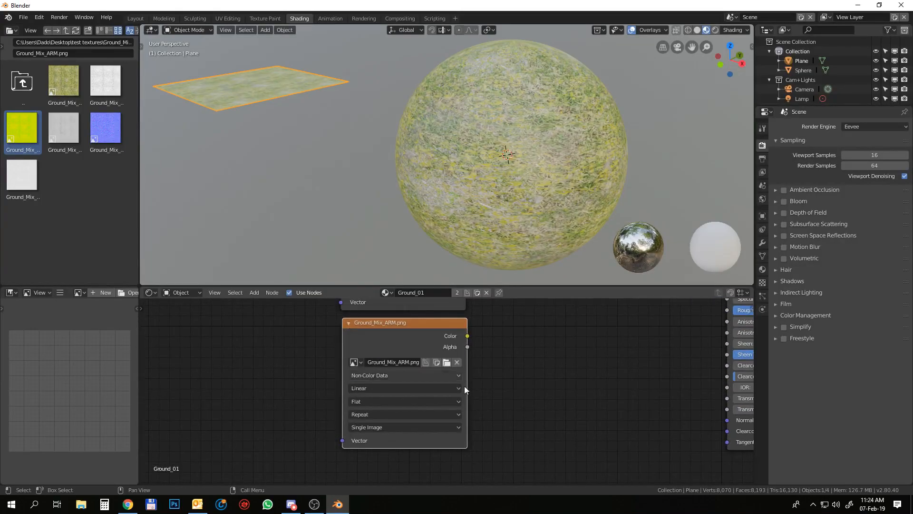
# - Add a Separate RGB node beside the ARM texture and connect the texture's Color output to its Image input
pyautogui.scroll(-3, 591, 379)
pyautogui.moveTo(591, 379); pyautogui.dragTo(509, 416, button='middle')
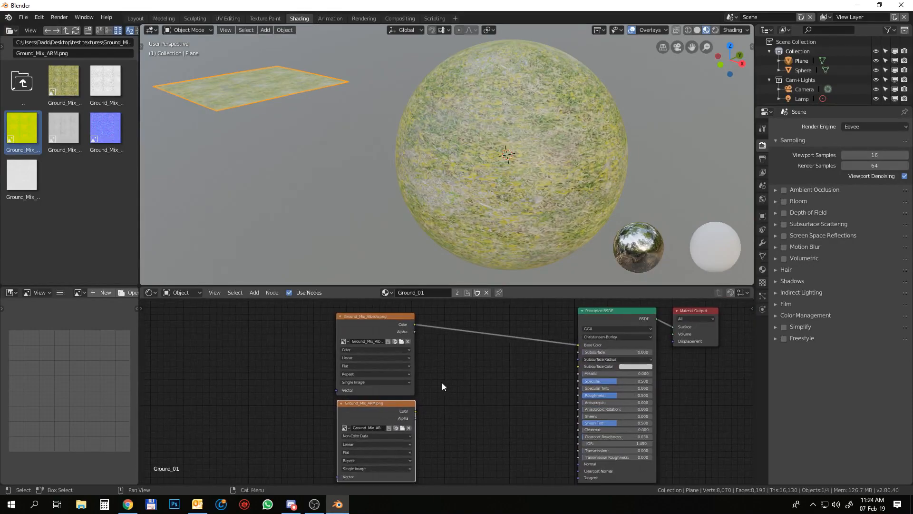
pyautogui.hotkey('shift', 'a')
pyautogui.moveTo(452, 418)
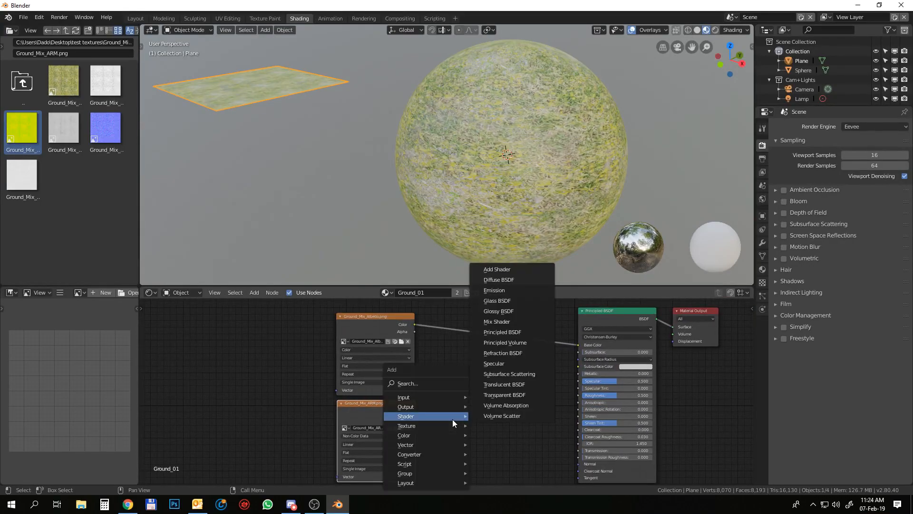
pyautogui.moveTo(420, 455)
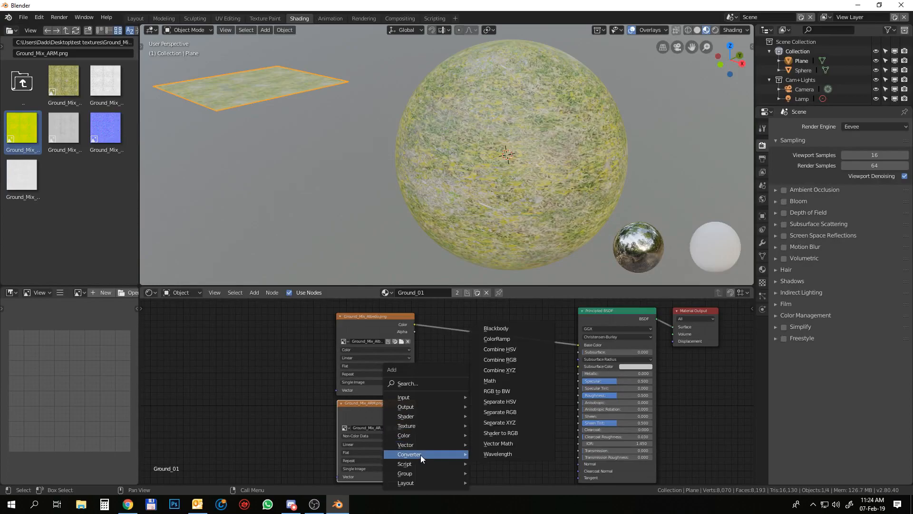
pyautogui.click(497, 412)
pyautogui.click(448, 403)
pyautogui.moveTo(411, 415); pyautogui.dragTo(450, 433)
# - Move the ARM texture and Separate RGB nodes away from the Principled BSDF to make room for another node
pyautogui.moveTo(394, 404); pyautogui.dragTo(362, 406, button='middle')
pyautogui.scroll(-1, 377, 406)
pyautogui.moveTo(463, 412); pyautogui.dragTo(539, 406, button='middle')
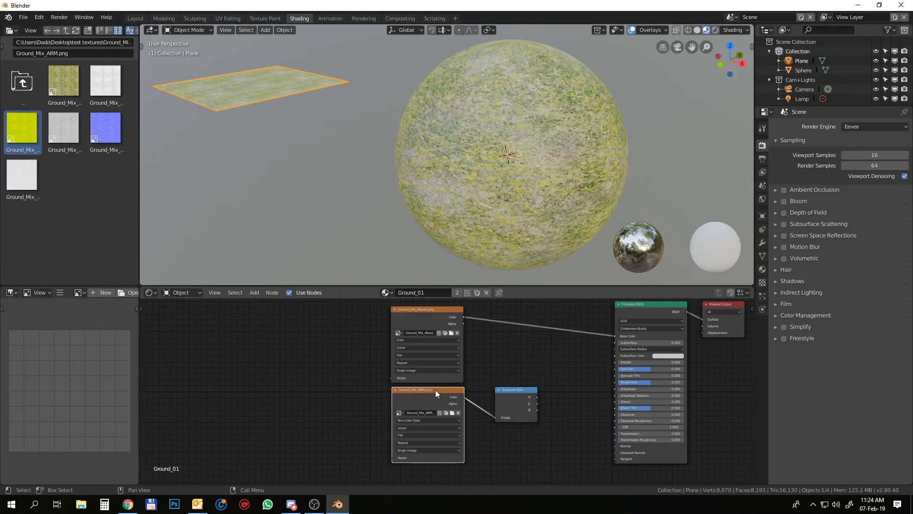
pyautogui.moveTo(435, 389); pyautogui.dragTo(350, 391)
pyautogui.moveTo(520, 390); pyautogui.dragTo(438, 393)
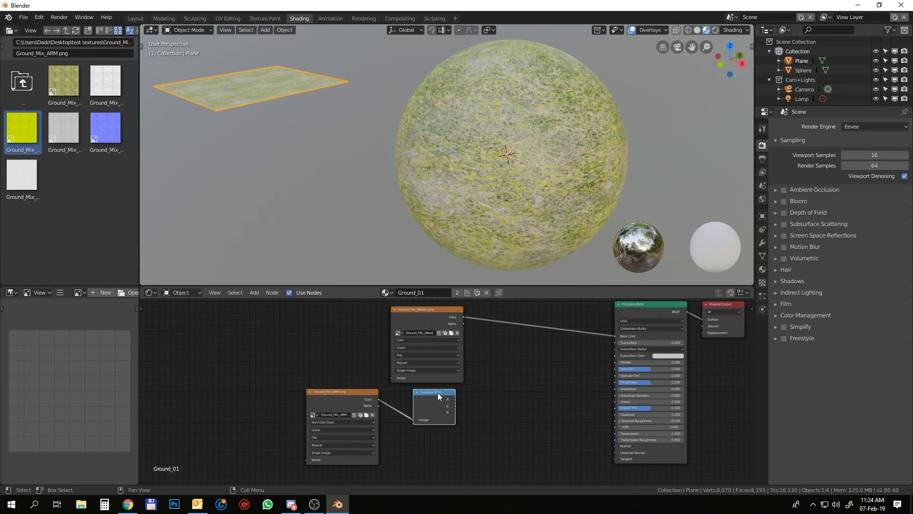
# - Insert a MixRGB node between albedo and Base Color, with the albedo in Color2 and Separate RGB's R output in Fac
pyautogui.hotkey('shift', 'a')
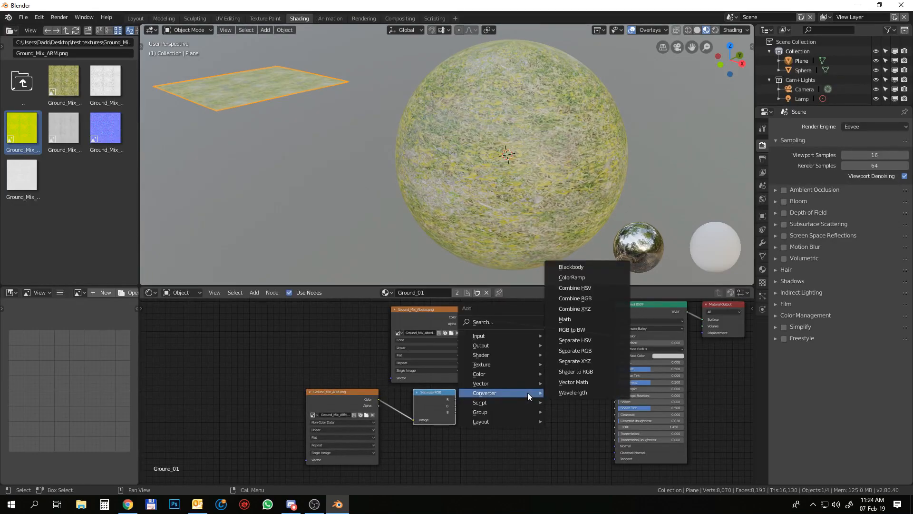
pyautogui.moveTo(523, 376)
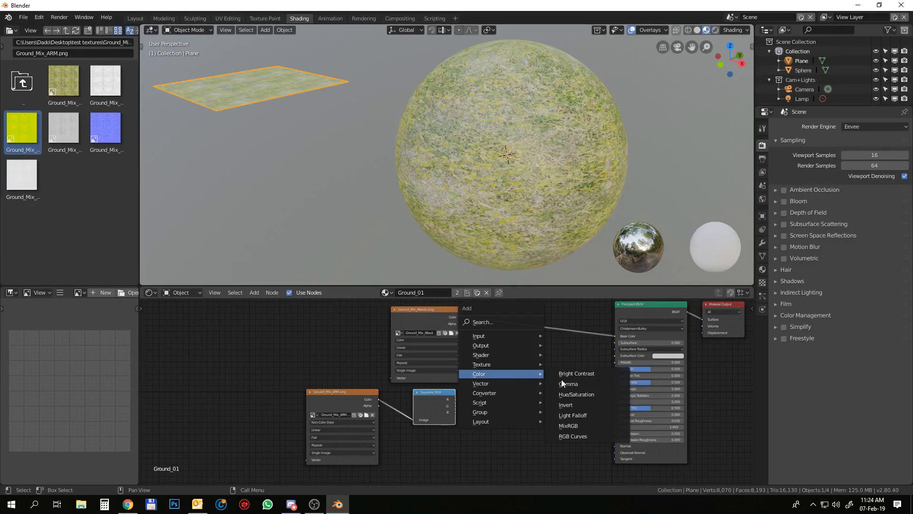
pyautogui.click(572, 425)
pyautogui.click(501, 368)
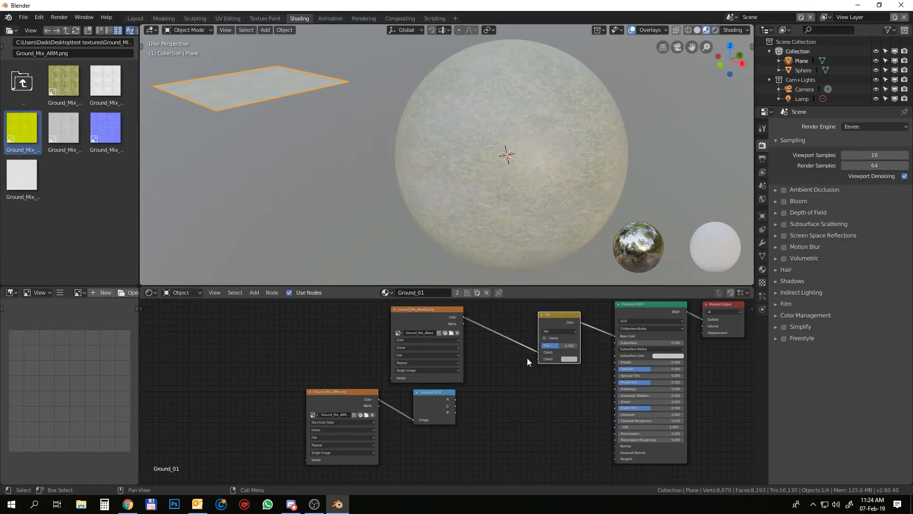
pyautogui.moveTo(539, 352); pyautogui.dragTo(539, 358)
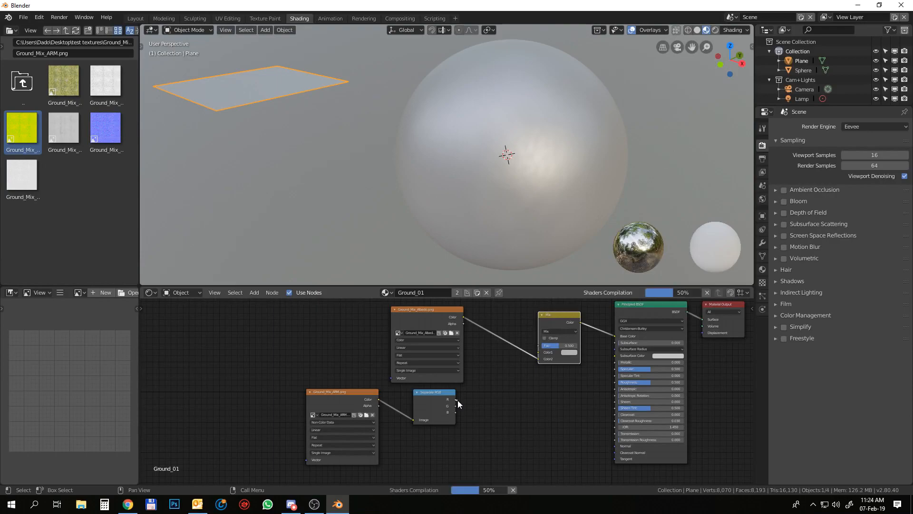
pyautogui.moveTo(456, 399); pyautogui.dragTo(539, 345)
# - Set the mix node's Color1 to black and its blend type to Multiply
pyautogui.click(569, 352)
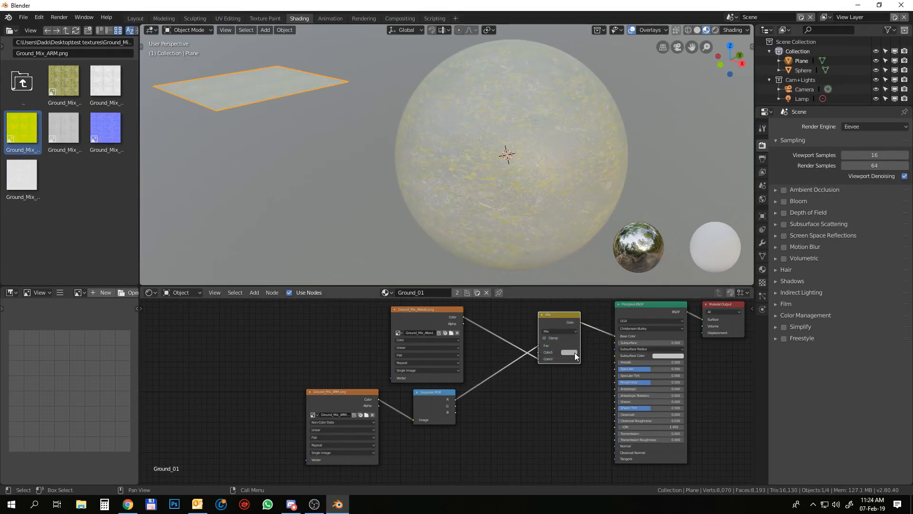
pyautogui.click(574, 353)
pyautogui.moveTo(614, 283); pyautogui.dragTo(614, 308)
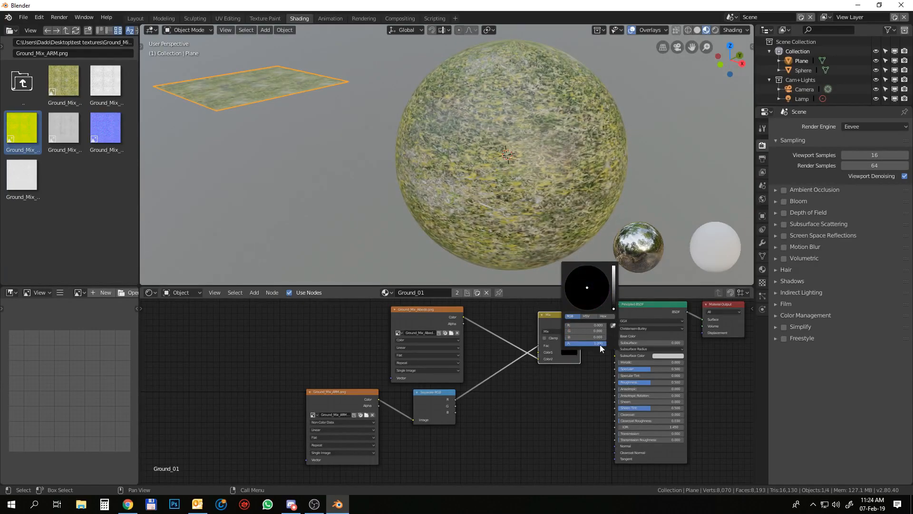
pyautogui.click(575, 330)
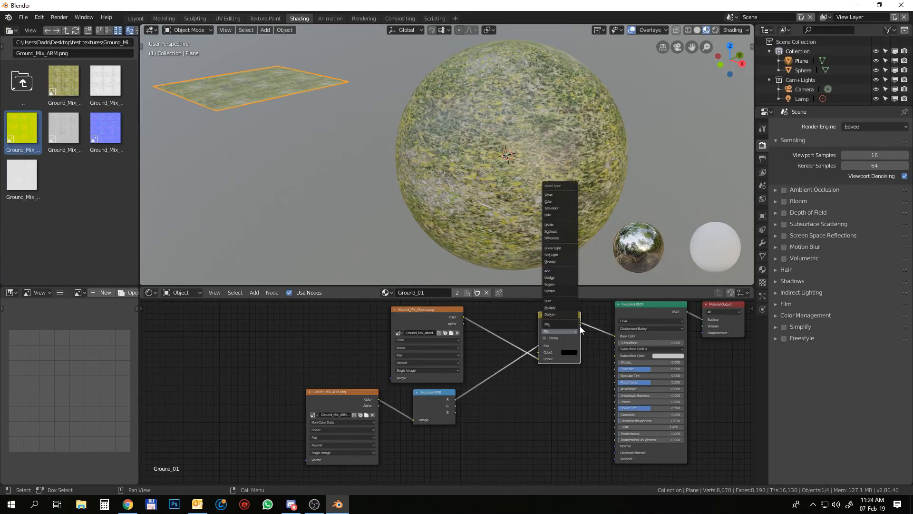
pyautogui.click(562, 309)
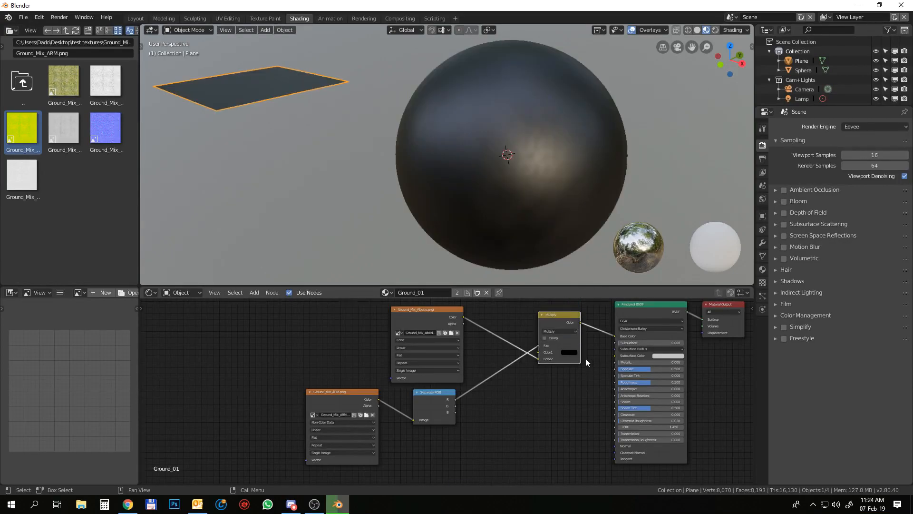
# - Brighten the Multiply node's Color1 to grey and move the albedo link from Color2 to Color1
pyautogui.click(571, 352)
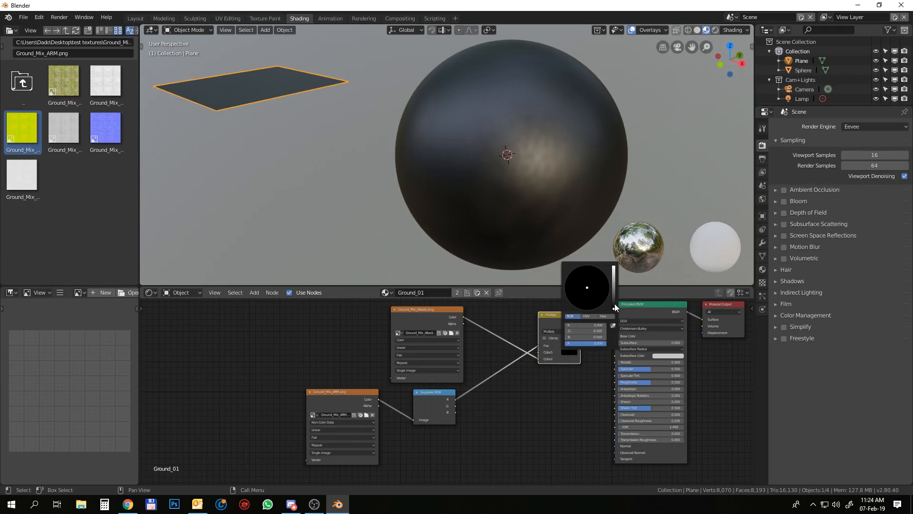
pyautogui.moveTo(615, 308); pyautogui.dragTo(613, 282)
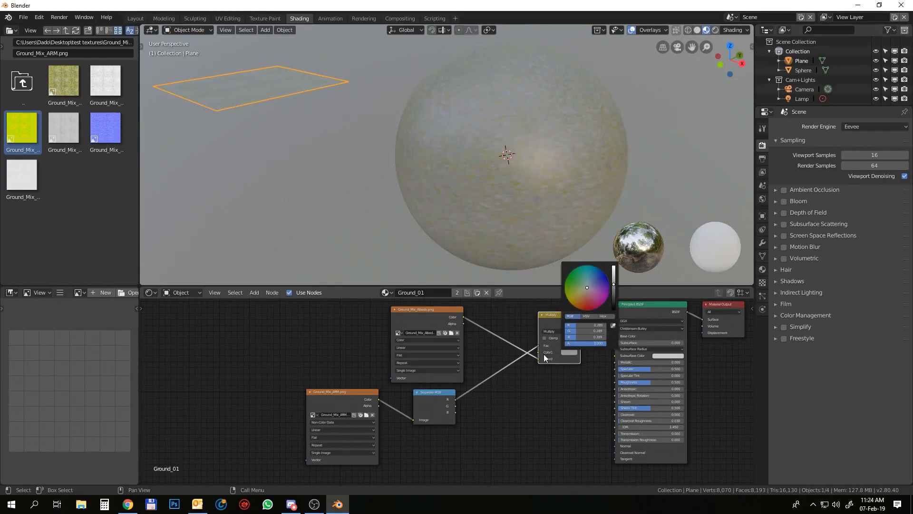
pyautogui.moveTo(538, 358); pyautogui.dragTo(538, 352)
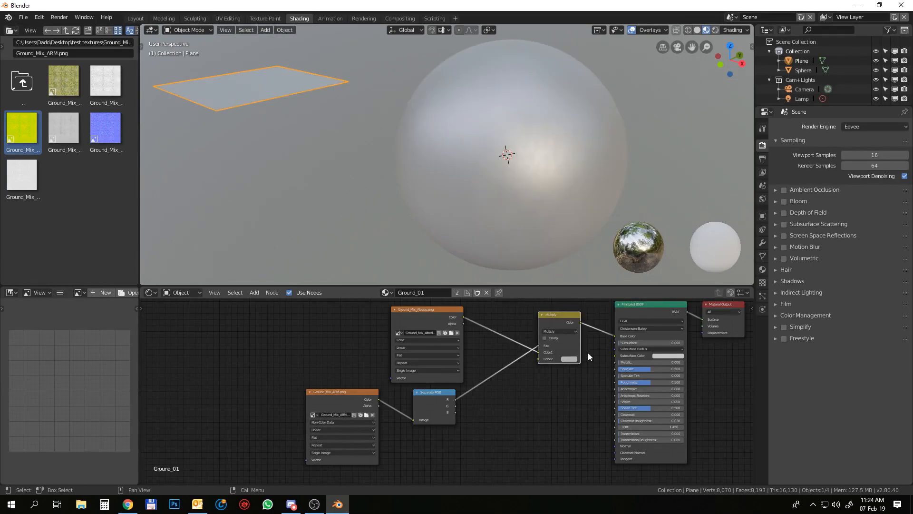
# - Try the albedo link in the Multiply node's Color2 and compare the sphere in Rendered and LookDev shading
pyautogui.click(572, 358)
pyautogui.scroll(1, 560, 355)
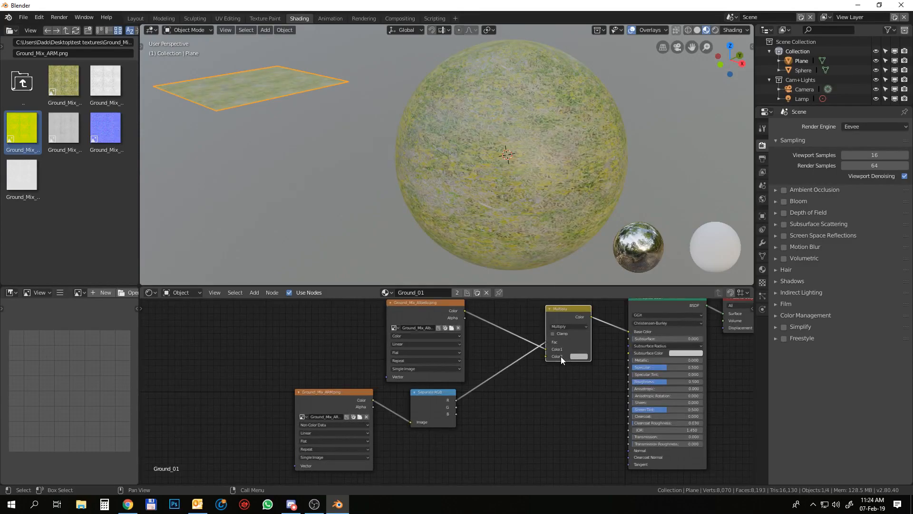
pyautogui.scroll(4, 560, 355)
pyautogui.moveTo(561, 355); pyautogui.dragTo(468, 399, button='middle')
pyautogui.scroll(2, 507, 383)
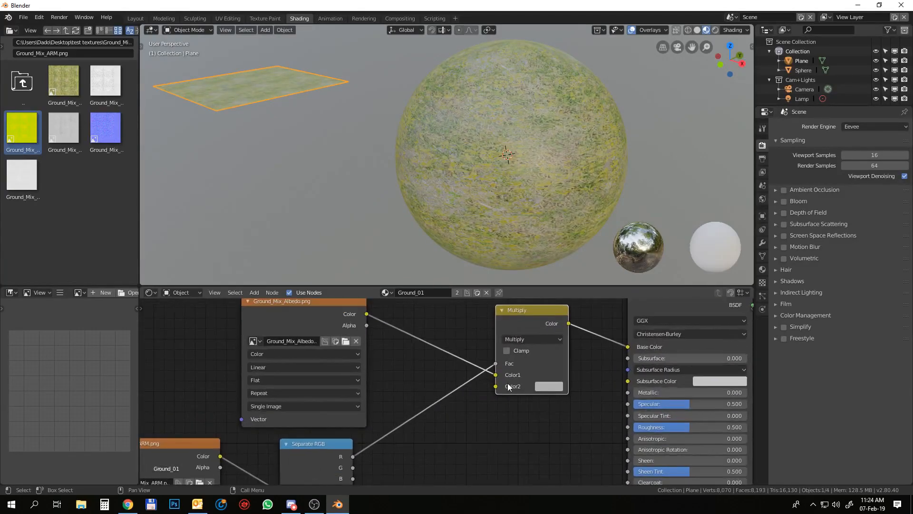
pyautogui.moveTo(496, 375); pyautogui.dragTo(496, 386)
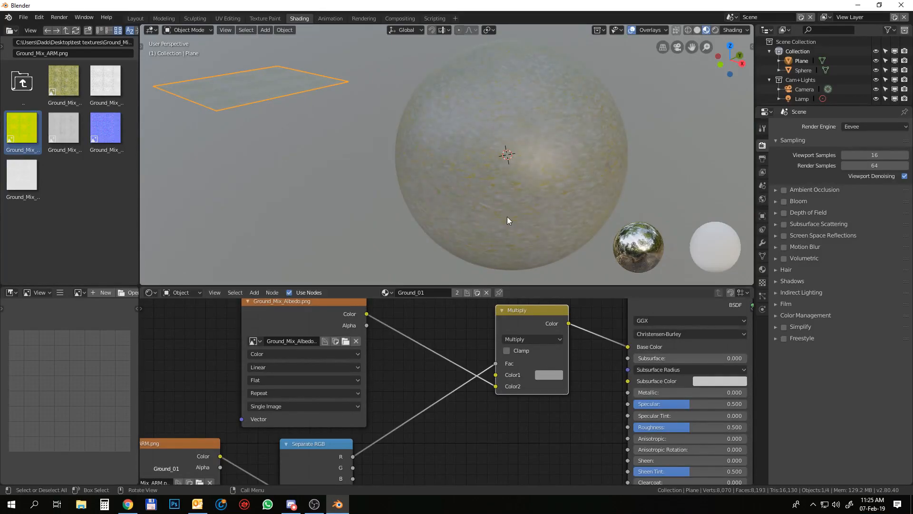
pyautogui.click(715, 31)
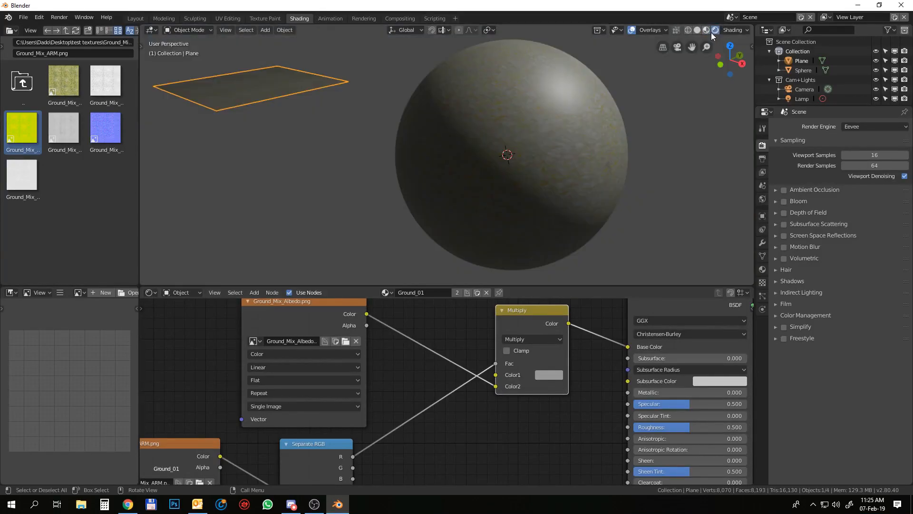
pyautogui.click(707, 31)
pyautogui.moveTo(633, 109)
pyautogui.mouseDown(button='middle')
pyautogui.moveTo(591, 141)
pyautogui.moveTo(599, 125)
pyautogui.mouseUp(button='middle')
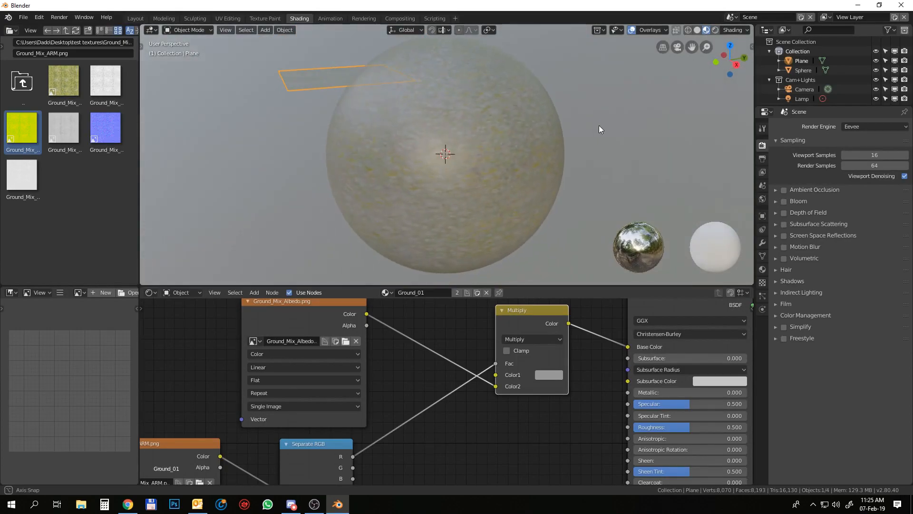
pyautogui.scroll(-1, 480, 366)
pyautogui.moveTo(480, 367); pyautogui.dragTo(414, 391, button='middle')
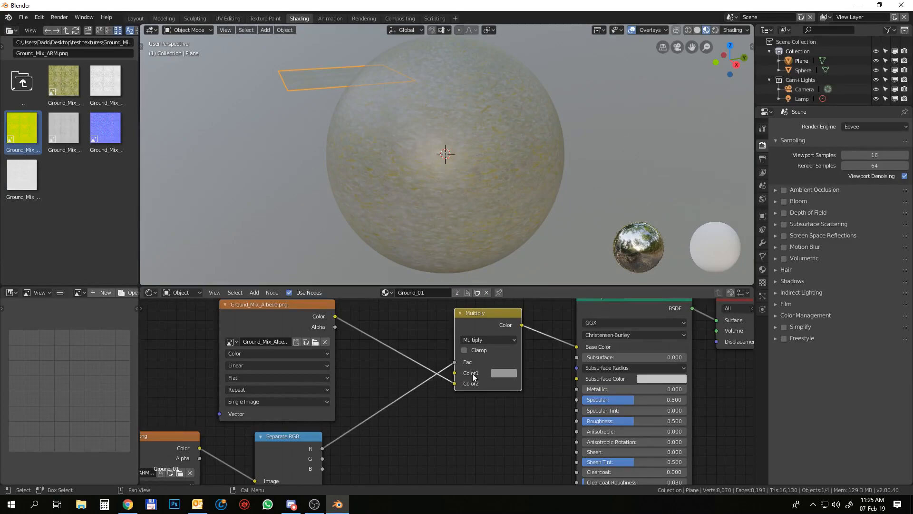
# - Wire the albedo into the Multiply node's Color1 and Separate RGB's R output into Color2, with Fac at 1.000
pyautogui.moveTo(454, 383); pyautogui.dragTo(454, 372)
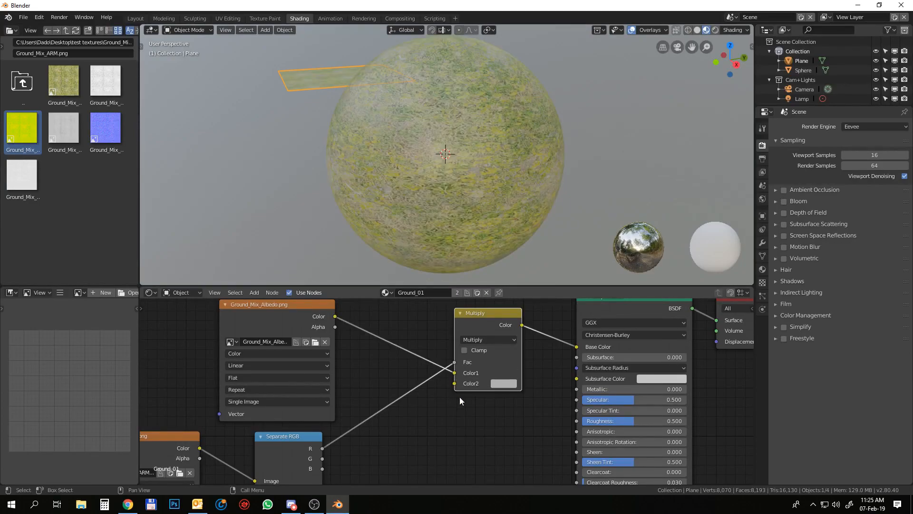
pyautogui.click(506, 386)
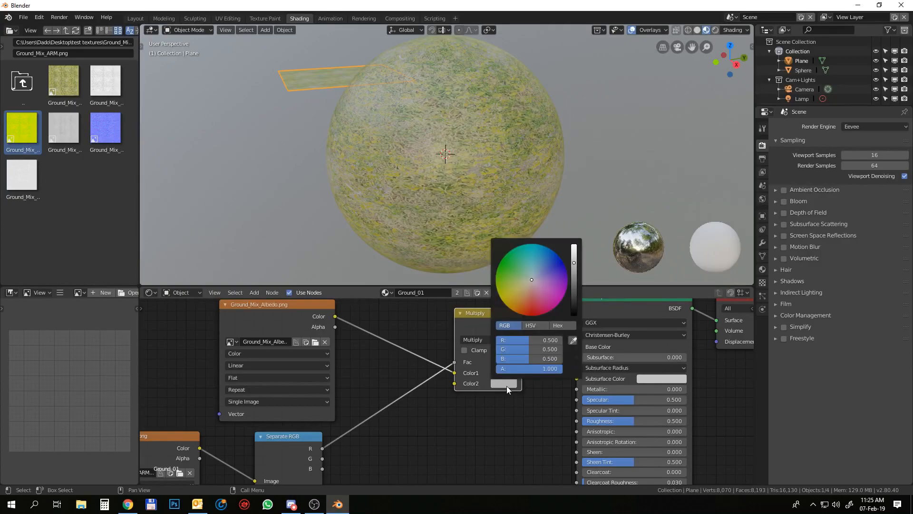
pyautogui.moveTo(455, 384); pyautogui.dragTo(454, 384)
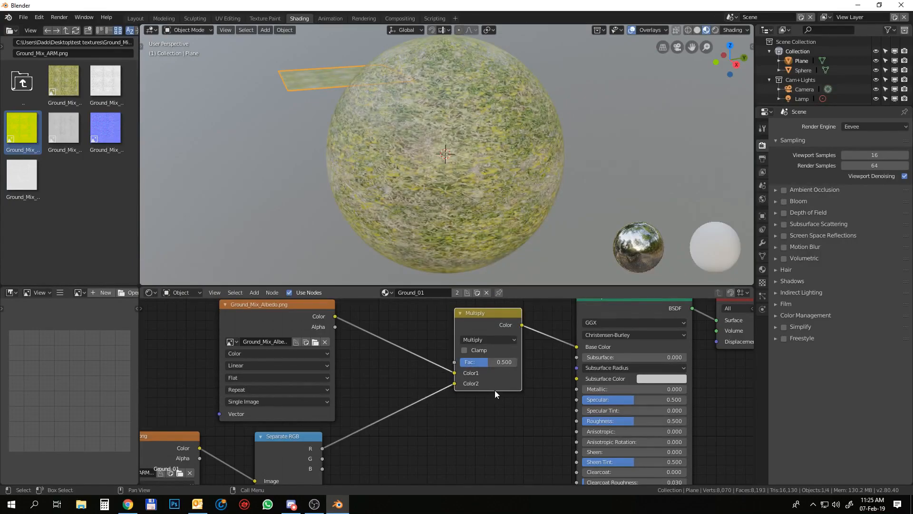
pyautogui.moveTo(491, 366); pyautogui.dragTo(517, 362)
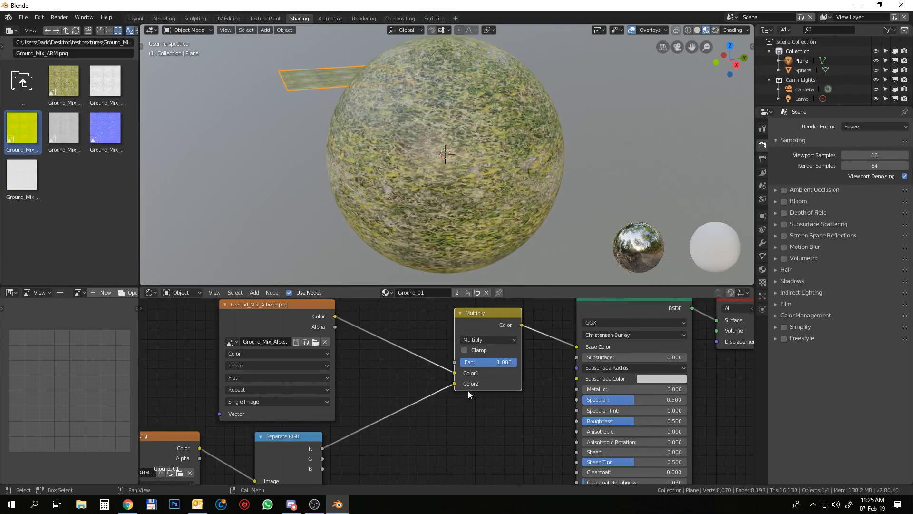
pyautogui.moveTo(489, 365); pyautogui.dragTo(515, 364, button='middle')
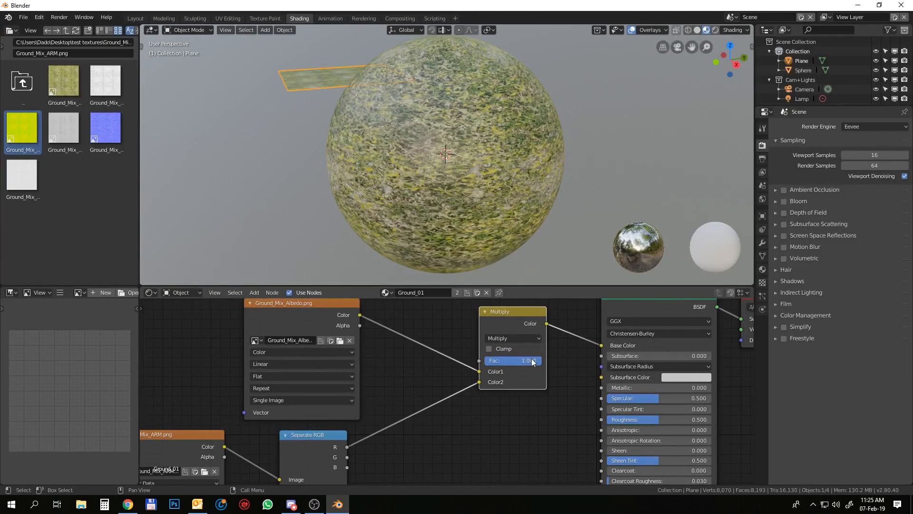
pyautogui.moveTo(532, 362)
pyautogui.mouseDown()
pyautogui.moveTo(477, 362)
pyautogui.moveTo(533, 361)
pyautogui.mouseUp()
# - Link Separate RGB's G output to Roughness and its B output to Metallic on the Principled BSDF
pyautogui.scroll(-3, 453, 373)
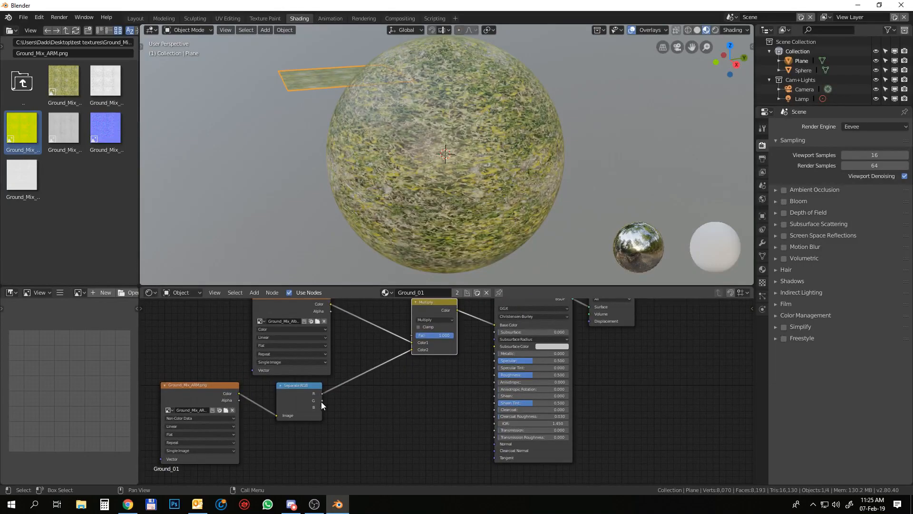
pyautogui.moveTo(321, 402); pyautogui.dragTo(497, 377)
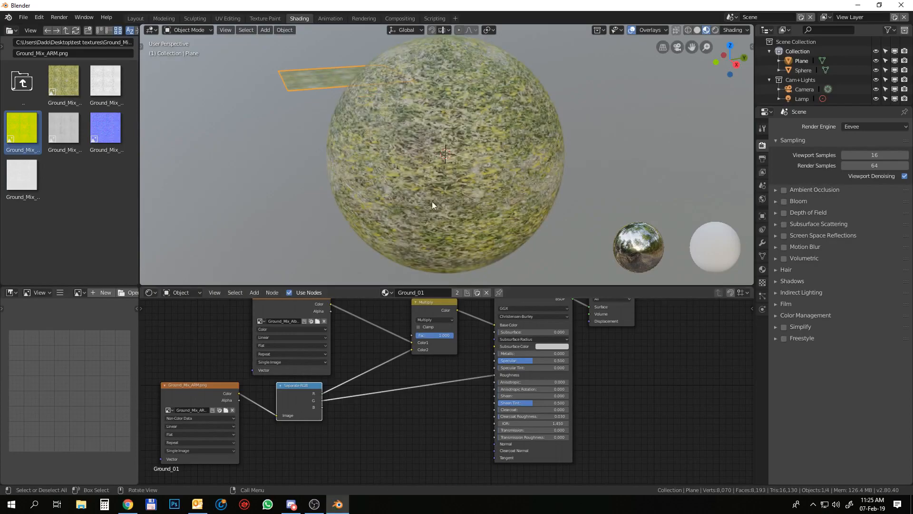
pyautogui.moveTo(432, 201)
pyautogui.mouseDown(button='middle')
pyautogui.moveTo(447, 192)
pyautogui.moveTo(441, 207)
pyautogui.mouseUp(button='middle')
pyautogui.moveTo(323, 407); pyautogui.dragTo(494, 353)
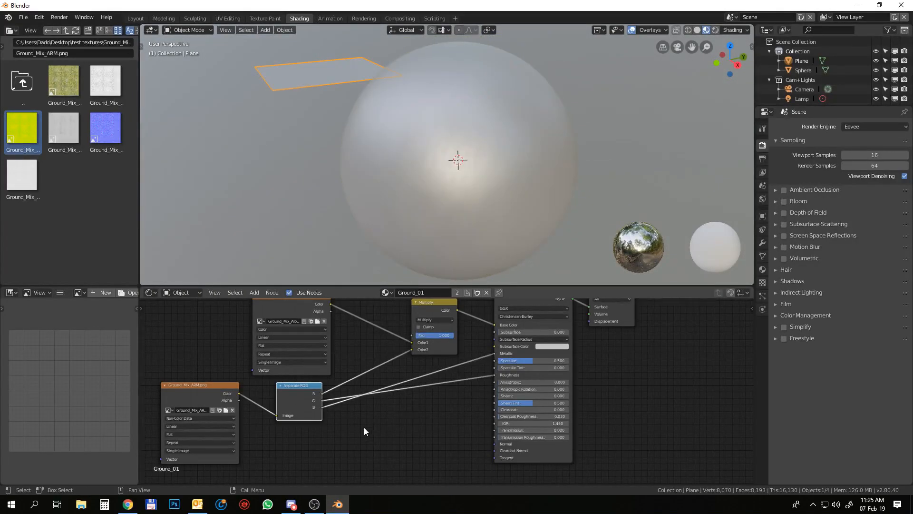
# - Add the normal map image from the texture folder as a texture node directly below the ARM texture node
pyautogui.moveTo(365, 426); pyautogui.dragTo(478, 345, button='middle')
pyautogui.hotkey('shift', 'a')
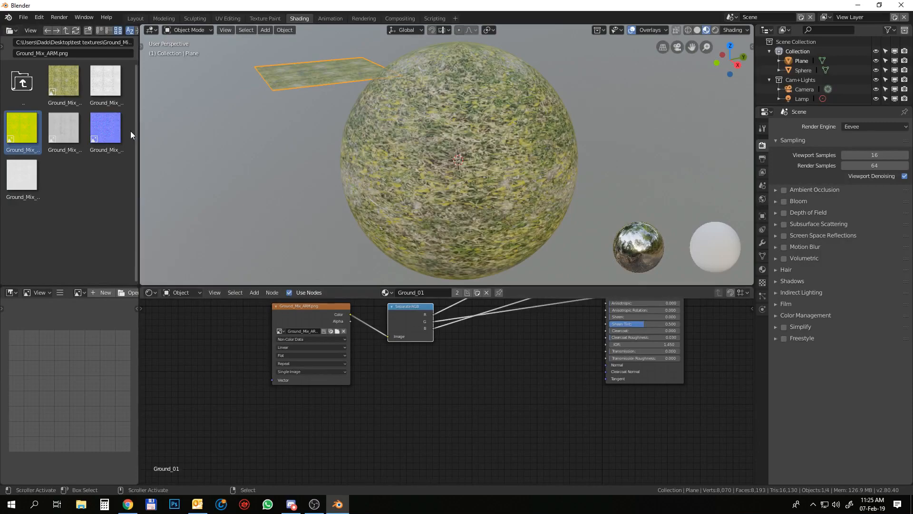
pyautogui.moveTo(106, 131); pyautogui.dragTo(321, 429)
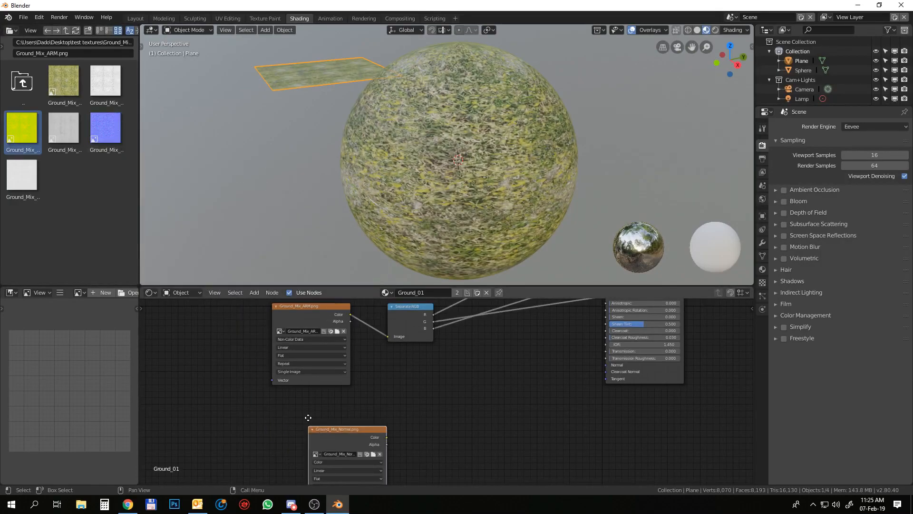
pyautogui.click(271, 392)
pyautogui.moveTo(426, 407); pyautogui.dragTo(403, 411, button='middle')
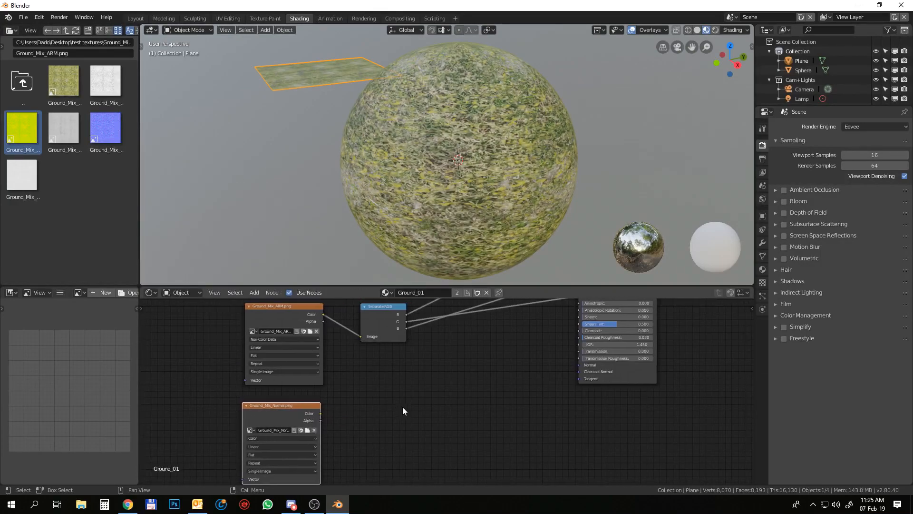
# - Add a Normal Map node between the normal texture and the Principled BSDF, leaving a gap after the texture
pyautogui.hotkey('shift', 'a')
pyautogui.moveTo(436, 387)
pyautogui.hotkey('shift', 'a')
pyautogui.moveTo(376, 441)
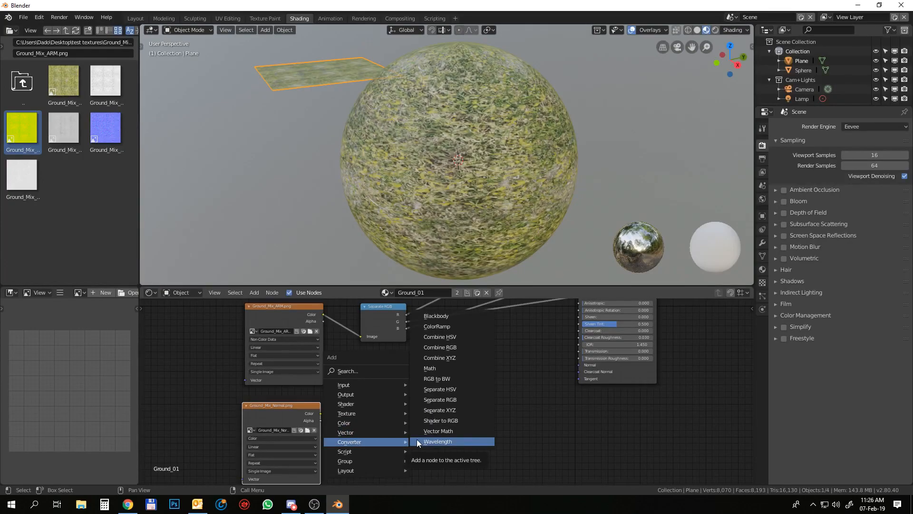
pyautogui.click(433, 402)
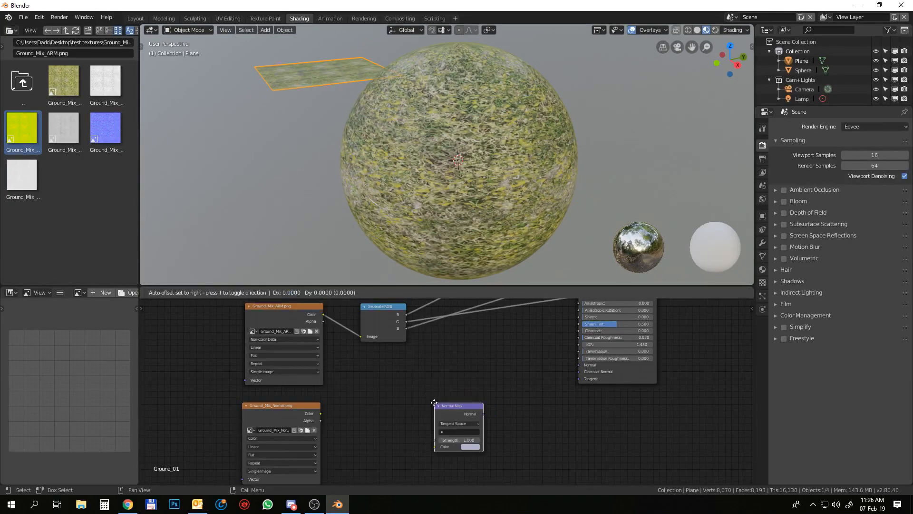
pyautogui.click(375, 403)
pyautogui.moveTo(399, 408); pyautogui.dragTo(451, 392)
# - Search for "curv" among the nodes and place a Vector Curves node between the normal texture and the Normal Map node
pyautogui.hotkey('shift', 'a')
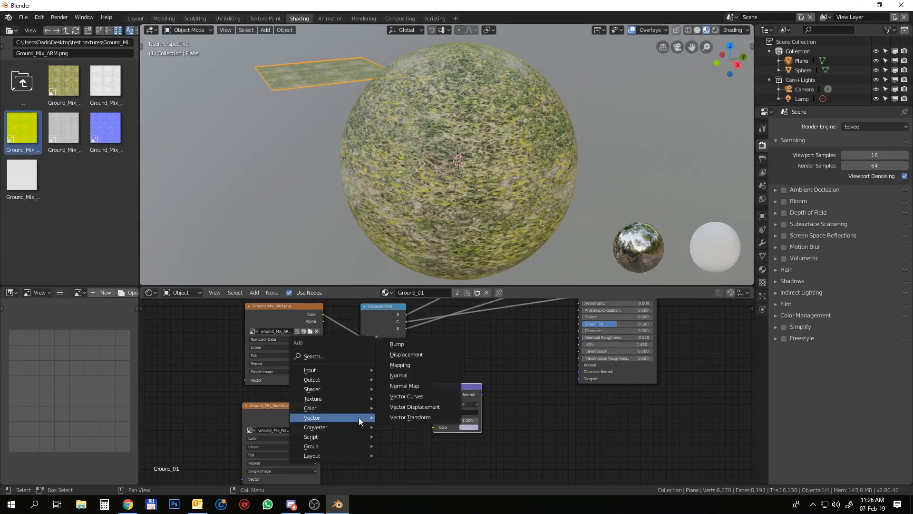
pyautogui.moveTo(354, 409)
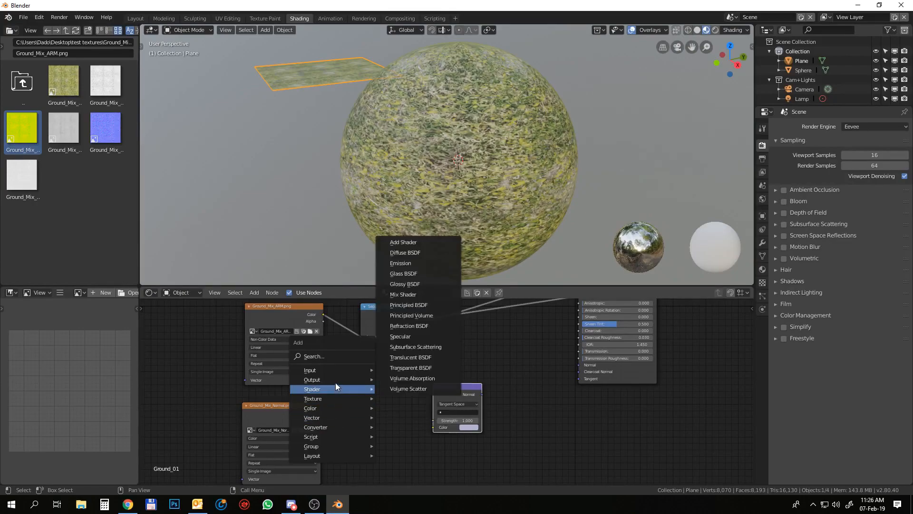
pyautogui.moveTo(331, 369)
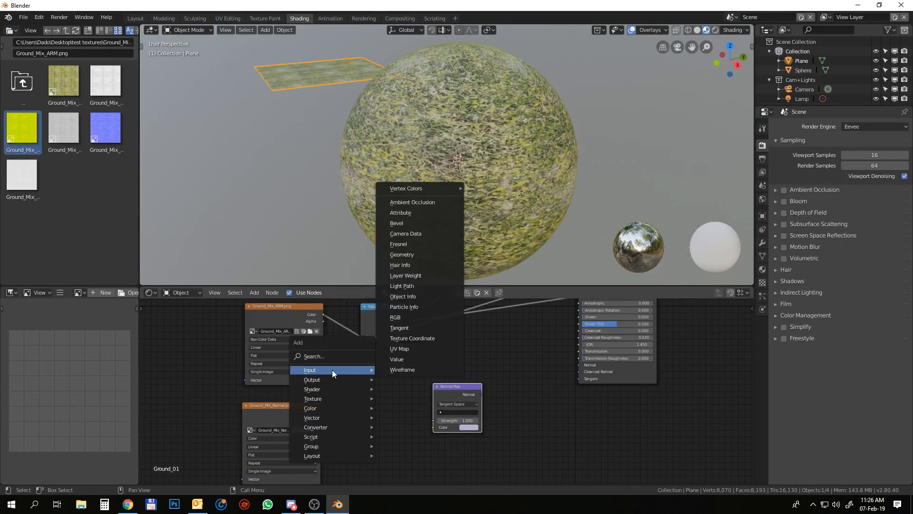
pyautogui.click(322, 355)
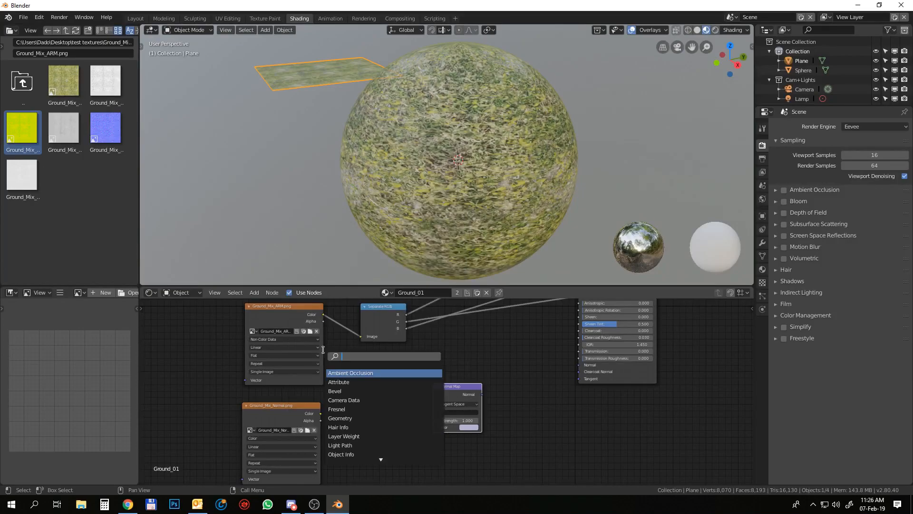
pyautogui.write('curv')
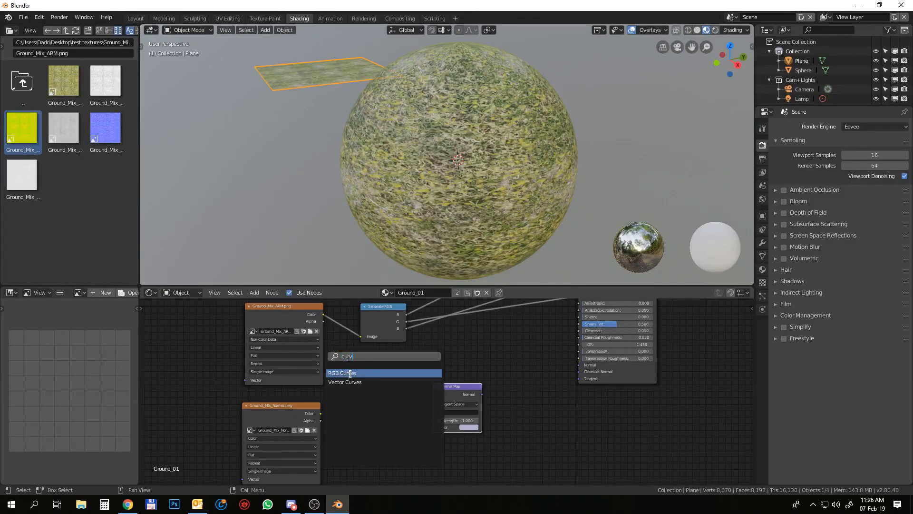
pyautogui.click(350, 381)
pyautogui.click(344, 401)
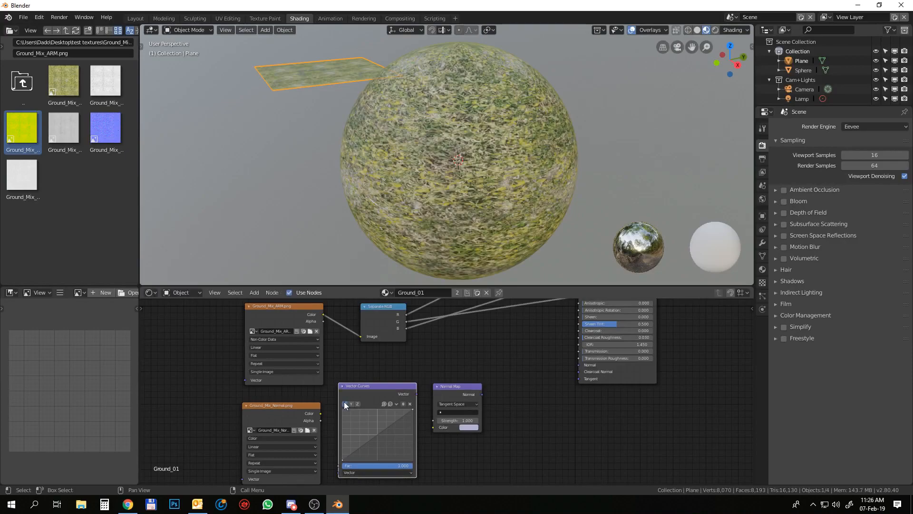
# - Link the normal texture's Color through Vector Curves into the Normal Map's Color, and its output to the Principled BSDF's Normal
pyautogui.moveTo(432, 438); pyautogui.dragTo(470, 371, button='middle')
pyautogui.scroll(1, 470, 371)
pyautogui.click(348, 345)
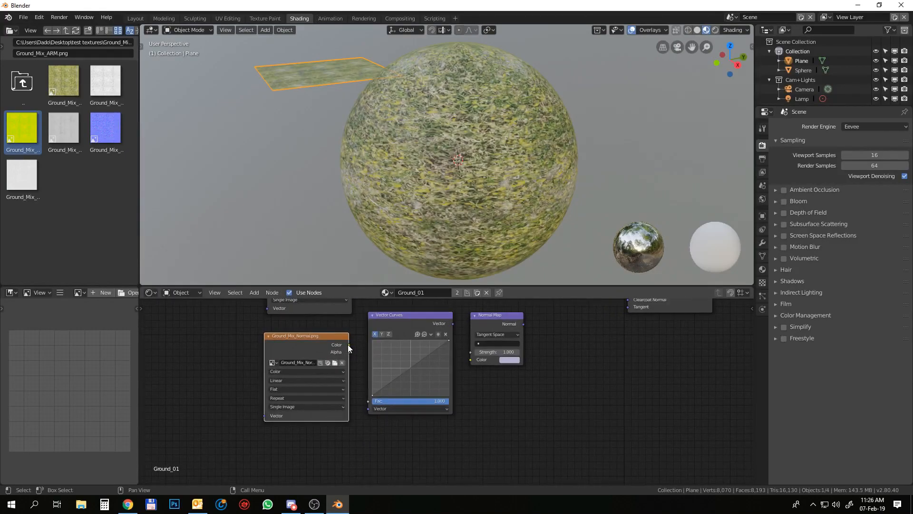
pyautogui.moveTo(348, 346); pyautogui.dragTo(368, 408)
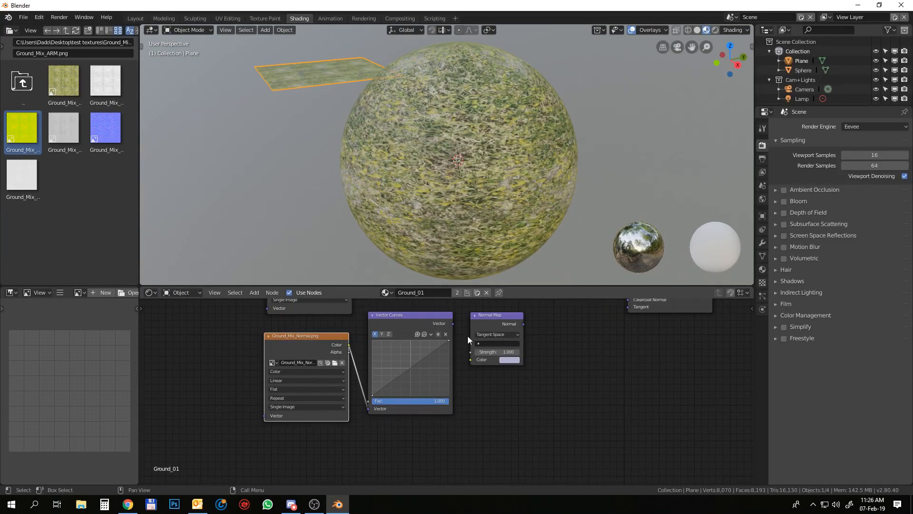
pyautogui.moveTo(455, 324); pyautogui.dragTo(467, 358)
pyautogui.moveTo(522, 388); pyautogui.dragTo(457, 453, button='middle')
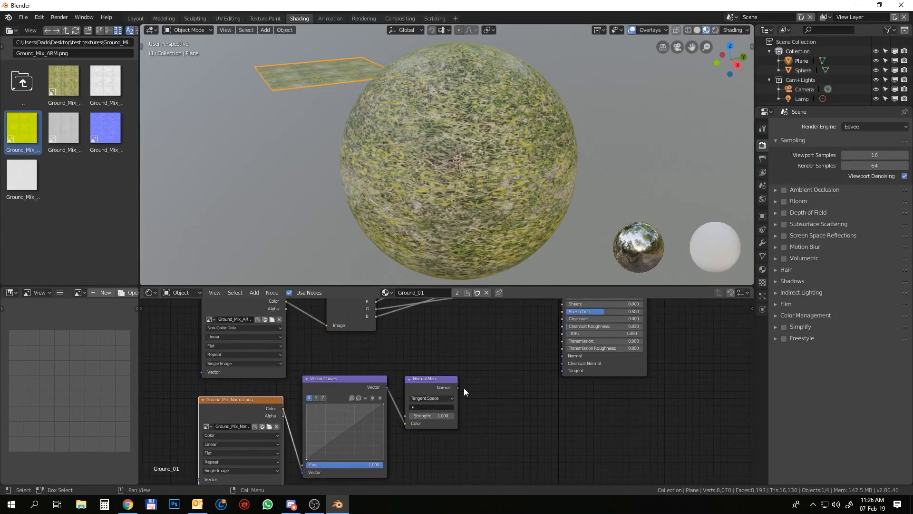
pyautogui.moveTo(459, 387); pyautogui.dragTo(562, 356)
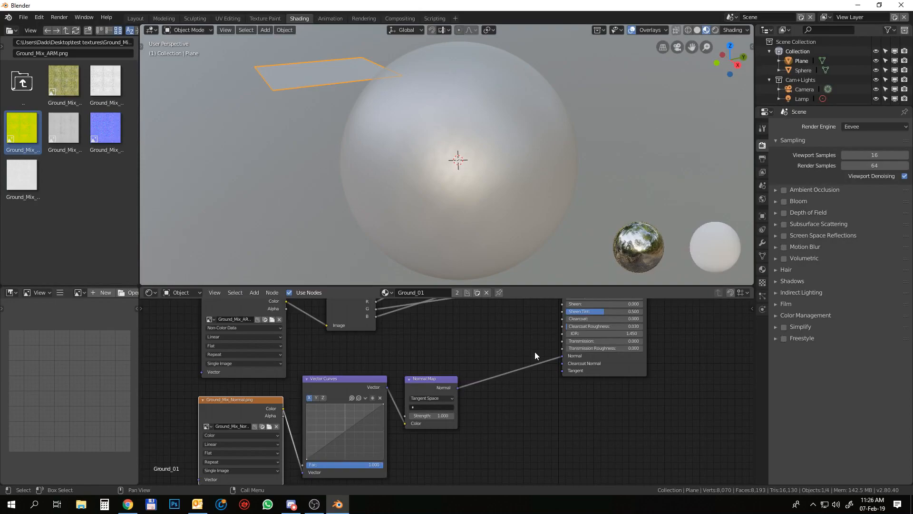
# - Bend the Vector Curves X curve into a slight S with two points, the lower at X -0.26364, Y -0.30000
pyautogui.moveTo(541, 359); pyautogui.dragTo(585, 357, button='middle')
pyautogui.moveTo(379, 432)
pyautogui.mouseDown()
pyautogui.moveTo(393, 411)
pyautogui.moveTo(399, 419)
pyautogui.moveTo(379, 437)
pyautogui.mouseUp()
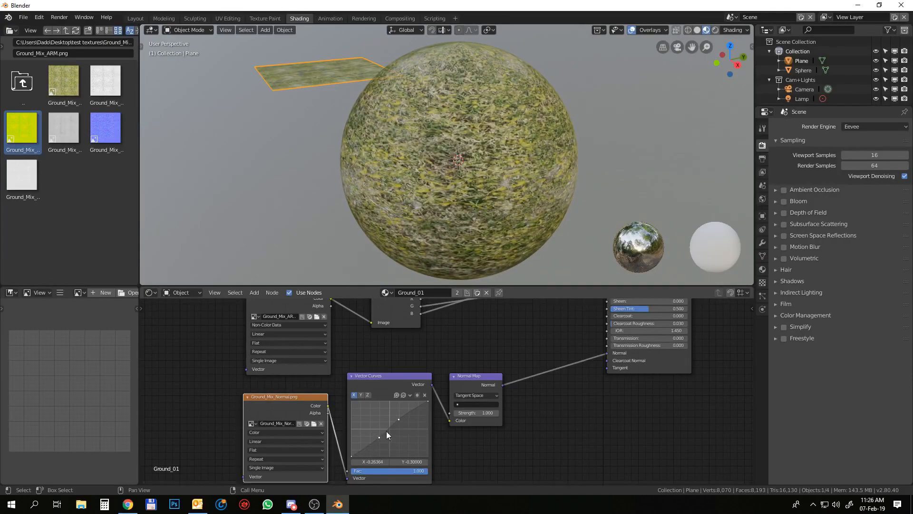
pyautogui.scroll(5, 458, 118)
pyautogui.scroll(-5, 458, 118)
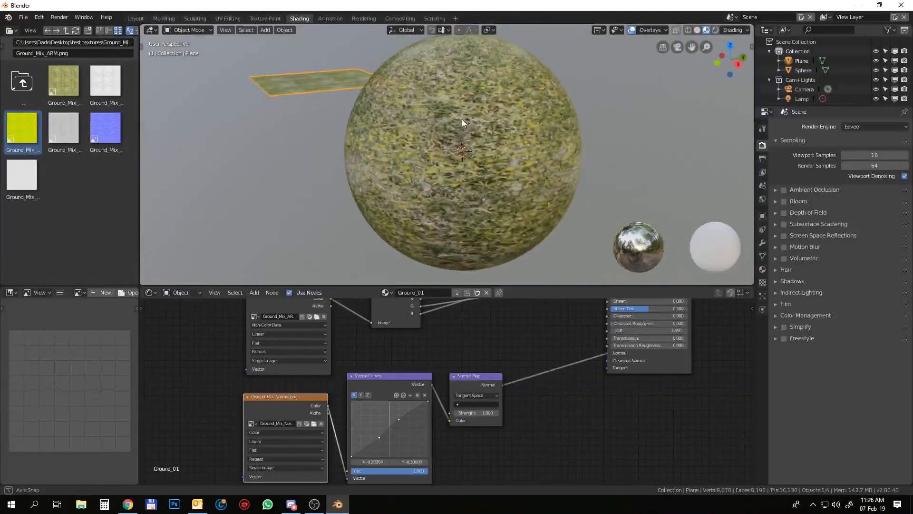
# - Move the Material Output node far from the Principled BSDF, and select the Roughness map and then Ground_Mix_AO.png in the texture folder
pyautogui.scroll(-4, 617, 370)
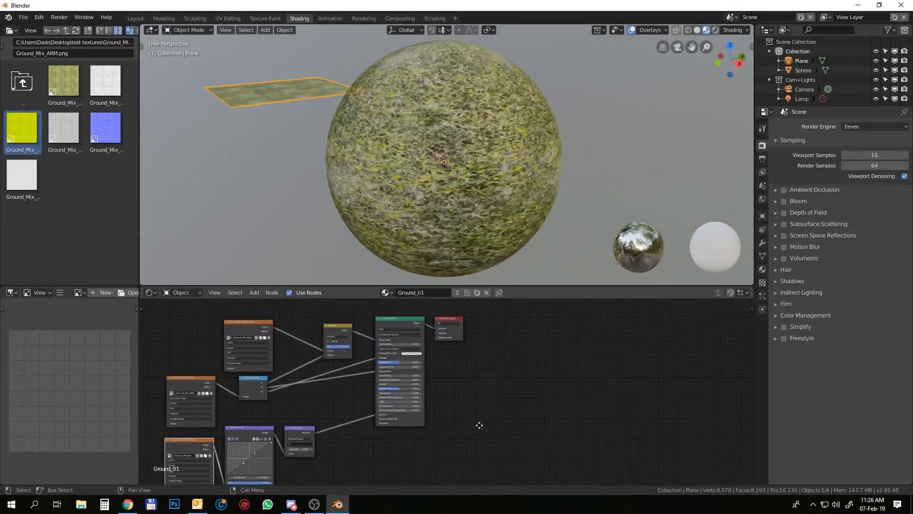
pyautogui.moveTo(447, 323); pyautogui.dragTo(594, 326)
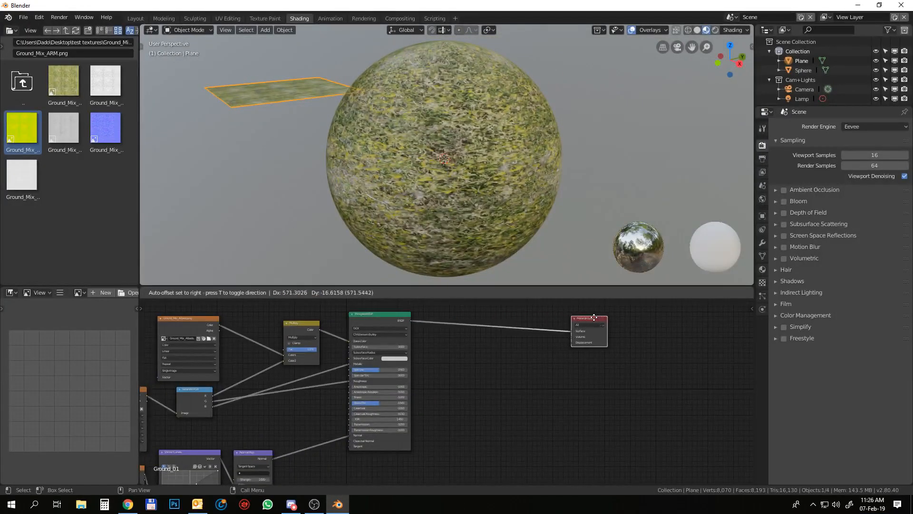
pyautogui.click(29, 181)
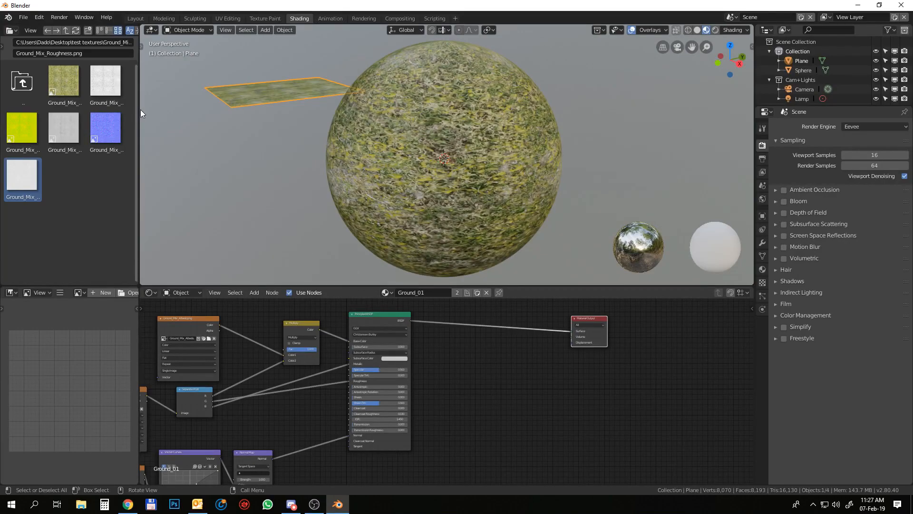
pyautogui.click(107, 93)
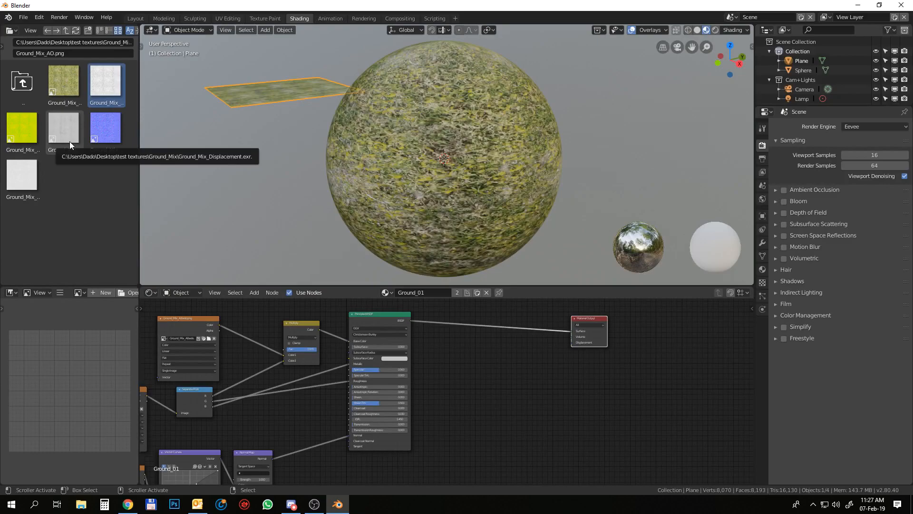
# - Add the Ground_Mix_Displacement.exr texture to the material graph and link its Color to the Material Output's Displacement
pyautogui.moveTo(69, 142); pyautogui.dragTo(465, 385)
pyautogui.moveTo(525, 384); pyautogui.dragTo(472, 399, button='middle')
pyautogui.scroll(4, 401, 373)
pyautogui.click(351, 416)
pyautogui.click(348, 401)
pyautogui.moveTo(385, 412); pyautogui.dragTo(466, 362)
# - Select the sphere and examine the ground material's surface relief on the sphere and the plane from several angles
pyautogui.press('b')
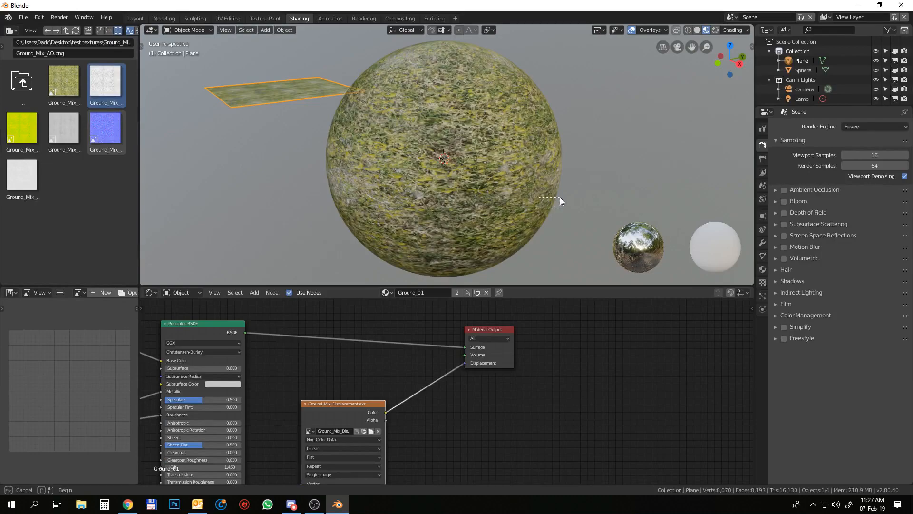
pyautogui.moveTo(560, 197); pyautogui.dragTo(535, 196)
pyautogui.moveTo(535, 195); pyautogui.dragTo(558, 188, button='middle')
pyautogui.scroll(3, 558, 187)
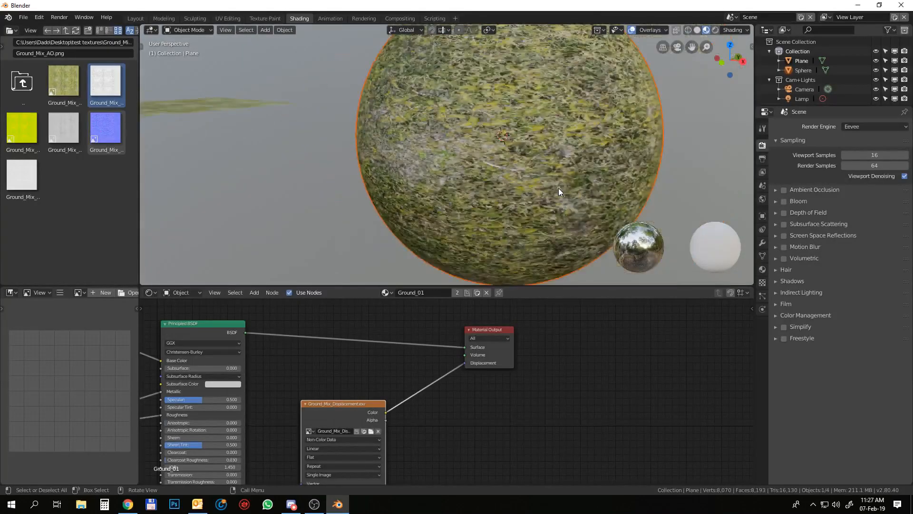
pyautogui.scroll(-2, 558, 188)
pyautogui.moveTo(414, 189); pyautogui.dragTo(412, 55, button='middle')
pyautogui.scroll(-1, 304, 204)
pyautogui.scroll(2, 410, 90)
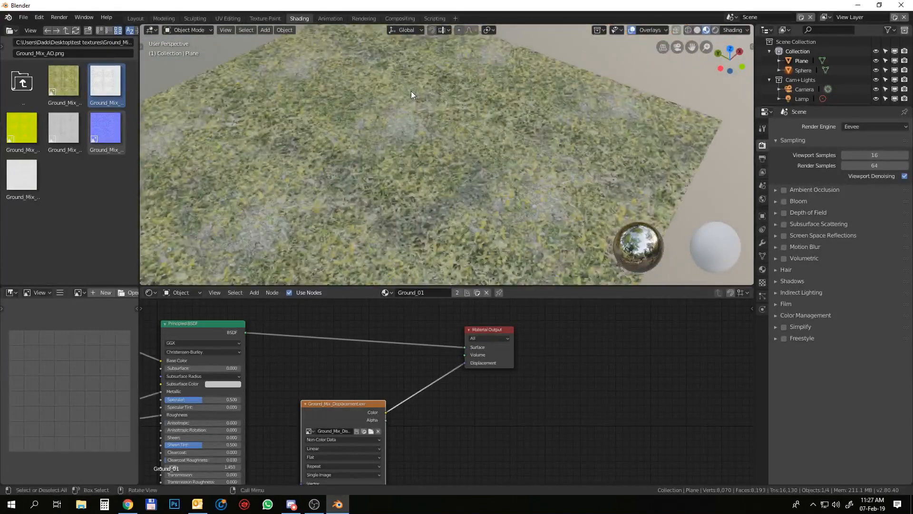
pyautogui.scroll(-5, 411, 90)
pyautogui.moveTo(419, 98); pyautogui.dragTo(379, 162, button='middle')
pyautogui.scroll(1, 379, 161)
pyautogui.scroll(1, 365, 176)
pyautogui.keyDown('shift'); pyautogui.moveTo(468, 168); pyautogui.dragTo(488, 173, button='middle'); pyautogui.keyUp('shift')
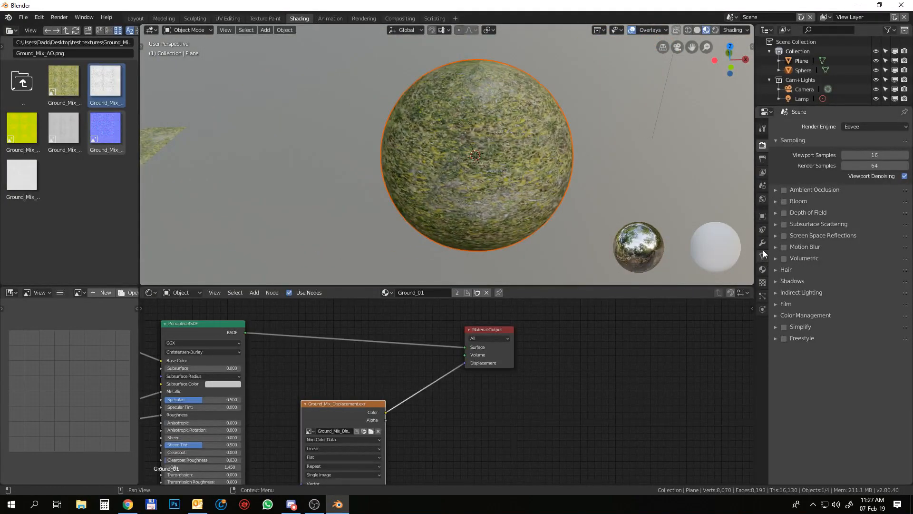
# - Switch the viewport to rendered shading and inspect the sphere's surface under the scene lighting
pyautogui.click(716, 30)
pyautogui.moveTo(587, 138); pyautogui.dragTo(501, 168, button='middle')
pyautogui.scroll(5, 527, 153)
pyautogui.scroll(-3, 527, 153)
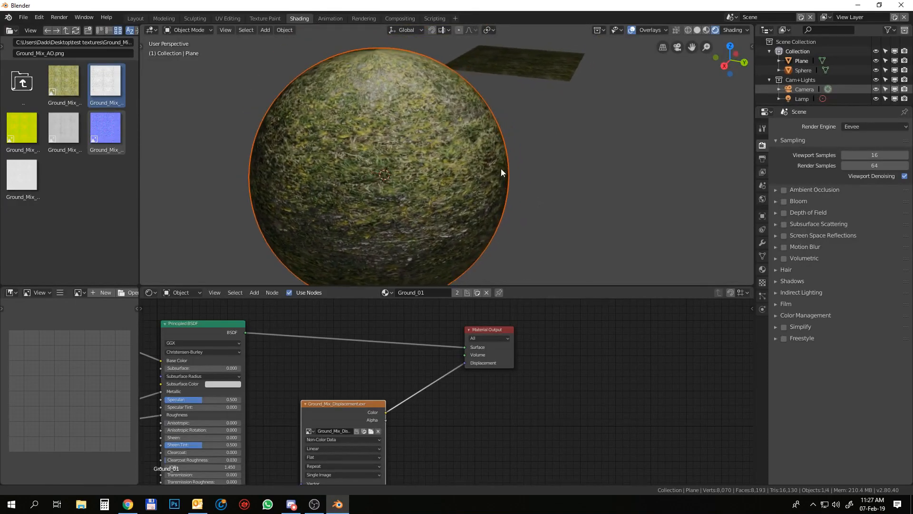
# - Enable nodes for the World surface and assign an Environment Texture to the background color
pyautogui.click(763, 200)
pyautogui.click(850, 155)
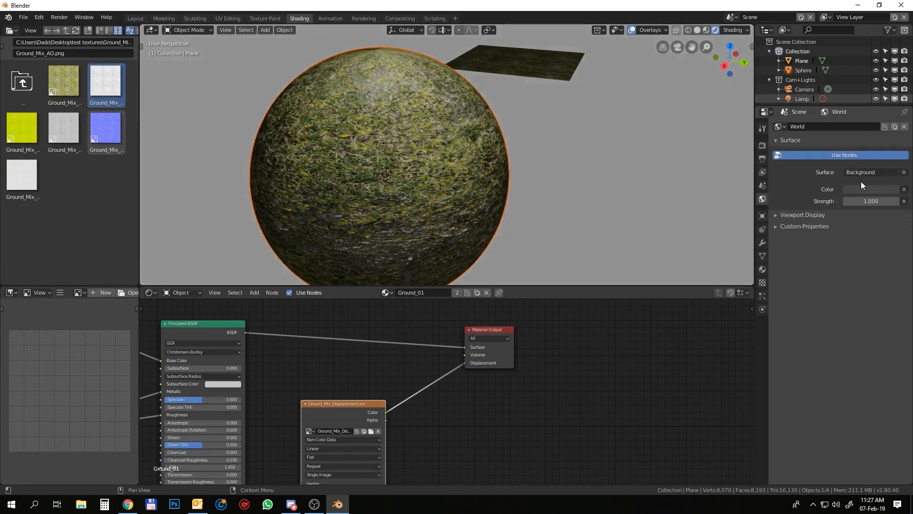
pyautogui.click(904, 190)
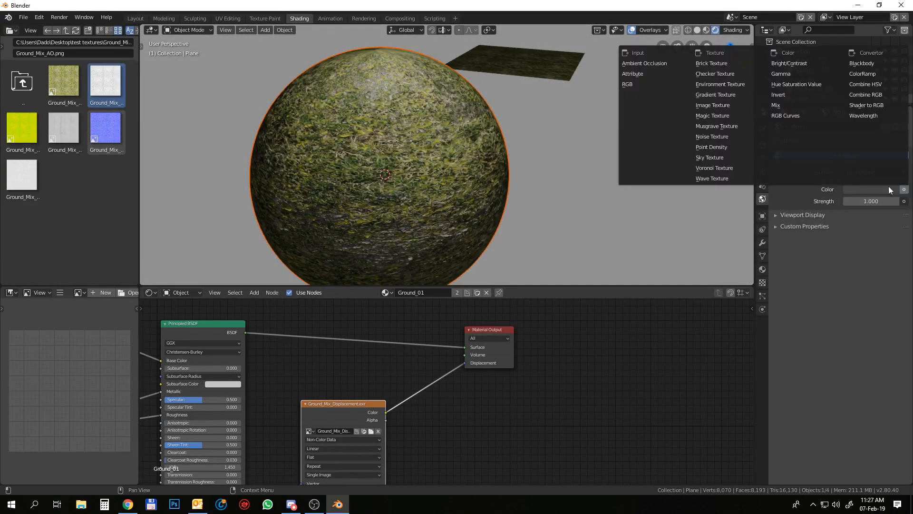
pyautogui.click(726, 85)
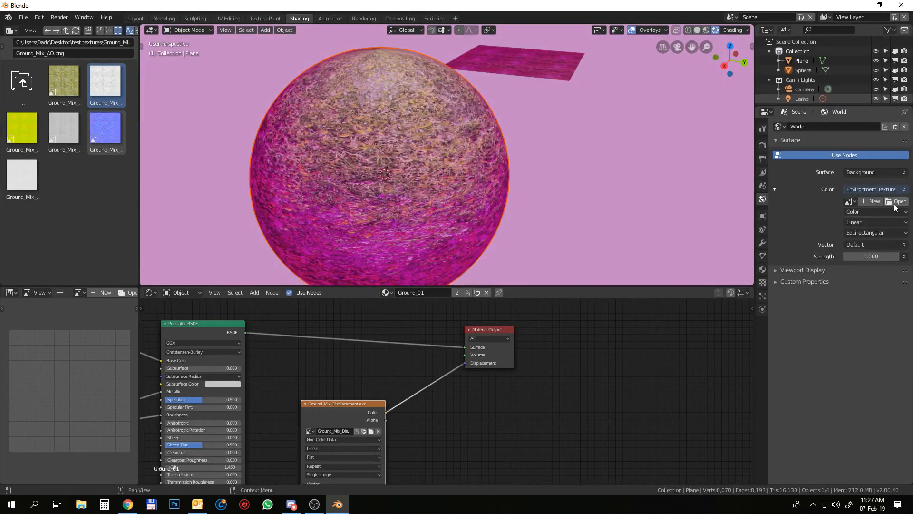
# - Load sunrise.exr from the datafiles\studiolights\world folder of the Blender 2.80 installation on drive D: as the environment image
pyautogui.click(896, 201)
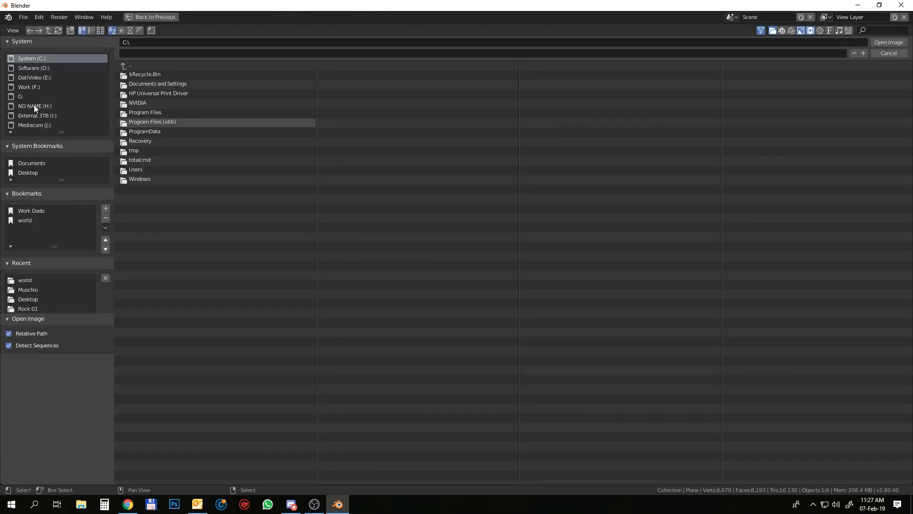
pyautogui.click(38, 68)
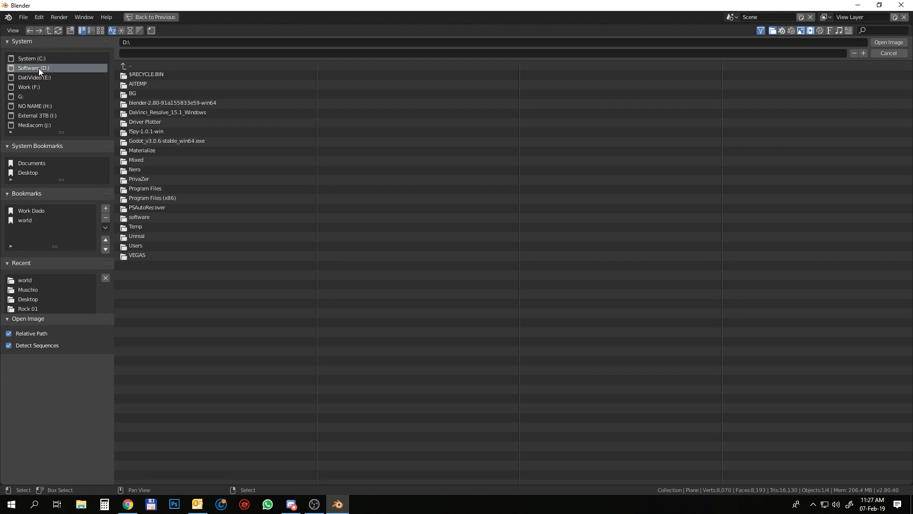
pyautogui.doubleClick(167, 104)
pyautogui.doubleClick(156, 76)
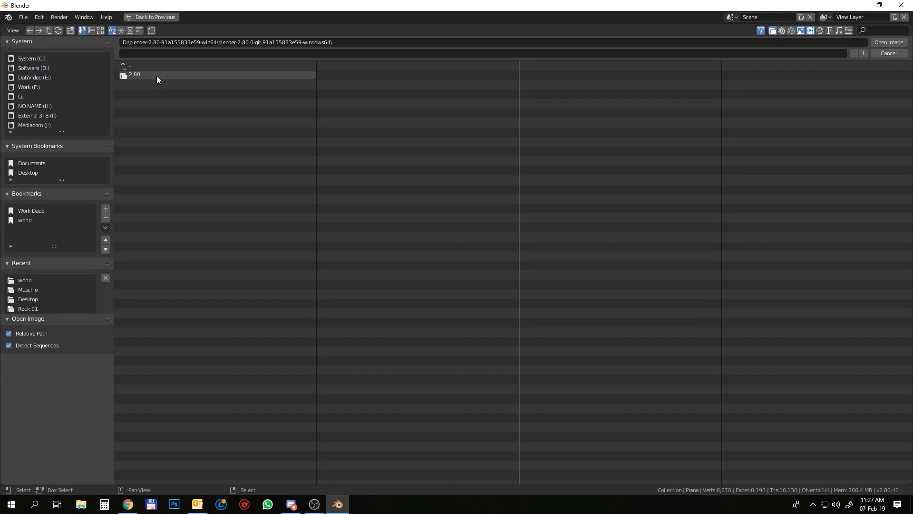
pyautogui.doubleClick(156, 76)
pyautogui.doubleClick(142, 75)
pyautogui.doubleClick(141, 110)
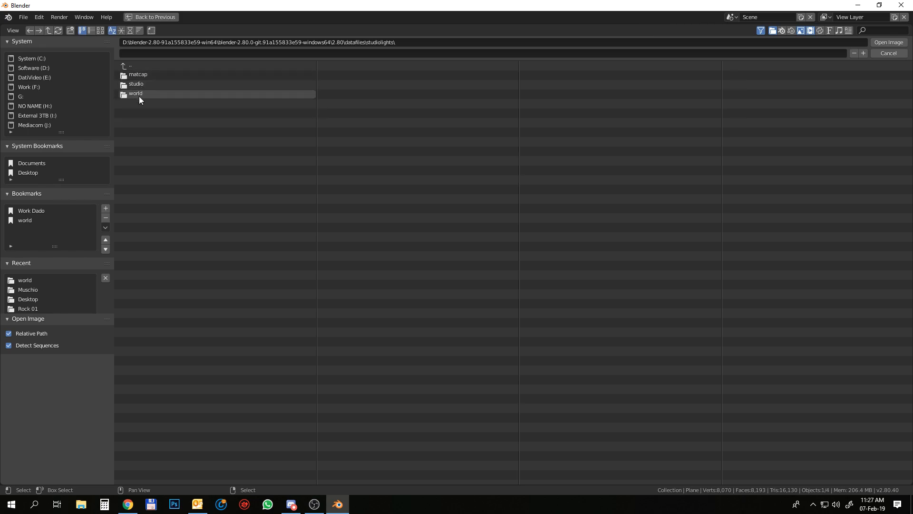
pyautogui.doubleClick(139, 96)
pyautogui.click(100, 31)
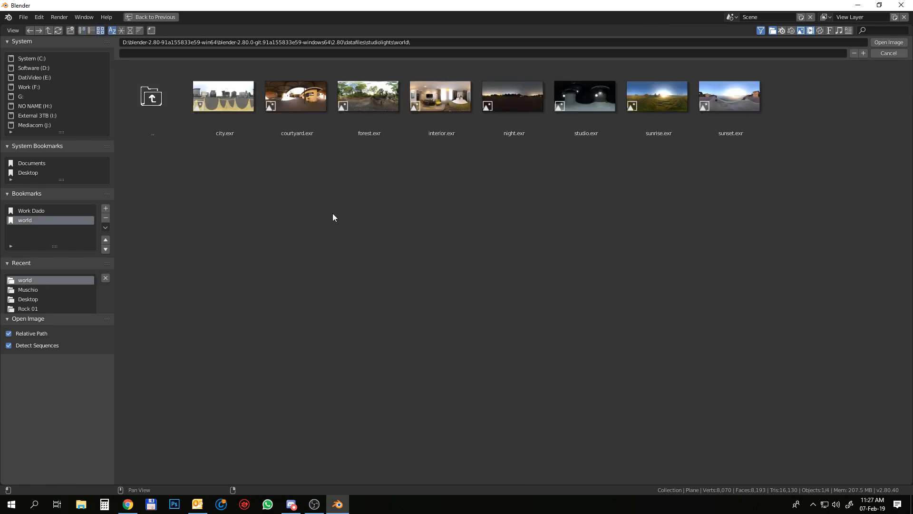
pyautogui.click(635, 126)
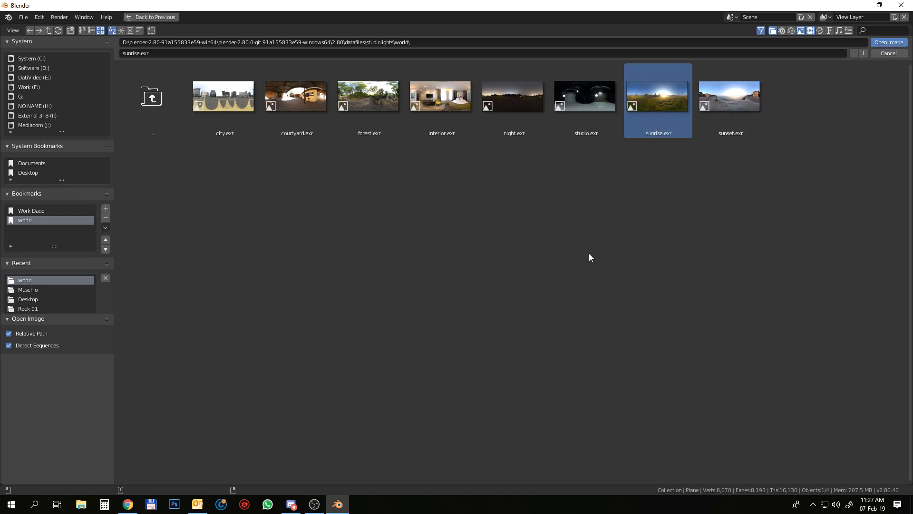
pyautogui.press('Return')
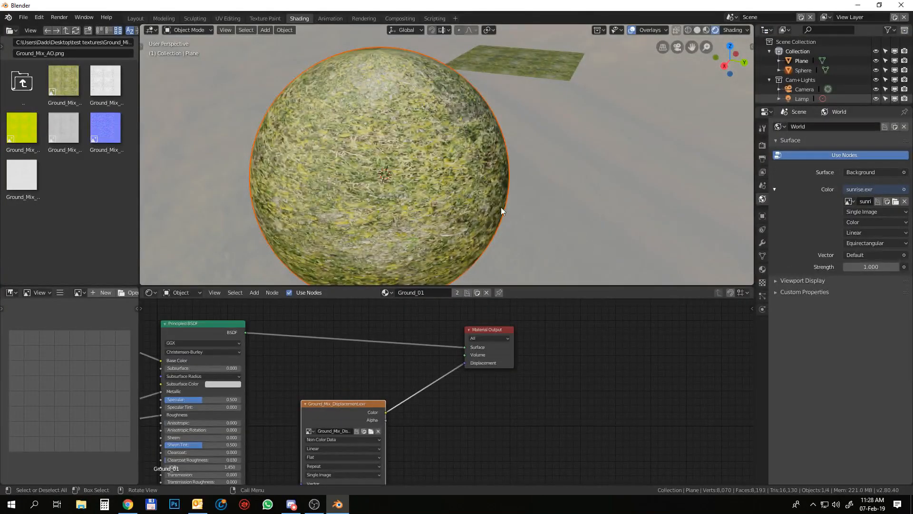
# - Examine the ground material on the sphere and the plane under the sunrise environment, both close up and from a distance
pyautogui.moveTo(501, 207); pyautogui.dragTo(606, 182, button='middle')
pyautogui.scroll(7, 595, 190)
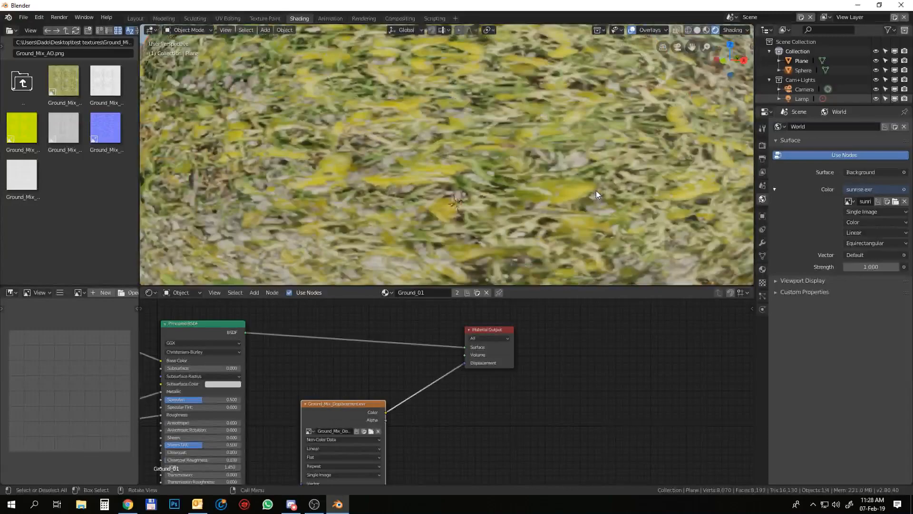
pyautogui.scroll(-7, 595, 190)
pyautogui.scroll(-1, 338, 374)
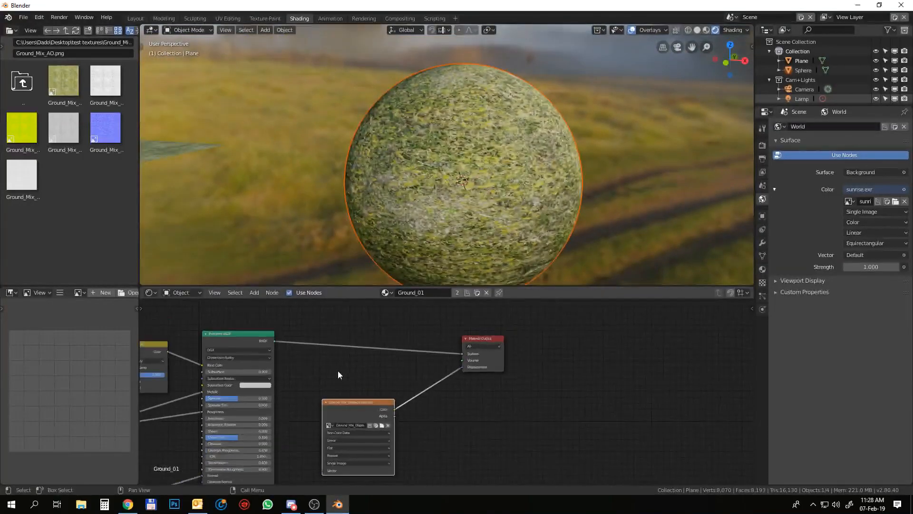
pyautogui.moveTo(437, 252); pyautogui.dragTo(416, 199, button='middle')
pyautogui.scroll(-5, 436, 221)
pyautogui.scroll(5, 415, 198)
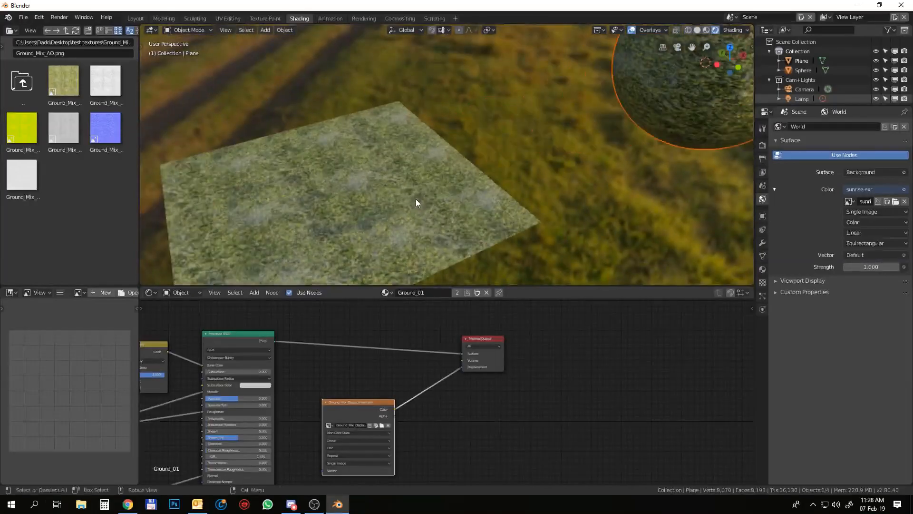
pyautogui.scroll(8, 416, 199)
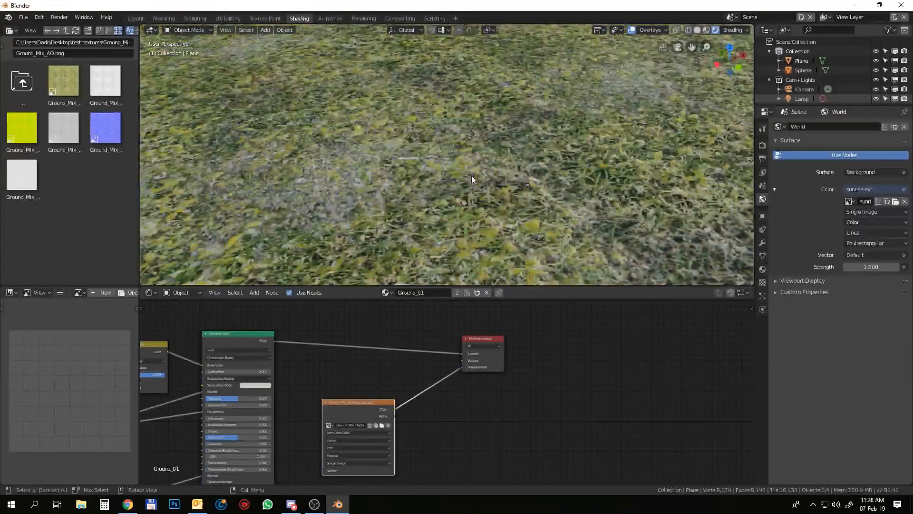
pyautogui.scroll(-10, 459, 174)
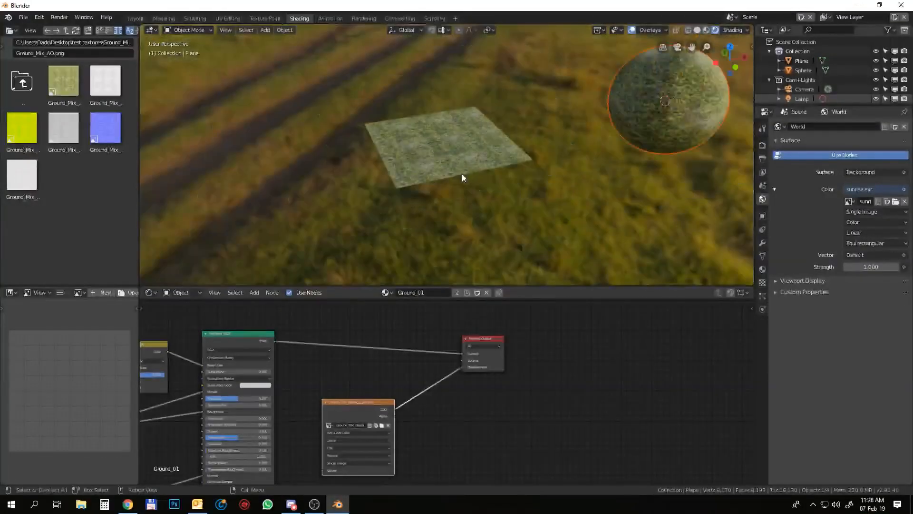
pyautogui.moveTo(462, 174); pyautogui.dragTo(395, 157, button='middle')
pyautogui.keyDown('shift'); pyautogui.moveTo(499, 164); pyautogui.dragTo(421, 163, button='middle'); pyautogui.keyUp('shift')
pyautogui.scroll(3, 400, 164)
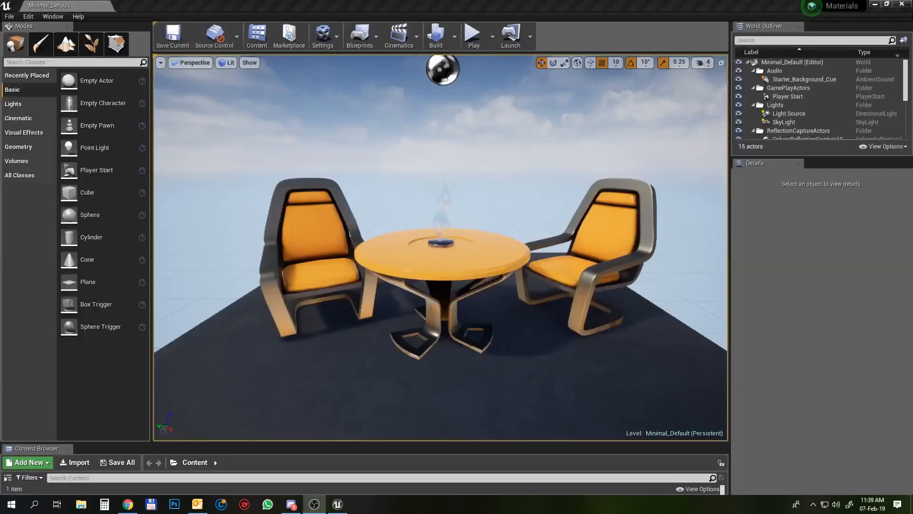
# - In Unreal Editor, enlarge the Content Browser and import Ground_Mix_Albedo, Ground_Mix_Normal and Ground_Mix_ARM from the test textures\Ground_Mix folder
pyautogui.click(238, 433)
pyautogui.moveTo(239, 443); pyautogui.dragTo(248, 327)
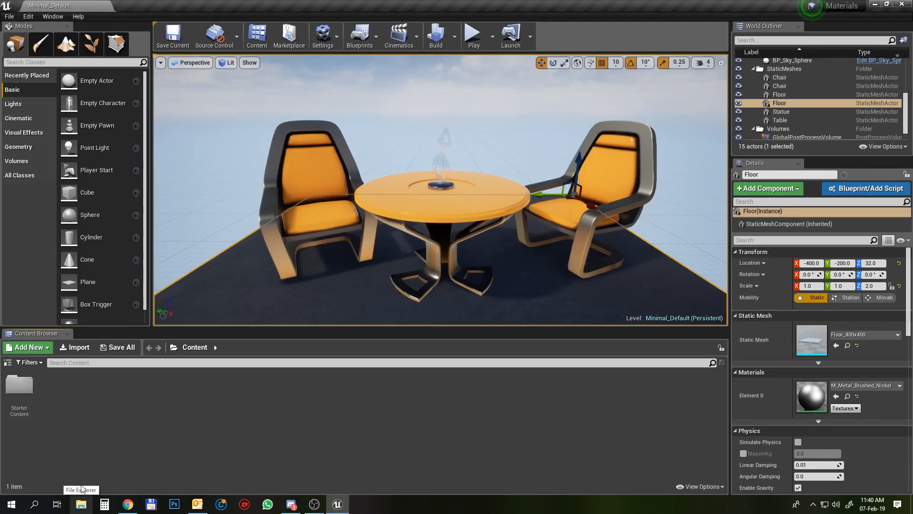
pyautogui.click(76, 347)
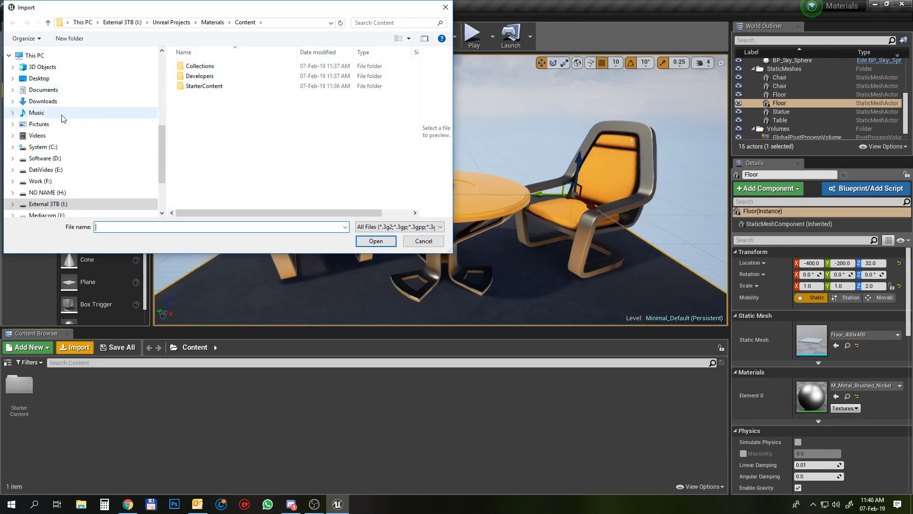
pyautogui.scroll(2, 73, 79)
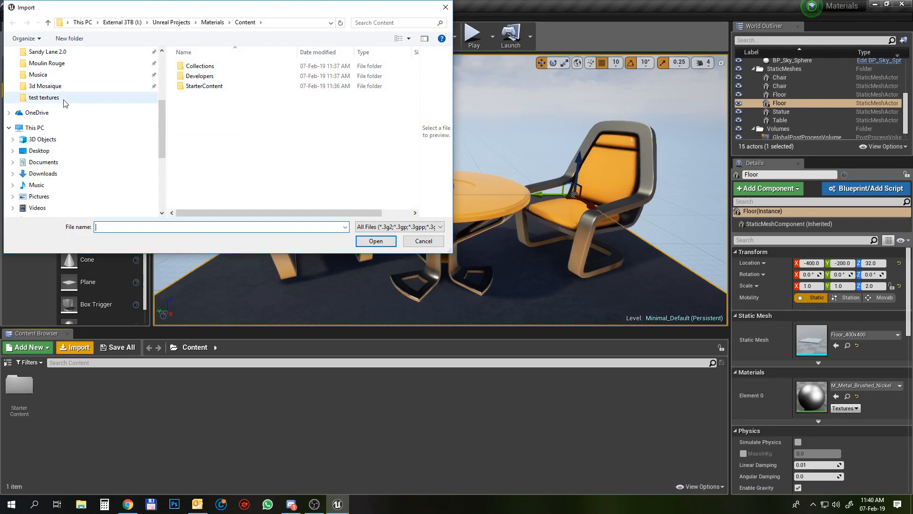
pyautogui.click(44, 97)
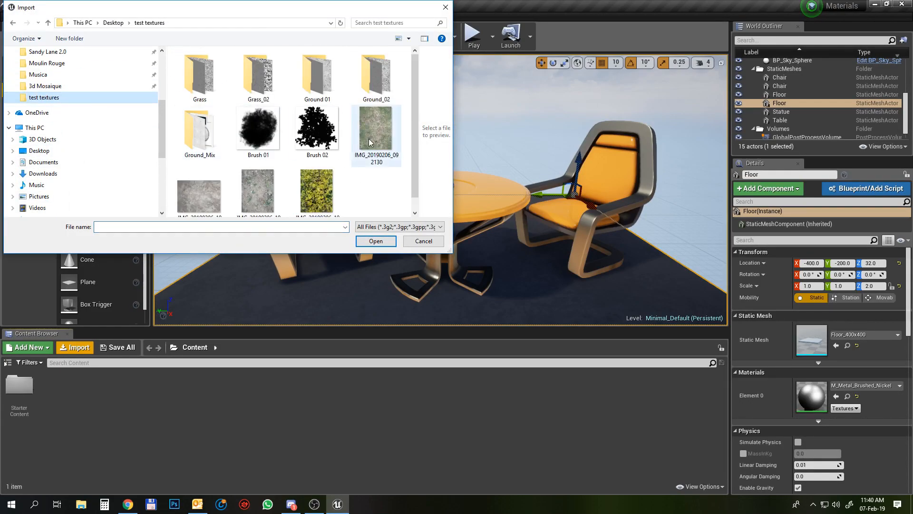
pyautogui.doubleClick(203, 129)
pyautogui.click(209, 77)
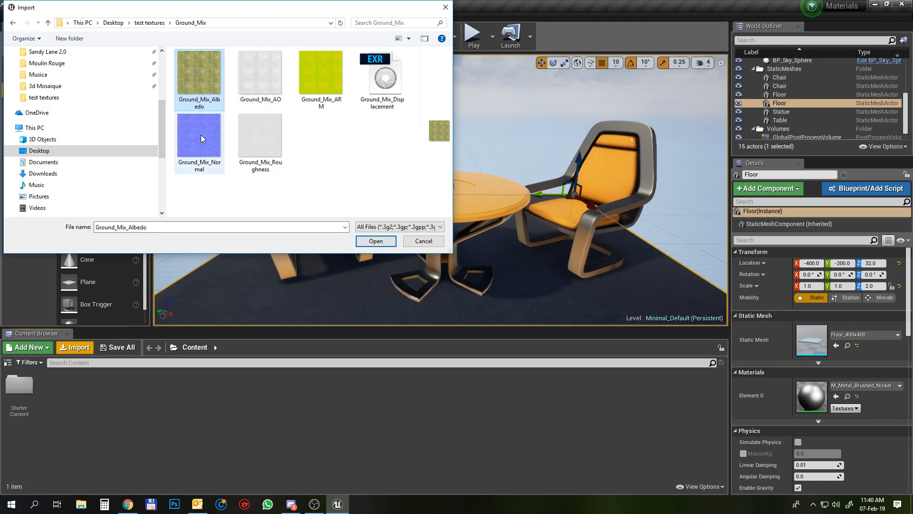
pyautogui.keyDown('ctrl'); pyautogui.click(211, 164); pyautogui.keyUp('ctrl')
pyautogui.keyDown('ctrl'); pyautogui.click(321, 105); pyautogui.keyUp('ctrl')
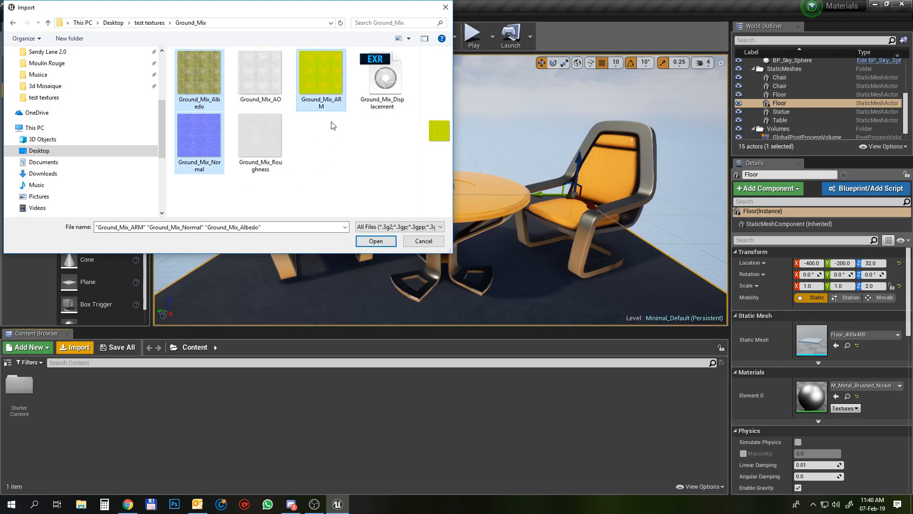
pyautogui.click(375, 241)
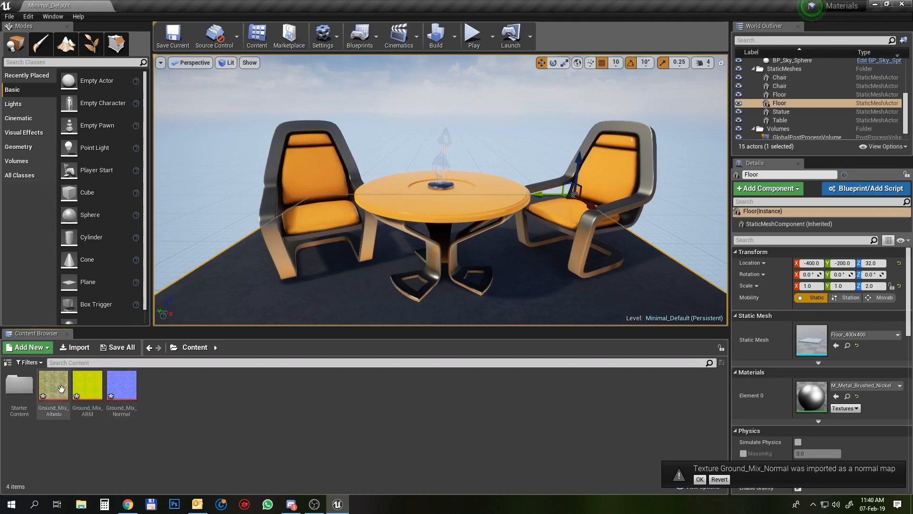
# - Create a material from the imported Ground_Mix_Albedo texture and accept the suggested name
pyautogui.rightClick(61, 389)
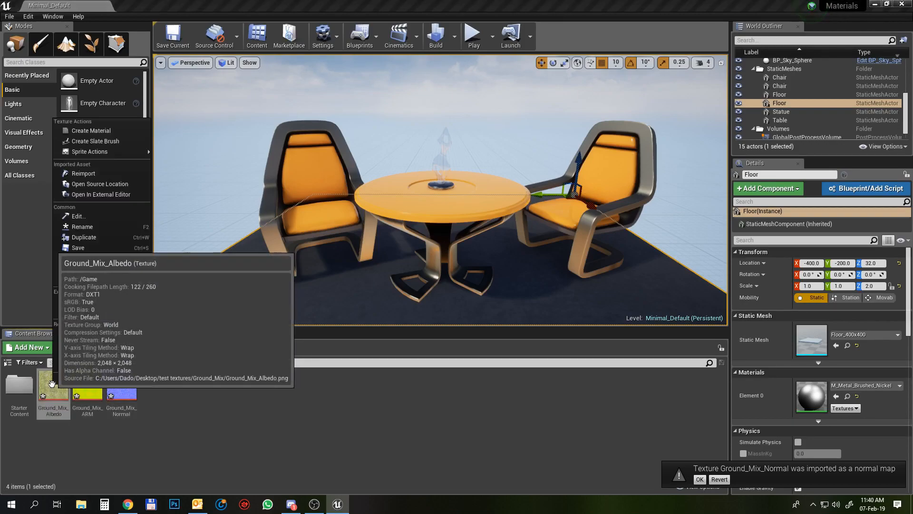
pyautogui.click(109, 130)
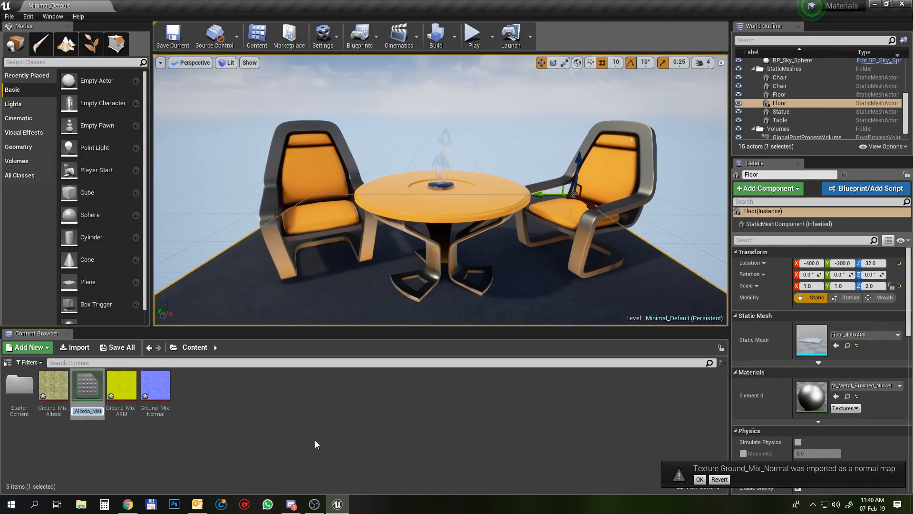
pyautogui.press('Return')
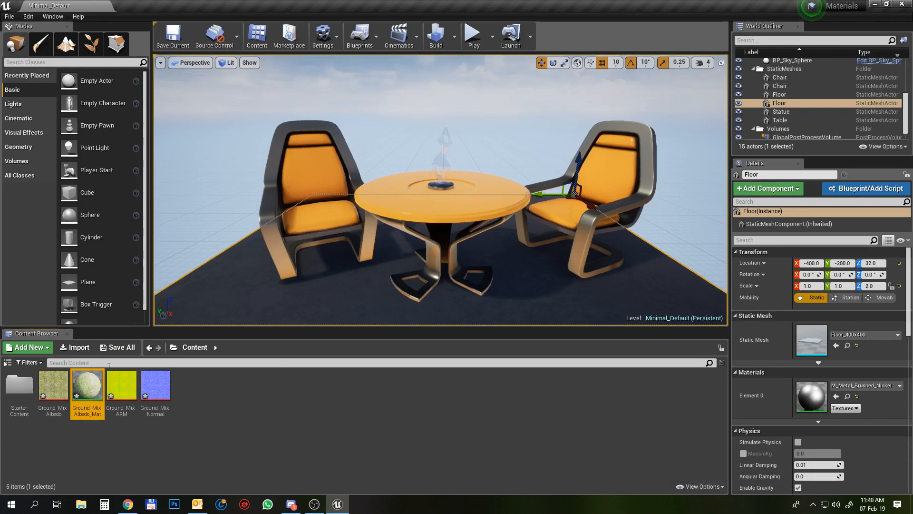
# - Open the Ground_Mix_Albedo_Mat material for editing and add the Ground_Mix_ARM and Ground_Mix_Normal textures to its graph
pyautogui.doubleClick(96, 383)
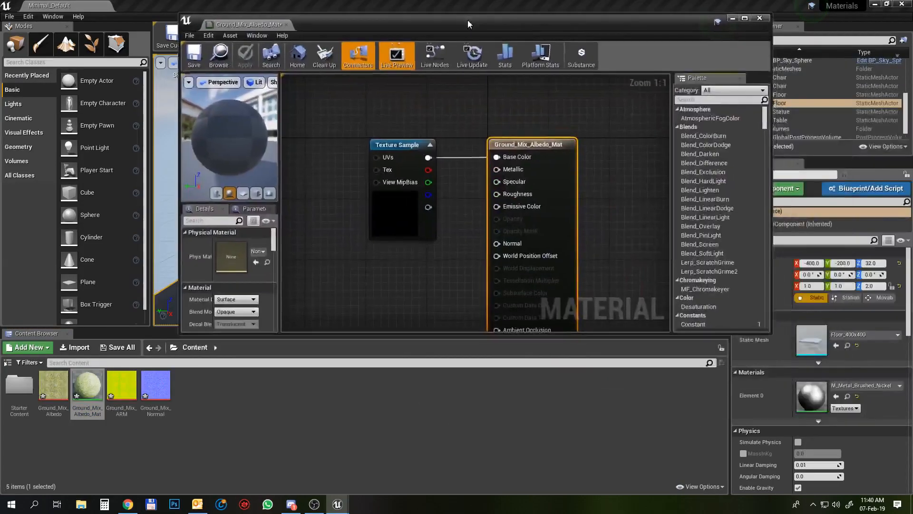
pyautogui.moveTo(467, 19); pyautogui.dragTo(513, 27)
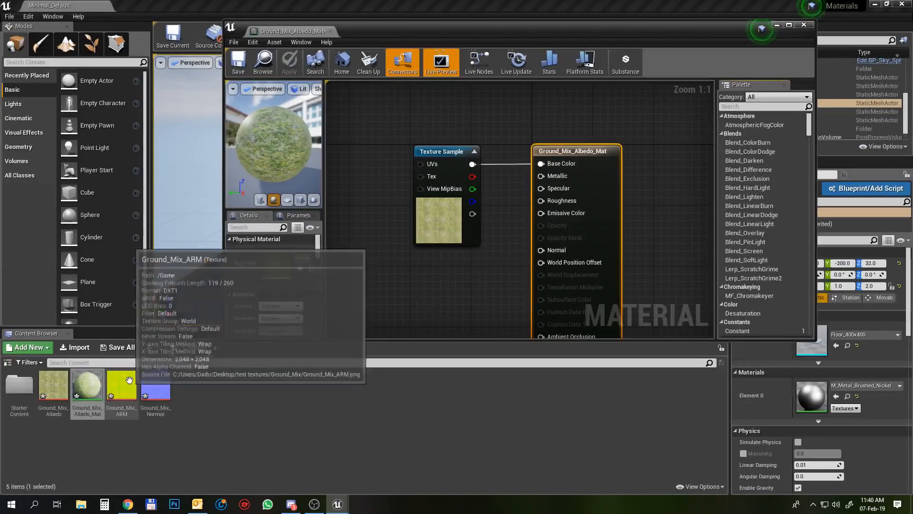
pyautogui.moveTo(122, 386); pyautogui.dragTo(376, 248)
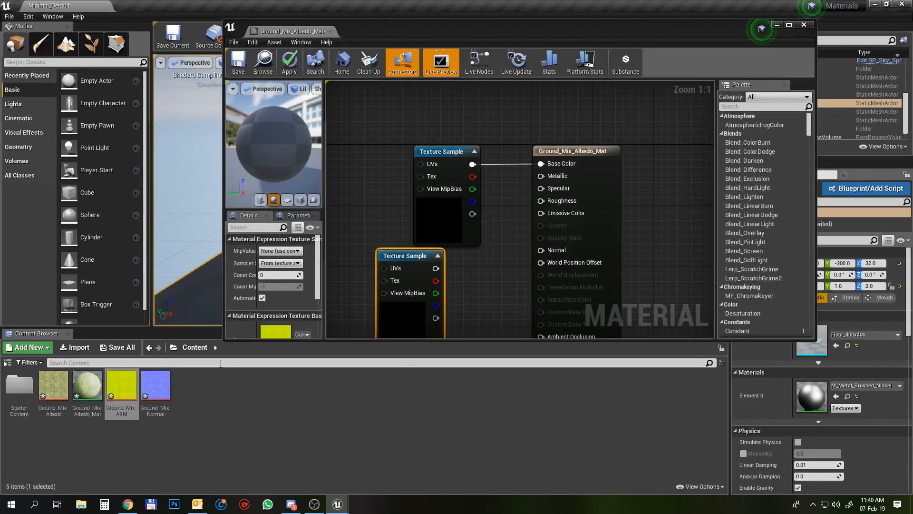
pyautogui.moveTo(156, 386); pyautogui.dragTo(364, 191)
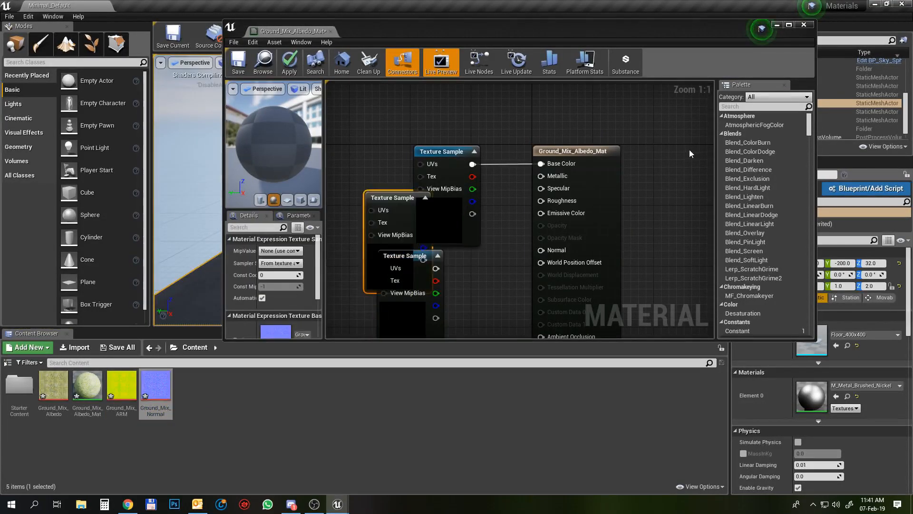
# - Maximize the material editor and arrange the albedo, ARM and normal Texture Sample nodes in a column, well apart from the material output node
pyautogui.click(789, 25)
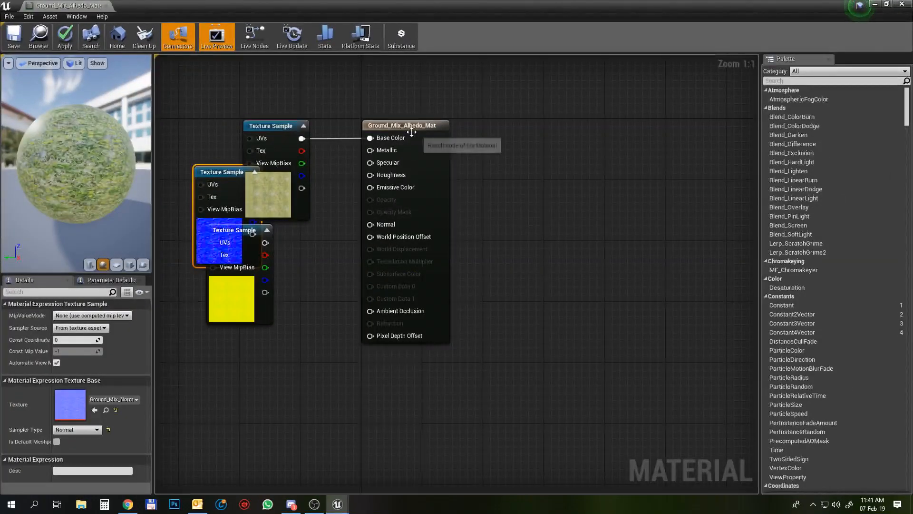
pyautogui.moveTo(412, 125); pyautogui.dragTo(636, 96)
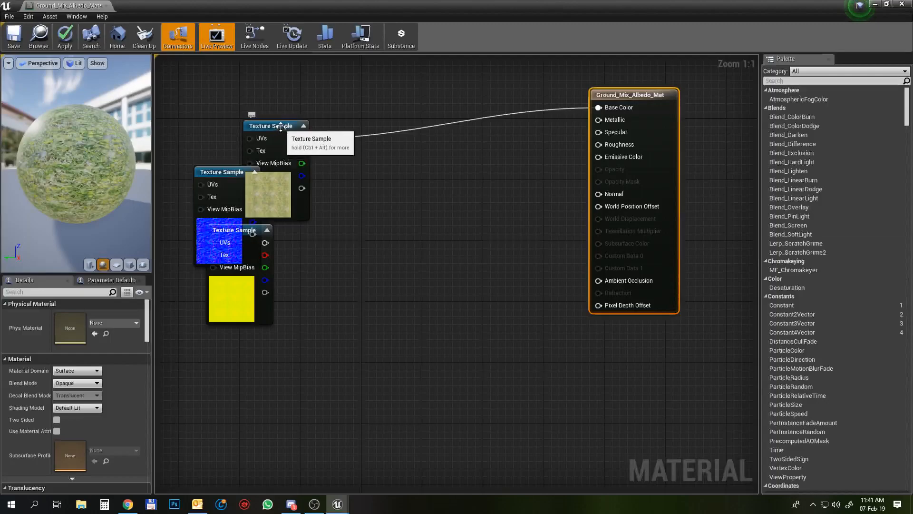
pyautogui.moveTo(281, 125); pyautogui.dragTo(278, 73)
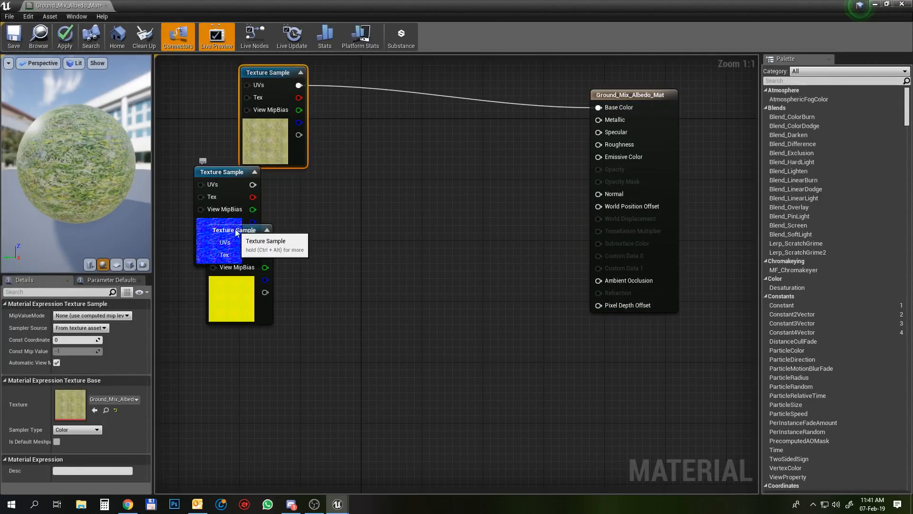
pyautogui.moveTo(230, 236); pyautogui.dragTo(252, 455)
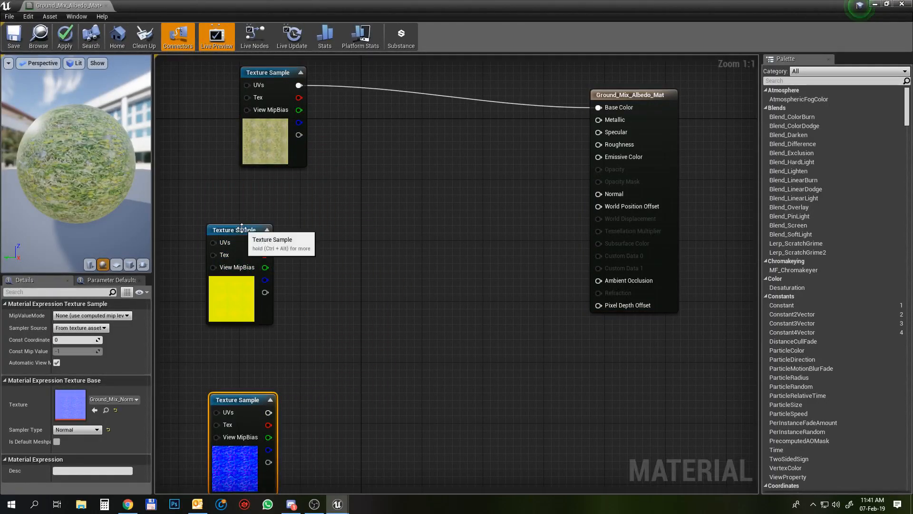
pyautogui.moveTo(240, 230); pyautogui.dragTo(273, 187)
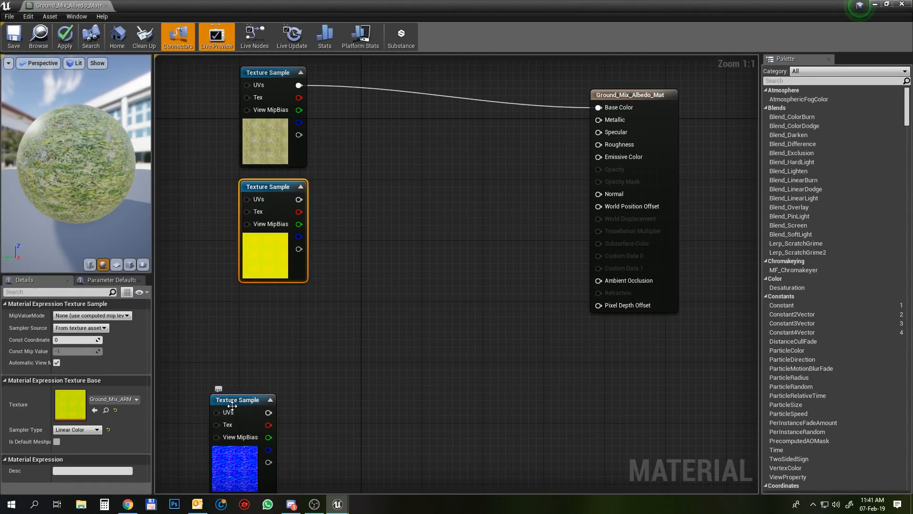
pyautogui.moveTo(232, 406); pyautogui.dragTo(261, 307)
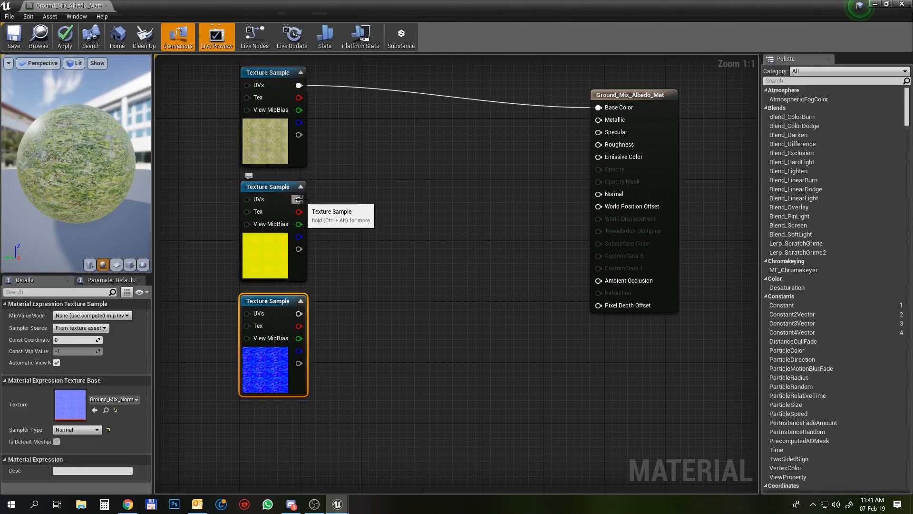
# - Connect the ARM texture's red channel to Ambient Occlusion and enlarge the material preview
pyautogui.moveTo(297, 211); pyautogui.dragTo(597, 281)
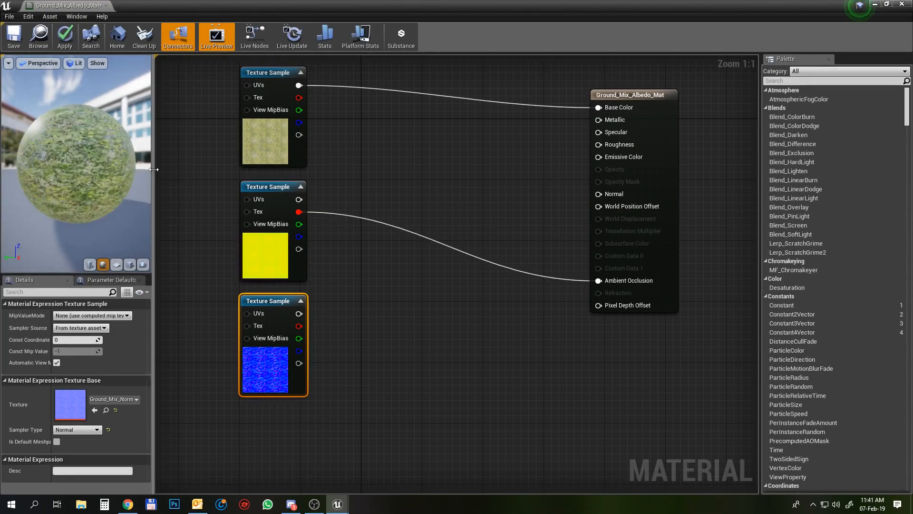
pyautogui.moveTo(179, 168); pyautogui.dragTo(313, 169)
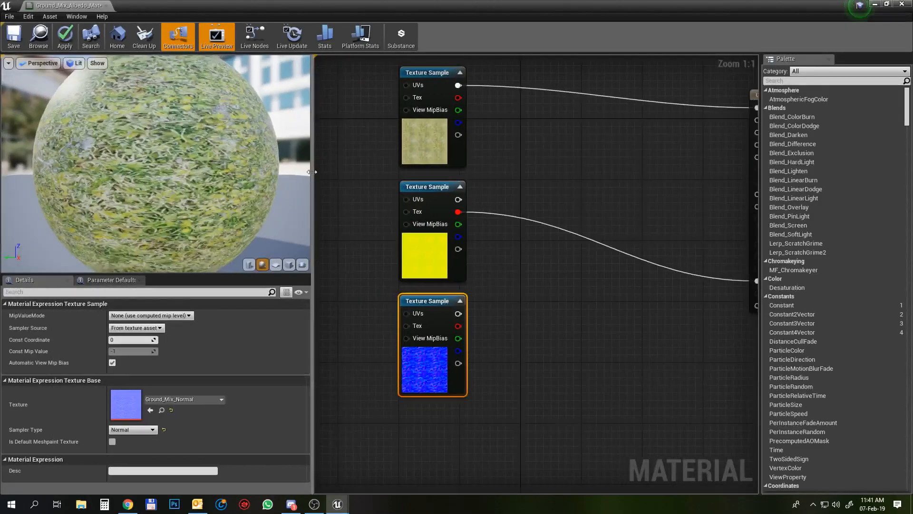
pyautogui.scroll(-1, 646, 249)
pyautogui.scroll(-2, 645, 249)
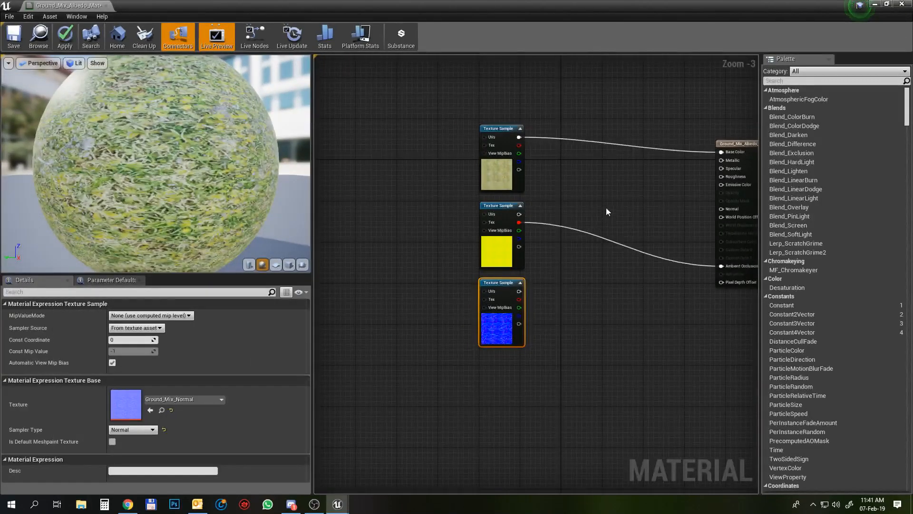
pyautogui.scroll(-3, 242, 199)
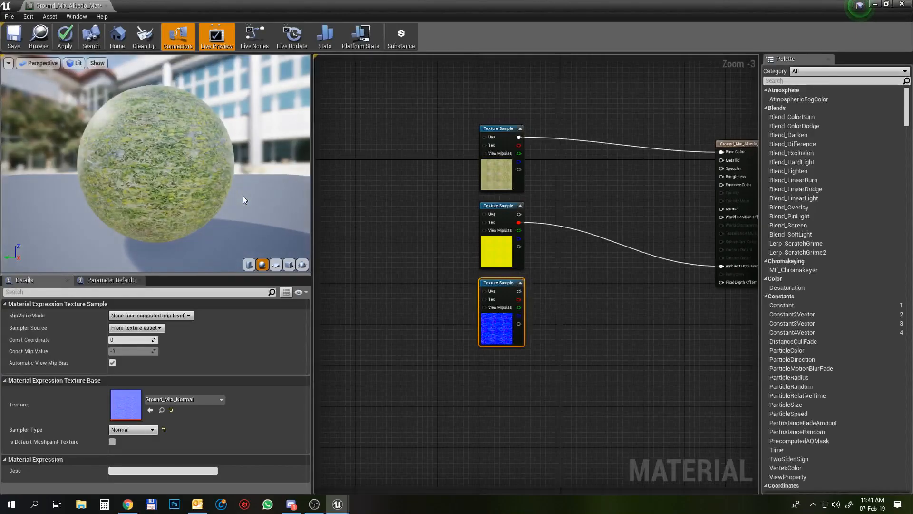
pyautogui.scroll(3, 242, 200)
pyautogui.moveTo(196, 276); pyautogui.dragTo(199, 338)
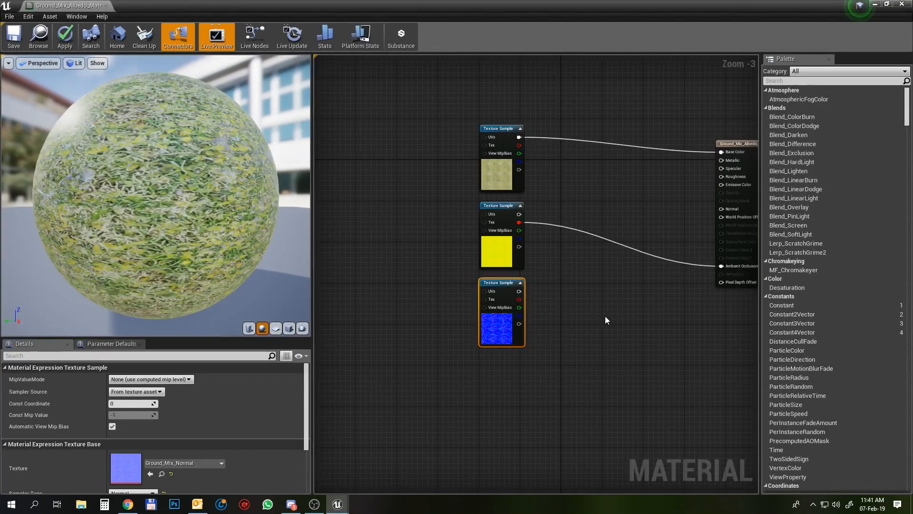
# - Connect the ARM texture's green channel to Roughness and blue channel to Metallic, and the normal texture's RGB output to Normal
pyautogui.moveTo(596, 304); pyautogui.dragTo(508, 322, button='right')
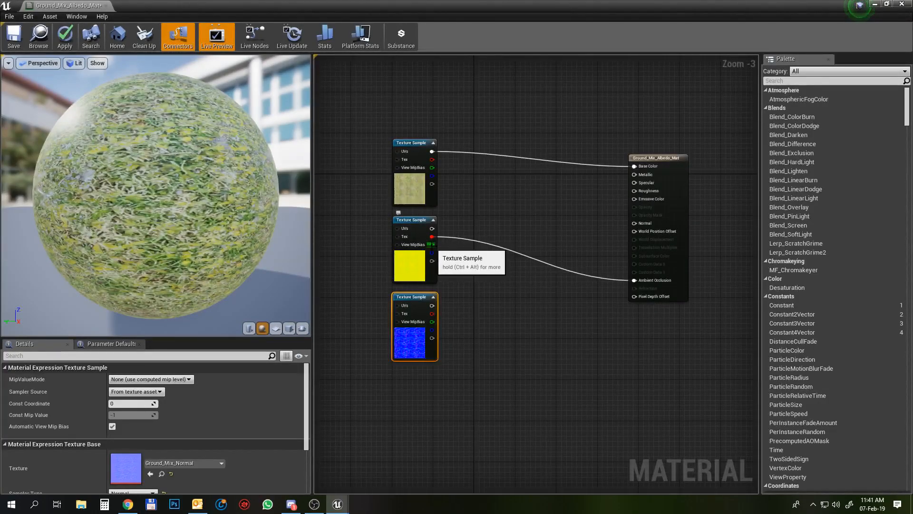
pyautogui.moveTo(432, 245); pyautogui.dragTo(632, 192)
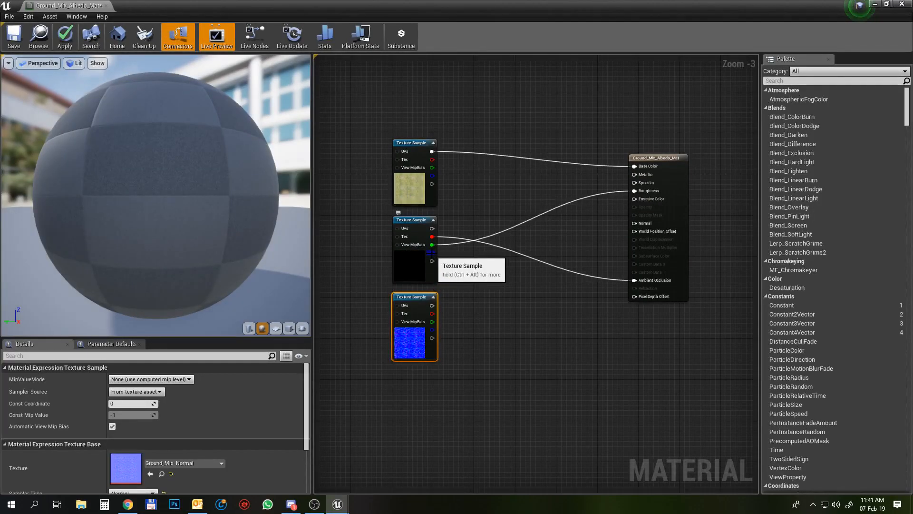
pyautogui.moveTo(432, 252); pyautogui.dragTo(632, 175)
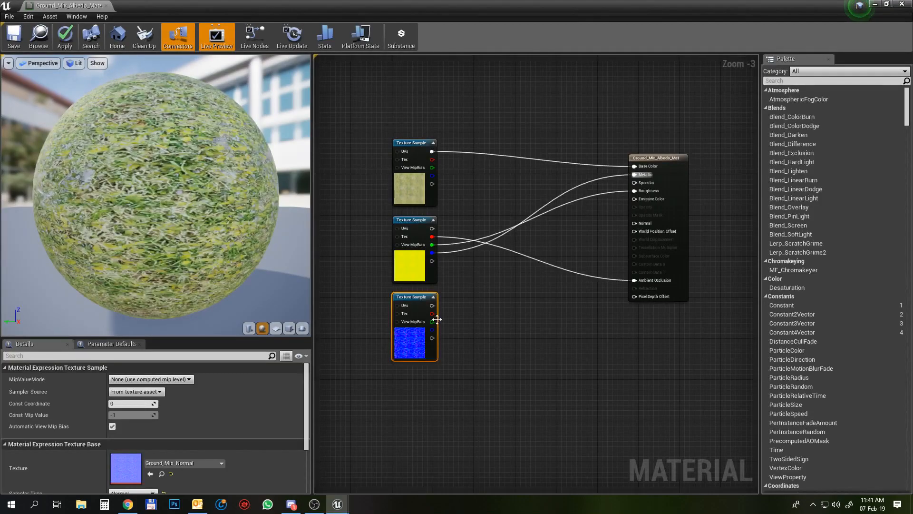
pyautogui.moveTo(432, 305); pyautogui.dragTo(634, 224)
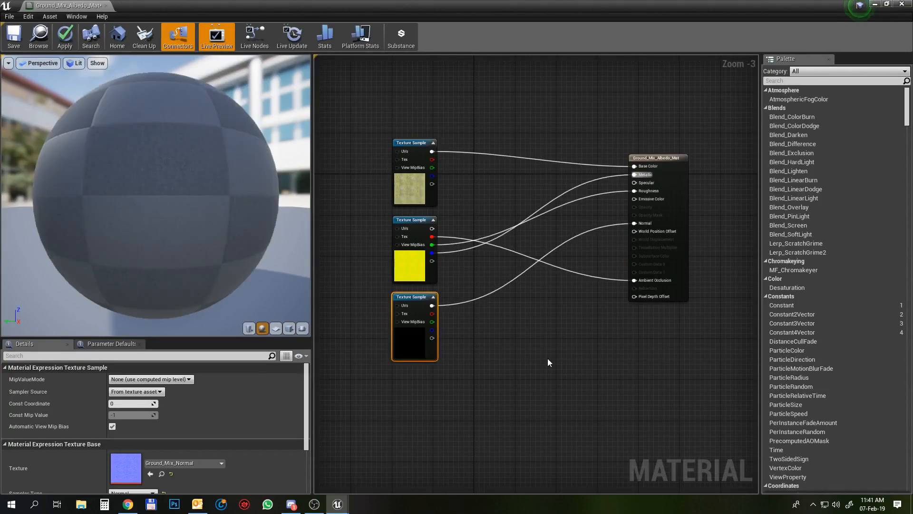
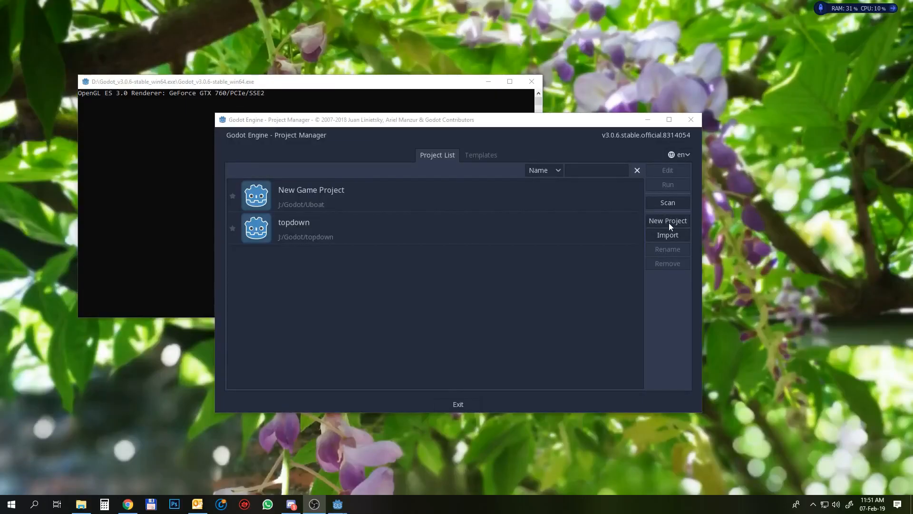
# - In the Godot Project Manager, start a new project and open the directory browser for its project path
pyautogui.click(667, 221)
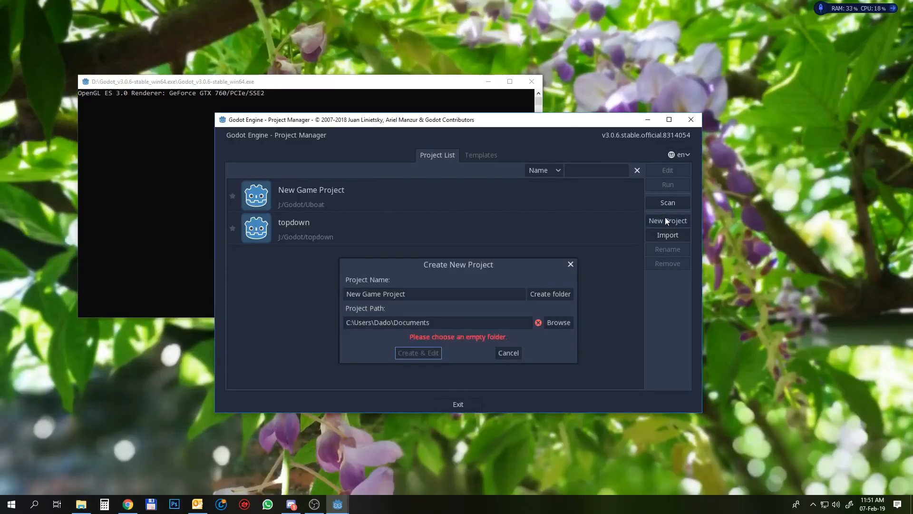
pyautogui.click(556, 325)
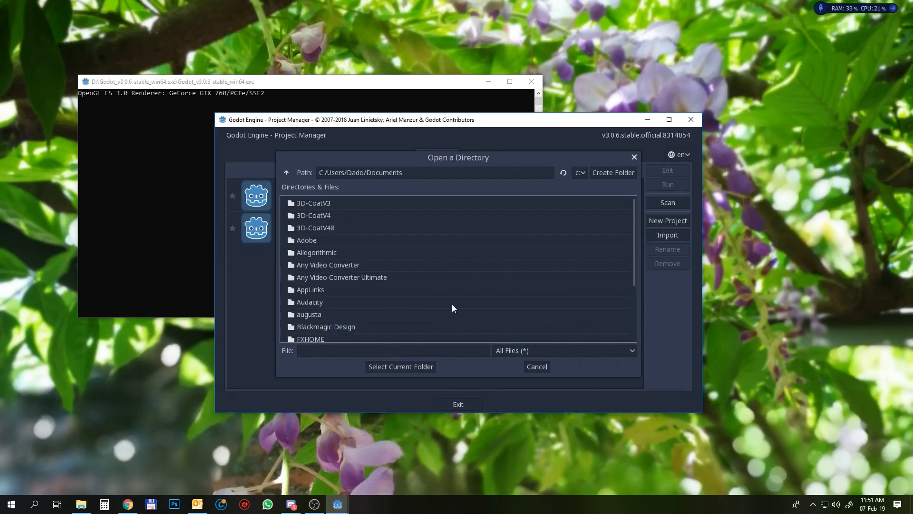
pyautogui.click(580, 173)
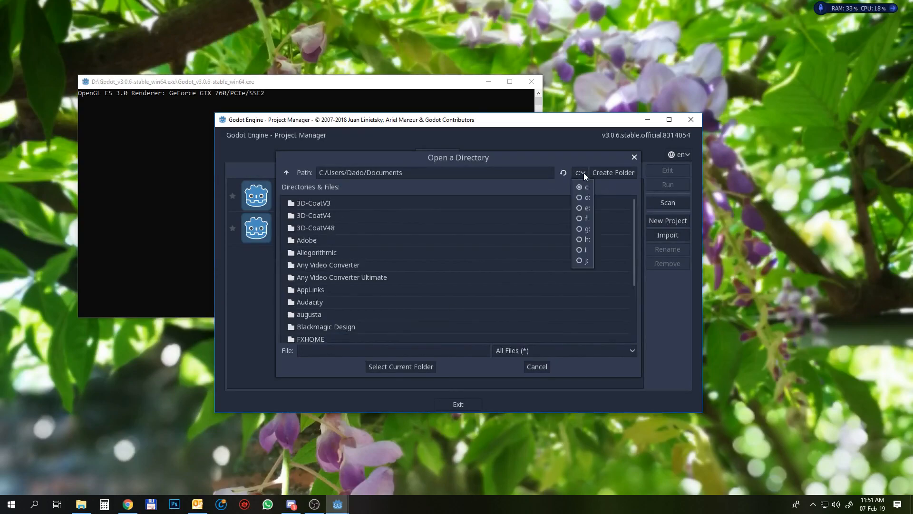
pyautogui.click(580, 250)
pyautogui.scroll(-5, 404, 249)
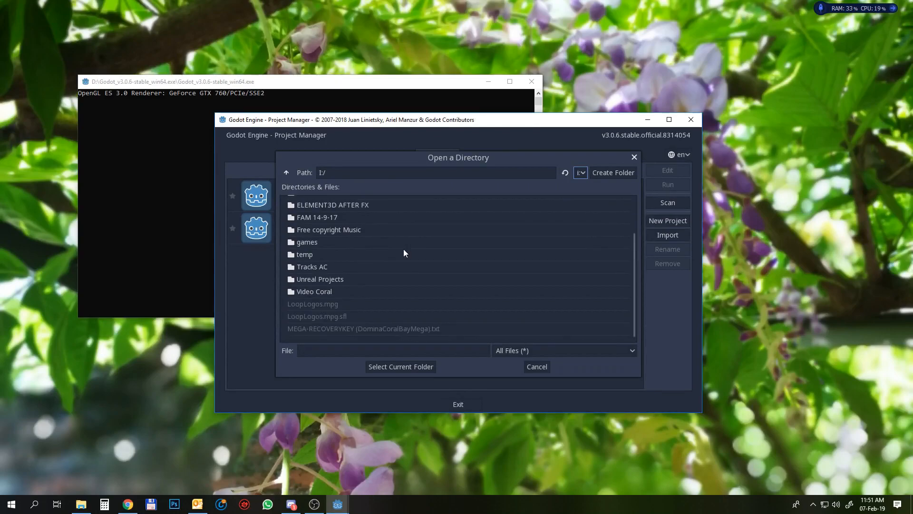
pyautogui.scroll(3, 350, 272)
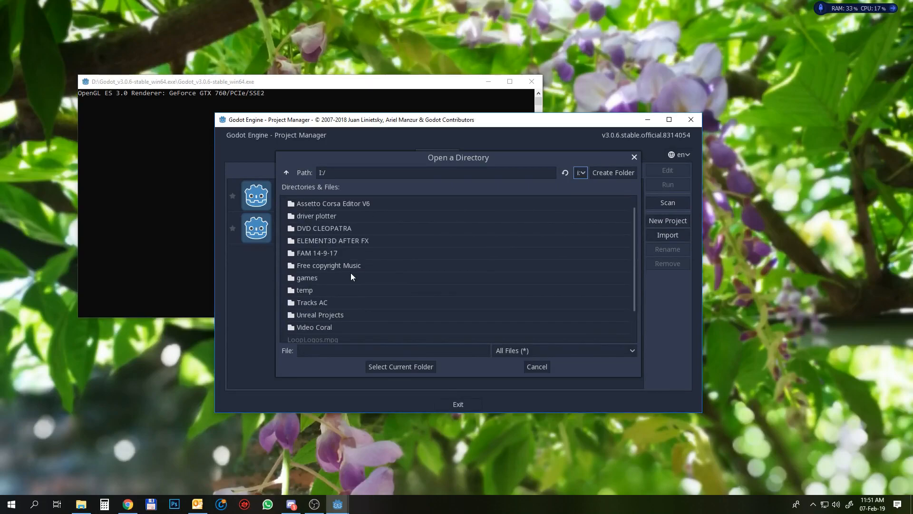
pyautogui.scroll(1, 350, 272)
pyautogui.scroll(-3, 350, 273)
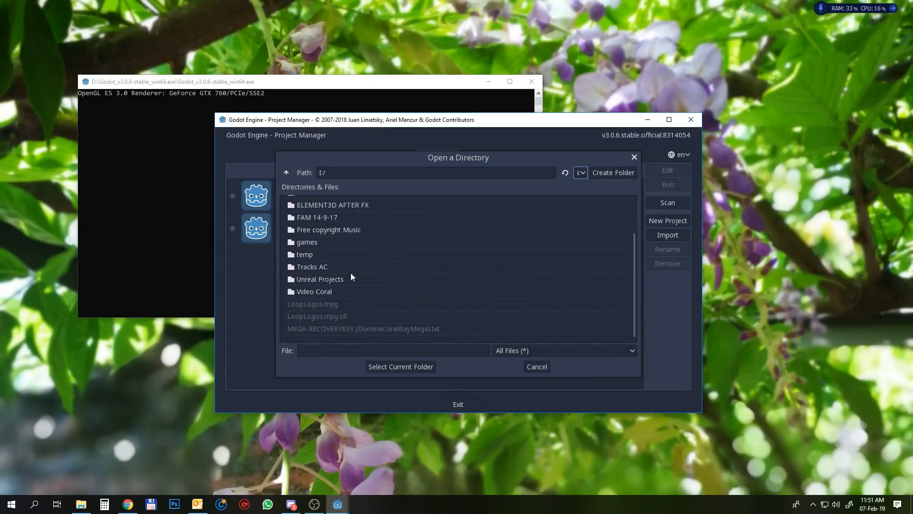
# - Browse to the Godot Projects folder inside Godot on the J: drive
pyautogui.click(581, 173)
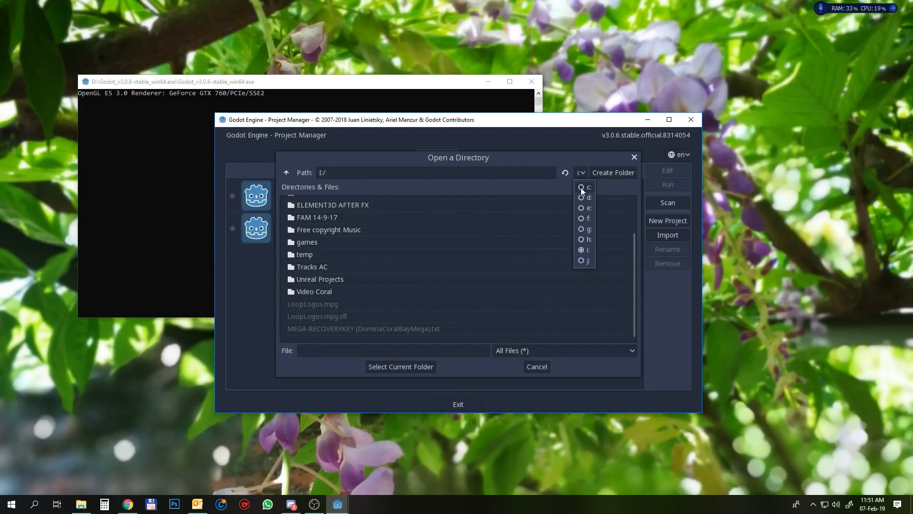
pyautogui.click(584, 260)
pyautogui.scroll(-6, 422, 247)
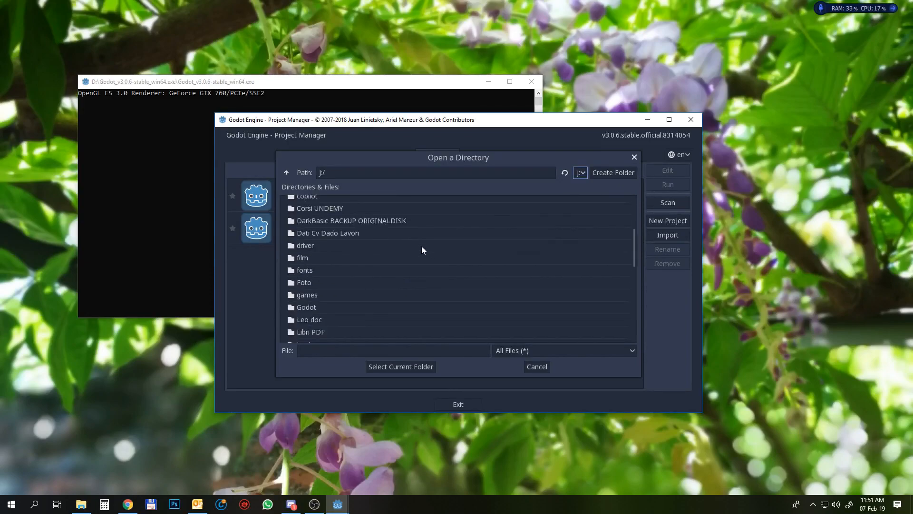
pyautogui.doubleClick(315, 274)
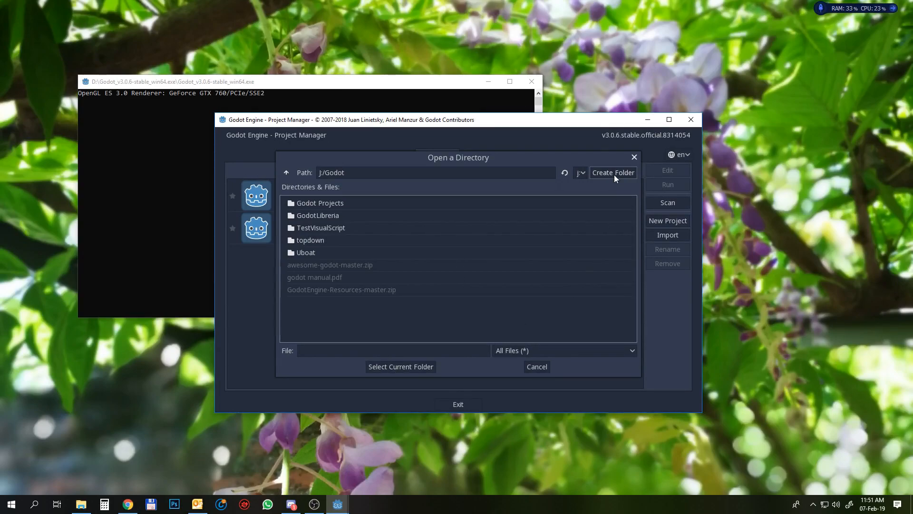
pyautogui.doubleClick(330, 202)
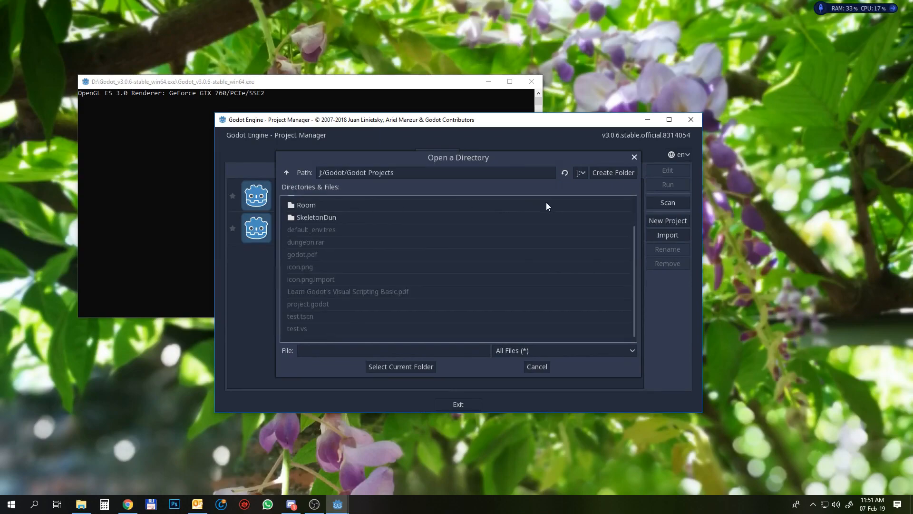
# - Create a folder named Material inside Godot Projects and dismiss the new project dialog
pyautogui.click(597, 176)
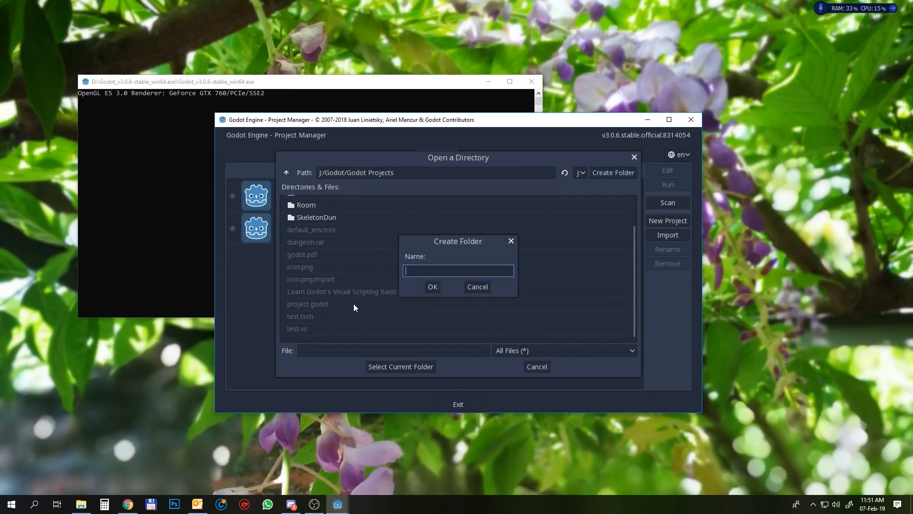
pyautogui.write('Material')
pyautogui.click(433, 287)
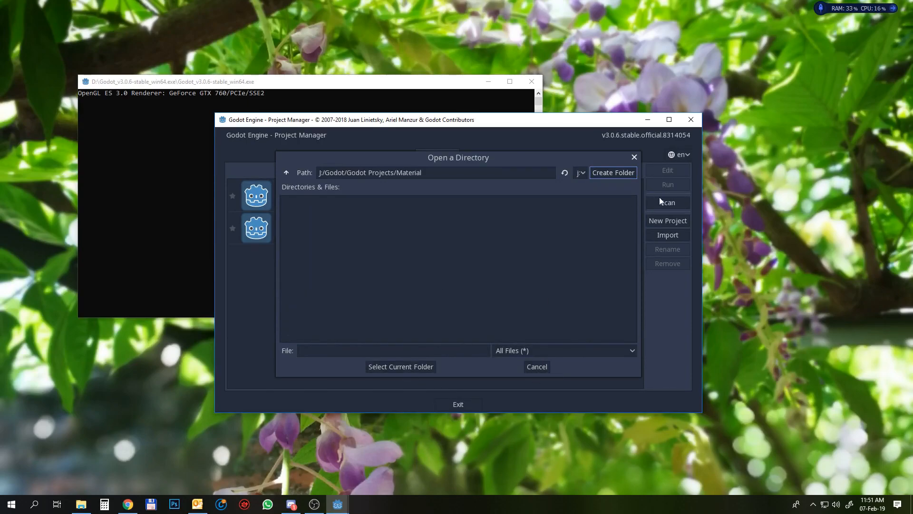
pyautogui.click(669, 218)
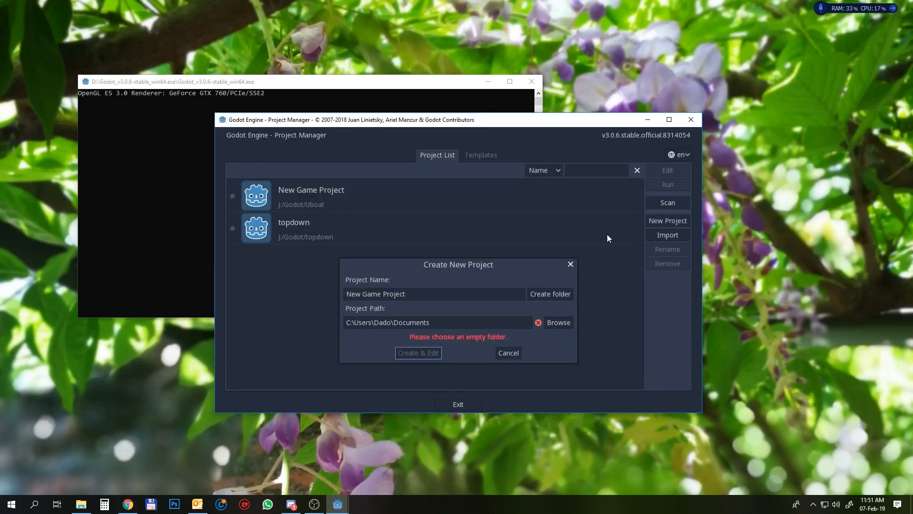
pyautogui.click(575, 264)
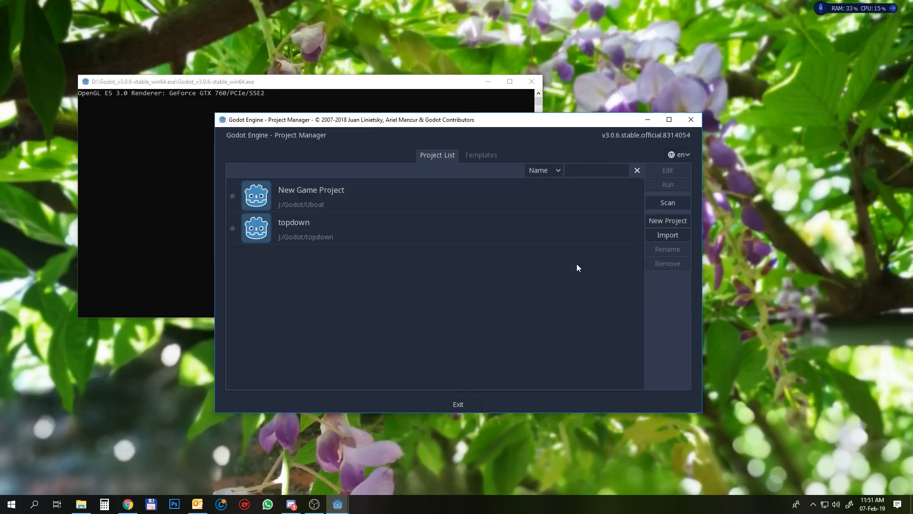
# - Start a new project and choose the Material folder in J:/Godot/Godot Projects as its project path
pyautogui.click(661, 220)
pyautogui.click(557, 323)
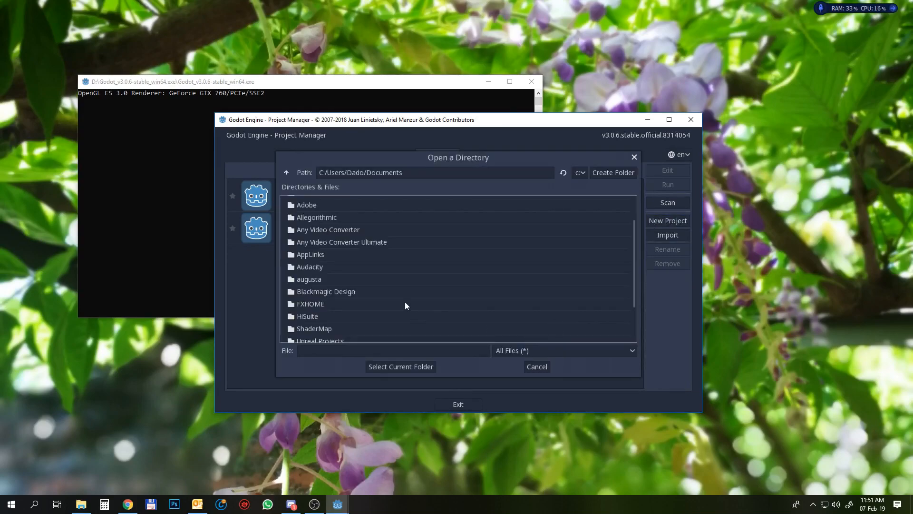
pyautogui.click(577, 174)
pyautogui.click(583, 262)
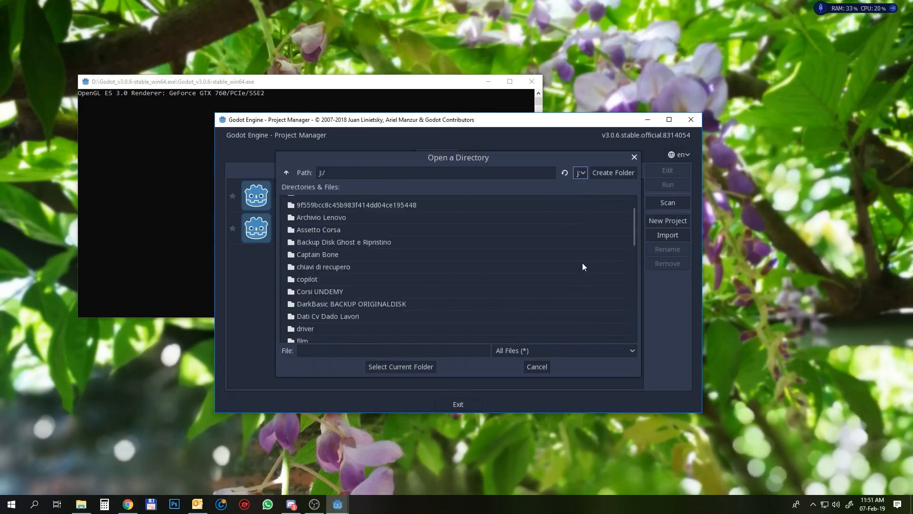
pyautogui.scroll(-5, 409, 277)
pyautogui.scroll(3, 328, 297)
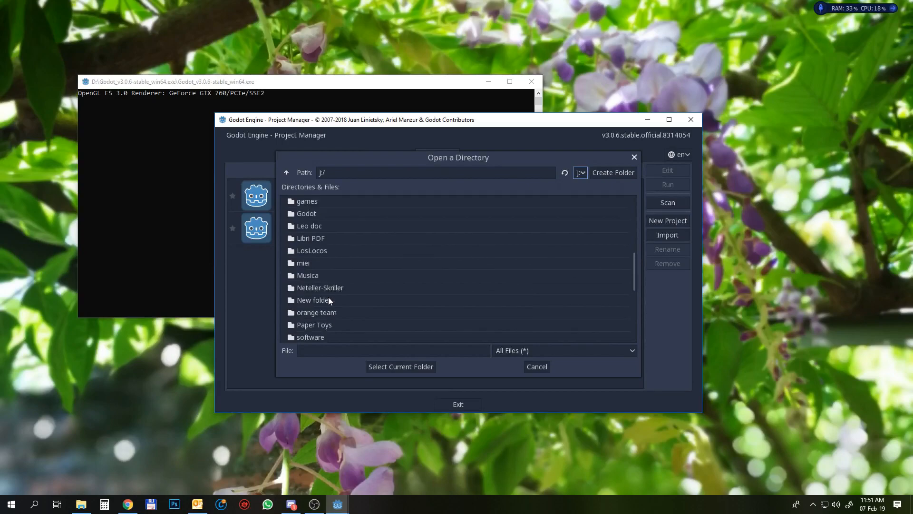
pyautogui.click(313, 249)
pyautogui.doubleClick(313, 249)
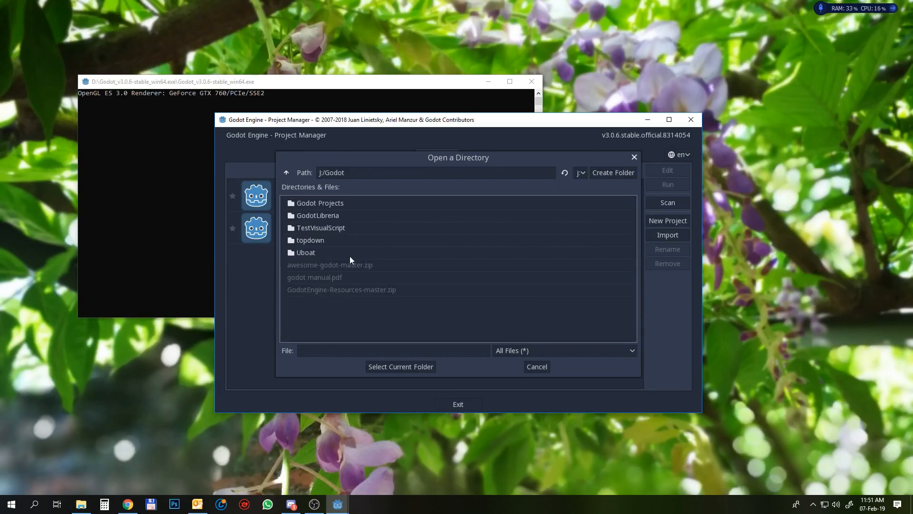
pyautogui.click(336, 202)
pyautogui.doubleClick(336, 201)
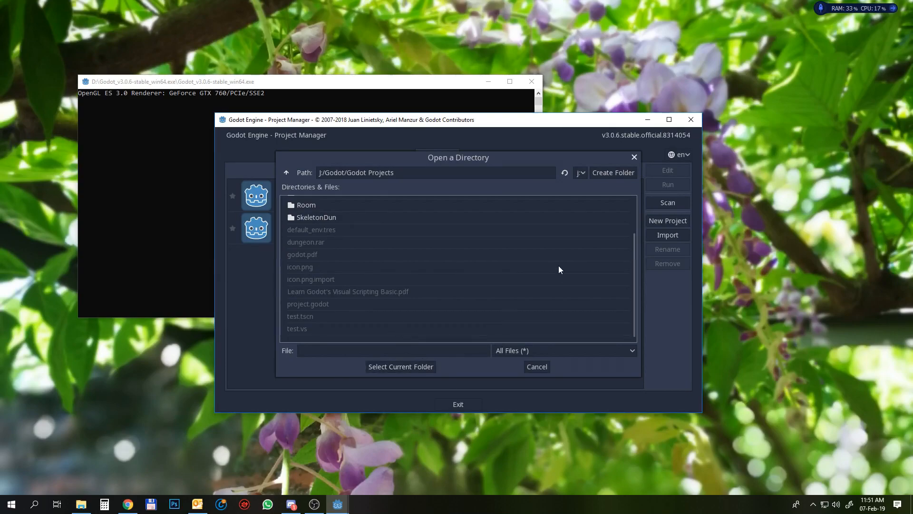
pyautogui.scroll(2, 495, 269)
pyautogui.click(316, 228)
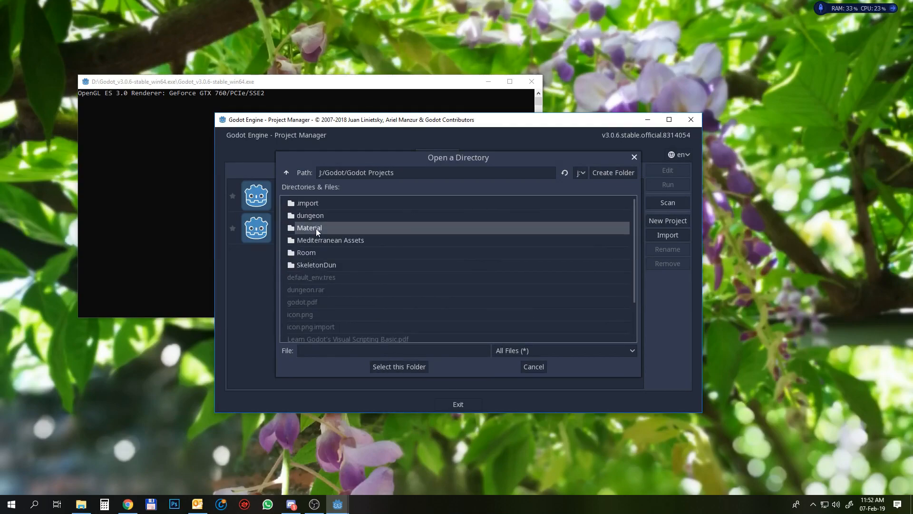
pyautogui.click(398, 366)
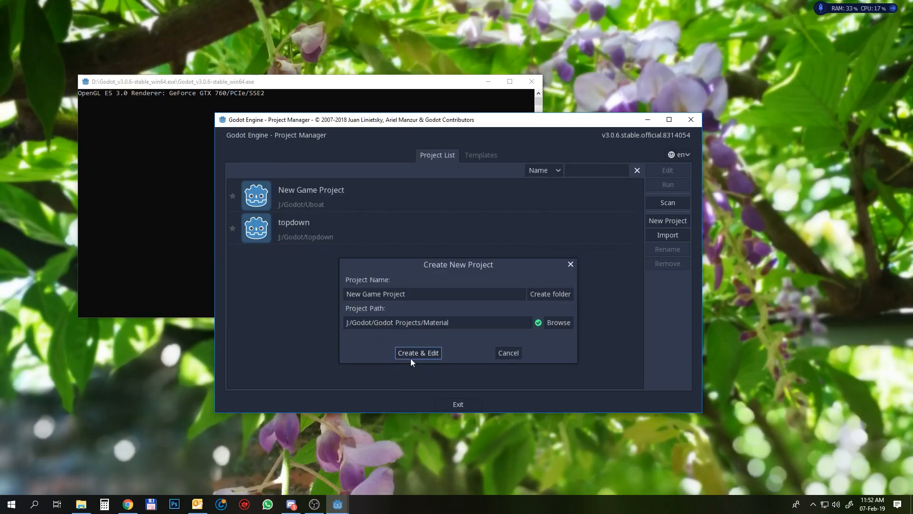
# - Name the new project Material, then create it and open it for editing
pyautogui.click(438, 294)
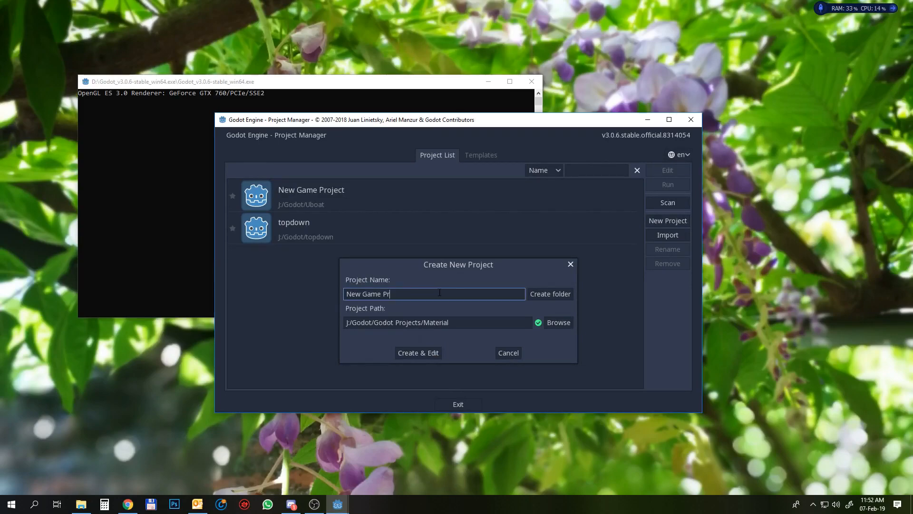
pyautogui.press('BackSpace')
pyautogui.press('BackSpace')
pyautogui.press('BackSpace')
pyautogui.press('BackSpace')
pyautogui.press('BackSpace')
pyautogui.press('BackSpace')
pyautogui.press('BackSpace')
pyautogui.press('BackSpace')
pyautogui.press('BackSpace')
pyautogui.press('BackSpace')
pyautogui.press('BackSpace')
pyautogui.write('Material')
pyautogui.click(428, 352)
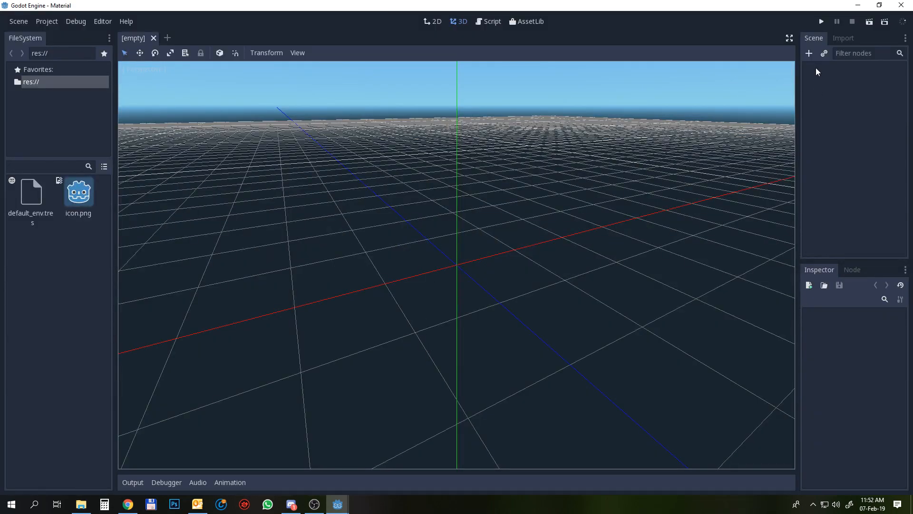
# - Add a Spatial node as the root of the empty scene
pyautogui.click(808, 53)
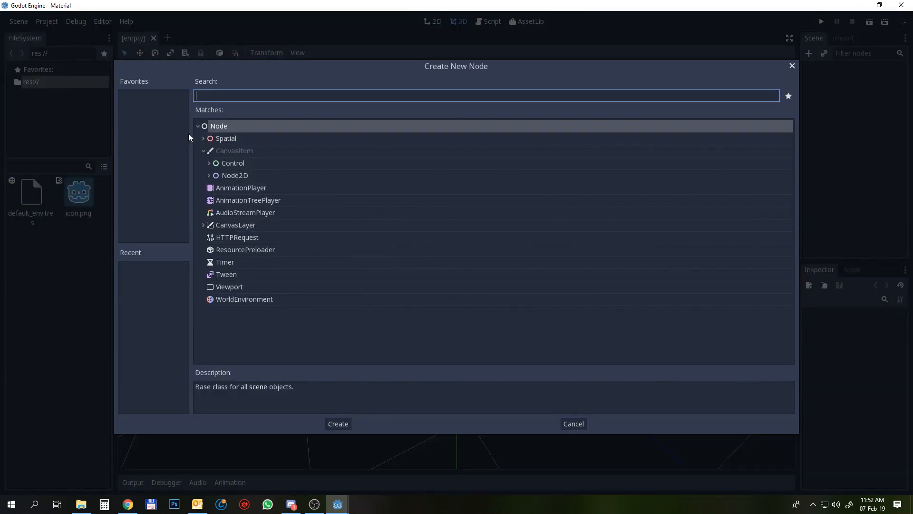
pyautogui.click(227, 138)
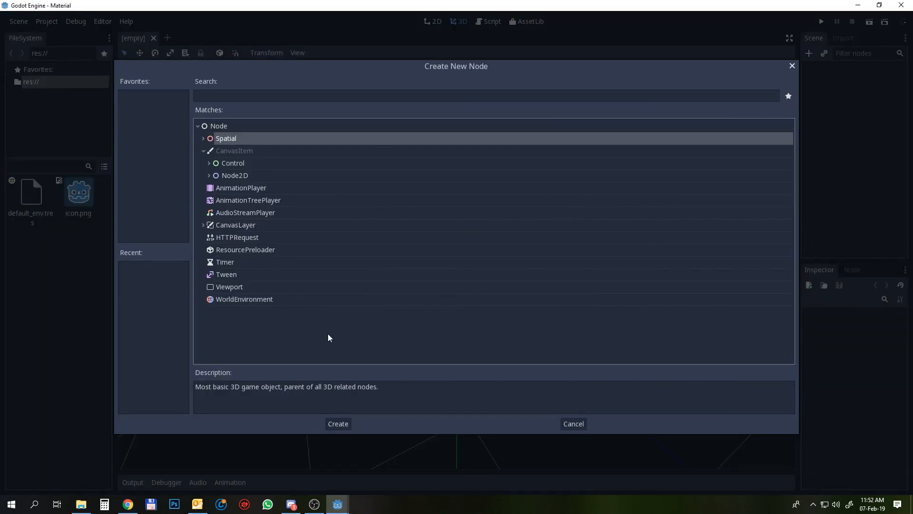
pyautogui.click(338, 424)
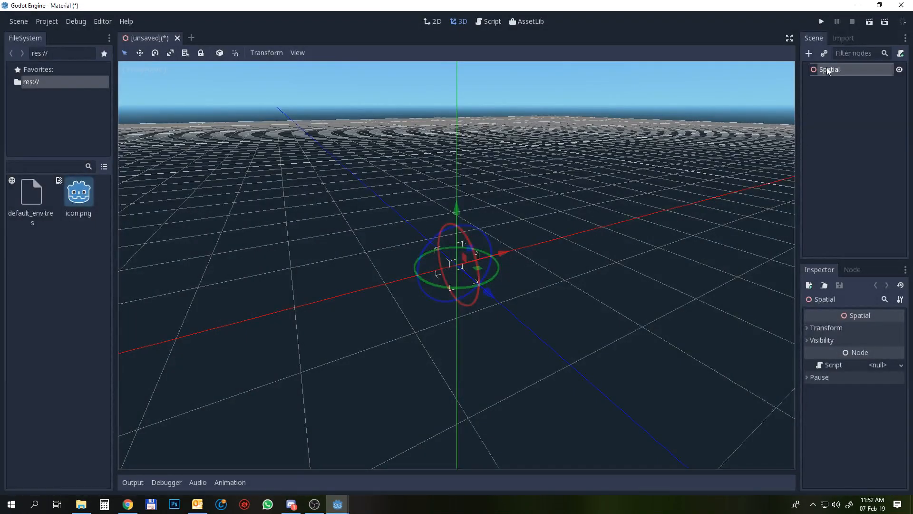
# - Find the MeshInstance node type by searching for "mesh" and add it as a child of the Spatial node
pyautogui.click(808, 54)
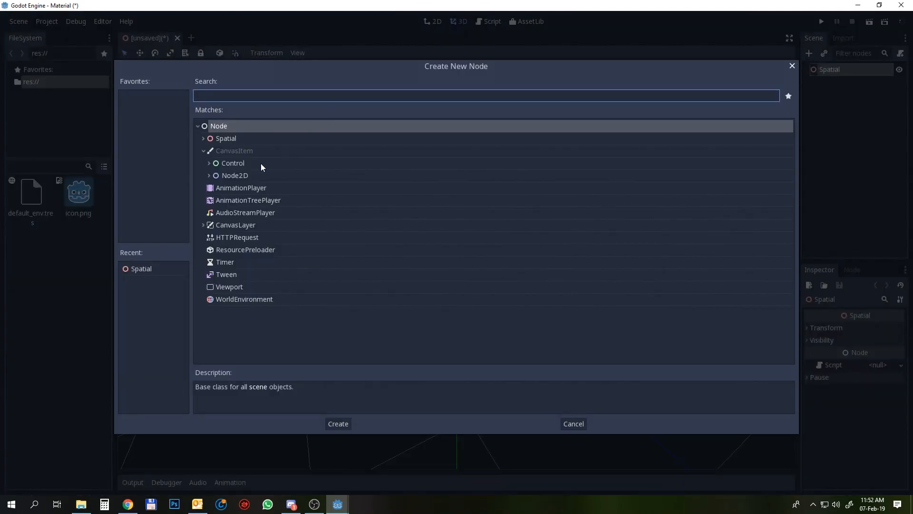
pyautogui.click(203, 138)
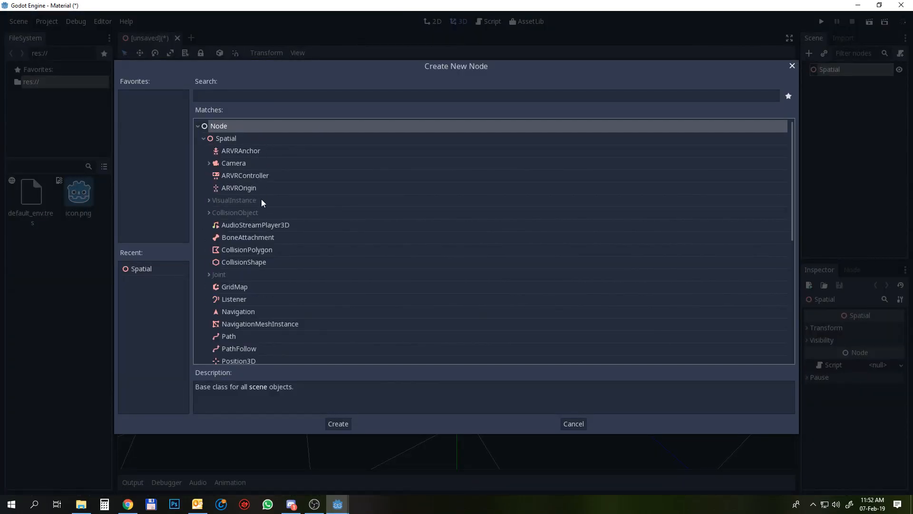
pyautogui.scroll(-4, 256, 214)
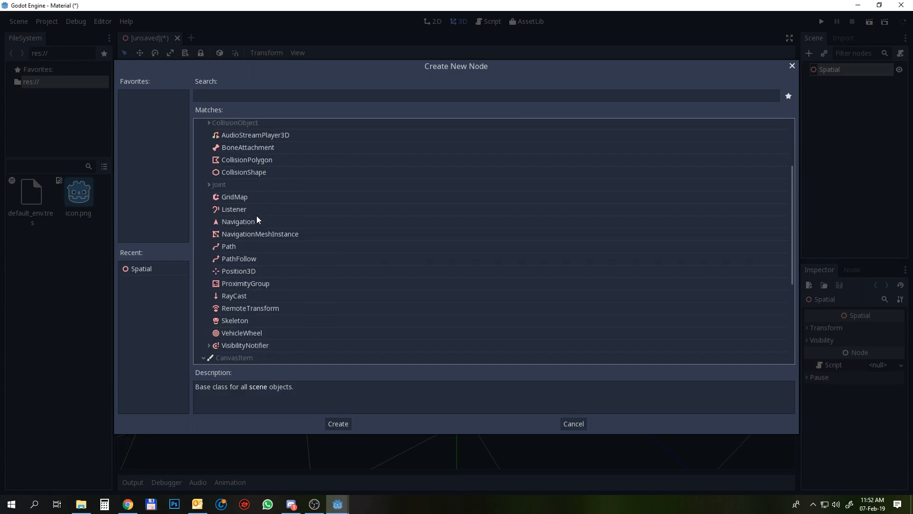
pyautogui.scroll(-1, 257, 218)
pyautogui.scroll(3, 257, 217)
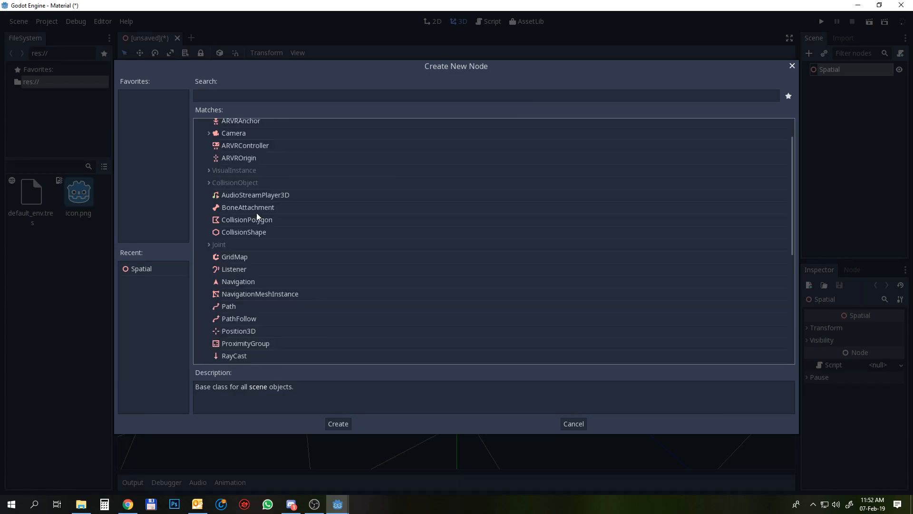
pyautogui.click(253, 96)
pyautogui.write('mesh')
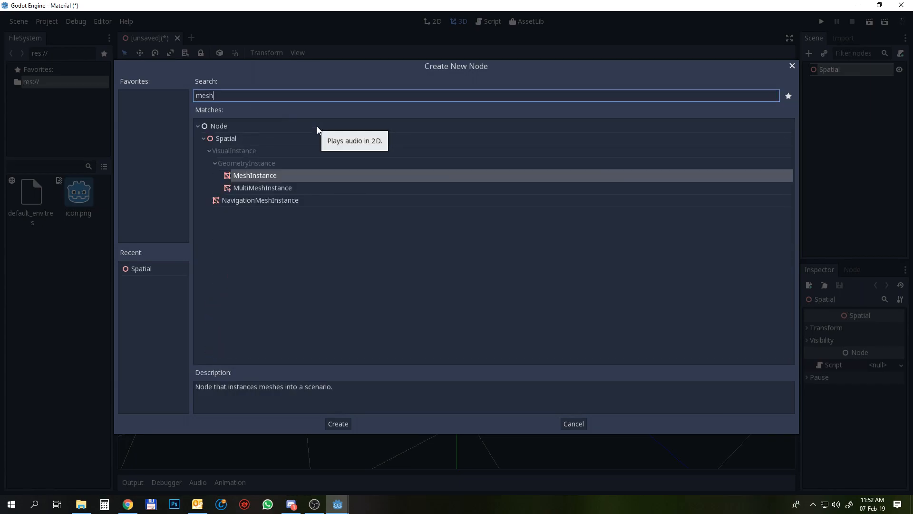
pyautogui.click(275, 176)
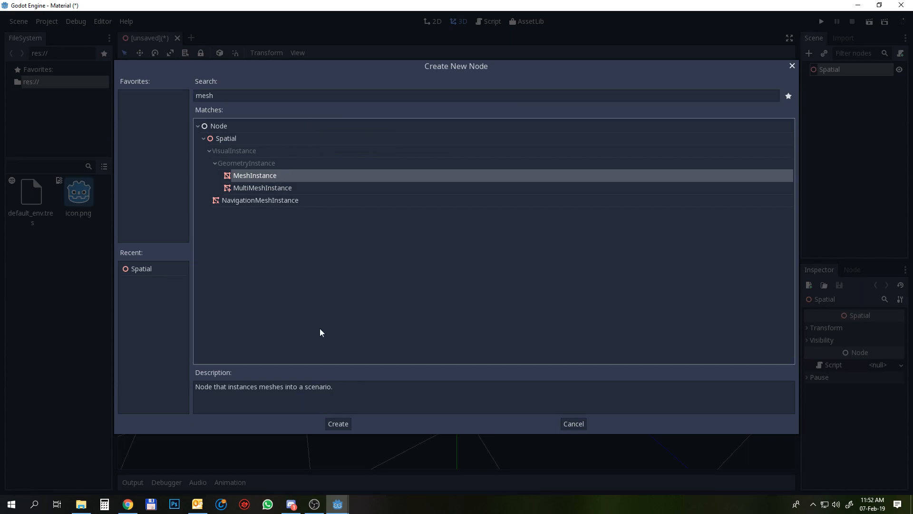
pyautogui.click(346, 424)
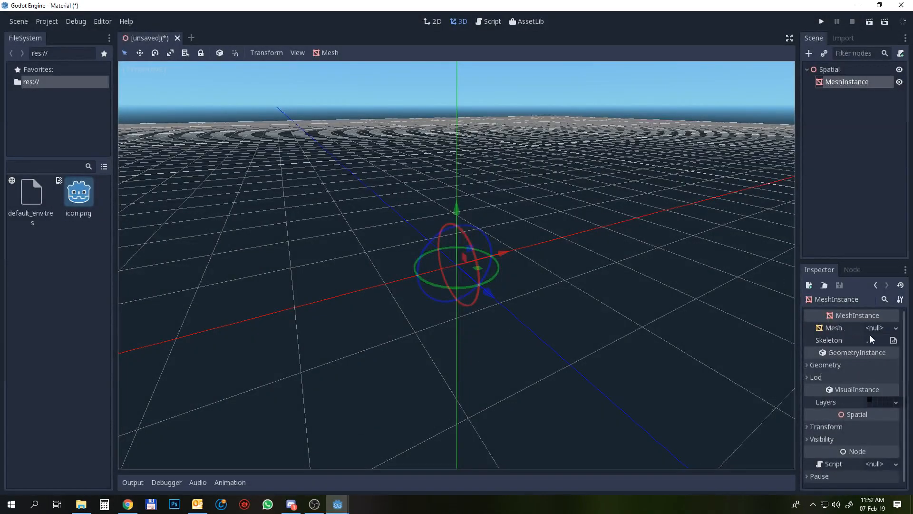
# - Assign a new SphereMesh to the MeshInstance's Mesh property
pyautogui.click(880, 327)
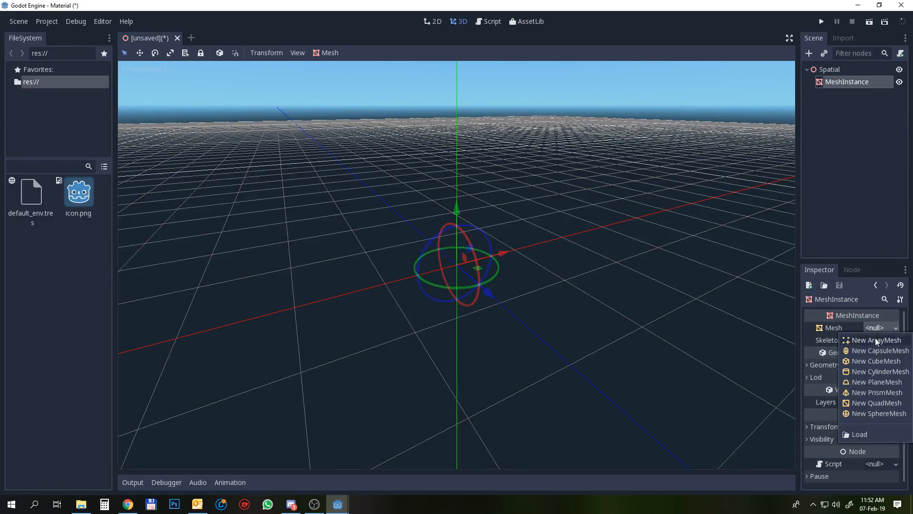
pyautogui.click(855, 413)
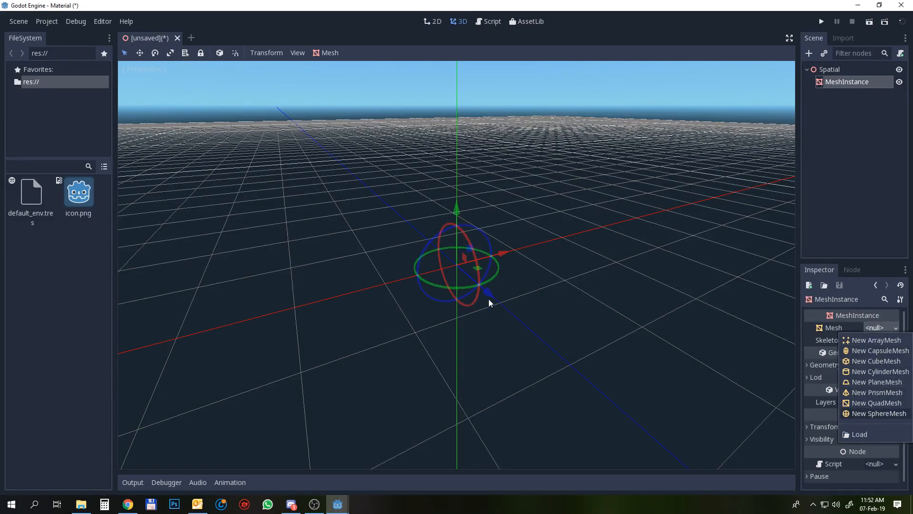
pyautogui.moveTo(489, 295); pyautogui.dragTo(561, 196, button='middle')
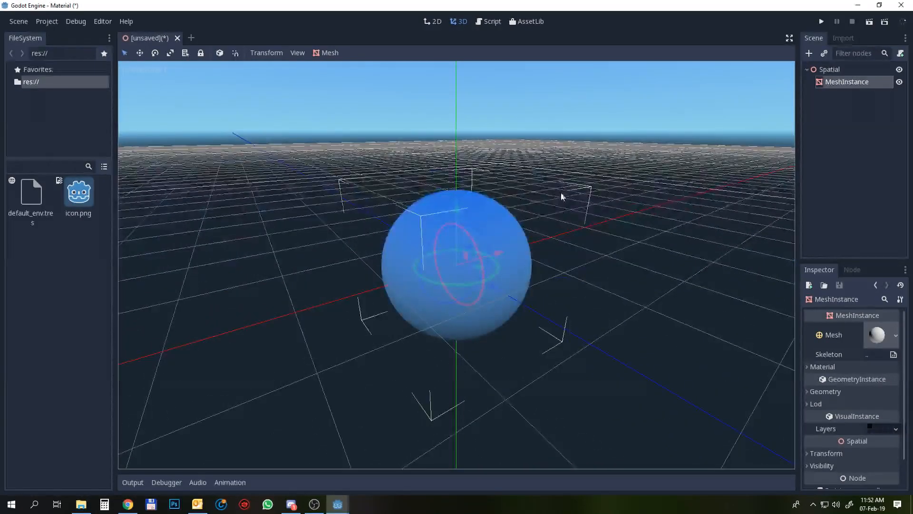
# - Find the DirectionalLight node type by searching for "ligh" and add it as a child of the MeshInstance
pyautogui.click(809, 53)
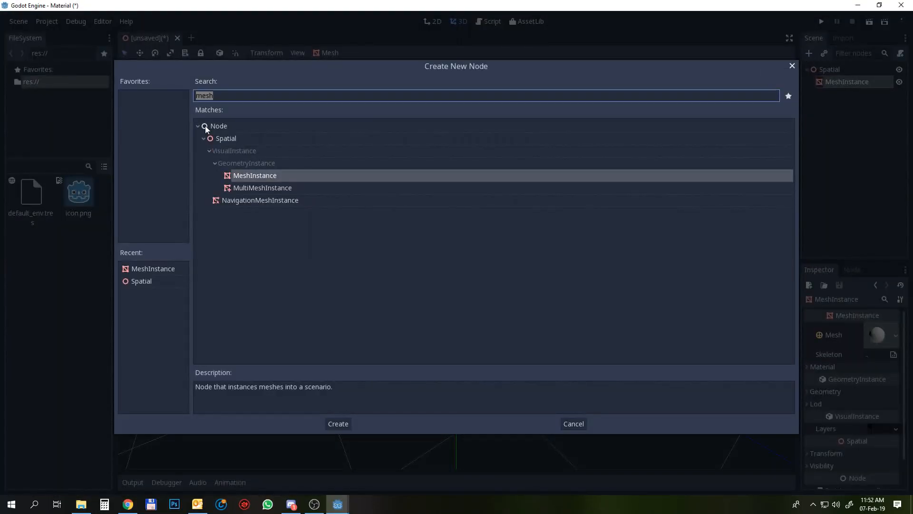
pyautogui.press('BackSpace')
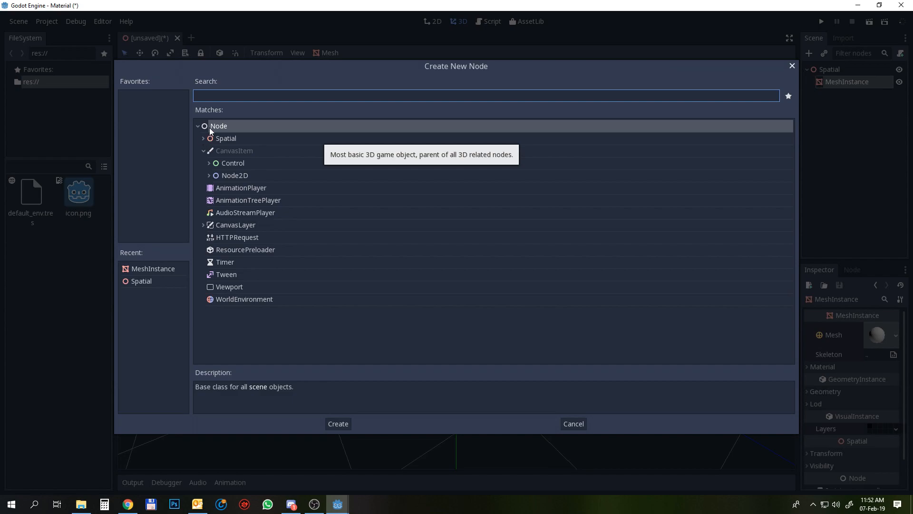
pyautogui.write('ligh')
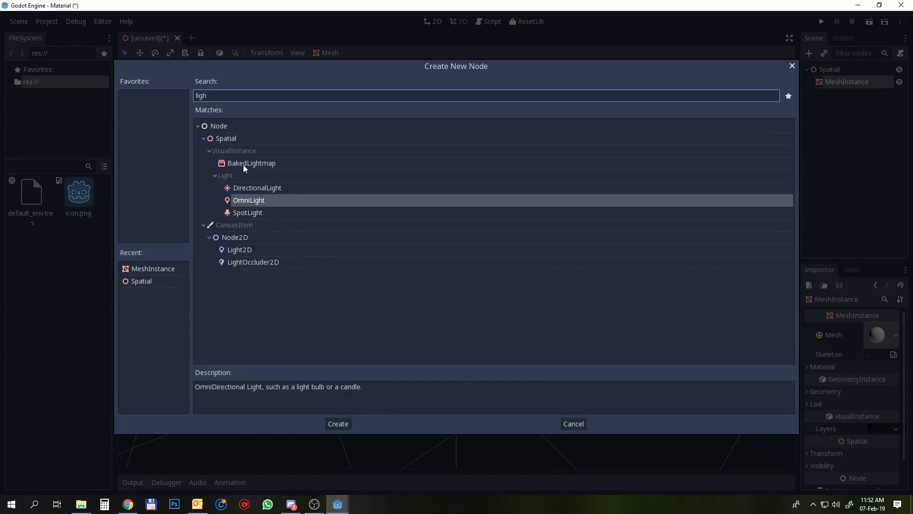
pyautogui.click(250, 189)
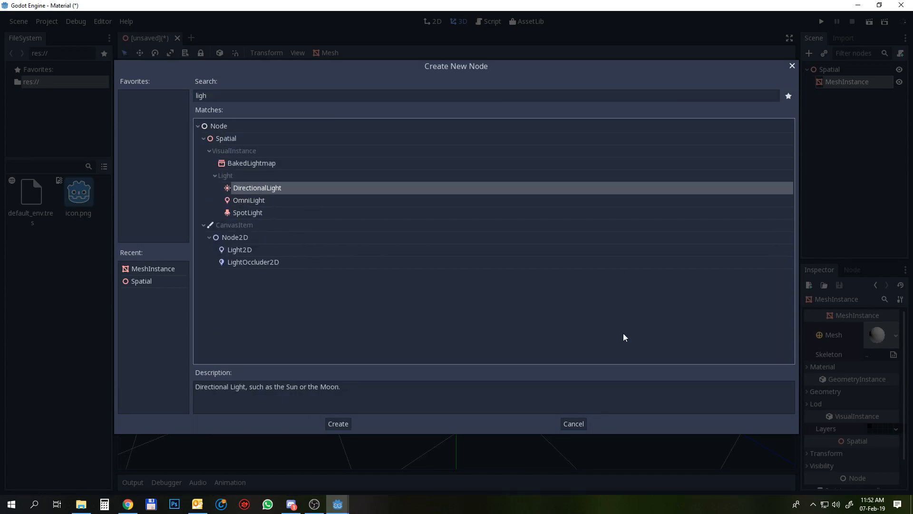
pyautogui.click(338, 424)
# - Move the directional light away from the sphere along the blue axis, raise it above, and rotate it to aim down at the sphere
pyautogui.moveTo(512, 372); pyautogui.dragTo(586, 262, button='middle')
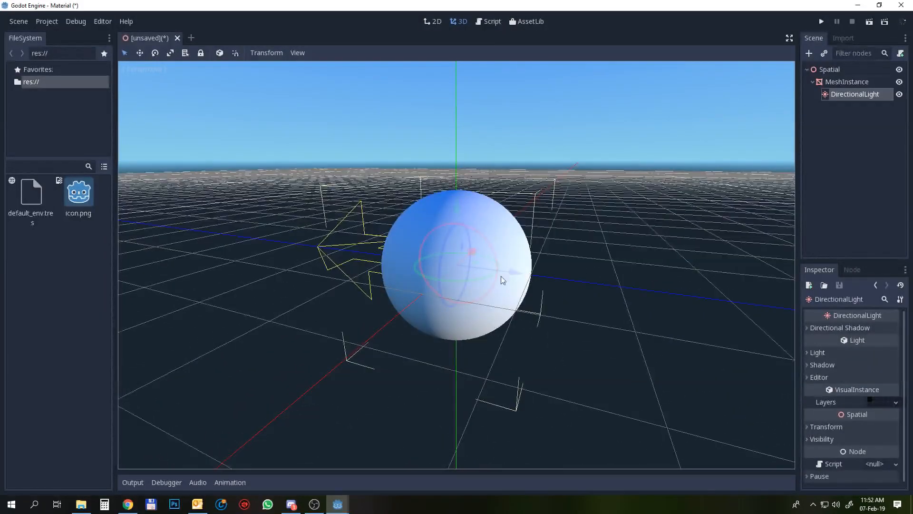
pyautogui.moveTo(500, 275); pyautogui.dragTo(764, 276)
pyautogui.scroll(-4, 713, 273)
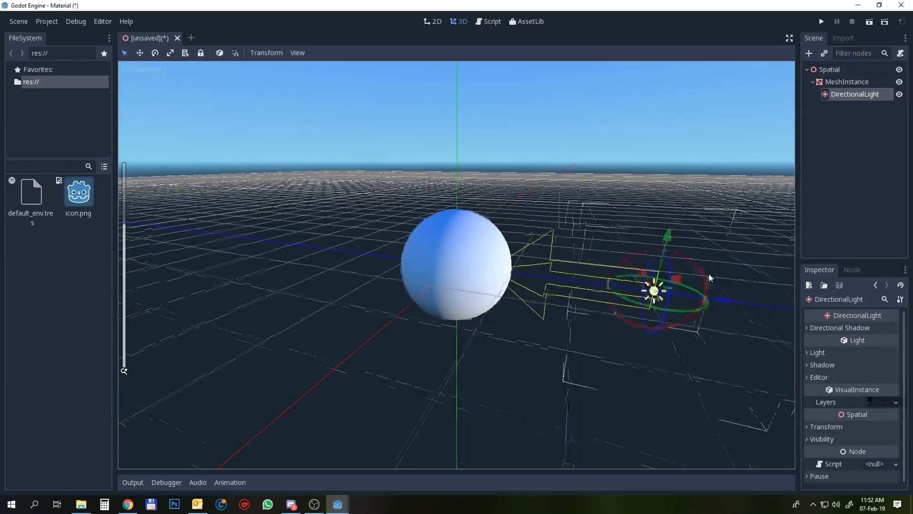
pyautogui.keyDown('shift'); pyautogui.moveTo(708, 274); pyautogui.dragTo(588, 270, button='middle'); pyautogui.keyUp('shift')
pyautogui.moveTo(514, 214); pyautogui.dragTo(523, 105)
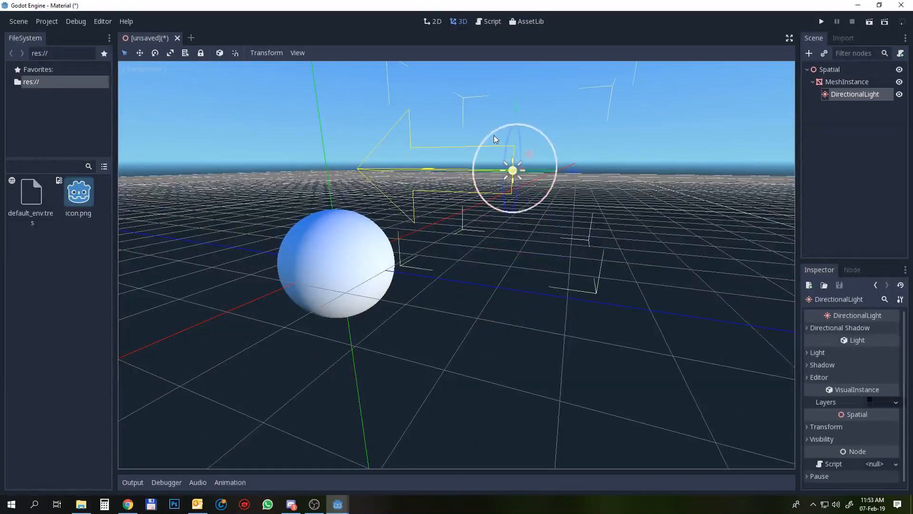
pyautogui.moveTo(493, 135); pyautogui.dragTo(449, 144)
# - Select the sphere mesh in the 3D viewport
pyautogui.moveTo(449, 144); pyautogui.dragTo(399, 309, button='middle')
pyautogui.click(338, 269)
pyautogui.moveTo(338, 269); pyautogui.dragTo(384, 259, button='middle')
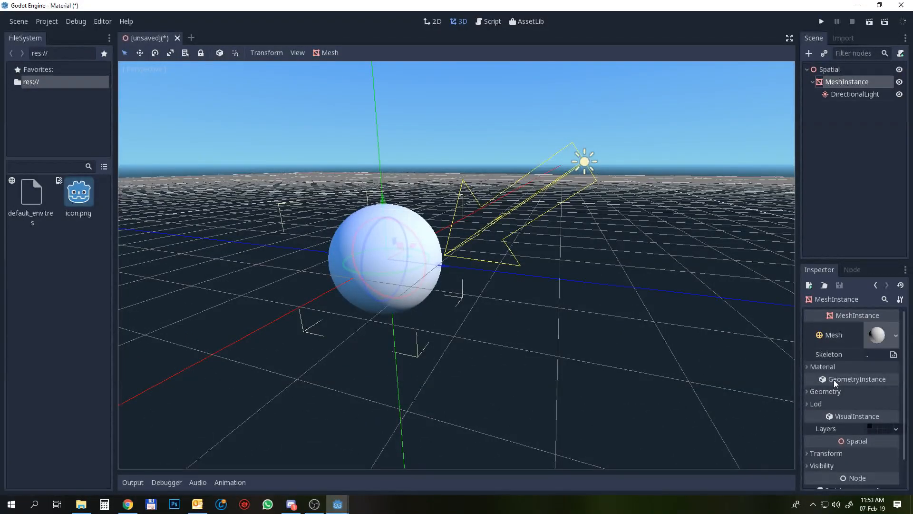
pyautogui.click(45, 229)
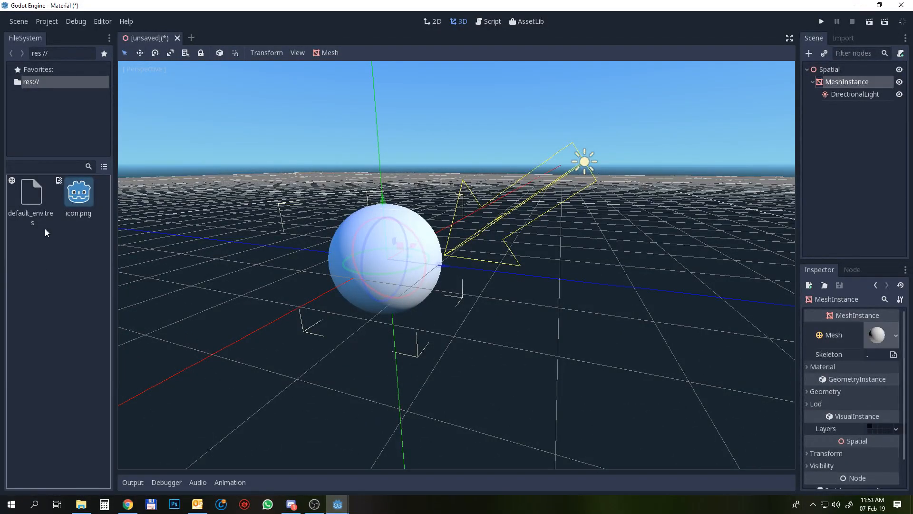
pyautogui.rightClick(62, 253)
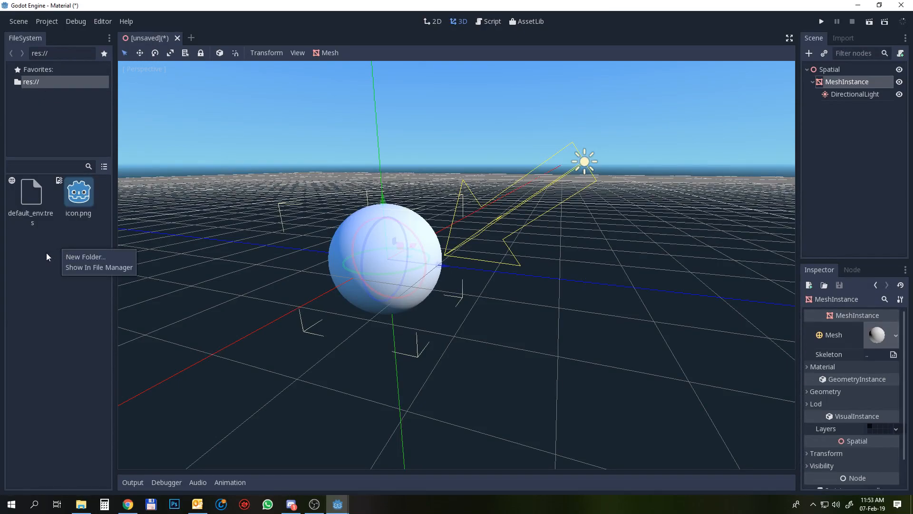
pyautogui.click(40, 279)
# - Switch to File Explorer and open the Ground_Mix folder inside test textures on the Desktop
pyautogui.moveTo(86, 507)
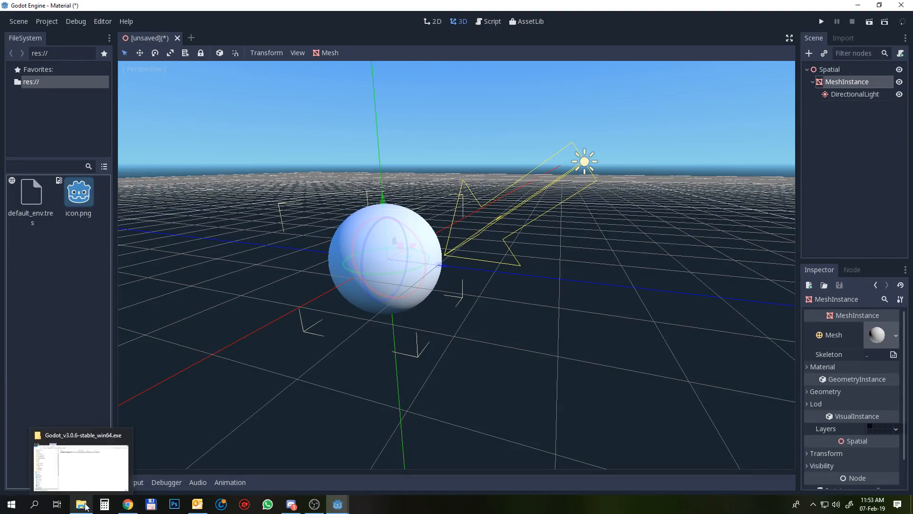
pyautogui.click(98, 466)
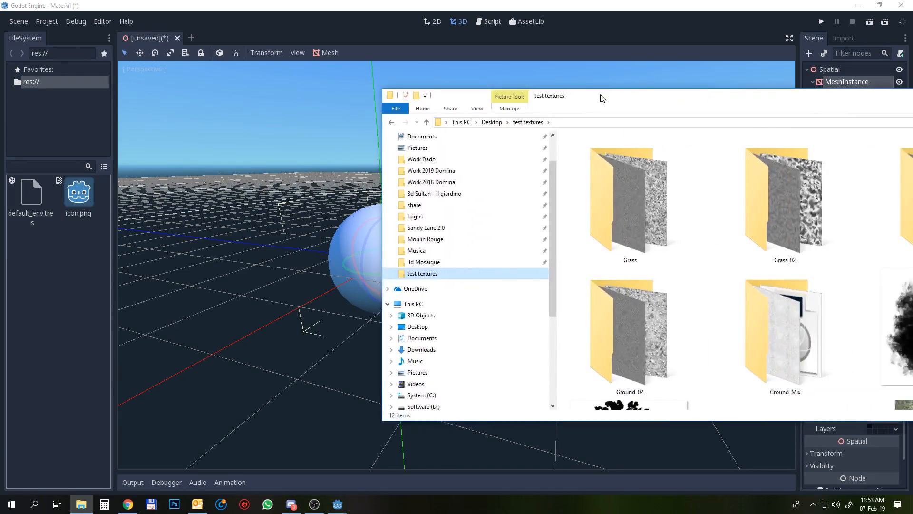
pyautogui.doubleClick(620, 301)
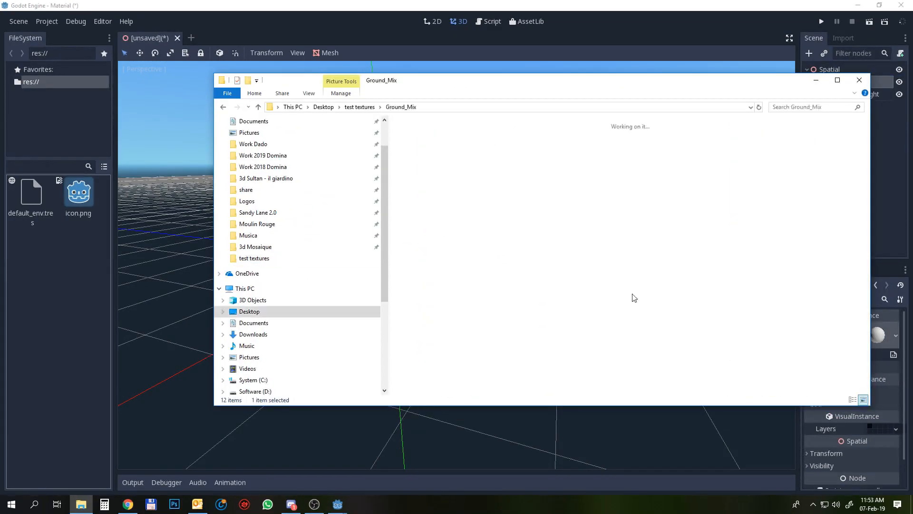
# - Import the Ground_Mix Albedo, ARM and Normal textures into the project's res:// folder and minimize the File Explorer window
pyautogui.click(420, 138)
pyautogui.keyDown('ctrl'); pyautogui.click(526, 143); pyautogui.keyUp('ctrl')
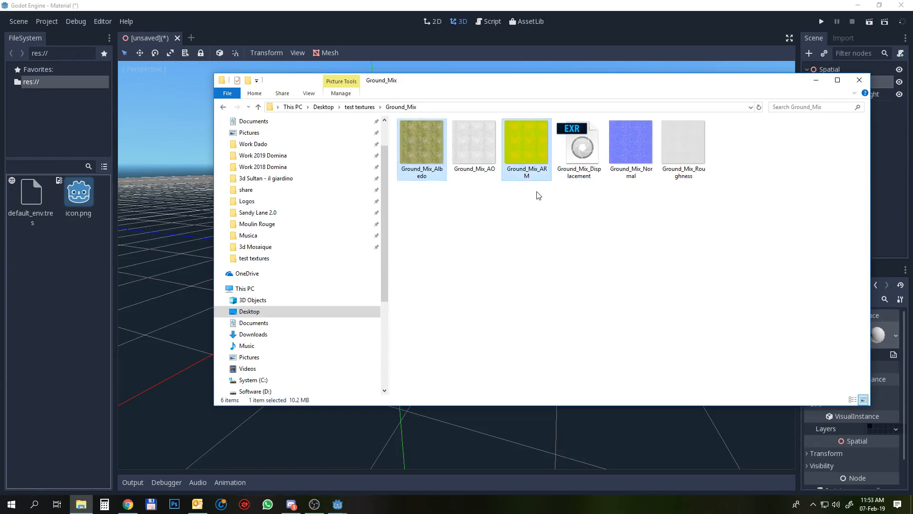
pyautogui.keyDown('ctrl'); pyautogui.click(637, 152); pyautogui.keyUp('ctrl')
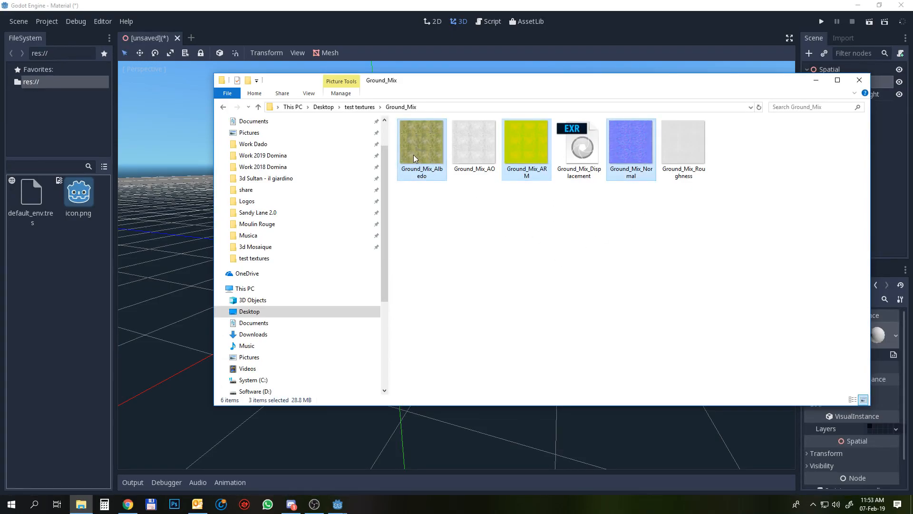
pyautogui.moveTo(419, 159); pyautogui.dragTo(57, 288)
pyautogui.moveTo(794, 98); pyautogui.dragTo(838, 138)
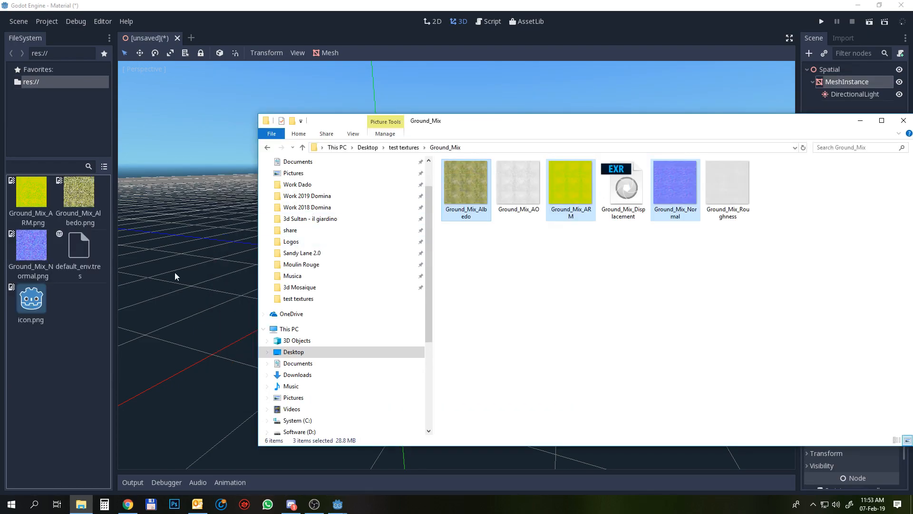
pyautogui.click(860, 120)
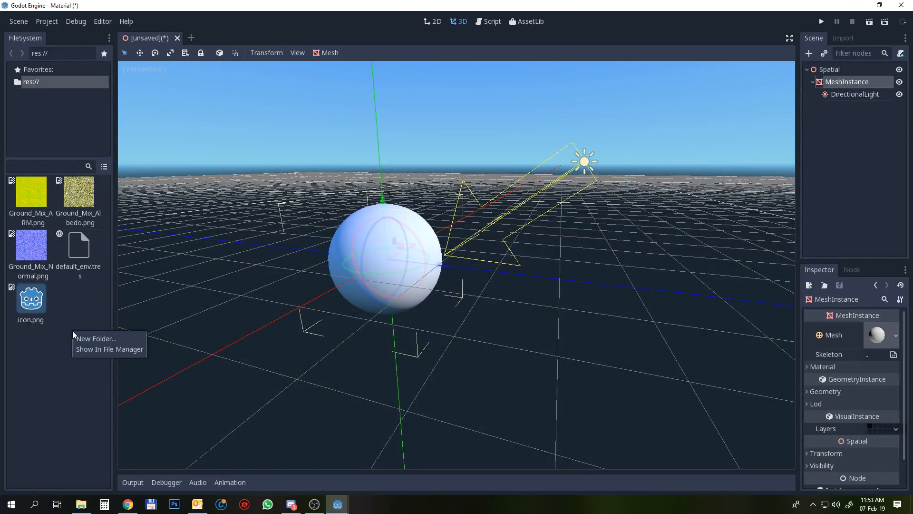
# - Give the sphere mesh a new ShaderMaterial and open a SpatialMaterial in its Next Pass for editing
pyautogui.click(875, 334)
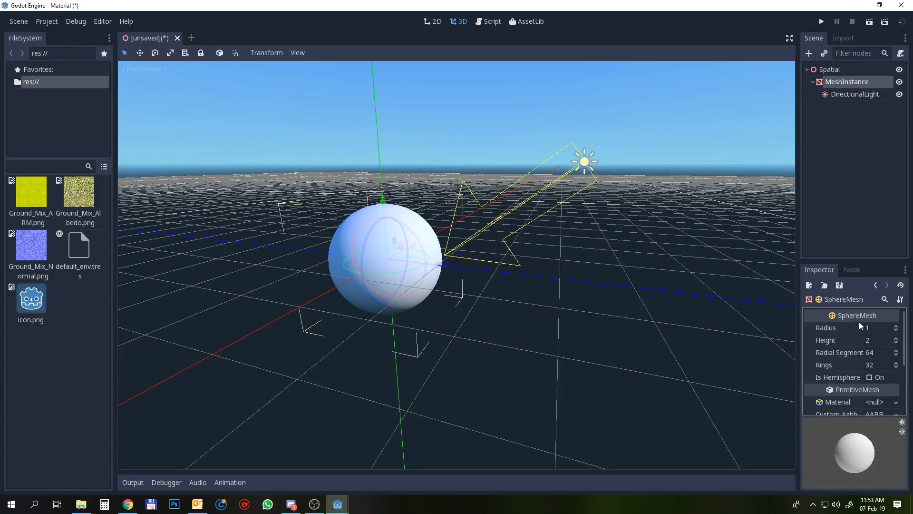
pyautogui.scroll(-1, 852, 386)
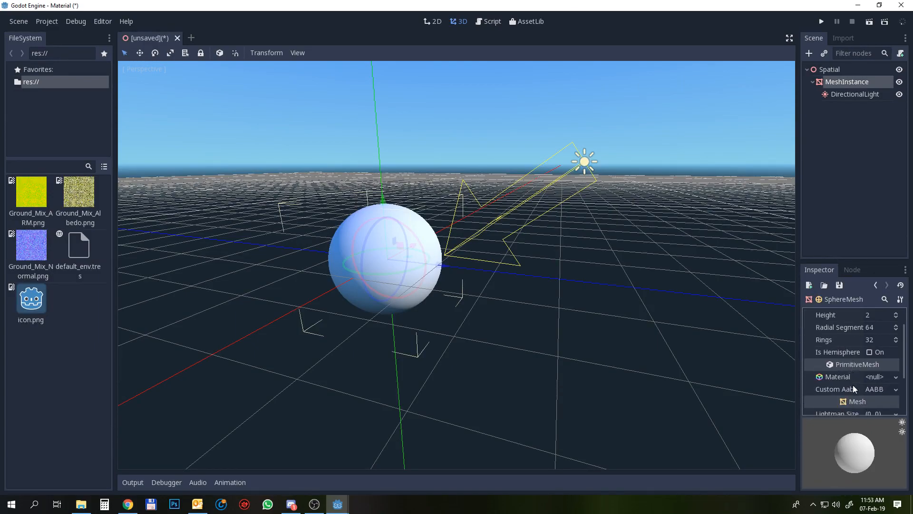
pyautogui.click(877, 376)
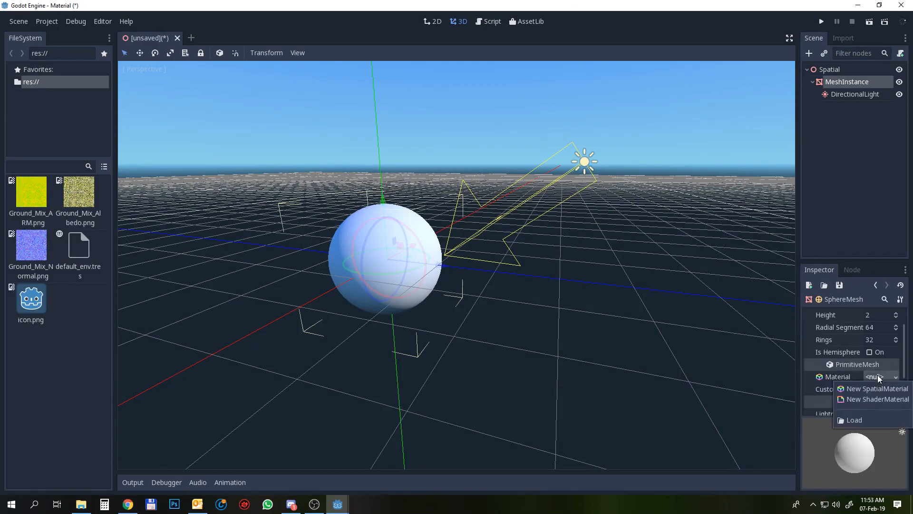
pyautogui.click(869, 399)
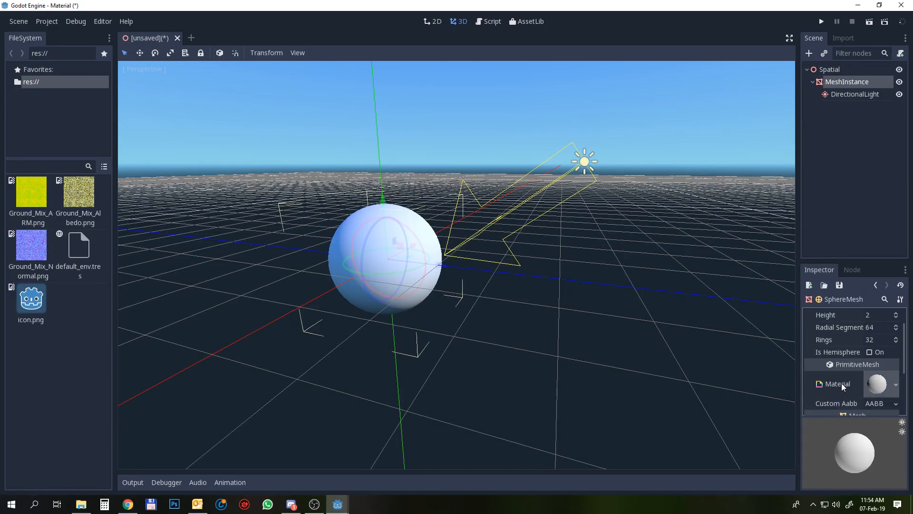
pyautogui.scroll(-2, 890, 381)
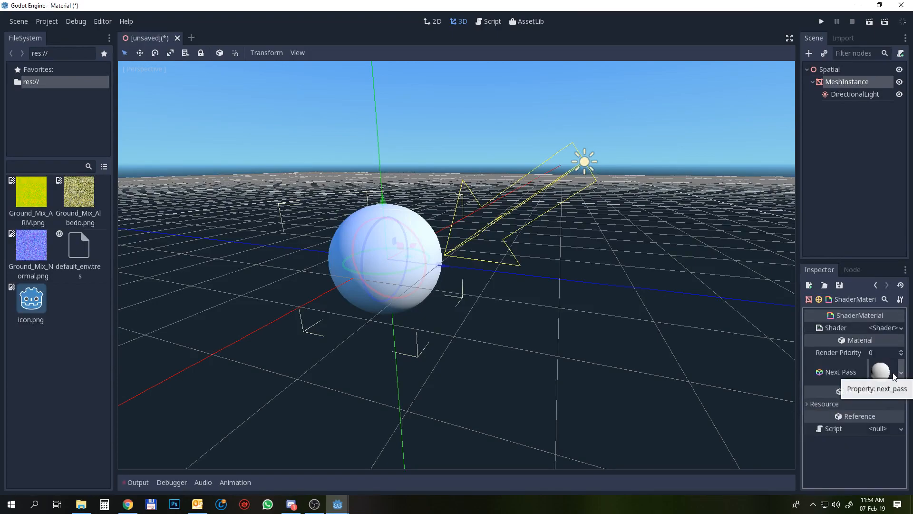
pyautogui.click(902, 374)
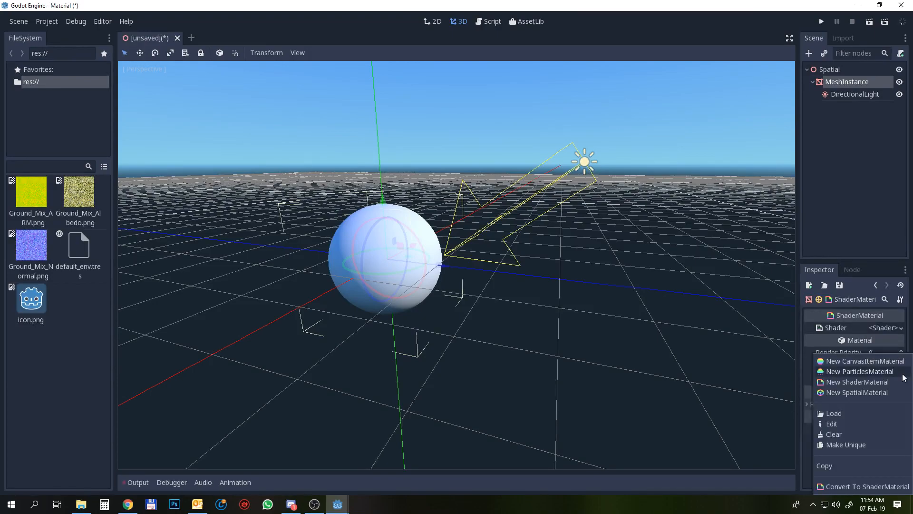
pyautogui.click(849, 424)
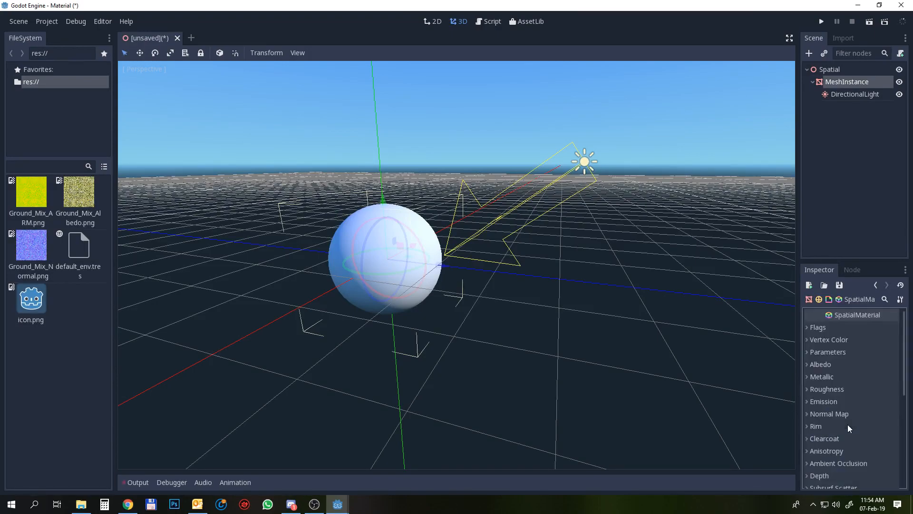
# - Assign Ground_Mix_Albedo.png as the SpatialMaterial's albedo texture
pyautogui.scroll(-1, 829, 357)
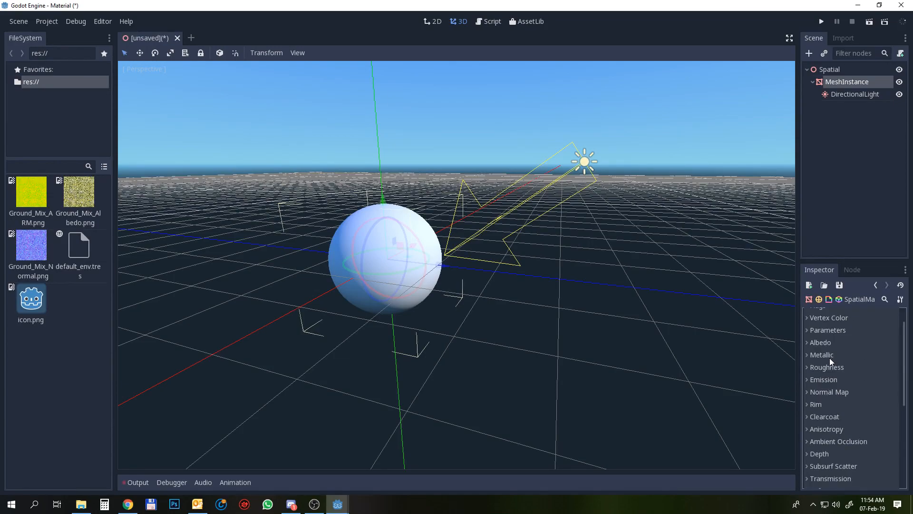
pyautogui.scroll(1, 844, 368)
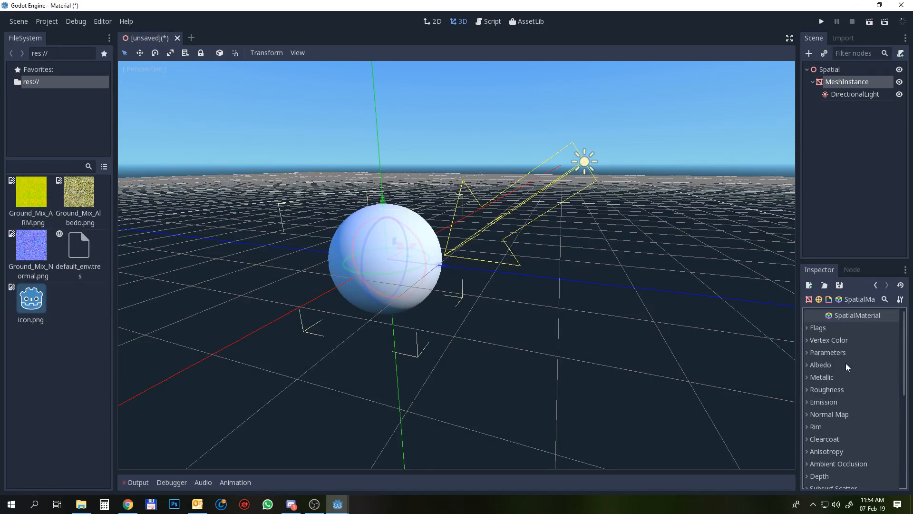
pyautogui.click(807, 365)
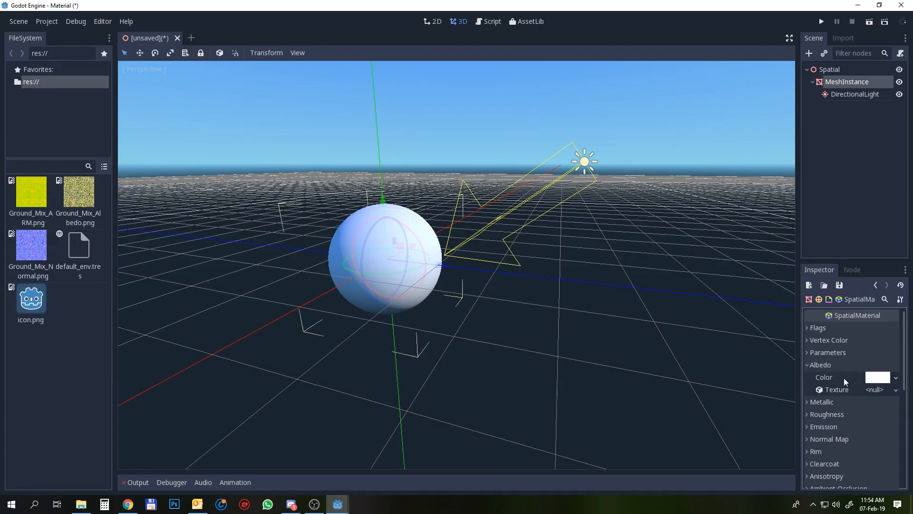
pyautogui.moveTo(97, 220); pyautogui.dragTo(878, 389)
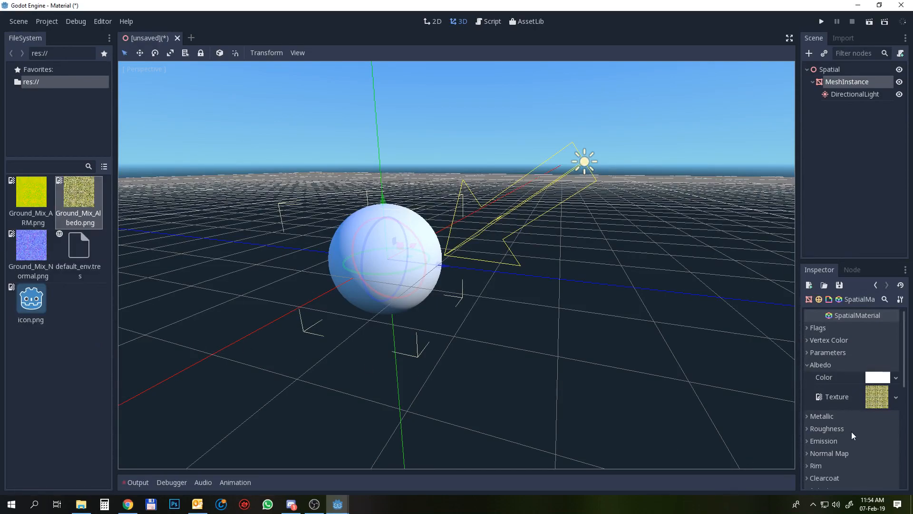
# - Assign Ground_Mix_ARM.png as the metallic texture and set its texture channel to Blue
pyautogui.click(810, 416)
pyautogui.scroll(-2, 842, 433)
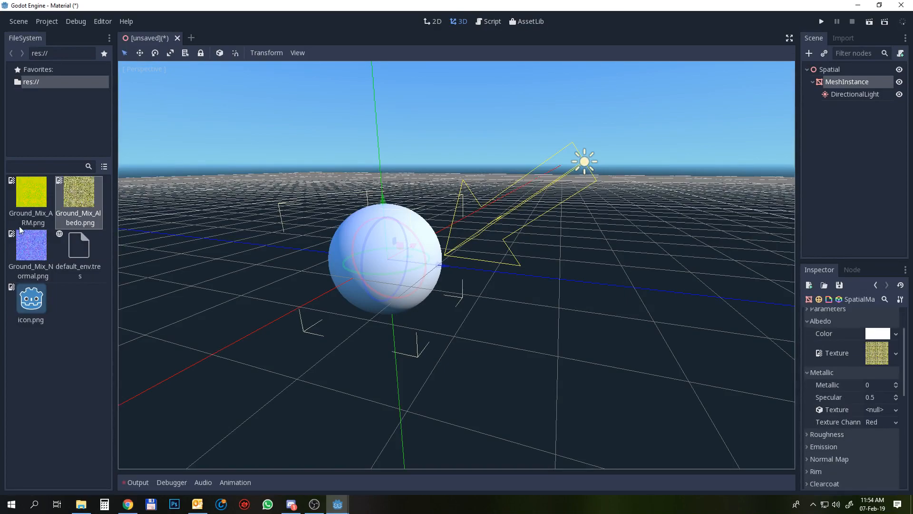
pyautogui.moveTo(31, 192); pyautogui.dragTo(878, 414)
pyautogui.click(874, 436)
pyautogui.click(871, 466)
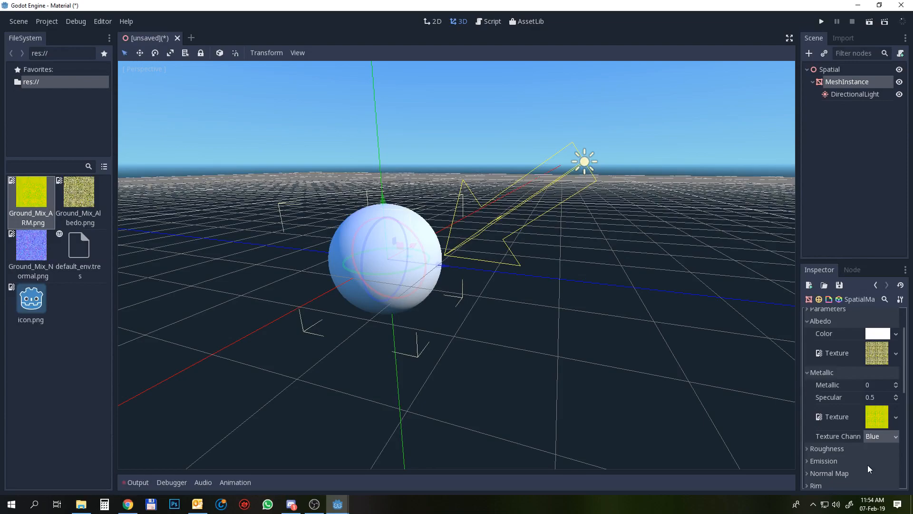
# - Assign Ground_Mix_ARM.png as the roughness texture and set its texture channel to Green
pyautogui.scroll(-3, 863, 438)
pyautogui.click(808, 404)
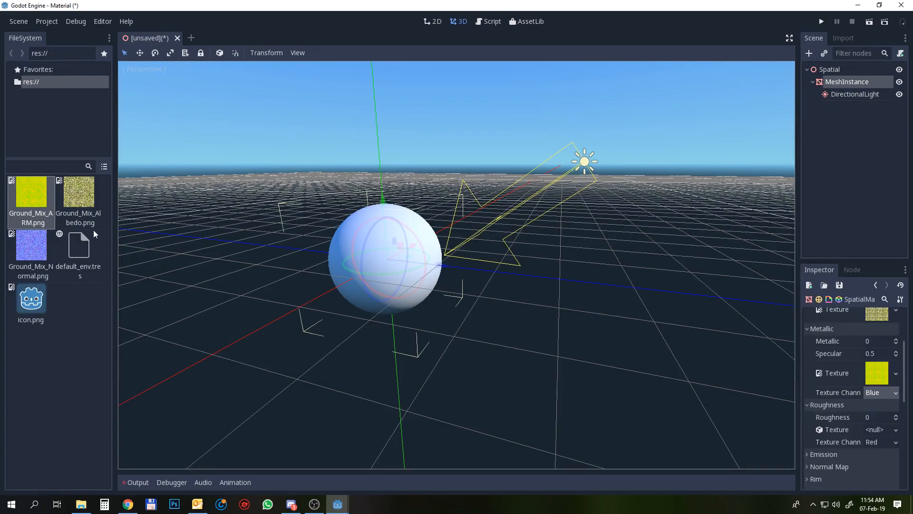
pyautogui.moveTo(30, 195); pyautogui.dragTo(880, 435)
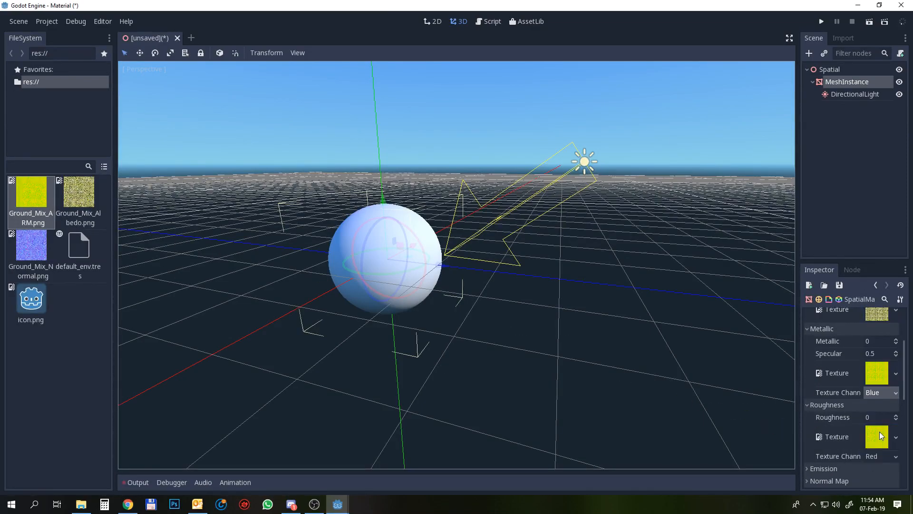
pyautogui.click(875, 456)
pyautogui.click(870, 455)
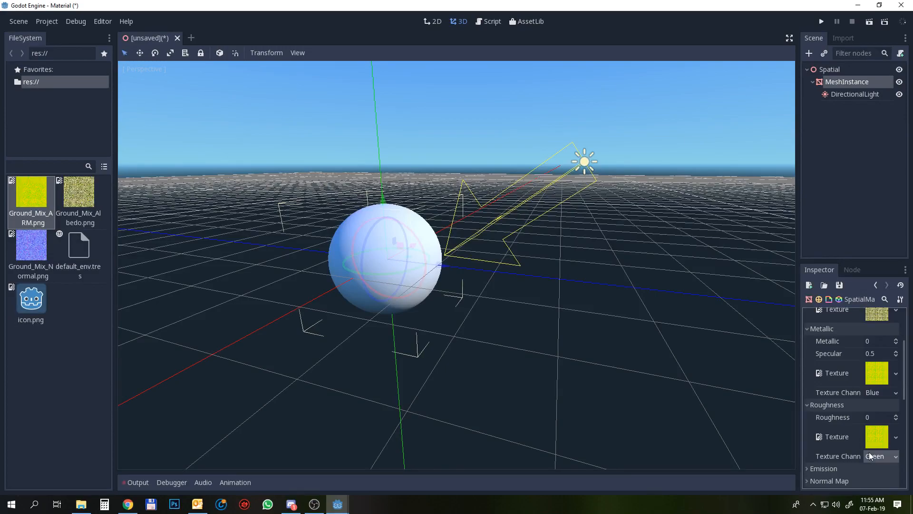
# - Enable the material's normal map and assign Ground_Mix_Normal.png as its texture
pyautogui.scroll(-2, 870, 447)
pyautogui.click(809, 415)
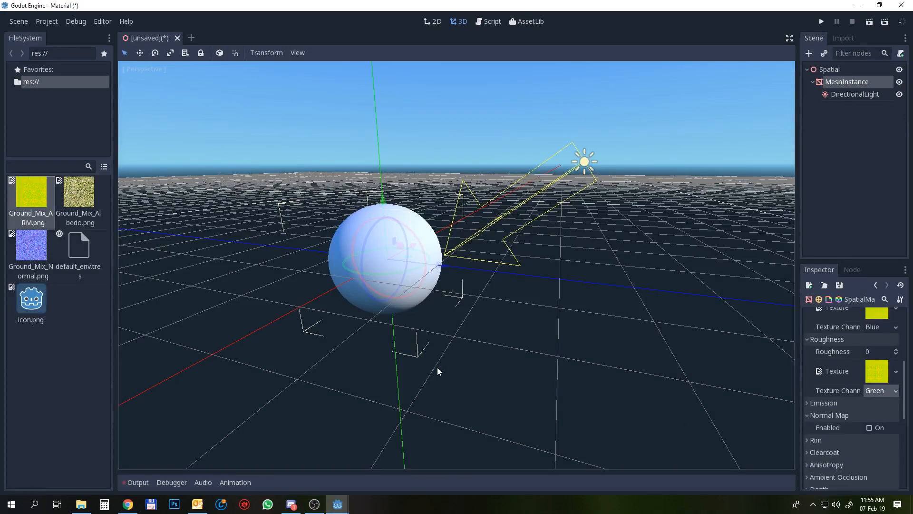
pyautogui.moveTo(23, 257); pyautogui.dragTo(883, 450)
pyautogui.click(878, 428)
pyautogui.scroll(-3, 860, 456)
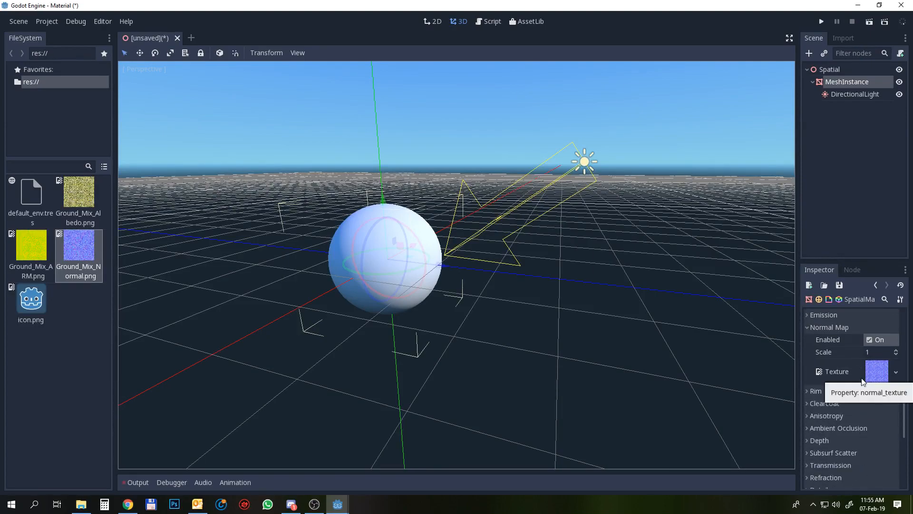
# - Enable ambient occlusion on the material and assign Ground_Mix_ARM.png as its texture, using the Red channel
pyautogui.click(807, 426)
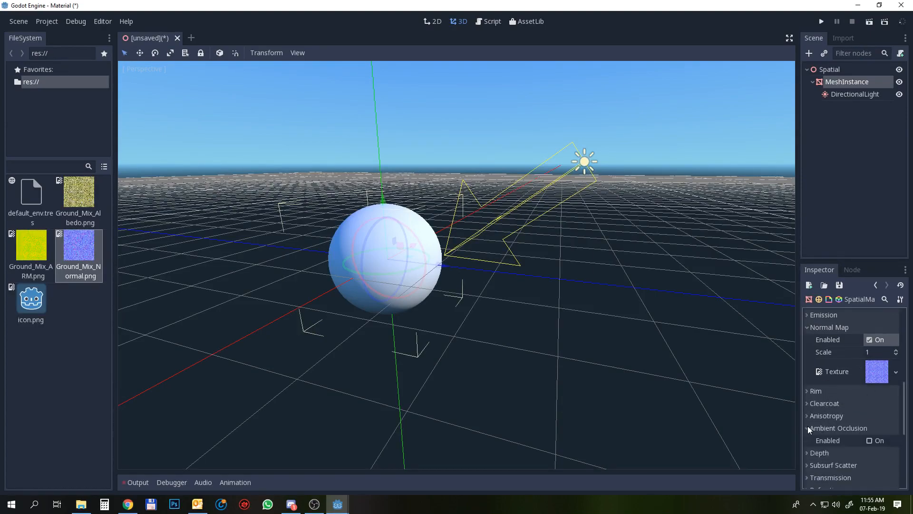
pyautogui.moveTo(31, 245); pyautogui.dragTo(78, 289)
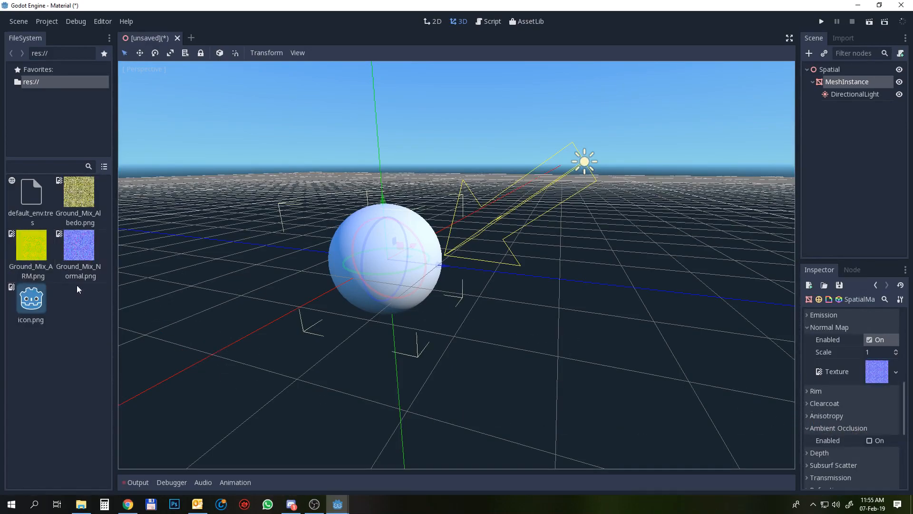
pyautogui.click(869, 440)
pyautogui.moveTo(31, 245); pyautogui.dragTo(877, 462)
pyautogui.scroll(-2, 863, 446)
pyautogui.scroll(4, 863, 446)
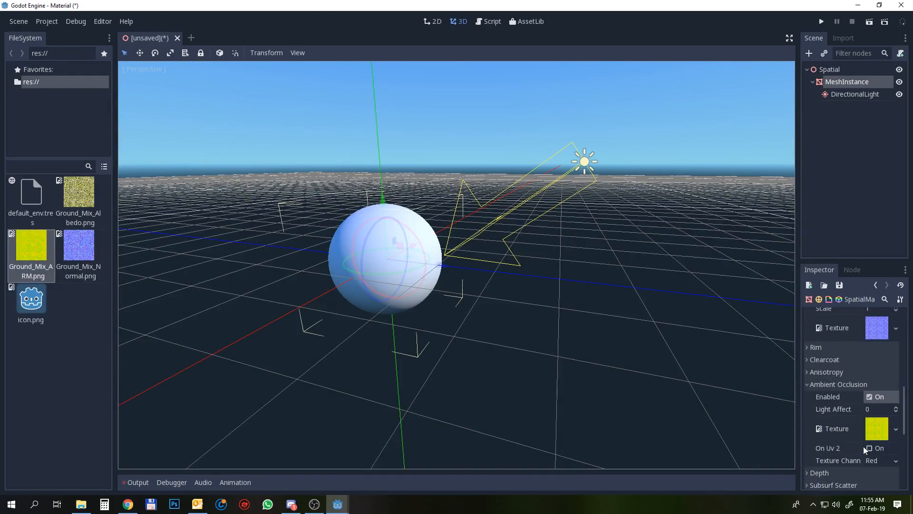
# - Save the SpatialMaterial as Material.tres in the res:// folder
pyautogui.click(839, 285)
pyautogui.click(848, 307)
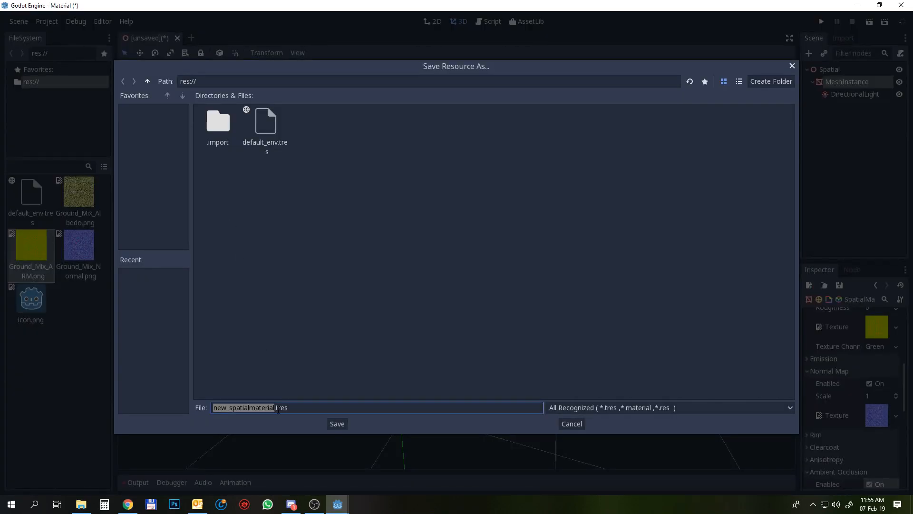
pyautogui.write('Material')
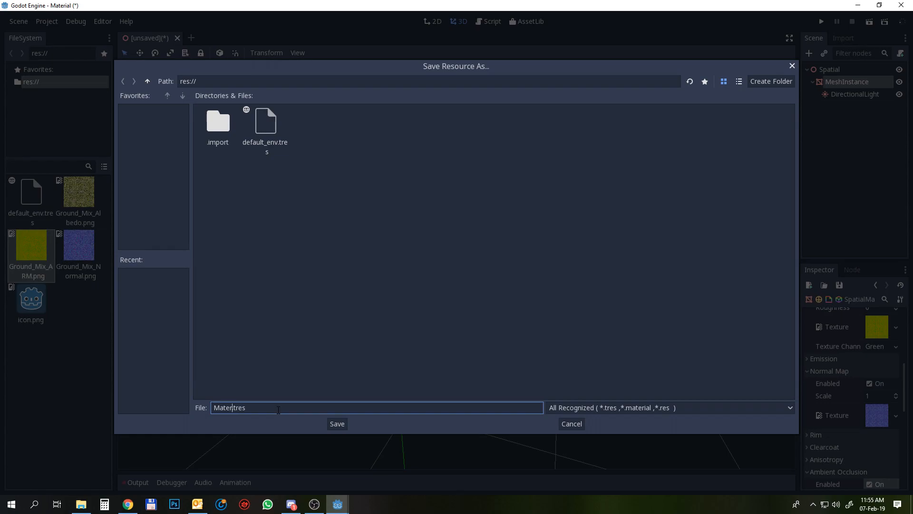
pyautogui.press('Return')
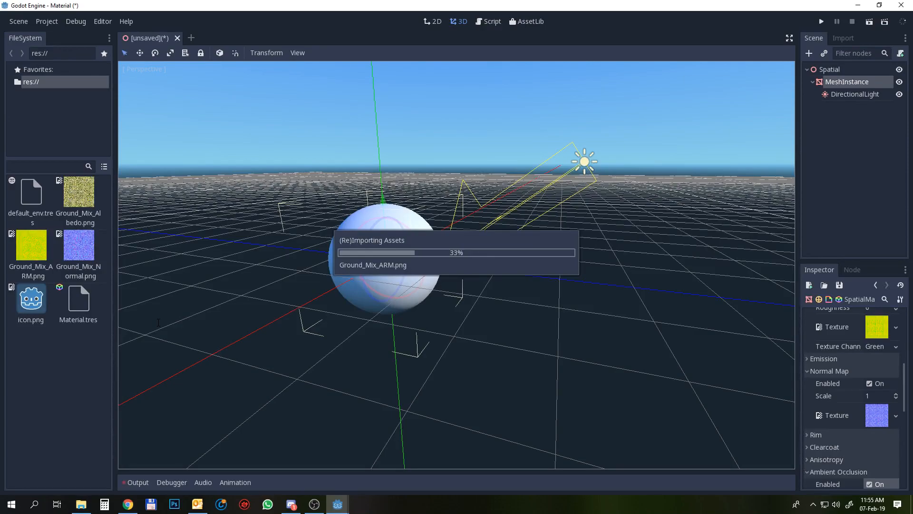
# - Reparent the DirectionalLight to the Spatial root and assign Material.tres to material slot 0 of the MeshInstance
pyautogui.moveTo(860, 95); pyautogui.dragTo(852, 70)
pyautogui.click(843, 81)
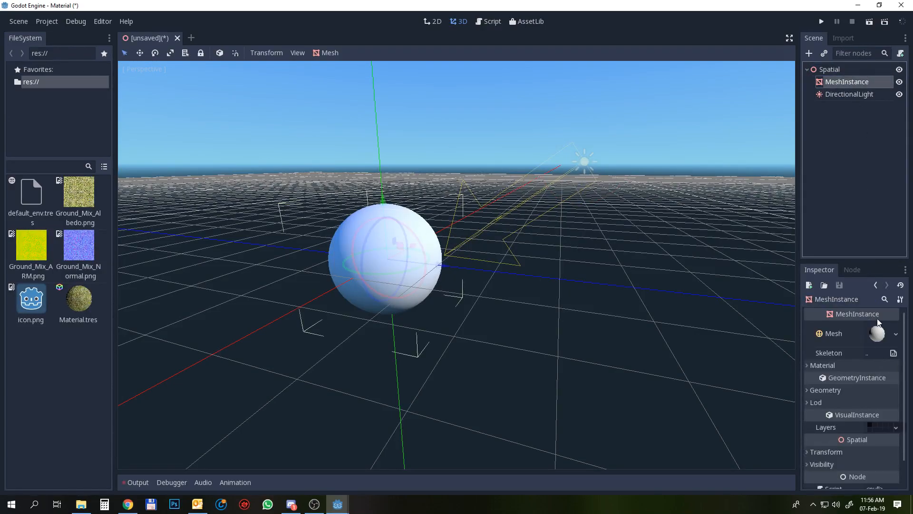
pyautogui.moveTo(86, 294); pyautogui.dragTo(877, 334)
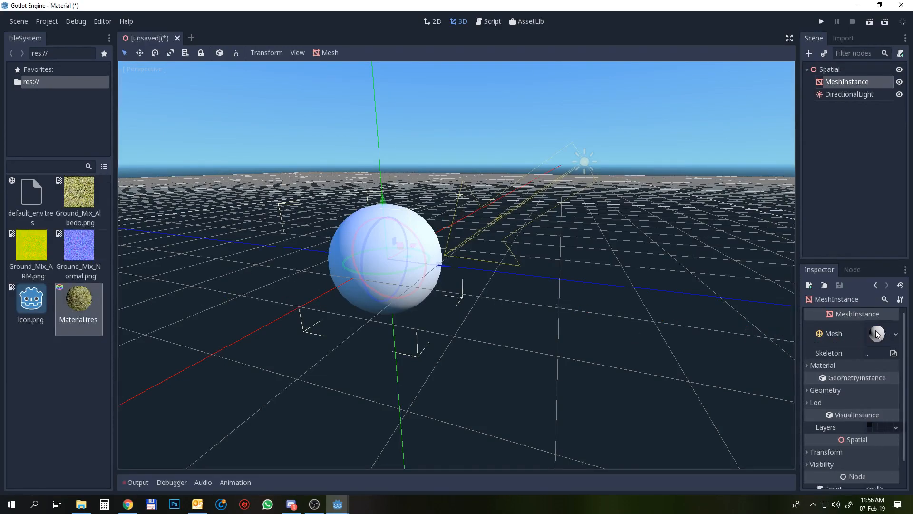
pyautogui.click(811, 365)
pyautogui.moveTo(79, 304); pyautogui.dragTo(871, 376)
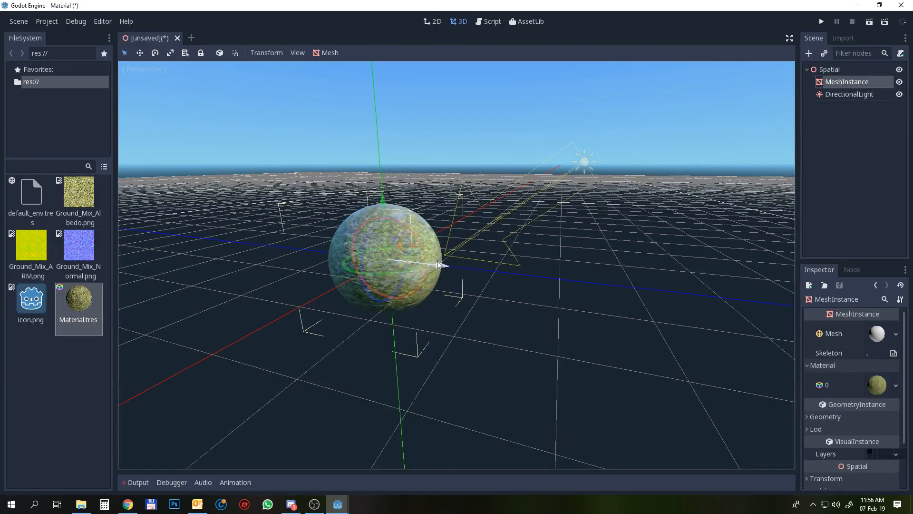
# - Nudge the sphere along its blue axis and examine the ground material up close and from several angles
pyautogui.moveTo(438, 260); pyautogui.dragTo(441, 295)
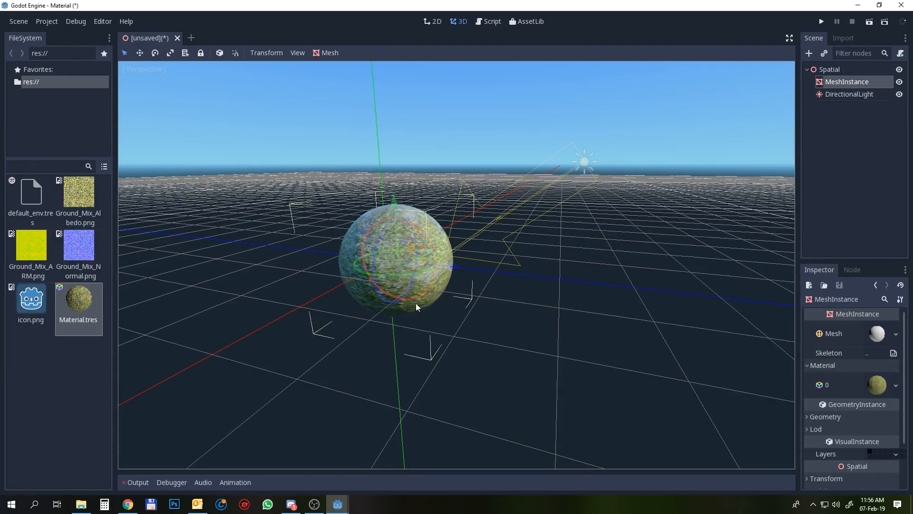
pyautogui.scroll(8, 417, 299)
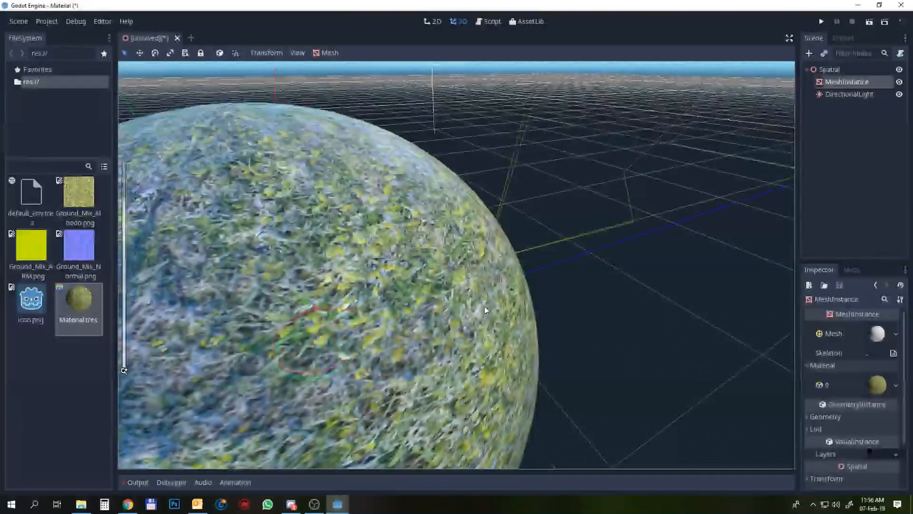
pyautogui.moveTo(486, 310); pyautogui.dragTo(480, 272, button='middle')
pyautogui.scroll(5, 315, 283)
pyautogui.moveTo(387, 276)
pyautogui.keyDown('shift'); pyautogui.mouseDown(button='middle')
pyautogui.moveTo(475, 260)
pyautogui.moveTo(494, 267)
pyautogui.moveTo(518, 308)
pyautogui.moveTo(435, 251)
pyautogui.moveTo(397, 265)
pyautogui.mouseUp(button='middle'); pyautogui.keyUp('shift')
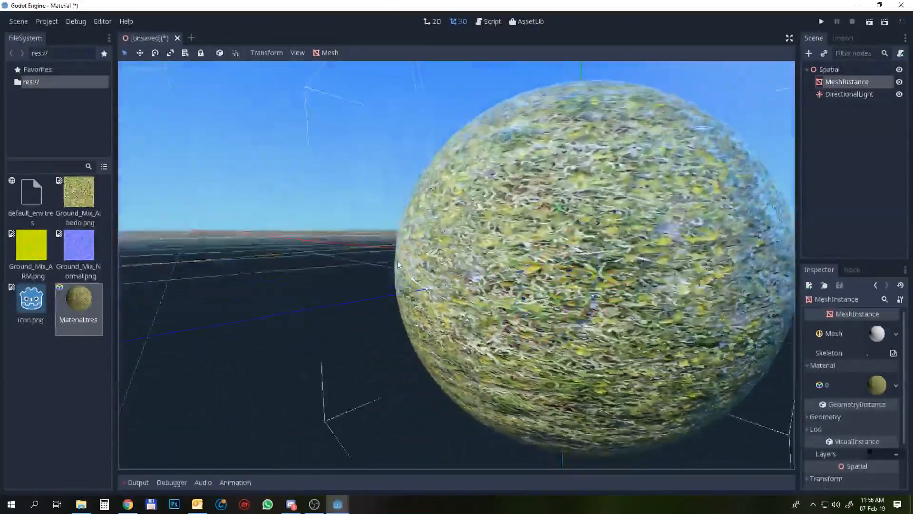
pyautogui.scroll(-8, 398, 264)
pyautogui.moveTo(470, 266); pyautogui.dragTo(475, 281, button='middle')
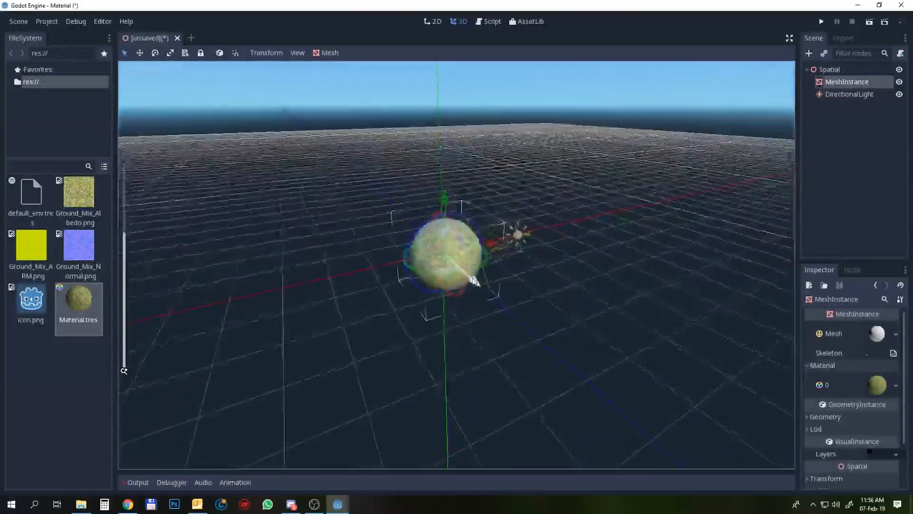
# - Add a MeshInstance node as a child of the sphere's MeshInstance and give it a plane mesh
pyautogui.click(809, 53)
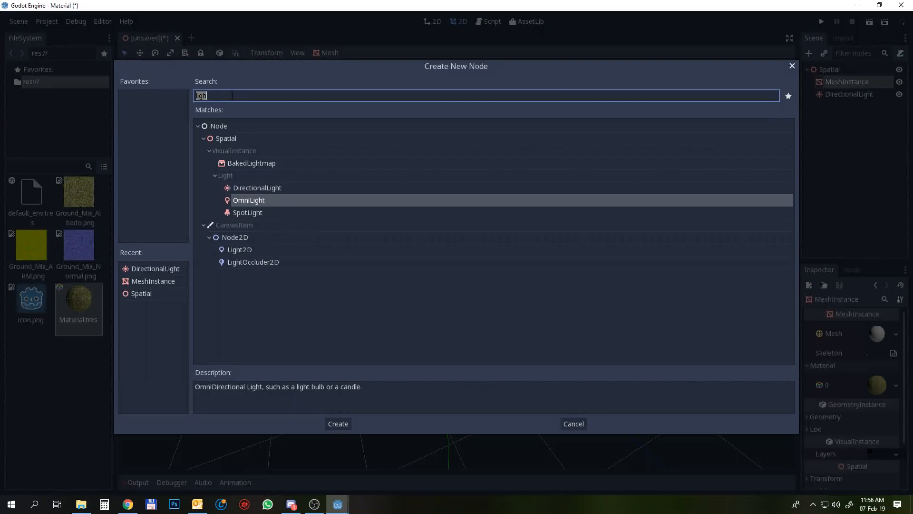
pyautogui.write('mesh')
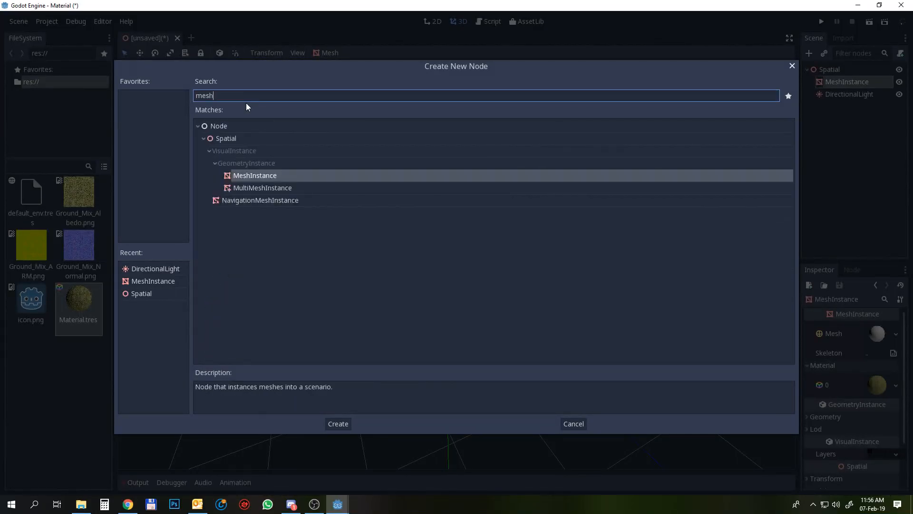
pyautogui.click(266, 178)
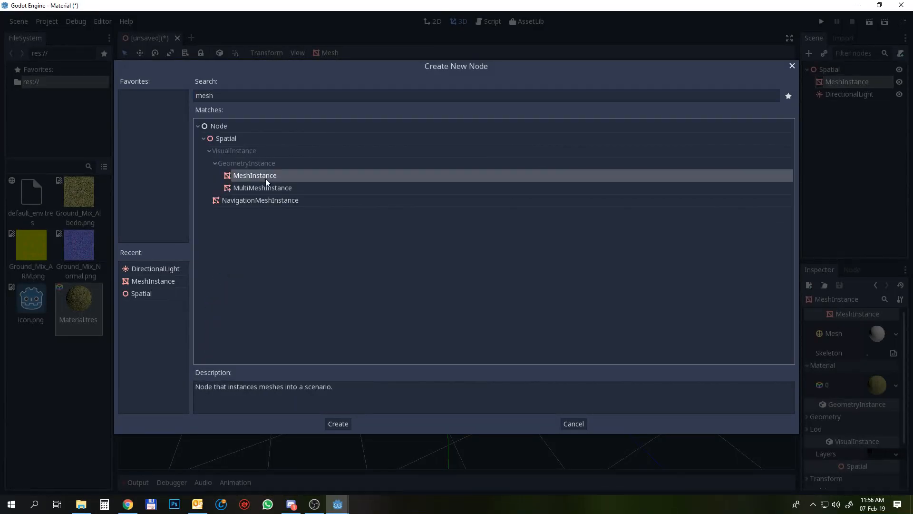
pyautogui.click(347, 426)
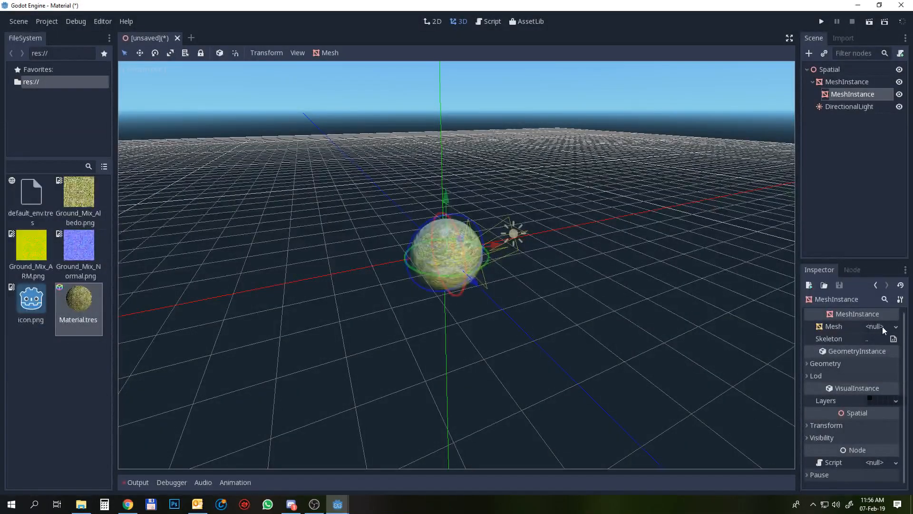
pyautogui.click(882, 327)
pyautogui.click(866, 381)
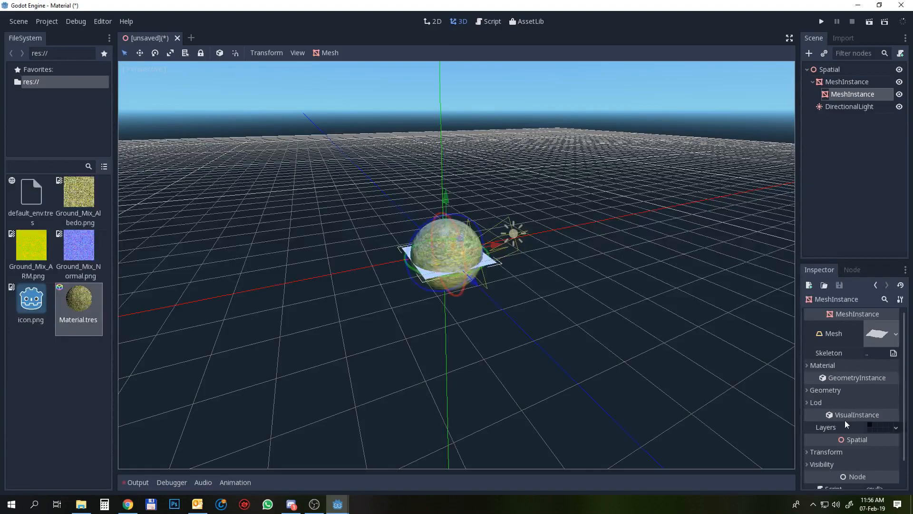
# - Scale up the plane through its transform matrix, setting xx to 10, yy to 110 and zz to 10
pyautogui.scroll(-1, 837, 434)
pyautogui.click(826, 425)
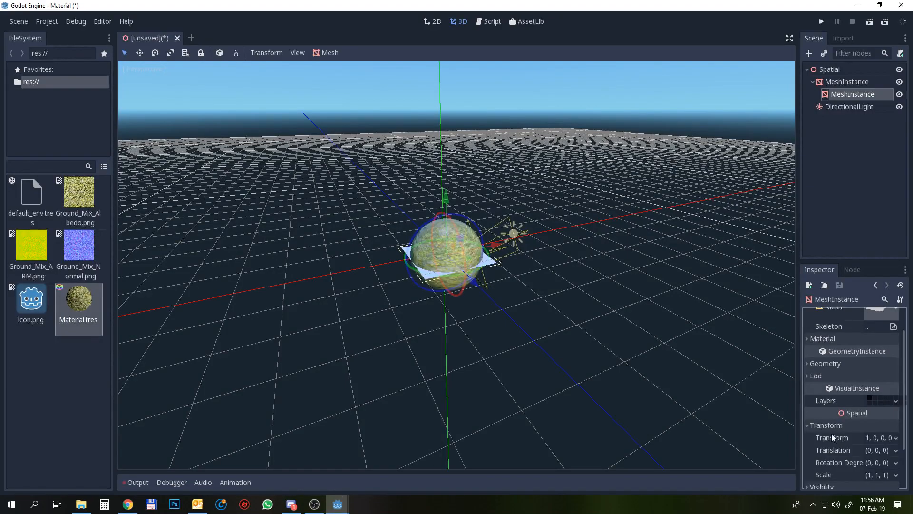
pyautogui.click(868, 438)
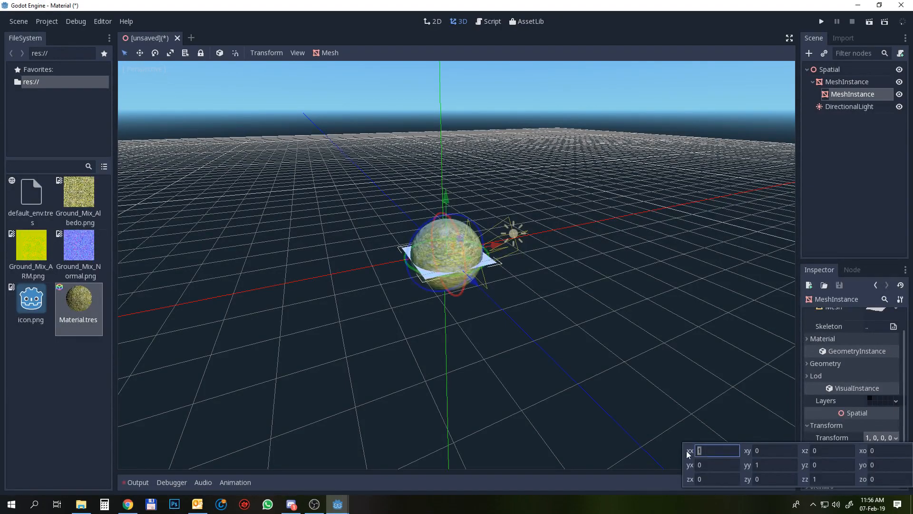
pyautogui.write('10')
pyautogui.click(772, 466)
pyautogui.write('10')
pyautogui.click(815, 481)
pyautogui.write('0')
pyautogui.press('Return')
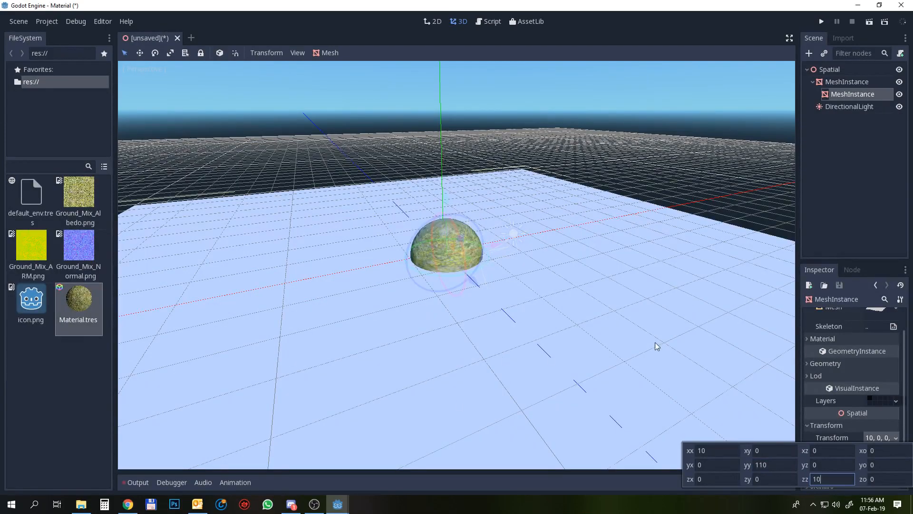
# - Assign Material.tres to material slot 0 of the plane and examine the ground surface around the sphere
pyautogui.scroll(2, 849, 321)
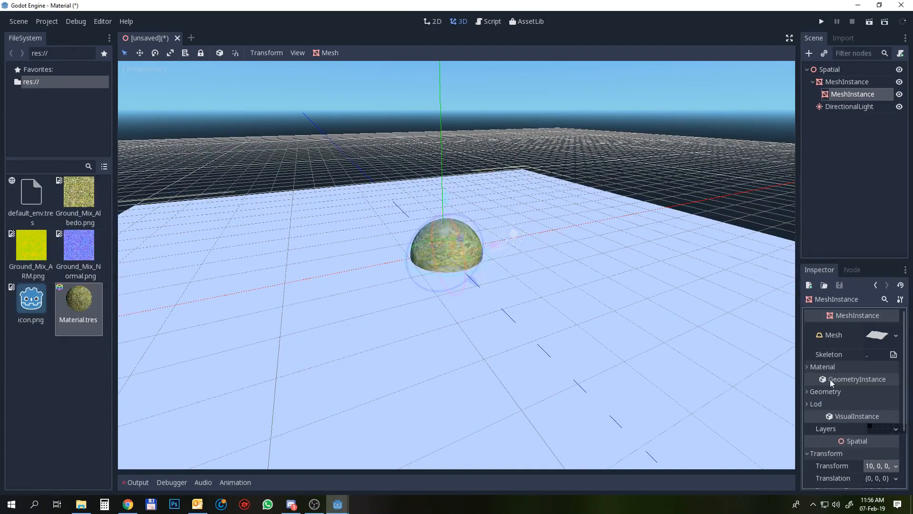
pyautogui.click(809, 367)
pyautogui.moveTo(61, 309); pyautogui.dragTo(868, 383)
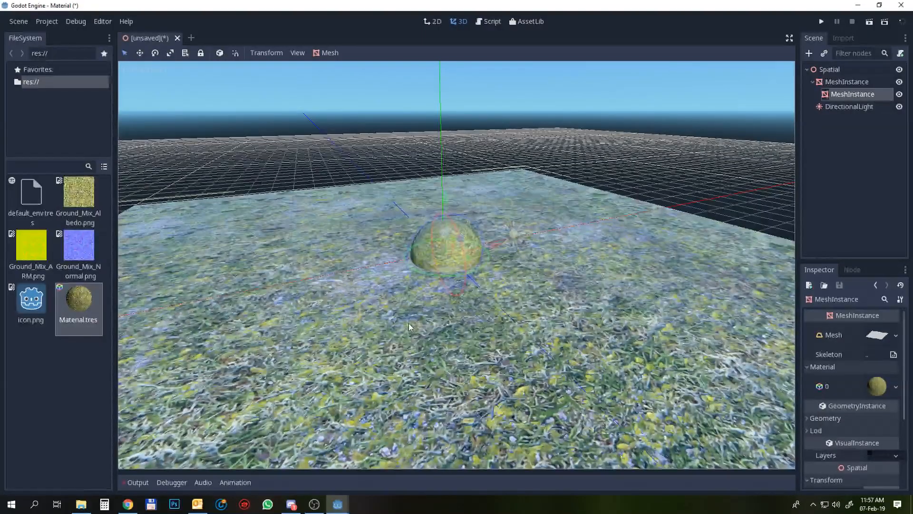
pyautogui.scroll(-1, 890, 412)
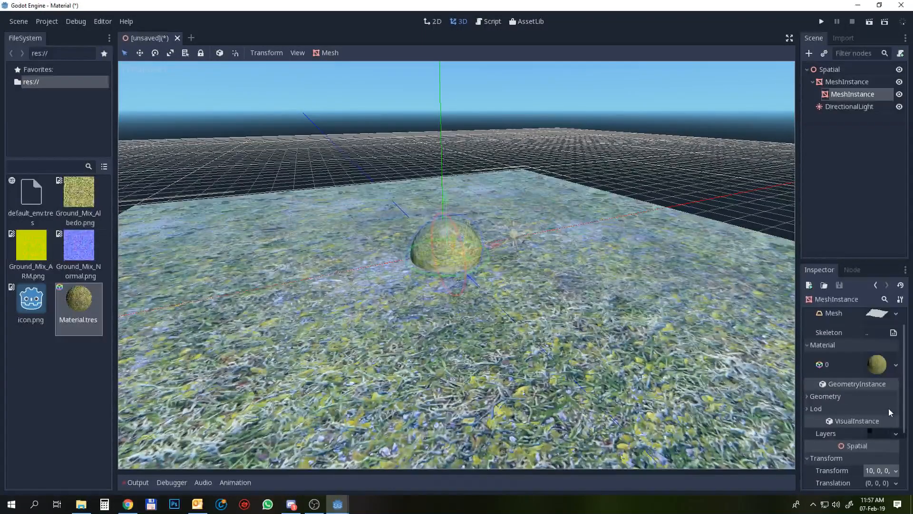
pyautogui.scroll(-3, 888, 408)
pyautogui.scroll(3, 889, 407)
pyautogui.moveTo(464, 357); pyautogui.dragTo(509, 395, button='right')
pyautogui.moveTo(381, 343); pyautogui.dragTo(459, 304, button='middle')
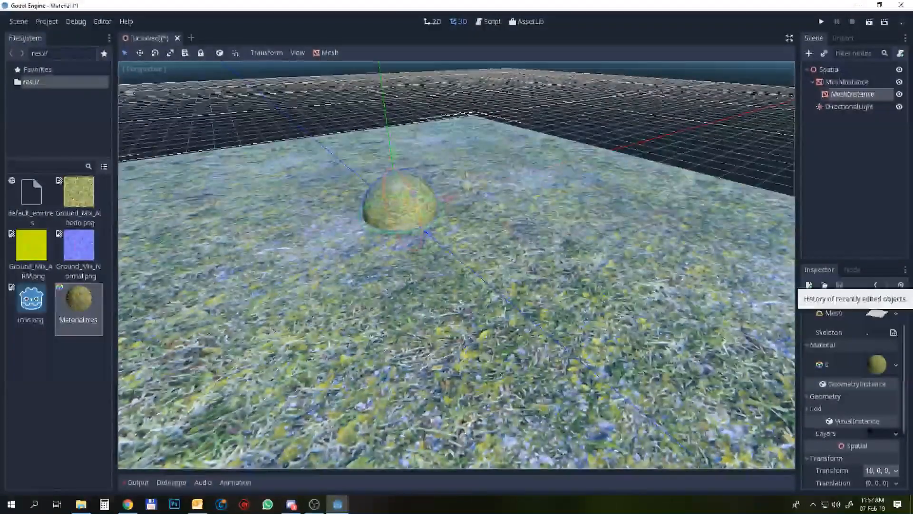